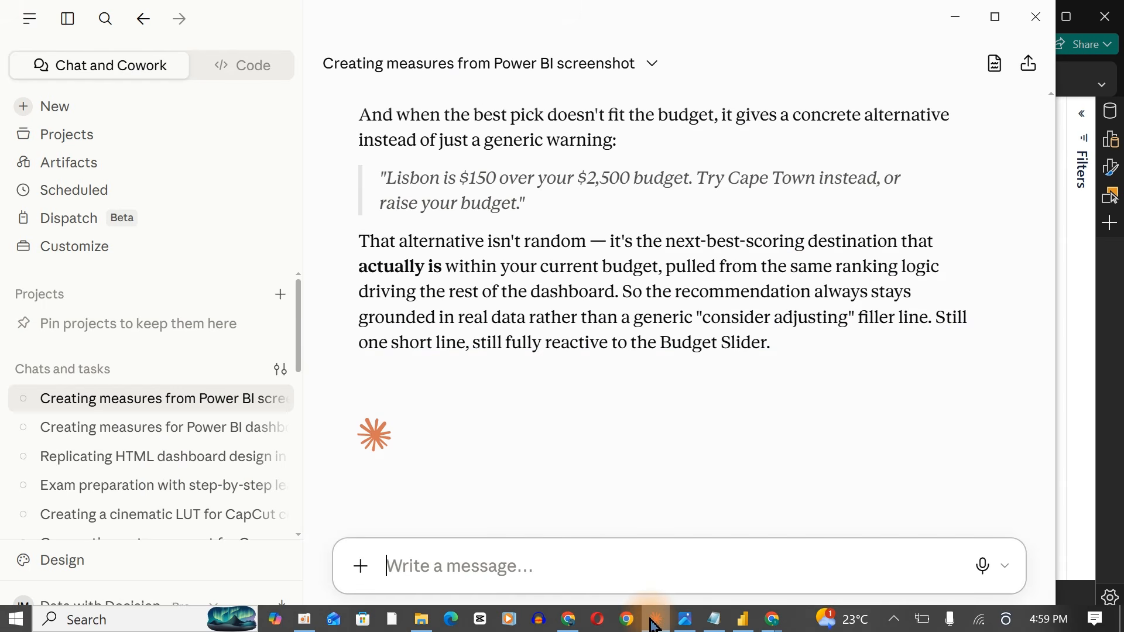
Open the Value vs Experience chart and the Destination Map in focus mode to examine them, returning to the report each time.
{"action": "left_click", "coordinate": [653, 620]}
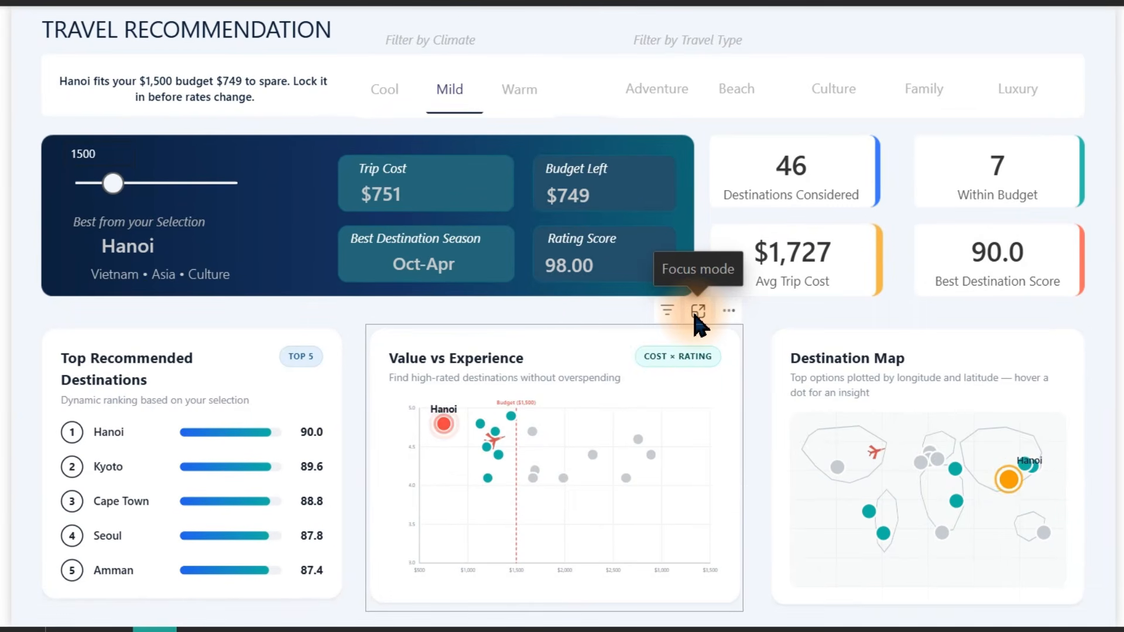
{"action": "left_click", "coordinate": [697, 312]}
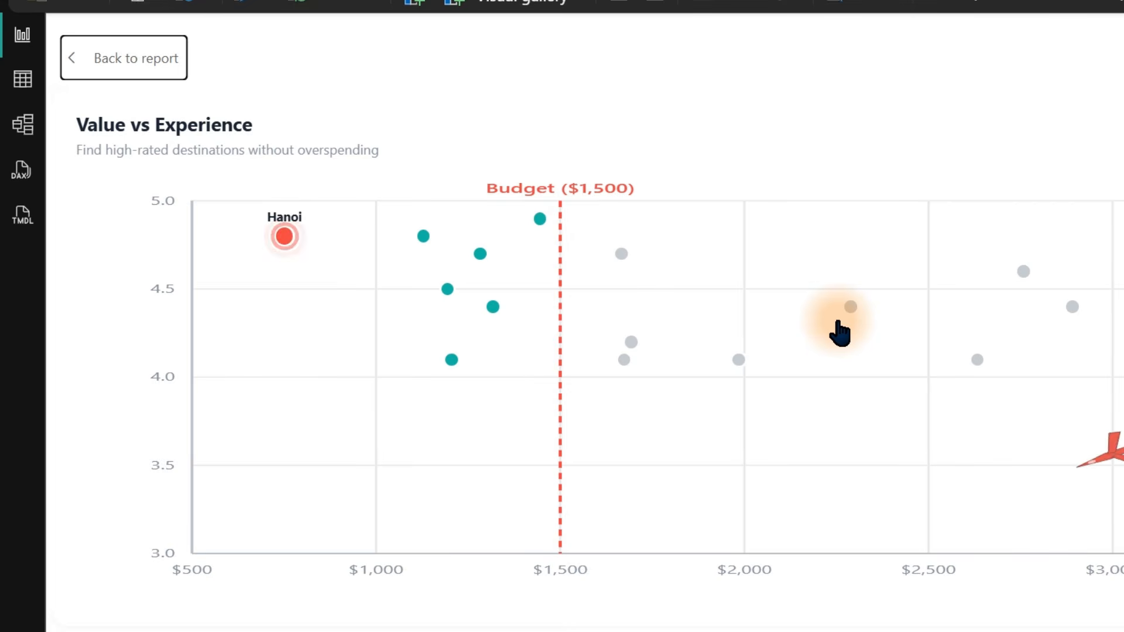
{"action": "left_click", "coordinate": [120, 72]}
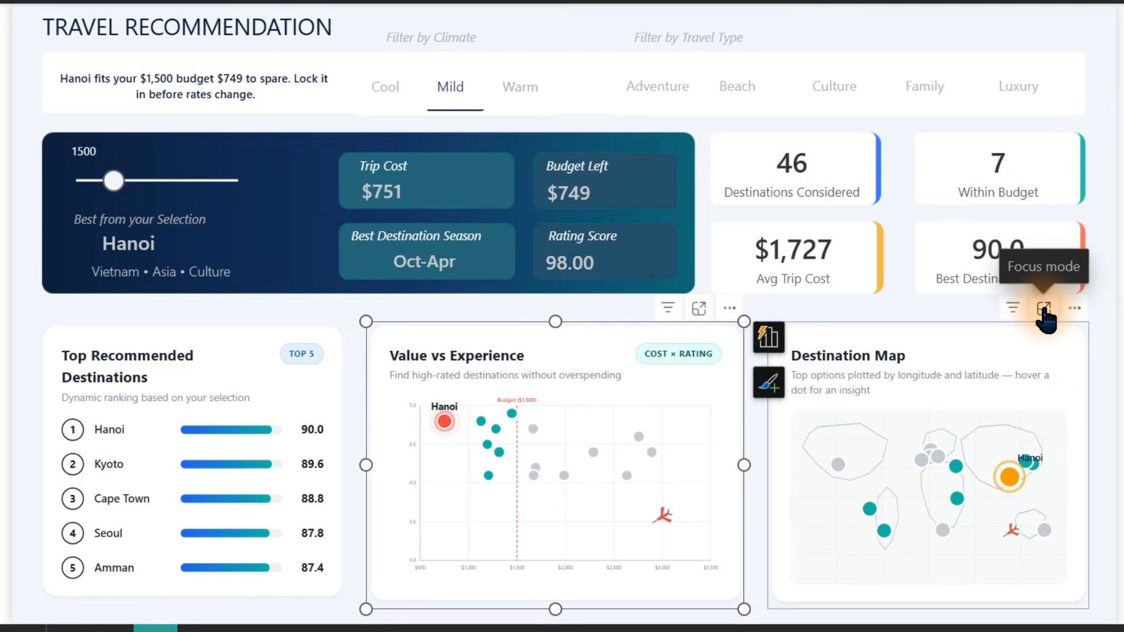
{"action": "left_click", "coordinate": [1045, 311]}
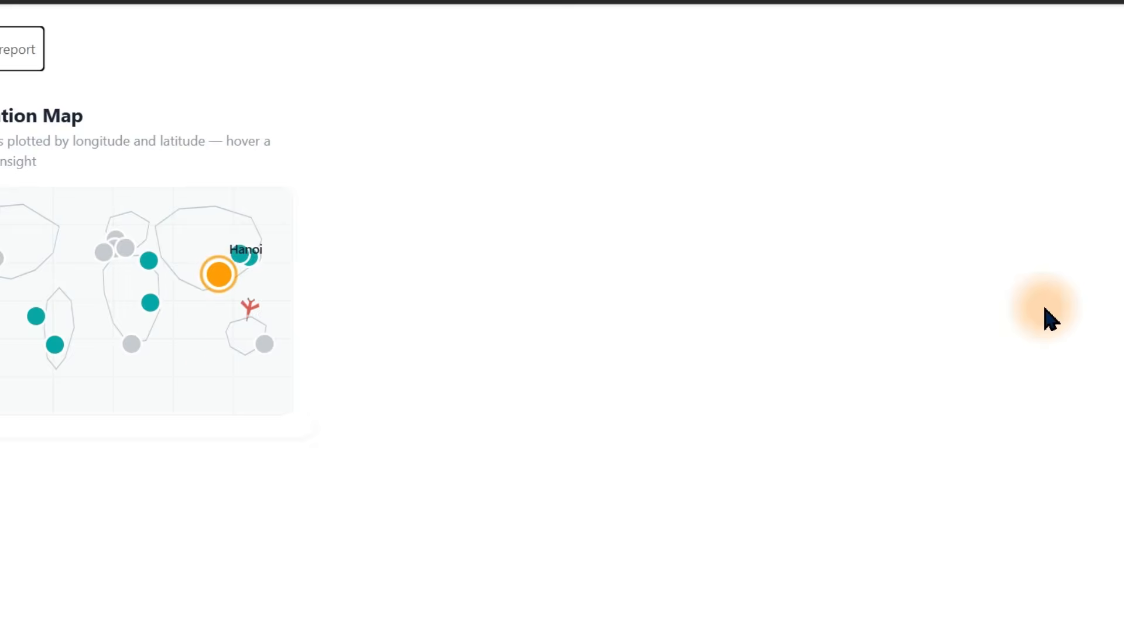
{"action": "mouse_move", "coordinate": [1047, 319]}
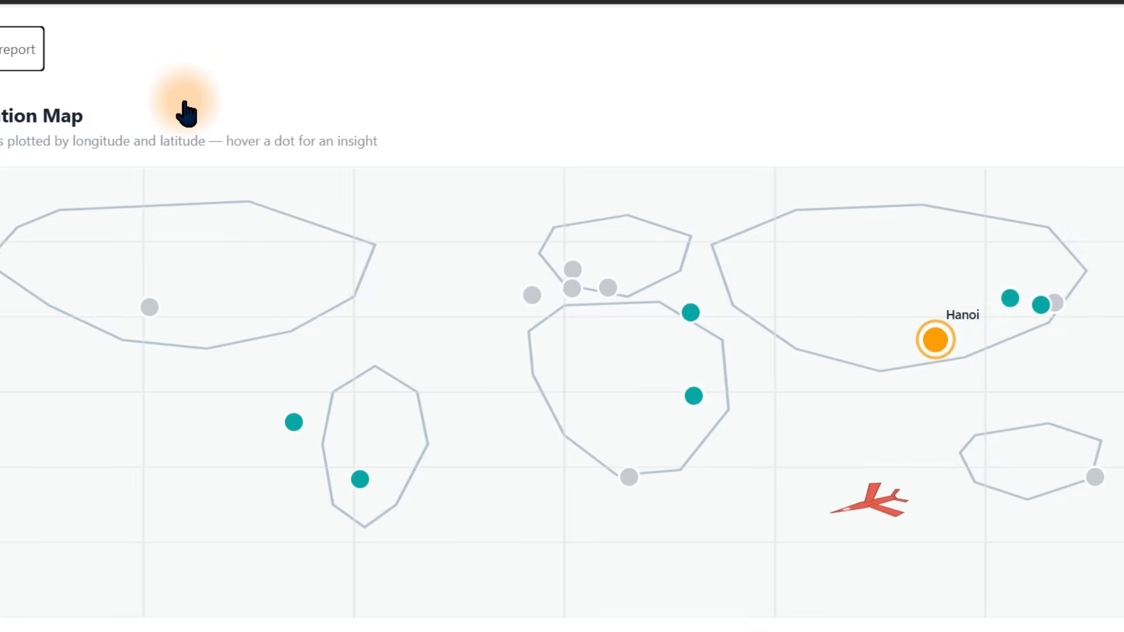
{"action": "left_click", "coordinate": [6, 53]}
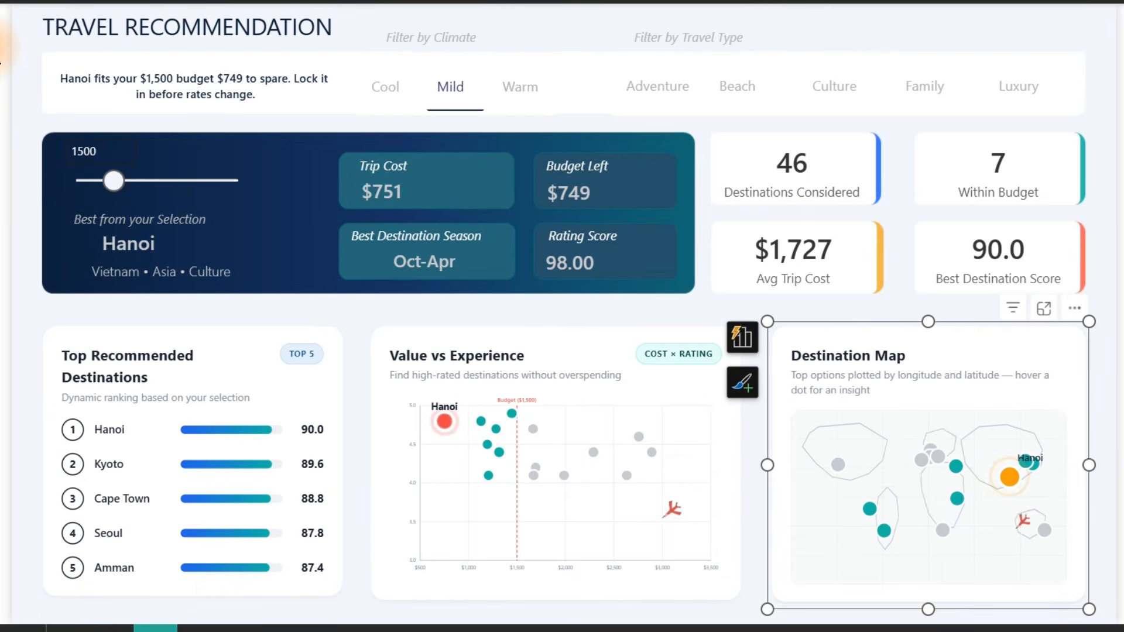
Test the budget slider by moving it to 2500 and back to 1500.
{"action": "left_click_drag", "start_coordinate": [114, 180], "coordinate": [148, 186]}
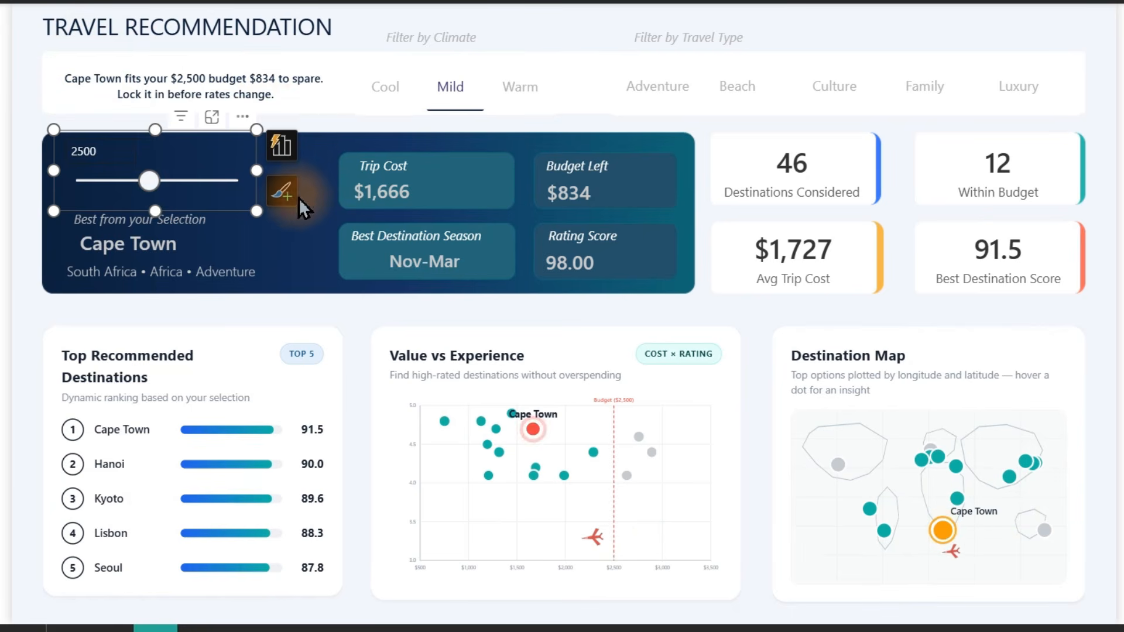
{"action": "left_click", "coordinate": [298, 240]}
{"action": "left_click_drag", "start_coordinate": [150, 181], "coordinate": [113, 189]}
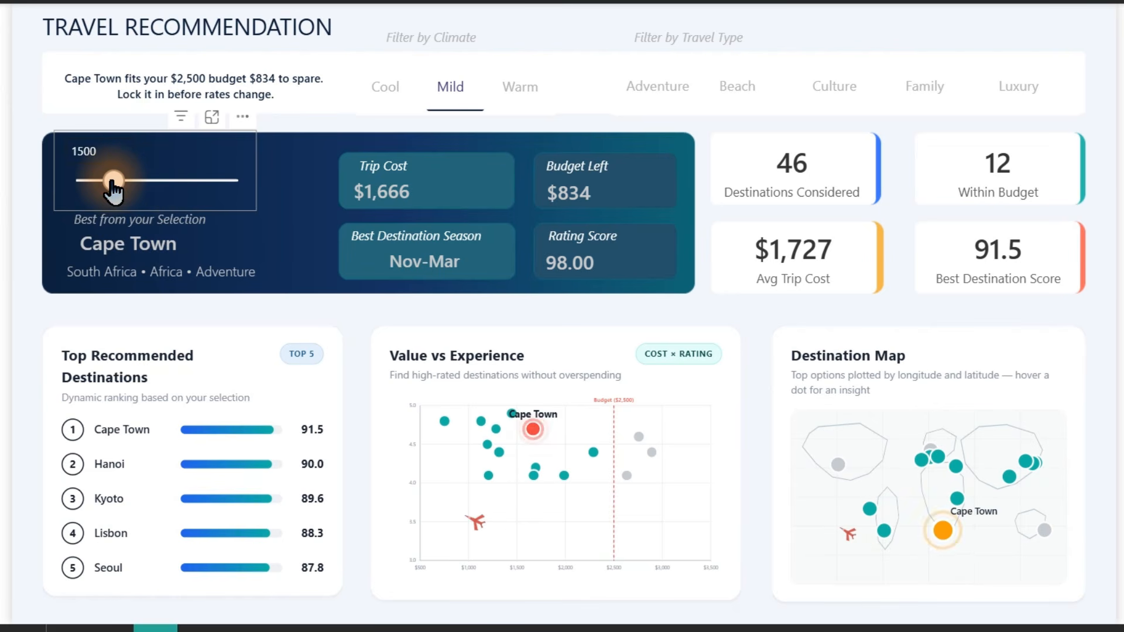
{"action": "left_click", "coordinate": [114, 189]}
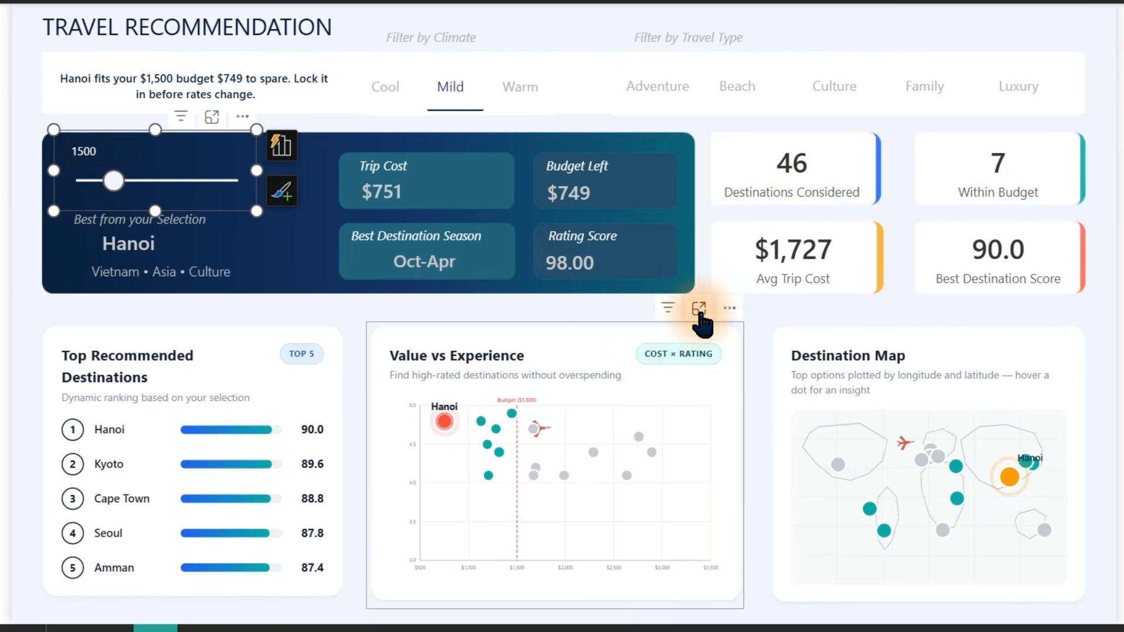
Open the Value vs Experience chart in focus mode and hover its destination points to inspect the tooltips.
{"action": "left_click", "coordinate": [699, 308]}
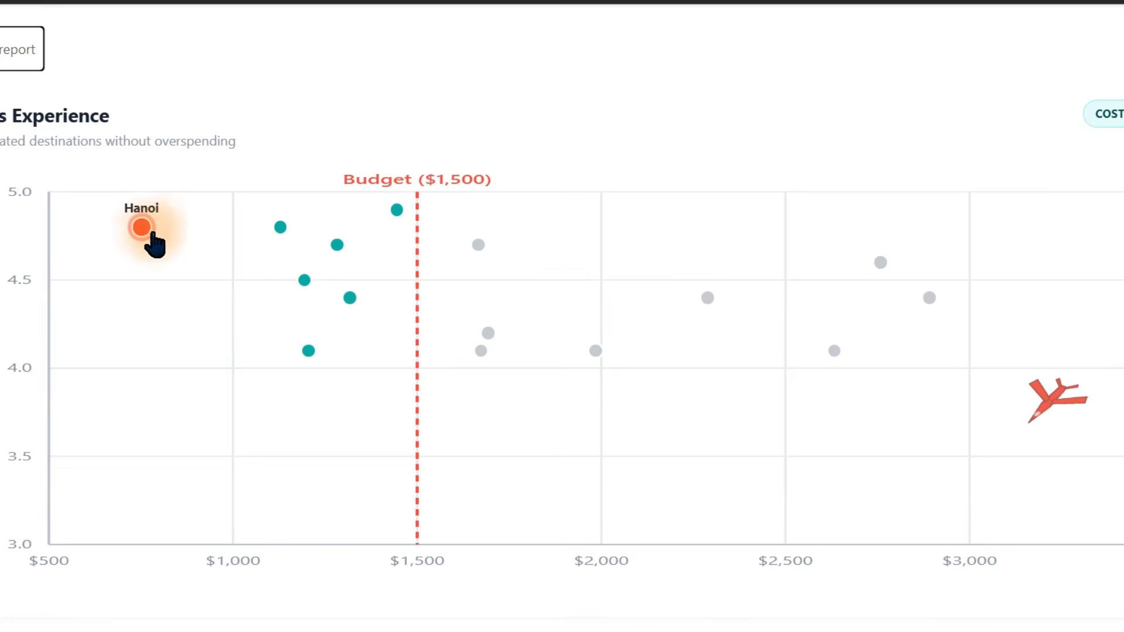
{"action": "mouse_move", "coordinate": [140, 228]}
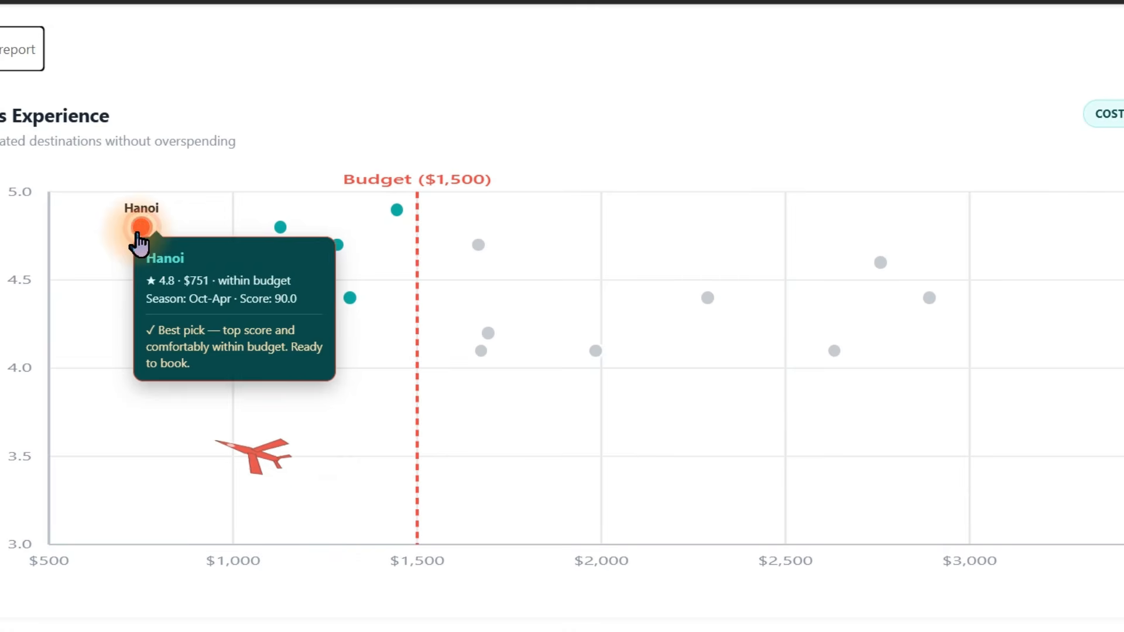
{"action": "mouse_move", "coordinate": [281, 231]}
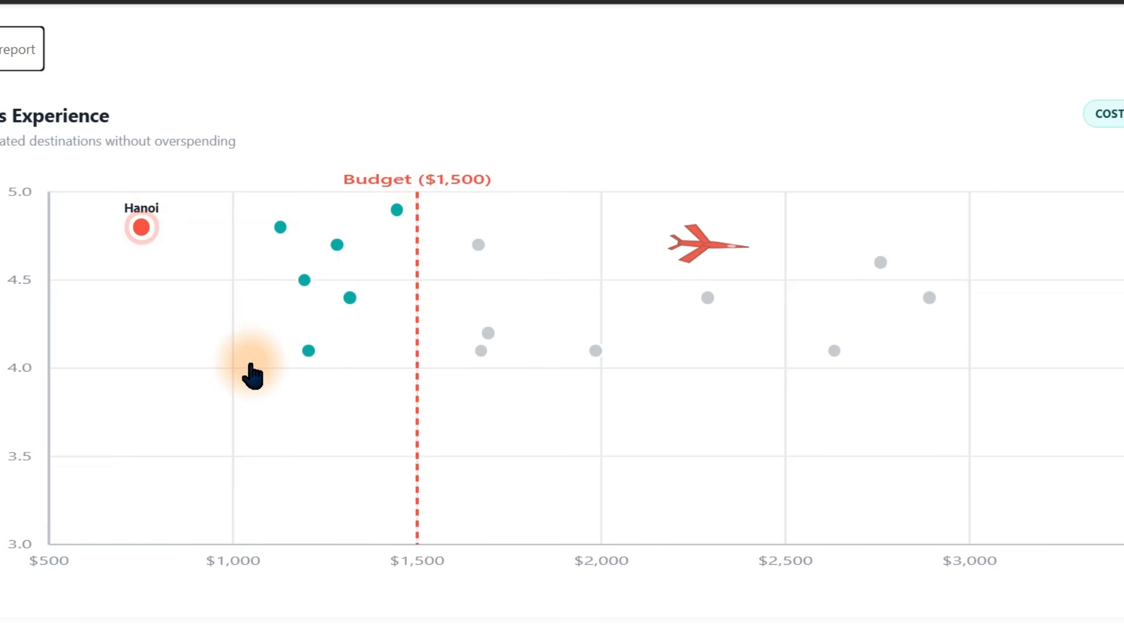
{"action": "mouse_move", "coordinate": [478, 254]}
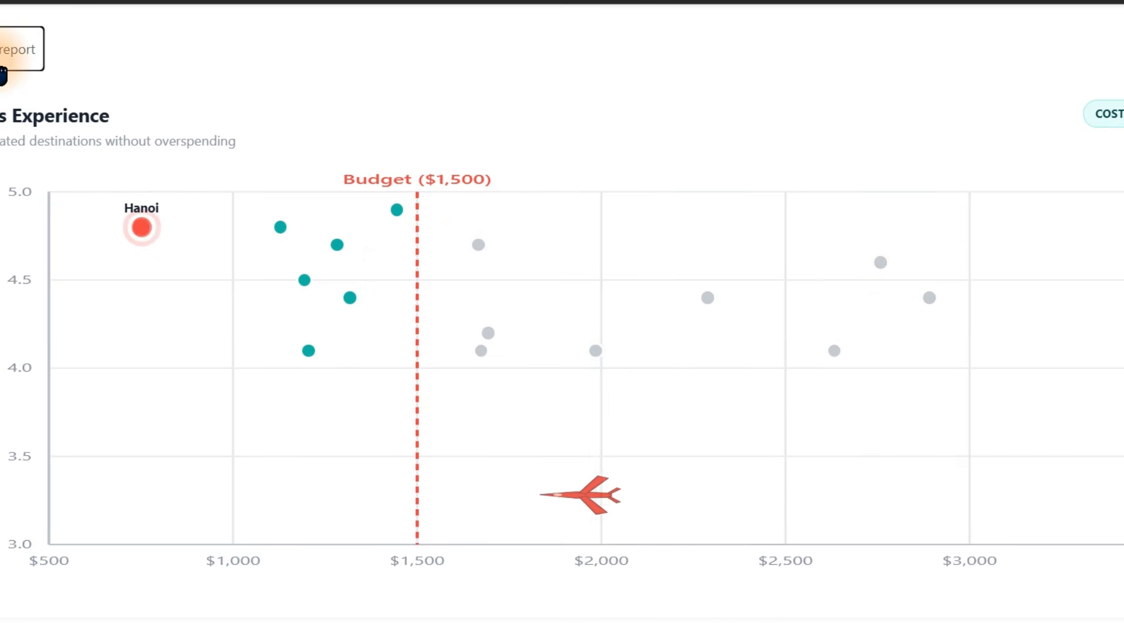
{"action": "left_click", "coordinate": [4, 63]}
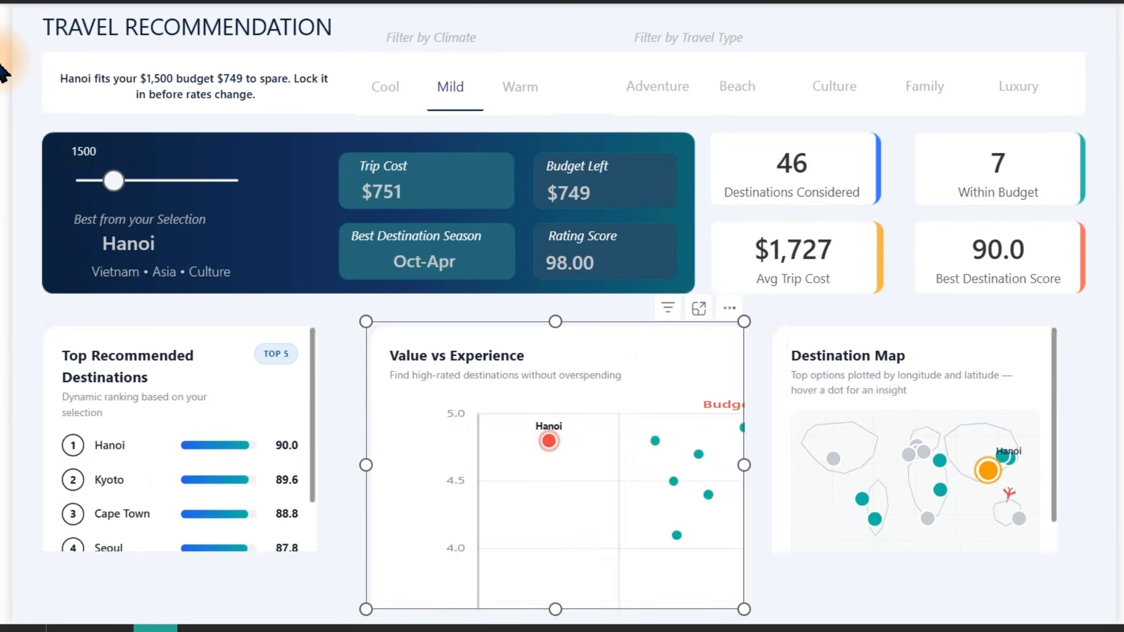
Filter the dashboard by the Culture travel type and drag the budget slider higher.
{"action": "left_click", "coordinate": [554, 44]}
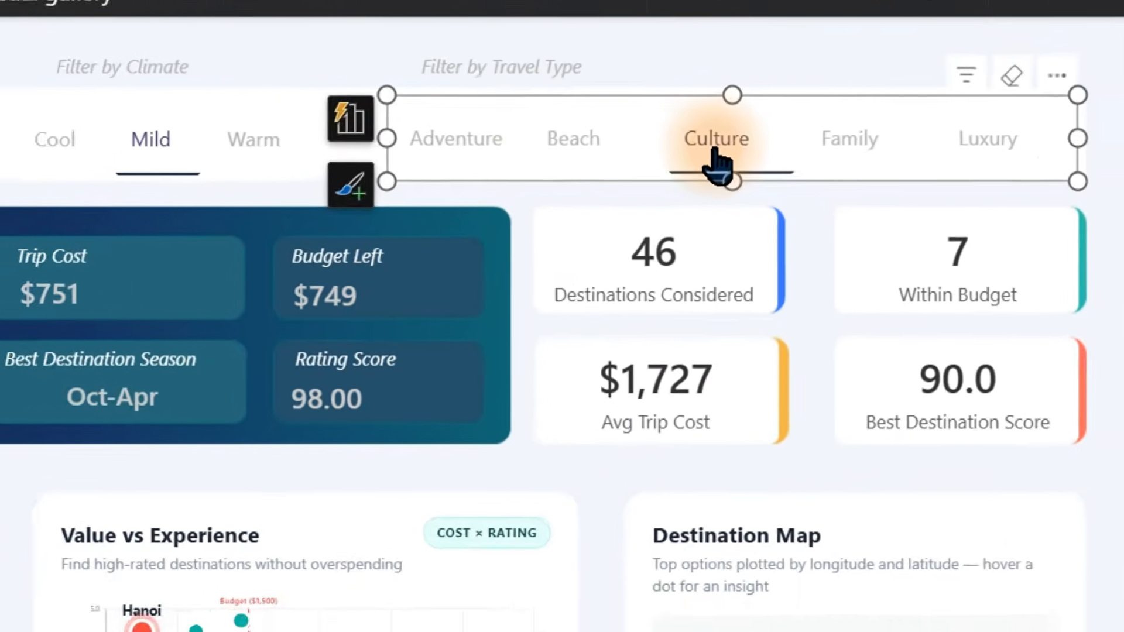
{"action": "left_click", "coordinate": [647, 173]}
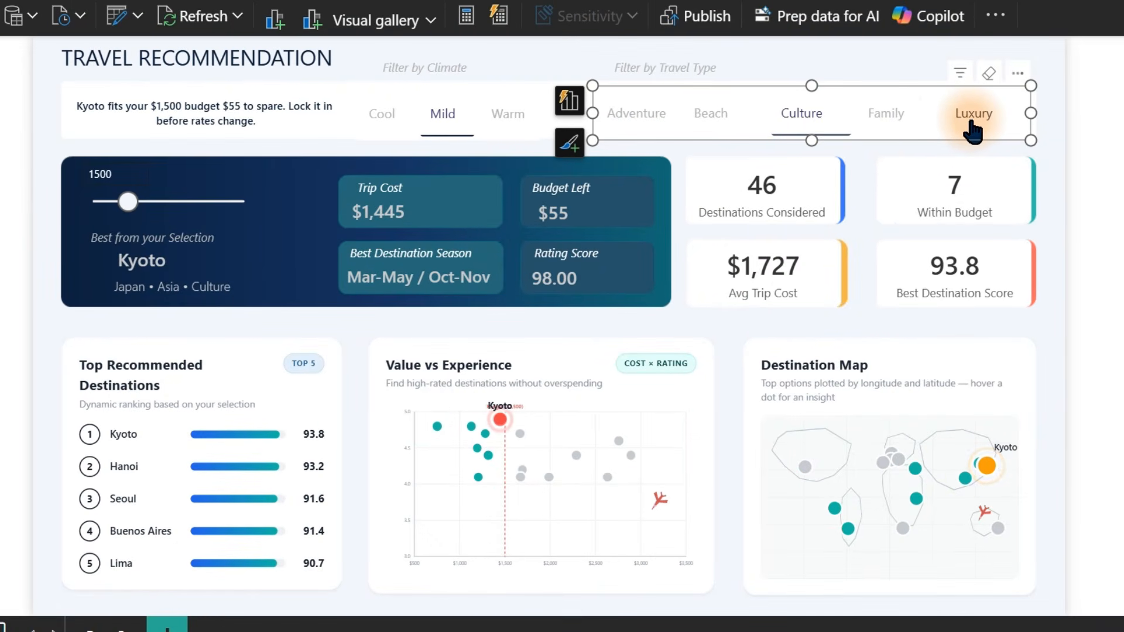
{"action": "left_click", "coordinate": [127, 201]}
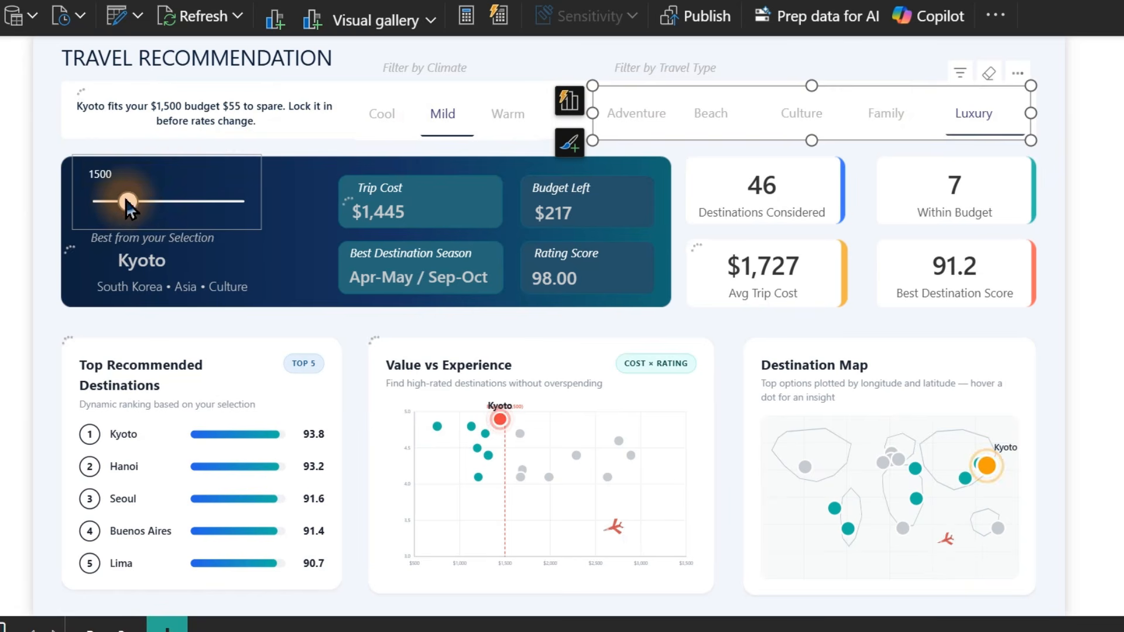
{"action": "left_click_drag", "start_coordinate": [127, 202], "coordinate": [198, 204]}
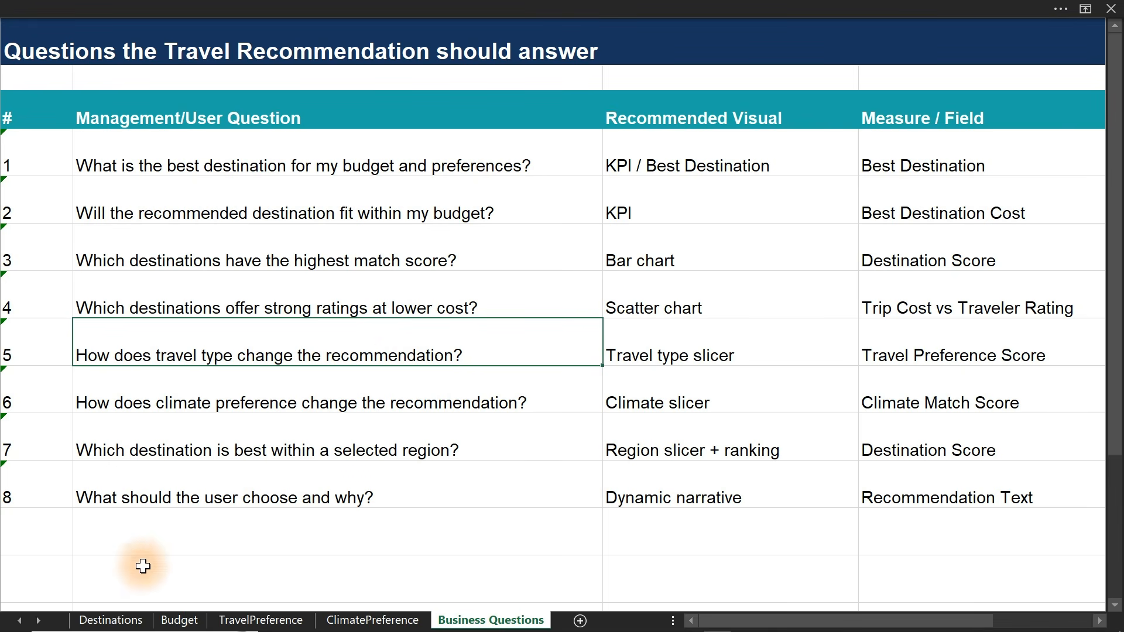
Browse the Destinations, Budget, TravelPreference, ClimatePreference and Business Questions sheets of the source workbook.
{"action": "left_click", "coordinate": [112, 620]}
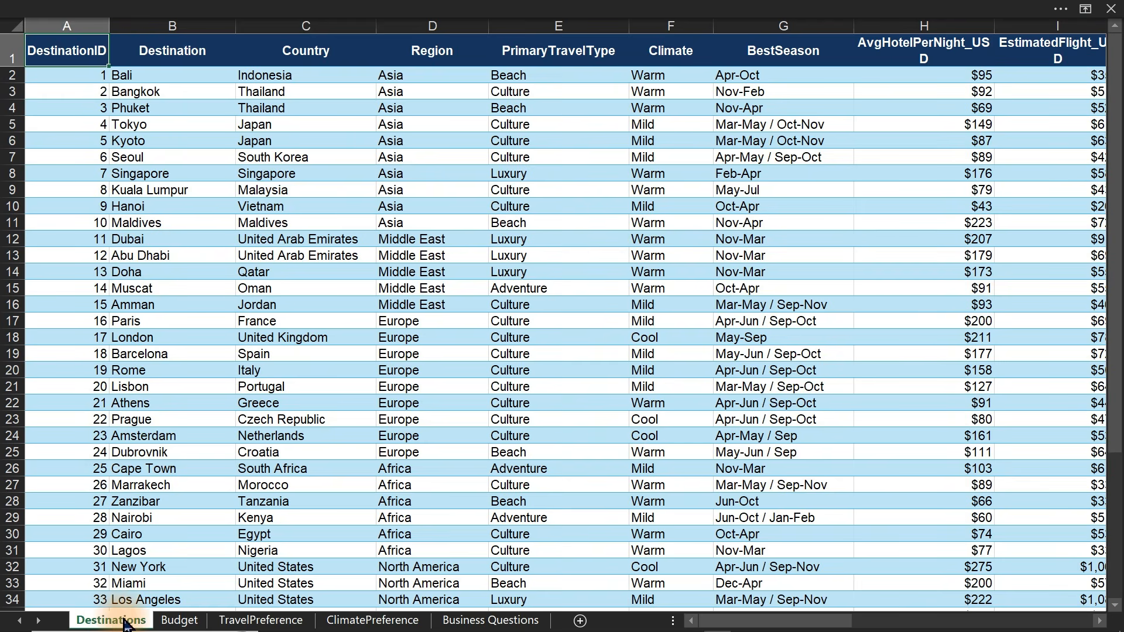
{"action": "left_click", "coordinate": [177, 620]}
{"action": "left_click", "coordinate": [307, 621]}
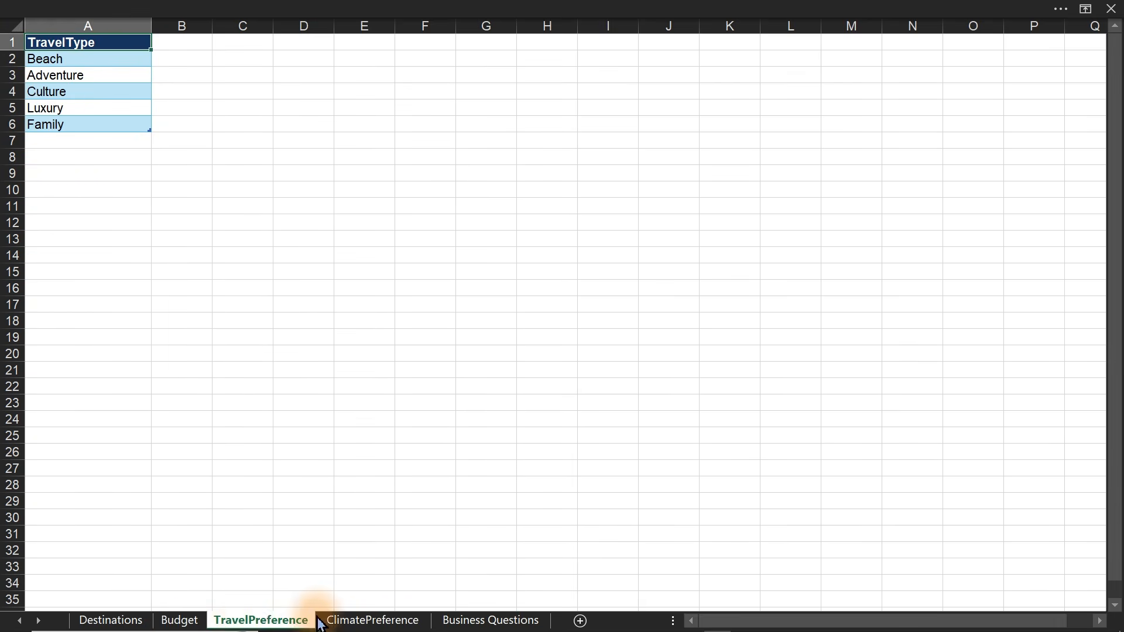
{"action": "left_click", "coordinate": [331, 620]}
{"action": "left_click", "coordinate": [448, 620]}
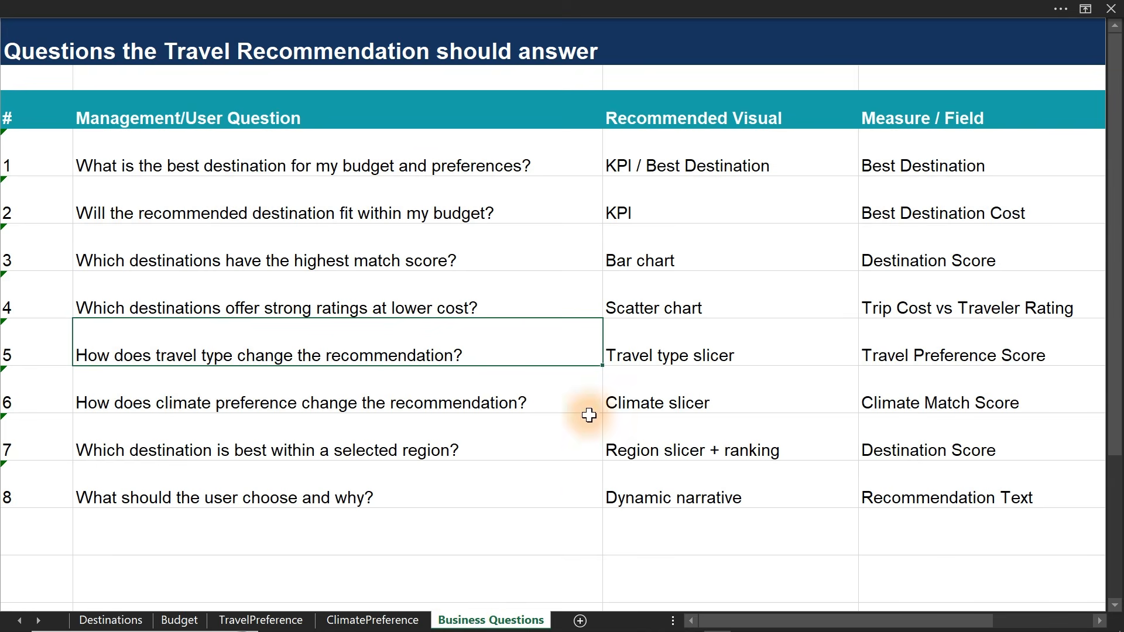
Highlight the question, recommended visual and measure/field columns on the Business Questions sheet to review them.
{"action": "left_click_drag", "start_coordinate": [272, 146], "coordinate": [296, 505]}
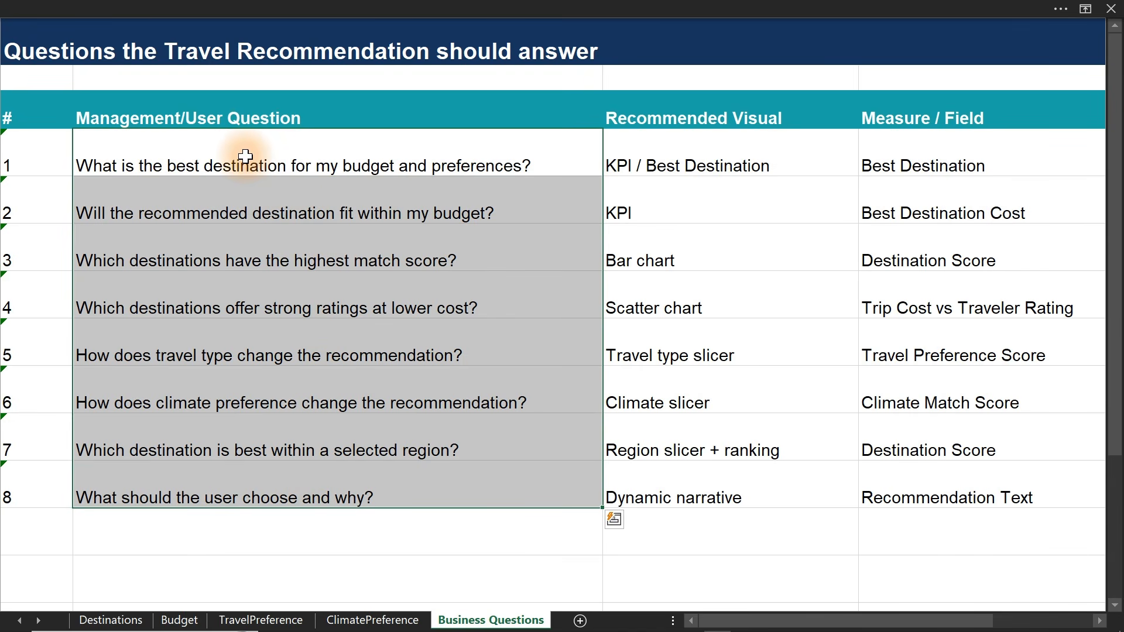
{"action": "left_click_drag", "start_coordinate": [652, 149], "coordinate": [669, 480]}
{"action": "left_click_drag", "start_coordinate": [904, 158], "coordinate": [927, 469]}
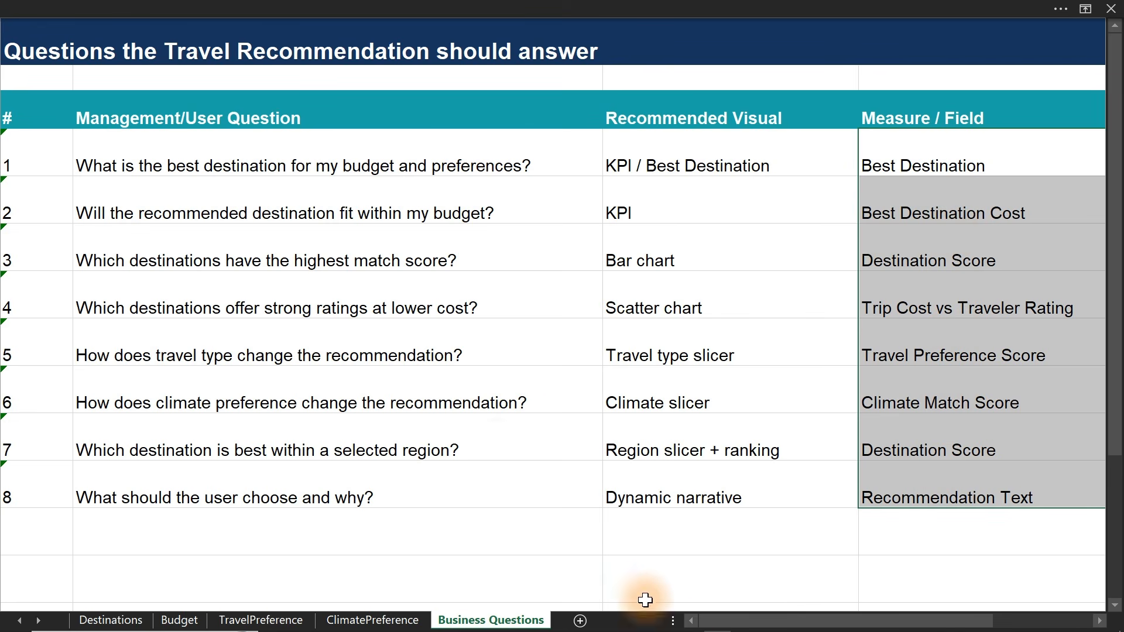
{"action": "mouse_move", "coordinate": [722, 616]}
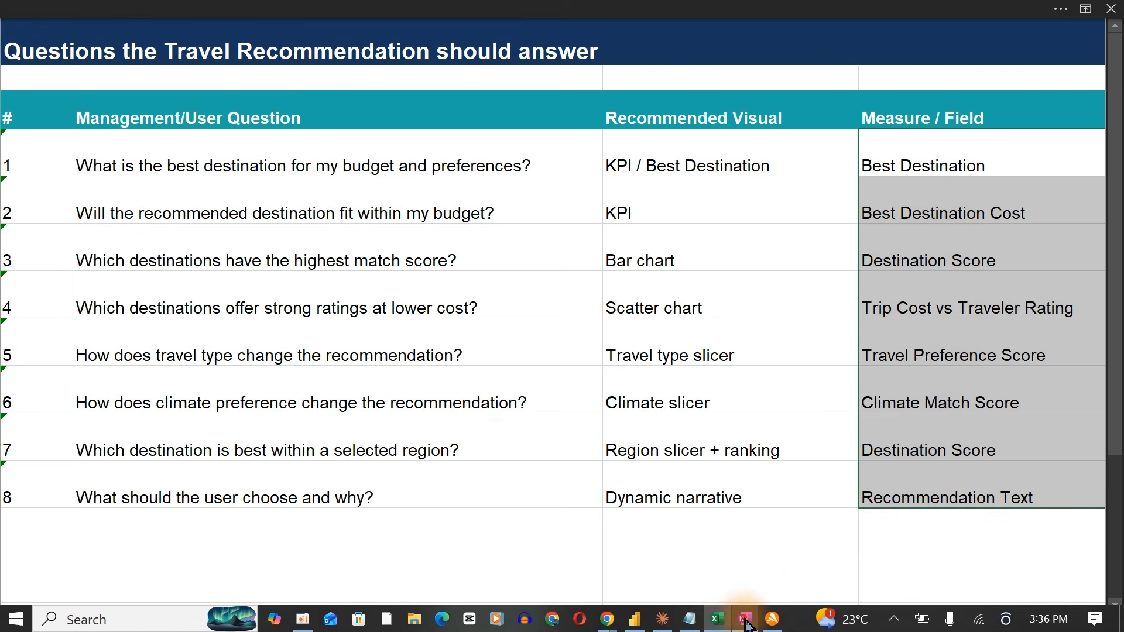
Open the OneNote page containing the hand-drawn Travel Recommendation dashboard sketch and show it full page.
{"action": "left_click", "coordinate": [747, 625]}
{"action": "key", "text": "alt+F4"}
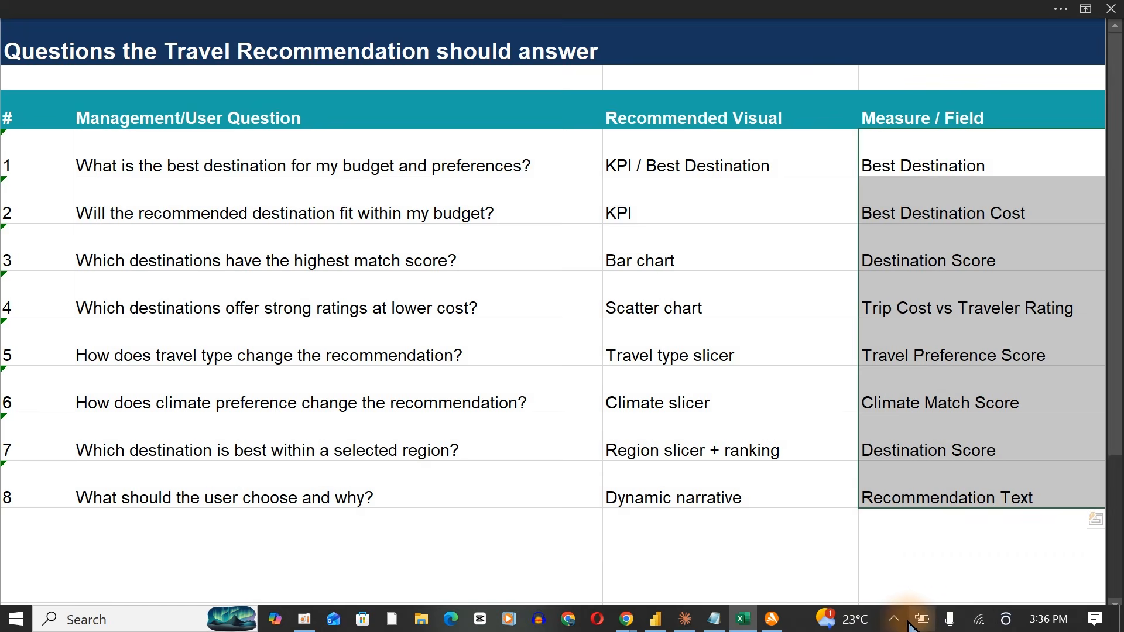
{"action": "left_click", "coordinate": [894, 619]}
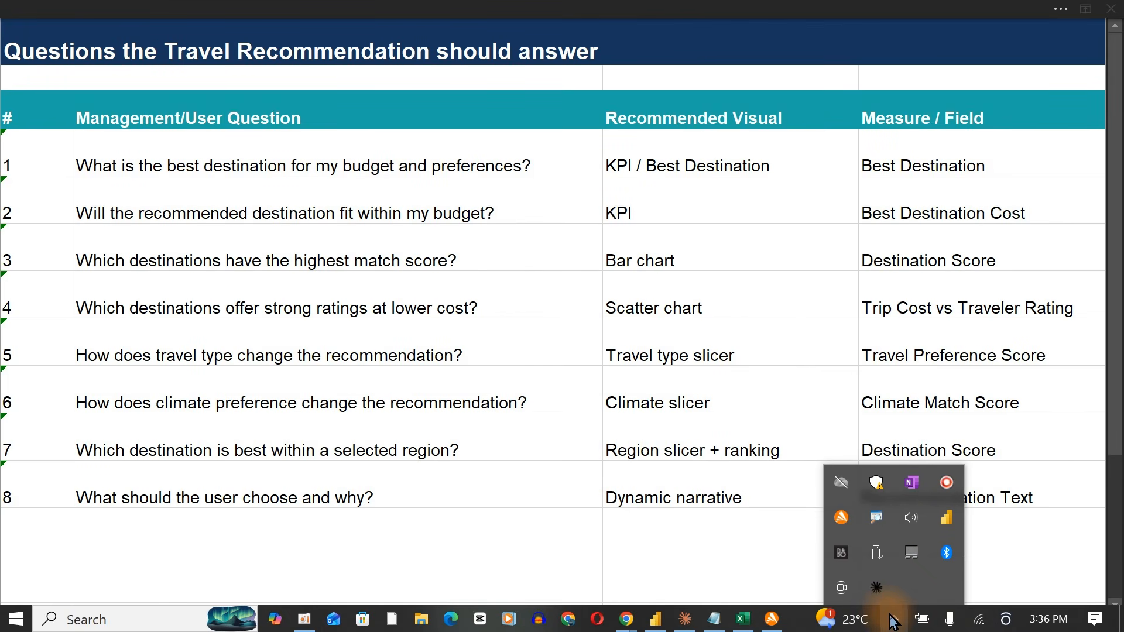
{"action": "left_click", "coordinate": [910, 483]}
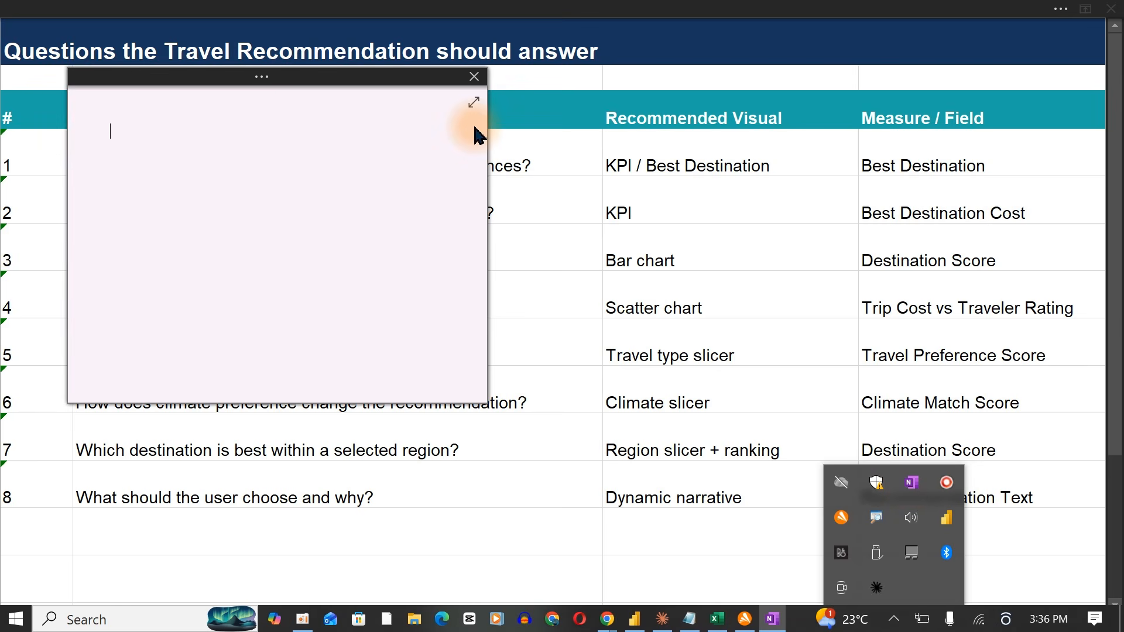
{"action": "left_click", "coordinate": [474, 104]}
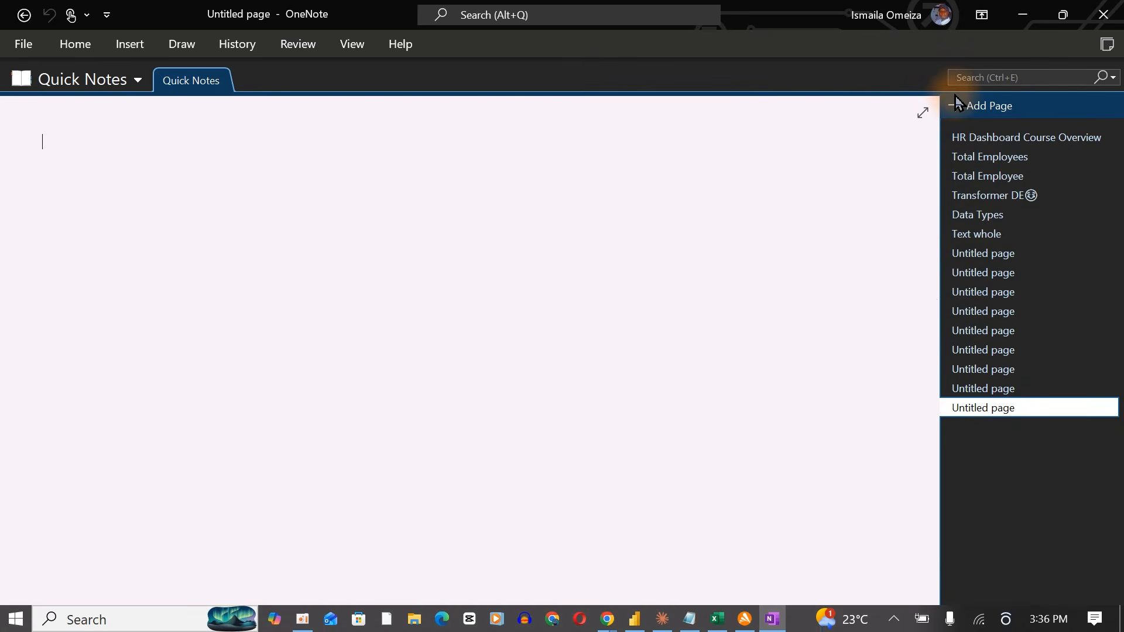
{"action": "left_click", "coordinate": [972, 390]}
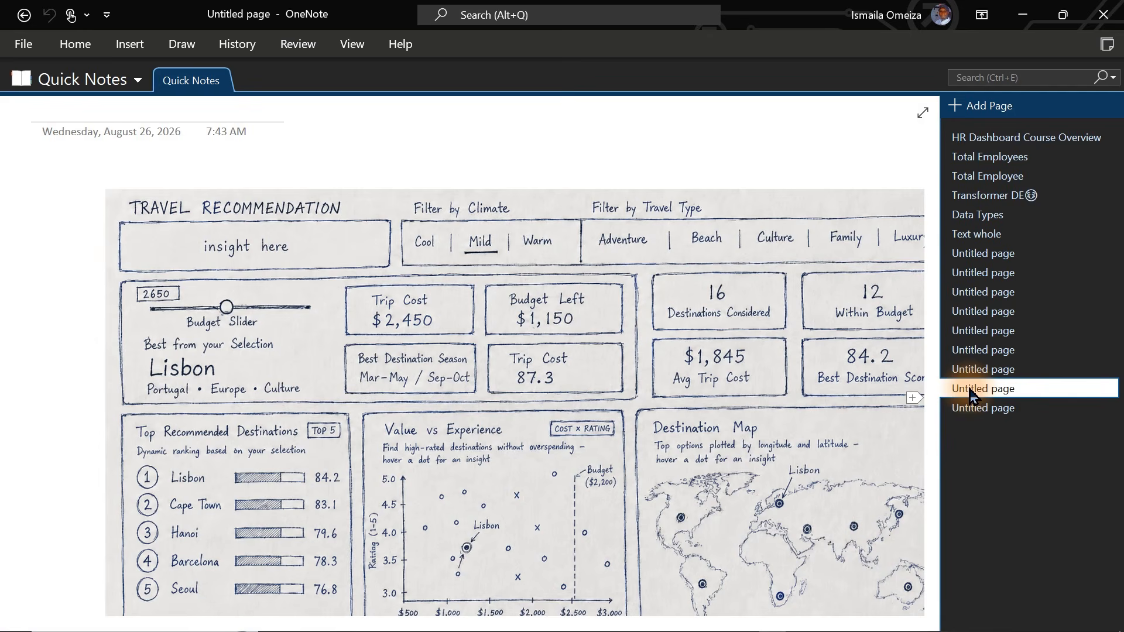
{"action": "left_click", "coordinate": [921, 115]}
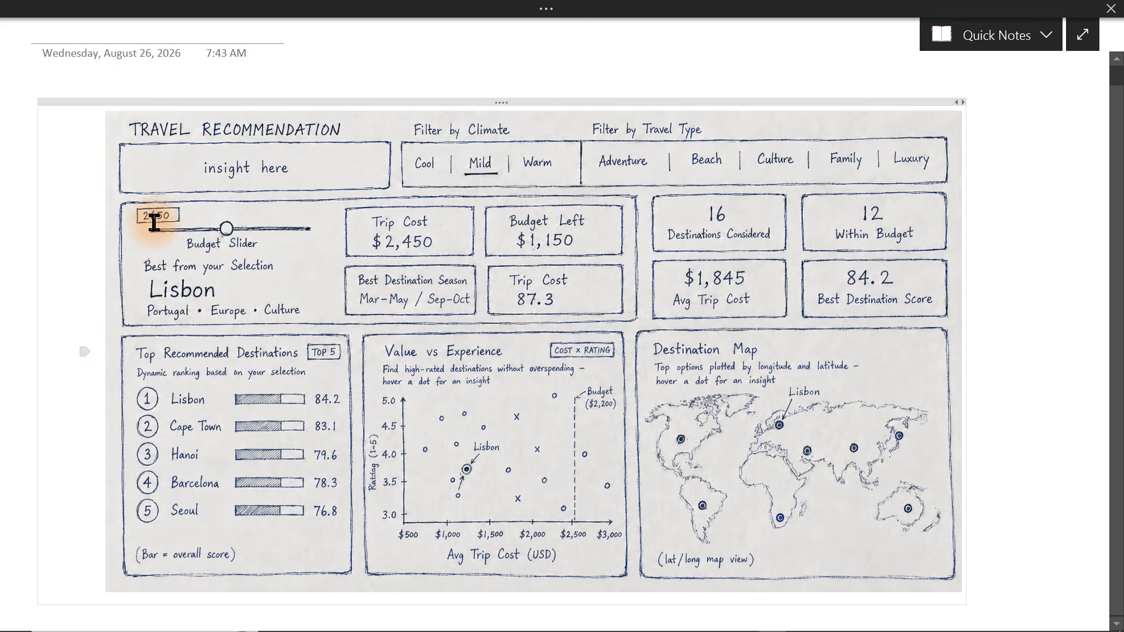
Capture a screenshot of the whole dashboard sketch with the snipping tool.
{"action": "left_click", "coordinate": [635, 619]}
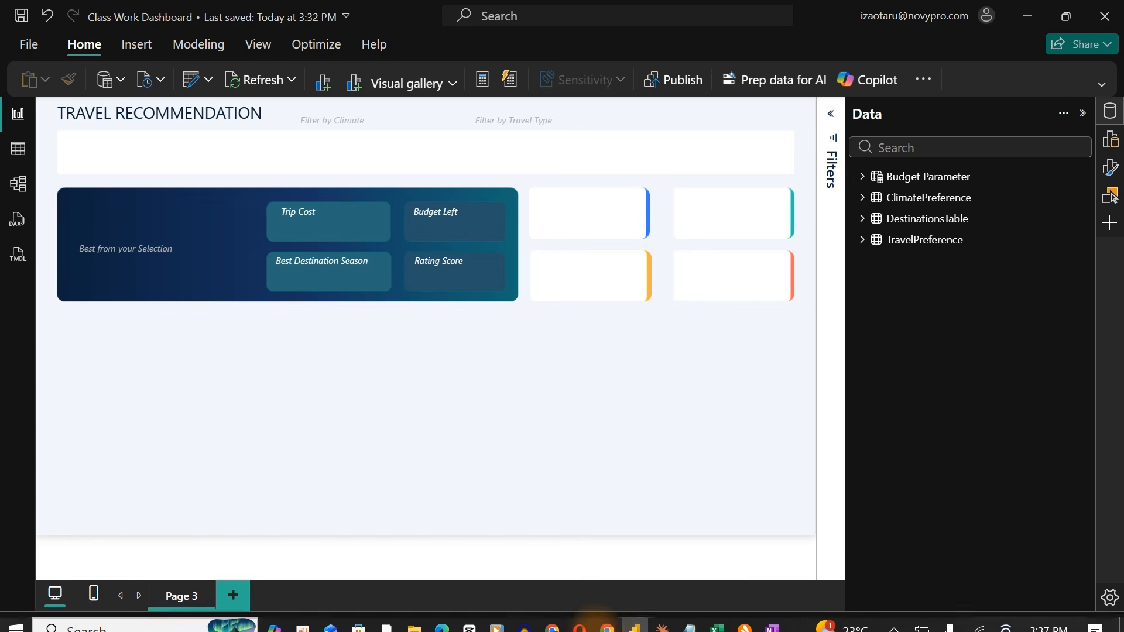
{"action": "left_click", "coordinate": [634, 619]}
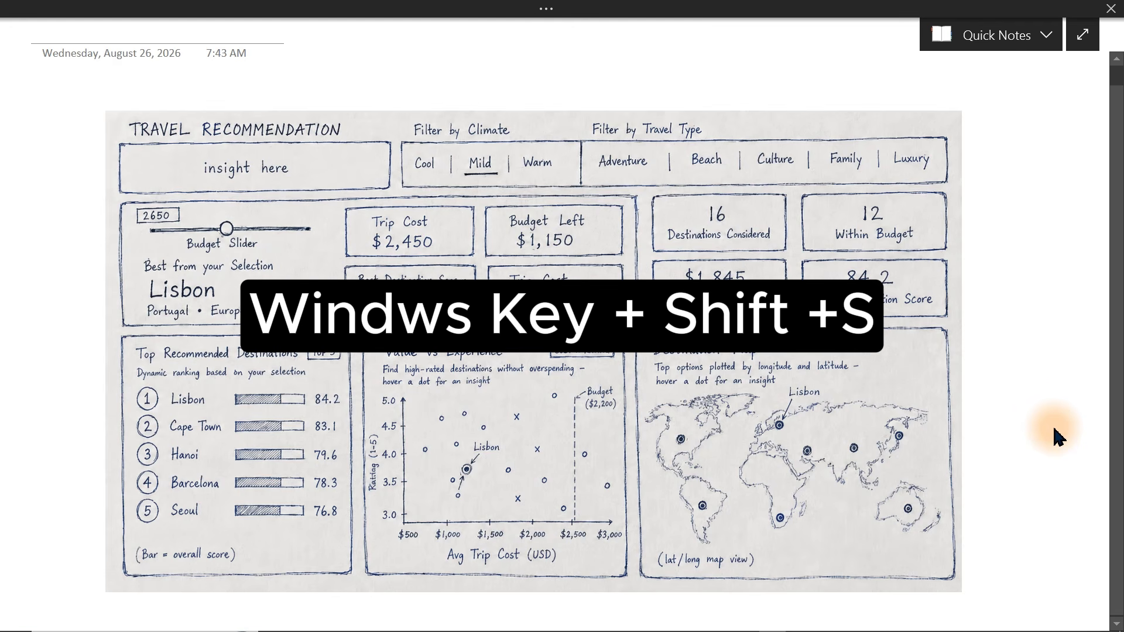
{"action": "key", "text": "super+shift+s"}
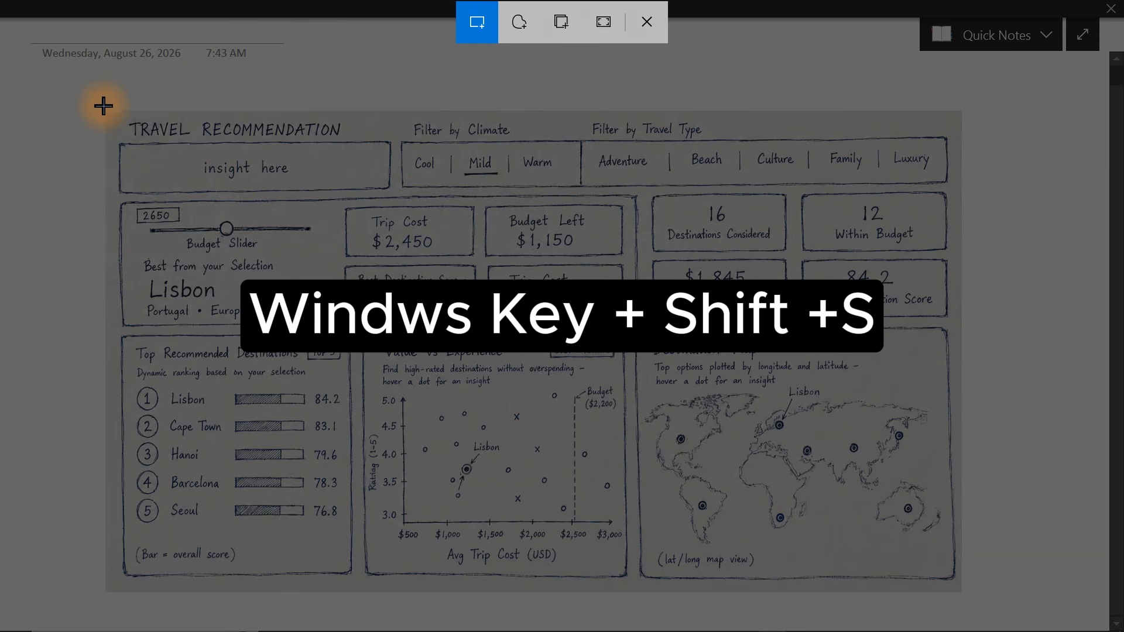
{"action": "mouse_move", "coordinate": [103, 106]}
{"action": "left_mouse_down"}
{"action": "mouse_move", "coordinate": [511, 333]}
{"action": "mouse_move", "coordinate": [890, 476]}
{"action": "mouse_move", "coordinate": [953, 556]}
{"action": "mouse_move", "coordinate": [959, 595]}
{"action": "left_mouse_up"}
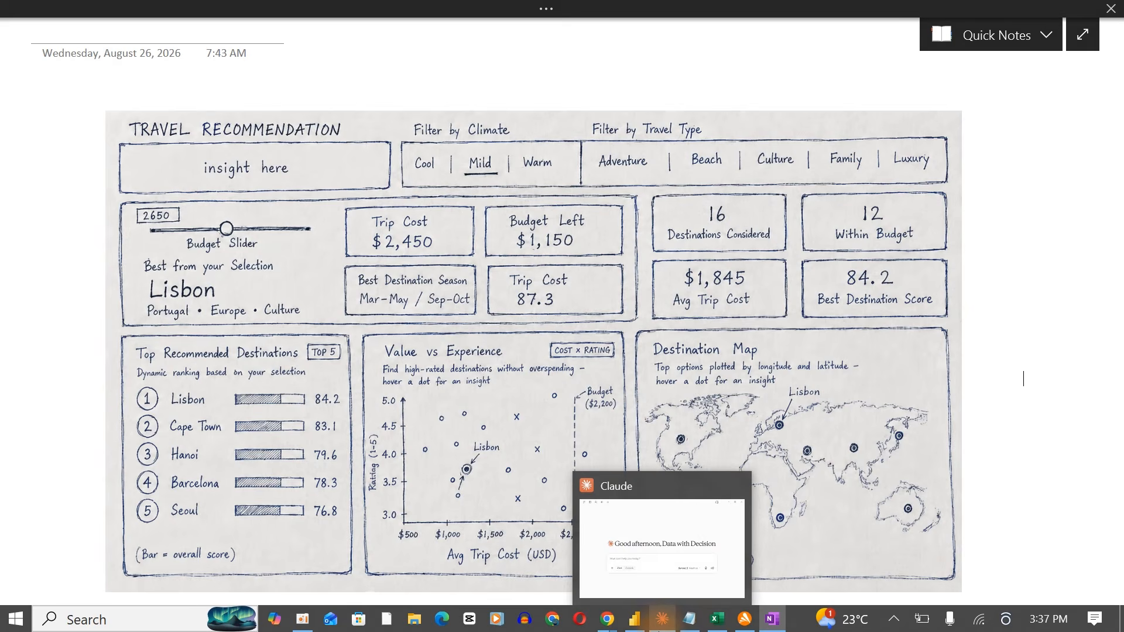
Paste the dashboard sketch screenshot into a new Claude chat prompt.
{"action": "left_click", "coordinate": [662, 619]}
{"action": "left_click", "coordinate": [384, 438]}
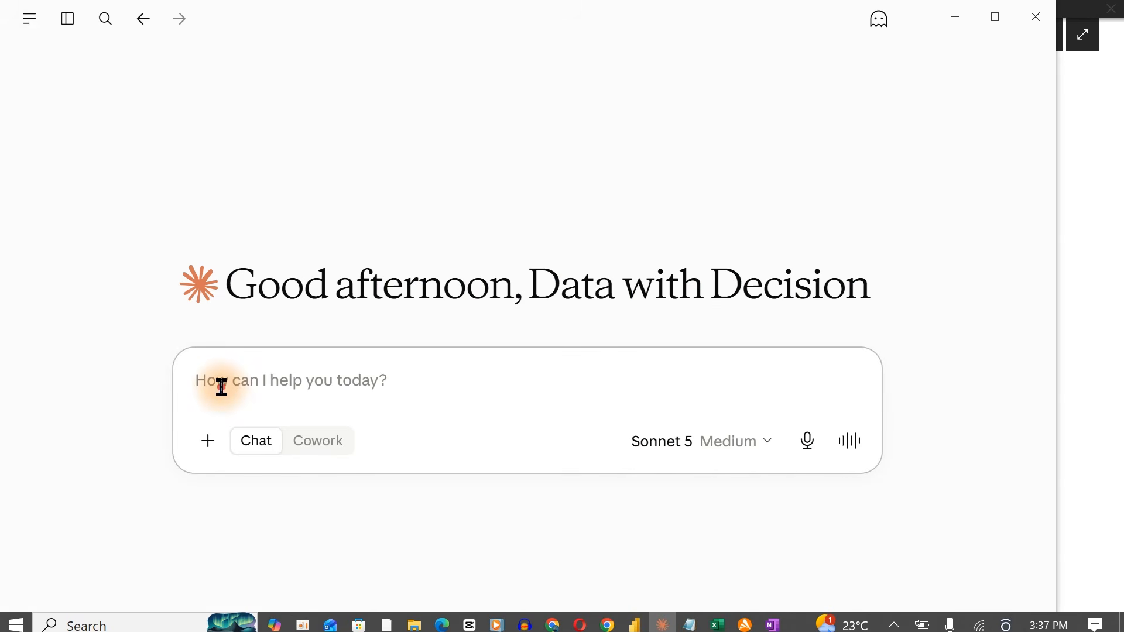
{"action": "key", "text": "ctrl+v"}
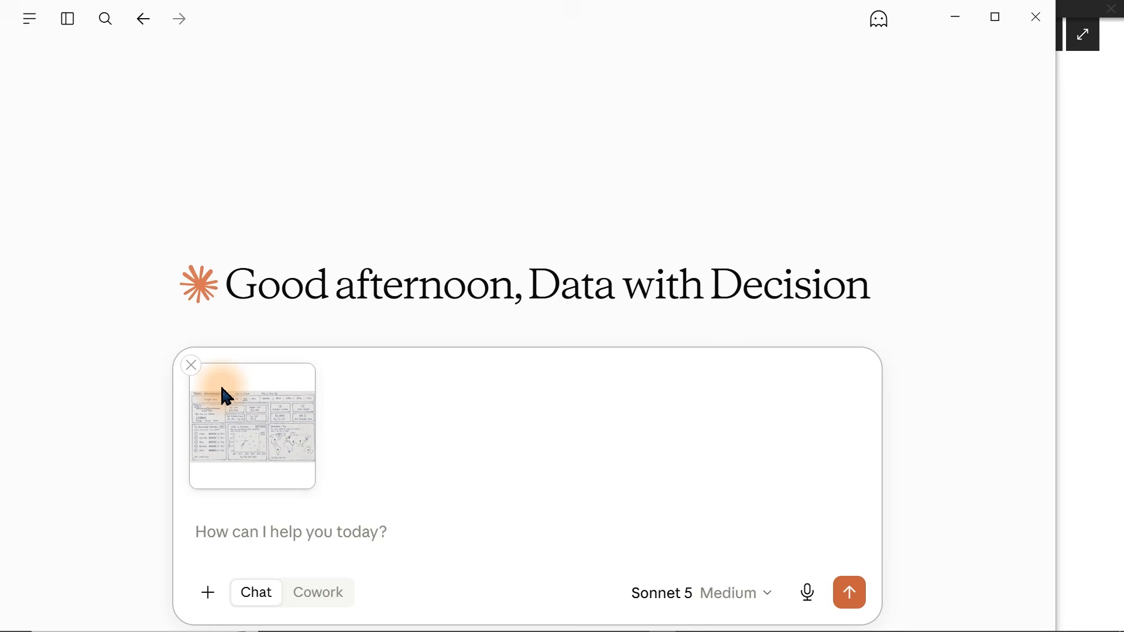
{"action": "mouse_move", "coordinate": [534, 621]}
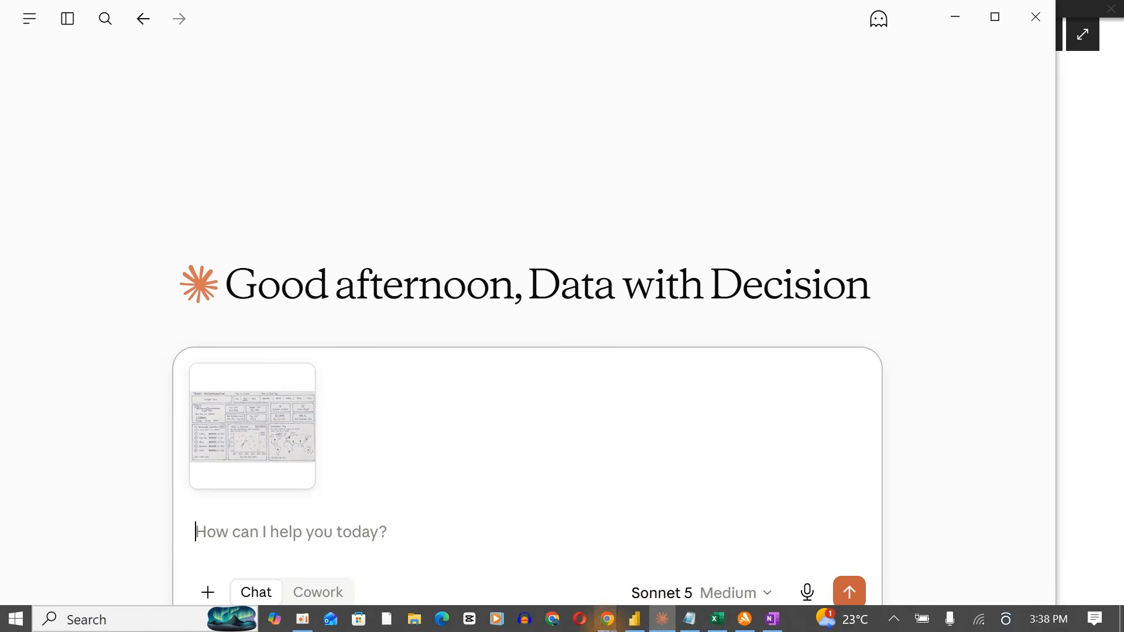
Start a new numeric range parameter in Power BI and name it Budget Slide.
{"action": "left_click", "coordinate": [637, 622]}
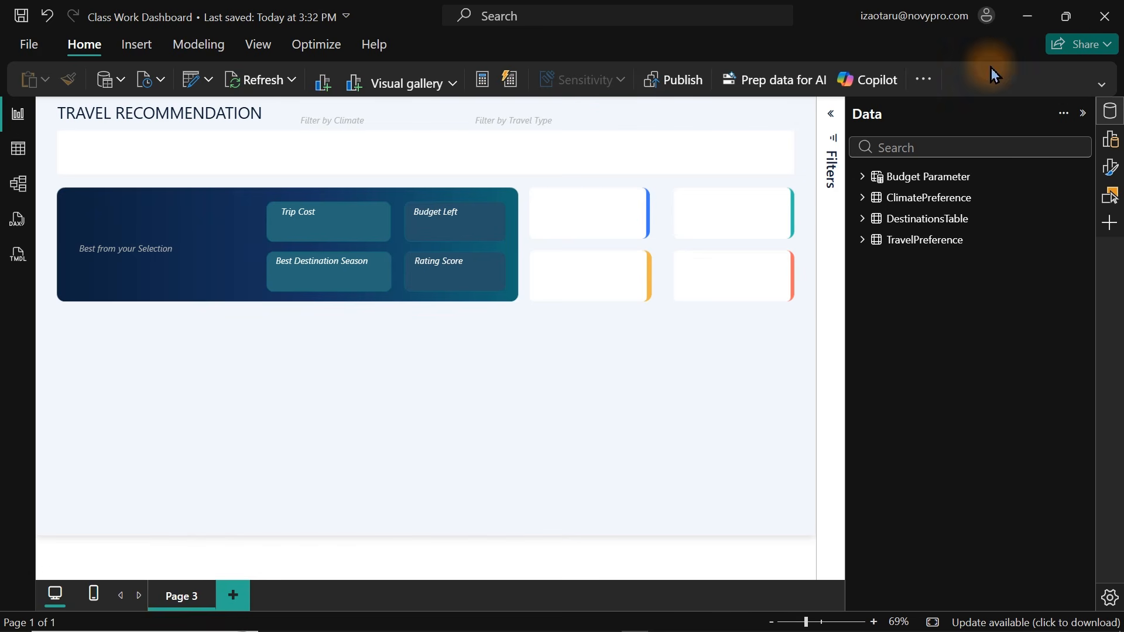
{"action": "left_click", "coordinate": [1101, 89]}
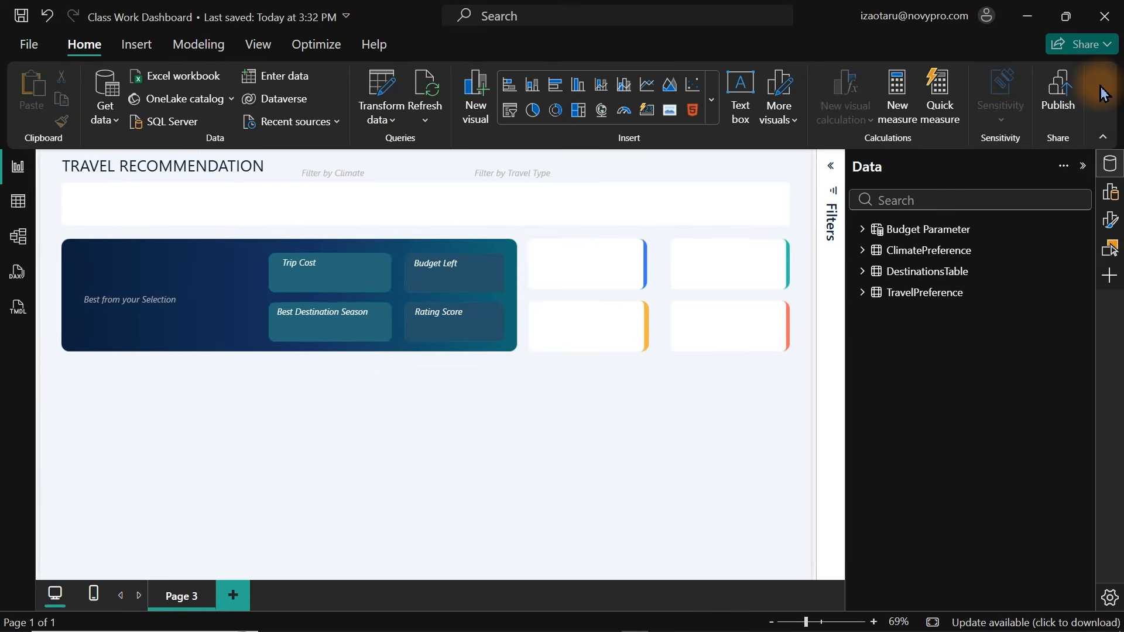
{"action": "left_click", "coordinate": [199, 45]}
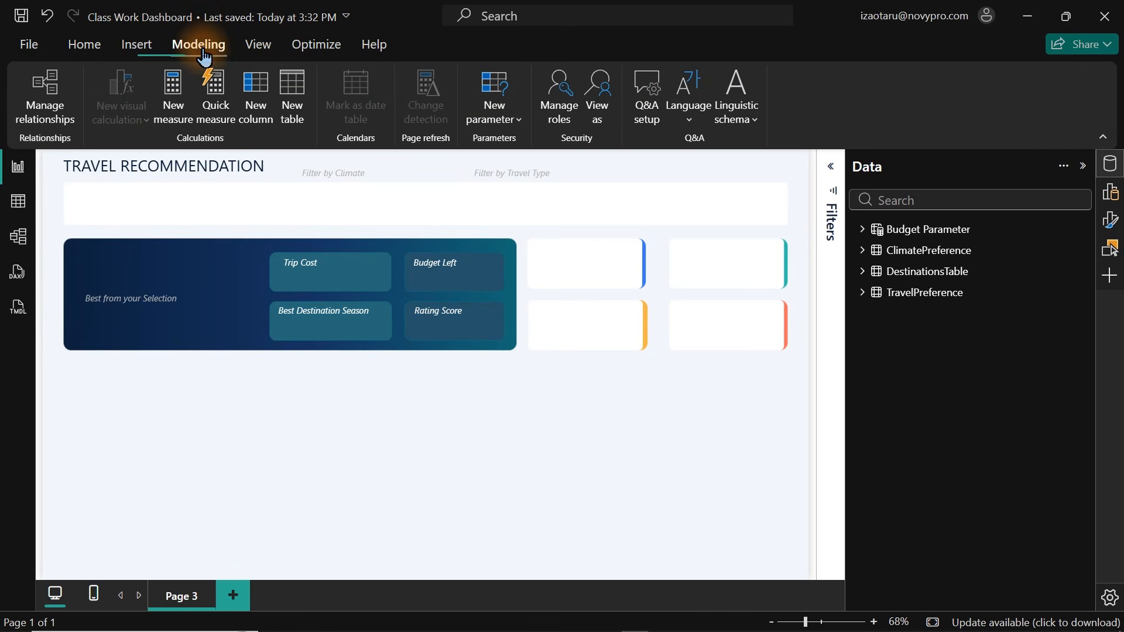
{"action": "left_click", "coordinate": [508, 120]}
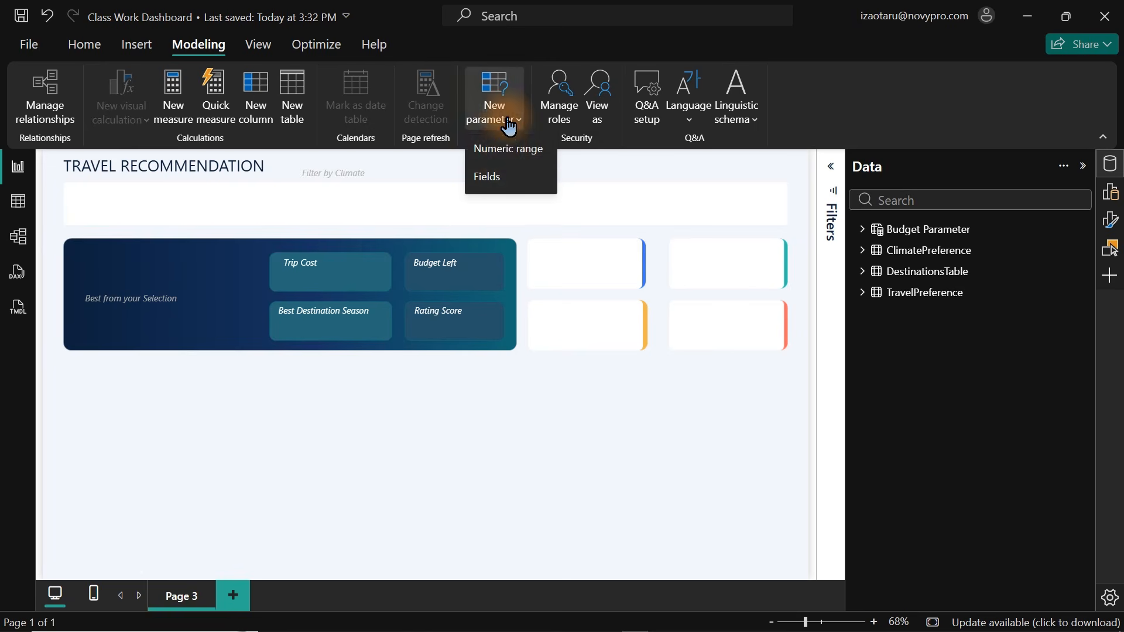
{"action": "left_click", "coordinate": [503, 151]}
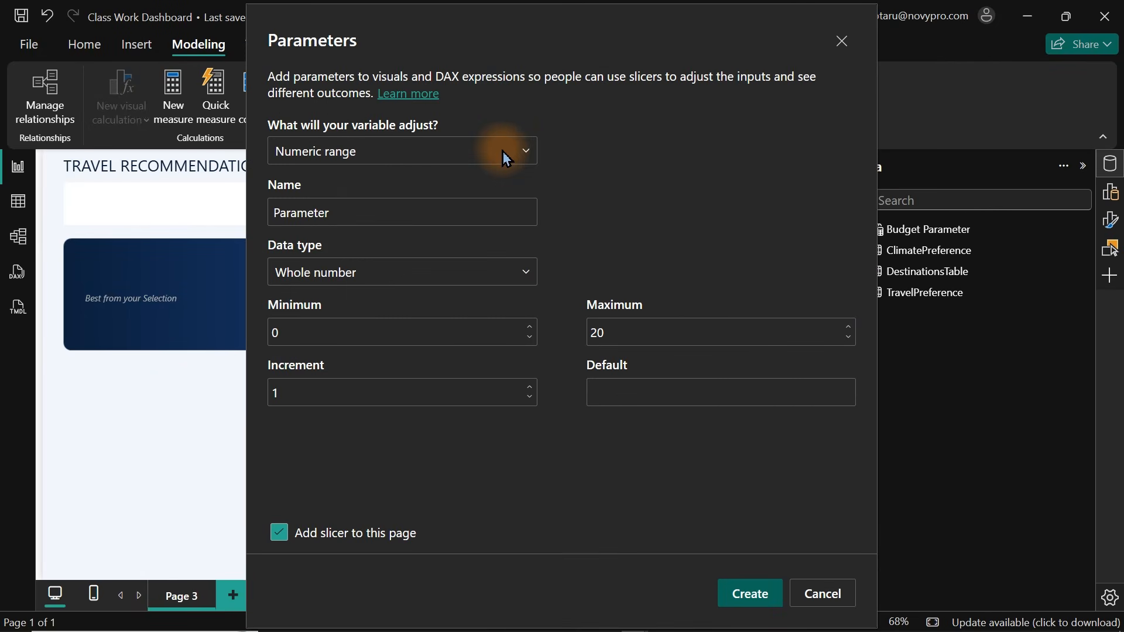
{"action": "left_click_drag", "start_coordinate": [361, 212], "coordinate": [227, 218]}
{"action": "type", "text": "Bud"}
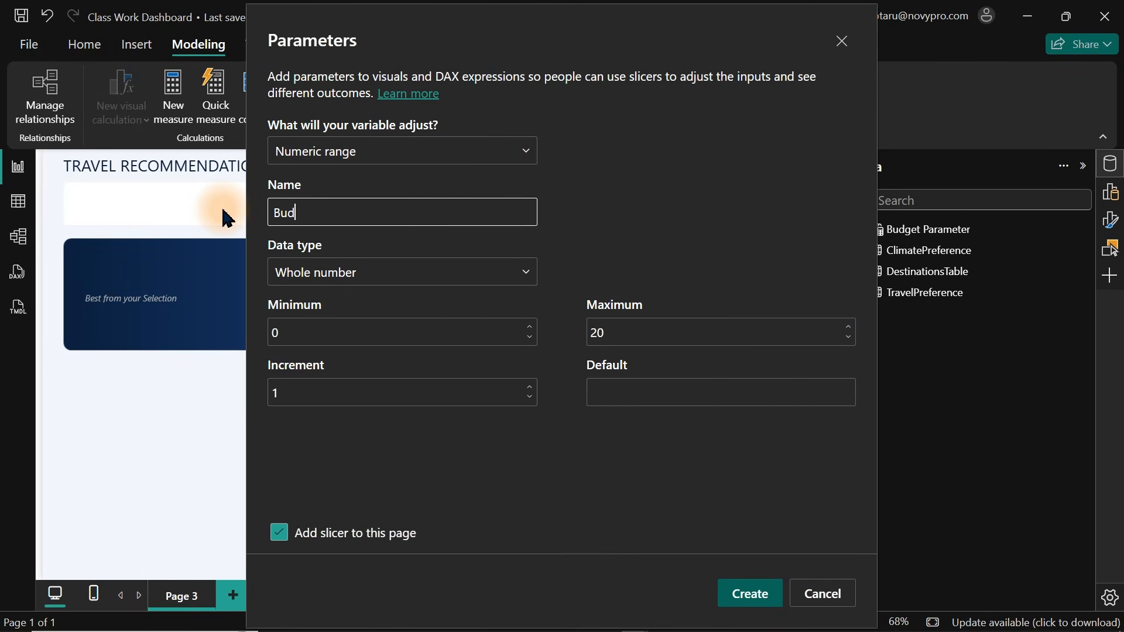
{"action": "type", "text": "get Slide"}
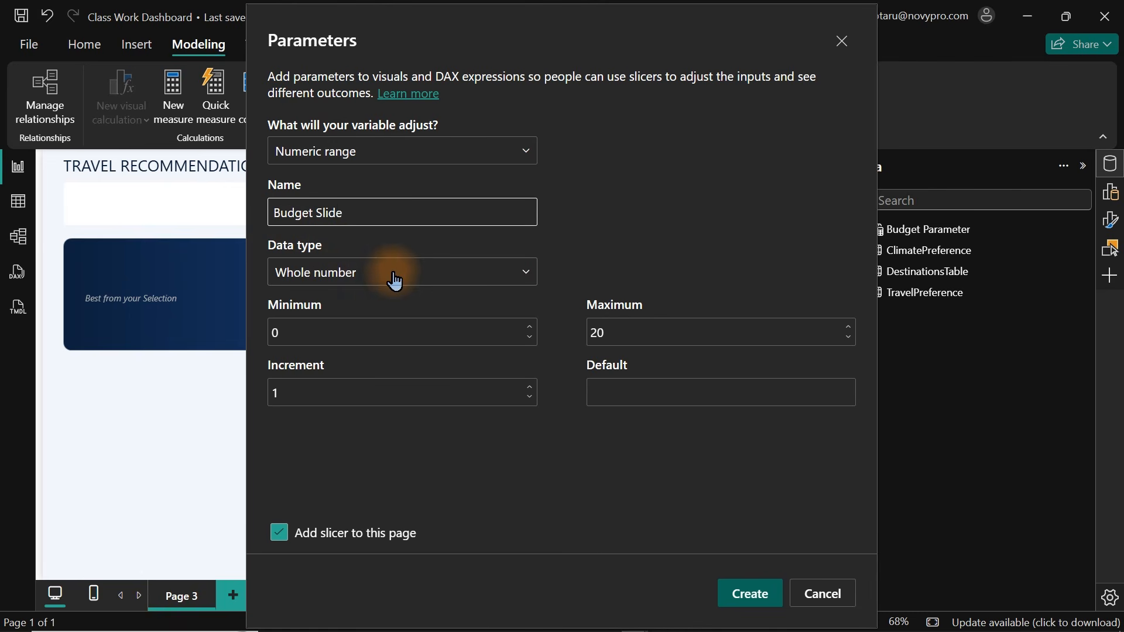
Set the parameter's minimum to 500, maximum 5000, increment 2500 and default 200, then create it with a slicer.
{"action": "left_click", "coordinate": [325, 338]}
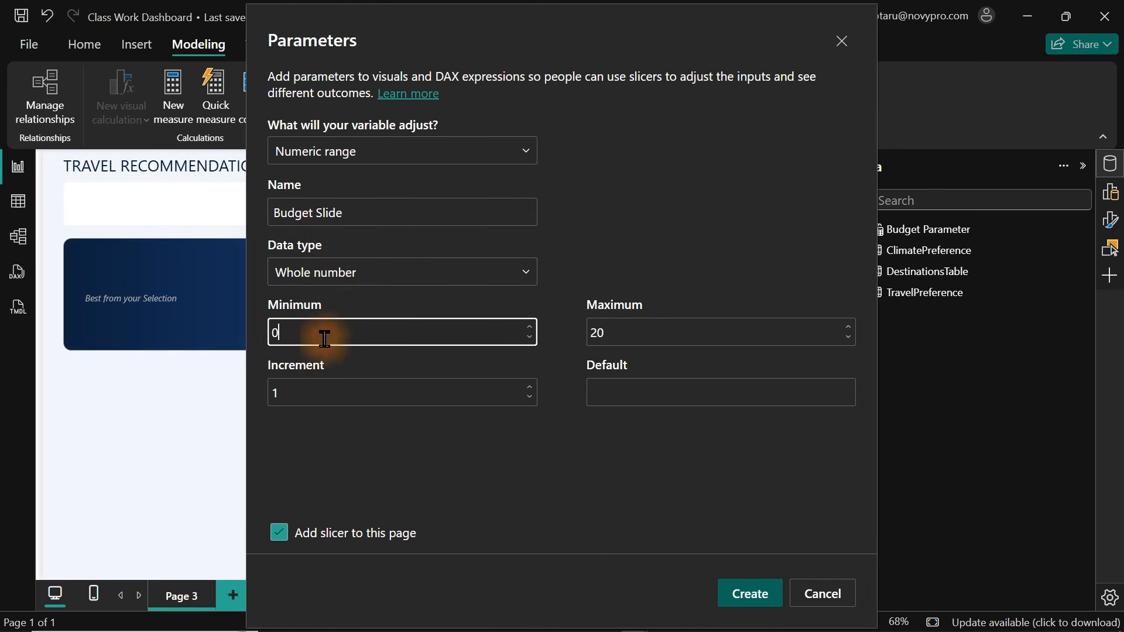
{"action": "left_click_drag", "start_coordinate": [324, 339], "coordinate": [222, 338]}
{"action": "type", "text": "500"}
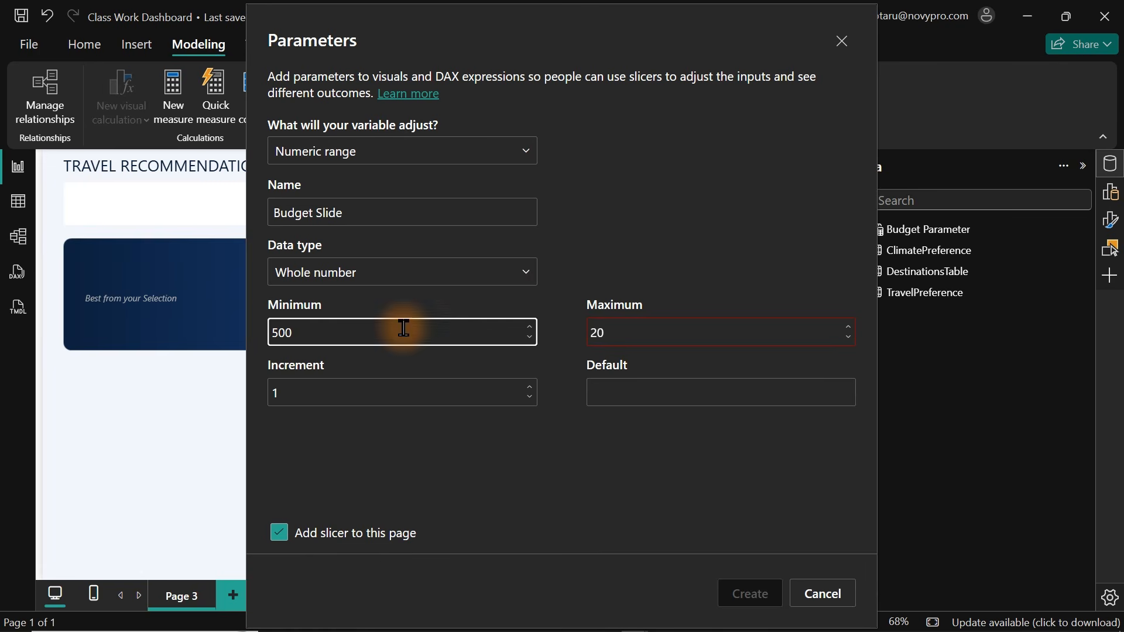
{"action": "left_click_drag", "start_coordinate": [632, 331], "coordinate": [560, 342]}
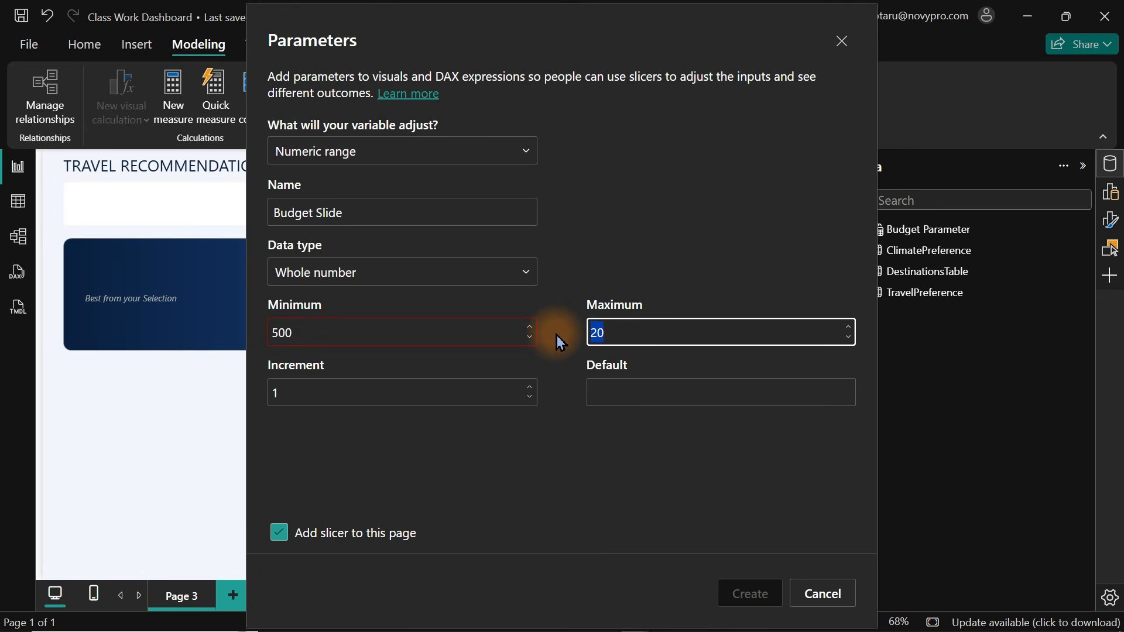
{"action": "type", "text": "5000"}
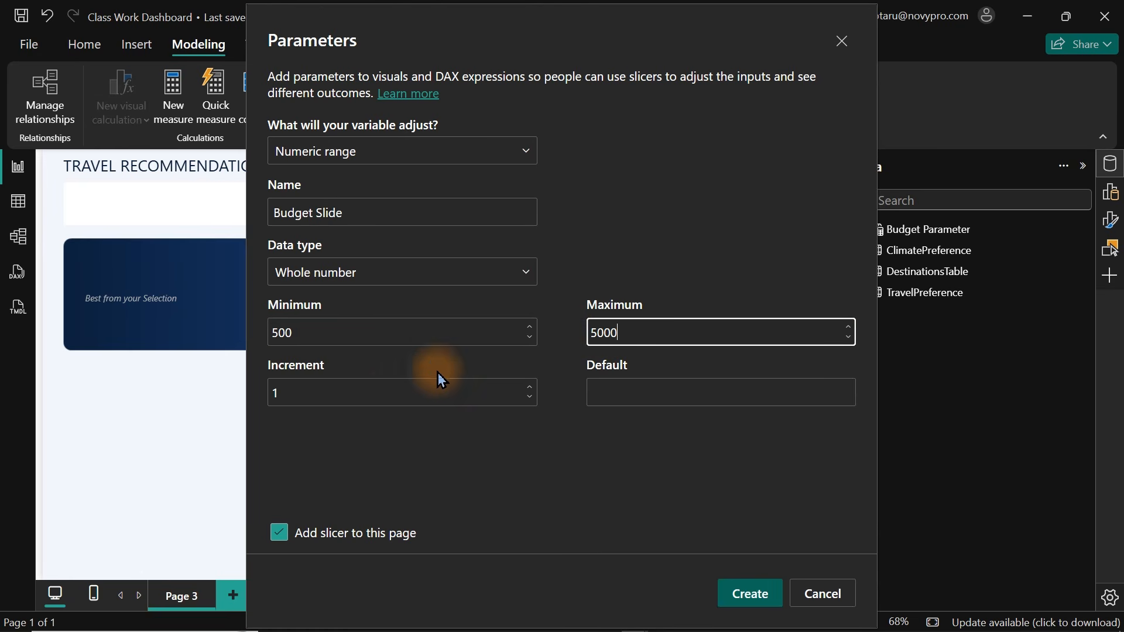
{"action": "left_click_drag", "start_coordinate": [391, 391], "coordinate": [235, 390]}
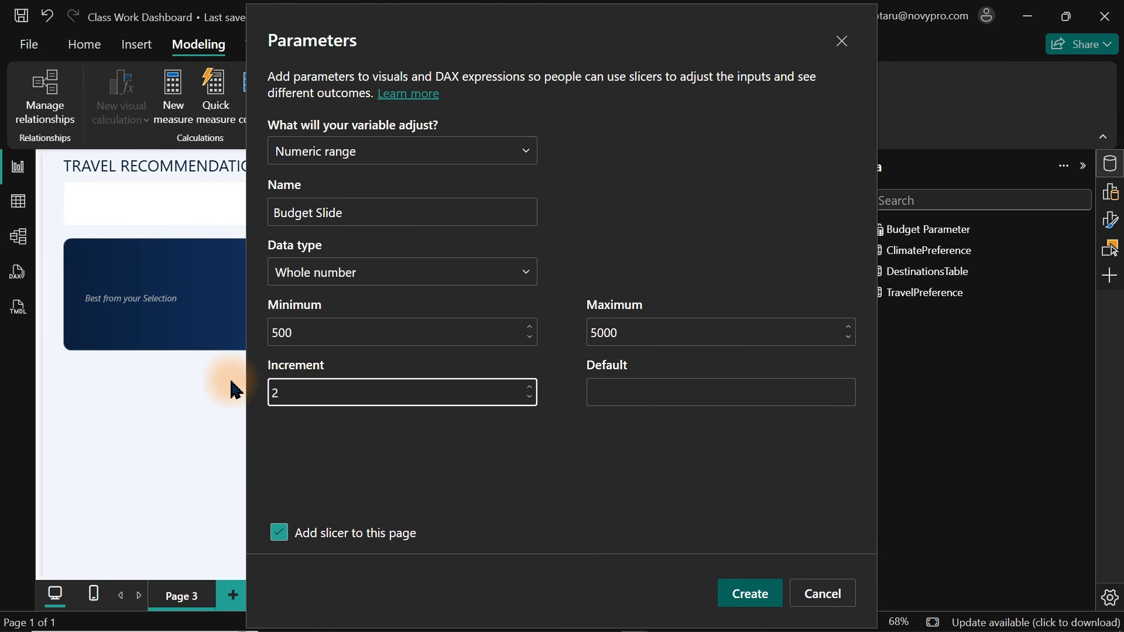
{"action": "type", "text": "2500"}
{"action": "left_click", "coordinate": [660, 388]}
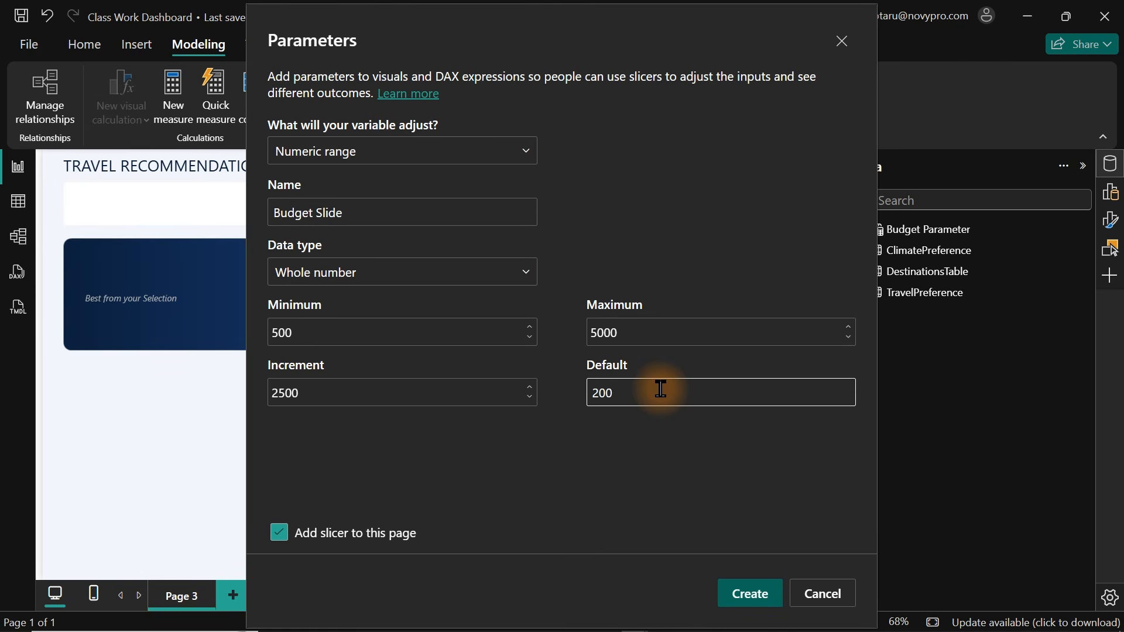
{"action": "left_click", "coordinate": [743, 604]}
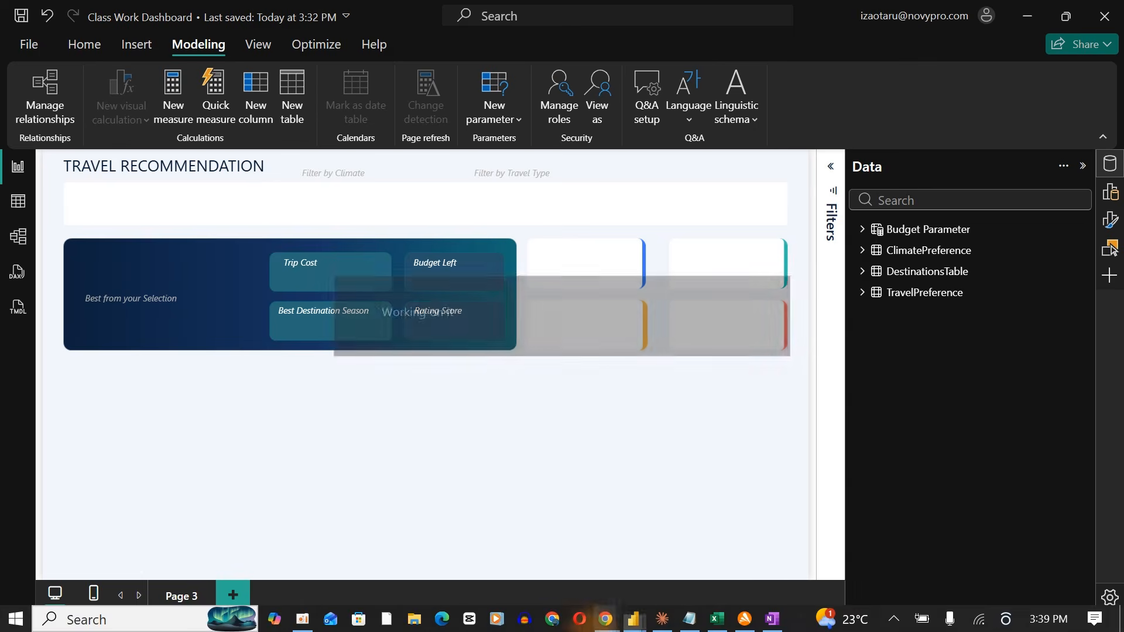
Review the Budget_USD values listed on the Budget sheet of the source workbook.
{"action": "left_click", "coordinate": [715, 620]}
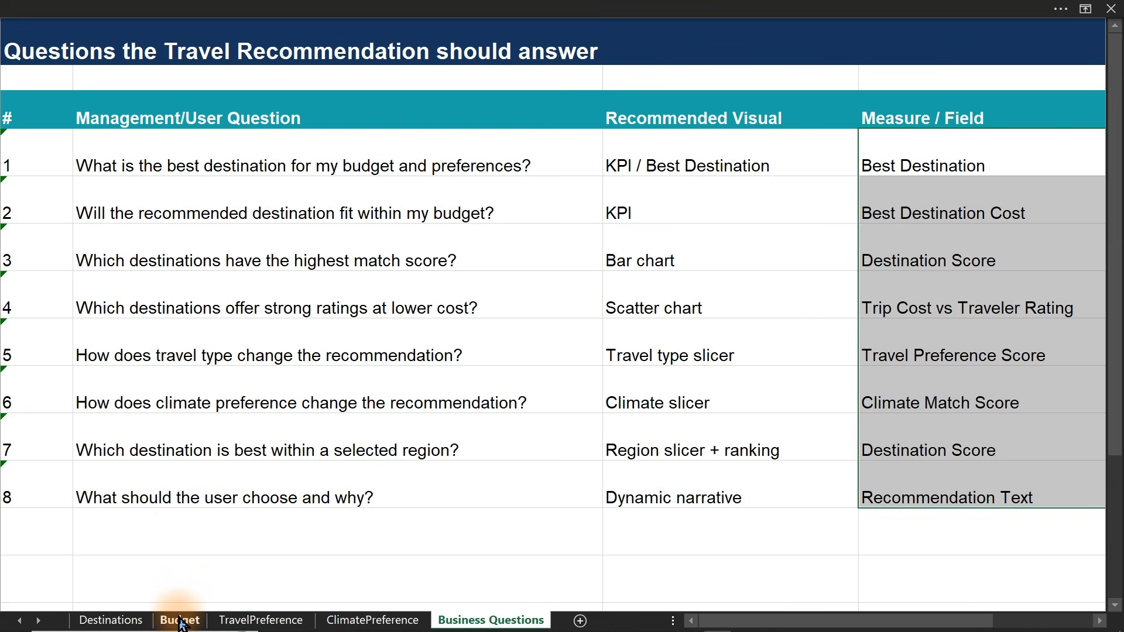
{"action": "left_click", "coordinate": [180, 620]}
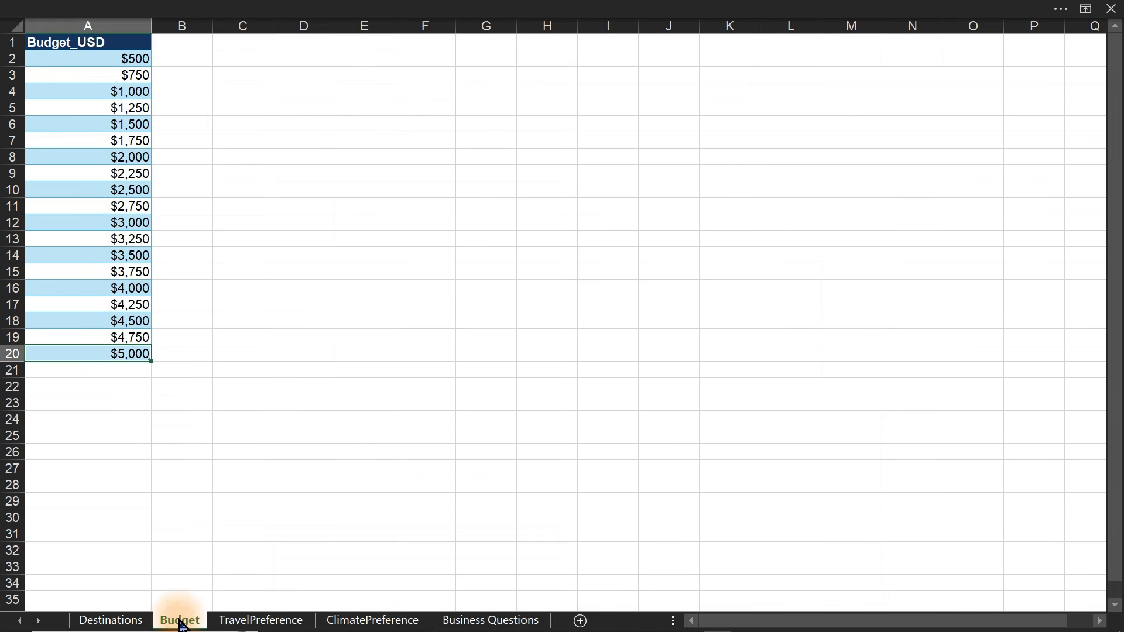
{"action": "left_click", "coordinate": [115, 54]}
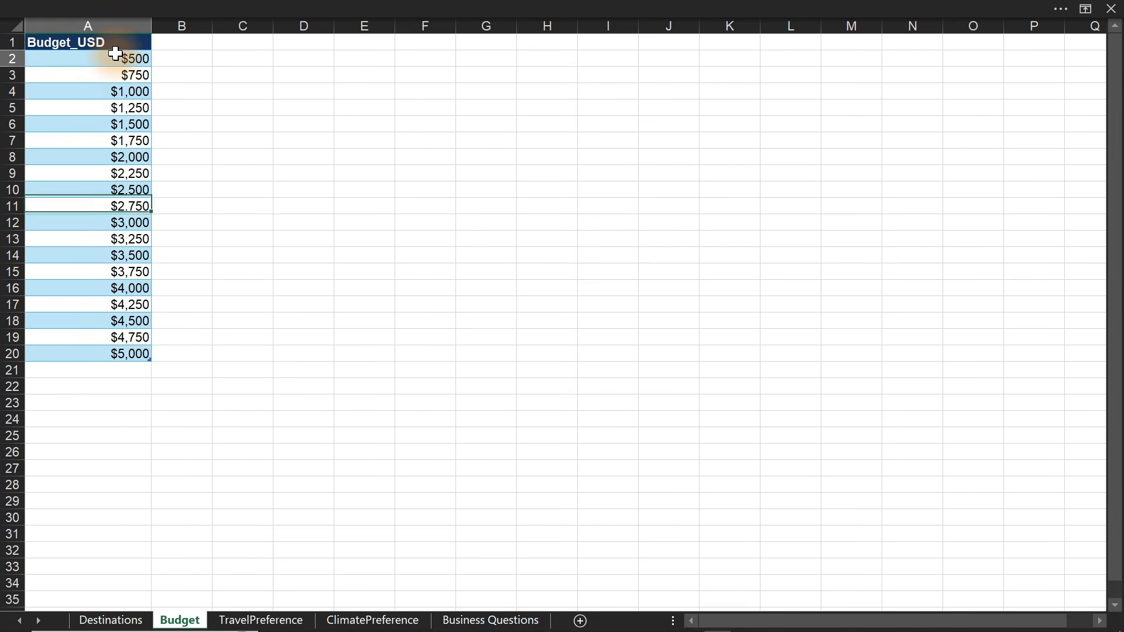
{"action": "left_click", "coordinate": [121, 353]}
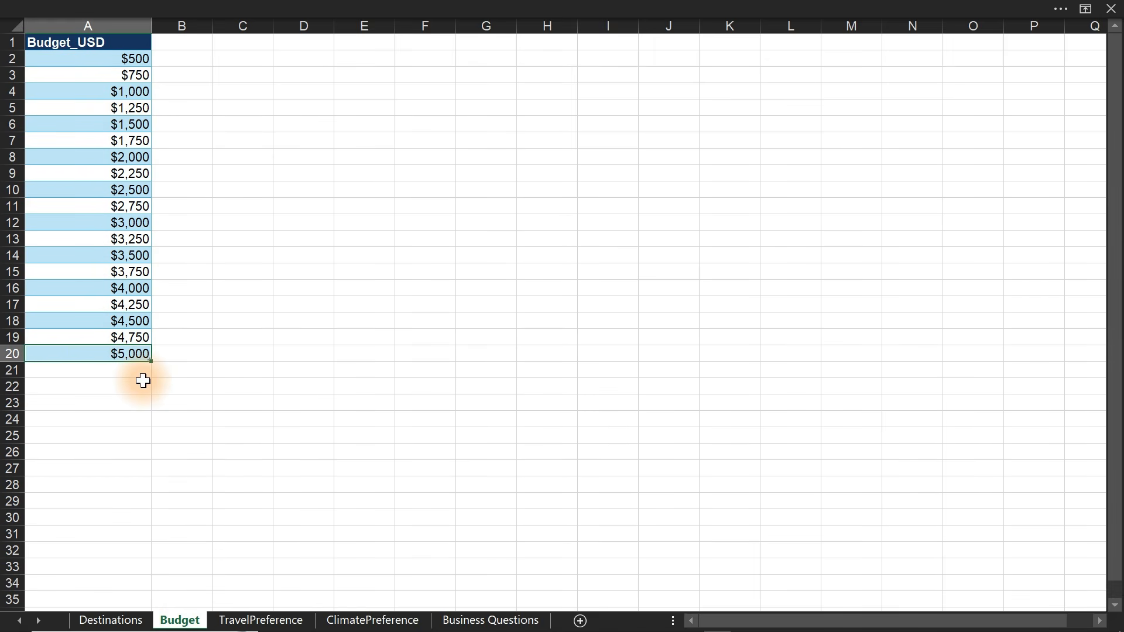
{"action": "left_click_drag", "start_coordinate": [135, 75], "coordinate": [139, 331]}
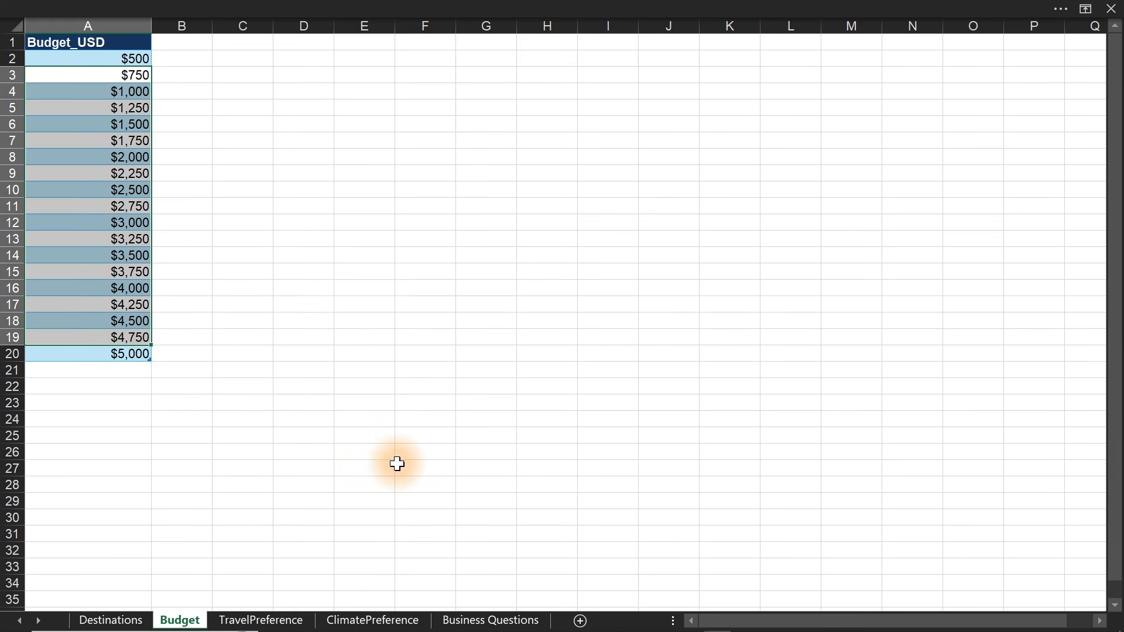
{"action": "left_click", "coordinate": [136, 57]}
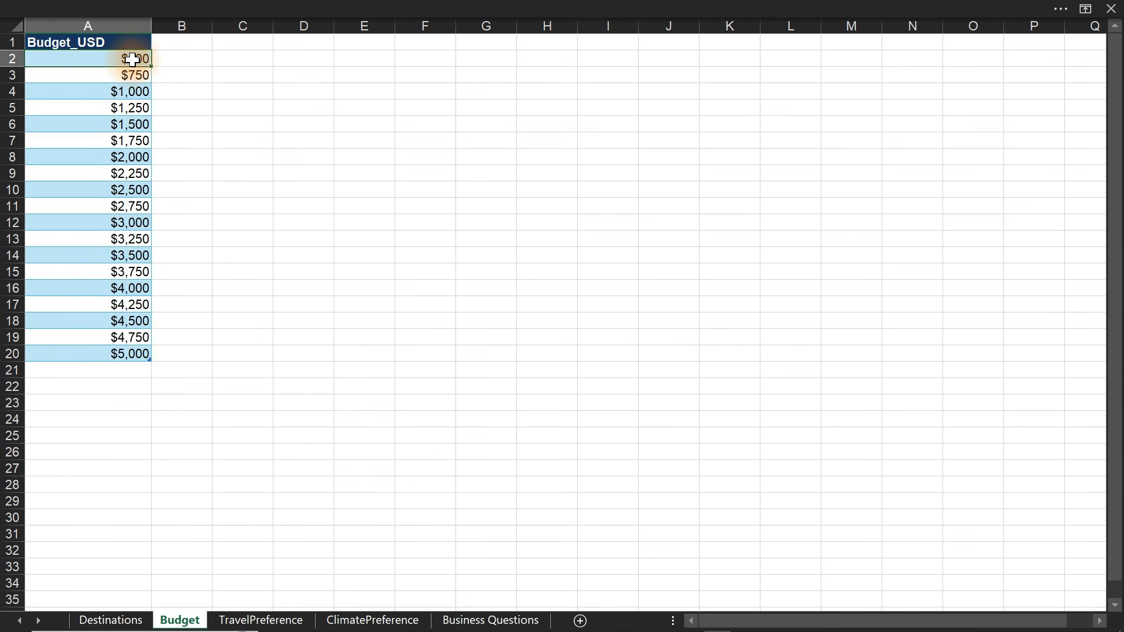
{"action": "left_click", "coordinate": [142, 353]}
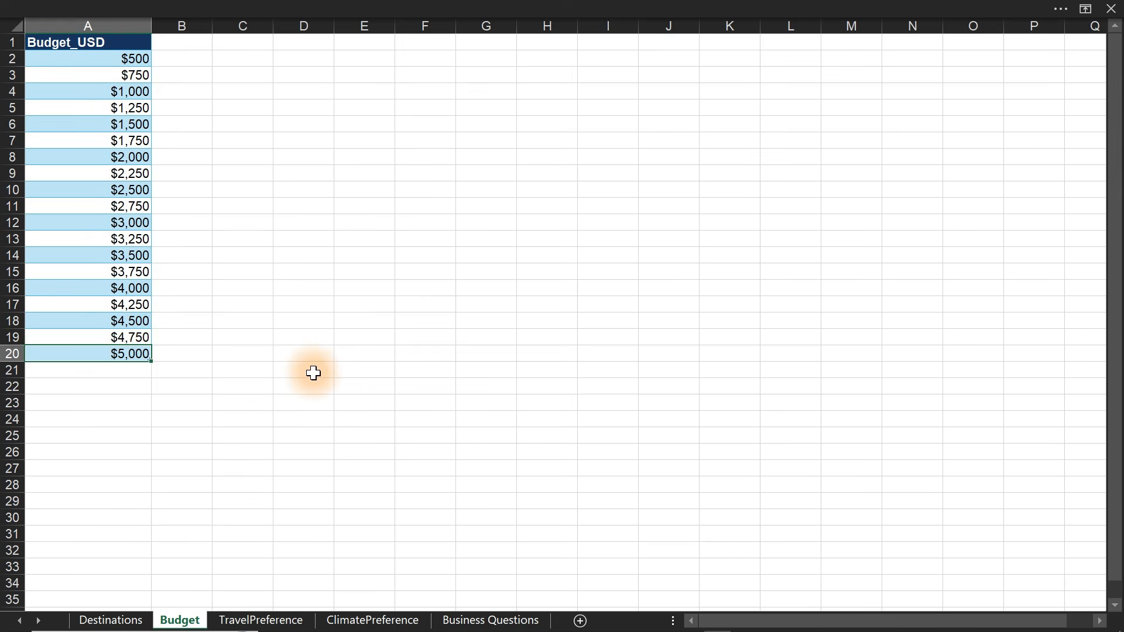
{"action": "left_click", "coordinate": [434, 372]}
{"action": "mouse_move", "coordinate": [525, 626]}
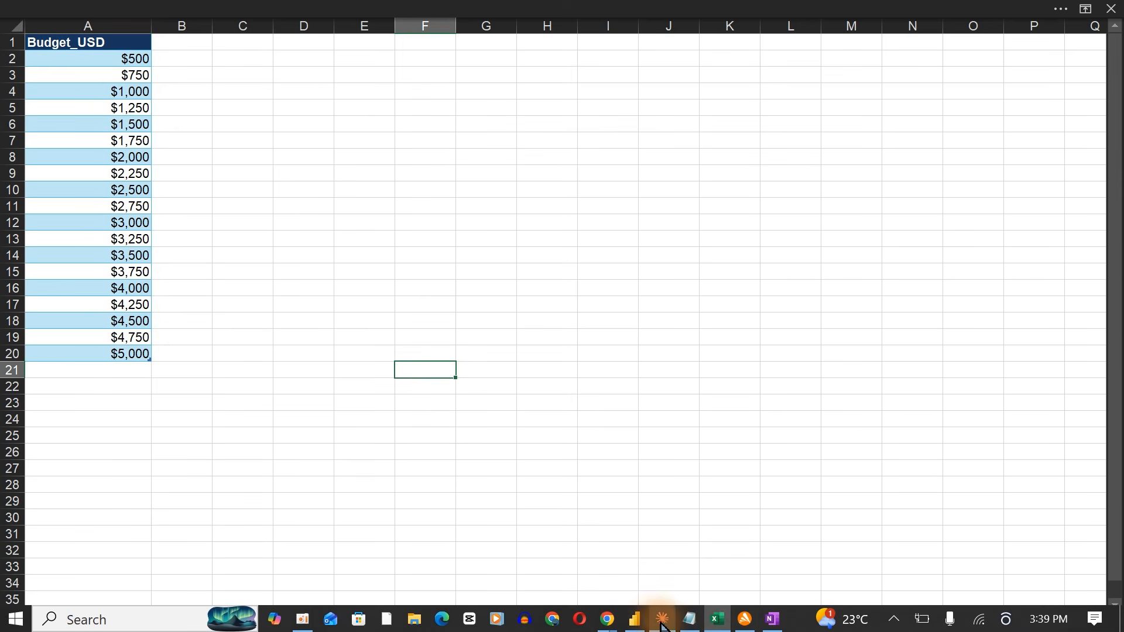
Resize the Budget Slide slicer and move it into the top-left corner of the Best from your Selection card.
{"action": "left_click", "coordinate": [635, 619]}
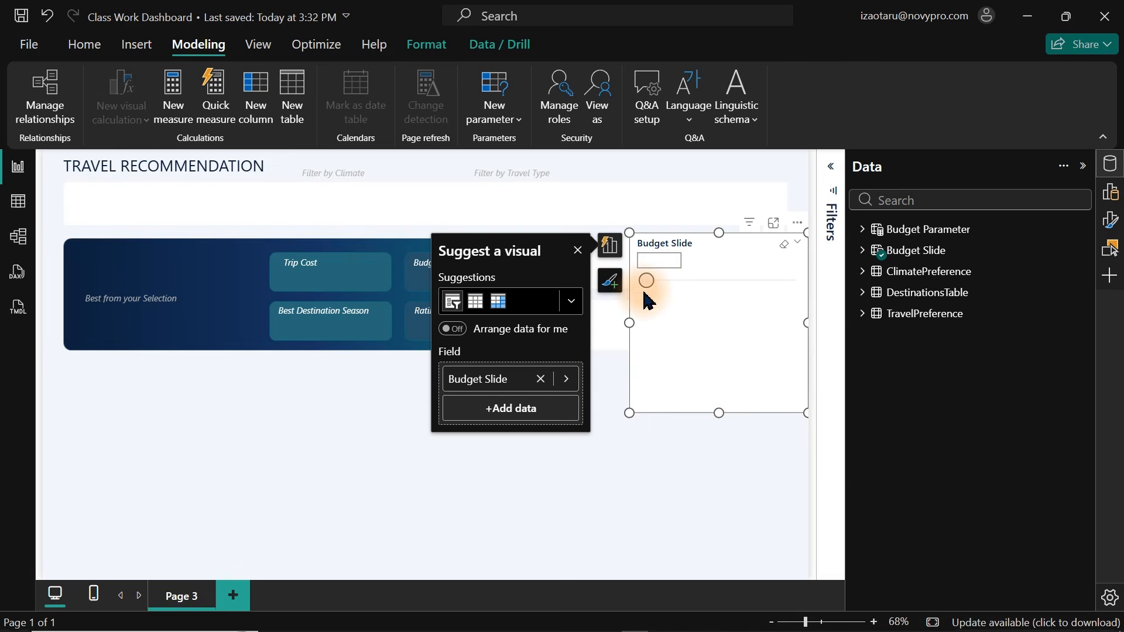
{"action": "left_click_drag", "start_coordinate": [719, 413], "coordinate": [704, 298]}
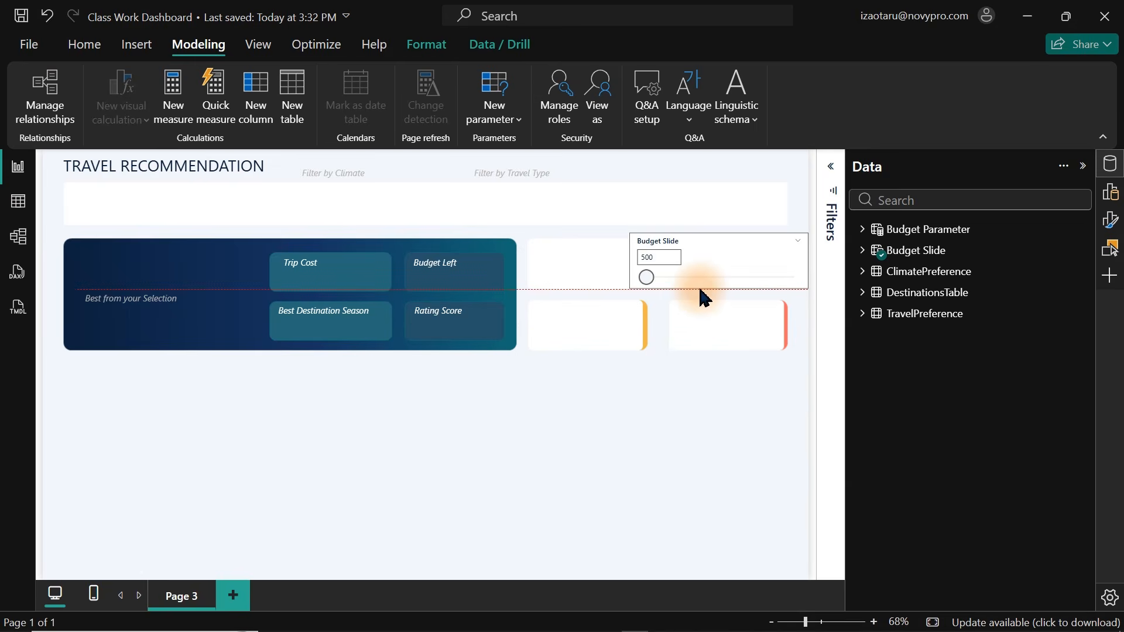
{"action": "left_click_drag", "start_coordinate": [719, 251], "coordinate": [165, 264]}
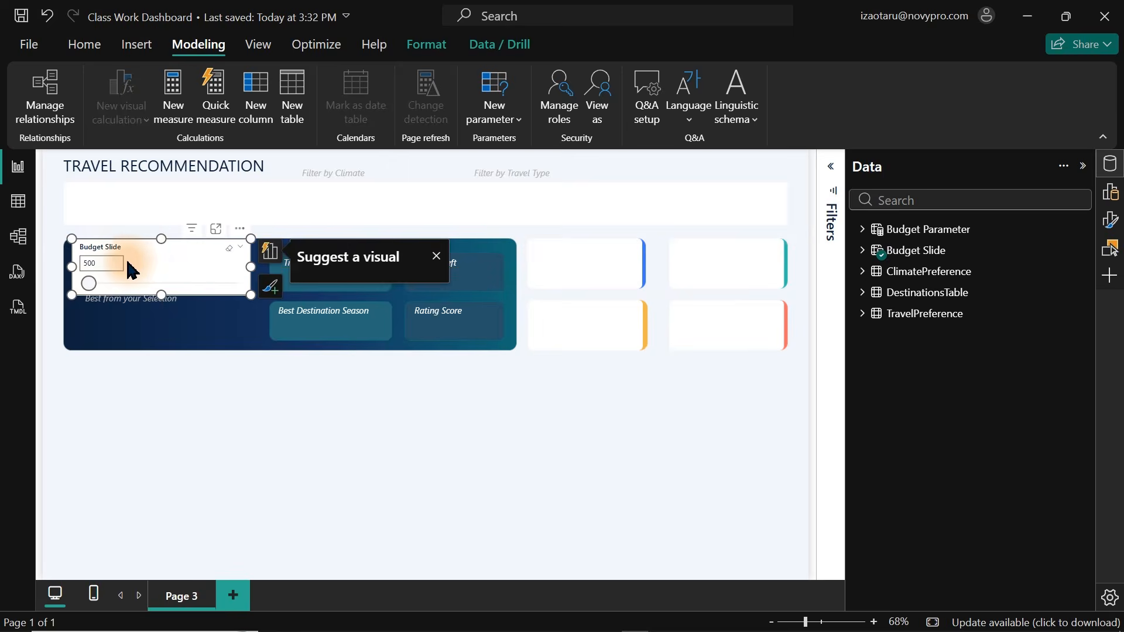
{"action": "left_click_drag", "start_coordinate": [251, 264], "coordinate": [212, 266]}
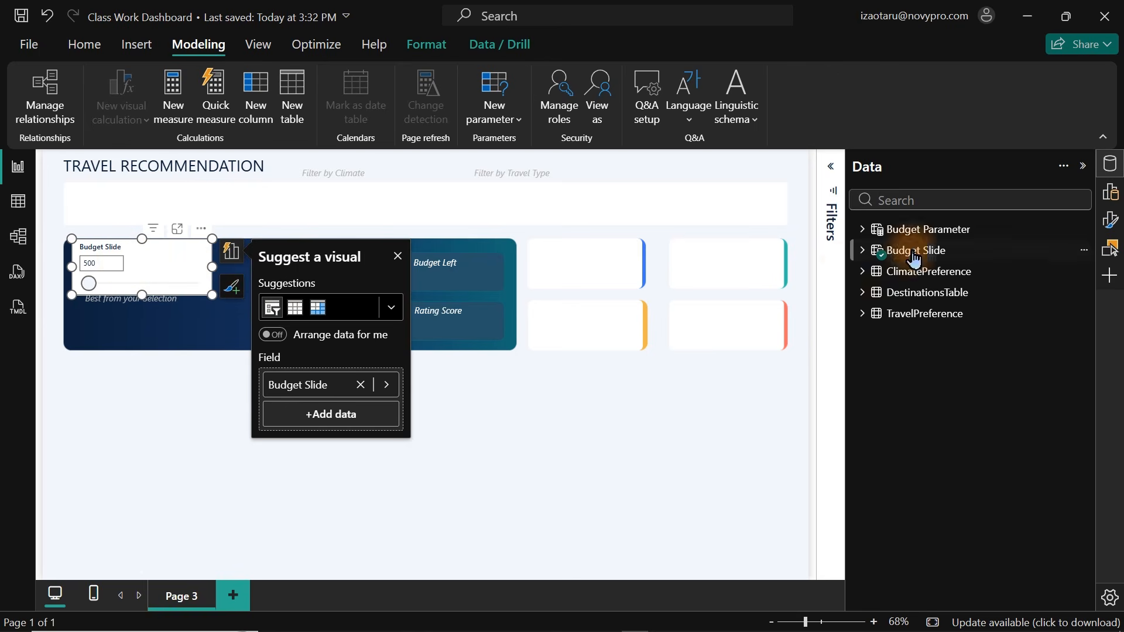
Turn off the Budget Slide slicer's background in its visual format settings.
{"action": "left_click", "coordinate": [1109, 165]}
{"action": "left_click", "coordinate": [1107, 228]}
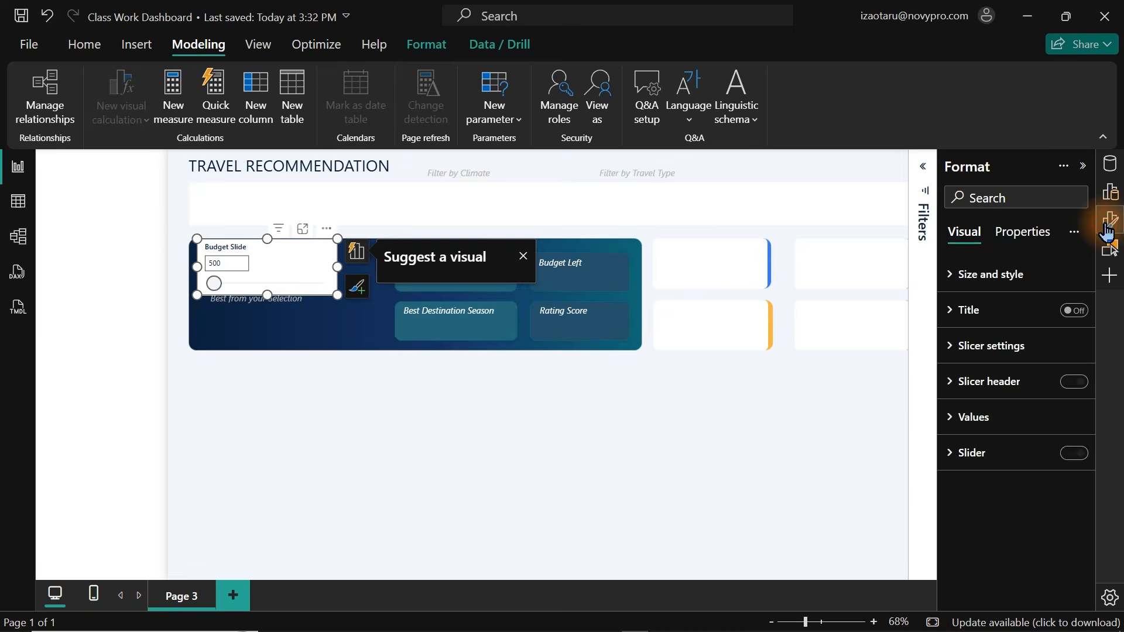
{"action": "left_click", "coordinate": [982, 287]}
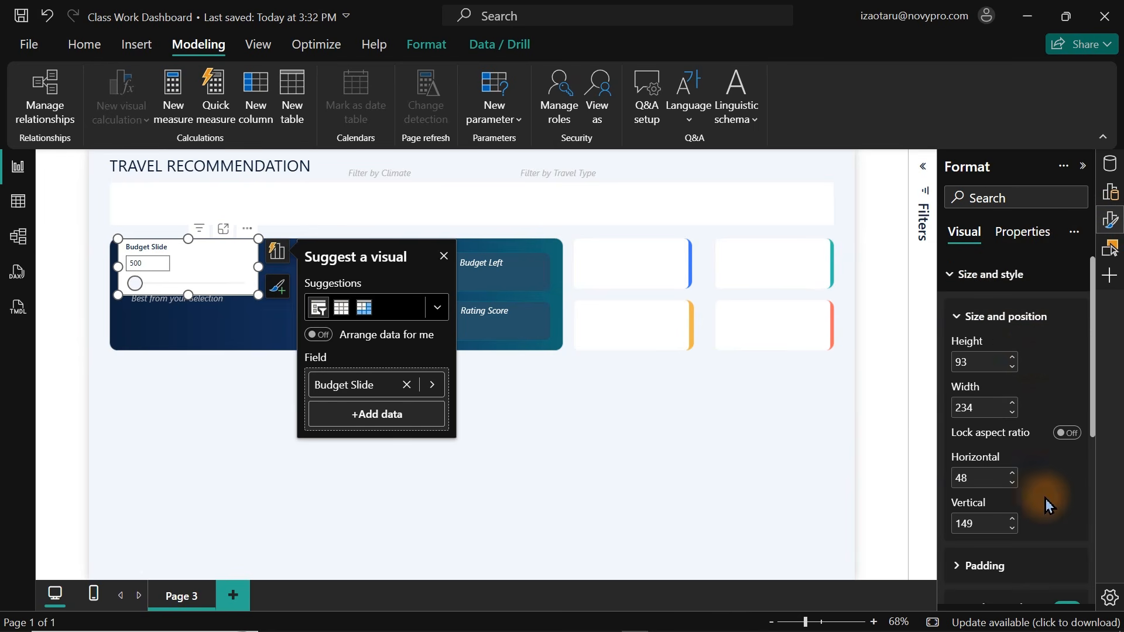
{"action": "left_click_drag", "start_coordinate": [1091, 424], "coordinate": [1094, 487]}
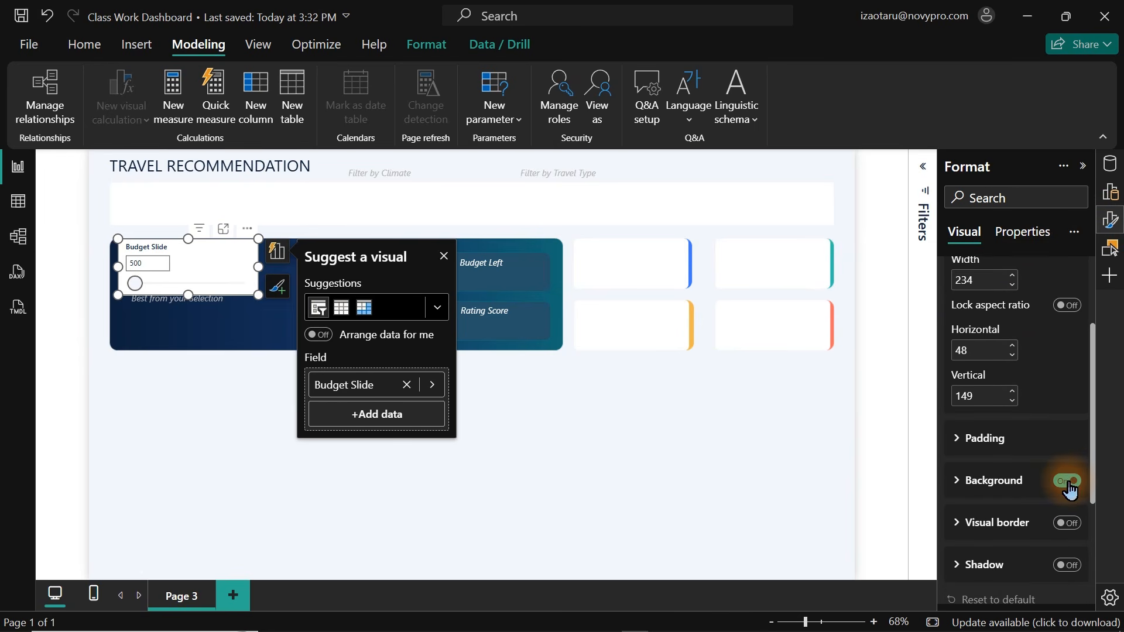
{"action": "left_click", "coordinate": [1066, 481]}
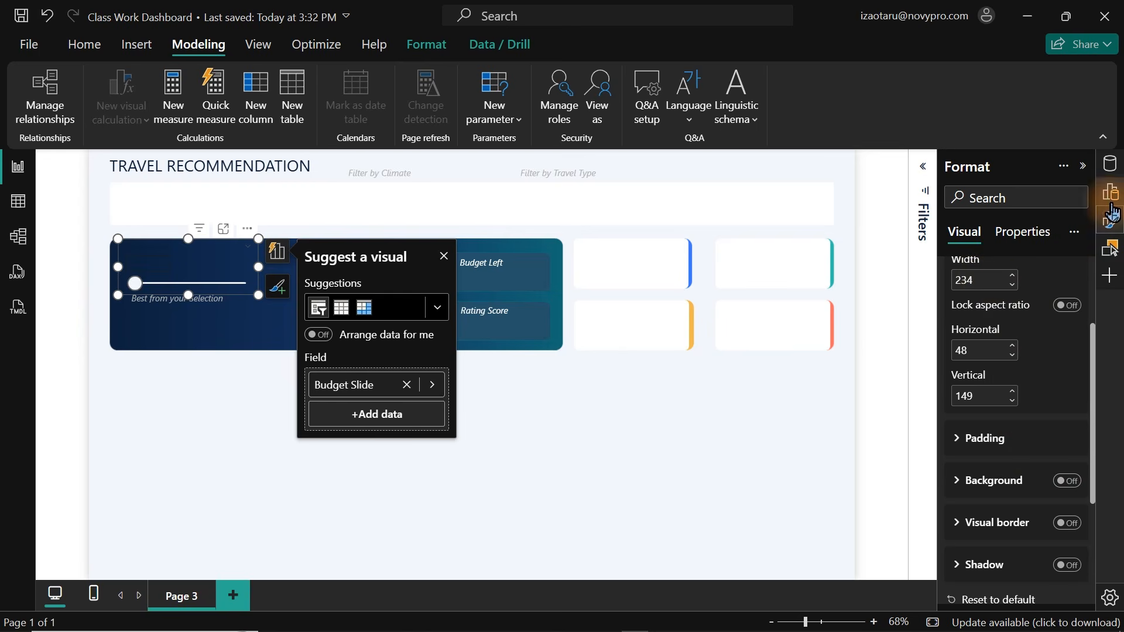
Set the Budget Slide slicer's value font to size 10 and white colour.
{"action": "left_click", "coordinate": [1102, 225]}
{"action": "left_click", "coordinate": [1101, 228]}
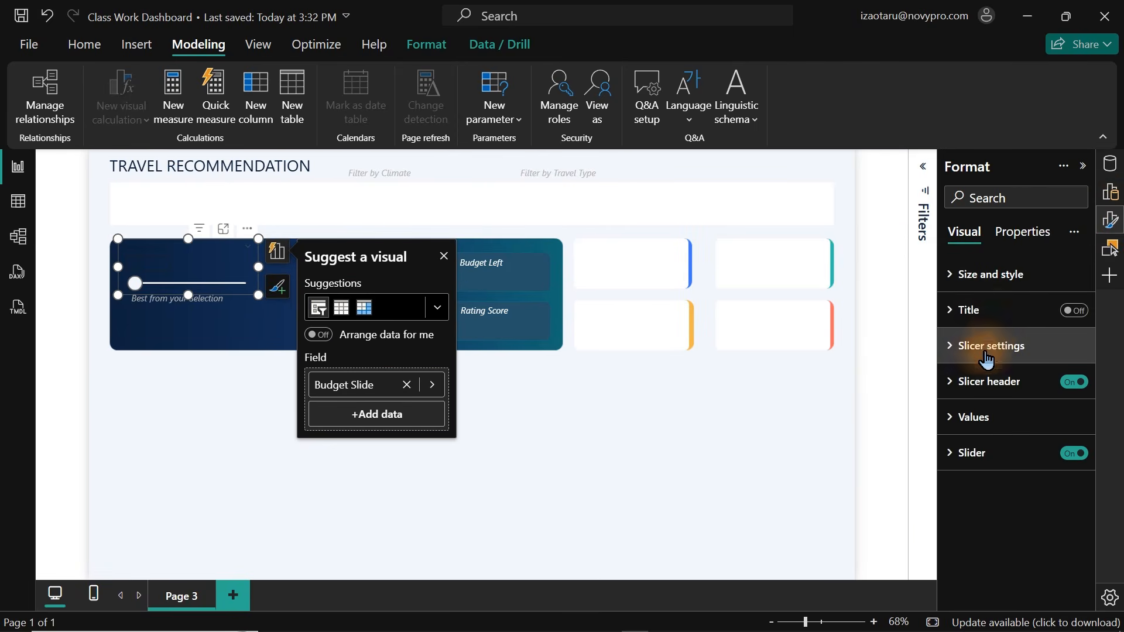
{"action": "left_click", "coordinate": [967, 418]}
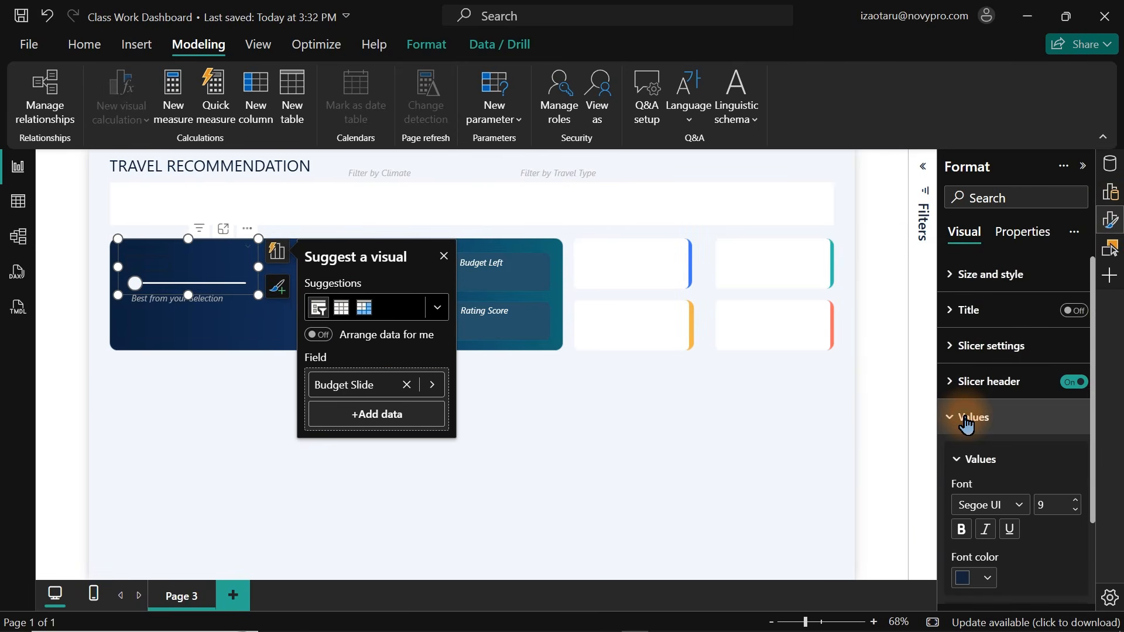
{"action": "left_click", "coordinate": [974, 578]}
{"action": "left_click", "coordinate": [859, 263]}
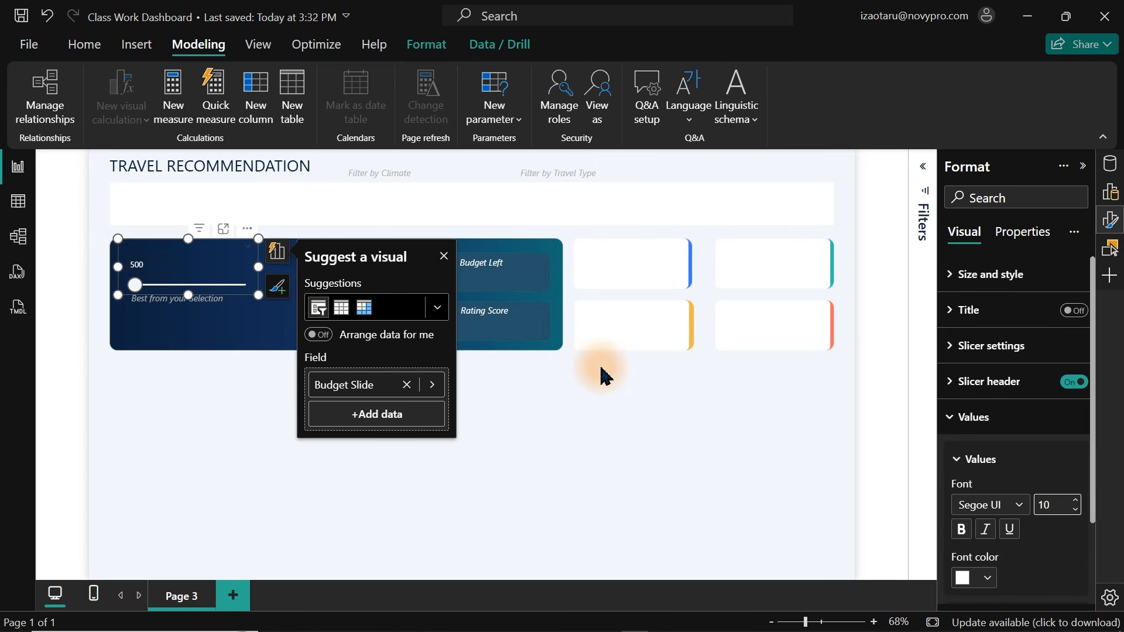
{"action": "left_click", "coordinate": [562, 445]}
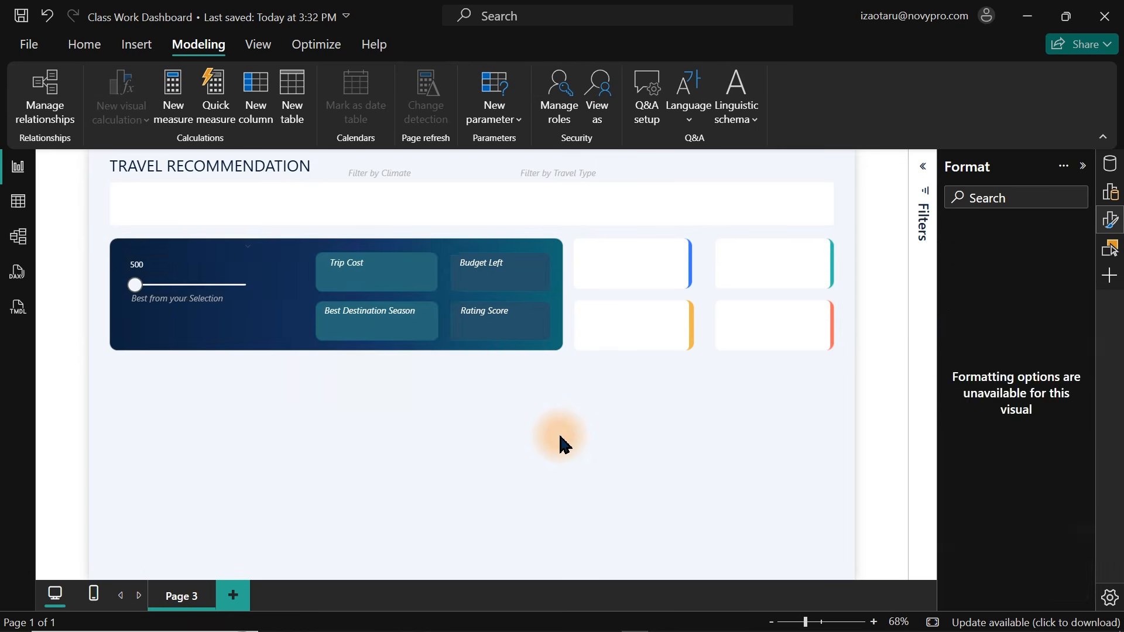
Turn off the Budget Slide slicer's header and nudge the slicer down within the card.
{"action": "left_click", "coordinate": [203, 259]}
{"action": "left_click_drag", "start_coordinate": [202, 252], "coordinate": [202, 243]}
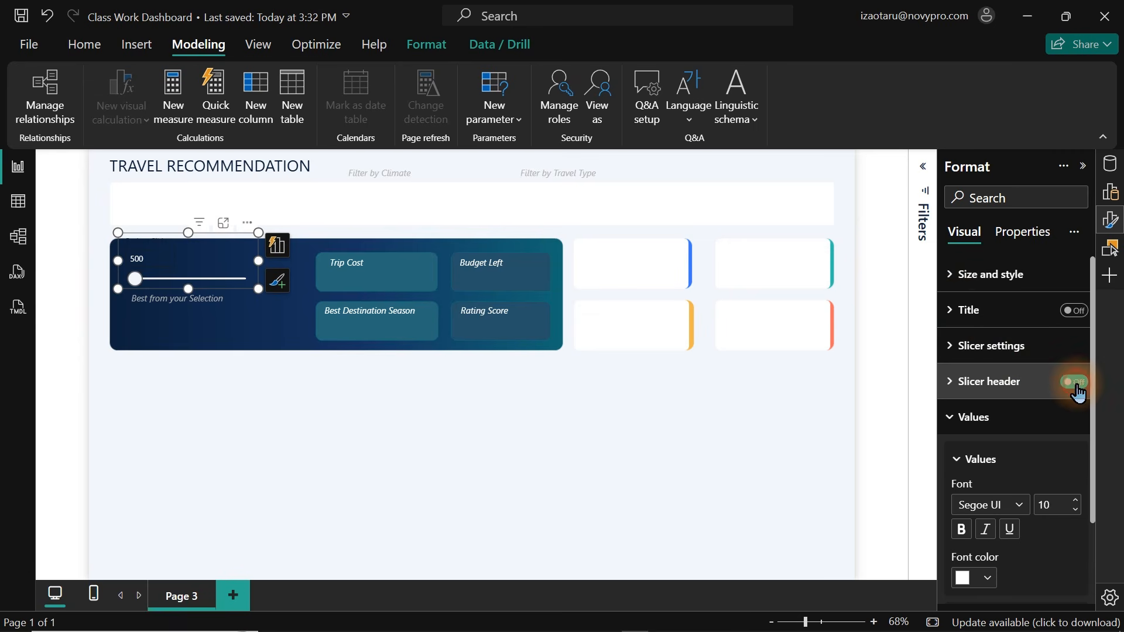
{"action": "left_click", "coordinate": [180, 262]}
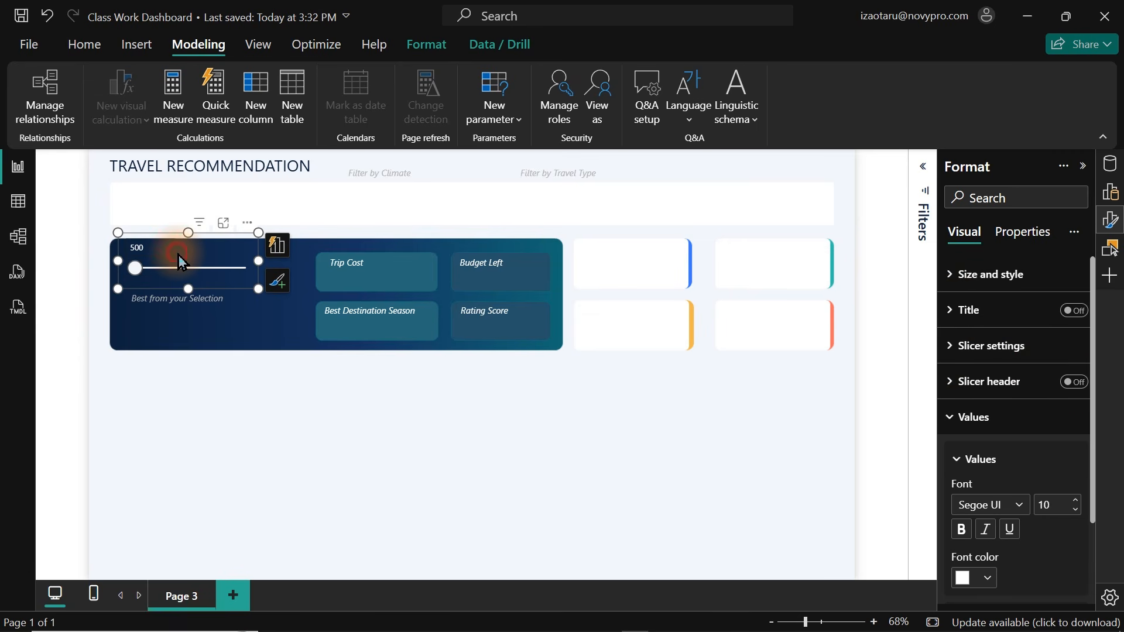
{"action": "key", "text": "Down"}
{"action": "key", "text": "Down"}
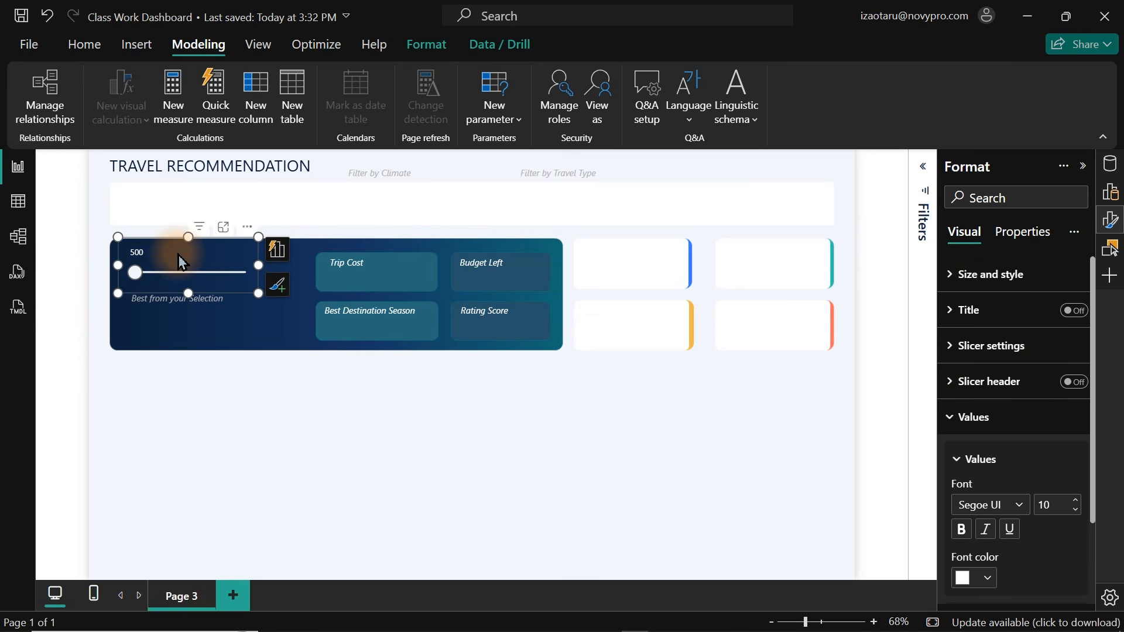
{"action": "left_click", "coordinate": [701, 296]}
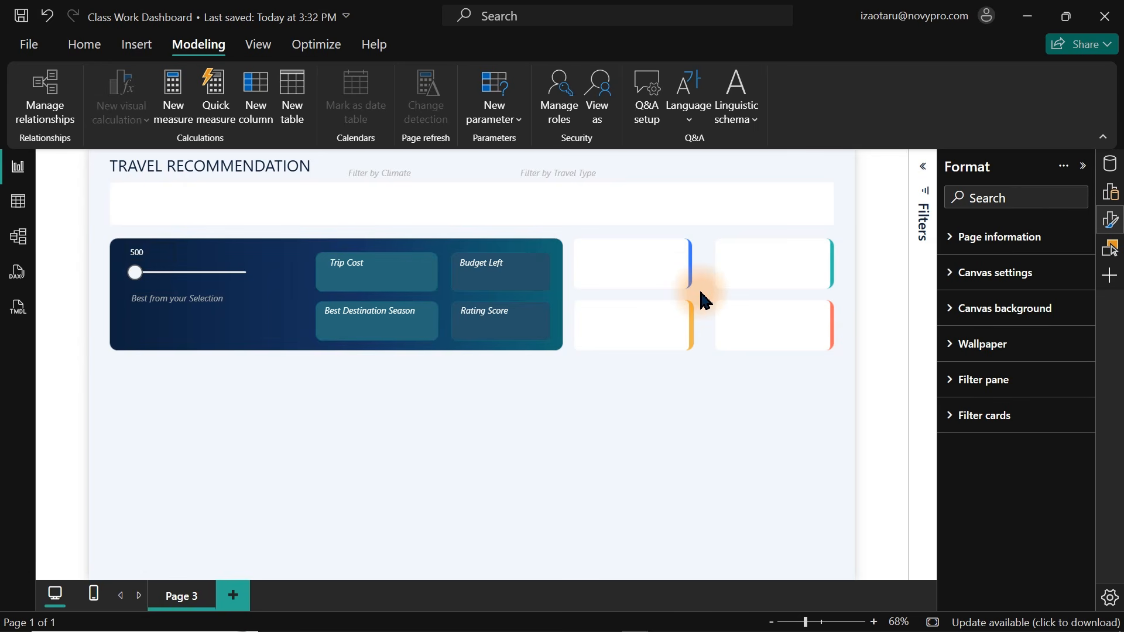
{"action": "left_click", "coordinate": [134, 270]}
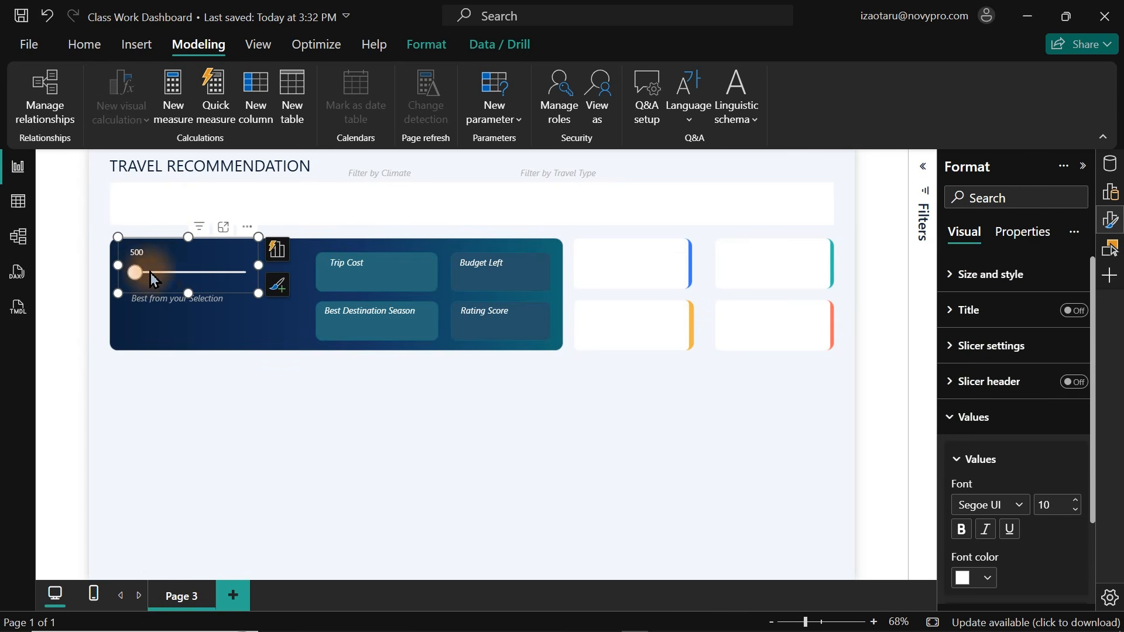
{"action": "left_click", "coordinate": [311, 406]}
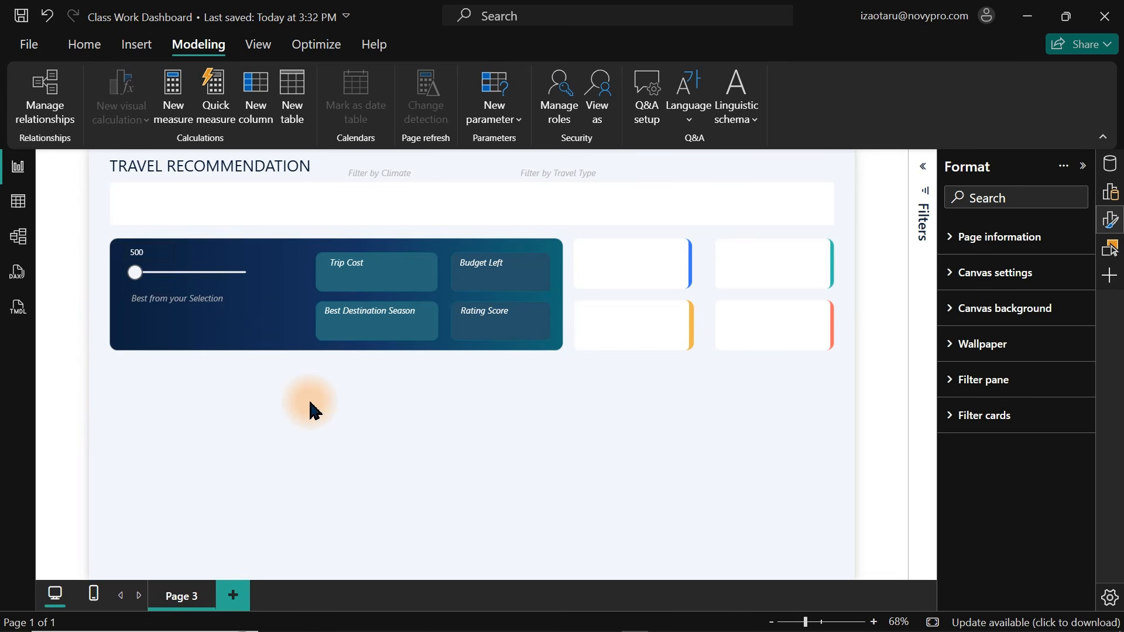
{"action": "left_click", "coordinate": [134, 276]}
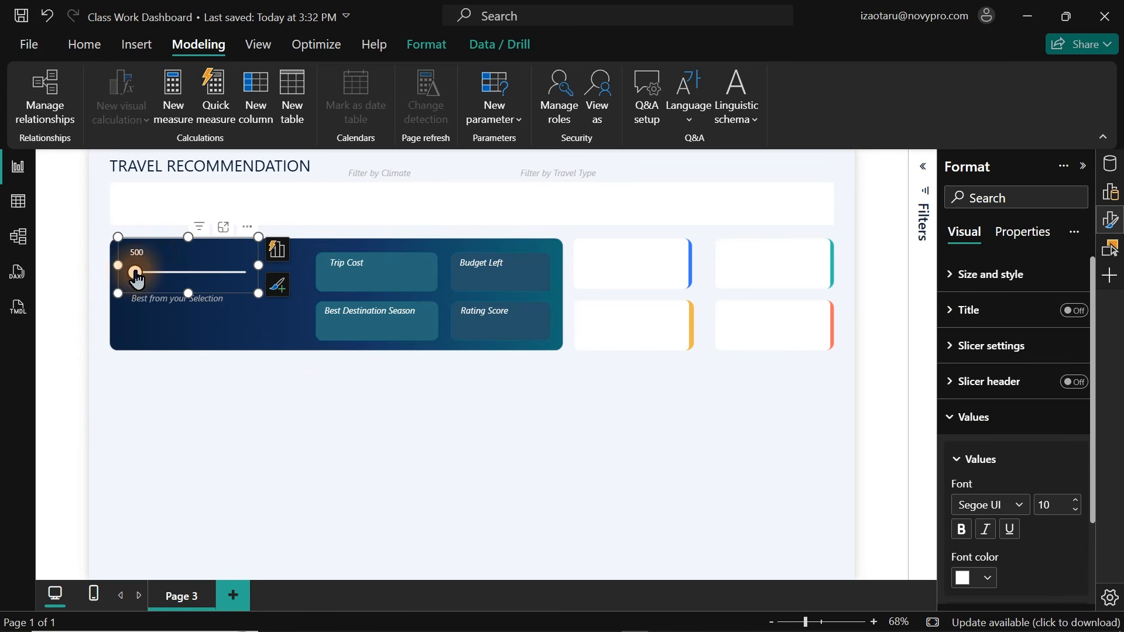
{"action": "left_click", "coordinate": [182, 272]}
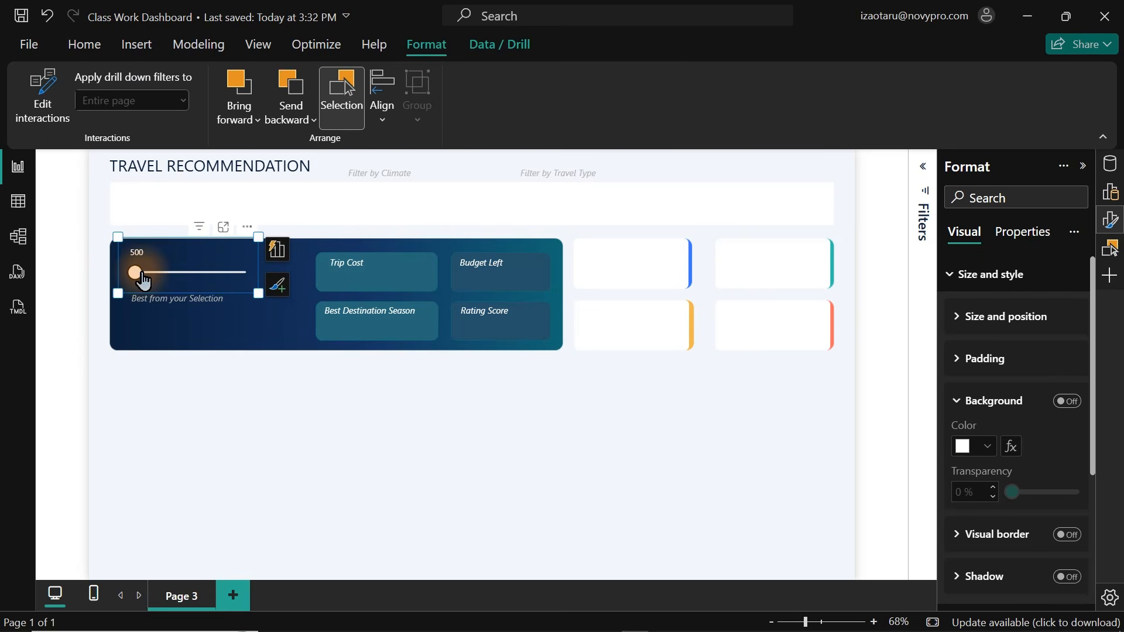
{"action": "left_click", "coordinate": [250, 376]}
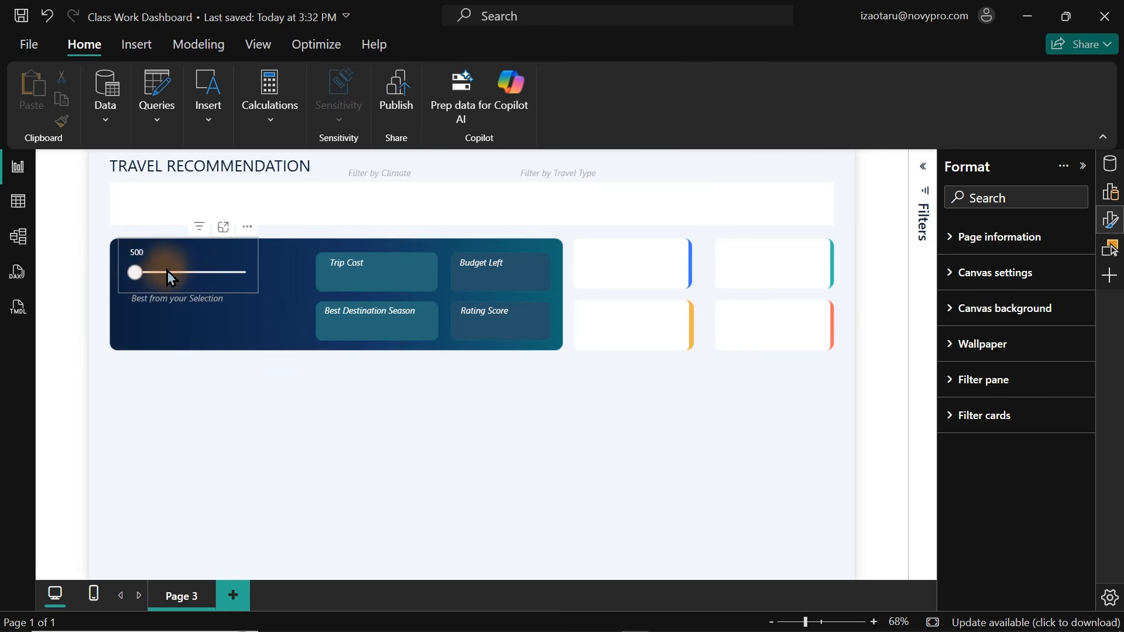
{"action": "left_click", "coordinate": [183, 270]}
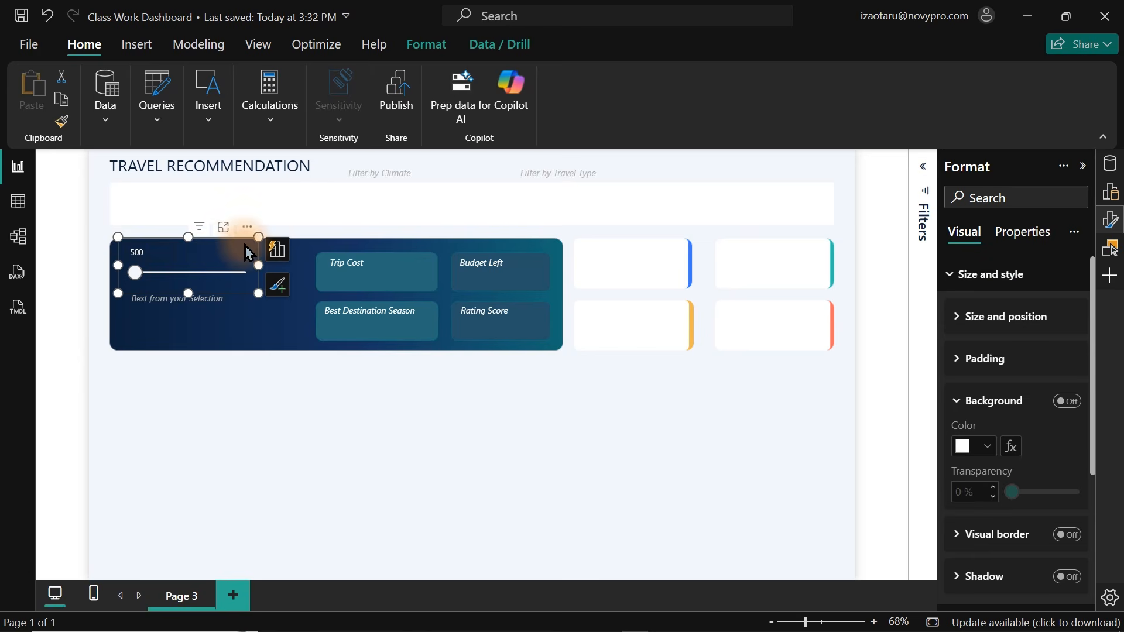
Open the Budget Slide table and change its formula to GENERATESERIES(500,5000,250).
{"action": "left_click", "coordinate": [1114, 190]}
{"action": "left_click", "coordinate": [1113, 165]}
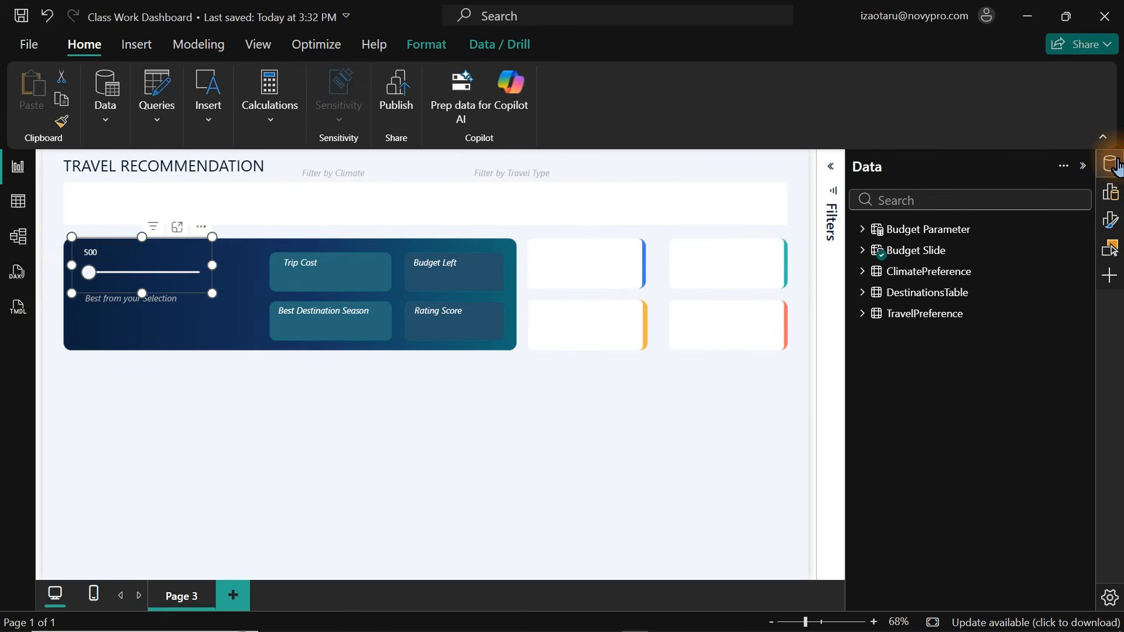
{"action": "left_click", "coordinate": [18, 200]}
{"action": "left_click", "coordinate": [985, 258]}
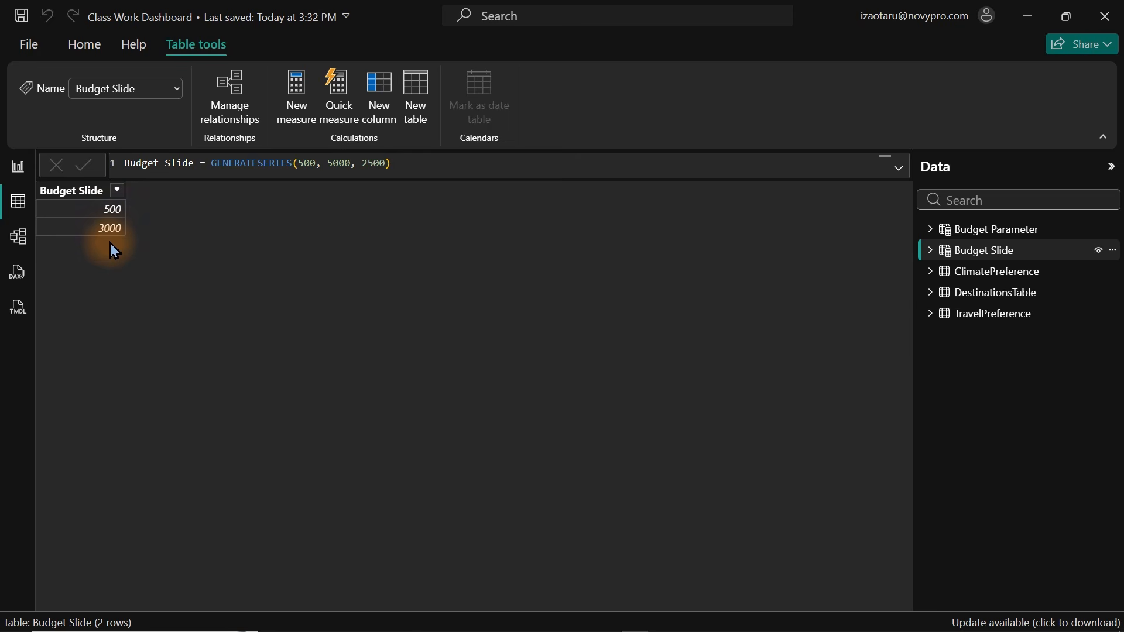
{"action": "double_click", "coordinate": [372, 163]}
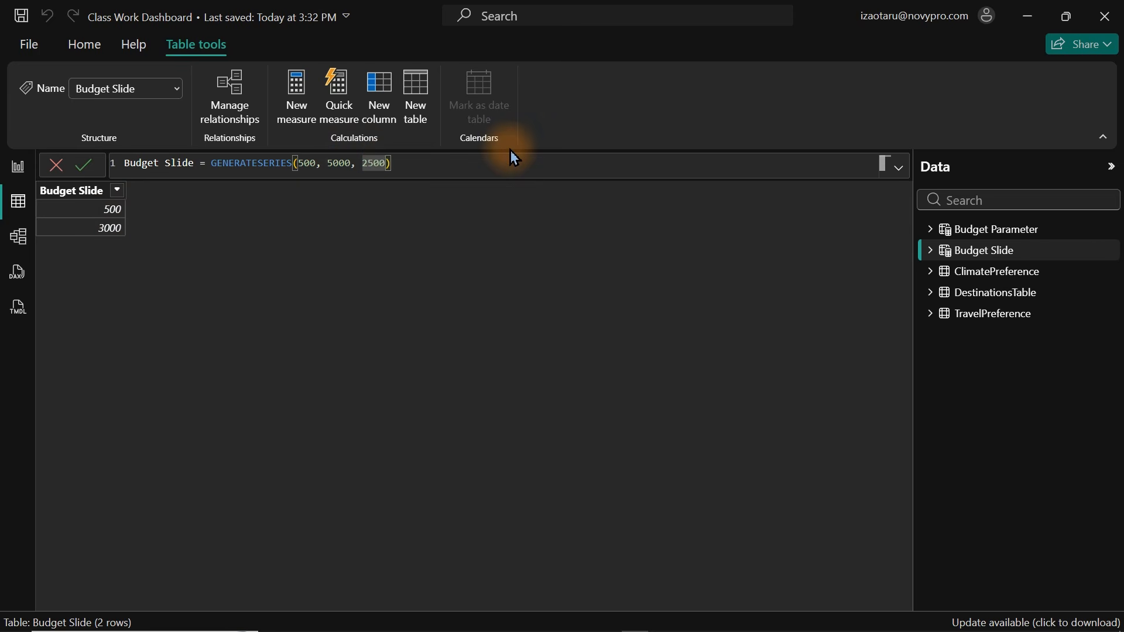
{"action": "key", "text": "BackSpace"}
{"action": "key", "text": "BackSpace"}
{"action": "key", "text": "BackSpace"}
{"action": "key", "text": "BackSpace"}
{"action": "key", "text": "BackSpace"}
{"action": "key", "text": "BackSpace"}
{"action": "key", "text": "BackSpace"}
{"action": "key", "text": "BackSpace"}
{"action": "key", "text": "BackSpace"}
{"action": "key", "text": "BackSpace"}
{"action": "key", "text": "BackSpace"}
{"action": "key", "text": "BackSpace"}
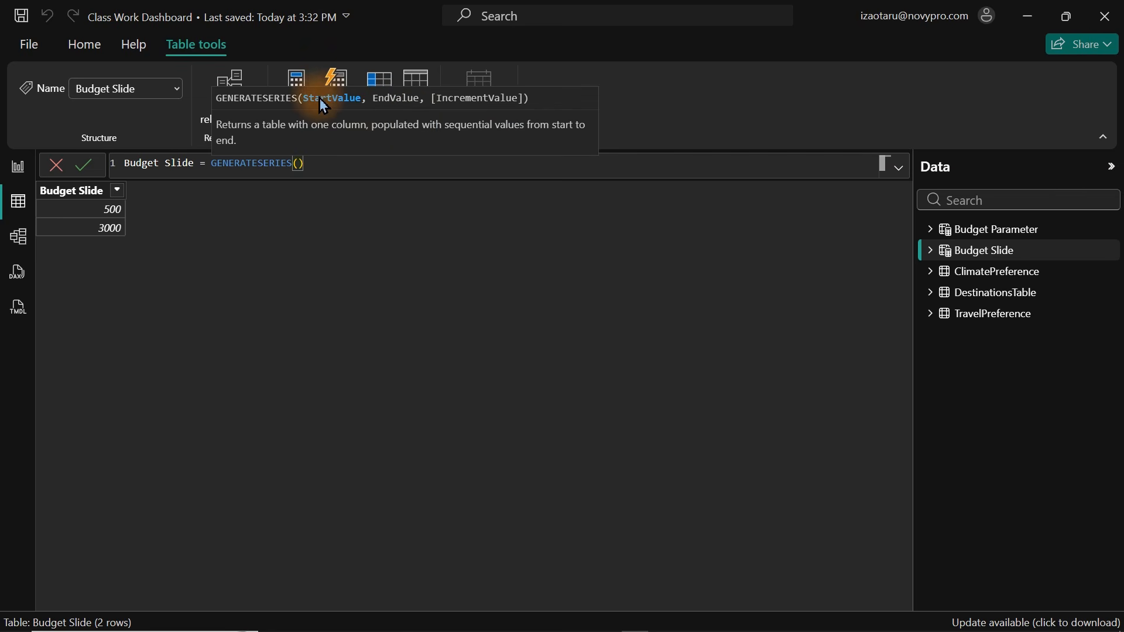
{"action": "type", "text": "500"}
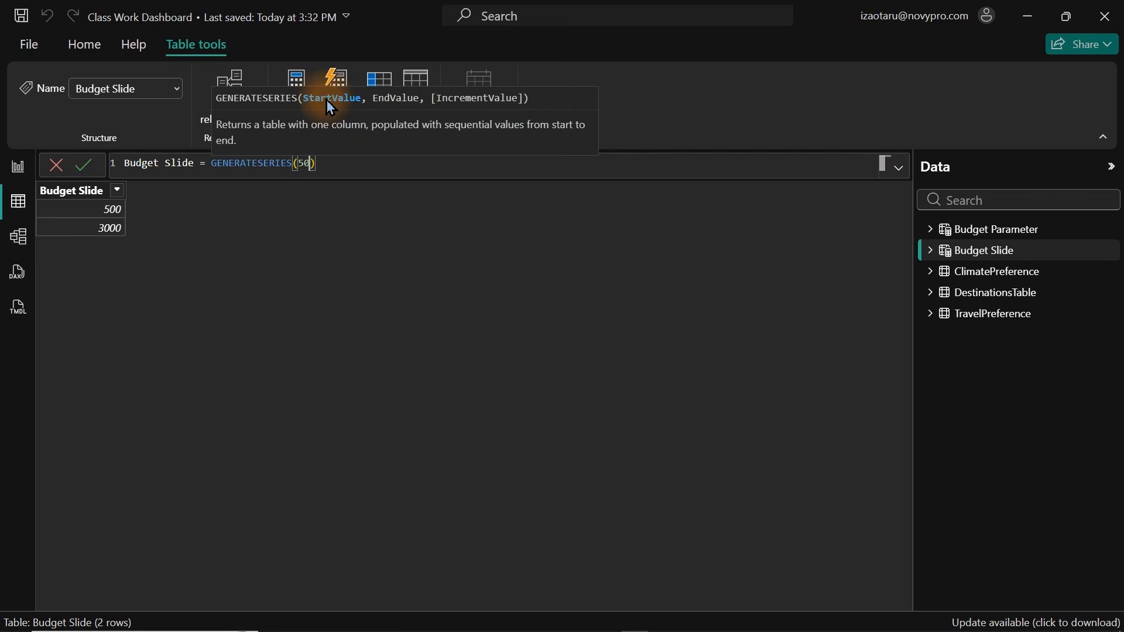
{"action": "type", "text": ","}
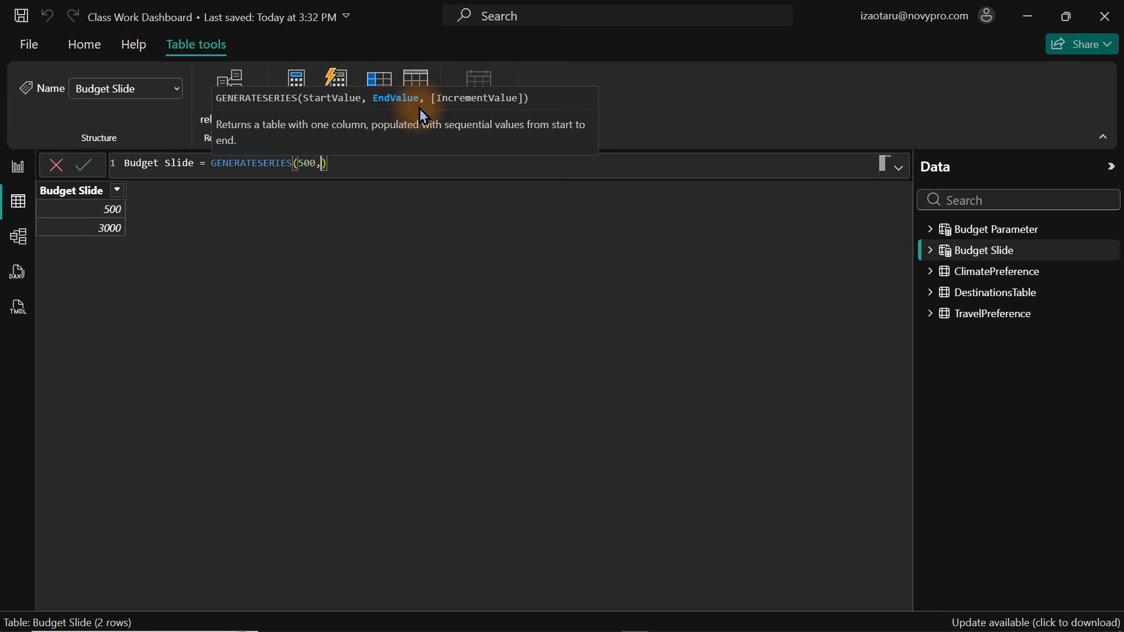
{"action": "type", "text": "500"}
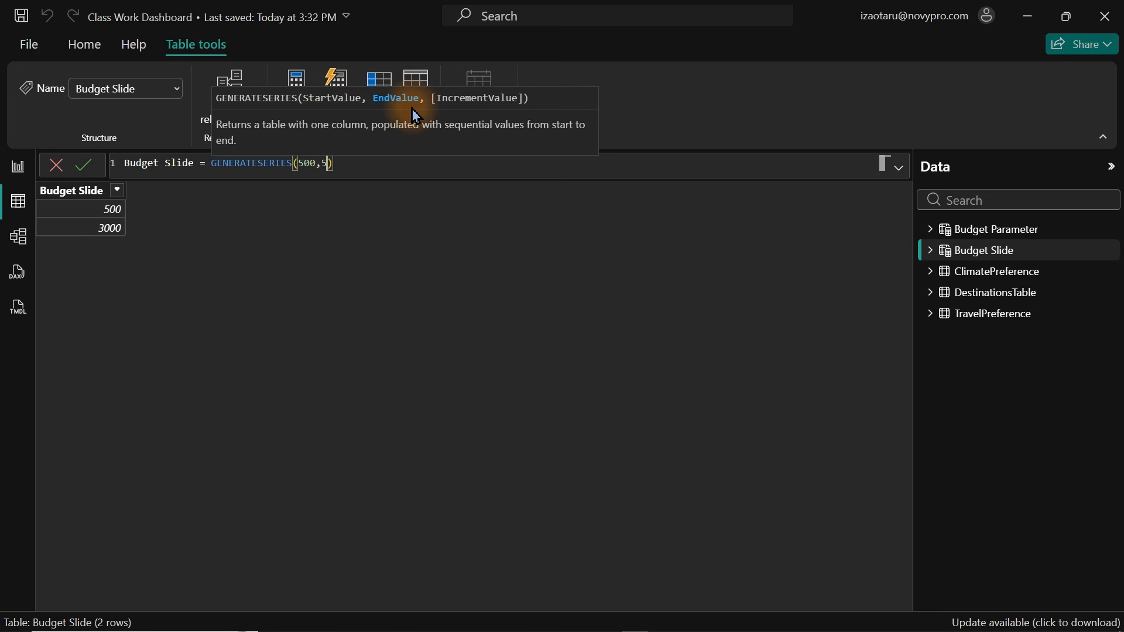
{"action": "type", "text": "0,2"}
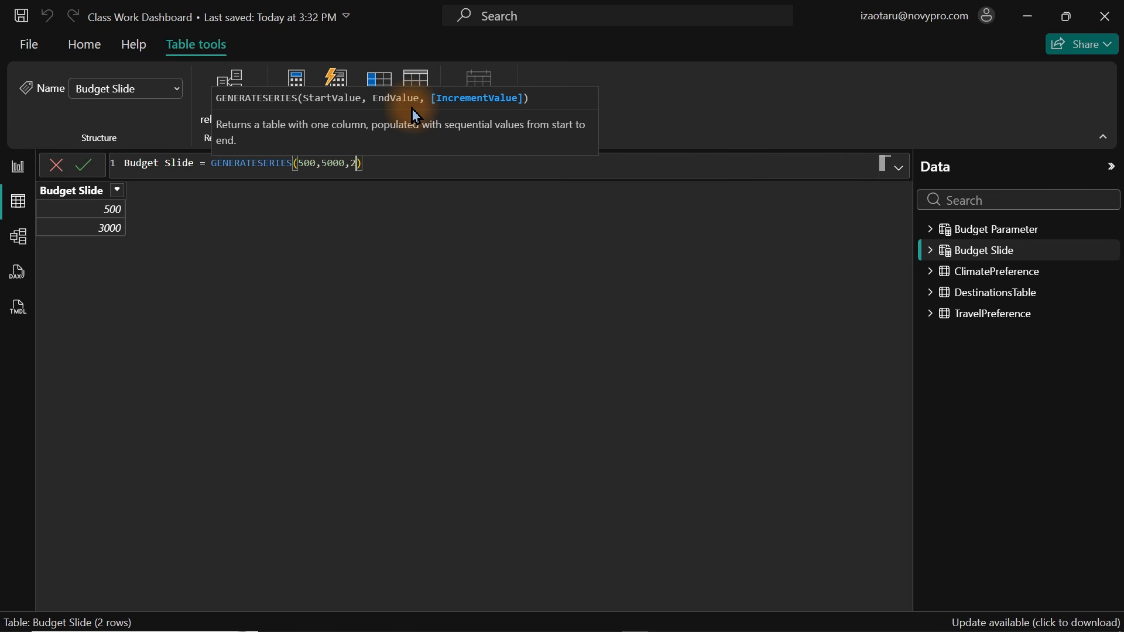
{"action": "type", "text": "50"}
{"action": "key", "text": "Return"}
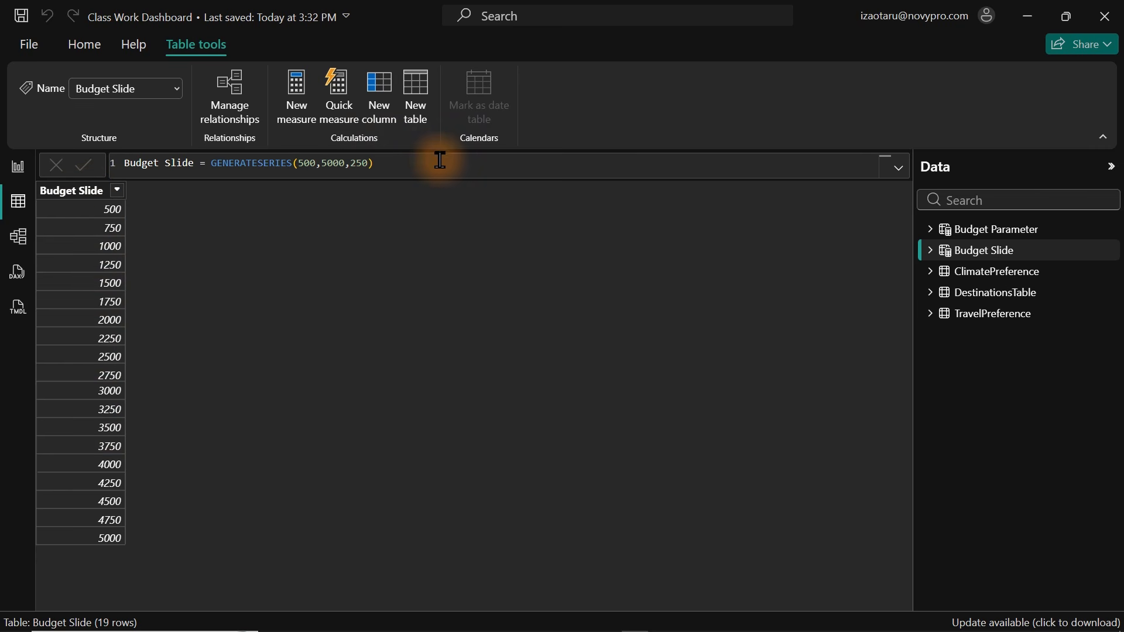
Return to the report page and try moving the budget slider.
{"action": "left_click", "coordinate": [26, 175]}
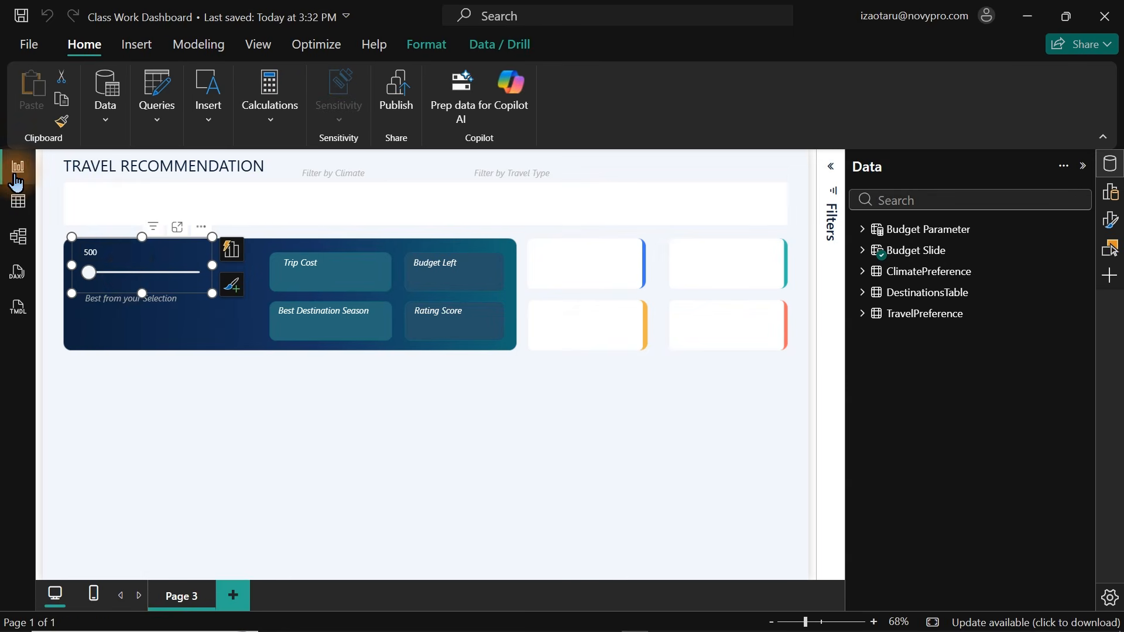
{"action": "mouse_move", "coordinate": [93, 285]}
{"action": "left_mouse_down"}
{"action": "mouse_move", "coordinate": [181, 283]}
{"action": "mouse_move", "coordinate": [88, 284]}
{"action": "left_mouse_up"}
{"action": "left_click", "coordinate": [331, 413]}
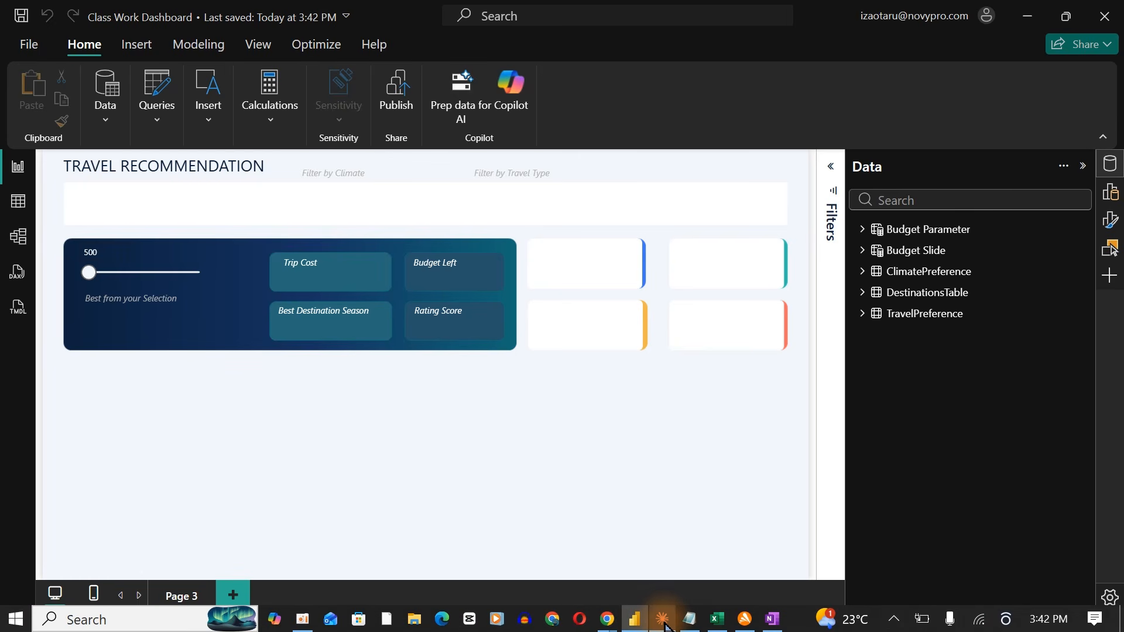
Switch to OneNote to view the hand-drawn dashboard sketch, then return to Claude.
{"action": "mouse_move", "coordinate": [665, 626]}
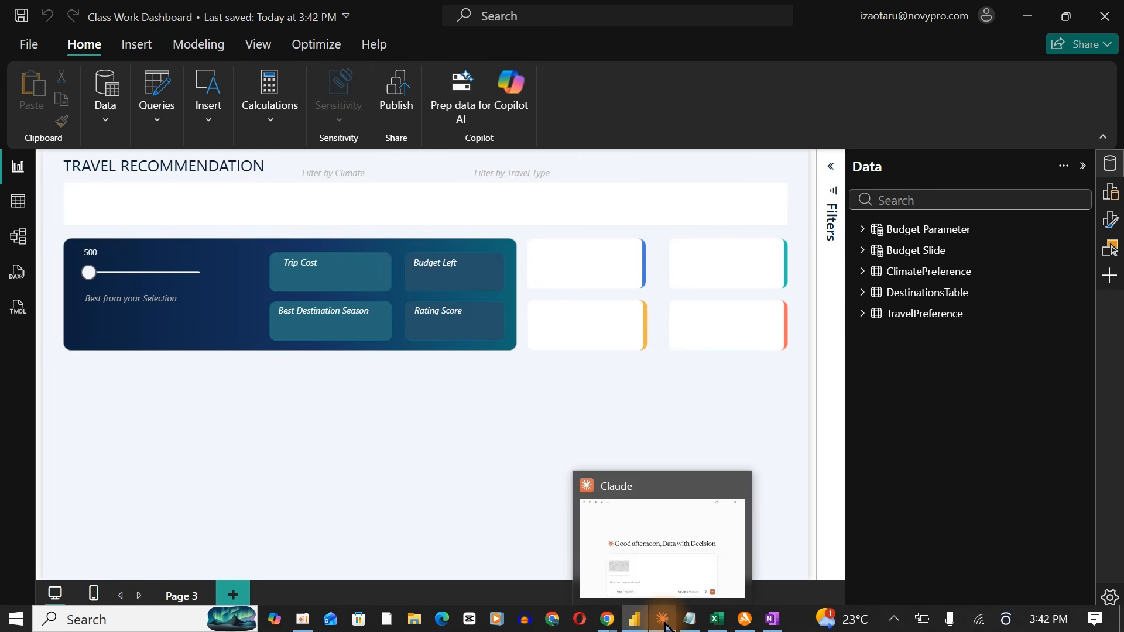
{"action": "left_click", "coordinate": [665, 627]}
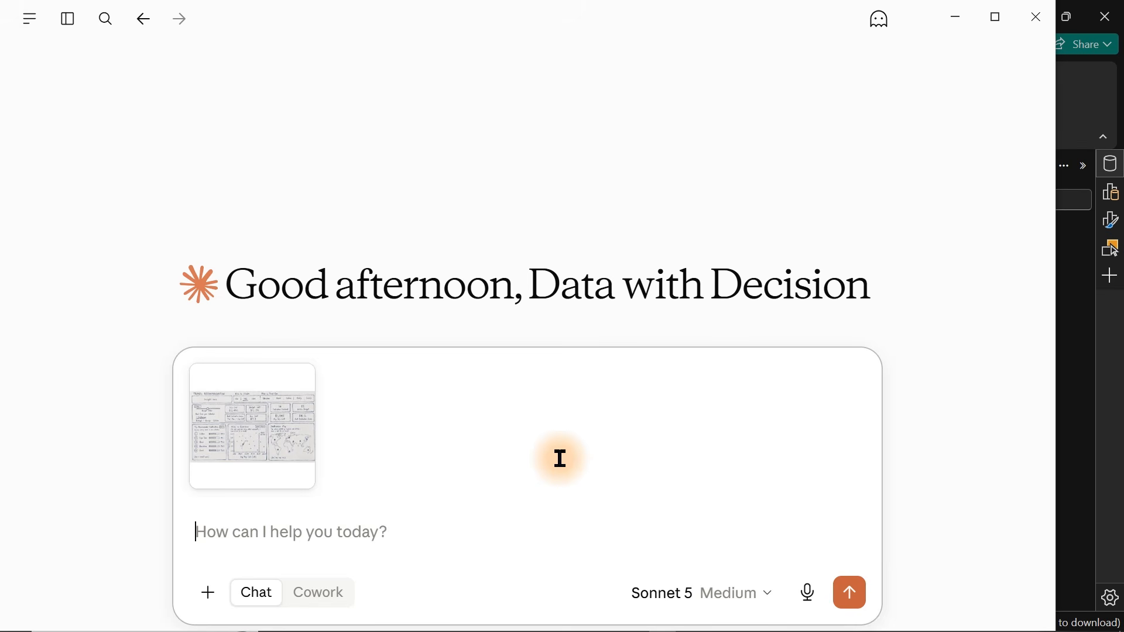
{"action": "mouse_move", "coordinate": [757, 624]}
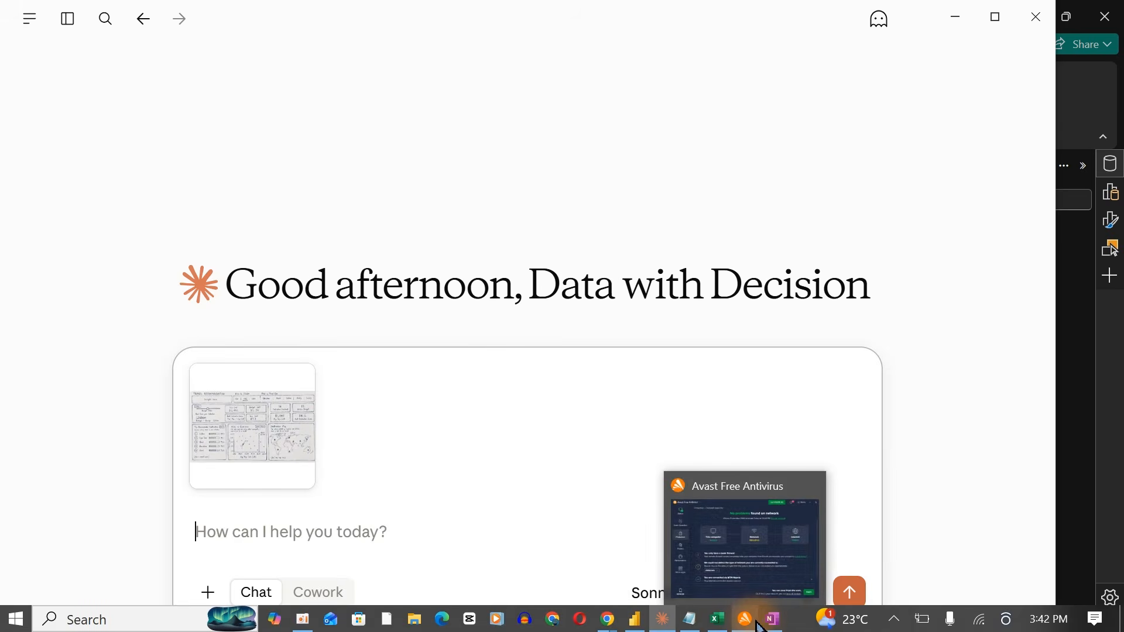
{"action": "left_click", "coordinate": [772, 625]}
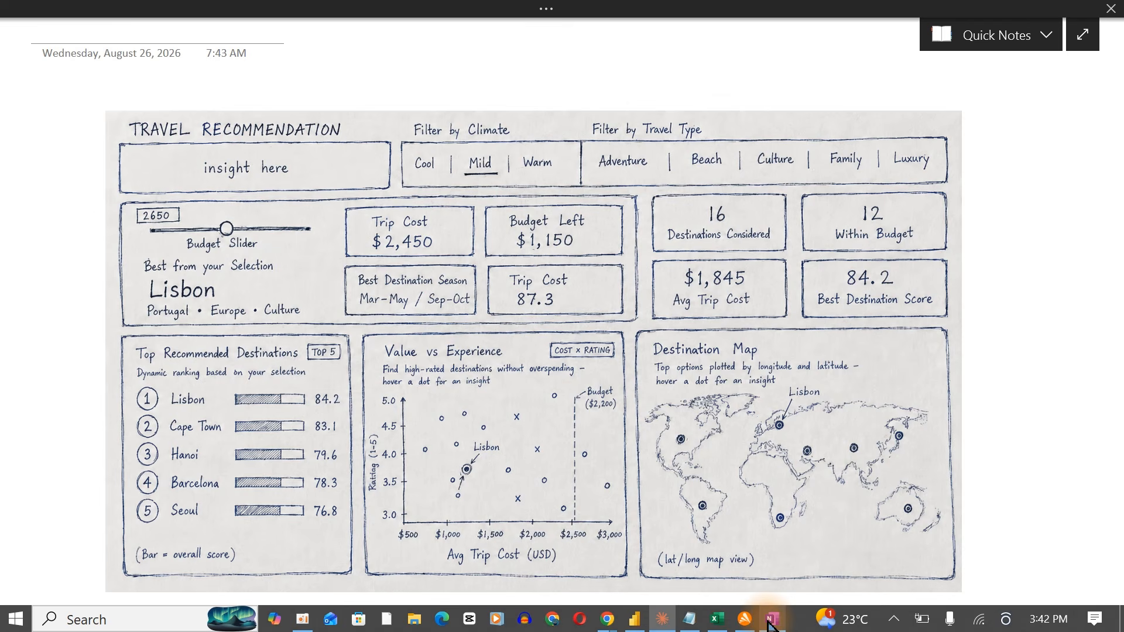
{"action": "left_click", "coordinate": [378, 215]}
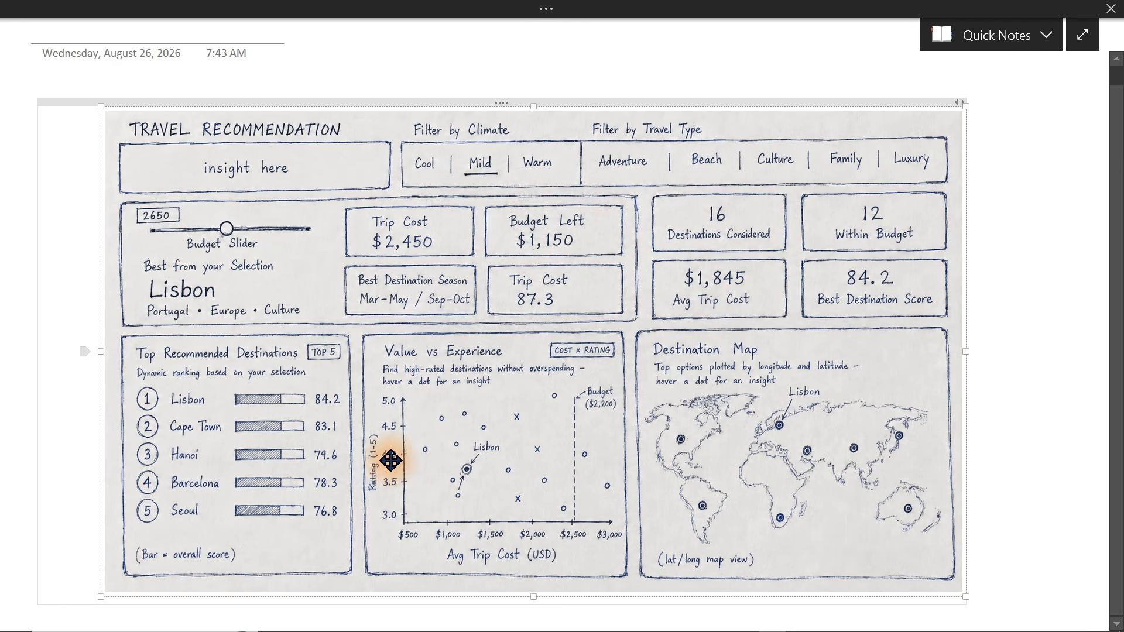
{"action": "mouse_move", "coordinate": [602, 627]}
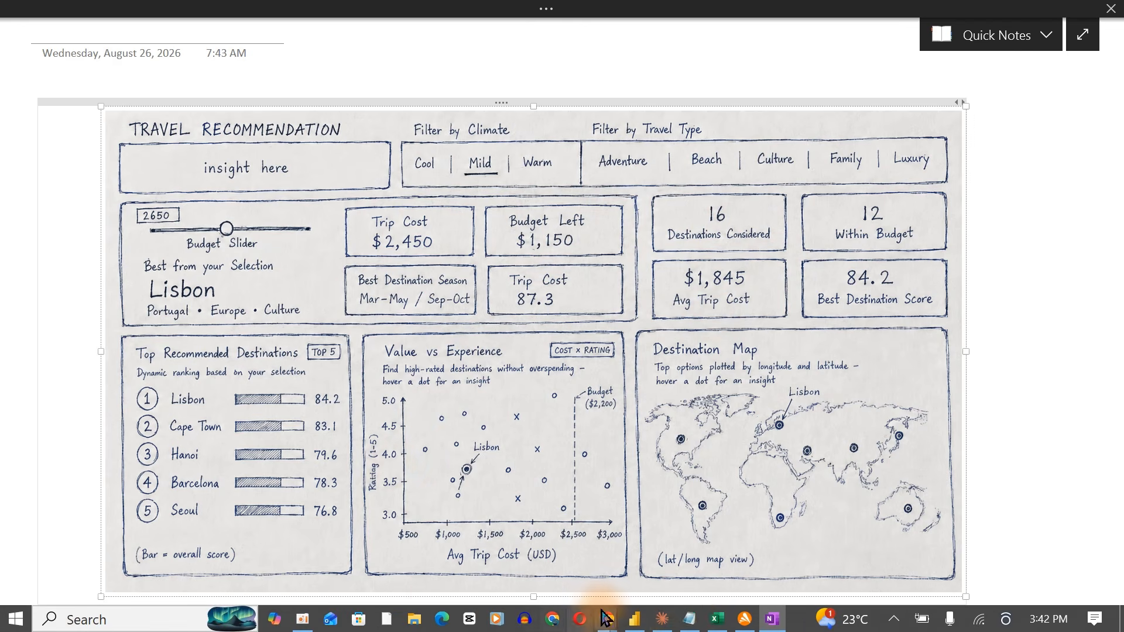
{"action": "left_click", "coordinate": [662, 620]}
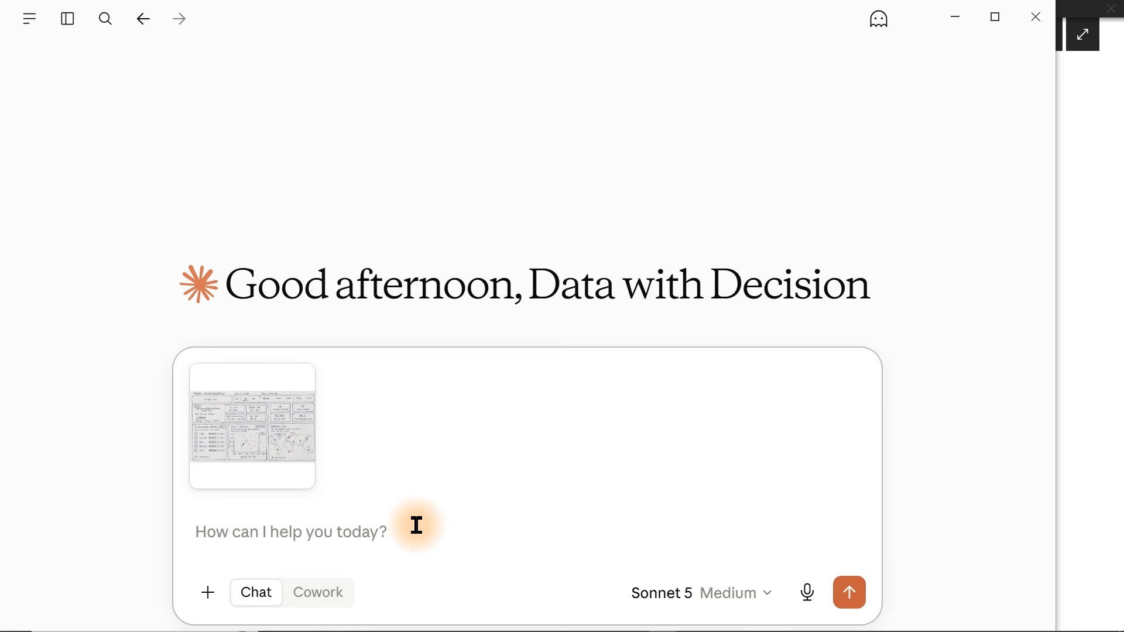
Dictate a prompt asking Claude to connect to Power BI and create all the sketch's measures with its names, no charts.
{"action": "key", "text": "Caps_Lock"}
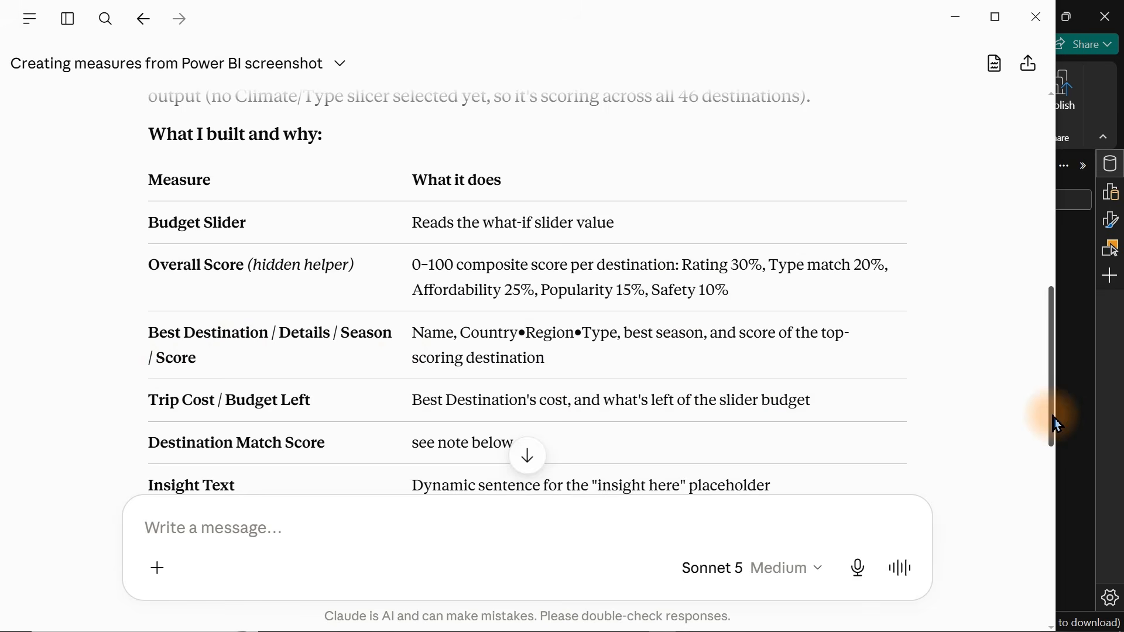
{"action": "left_click_drag", "start_coordinate": [1049, 410], "coordinate": [1028, 388]}
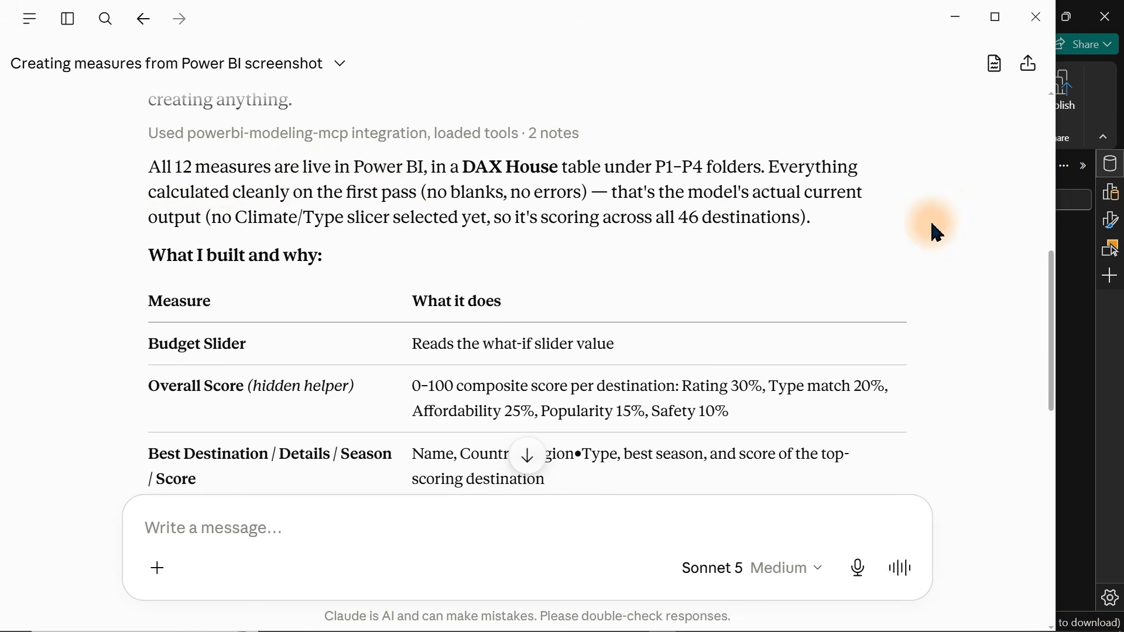
{"action": "left_click_drag", "start_coordinate": [1051, 296], "coordinate": [1030, 539]}
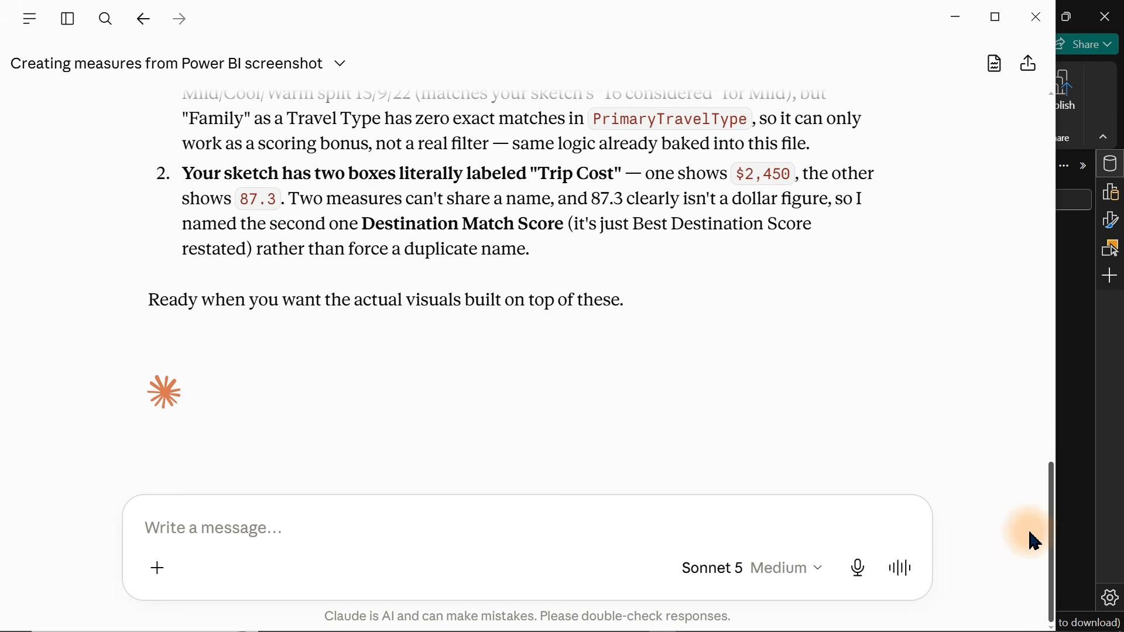
Switch to Power BI and expand the measure folders to review the newly created measures.
{"action": "left_click", "coordinate": [1084, 422]}
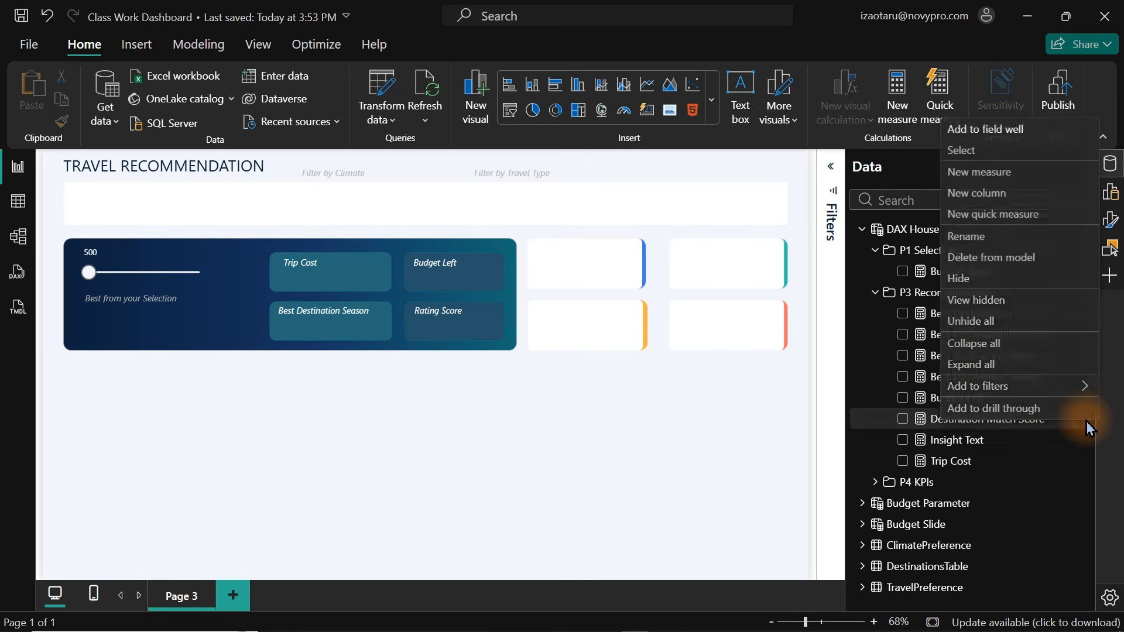
{"action": "left_click", "coordinate": [867, 252]}
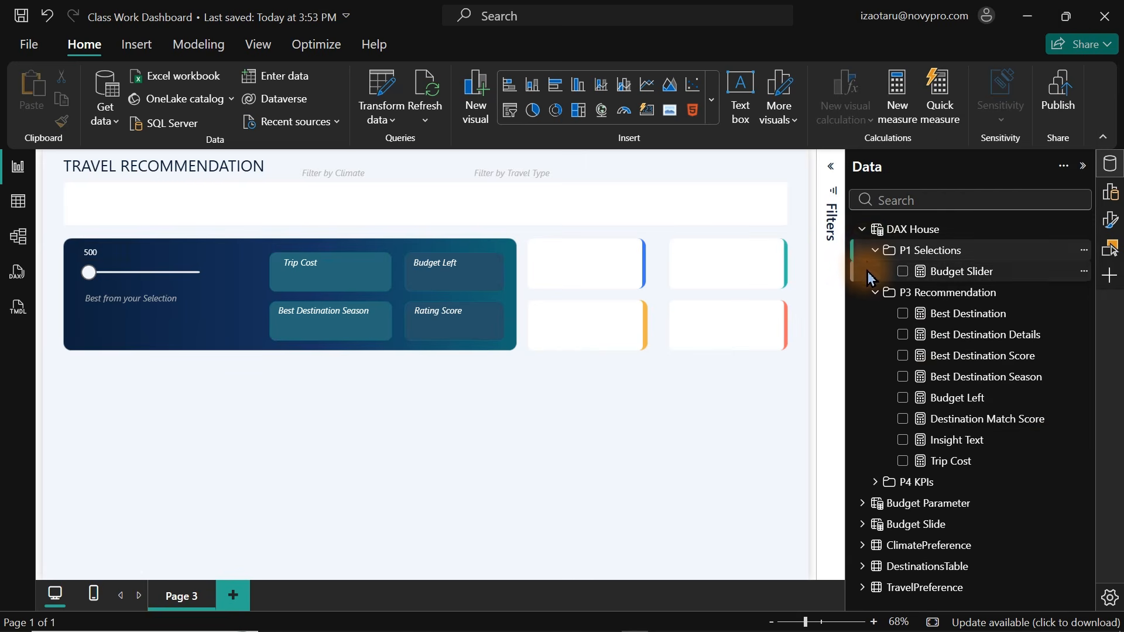
{"action": "left_click", "coordinate": [869, 300]}
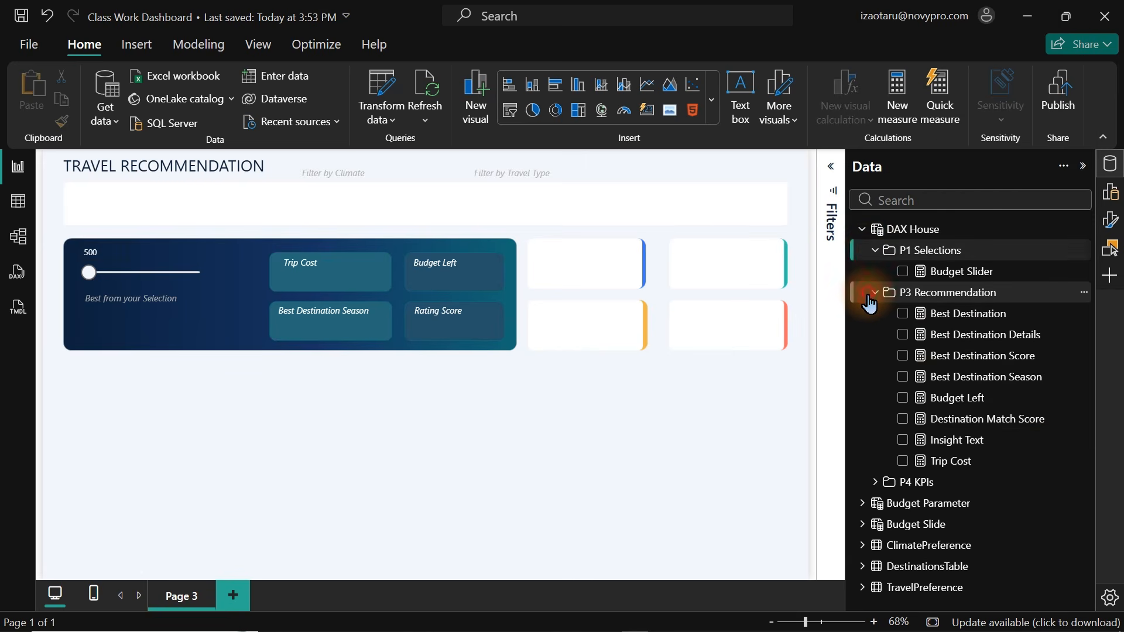
{"action": "left_click", "coordinate": [875, 483]}
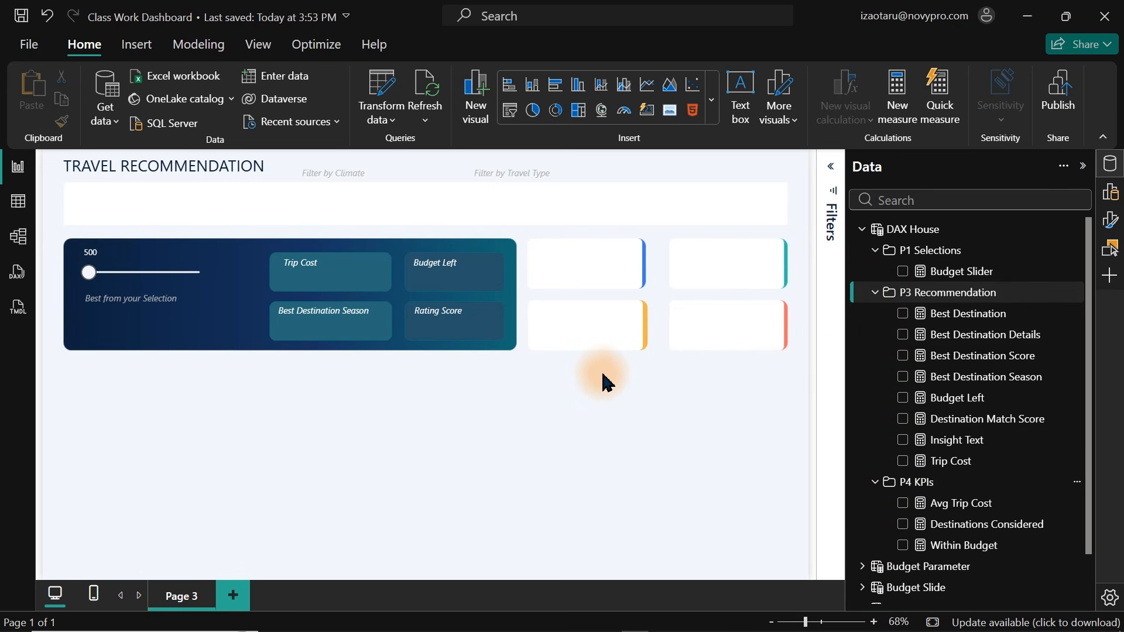
Add a card visual showing the Budget Left measure and shrink it.
{"action": "left_click", "coordinate": [904, 401]}
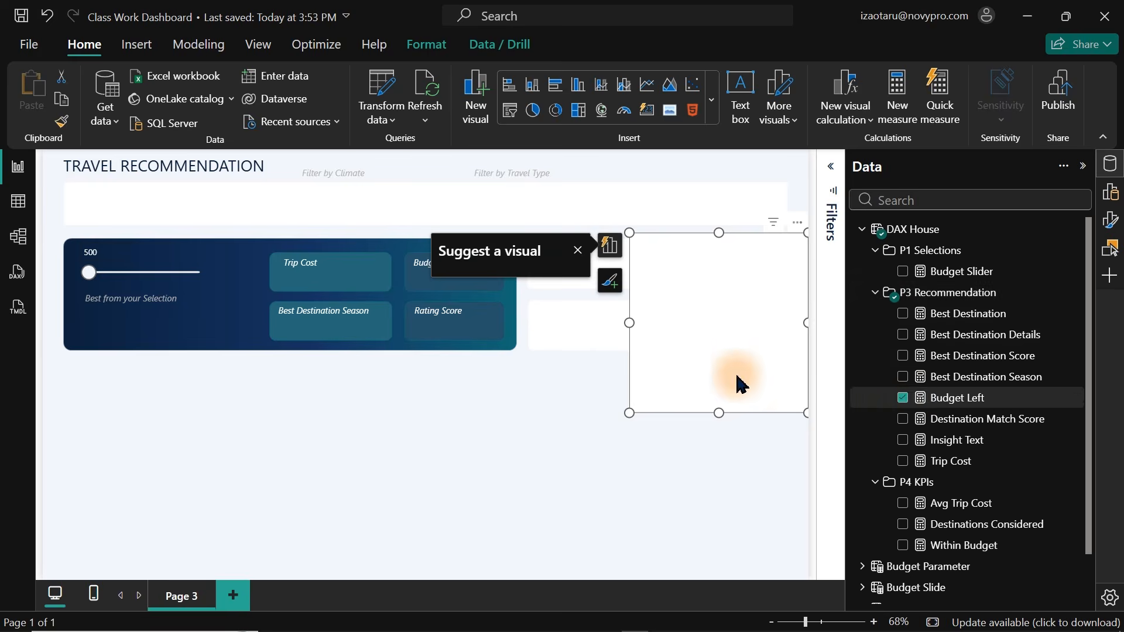
{"action": "left_click_drag", "start_coordinate": [806, 416], "coordinate": [626, 282]}
{"action": "left_click", "coordinate": [201, 448]}
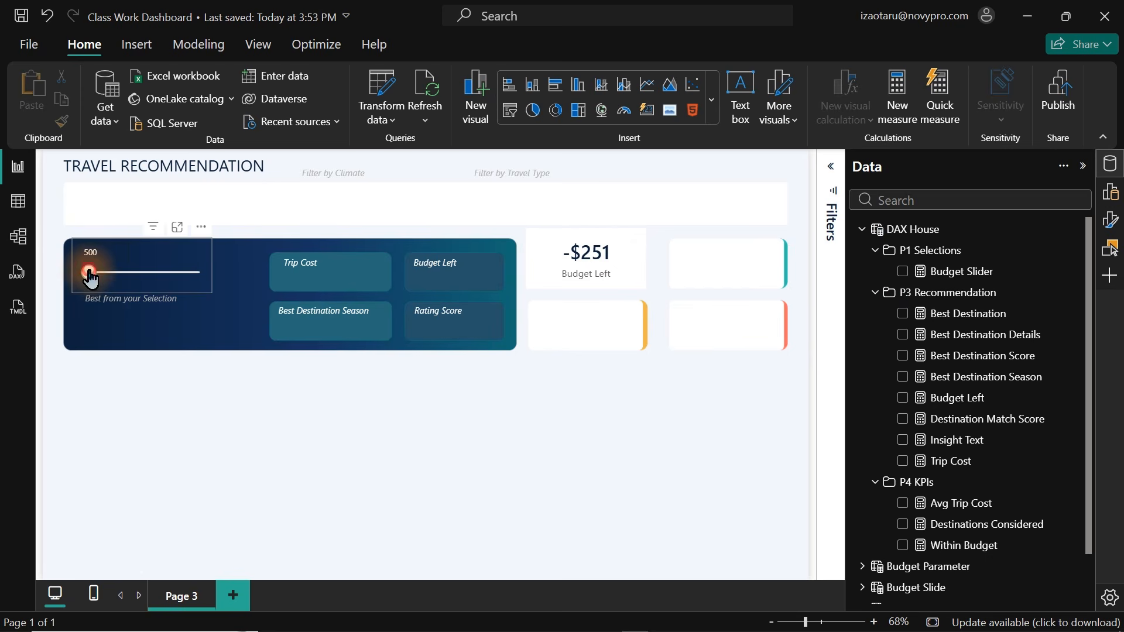
Set the budget slider to 1500 and move the Budget Left card below the white KPI cards.
{"action": "left_click_drag", "start_coordinate": [89, 273], "coordinate": [117, 278]}
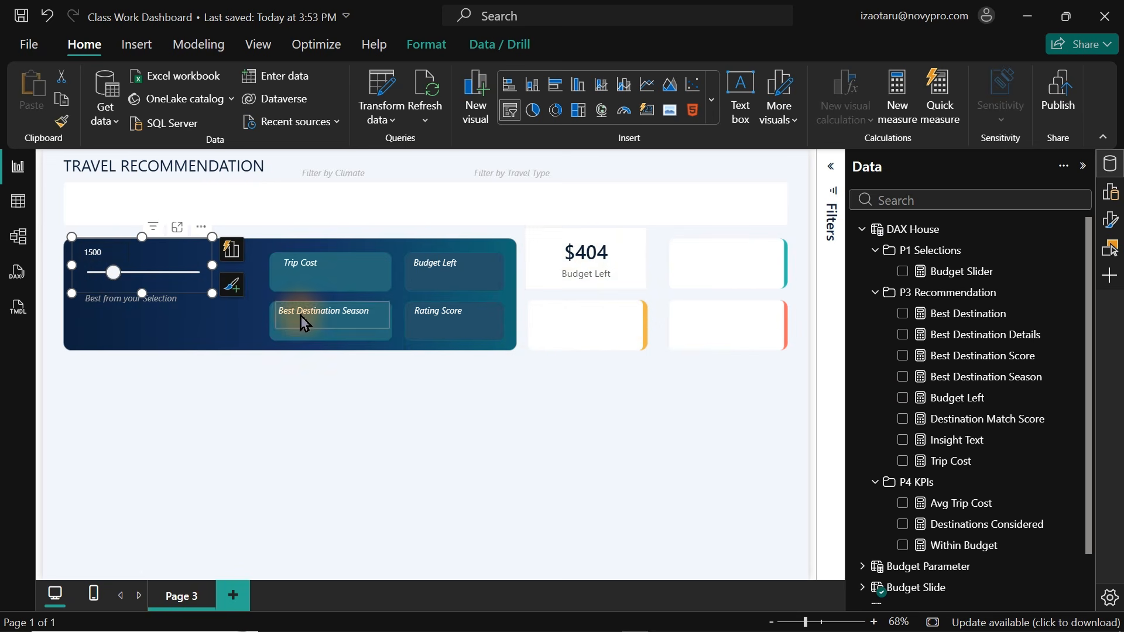
{"action": "left_click", "coordinate": [623, 281]}
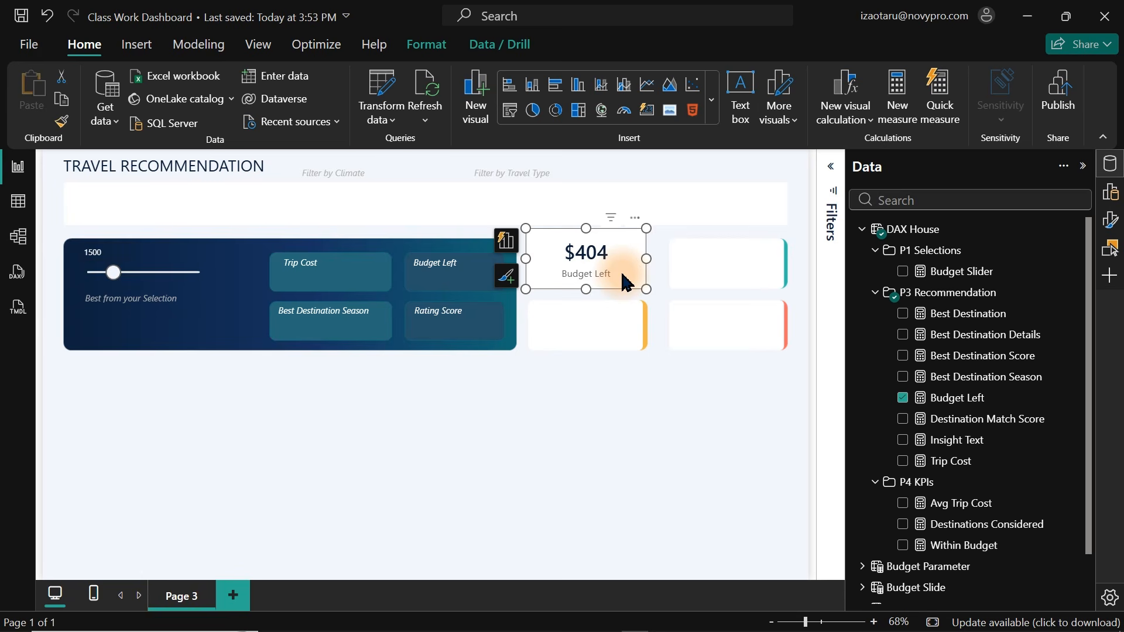
{"action": "mouse_move", "coordinate": [774, 621]}
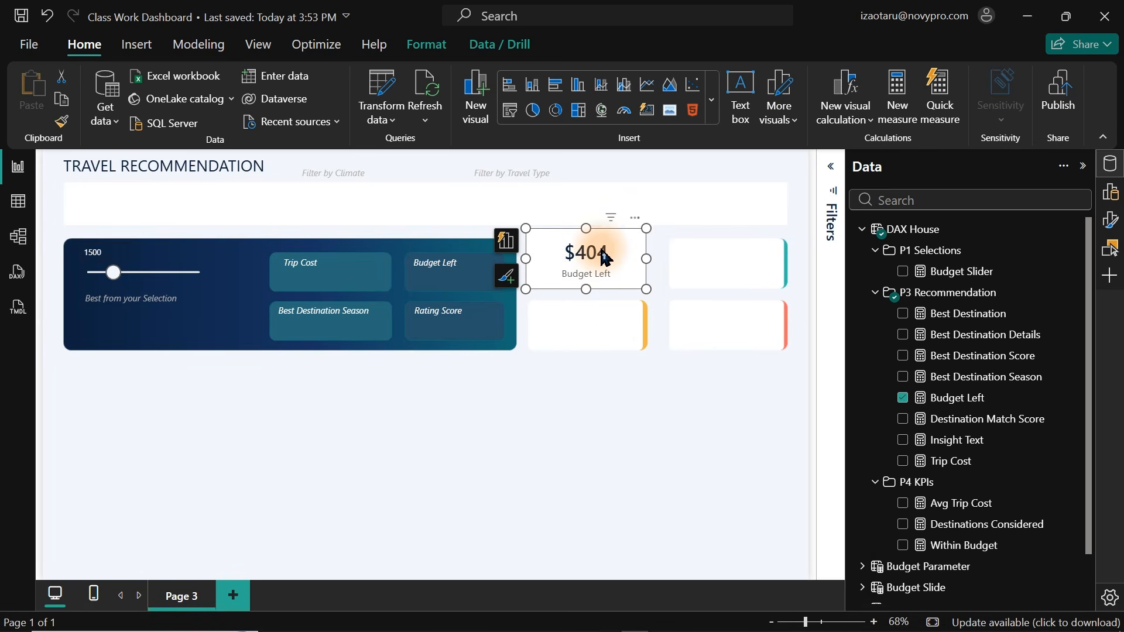
{"action": "left_click_drag", "start_coordinate": [606, 258], "coordinate": [647, 358]}
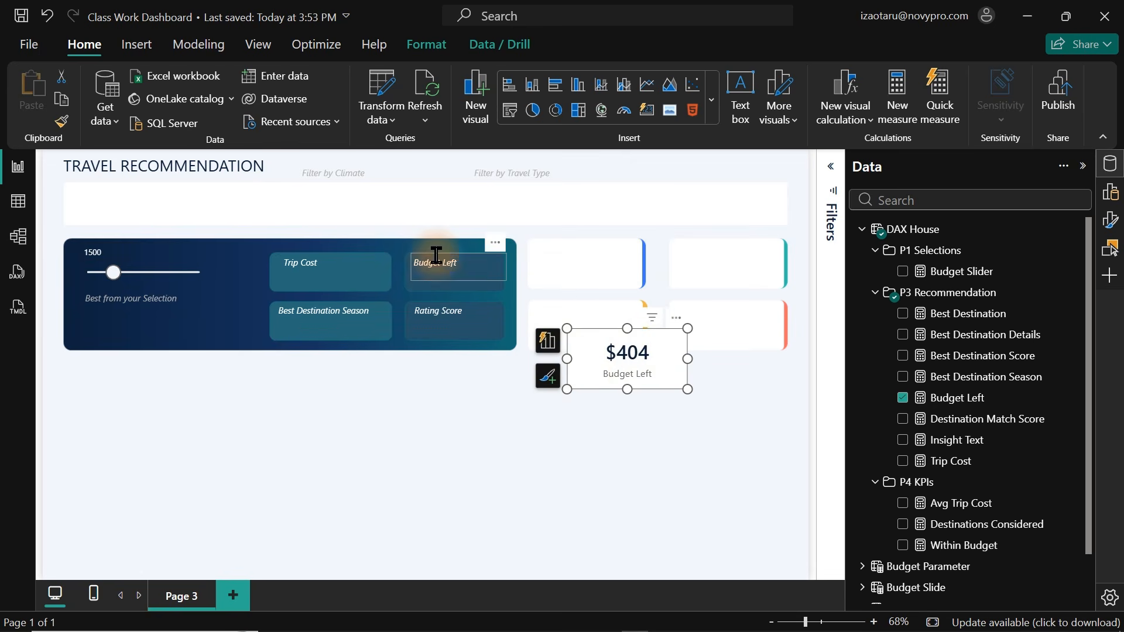
Turn off the card's category label and set its callout value font size to 19.
{"action": "left_click", "coordinate": [1110, 170]}
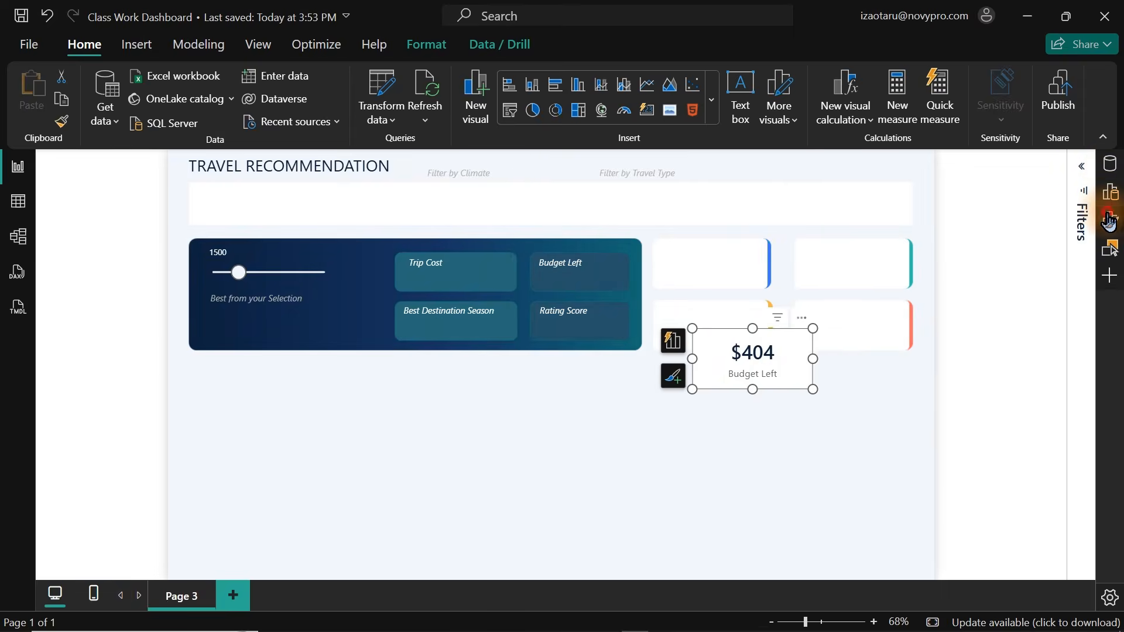
{"action": "left_click", "coordinate": [1111, 220]}
{"action": "left_click", "coordinate": [1105, 140]}
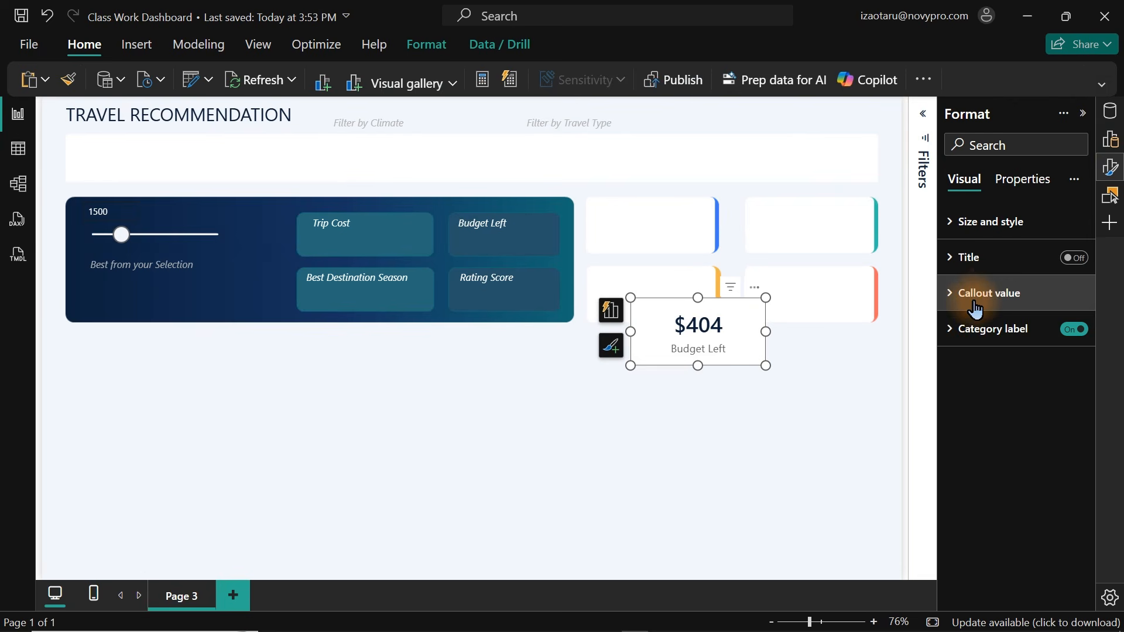
{"action": "left_click", "coordinate": [1074, 329]}
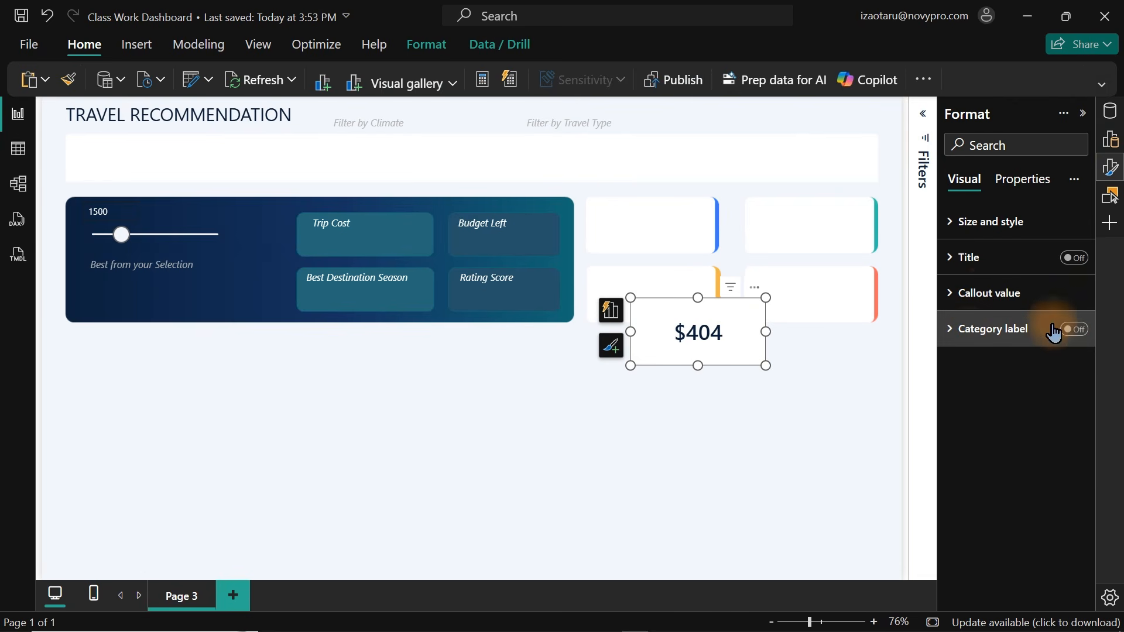
{"action": "left_click", "coordinate": [991, 293]}
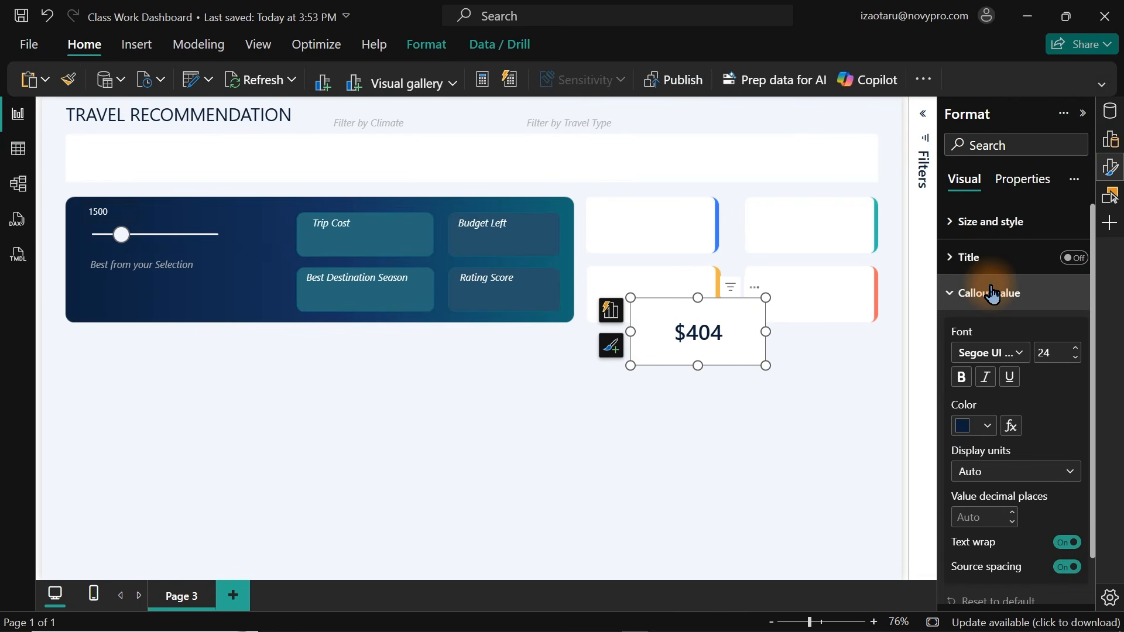
{"action": "double_click", "coordinate": [1055, 354]}
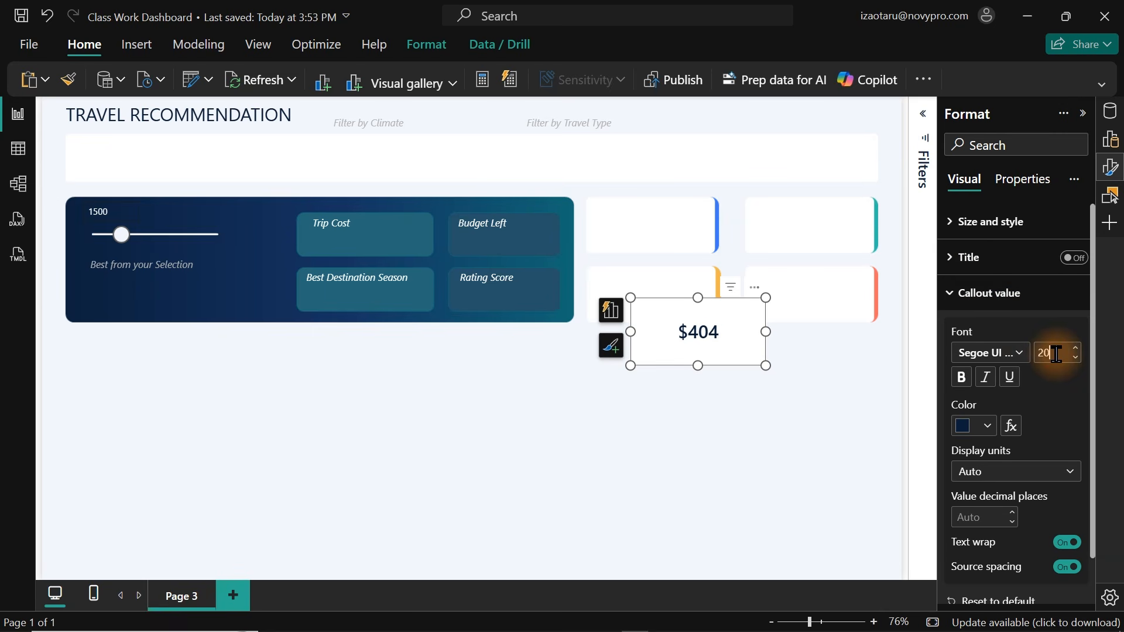
{"action": "type", "text": "19"}
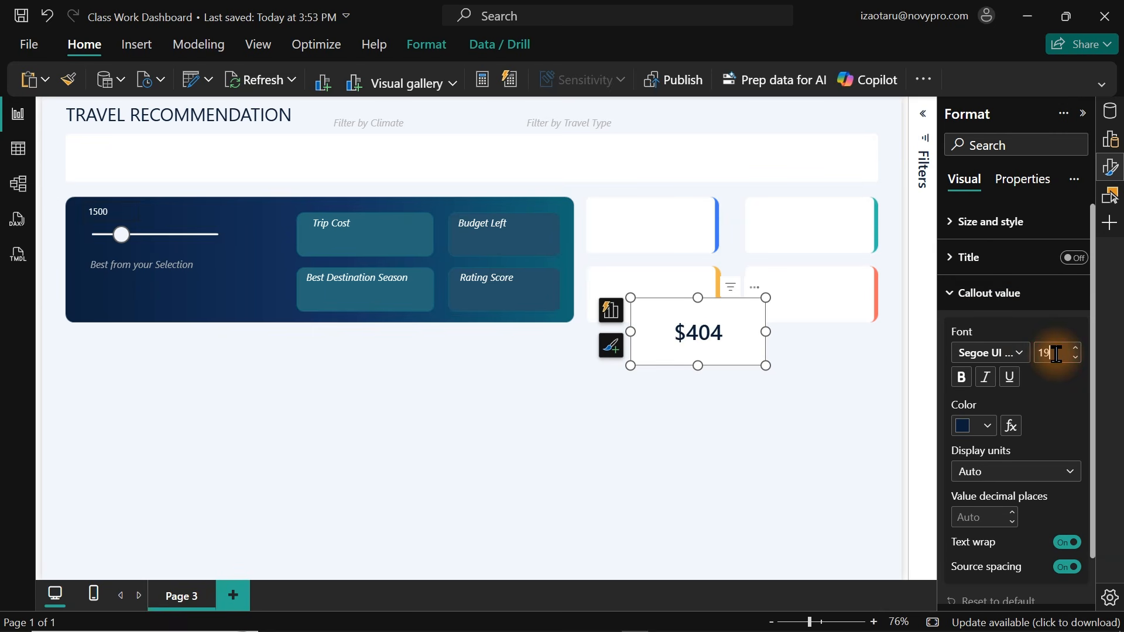
Place the card inside the banner's Budget Left box and set its callout value color to light gray.
{"action": "left_click_drag", "start_coordinate": [760, 366], "coordinate": [510, 253]}
{"action": "left_click", "coordinate": [1066, 554]}
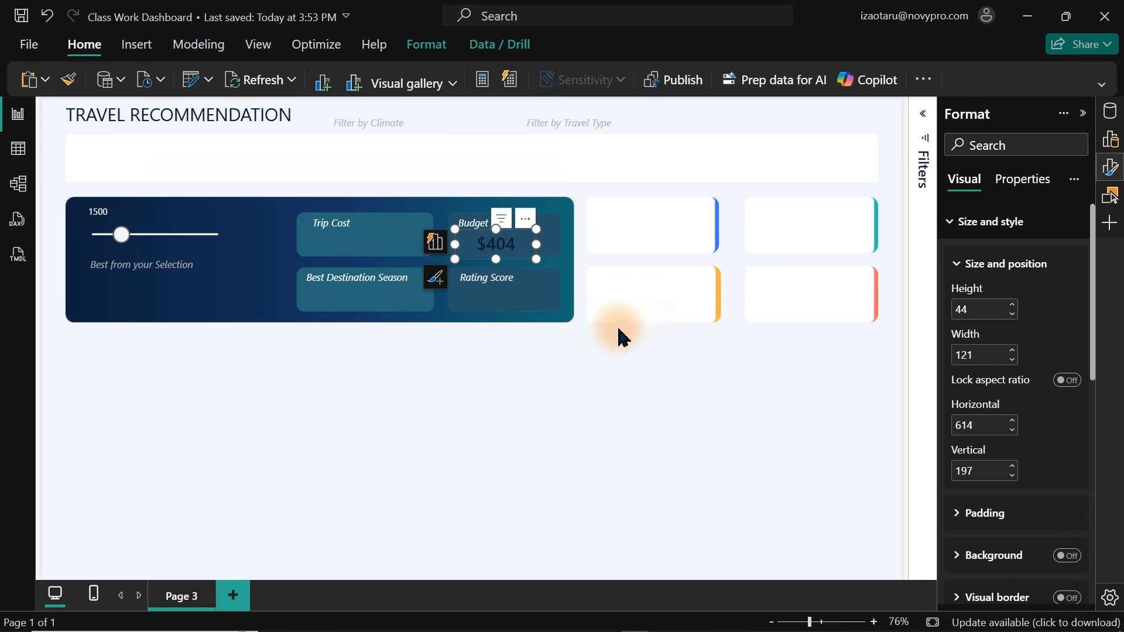
{"action": "left_click", "coordinate": [965, 226]}
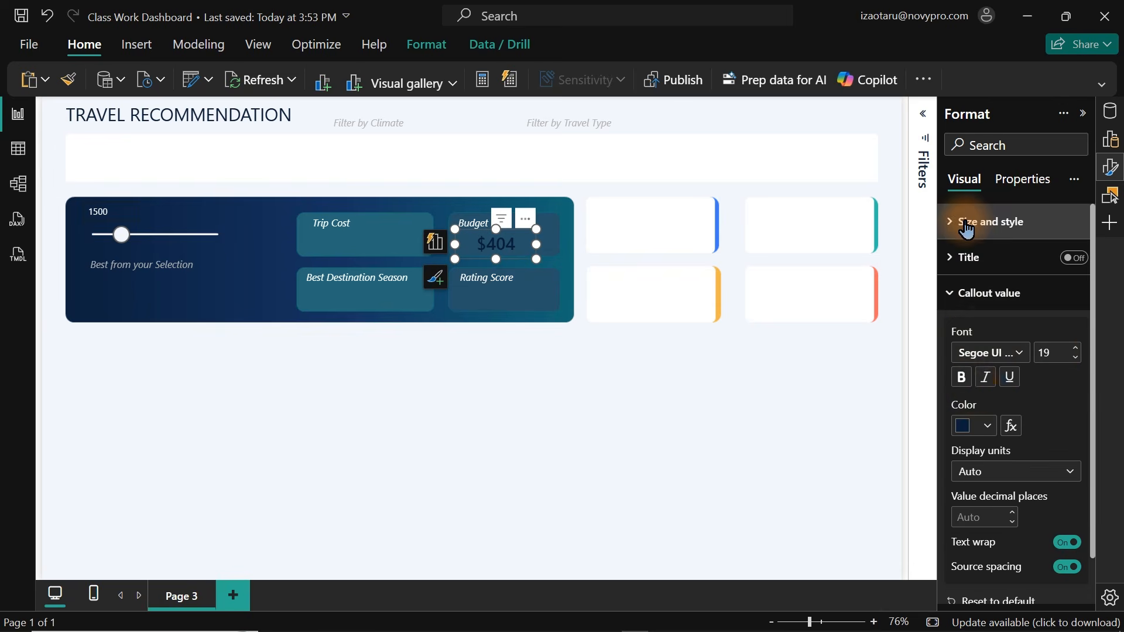
{"action": "left_click", "coordinate": [977, 426]}
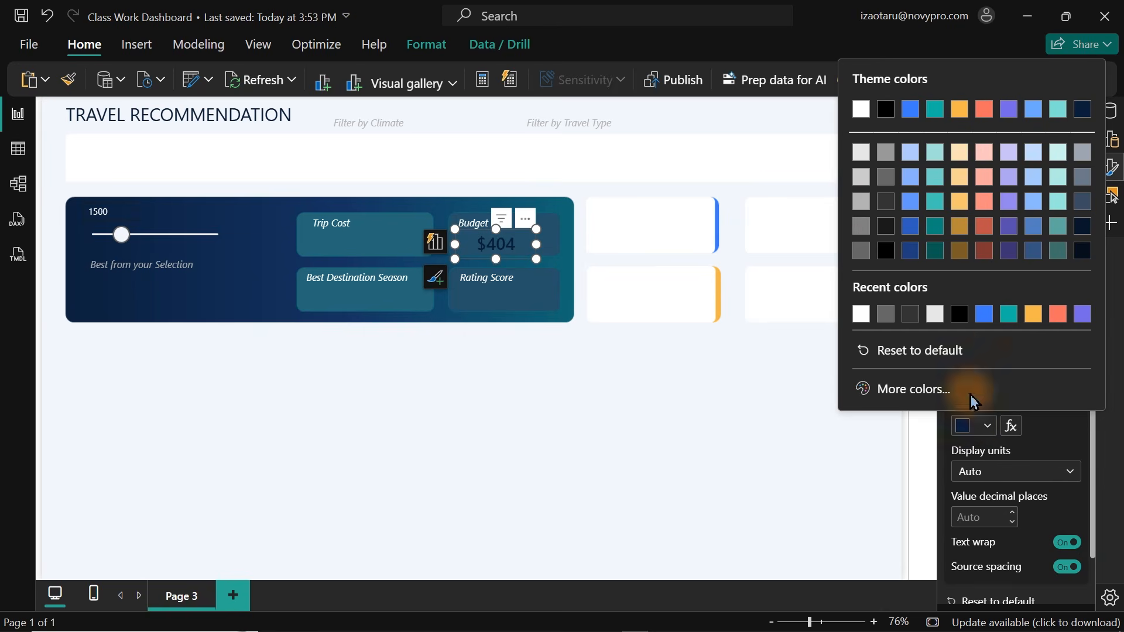
{"action": "left_click", "coordinate": [867, 180]}
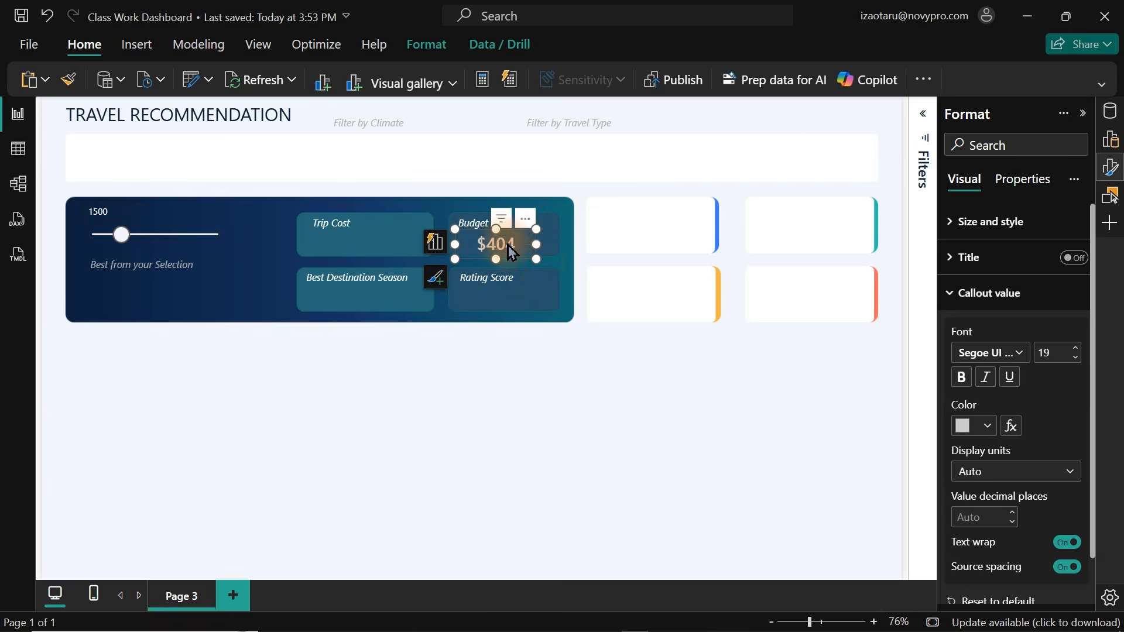
{"action": "left_click_drag", "start_coordinate": [508, 247], "coordinate": [491, 244]}
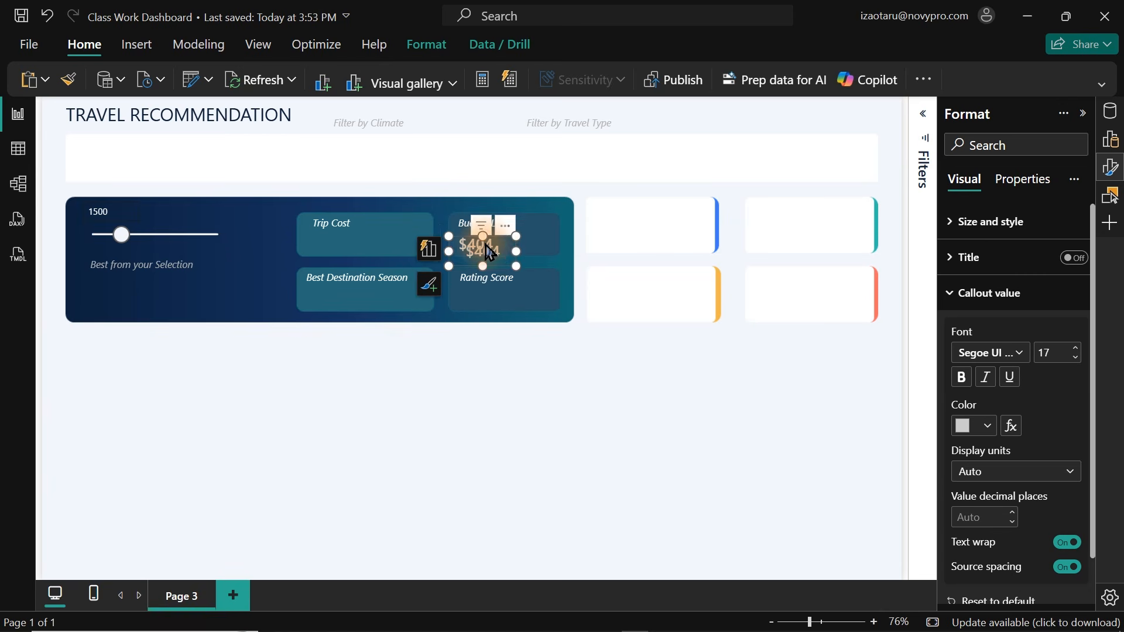
Copy the card into the banner's Trip Cost, Best Destination Season and Rating Score boxes.
{"action": "left_click_drag", "start_coordinate": [477, 245], "coordinate": [375, 301]}
{"action": "key", "text": "ctrl+v"}
{"action": "key", "text": "ctrl+v"}
{"action": "left_click_drag", "start_coordinate": [367, 300], "coordinate": [336, 250]}
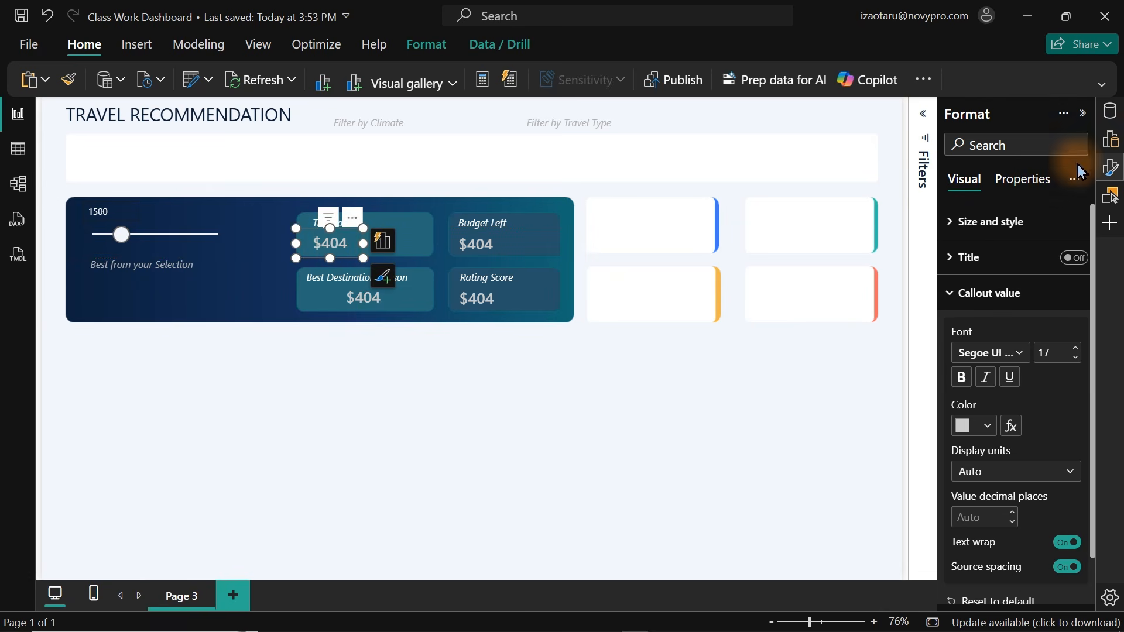
{"action": "left_click", "coordinate": [1110, 167]}
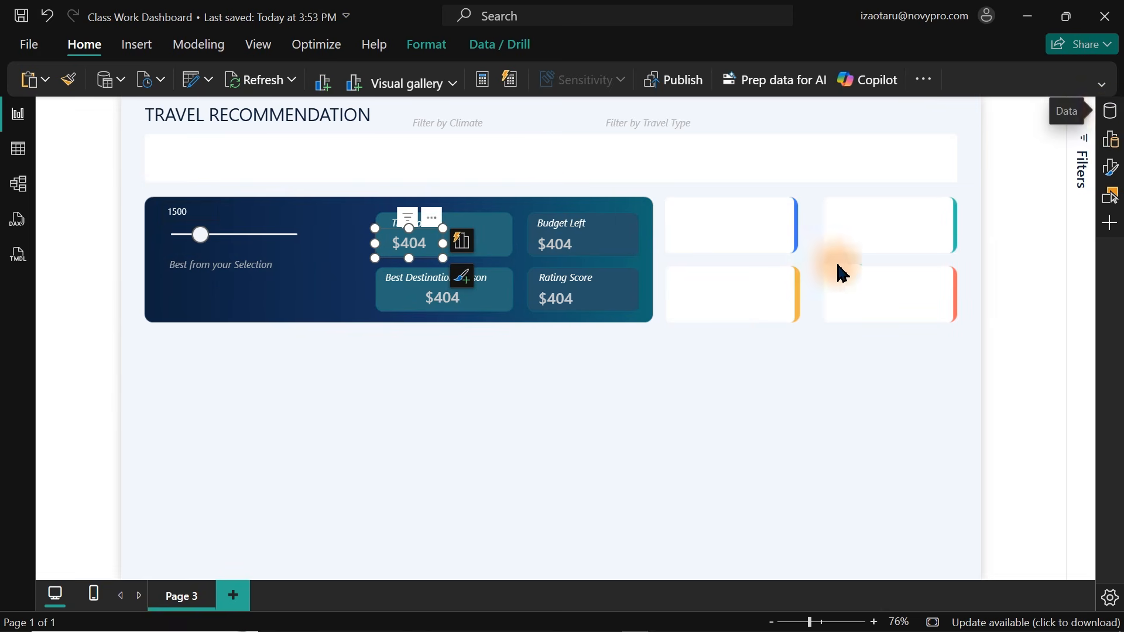
{"action": "left_click", "coordinate": [765, 328]}
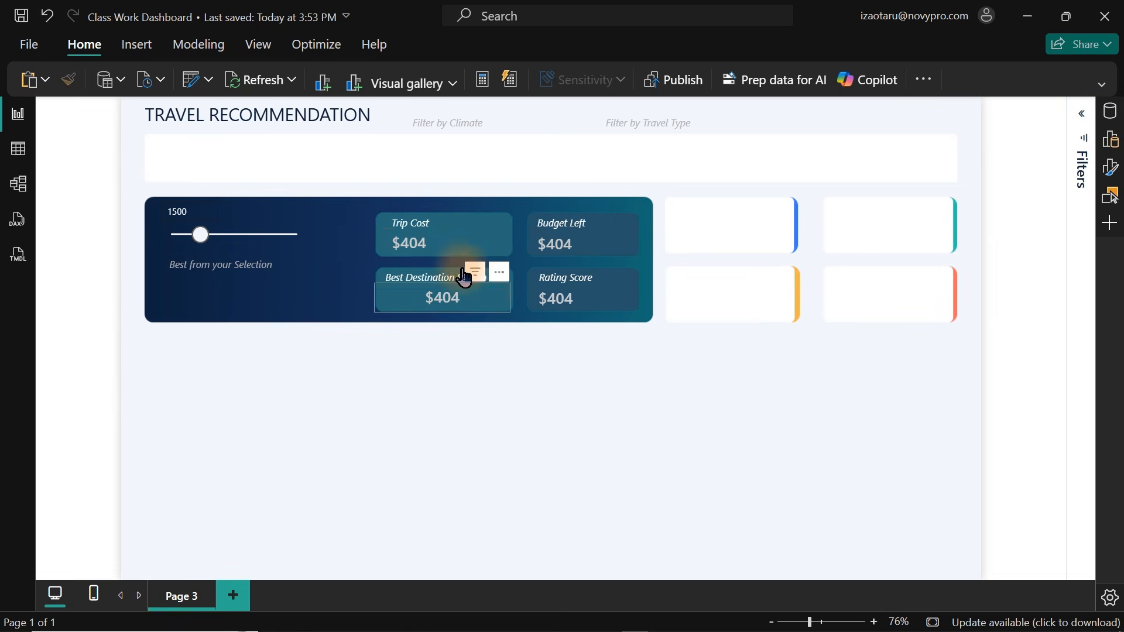
Replace the field of the card in the Trip Cost box with the Trip Cost measure.
{"action": "left_click", "coordinate": [407, 248]}
{"action": "left_click", "coordinate": [1110, 110]}
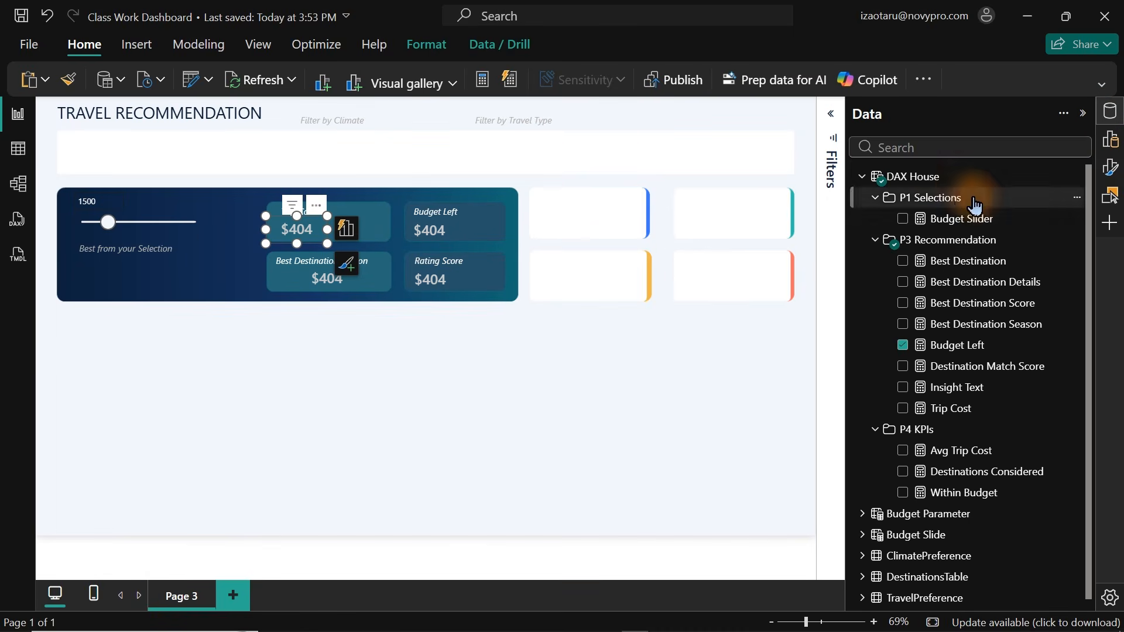
{"action": "left_click", "coordinate": [926, 147]}
{"action": "type", "text": "trip"}
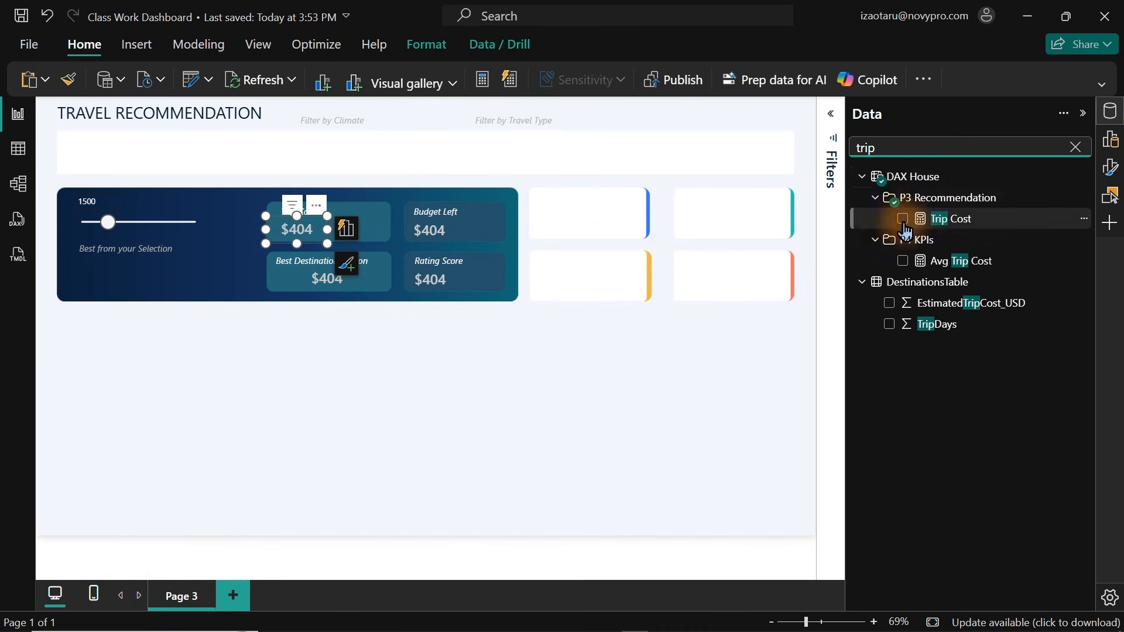
{"action": "left_click_drag", "start_coordinate": [903, 218], "coordinate": [339, 234]}
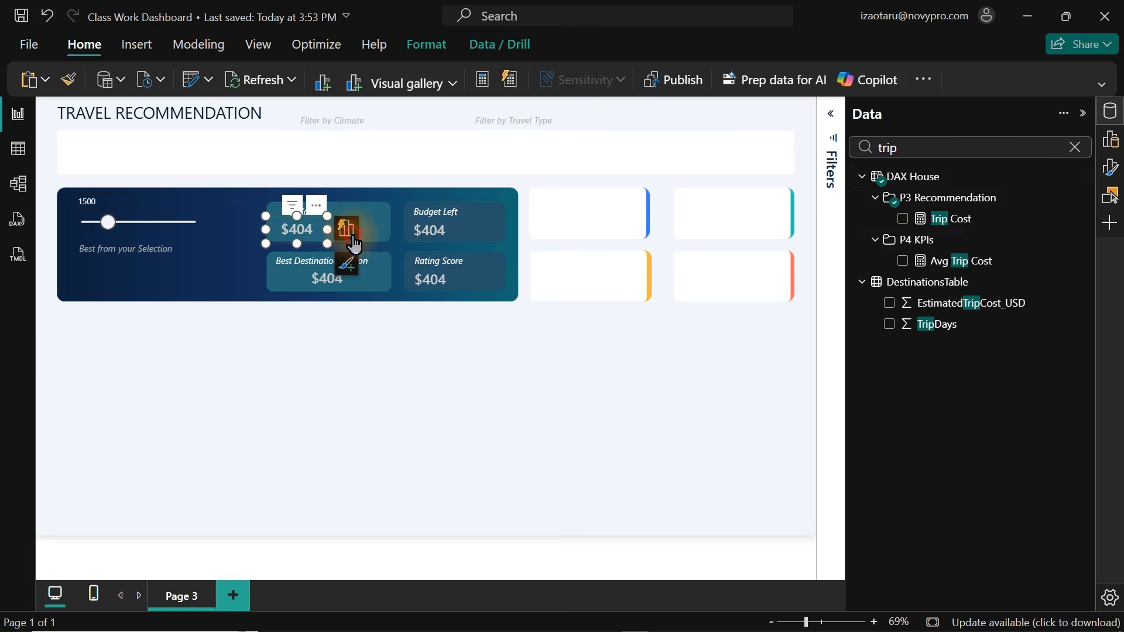
{"action": "left_click", "coordinate": [346, 229]}
{"action": "left_click", "coordinate": [476, 362]}
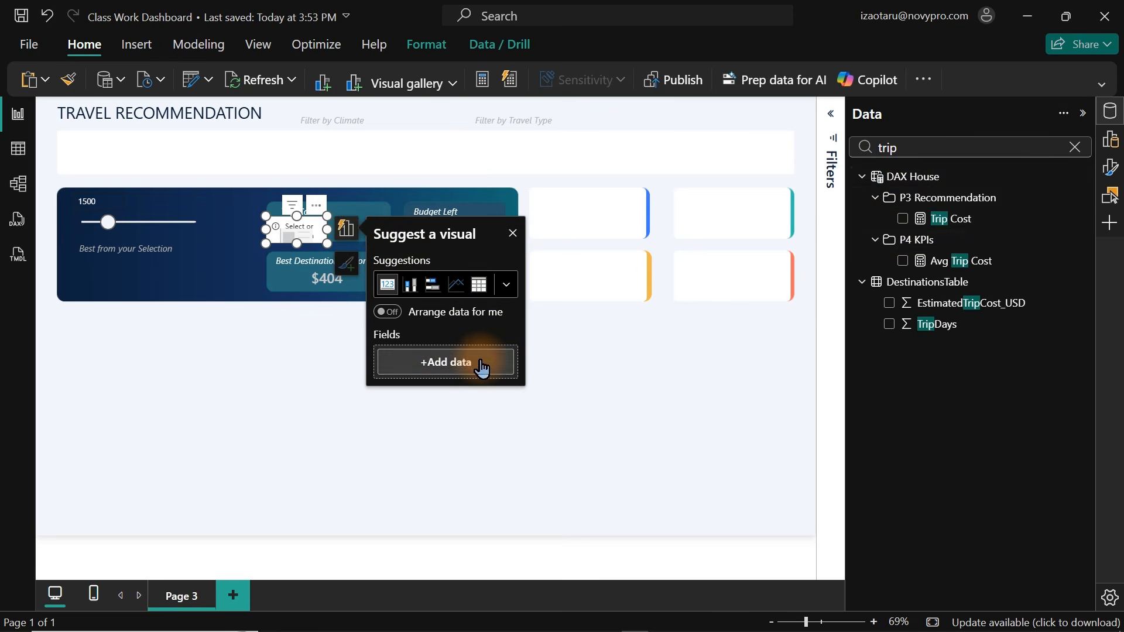
{"action": "left_click", "coordinate": [903, 218]}
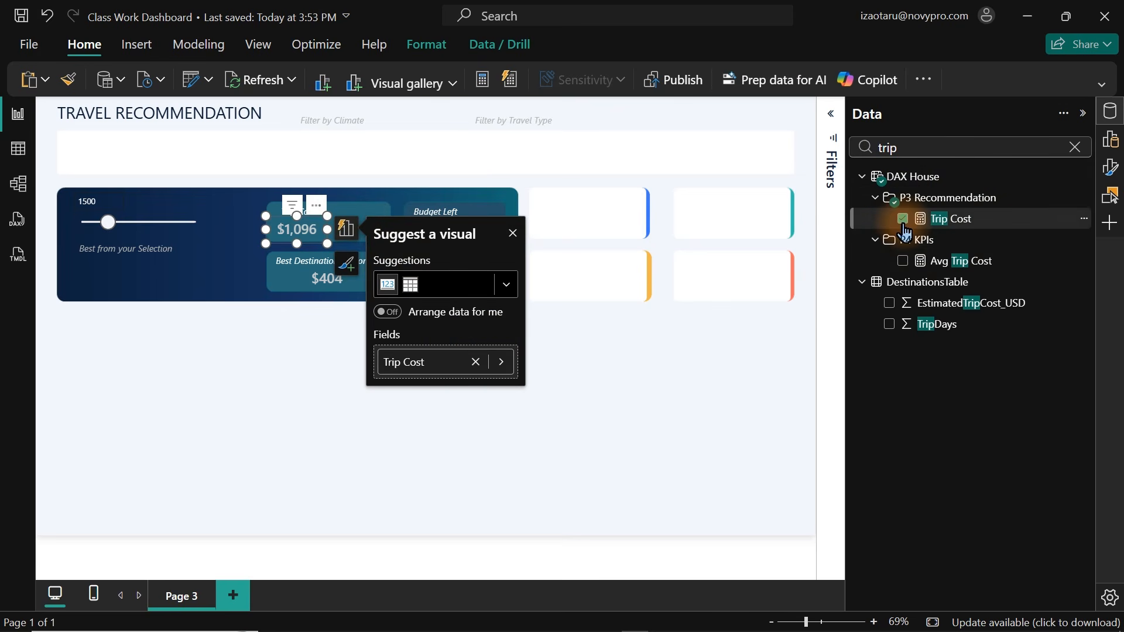
{"action": "left_click", "coordinate": [630, 316]}
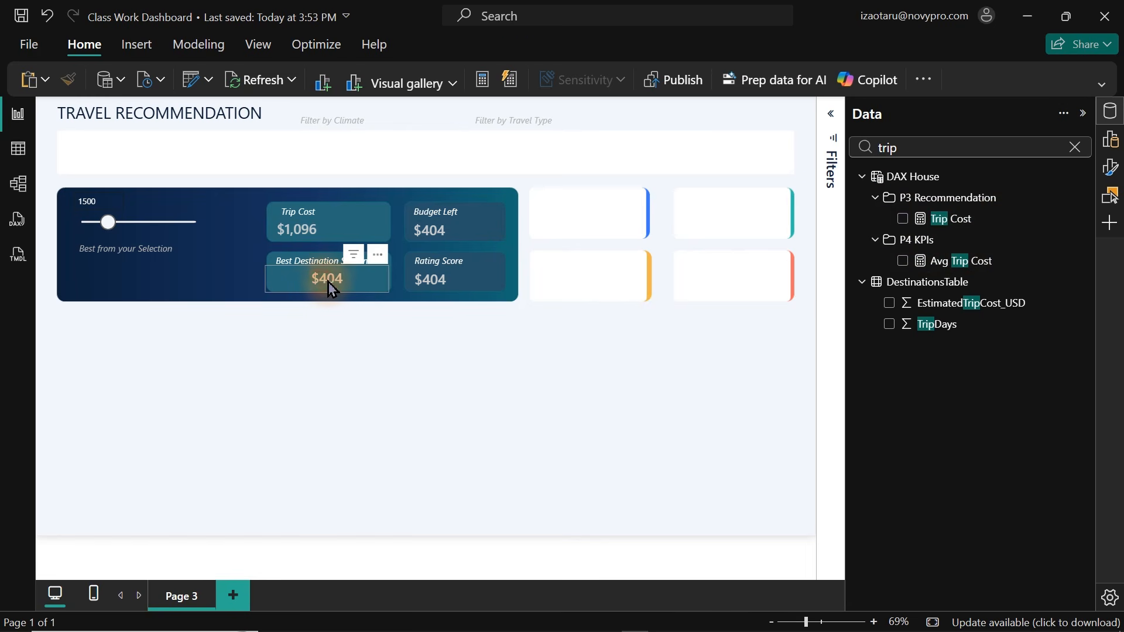
Remove the Budget Left field from the card in the Best Destination Season box.
{"action": "left_click", "coordinate": [426, 284]}
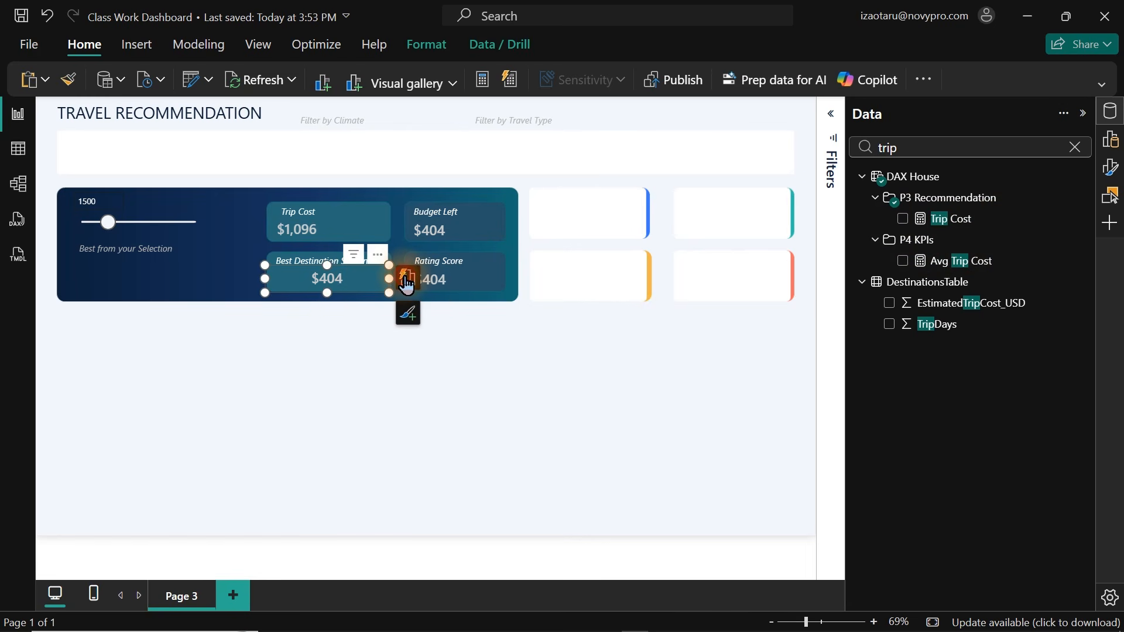
{"action": "left_click", "coordinate": [408, 277]}
{"action": "left_click", "coordinate": [538, 339]}
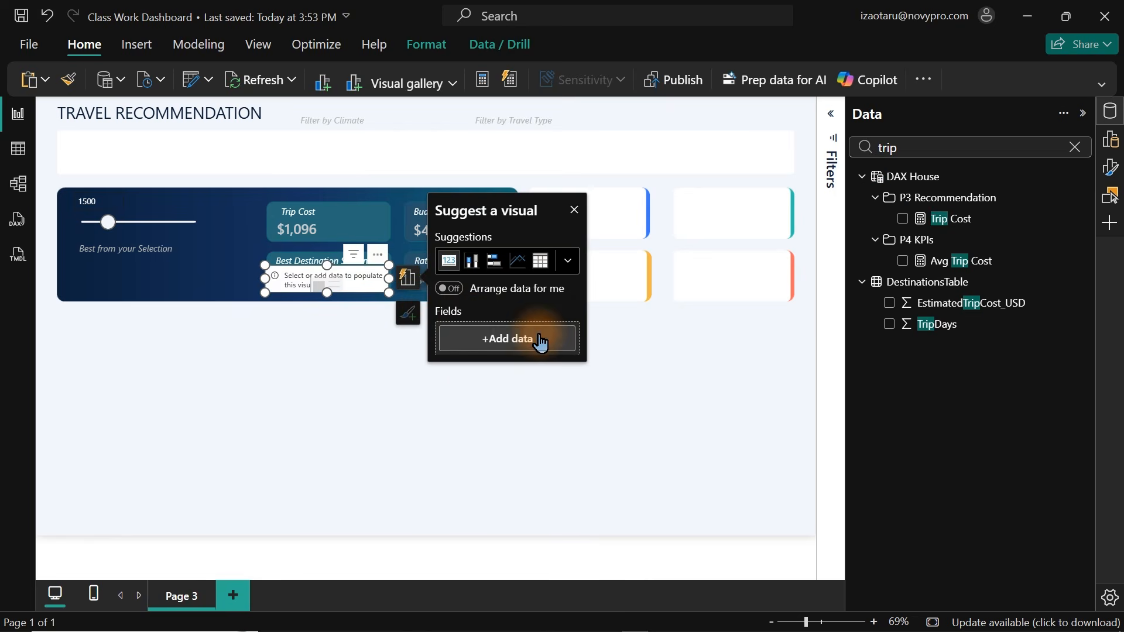
{"action": "left_click", "coordinate": [460, 407]}
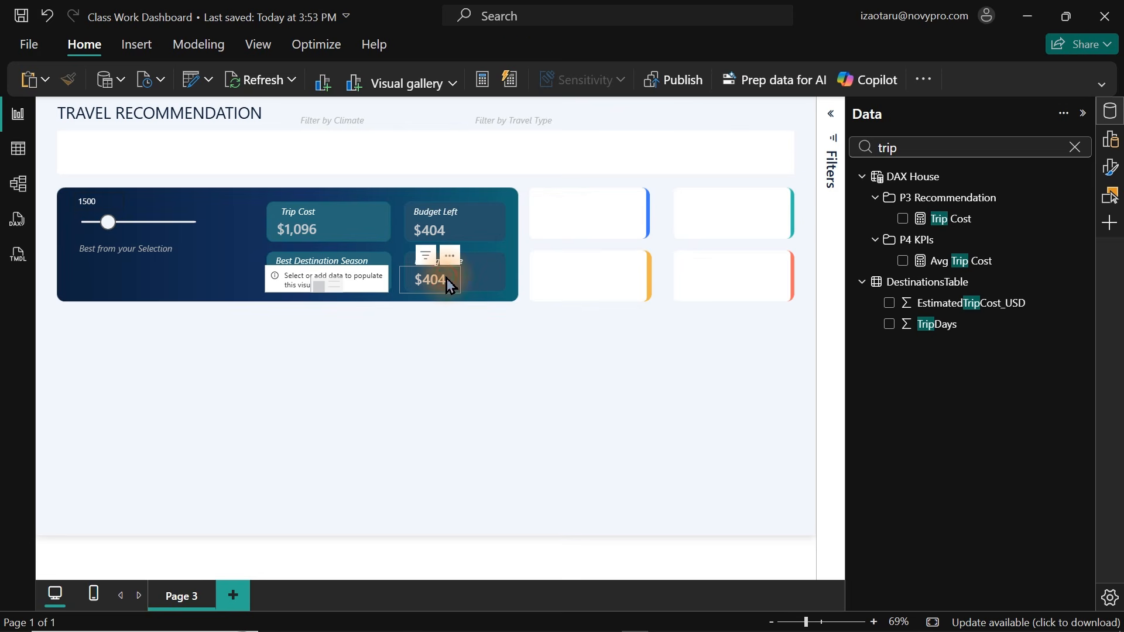
Remove the Budget Left field from the card in the Rating Score box.
{"action": "left_click", "coordinate": [446, 279]}
{"action": "left_click", "coordinate": [377, 282]}
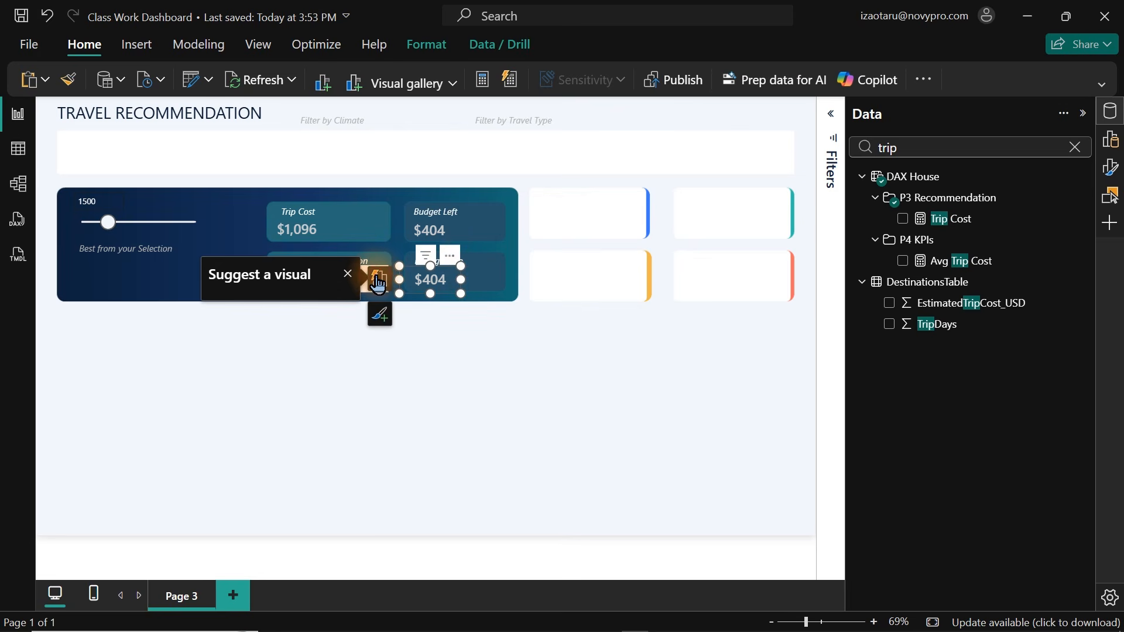
{"action": "left_click", "coordinate": [346, 339]}
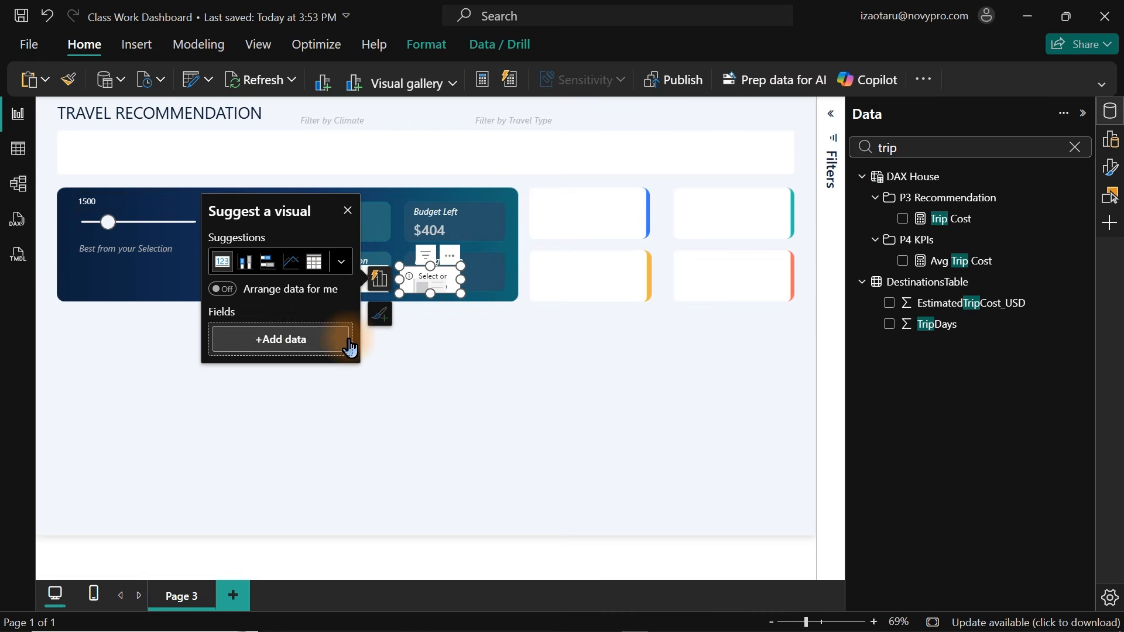
Add the Best Destination Season measure to the card in the Best Destination Season box.
{"action": "left_click", "coordinate": [544, 333]}
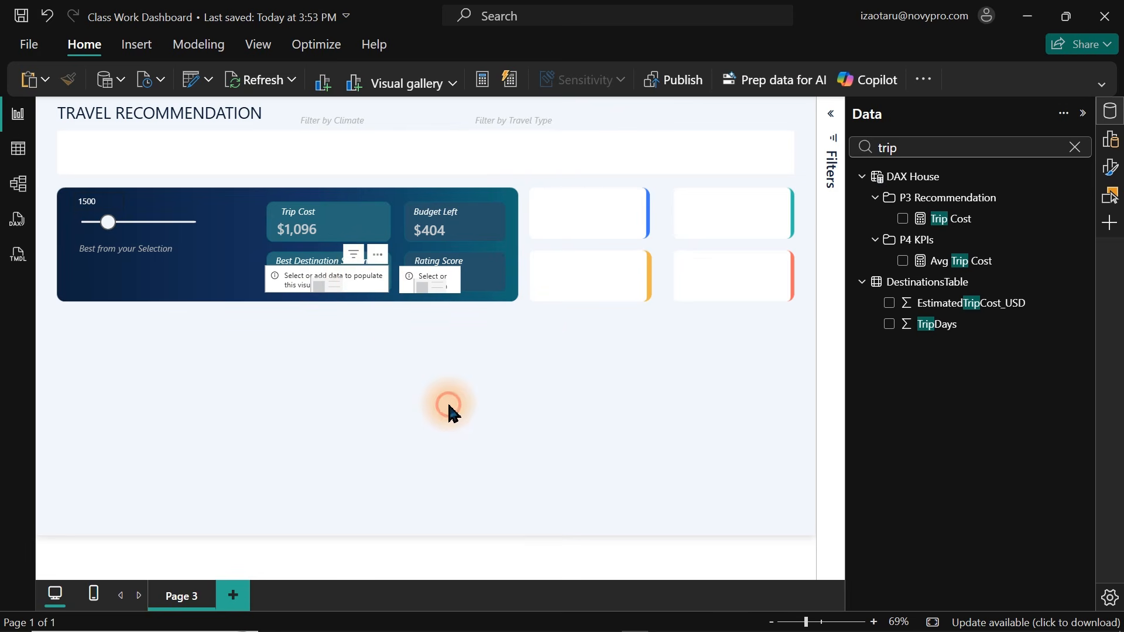
{"action": "left_click", "coordinate": [346, 287]}
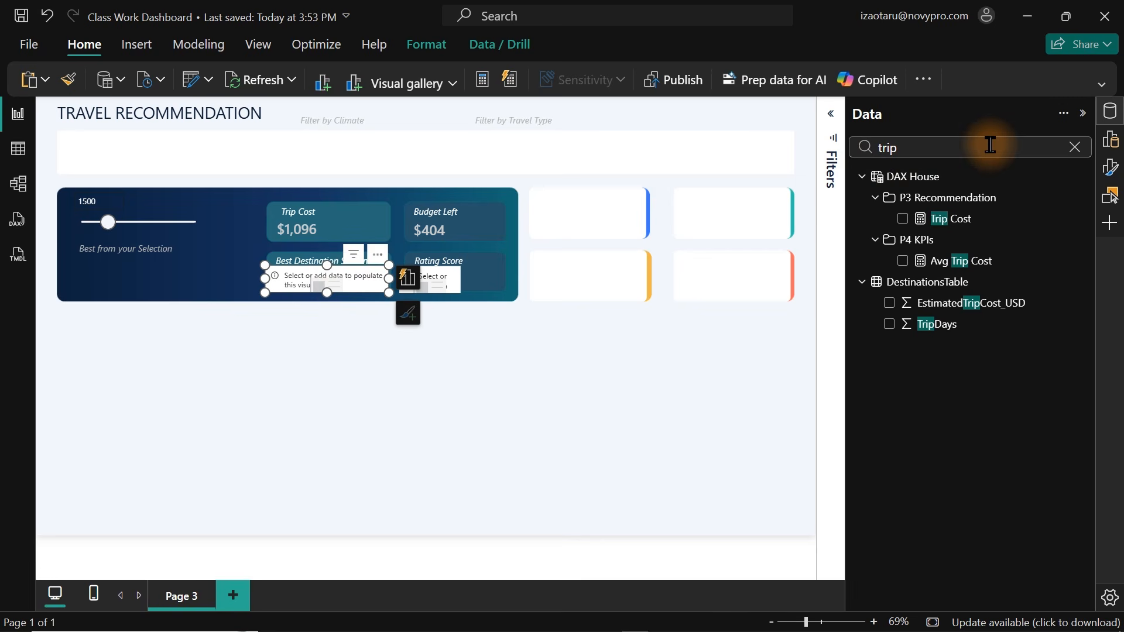
{"action": "left_click", "coordinate": [987, 144]}
{"action": "key", "text": "ctrl+a"}
{"action": "type", "text": "best"}
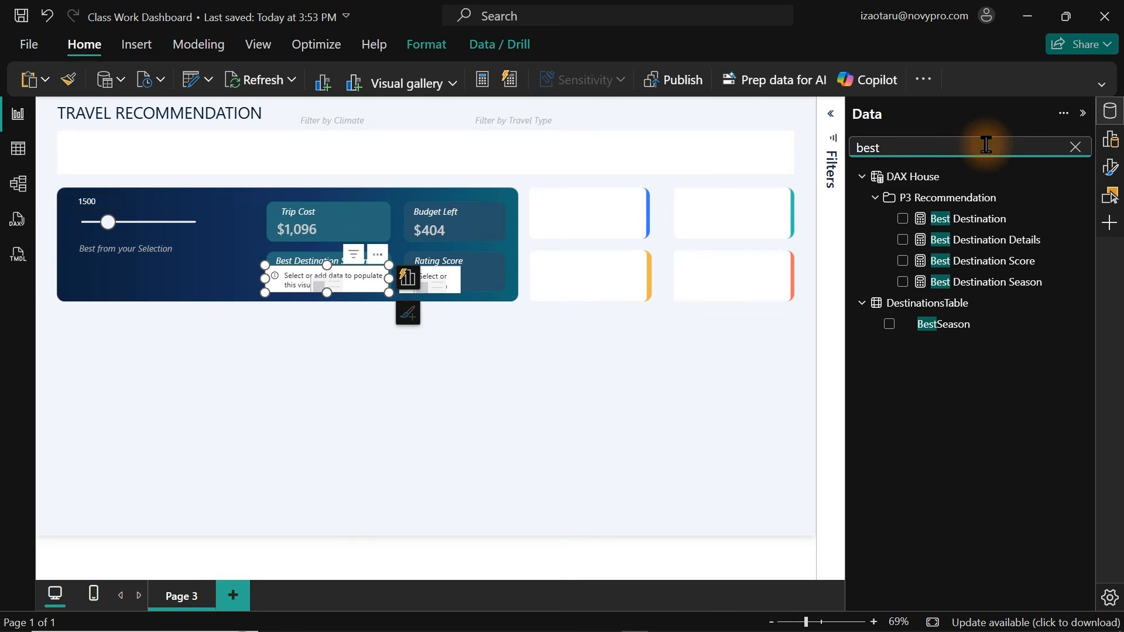
{"action": "left_click", "coordinate": [902, 282]}
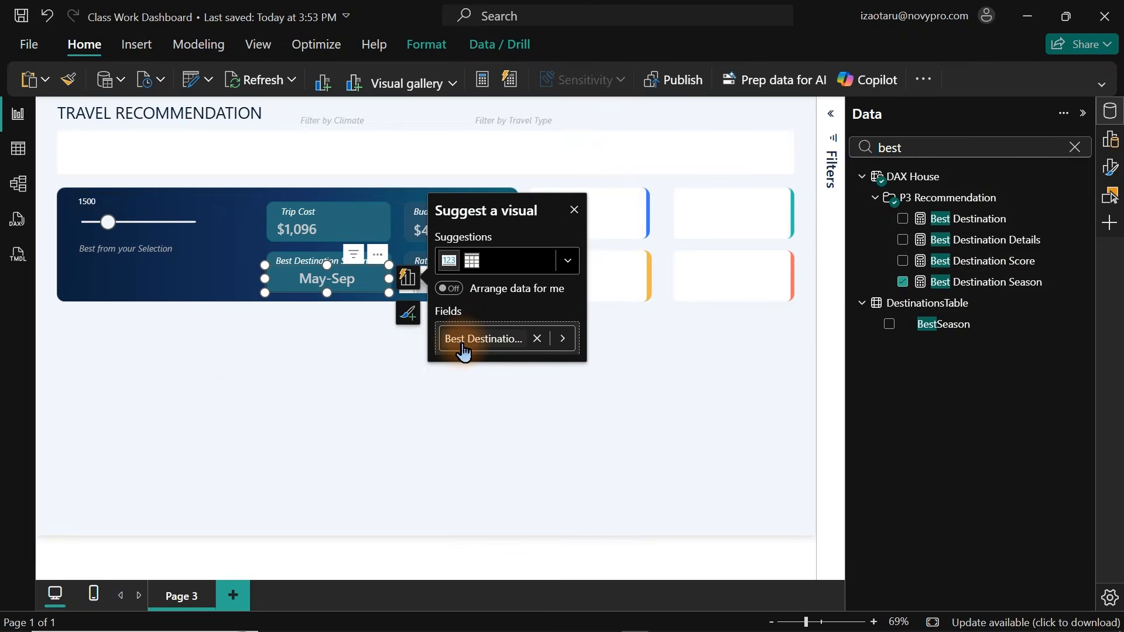
{"action": "left_click", "coordinate": [464, 352]}
{"action": "left_click", "coordinate": [572, 439]}
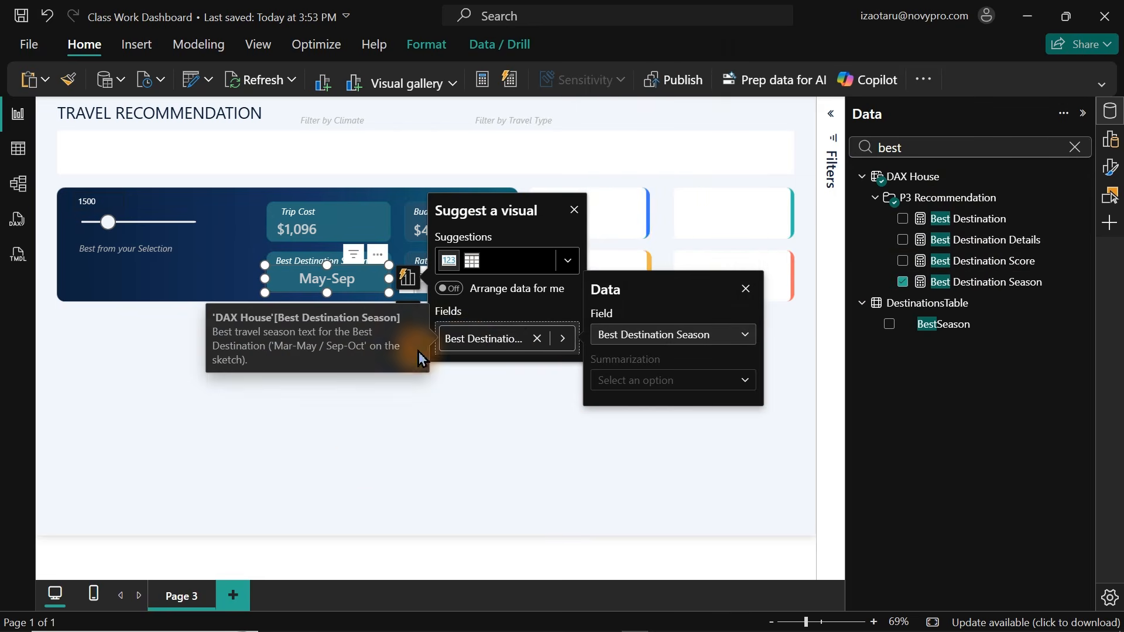
{"action": "left_click", "coordinate": [363, 464]}
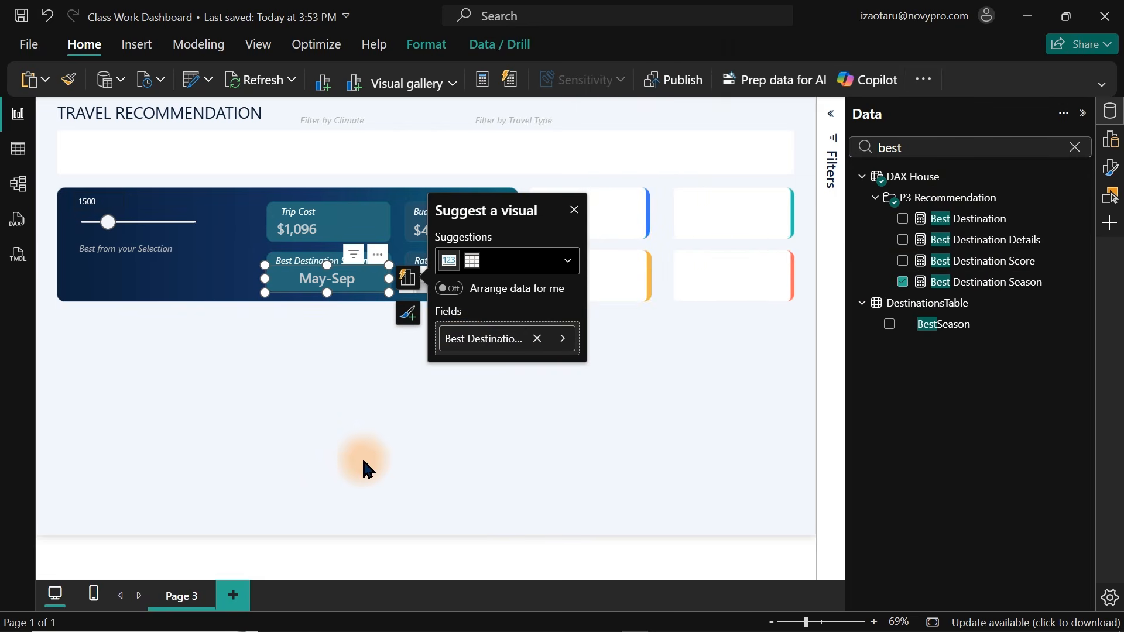
{"action": "left_click", "coordinate": [574, 212]}
Select the card in the Rating Score box and start a new measure named Rating Score.
{"action": "left_click", "coordinate": [439, 290]}
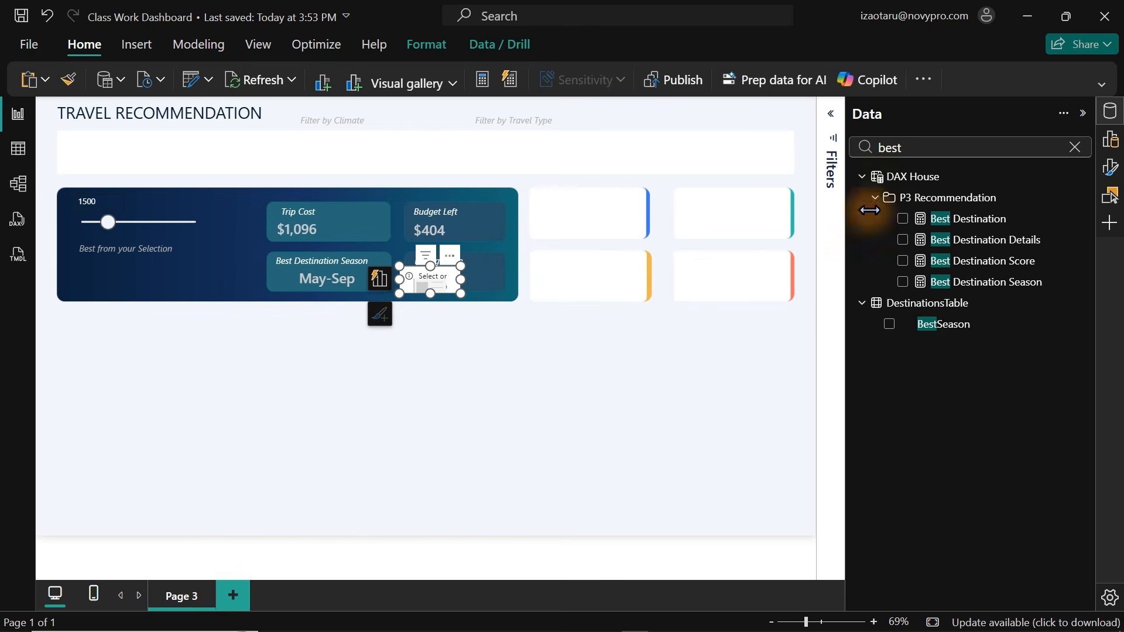
{"action": "double_click", "coordinate": [924, 148]}
{"action": "type", "text": "rati"}
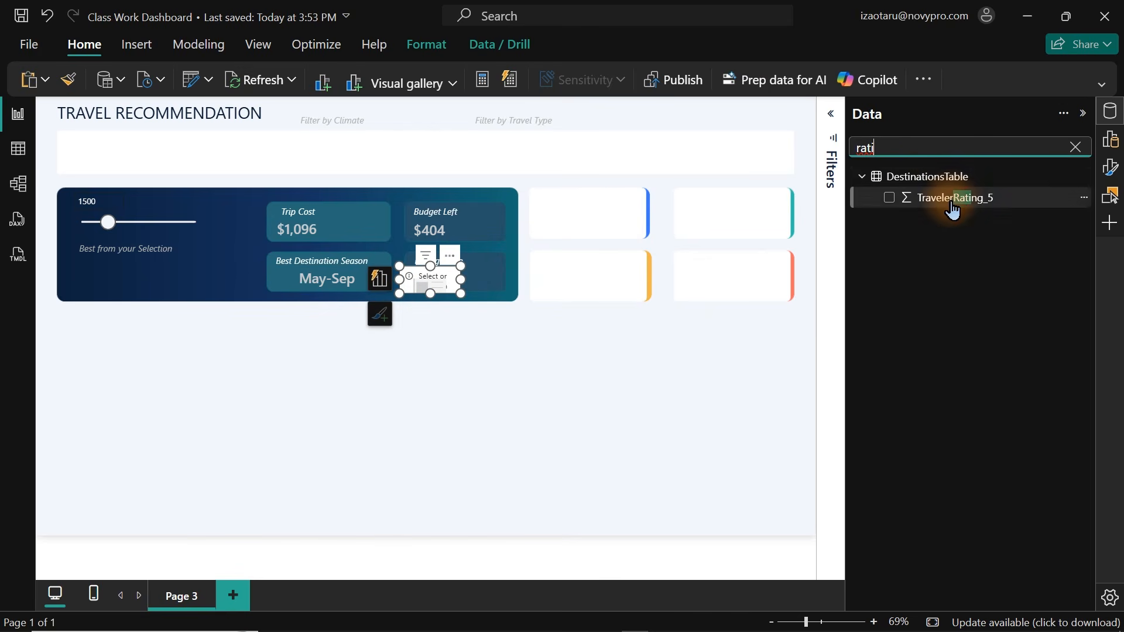
{"action": "key", "text": "BackSpace"}
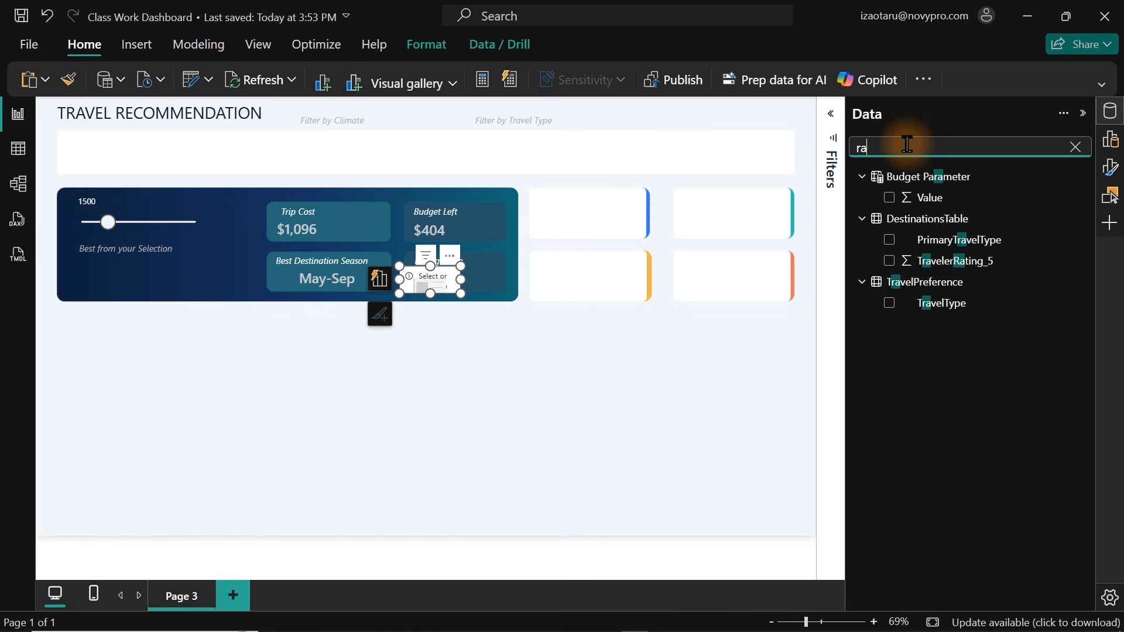
{"action": "key", "text": "BackSpace"}
{"action": "key", "text": "BackSpace"}
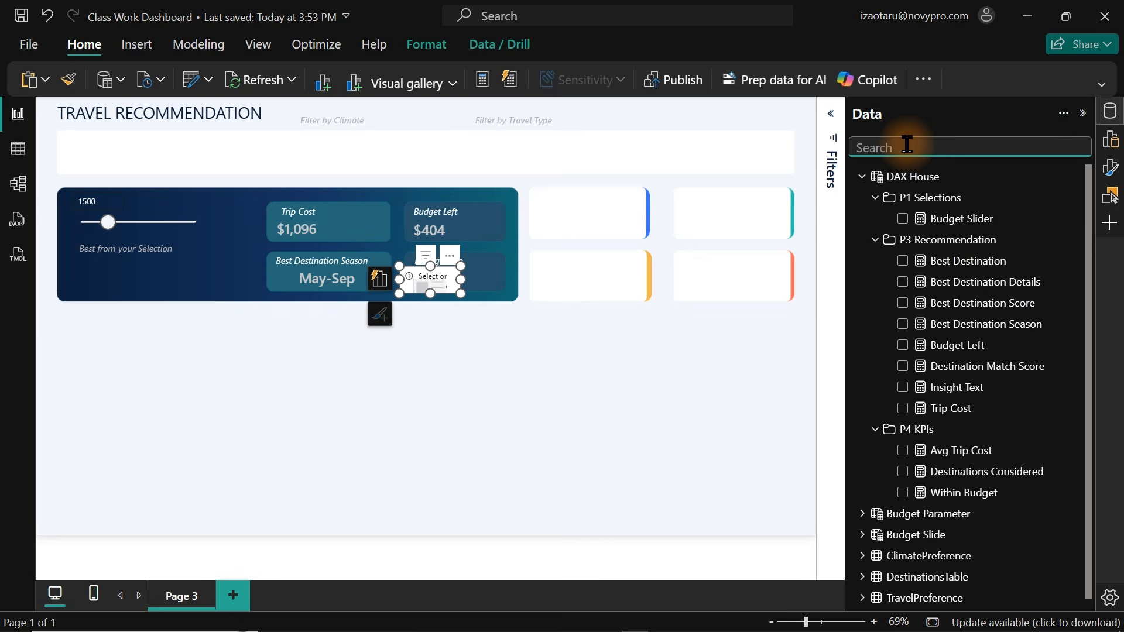
{"action": "right_click", "coordinate": [969, 291]}
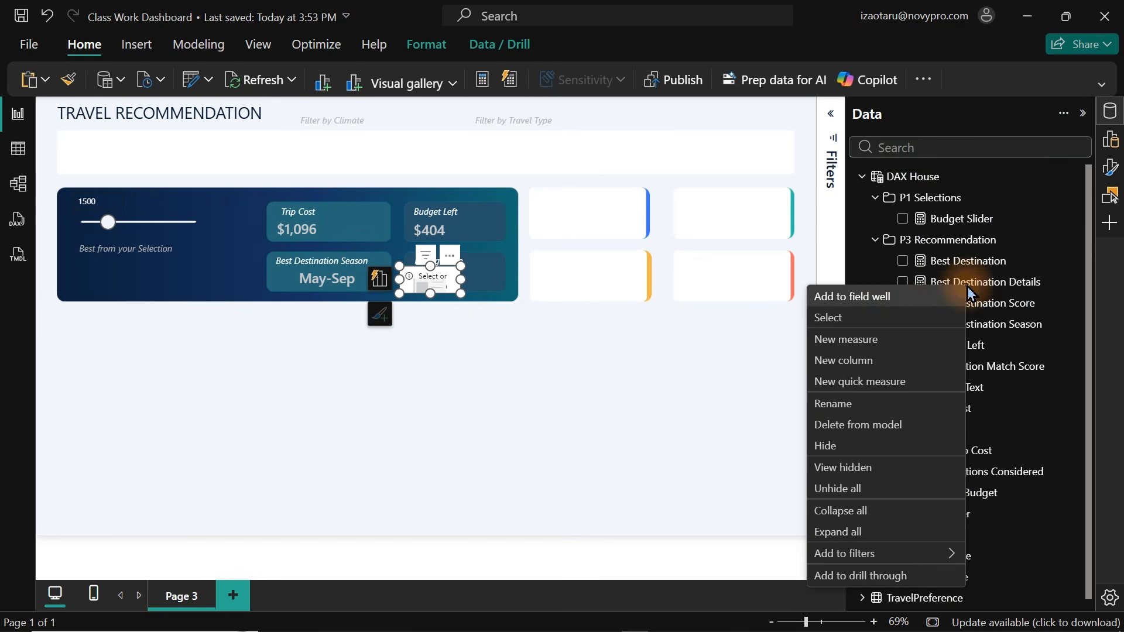
{"action": "key", "text": "Escape"}
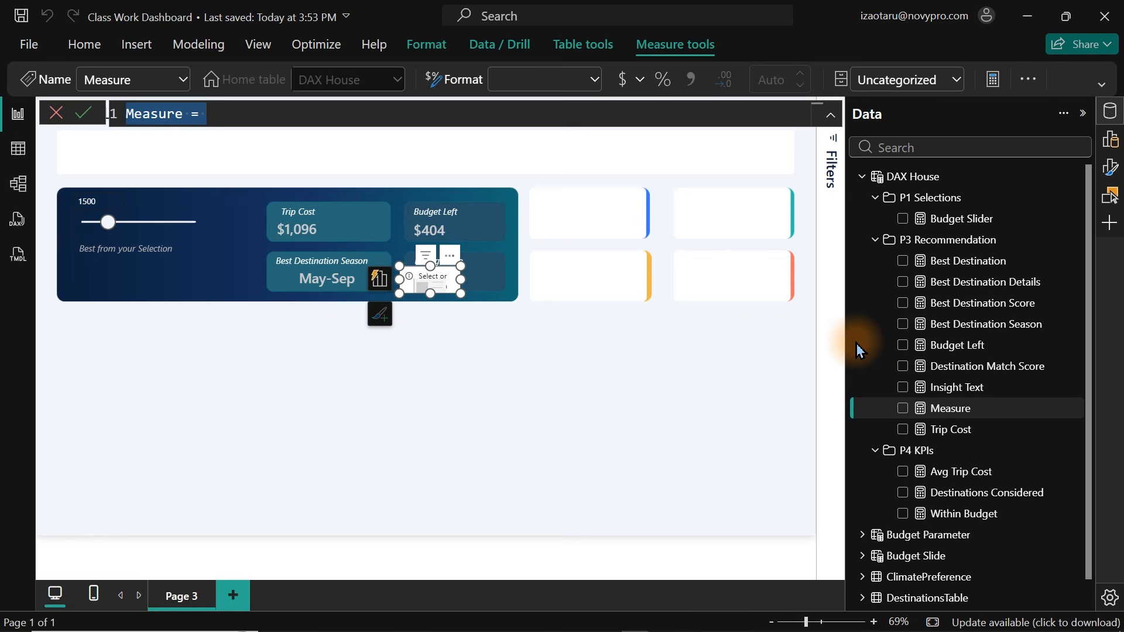
{"action": "type", "text": "Rating Sco"}
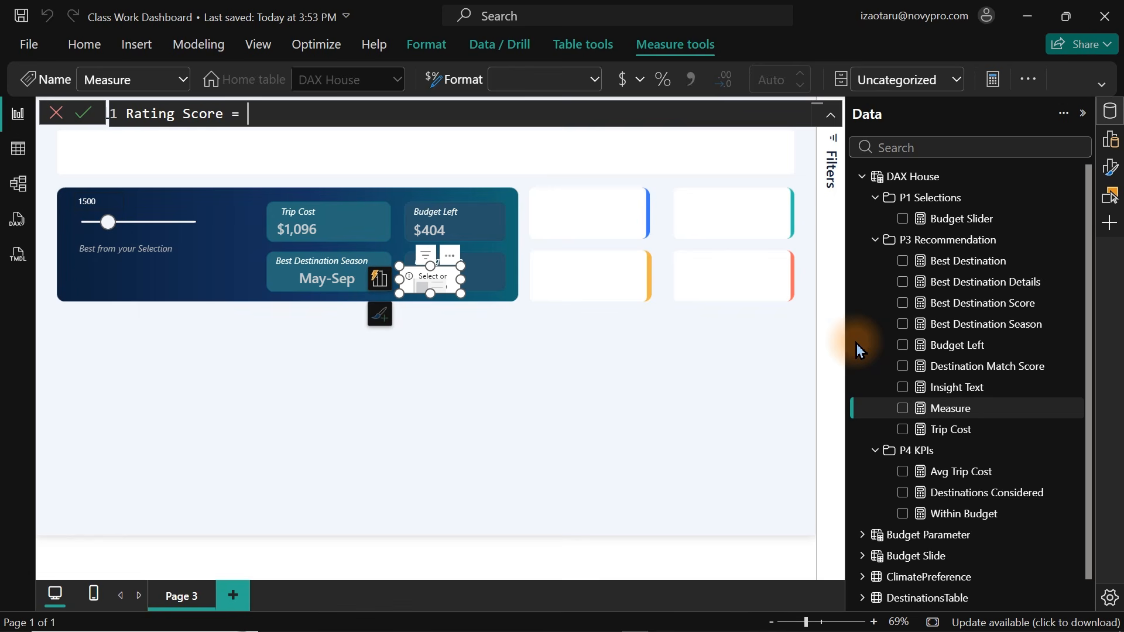
Define Rating Score as DIVIDE(MAX(DestinationsTable[TravelerRating_5]), 5) * 100, format the code and commit the measure.
{"action": "key", "text": "shift+Return"}
{"action": "type", "text": "div"}
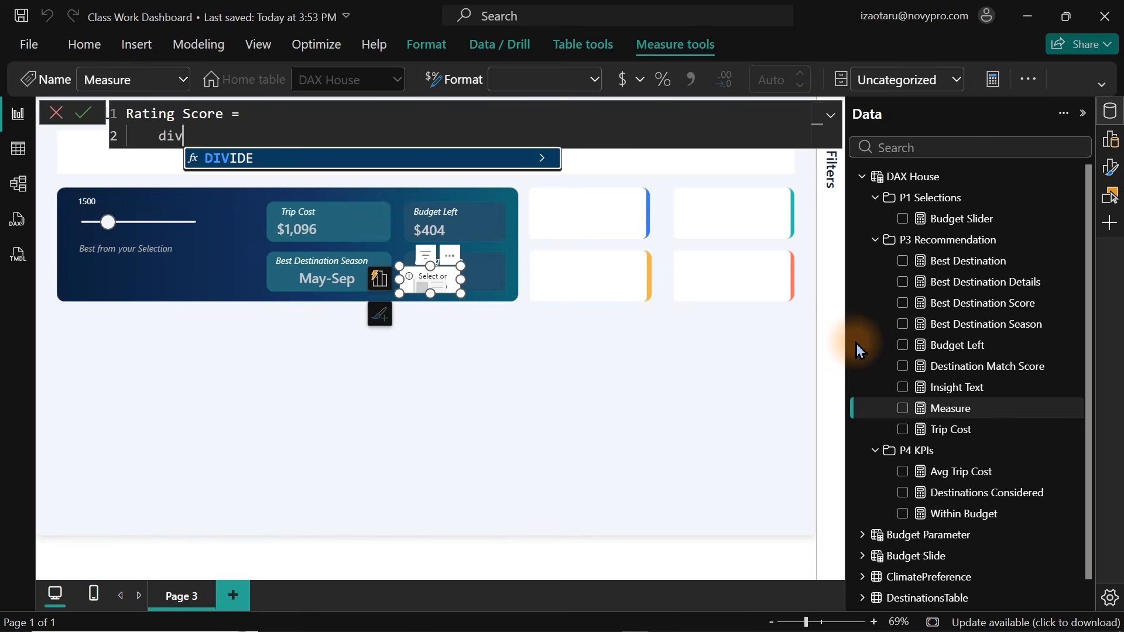
{"action": "key", "text": "Tab"}
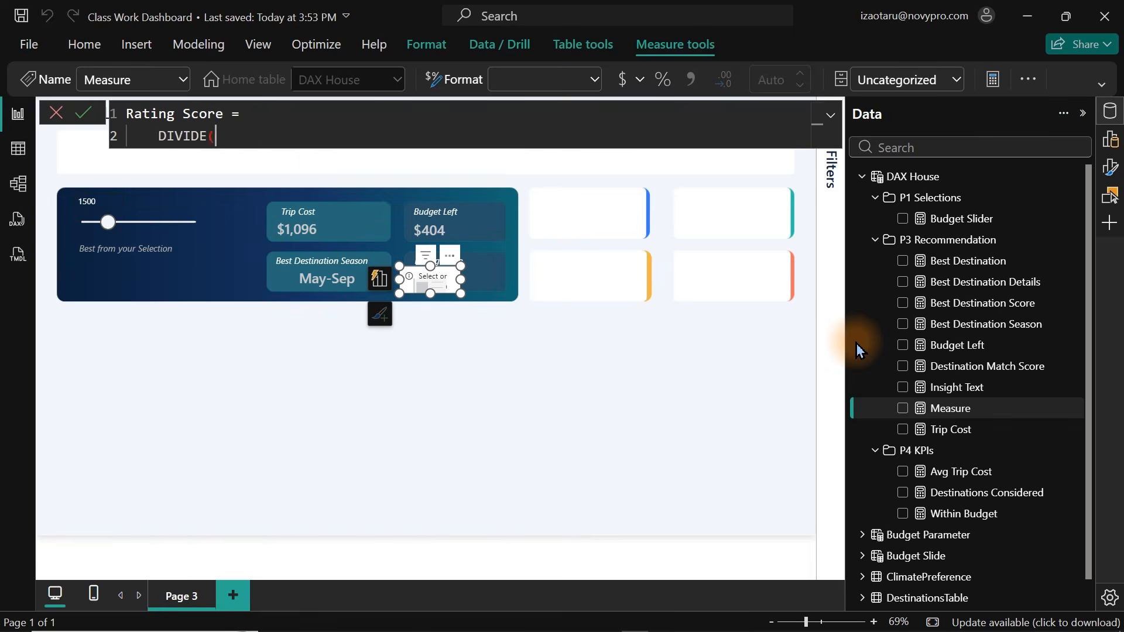
{"action": "type", "text": "("}
{"action": "key", "text": "shift+Return"}
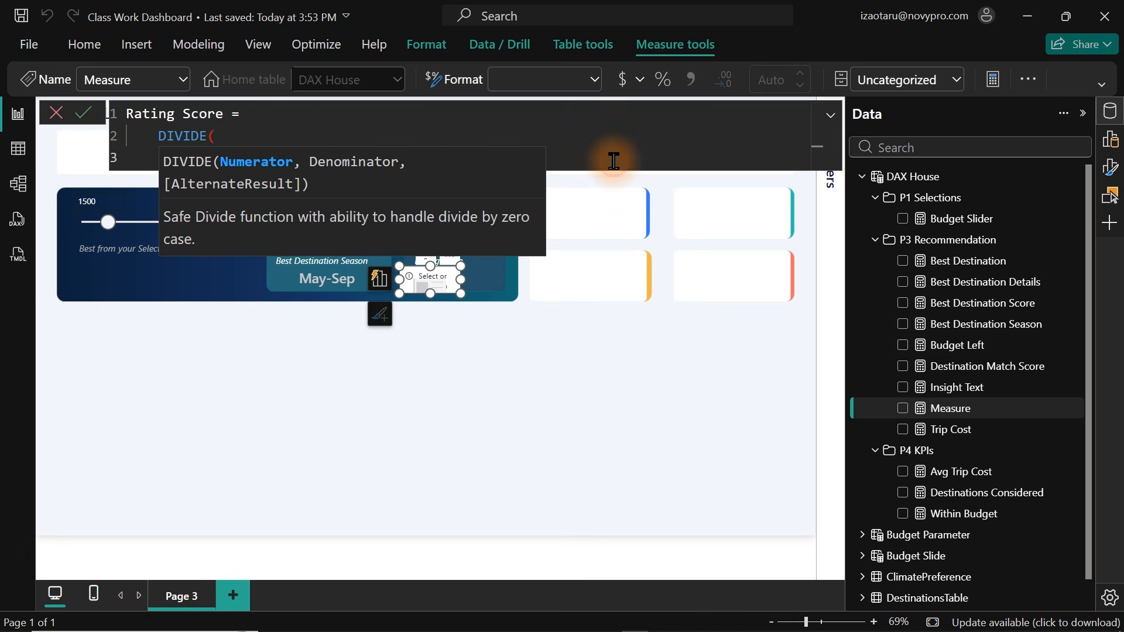
{"action": "key", "text": "Escape"}
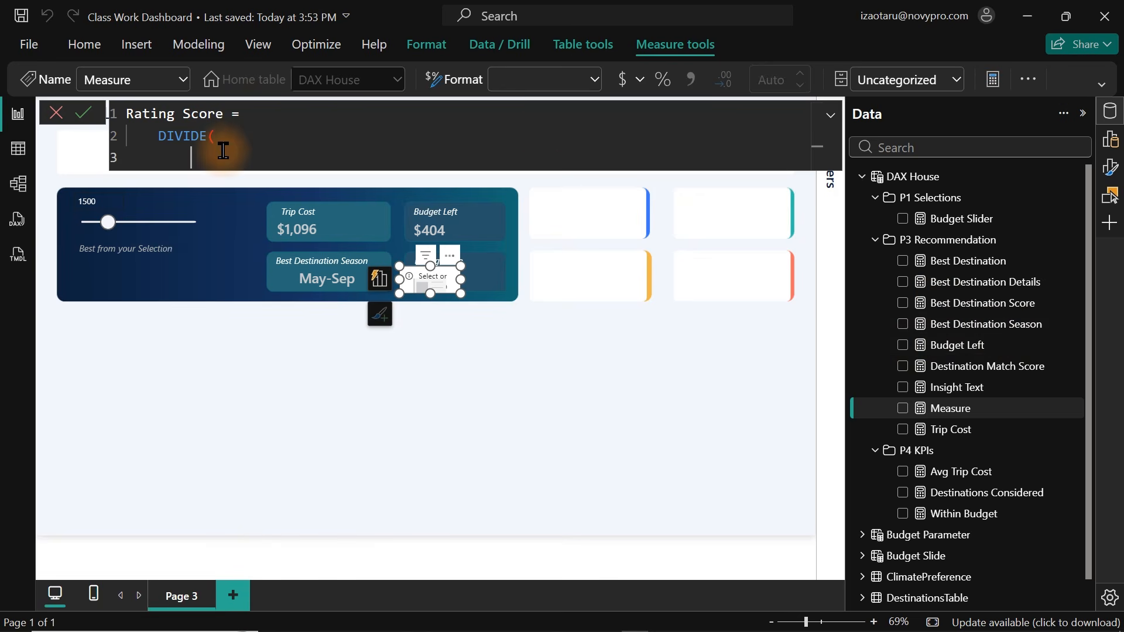
{"action": "type", "text": "max"}
{"action": "key", "text": "Tab"}
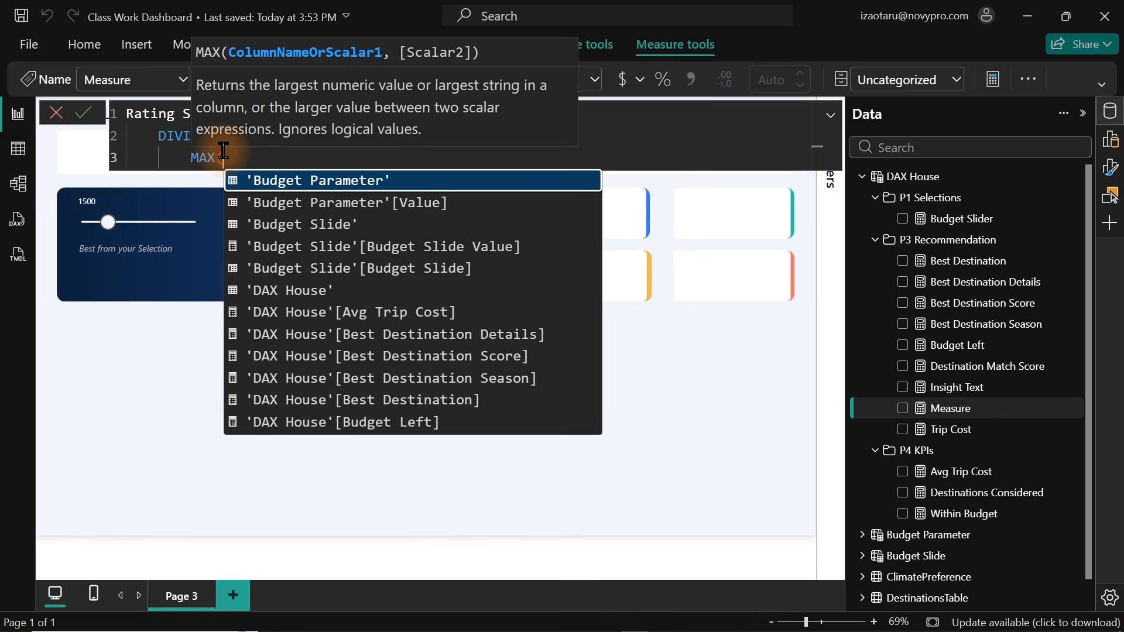
{"action": "type", "text": "trave"}
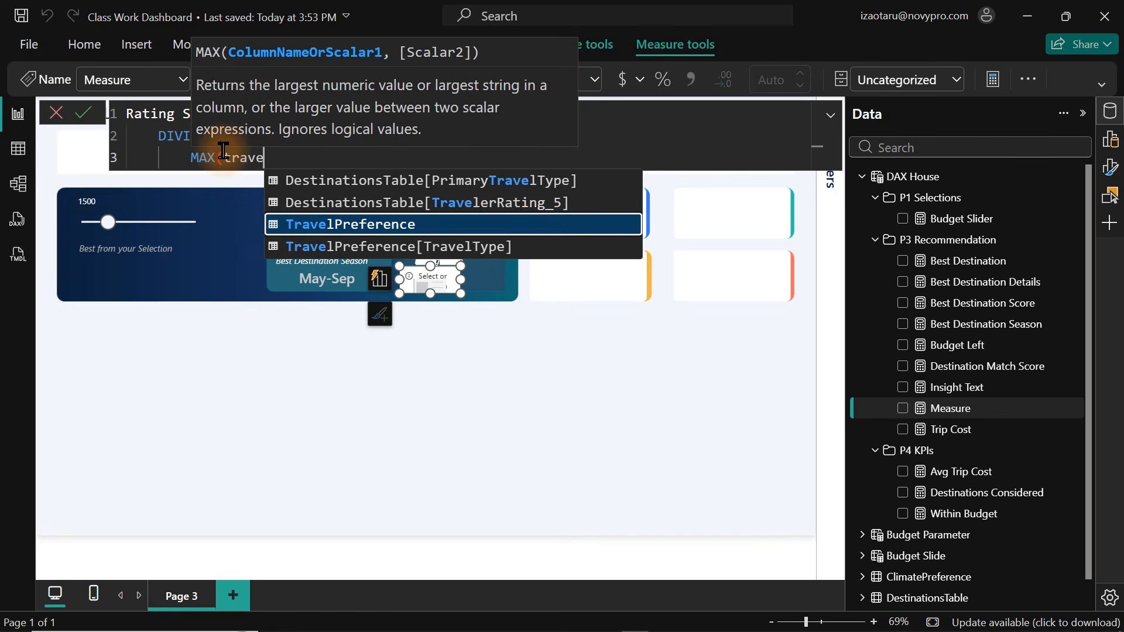
{"action": "key", "text": "Up"}
{"action": "key", "text": "Tab"}
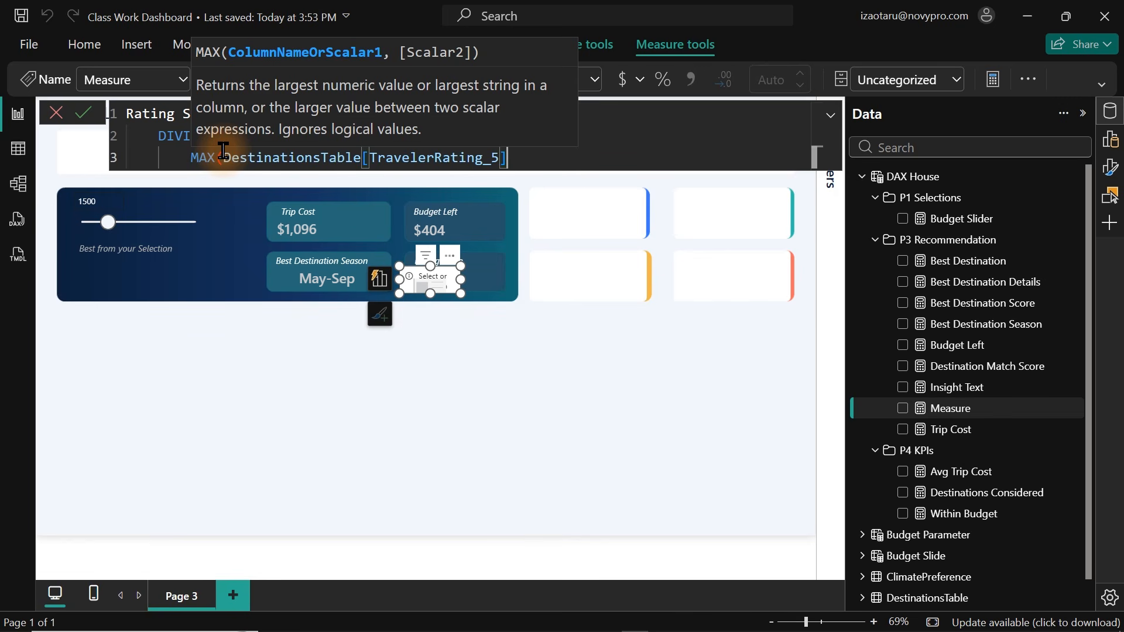
{"action": "type", "text": ")"}
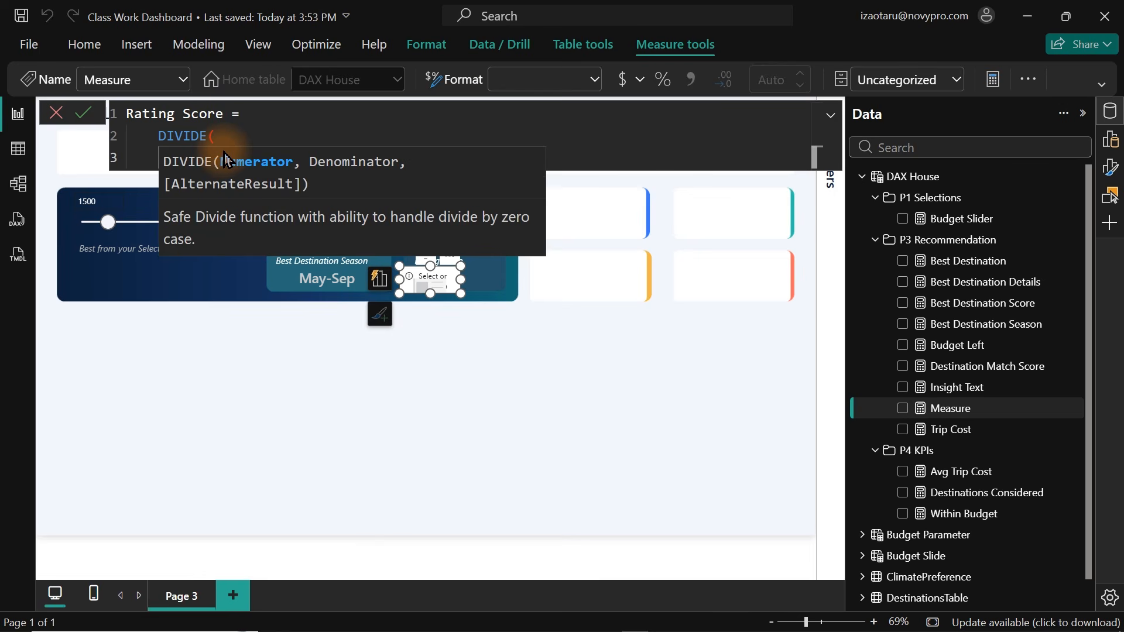
{"action": "type", "text": ","}
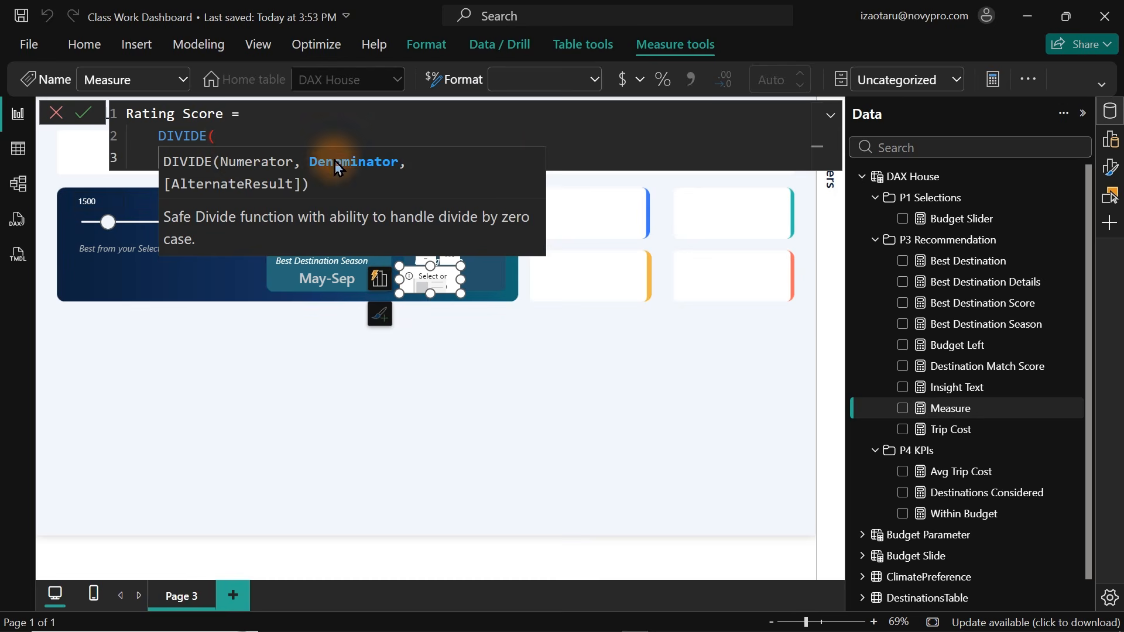
{"action": "left_click", "coordinate": [590, 144]}
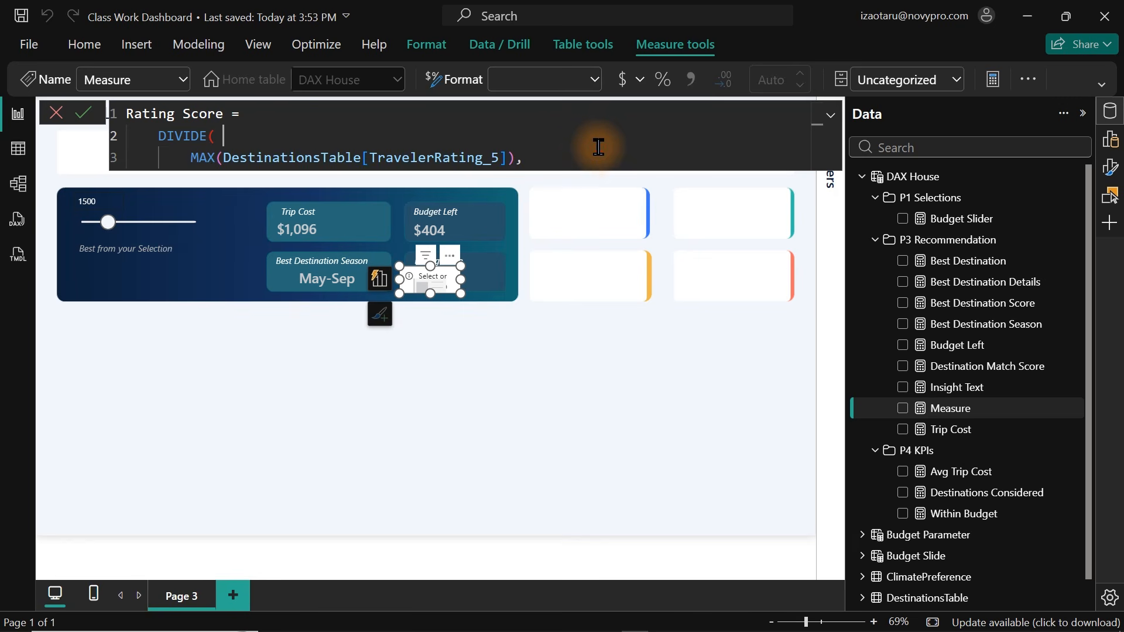
{"action": "left_click", "coordinate": [554, 159]}
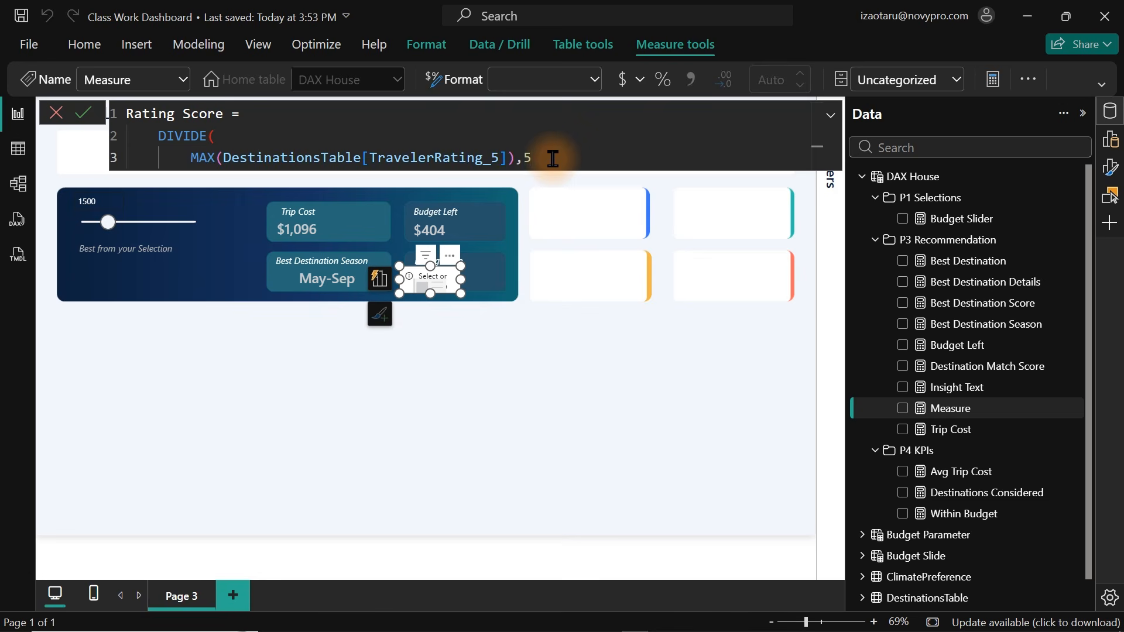
{"action": "type", "text": "5)*100"}
{"action": "left_click", "coordinate": [507, 158]}
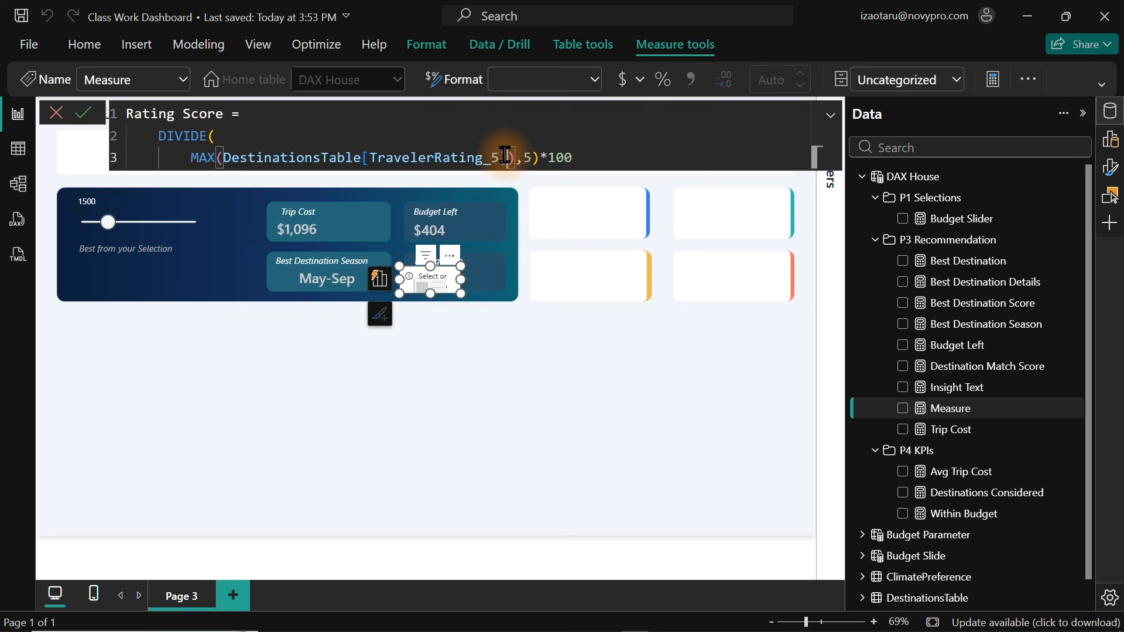
{"action": "left_click", "coordinate": [543, 157]}
{"action": "key", "text": "shift+alt+f"}
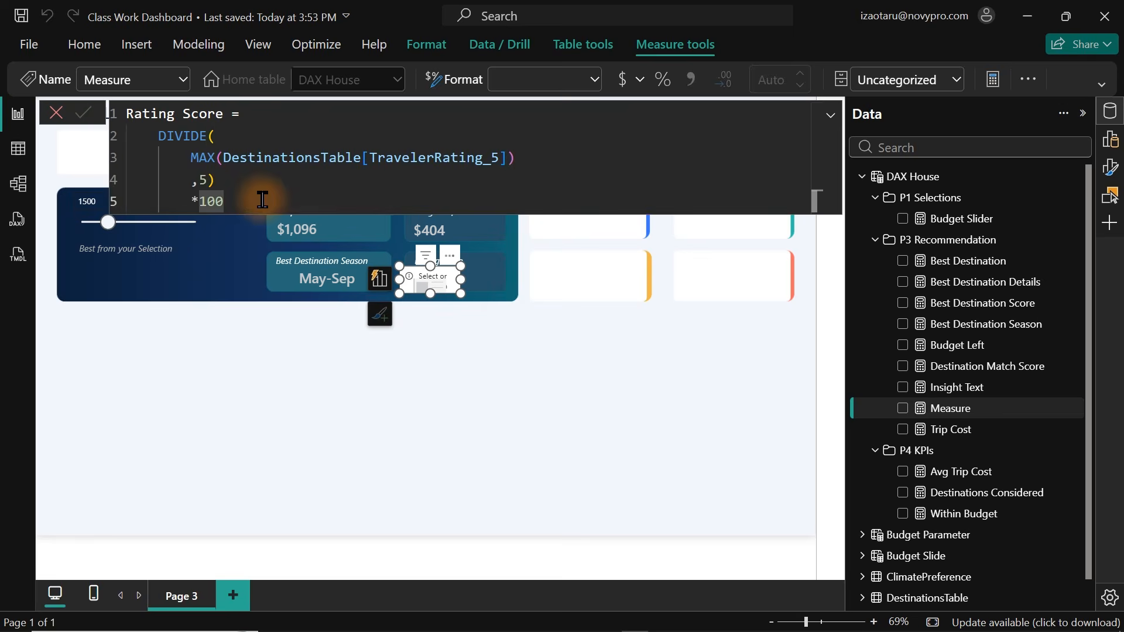
{"action": "key", "text": "Return"}
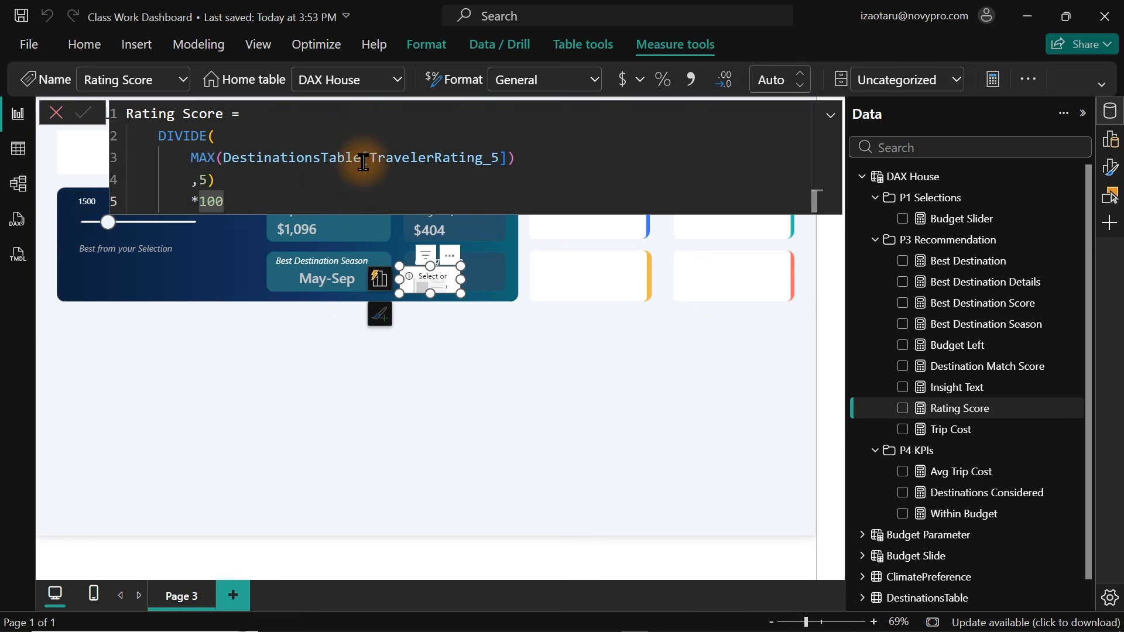
Add the Rating Score measure to the card in the Rating Score box.
{"action": "left_click", "coordinate": [902, 409]}
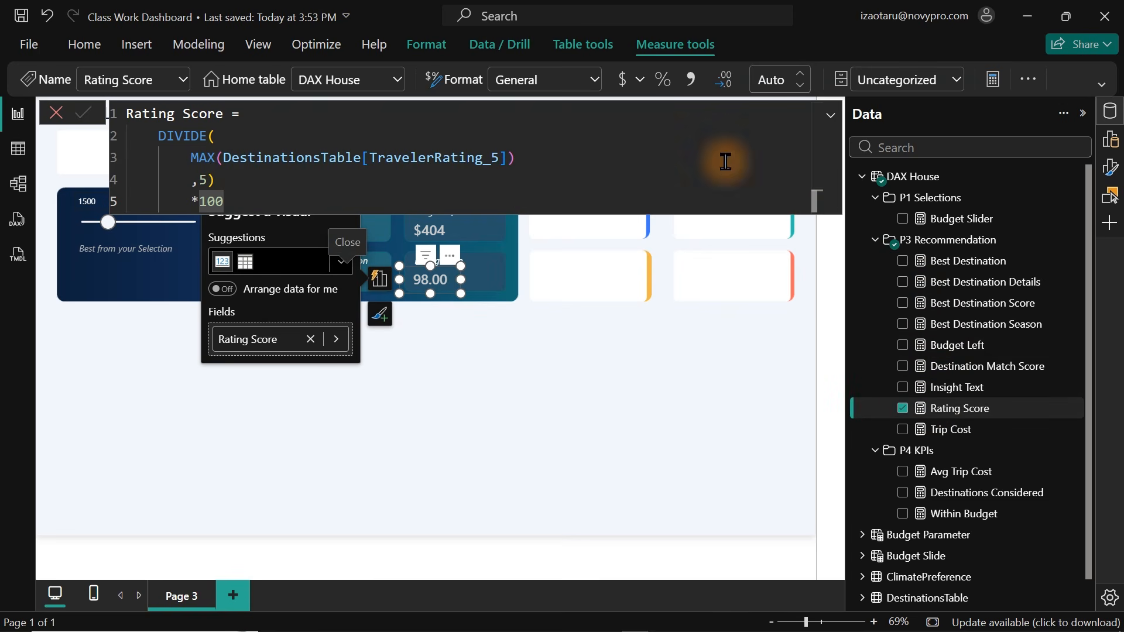
{"action": "left_click", "coordinate": [501, 386]}
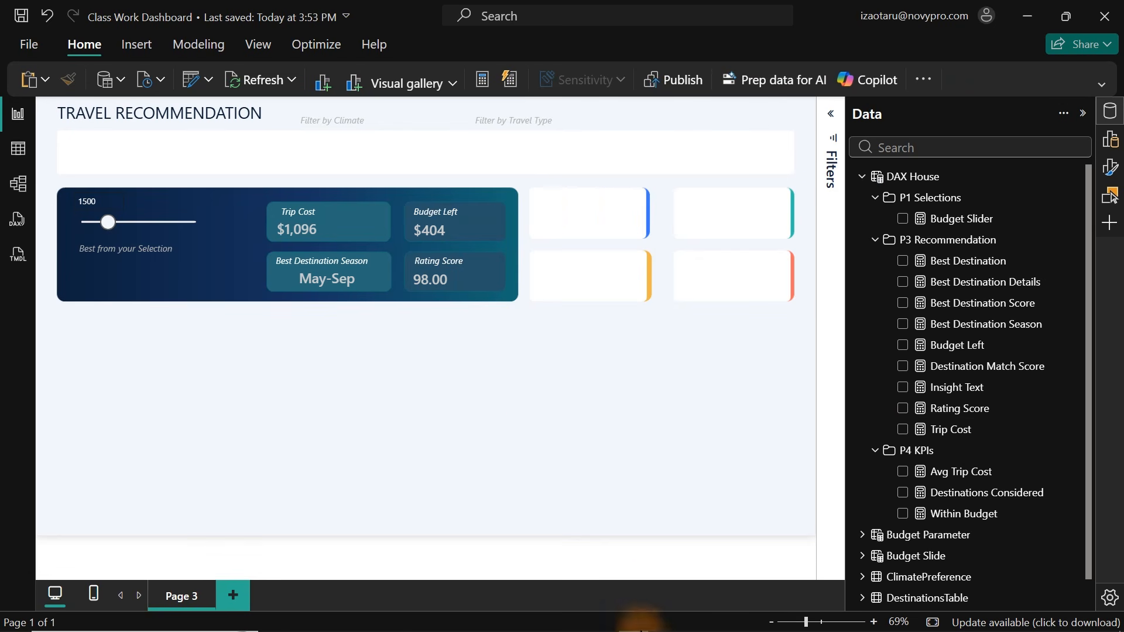
Switch to OneNote to review the dashboard sketch, then return to Power BI.
{"action": "mouse_move", "coordinate": [644, 626]}
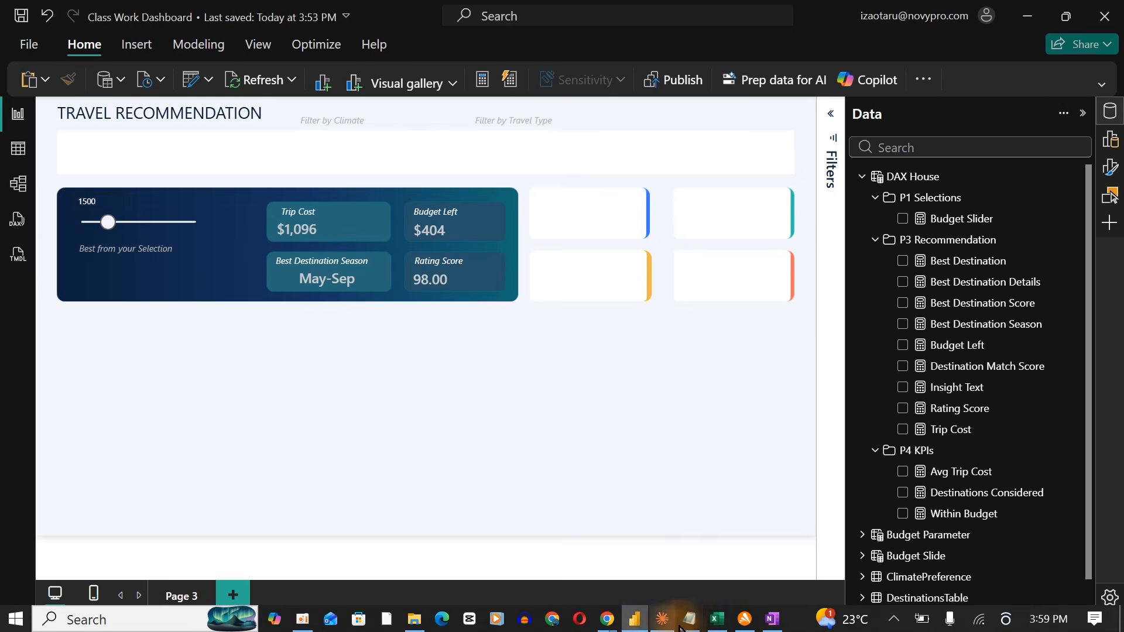
{"action": "left_click", "coordinate": [773, 623]}
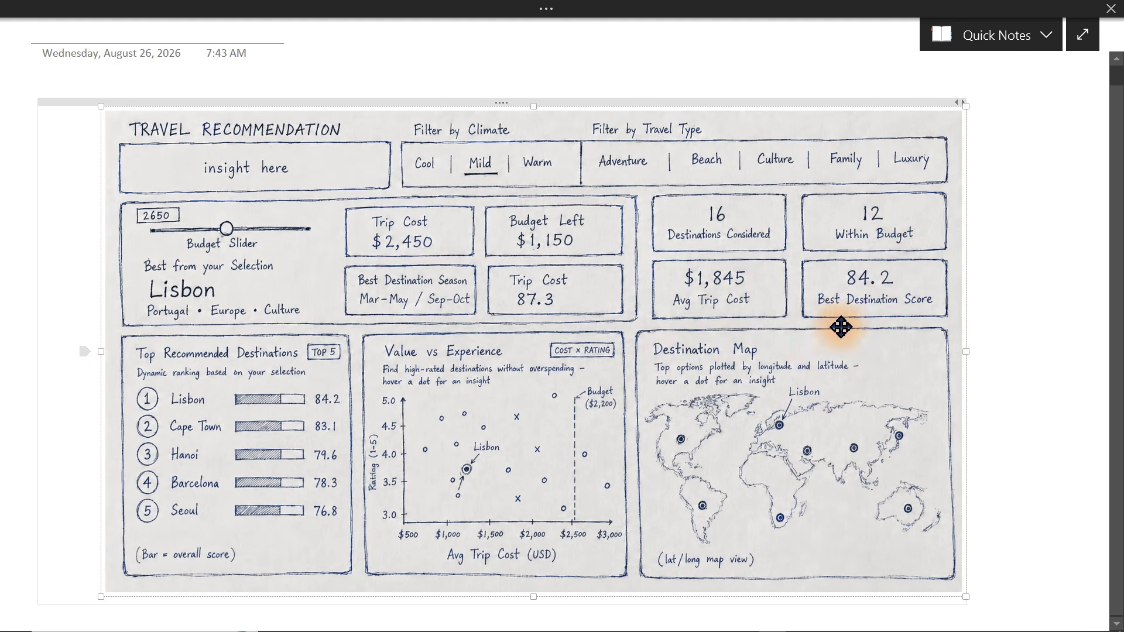
{"action": "mouse_move", "coordinate": [703, 624]}
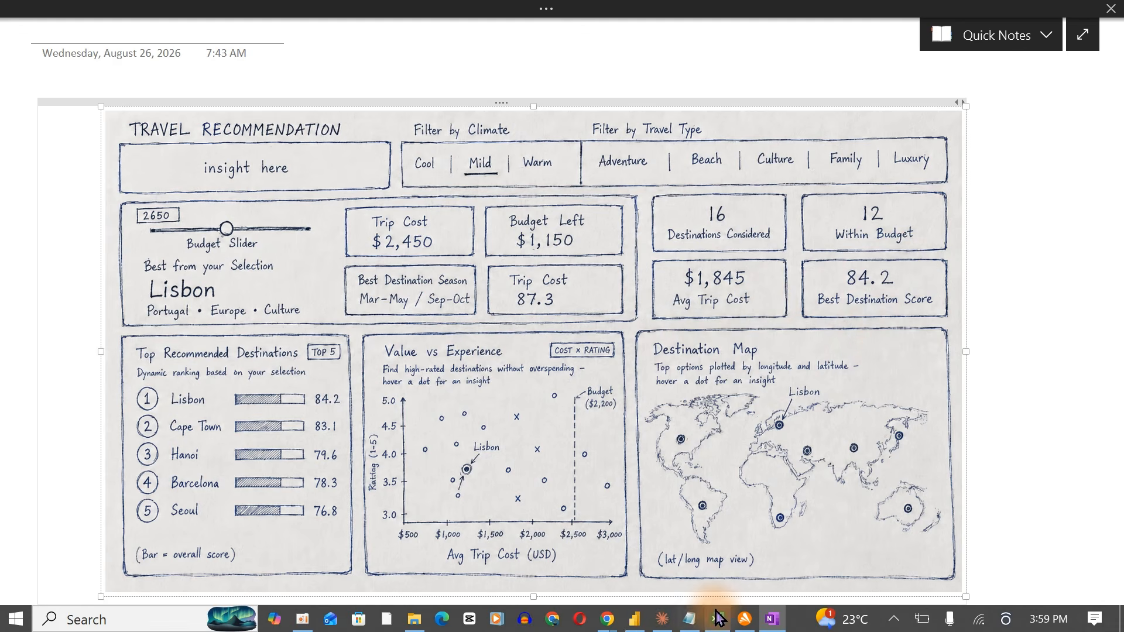
{"action": "left_click", "coordinate": [637, 620]}
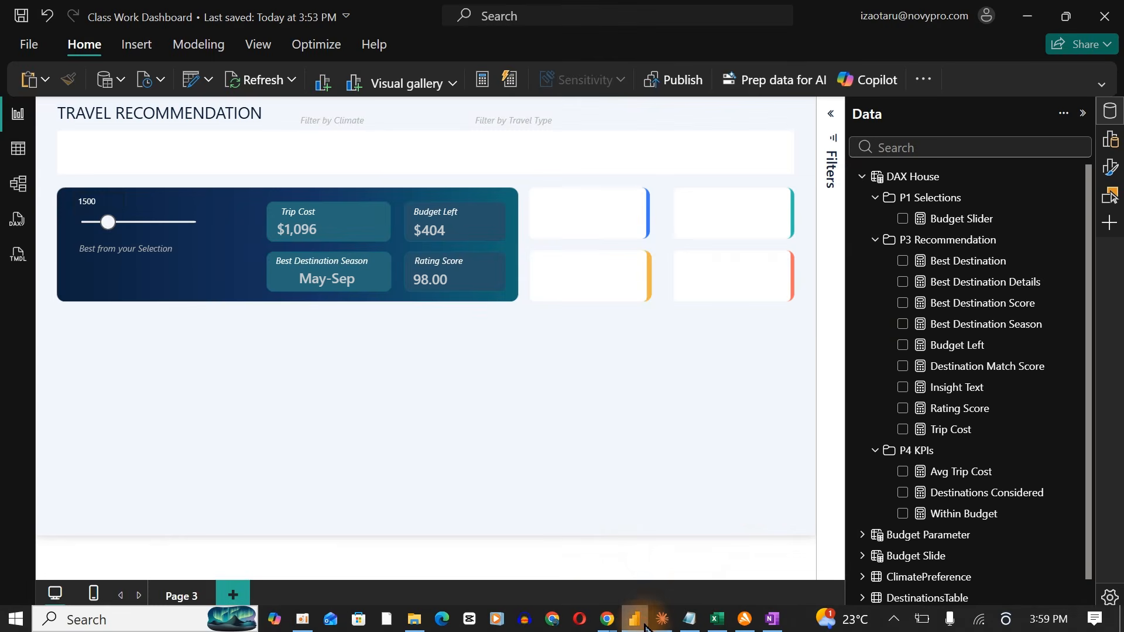
Create a card visual showing the Destinations Considered measure, found by searching the data fields for dest, and open its formatting options.
{"action": "left_click", "coordinate": [972, 147]}
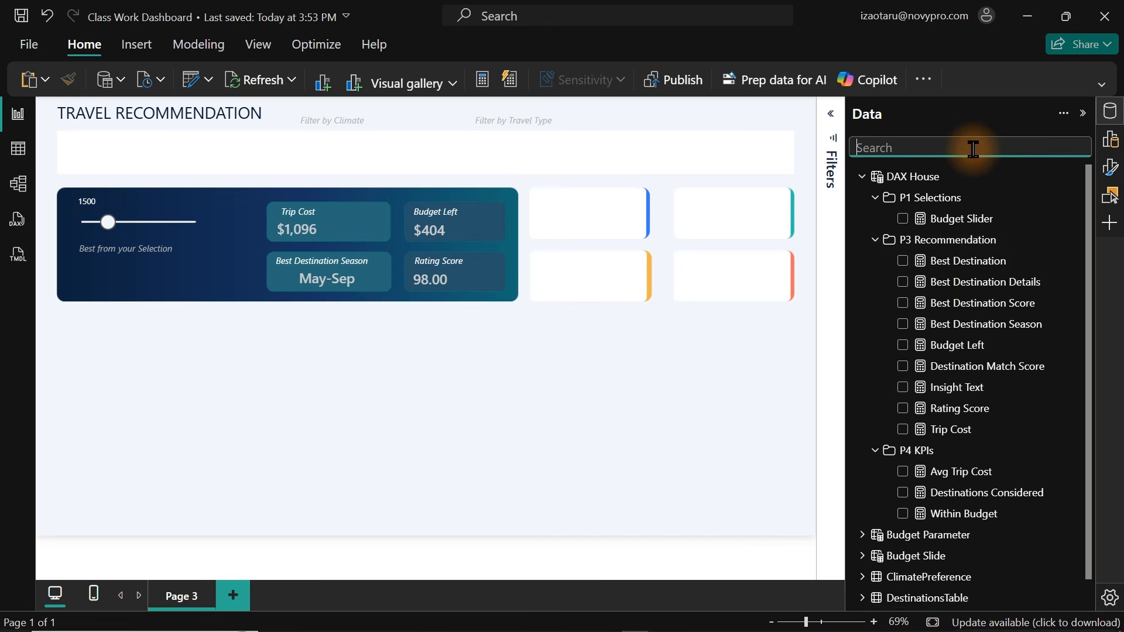
{"action": "type", "text": "dest"}
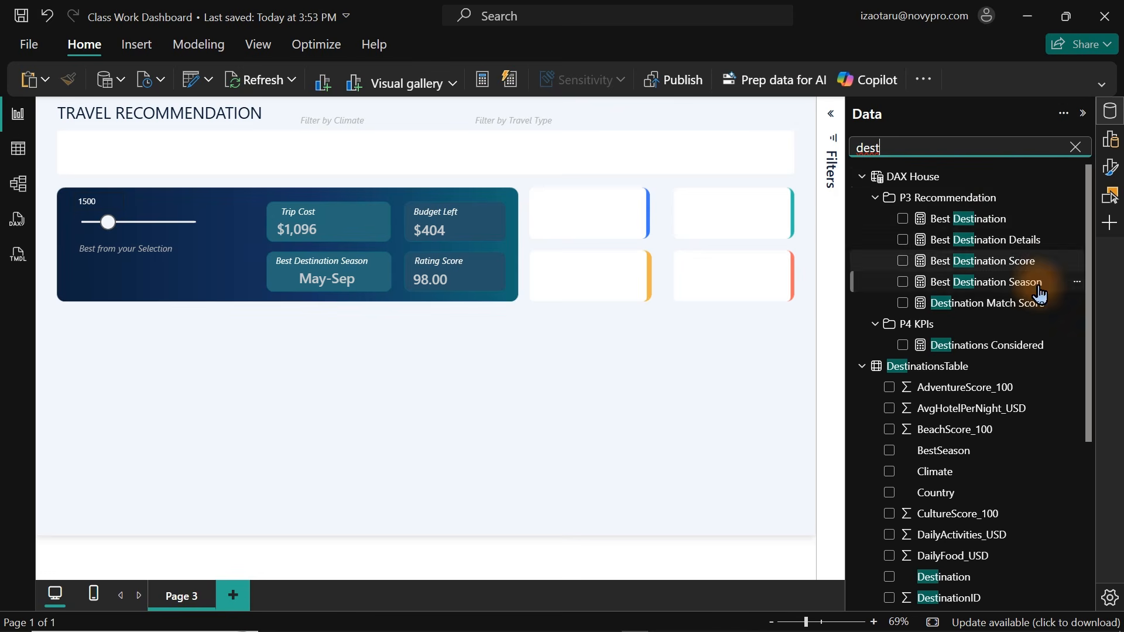
{"action": "left_click", "coordinate": [903, 346]}
{"action": "left_click", "coordinate": [1111, 111]}
{"action": "left_click", "coordinate": [1111, 171]}
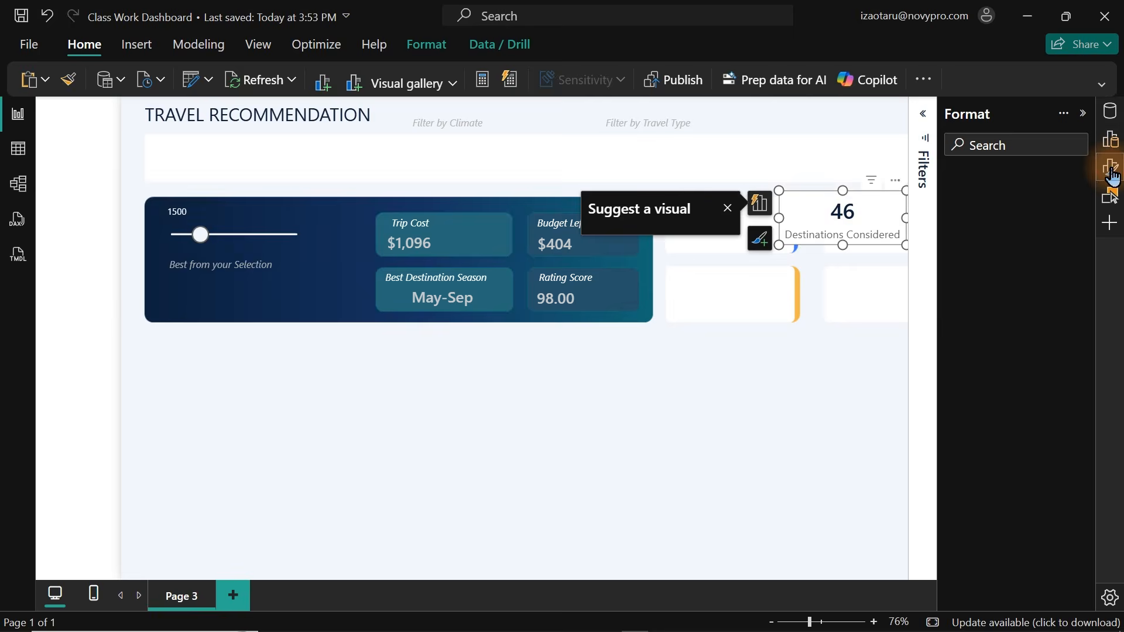
Set the card's callout value colour to a dark grey theme colour.
{"action": "left_click", "coordinate": [1045, 332]}
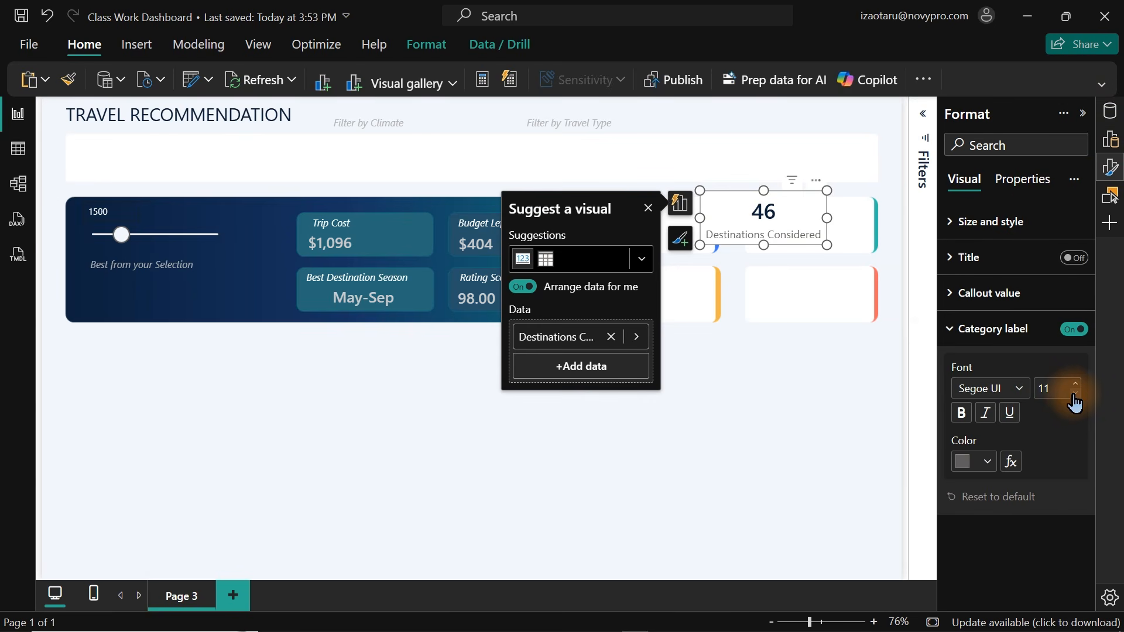
{"action": "left_click", "coordinate": [975, 331]}
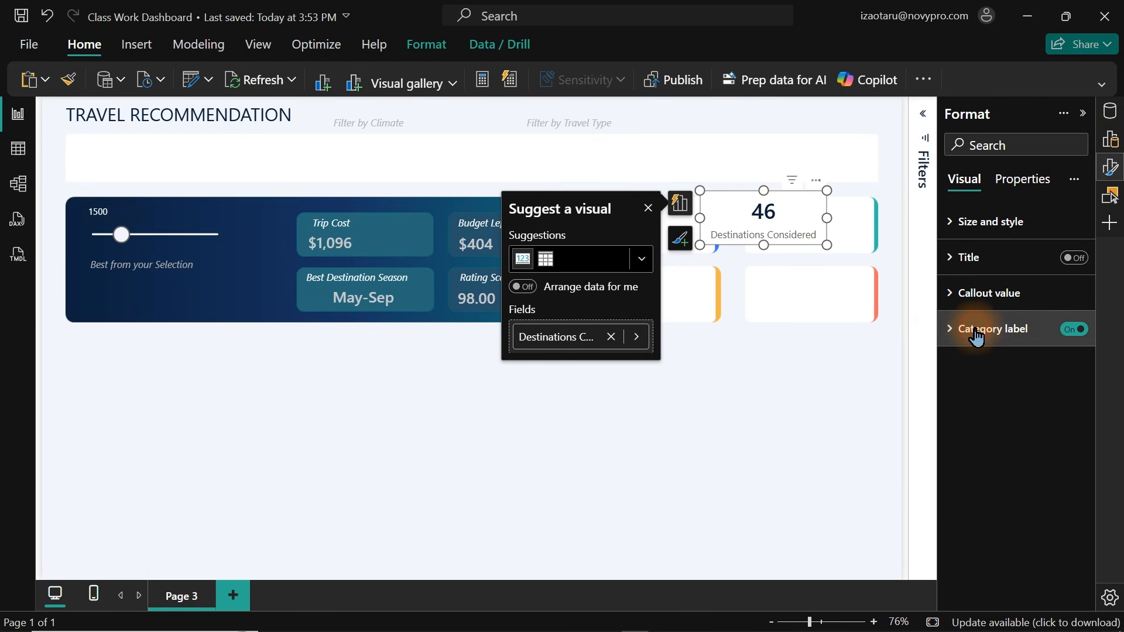
{"action": "left_click", "coordinate": [975, 294]}
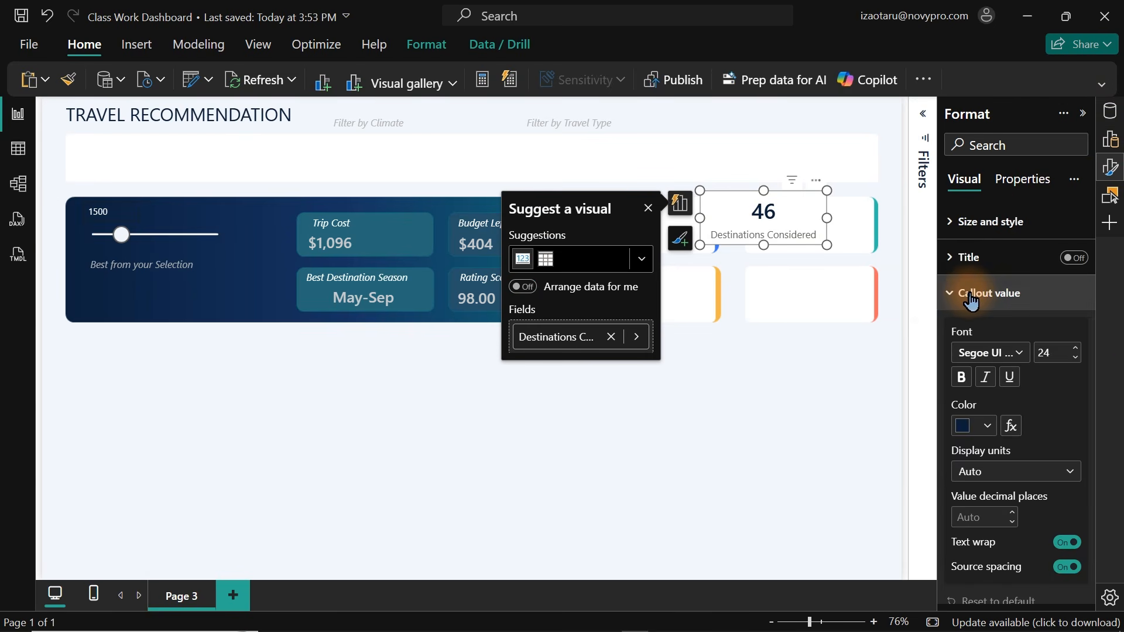
{"action": "left_click", "coordinate": [971, 436]}
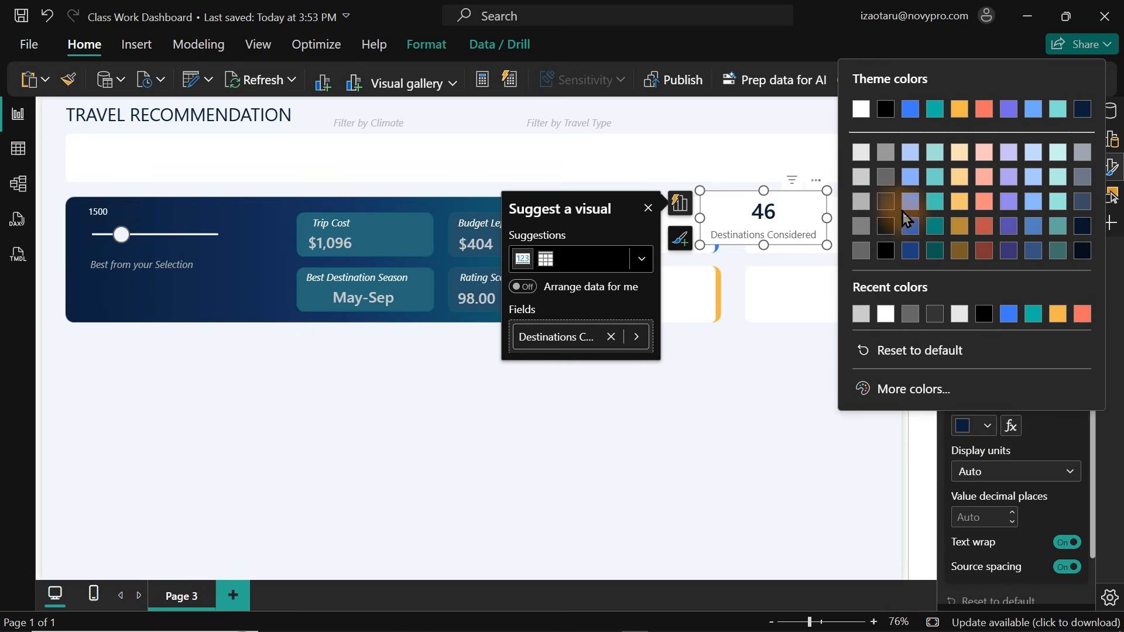
{"action": "left_click", "coordinate": [885, 202]}
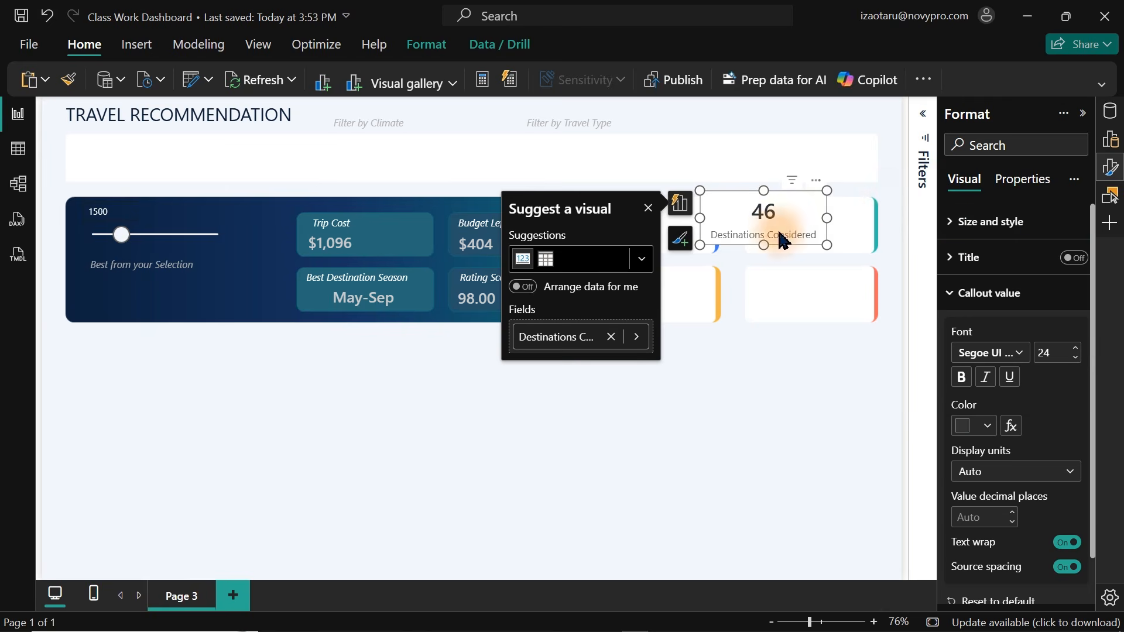
Move the Destinations Considered card into the upper-left white KPI box beside the banner.
{"action": "left_click_drag", "start_coordinate": [777, 212], "coordinate": [667, 231]}
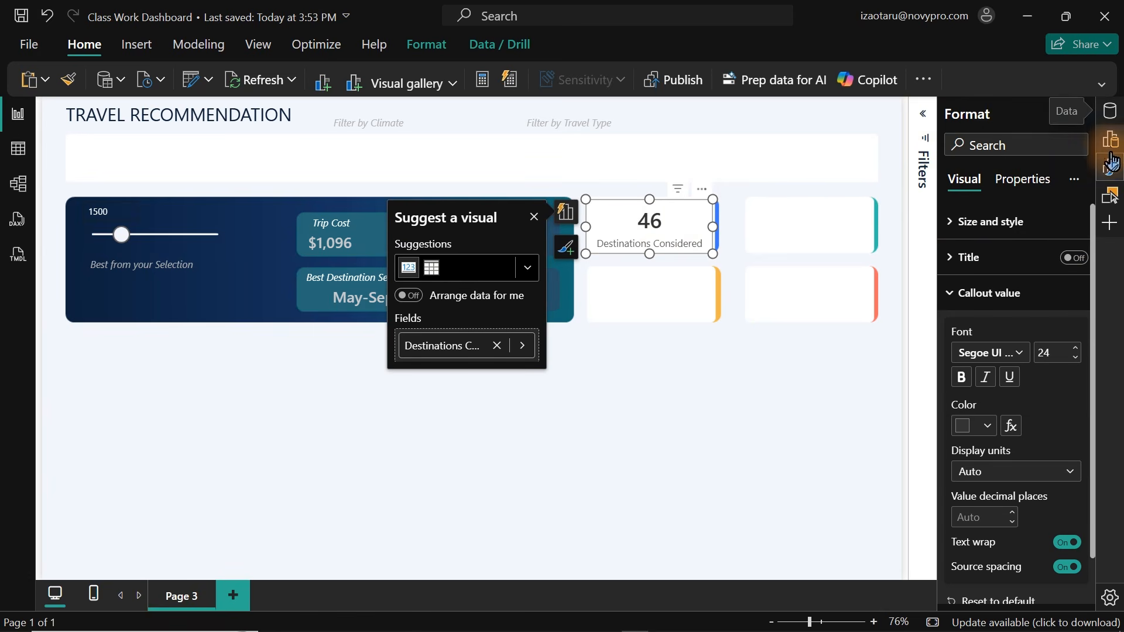
{"action": "left_click", "coordinate": [972, 234]}
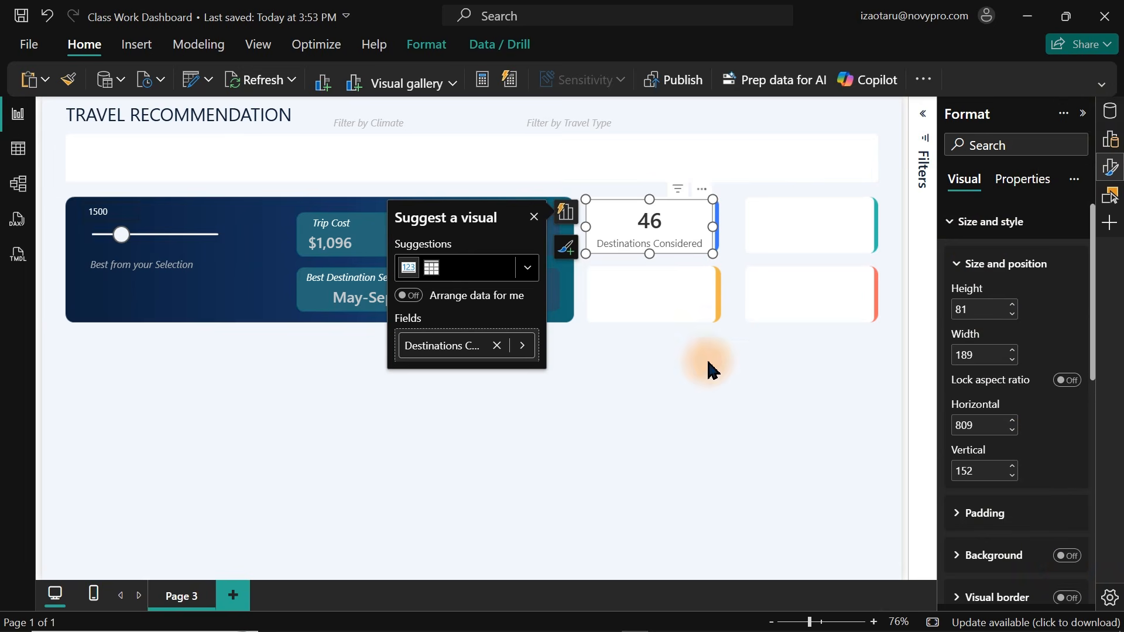
{"action": "left_click", "coordinate": [672, 293]}
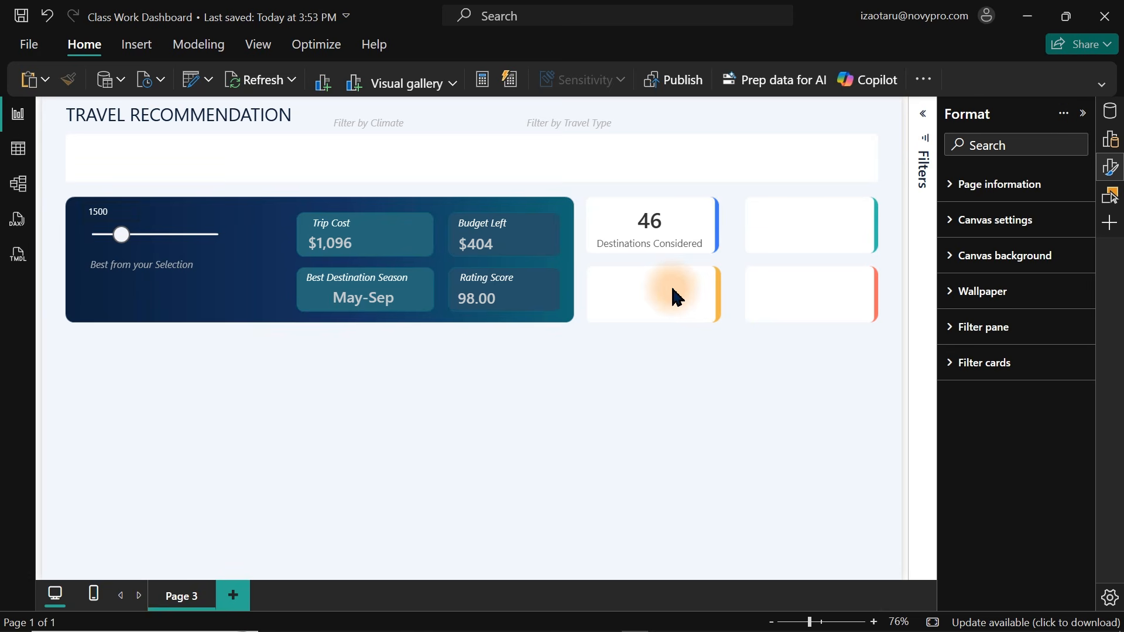
Paste copies of the card into the other three white KPI boxes.
{"action": "left_click", "coordinate": [659, 246]}
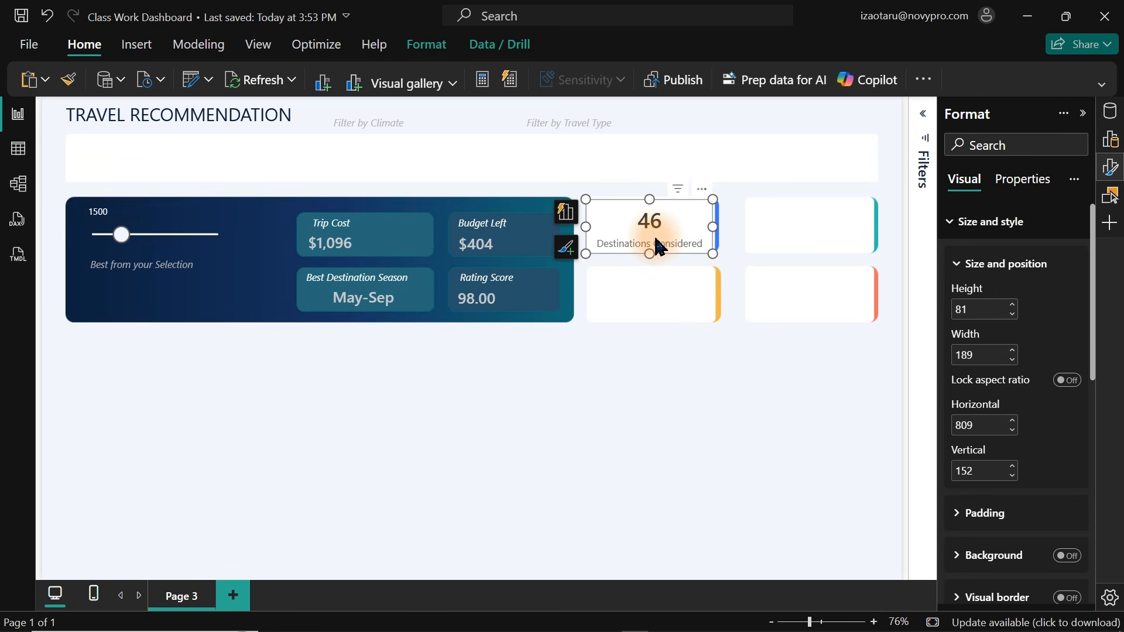
{"action": "key", "text": "ctrl+v"}
{"action": "left_click_drag", "start_coordinate": [660, 246], "coordinate": [810, 232]}
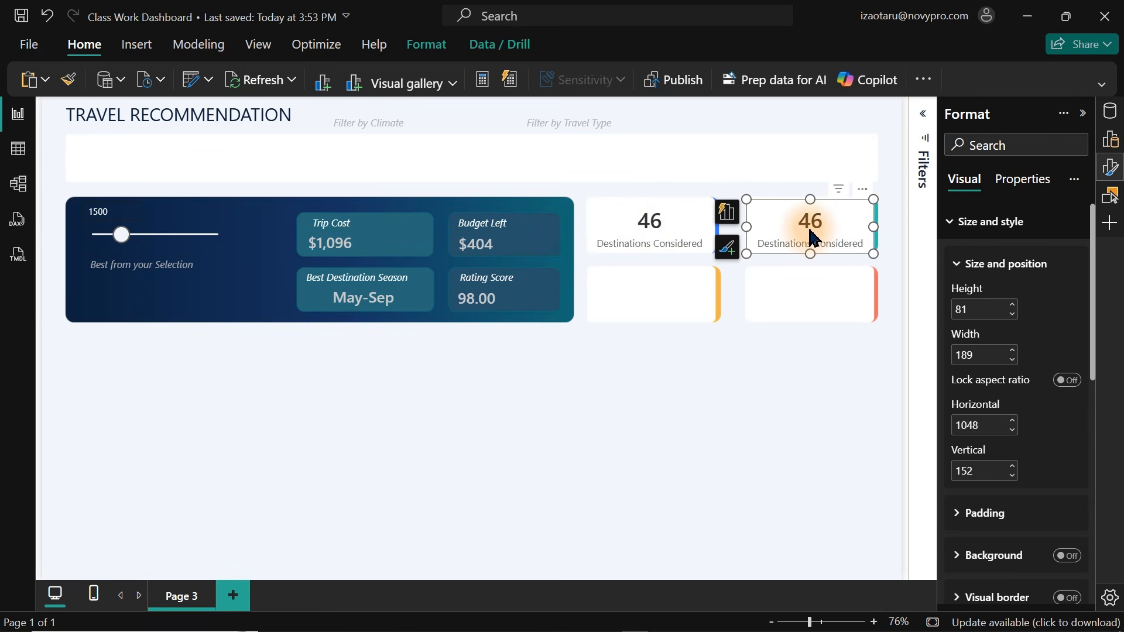
{"action": "key", "text": "ctrl+v"}
{"action": "left_click_drag", "start_coordinate": [810, 231], "coordinate": [651, 300]}
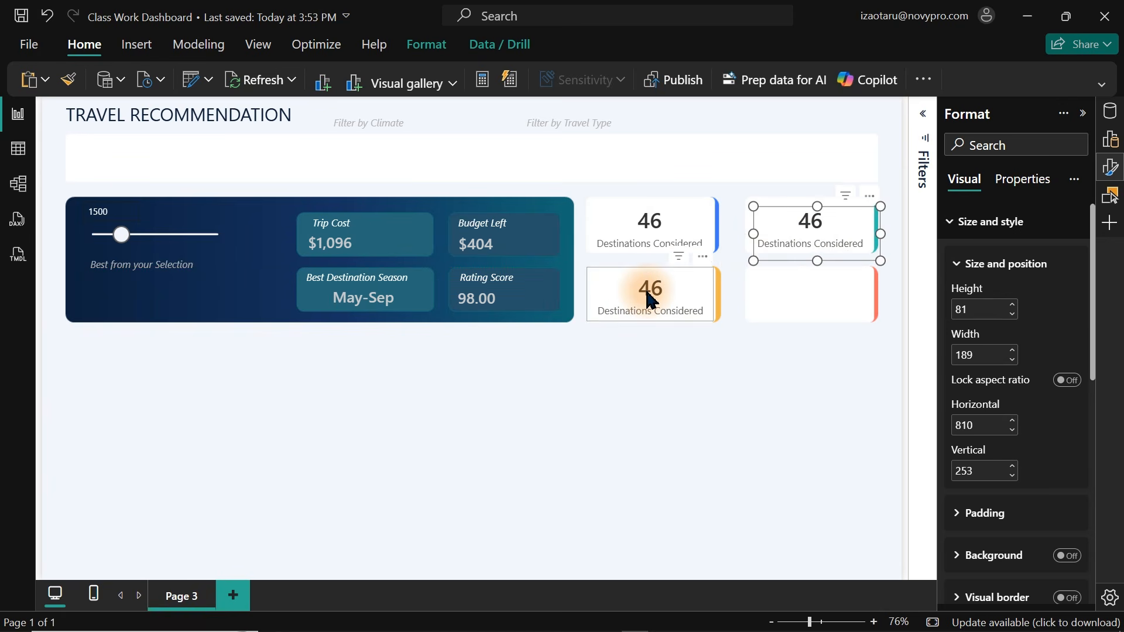
{"action": "key", "text": "ctrl+v"}
{"action": "left_click_drag", "start_coordinate": [808, 230], "coordinate": [799, 294]}
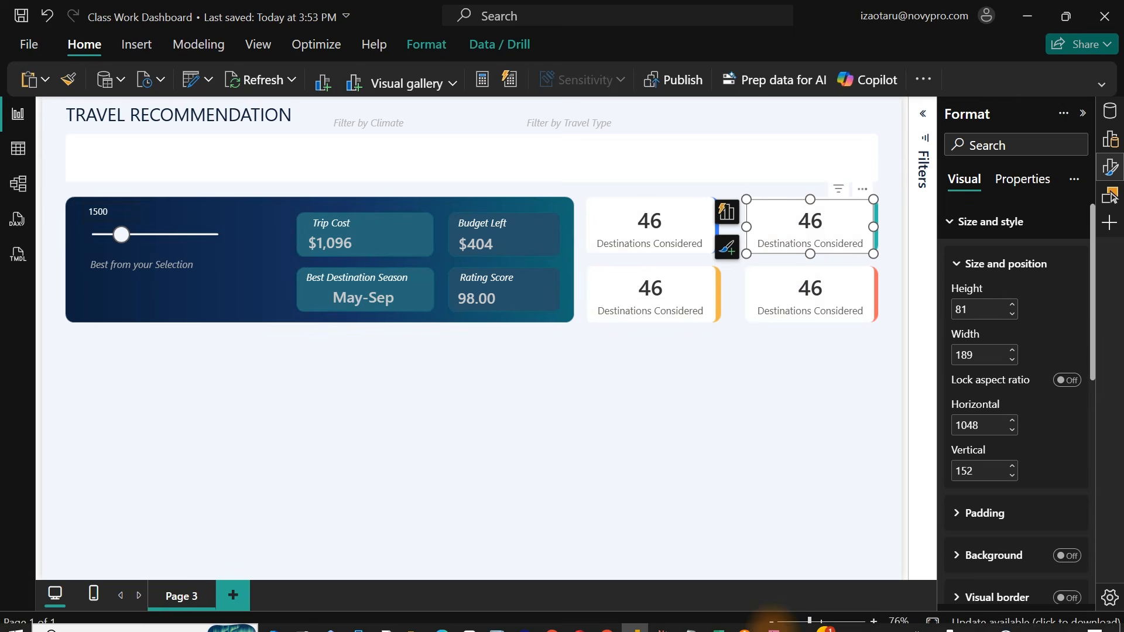
After checking the sketch in OneNote, remove the Destinations Considered measure from the three pasted cards.
{"action": "left_click", "coordinate": [771, 619]}
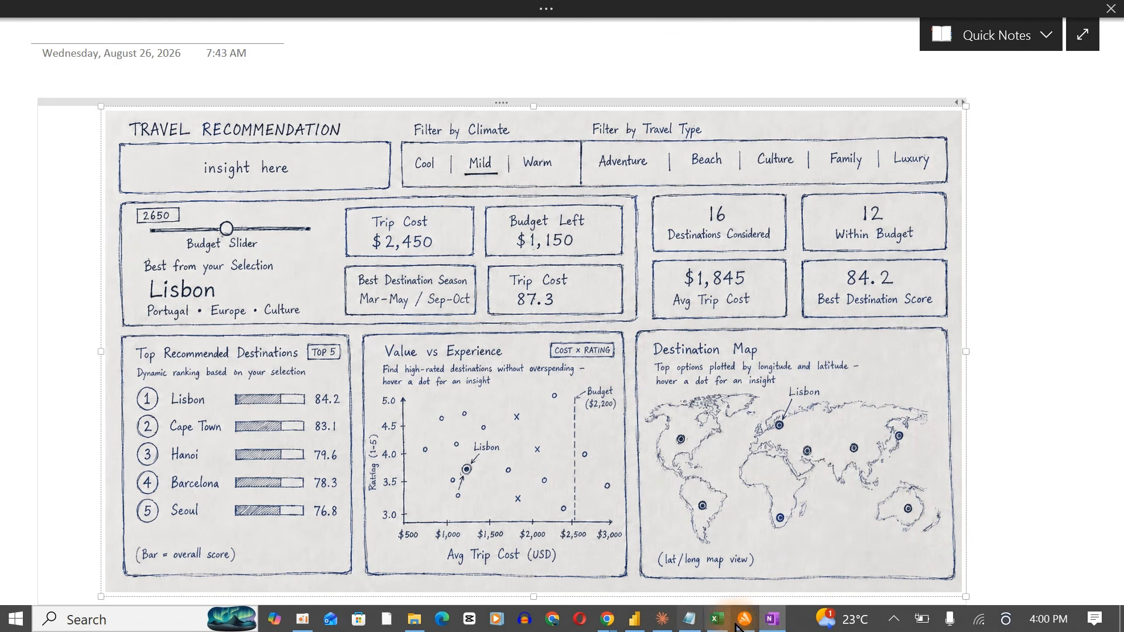
{"action": "left_click", "coordinate": [771, 619]}
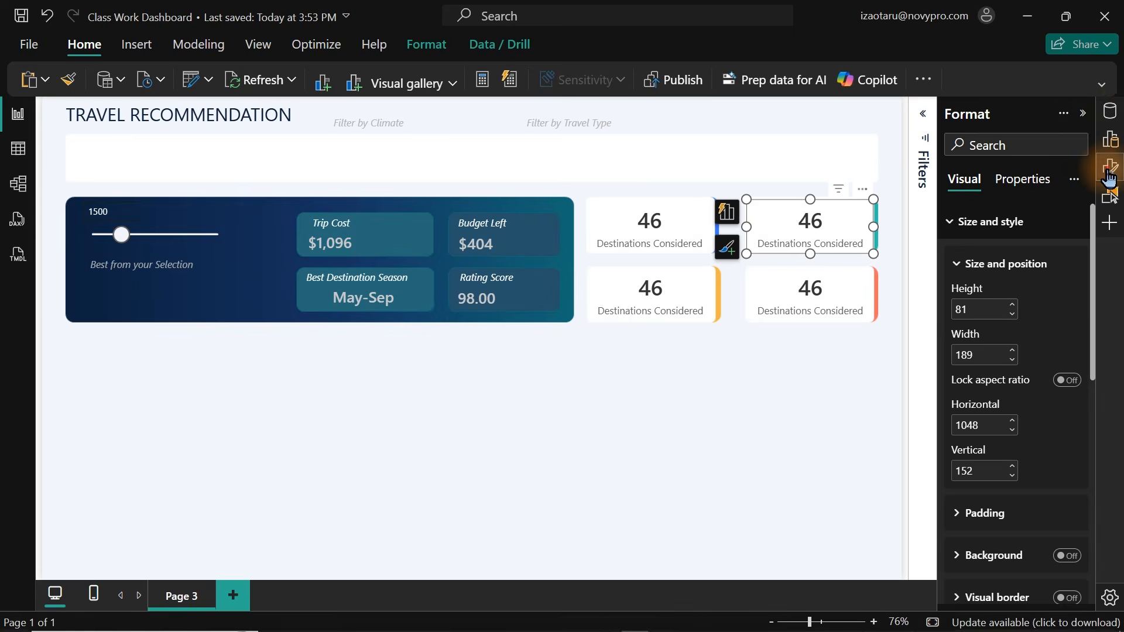
{"action": "left_click", "coordinate": [1111, 111]}
{"action": "left_click", "coordinate": [663, 209]}
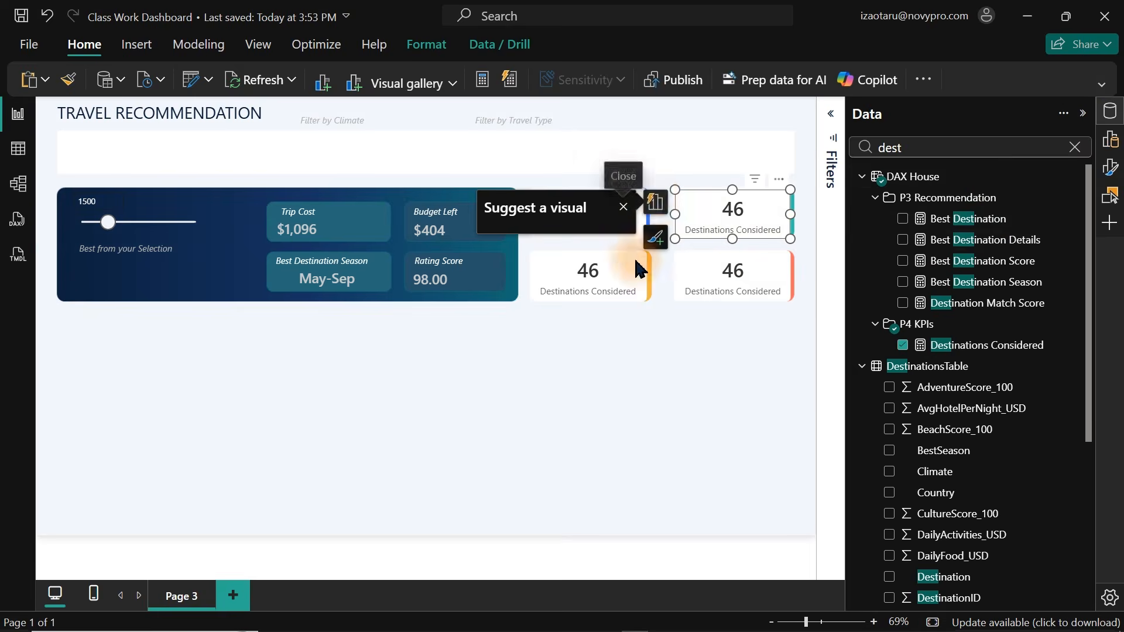
{"action": "left_click", "coordinate": [586, 336]}
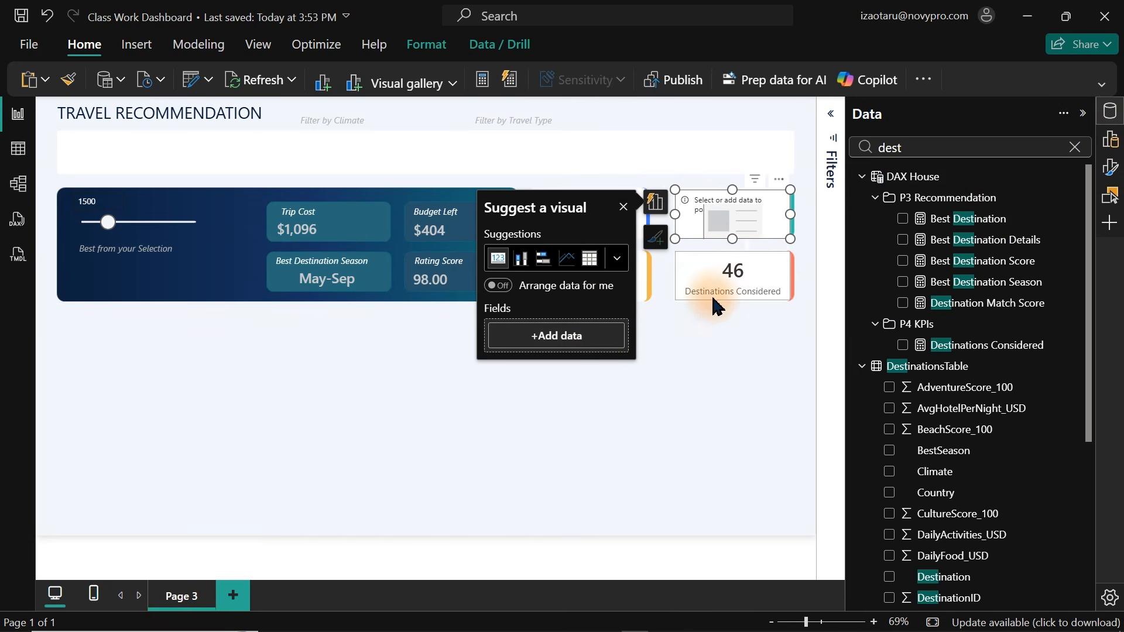
{"action": "left_click", "coordinate": [608, 282]}
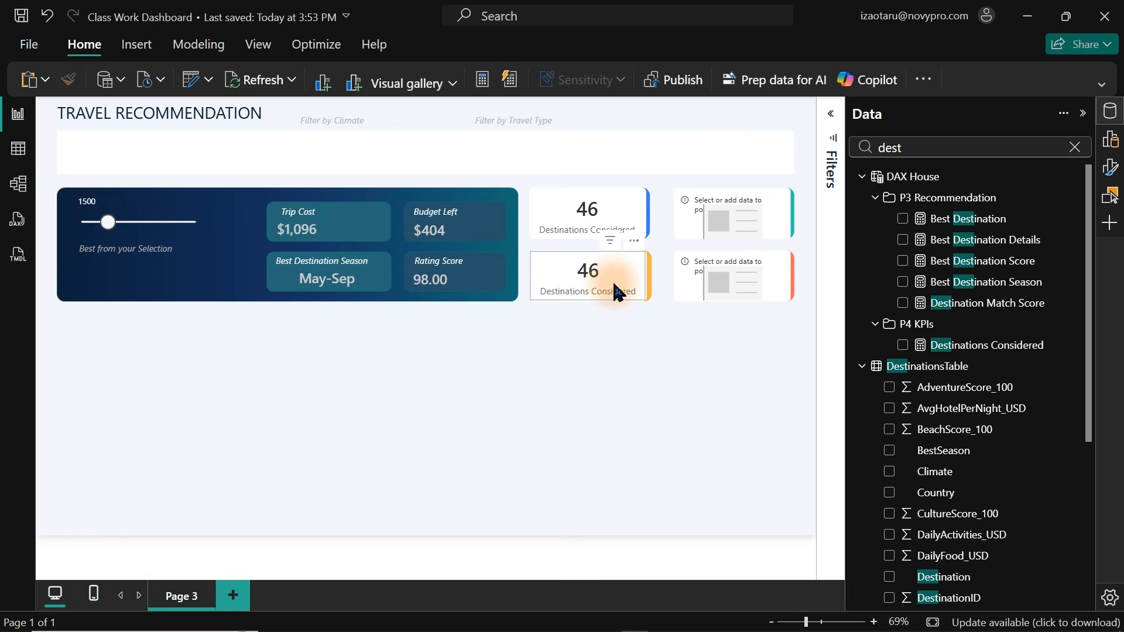
{"action": "left_click", "coordinate": [615, 291]}
{"action": "left_click", "coordinate": [509, 265]}
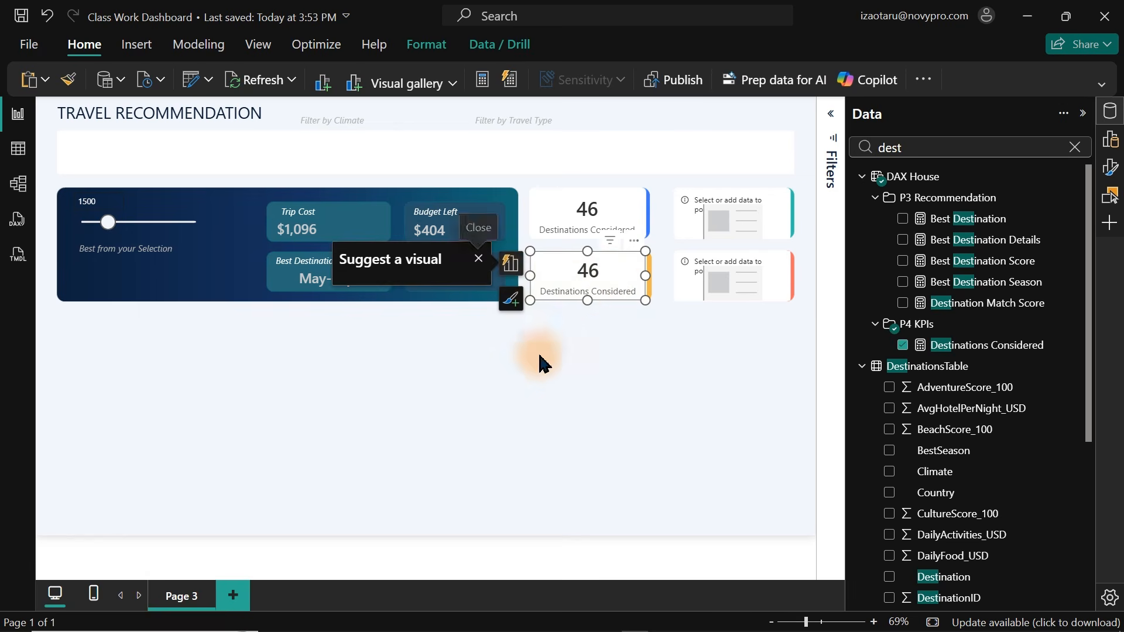
{"action": "left_click", "coordinate": [441, 324]}
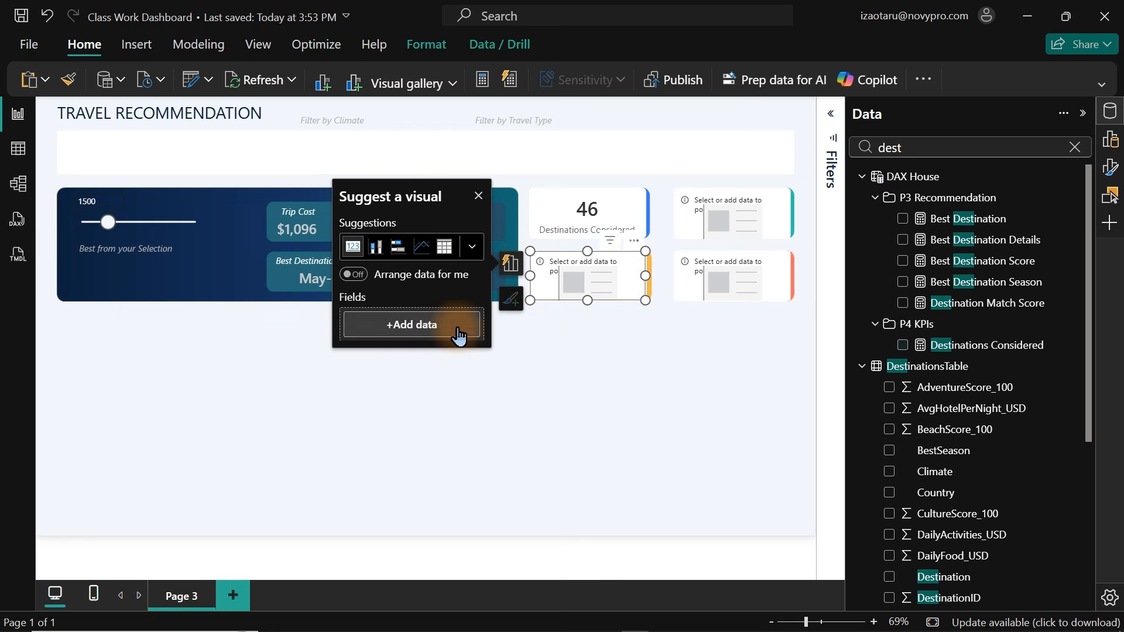
Add the Within Budget measure to the upper-right KPI card.
{"action": "left_click", "coordinate": [715, 228]}
{"action": "left_click", "coordinate": [980, 142]}
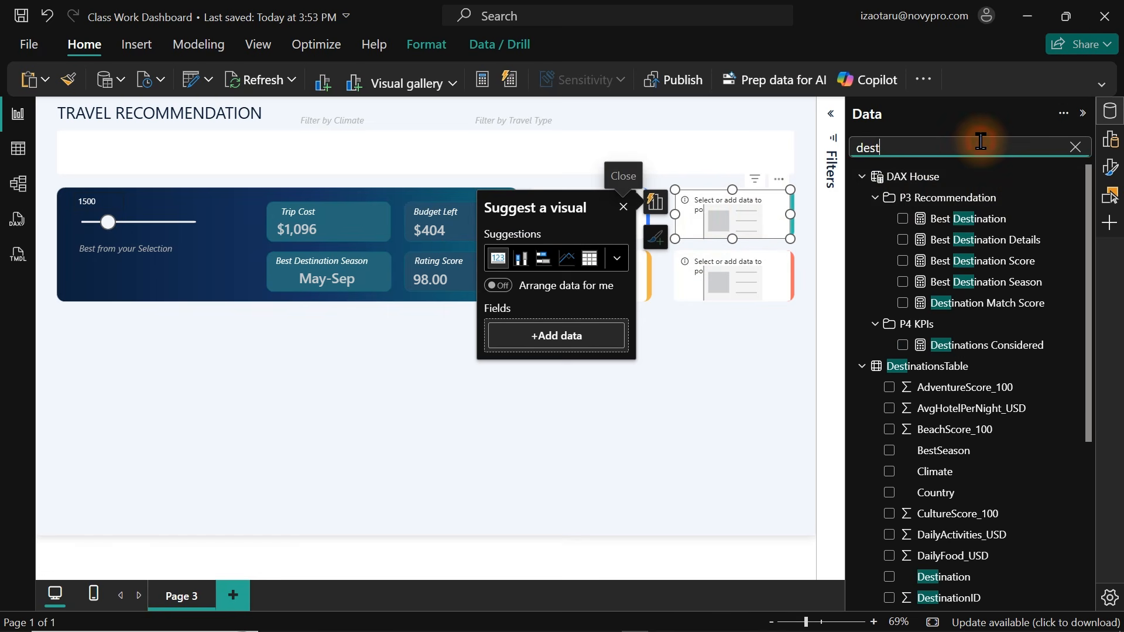
{"action": "type", "text": "with"}
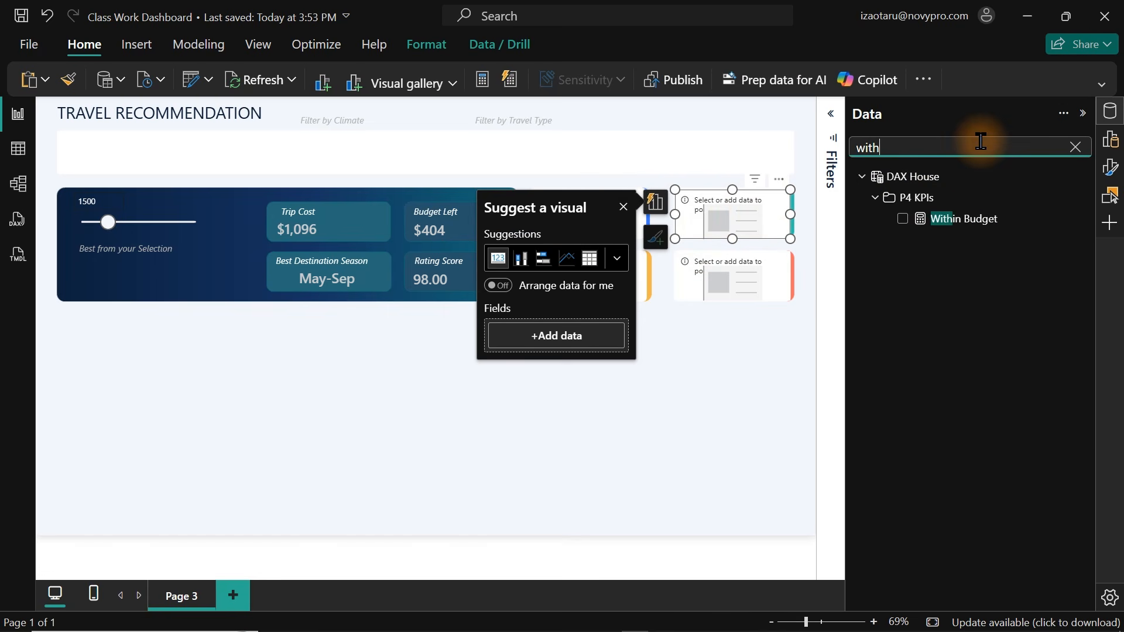
{"action": "left_click", "coordinate": [902, 220]}
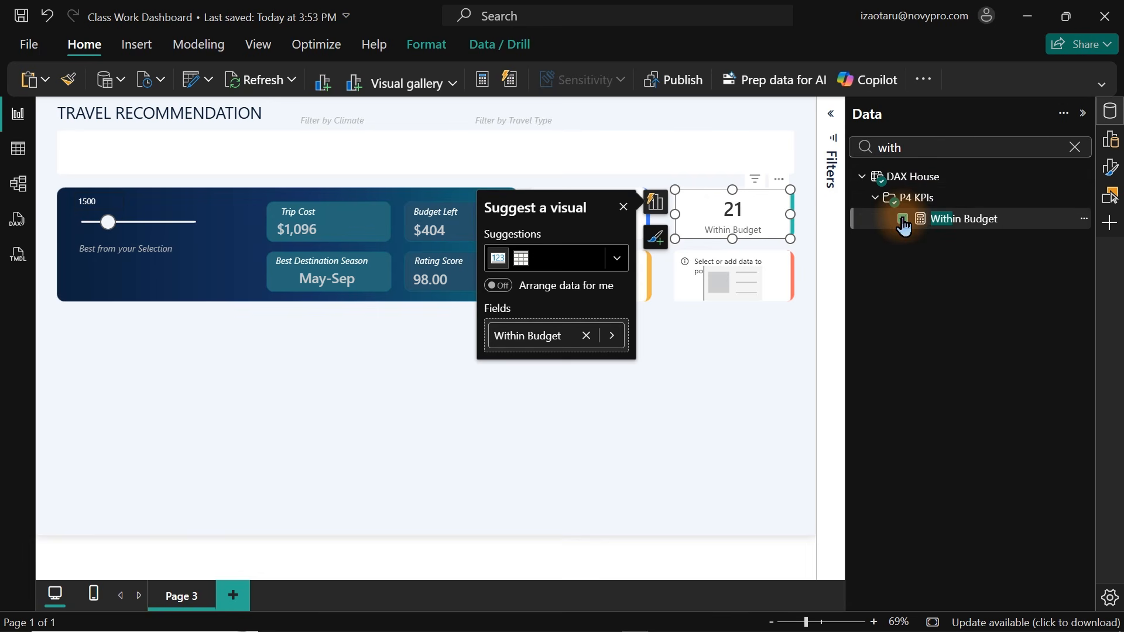
Add the Best Destination Score measure to the lower-right KPI card.
{"action": "left_click", "coordinate": [735, 275]}
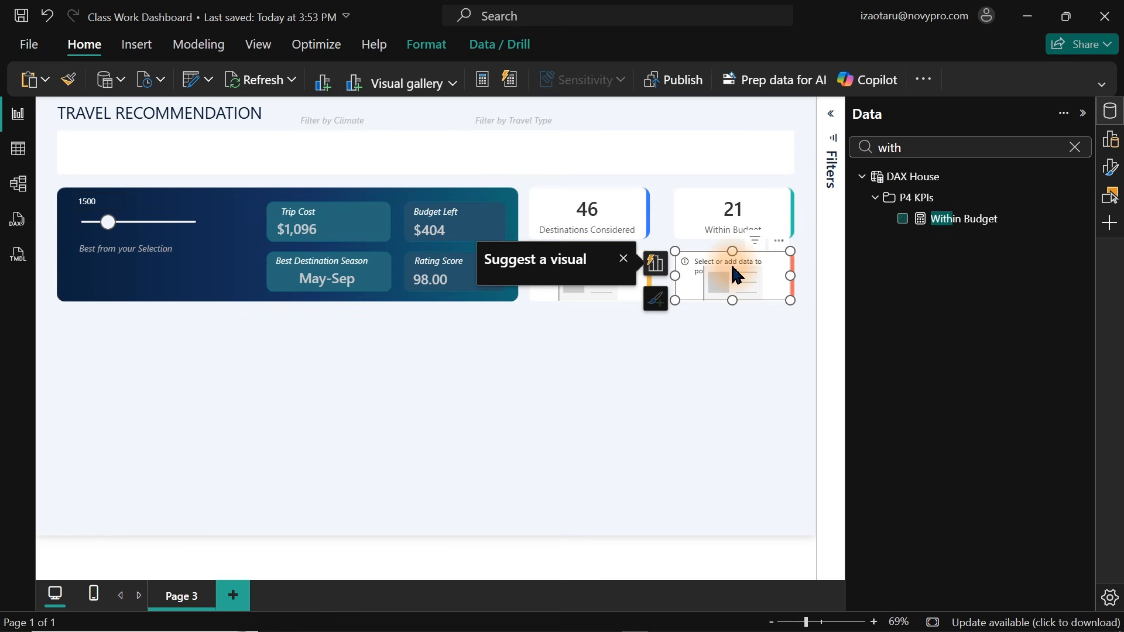
{"action": "left_click", "coordinate": [1074, 147]}
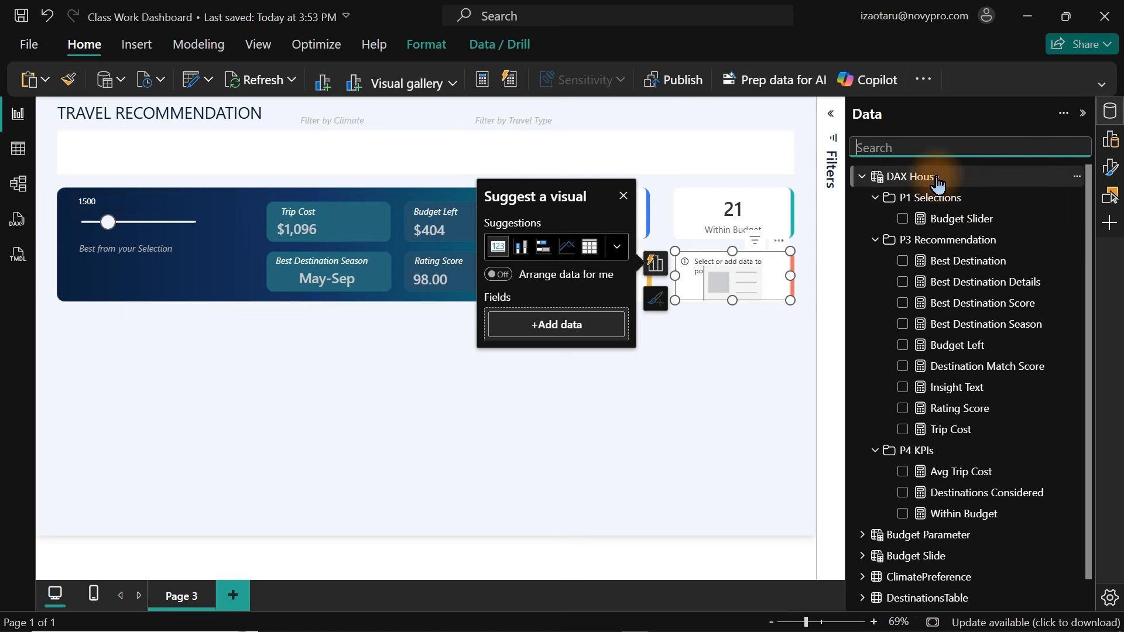
{"action": "type", "text": "best"}
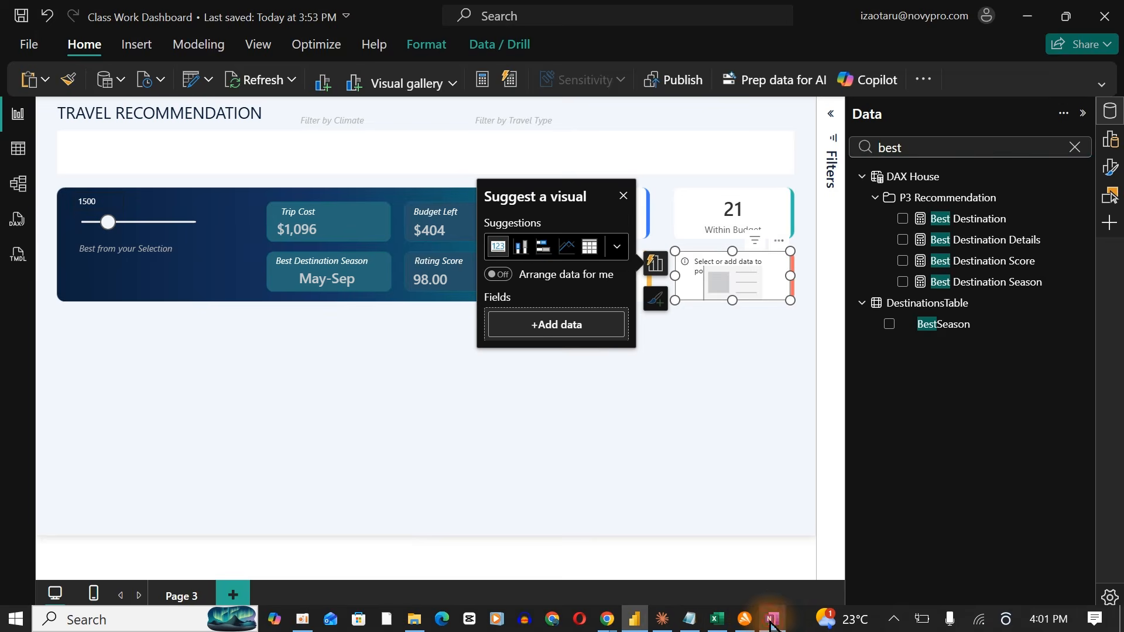
{"action": "left_click", "coordinate": [771, 621]}
{"action": "left_click", "coordinate": [771, 621]}
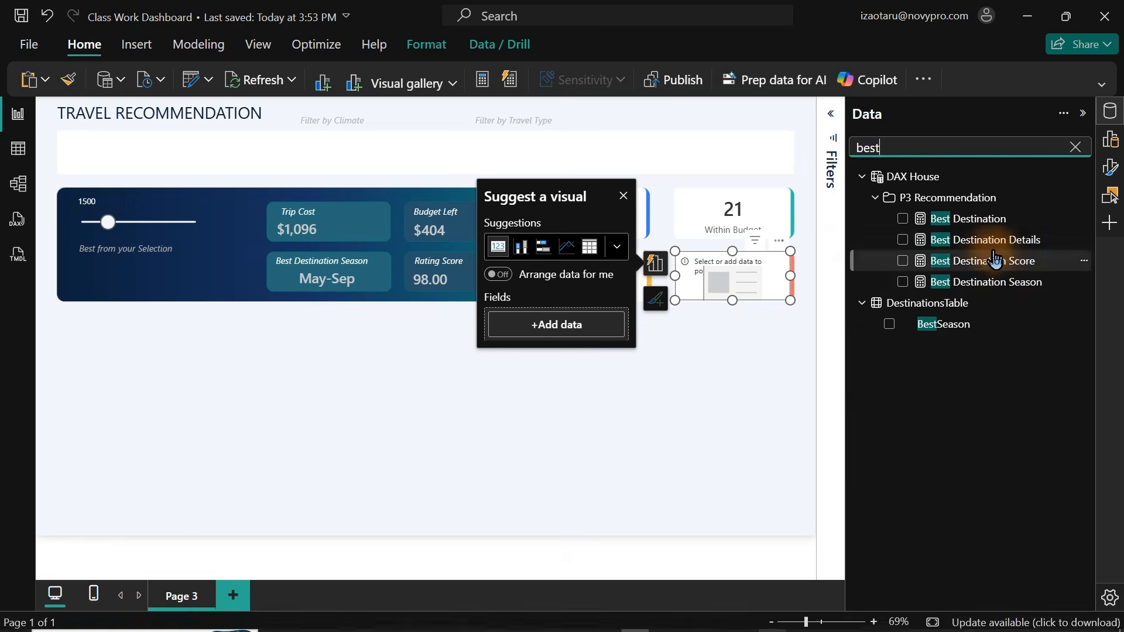
{"action": "left_click_drag", "start_coordinate": [993, 258], "coordinate": [731, 275]}
Add the Avg Trip Cost measure to the lower-left KPI card.
{"action": "left_click", "coordinate": [592, 286]}
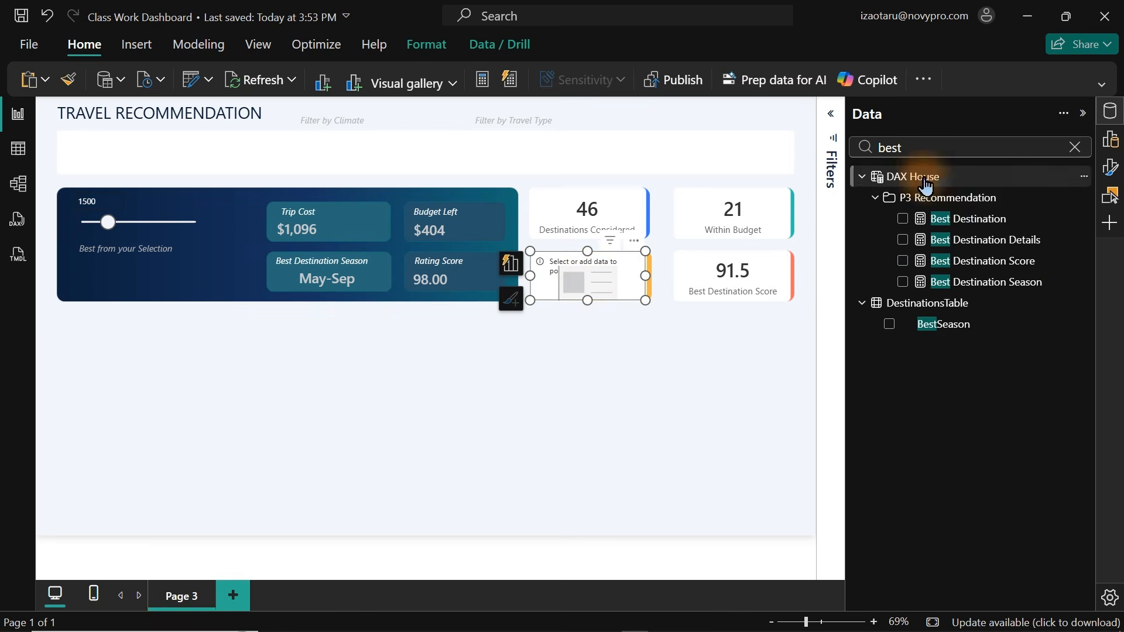
{"action": "left_click", "coordinate": [918, 148]}
{"action": "type", "text": "avg"}
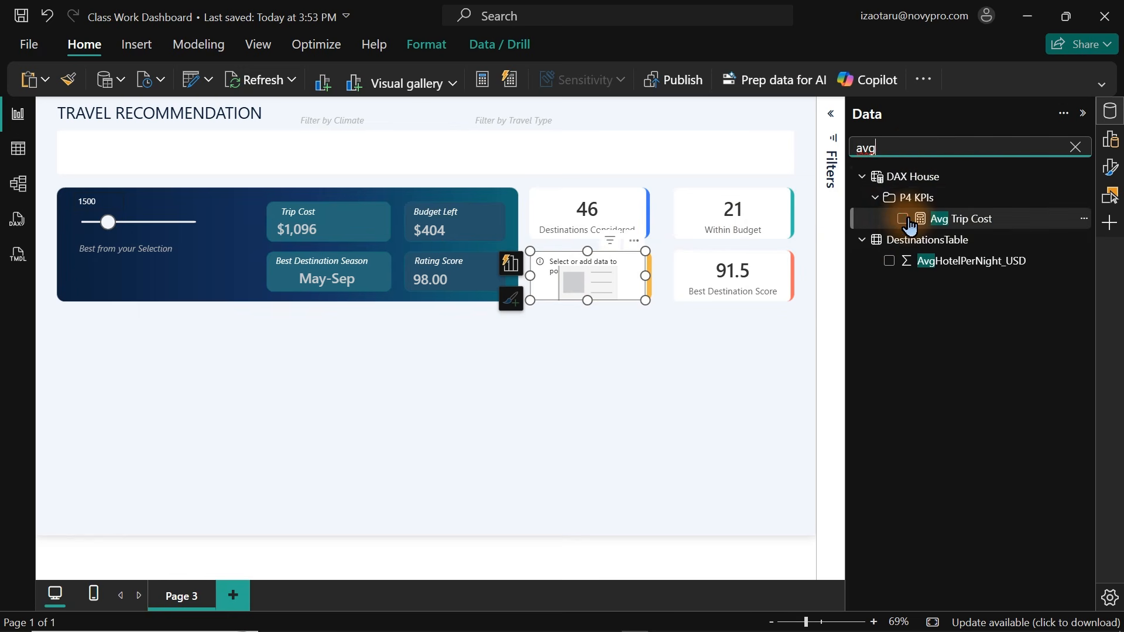
{"action": "left_click", "coordinate": [903, 219]}
{"action": "left_click", "coordinate": [488, 426]}
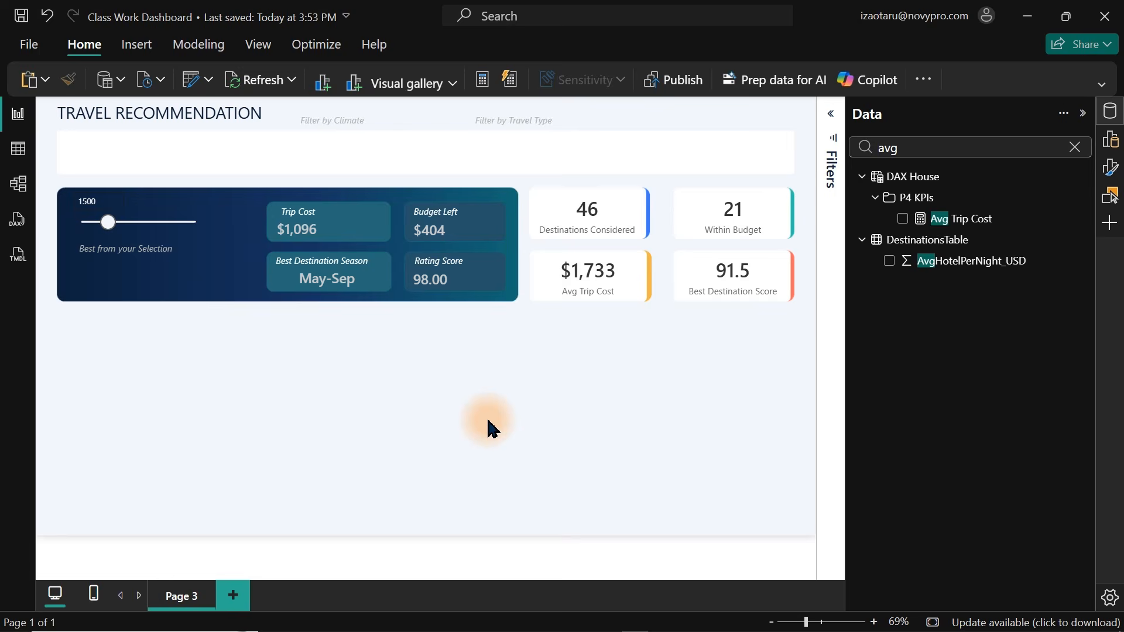
Switch to OneNote to compare the KPI boxes with the dashboard sketch, then return to Power BI.
{"action": "mouse_move", "coordinate": [632, 626]}
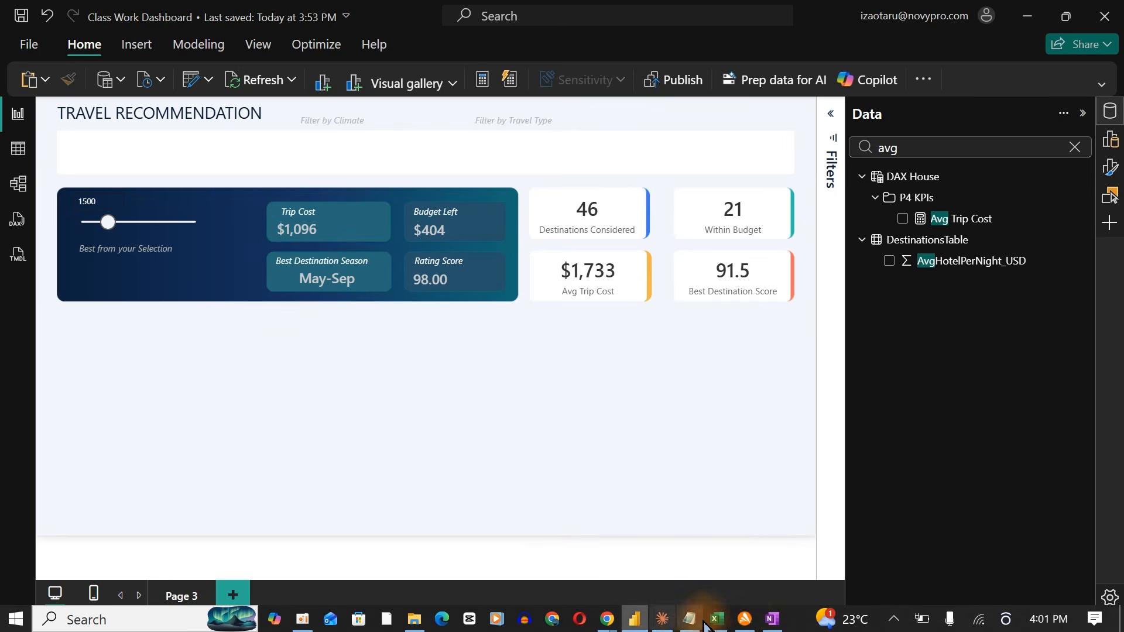
{"action": "left_click", "coordinate": [773, 620]}
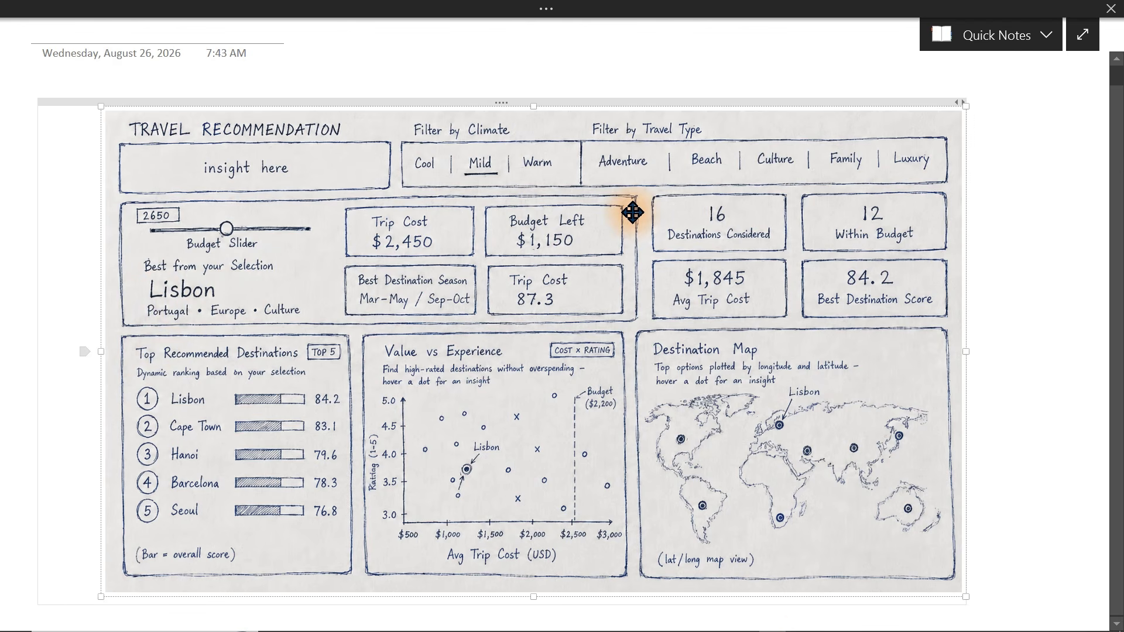
{"action": "left_click", "coordinate": [636, 619]}
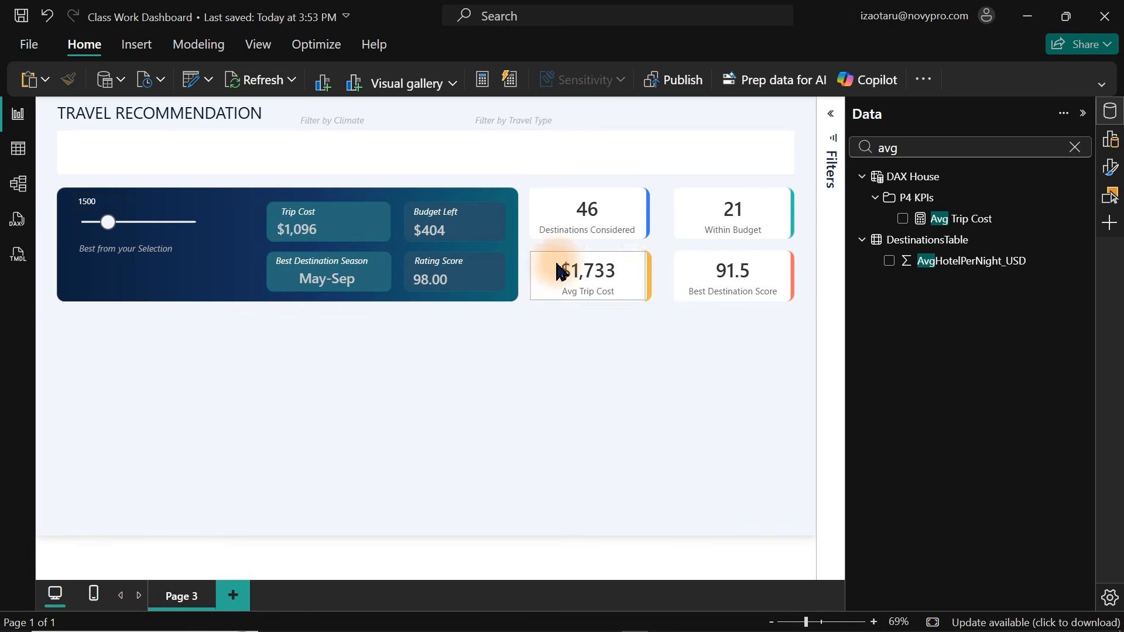
Copy the Best Destination Season card into the slider panel beneath the Best from your Selection label.
{"action": "left_click", "coordinate": [340, 289]}
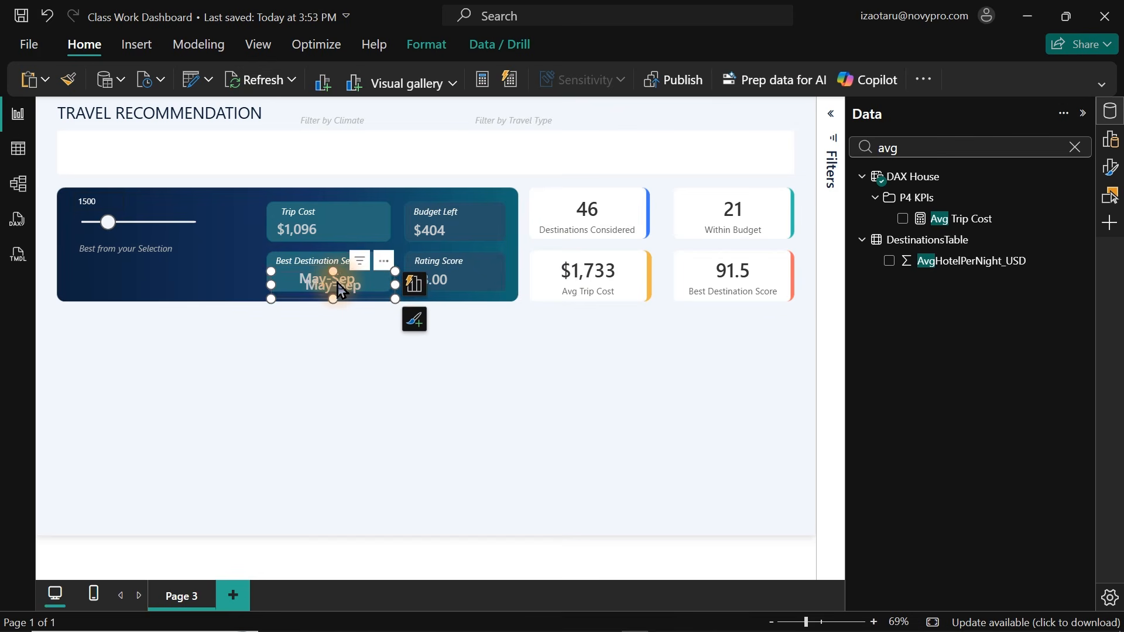
{"action": "left_click_drag", "start_coordinate": [327, 282], "coordinate": [134, 272]}
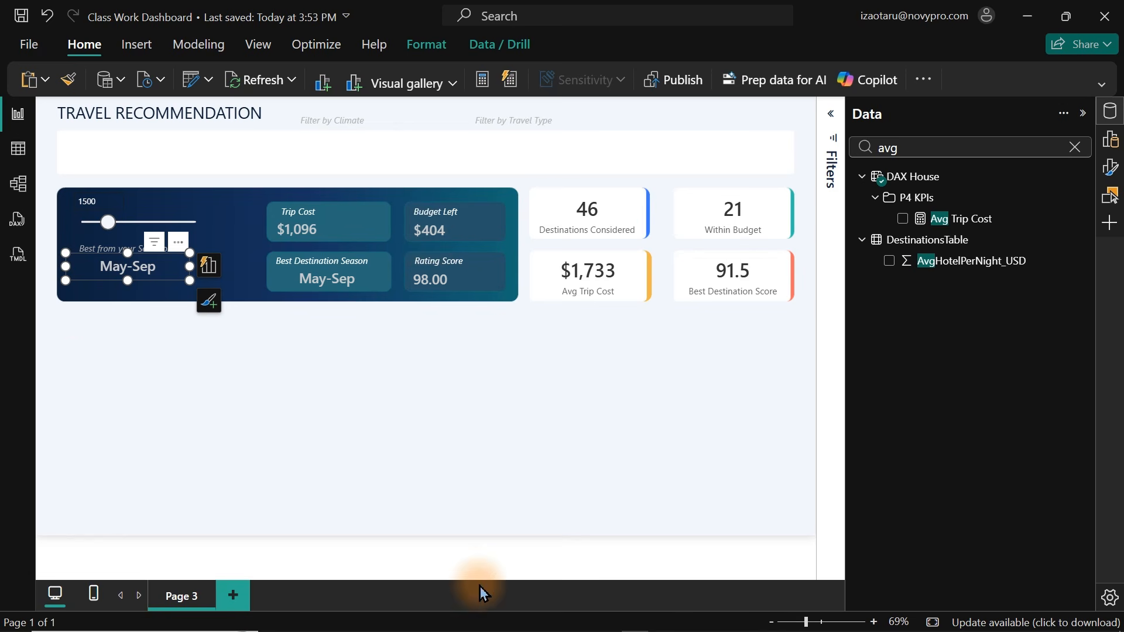
Switch to OneNote to compare the slider panel with the dashboard sketch, then return to Power BI.
{"action": "mouse_move", "coordinate": [602, 628]}
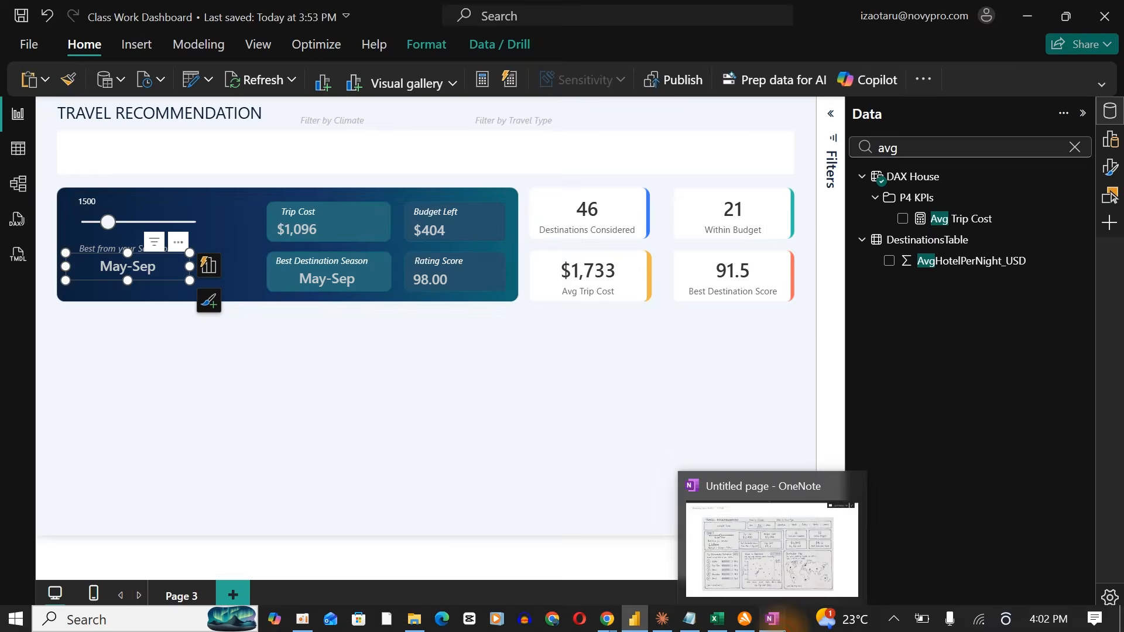
{"action": "left_click", "coordinate": [771, 618]}
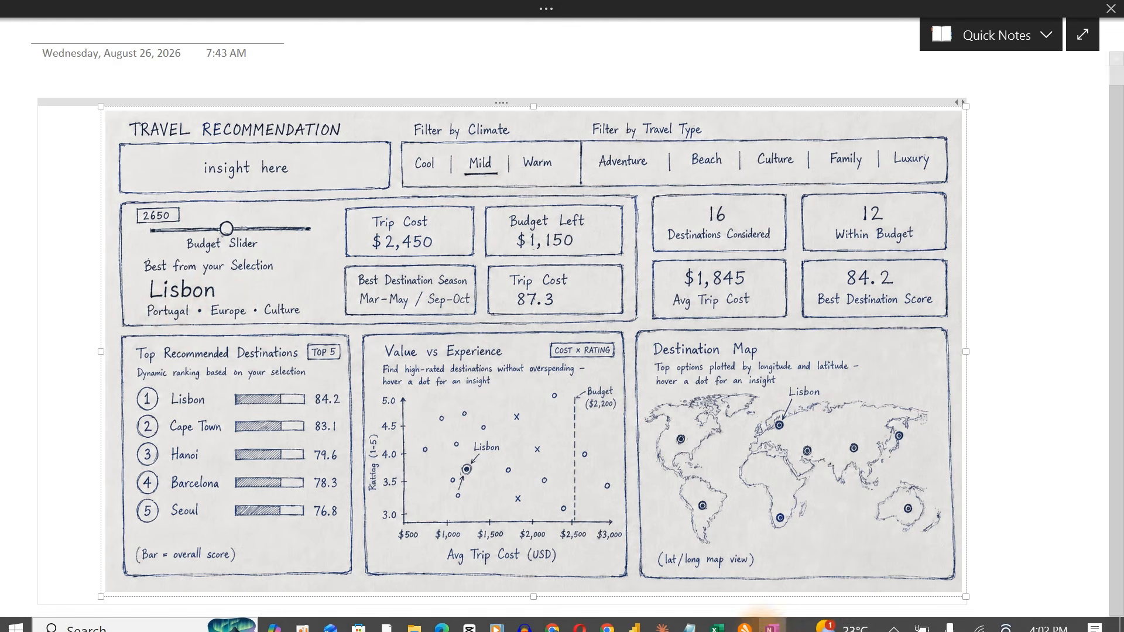
{"action": "left_click", "coordinate": [821, 617]}
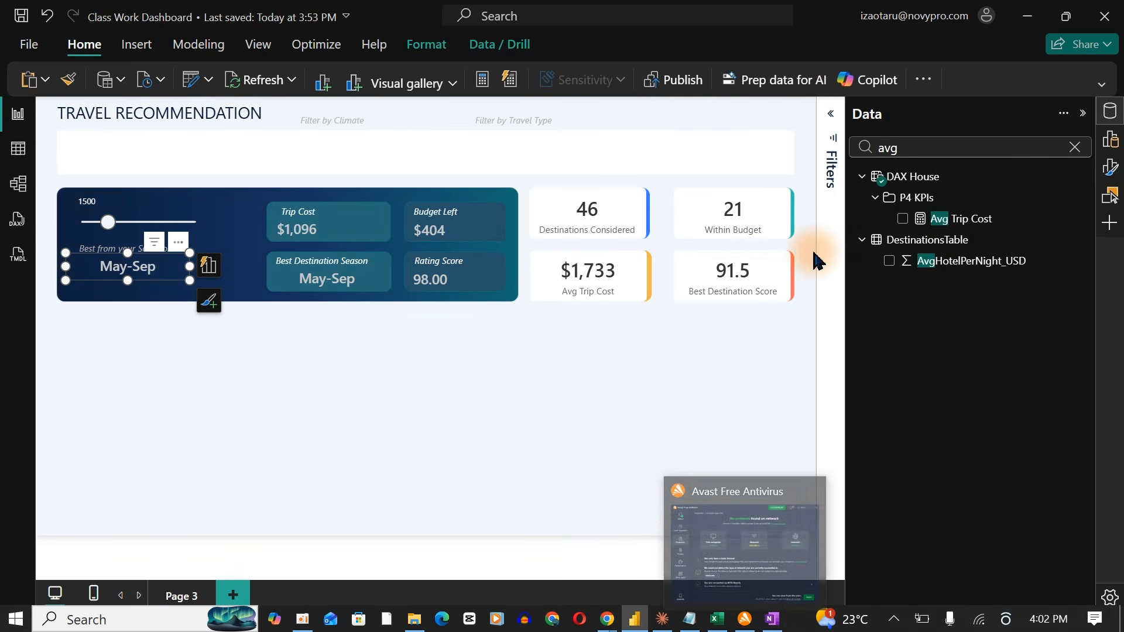
Replace the copied card's field with the Best Destination measure found by searching the data fields for best.
{"action": "left_click", "coordinate": [946, 148]}
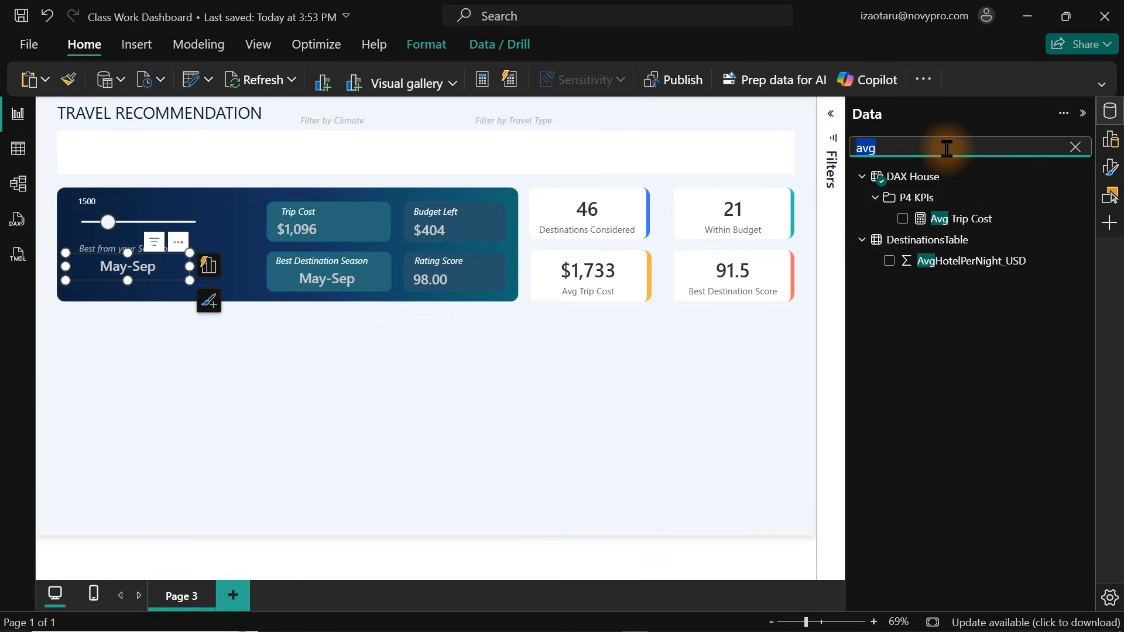
{"action": "type", "text": "best"}
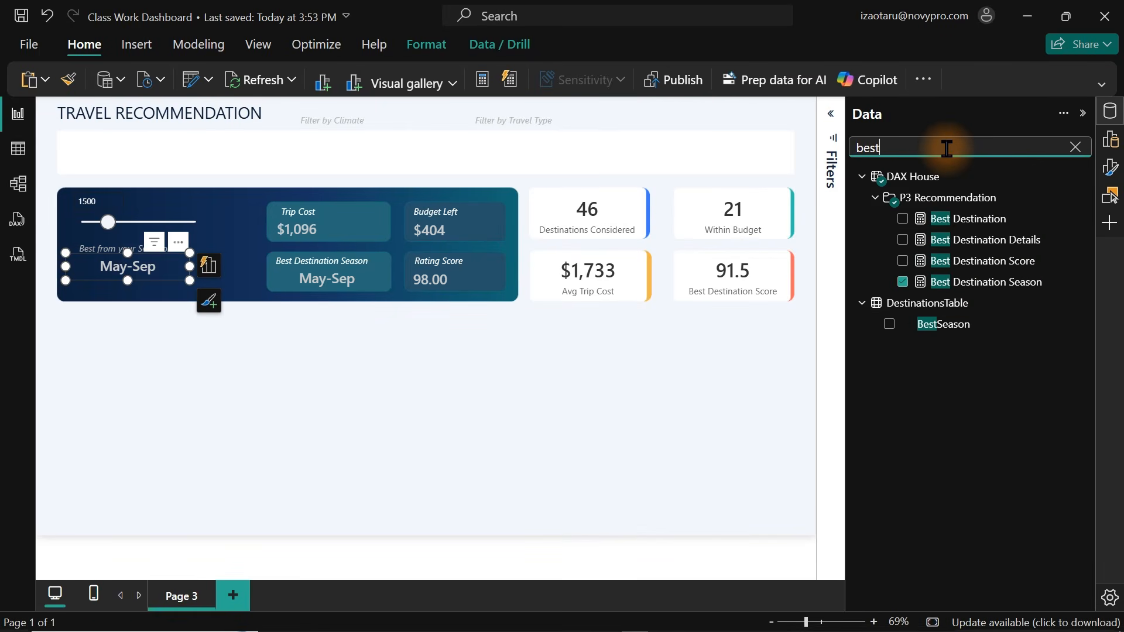
{"action": "left_click", "coordinate": [208, 270]}
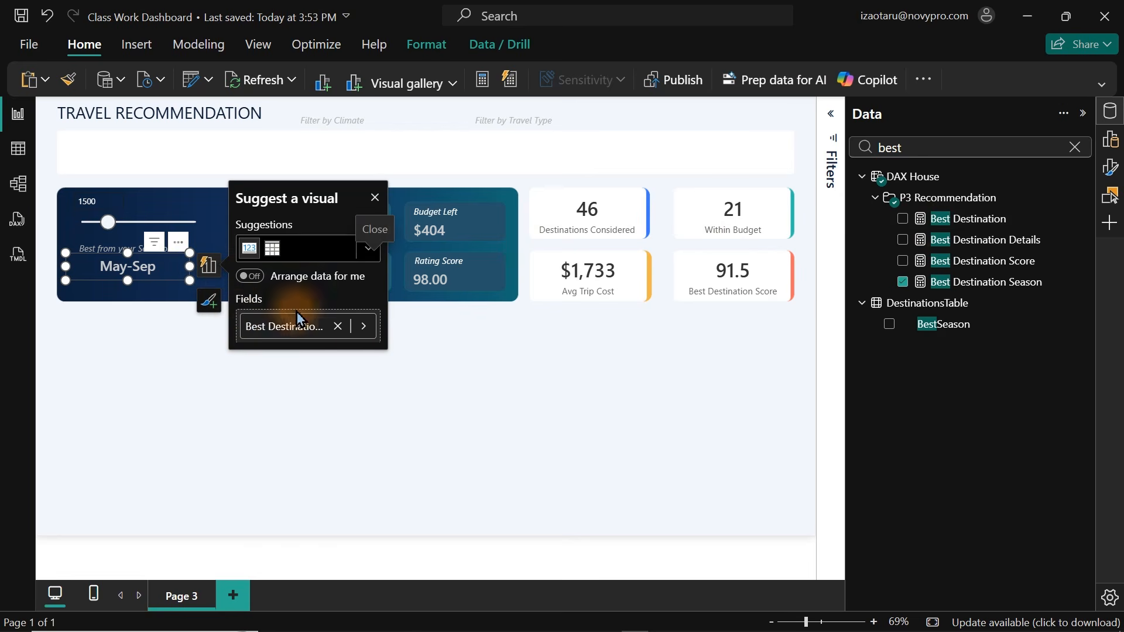
{"action": "left_click", "coordinate": [337, 327]}
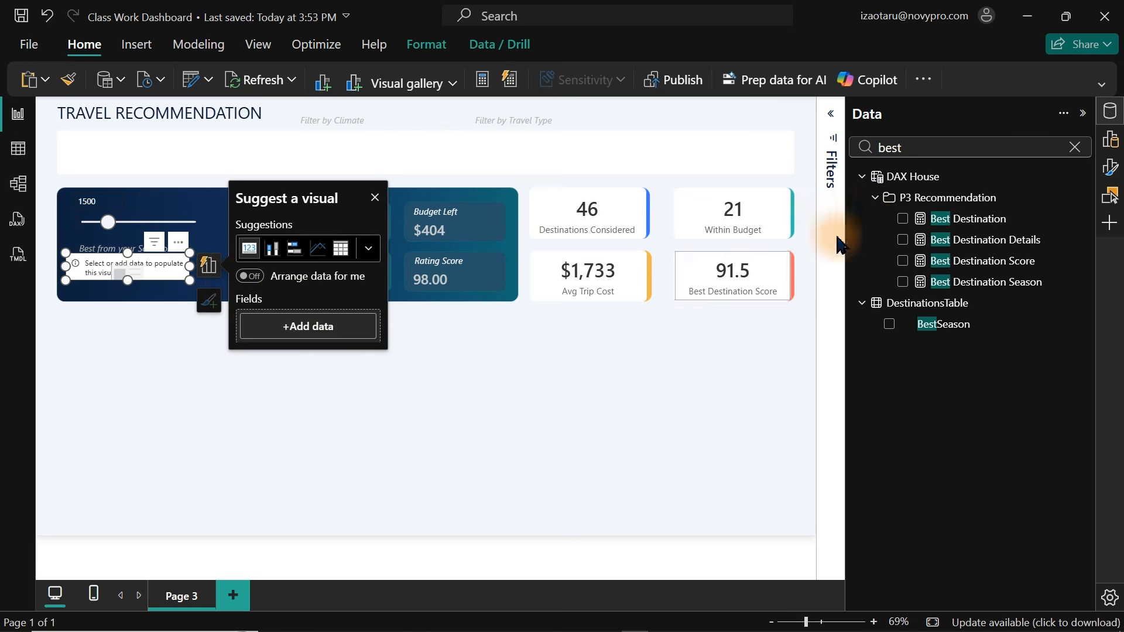
{"action": "left_click", "coordinate": [902, 219]}
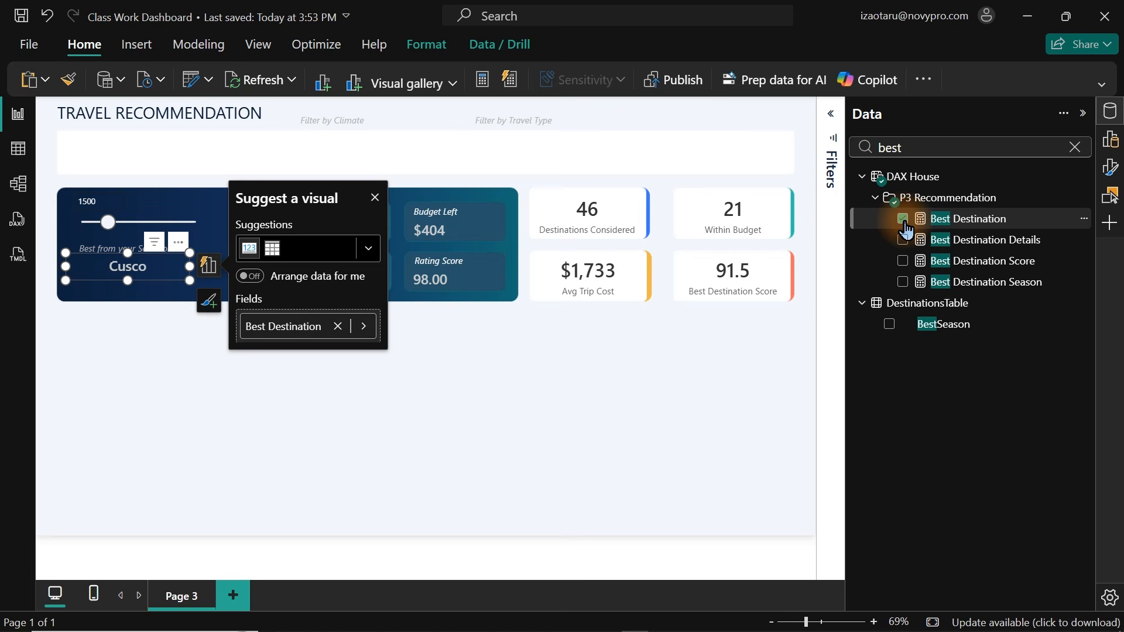
{"action": "left_click", "coordinate": [174, 335]}
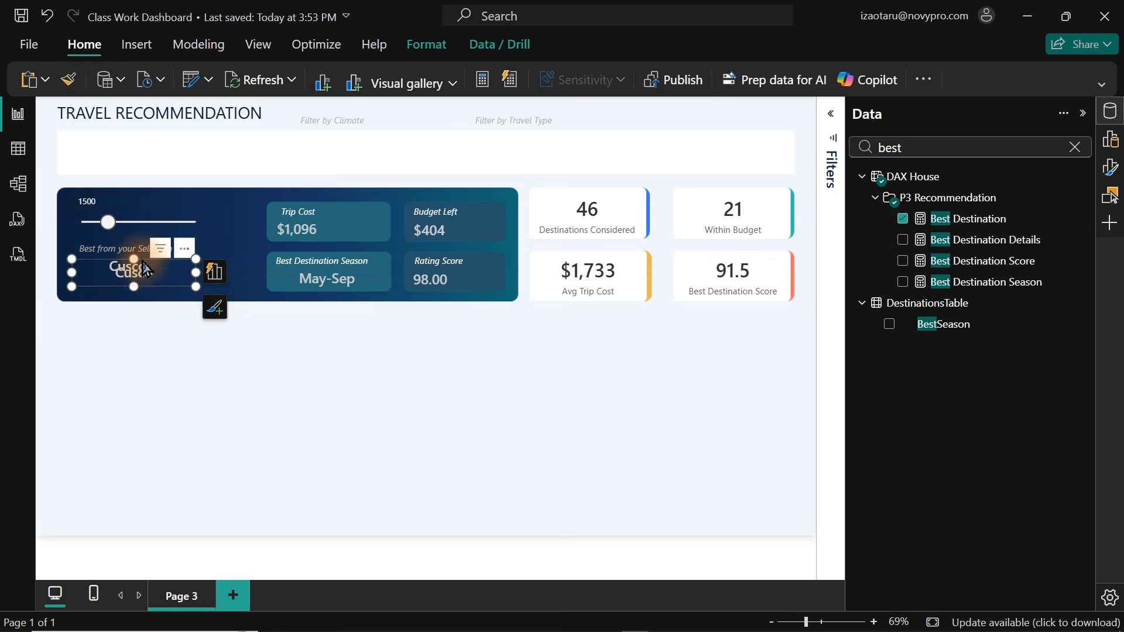
Duplicate the Best Destination card just below it and switch its field to Best Destination Details.
{"action": "left_click_drag", "start_coordinate": [130, 268], "coordinate": [141, 286]}
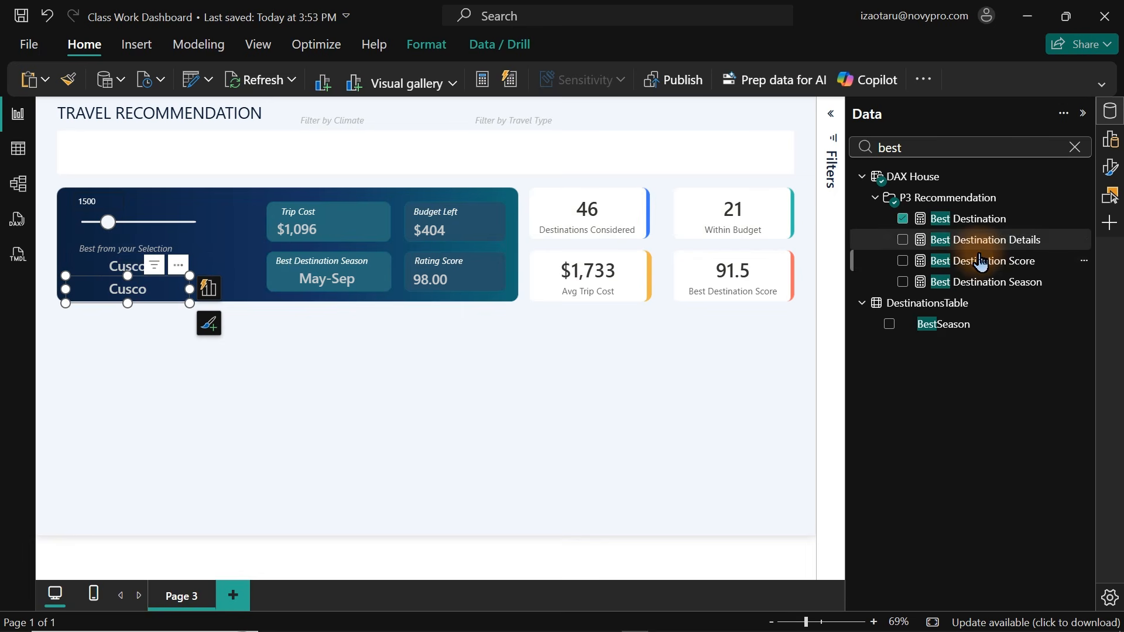
{"action": "left_click", "coordinate": [902, 218]}
{"action": "left_click", "coordinate": [902, 240]}
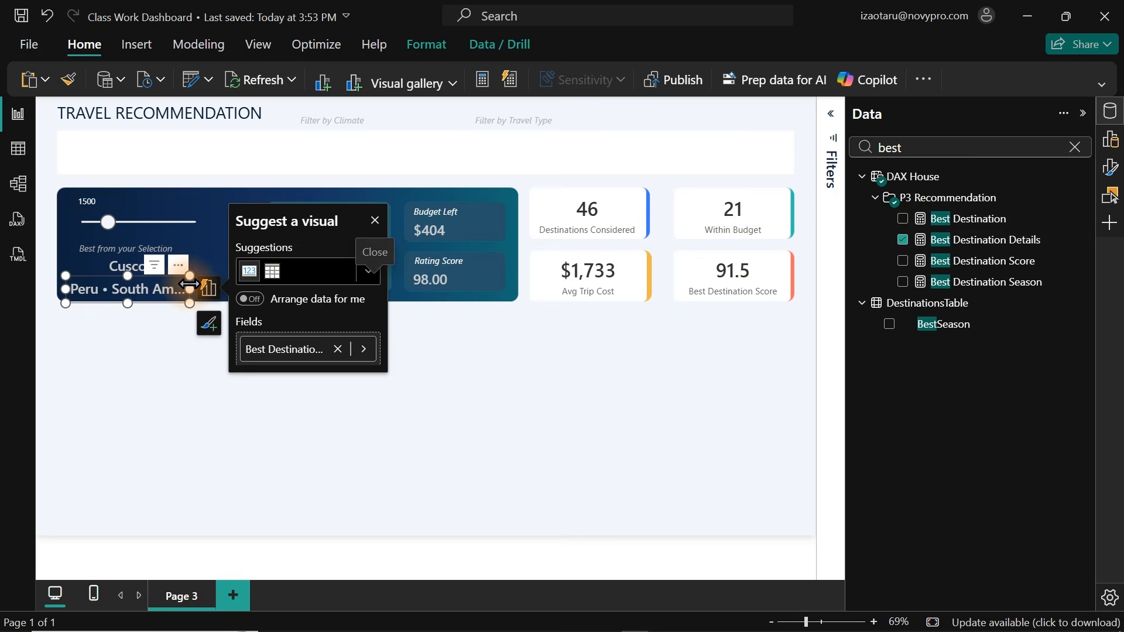
{"action": "left_click", "coordinate": [1074, 146]}
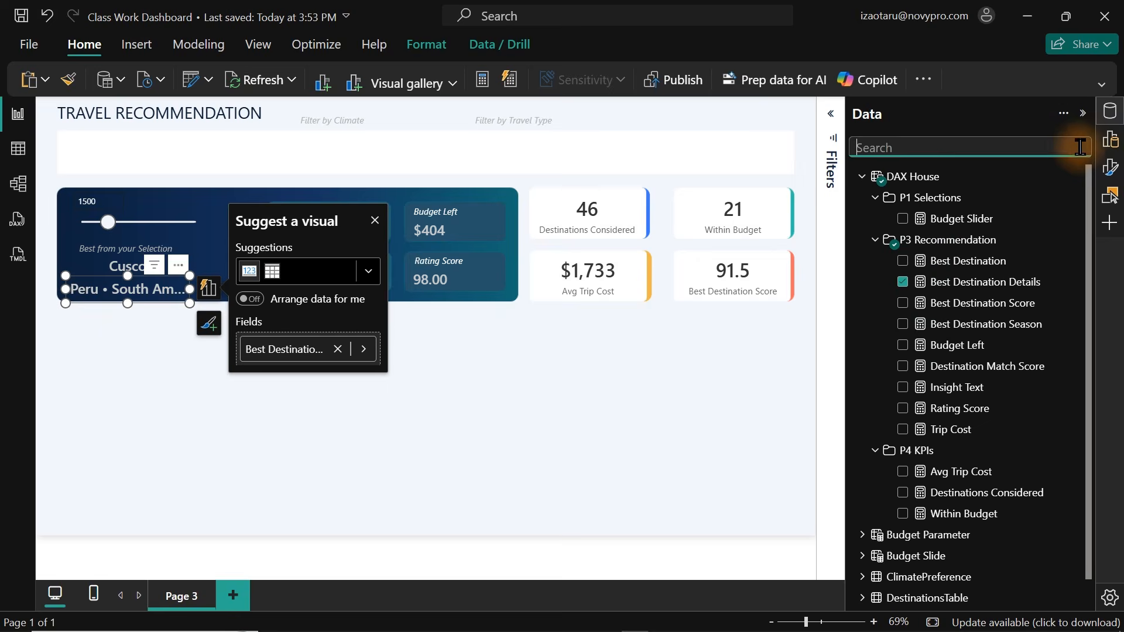
Open the details card's callout value formatting and widen the card so the full text fits.
{"action": "left_click", "coordinate": [1113, 113]}
{"action": "left_click", "coordinate": [1110, 167]}
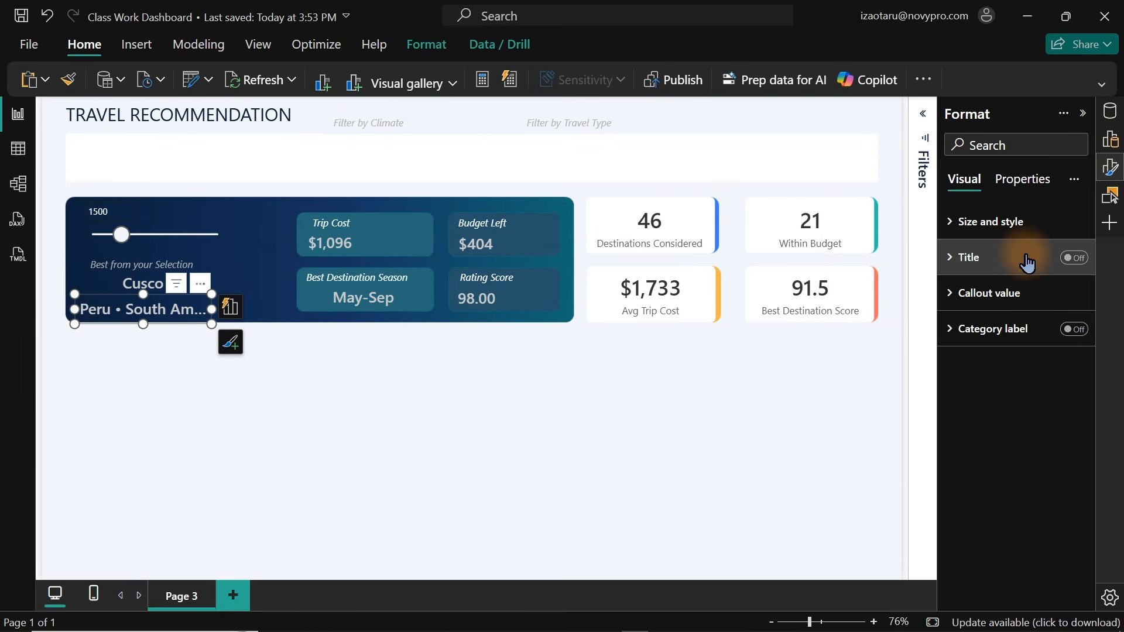
{"action": "left_click", "coordinate": [1006, 290]}
{"action": "left_click", "coordinate": [1051, 351]}
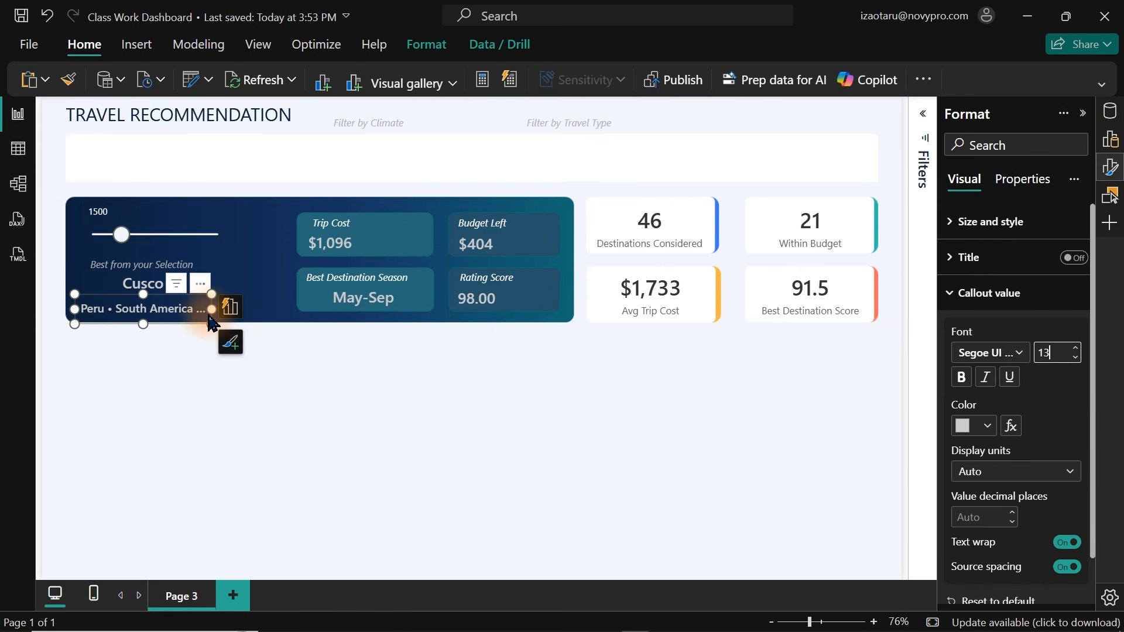
{"action": "left_click_drag", "start_coordinate": [211, 313], "coordinate": [267, 321]}
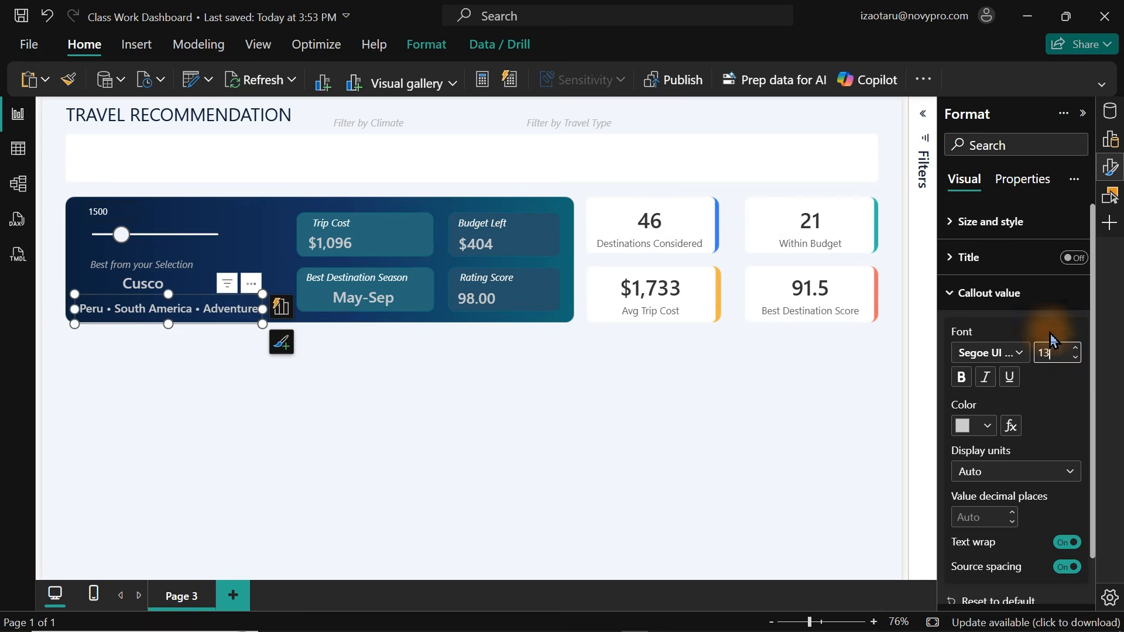
Set the details card's callout font to Segoe UI Light at size 12.
{"action": "left_click", "coordinate": [1008, 354]}
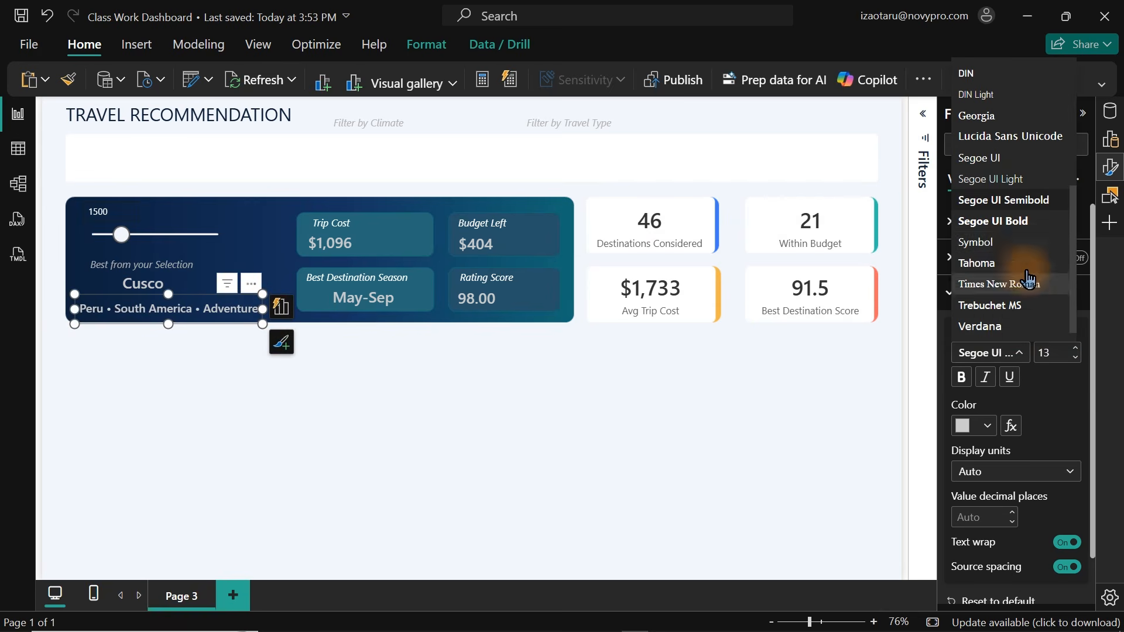
{"action": "left_click", "coordinate": [986, 246]}
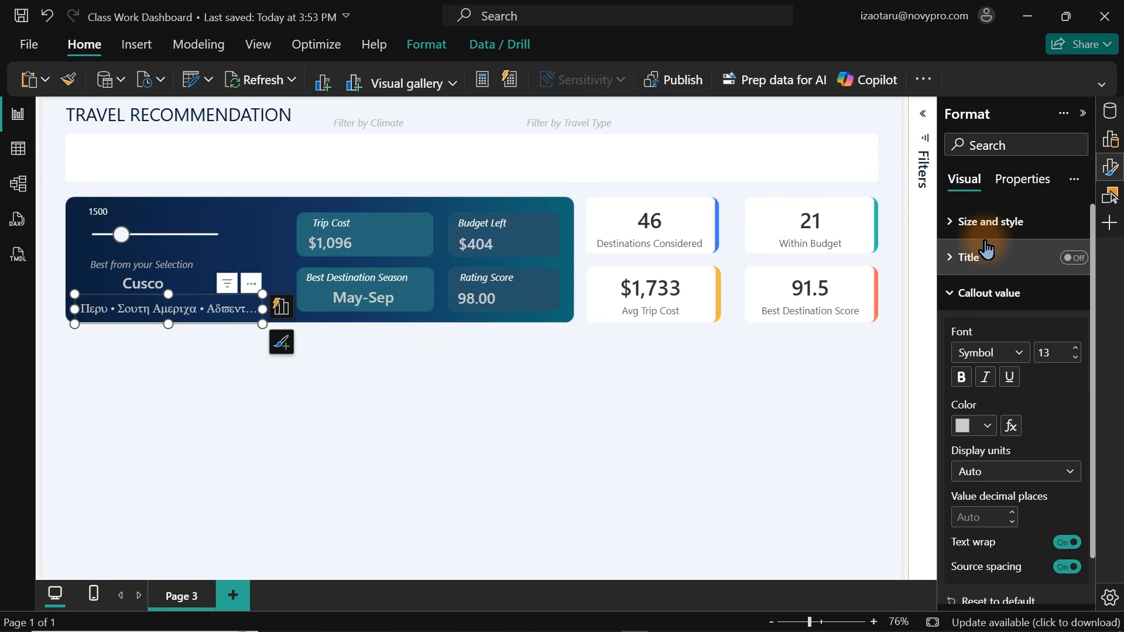
{"action": "left_click", "coordinate": [997, 355]}
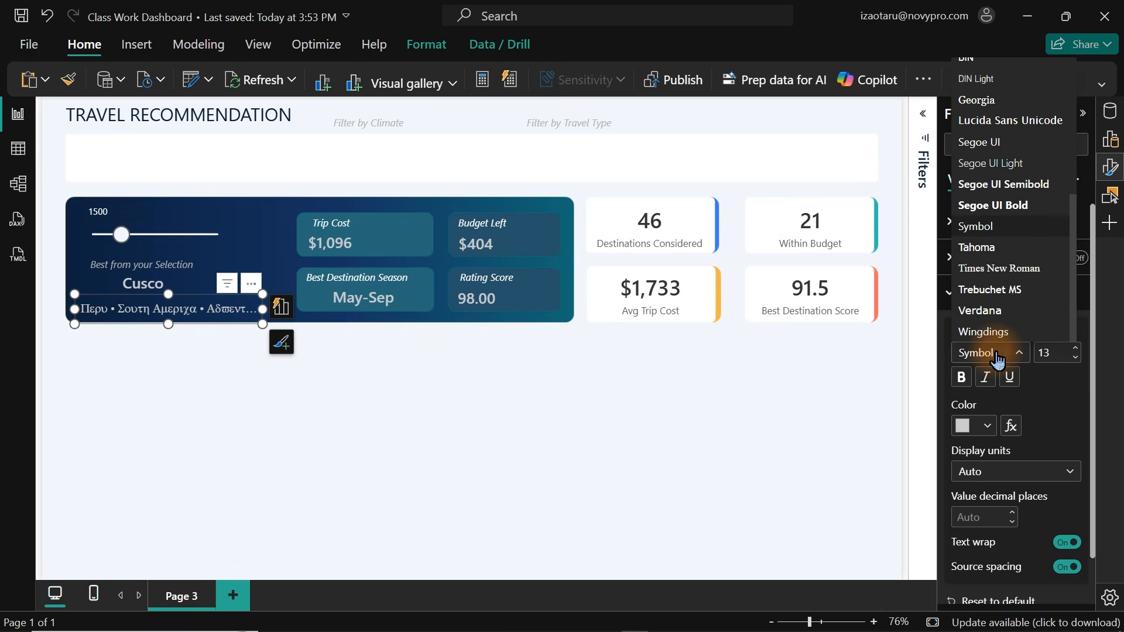
{"action": "left_click", "coordinate": [1001, 167]}
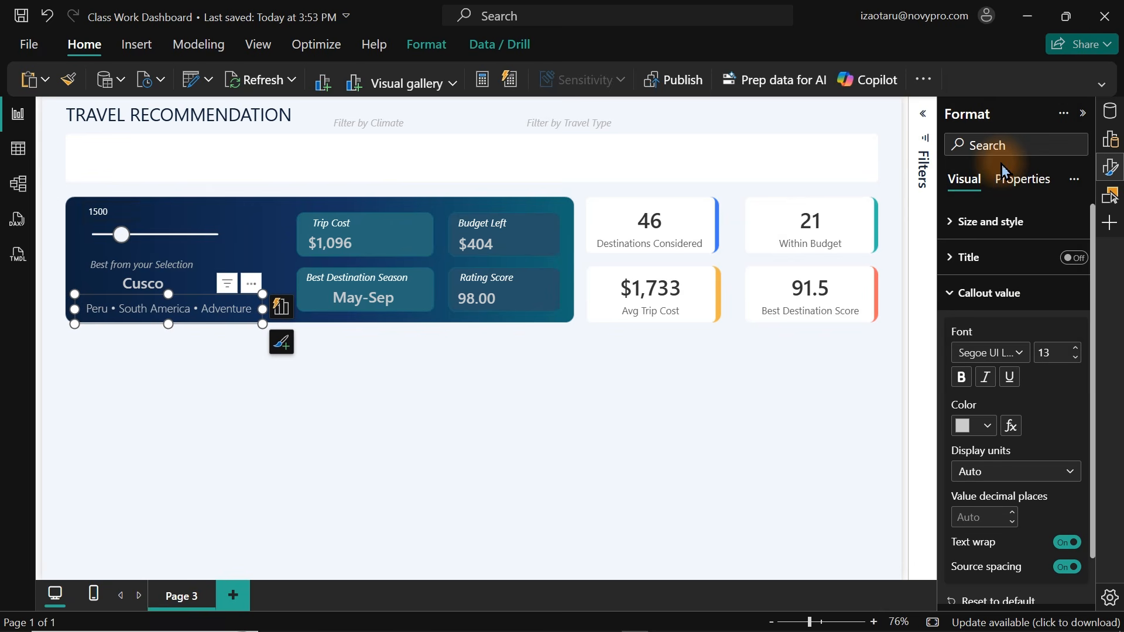
{"action": "left_click", "coordinate": [1075, 358]}
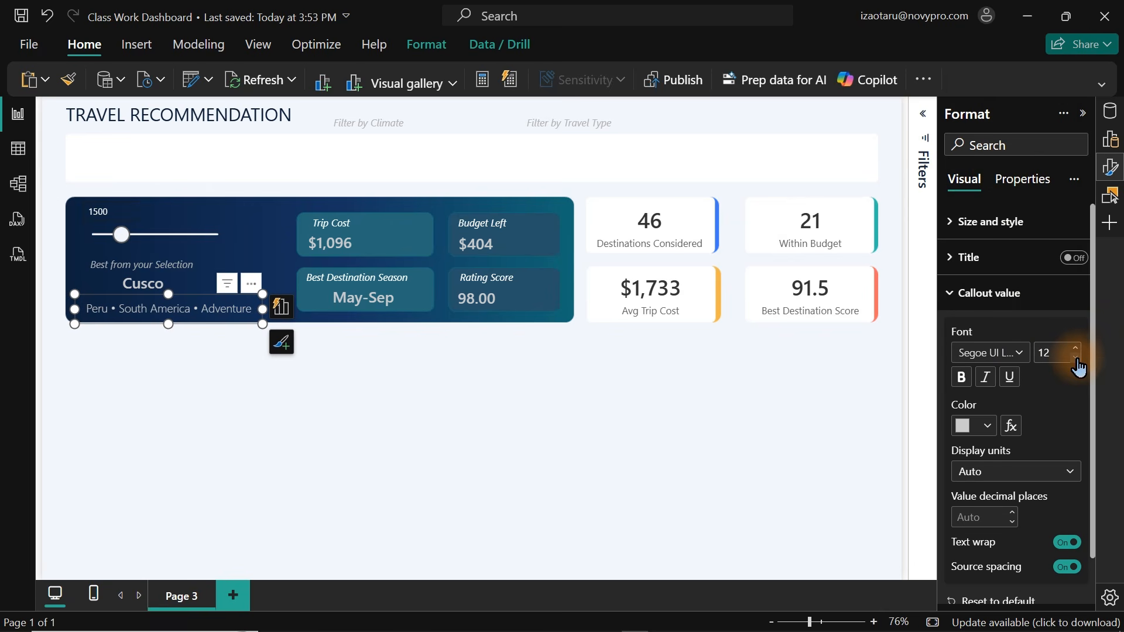
Move the budget slider to 2750 to test how the selection cards respond.
{"action": "left_click", "coordinate": [205, 309]}
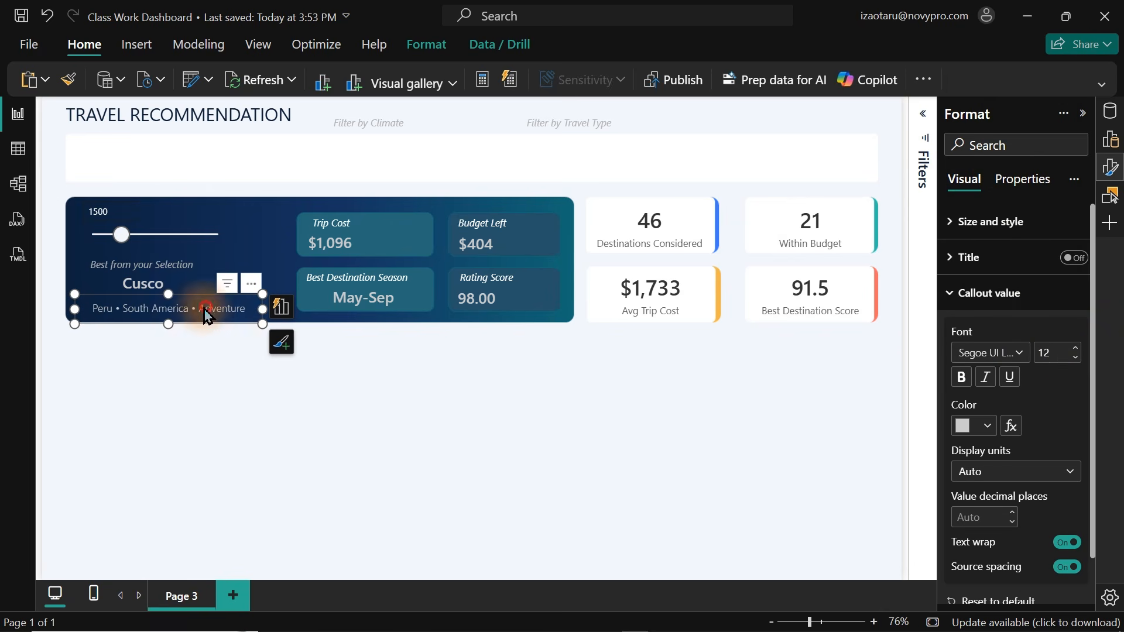
{"action": "left_click", "coordinate": [149, 284]}
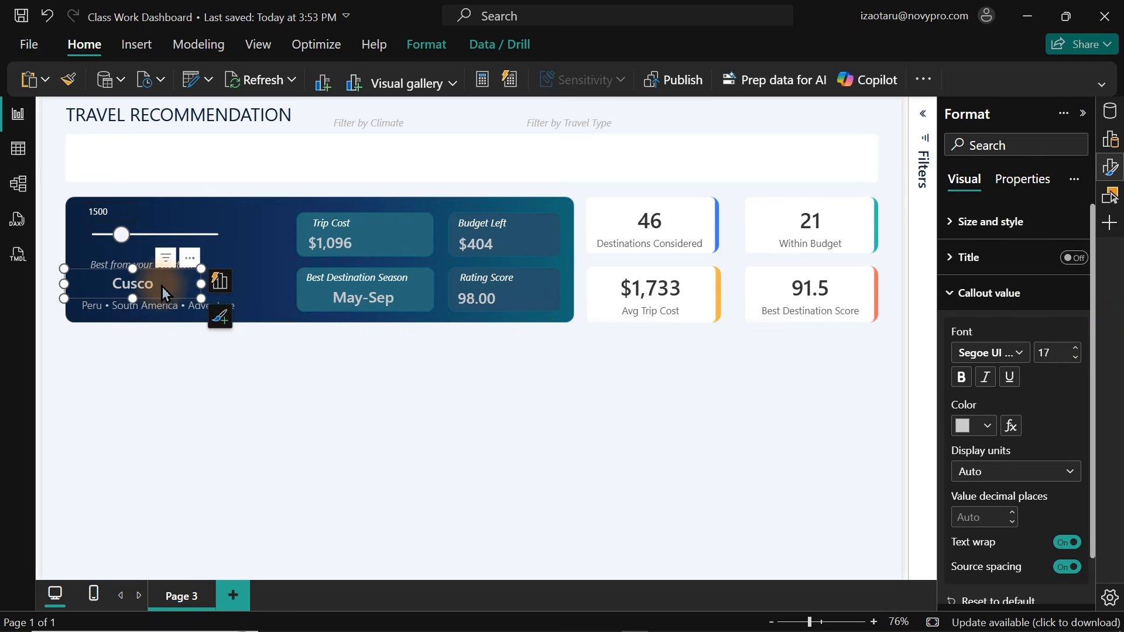
{"action": "left_click", "coordinate": [252, 166]}
{"action": "left_click", "coordinate": [121, 234]}
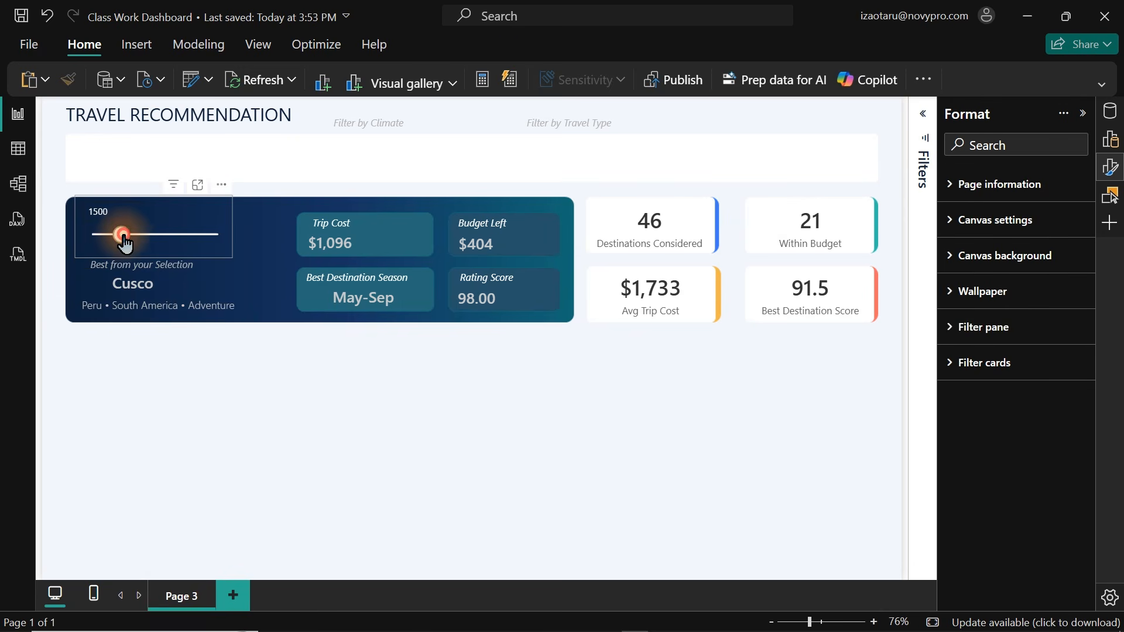
{"action": "left_click_drag", "start_coordinate": [122, 234], "coordinate": [150, 234]}
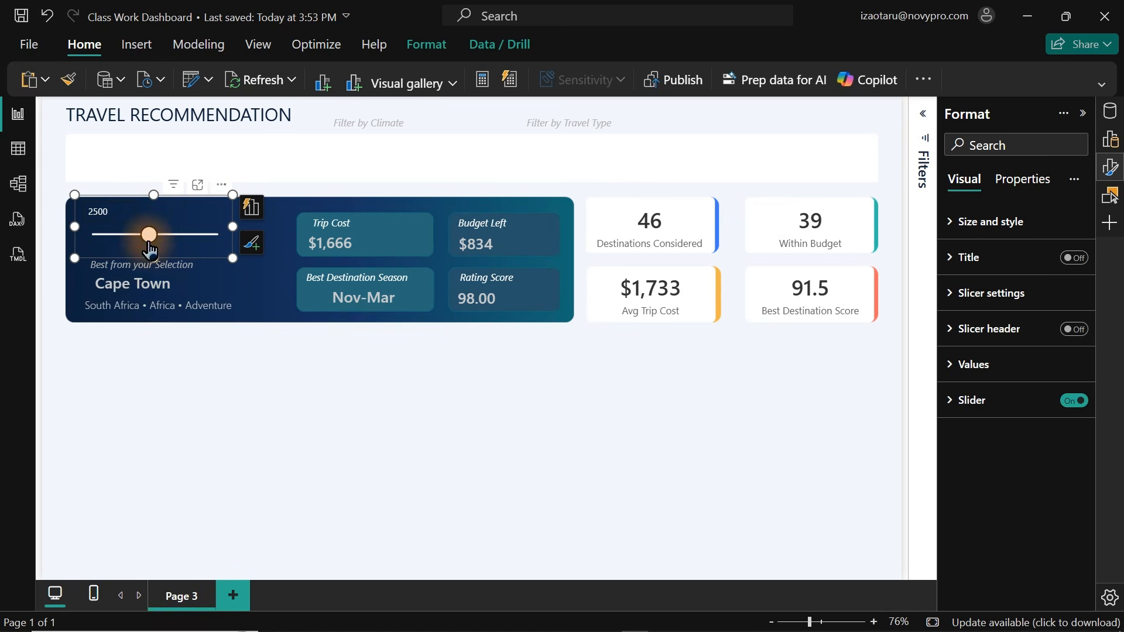
{"action": "left_click_drag", "start_coordinate": [149, 234], "coordinate": [184, 235]}
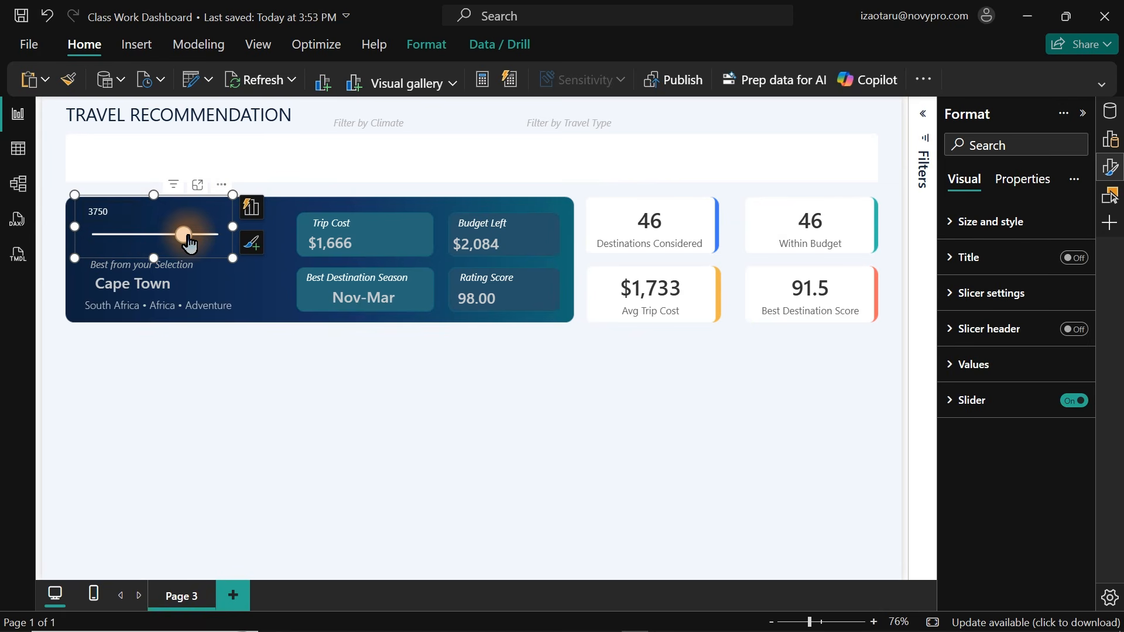
{"action": "left_click_drag", "start_coordinate": [187, 235], "coordinate": [156, 235]}
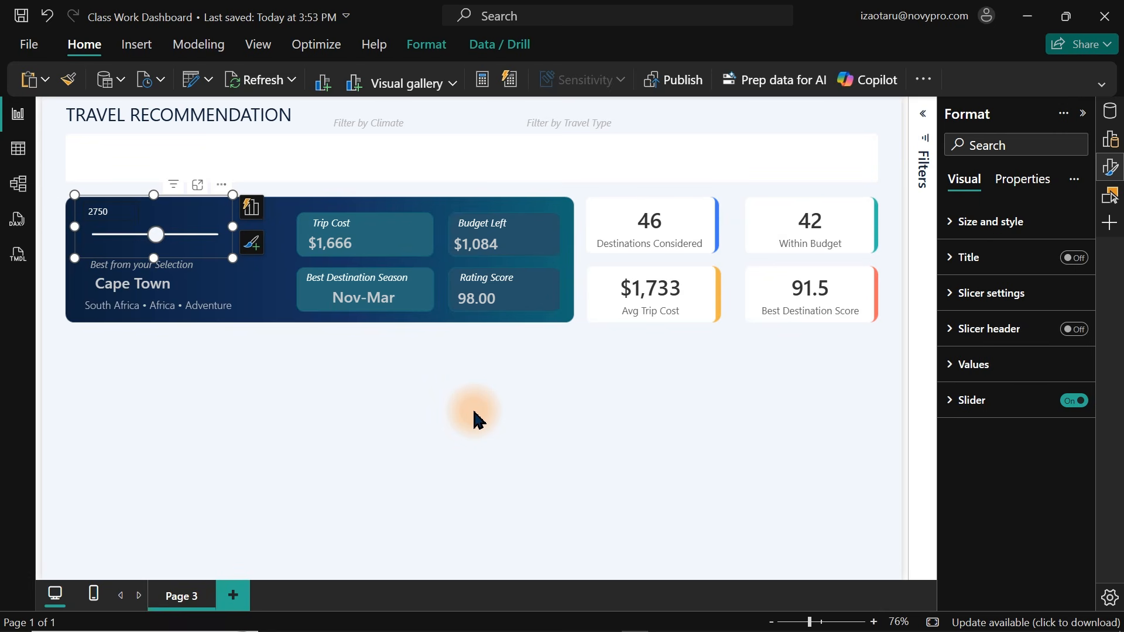
{"action": "left_click", "coordinate": [476, 417]}
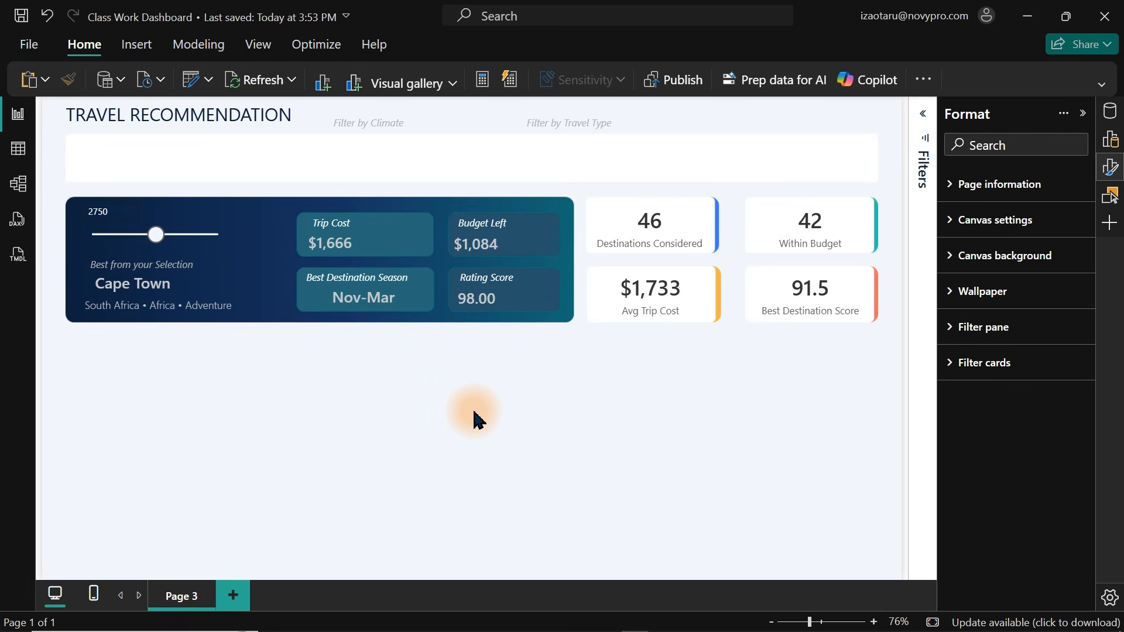
Switch to OneNote to review the dashboard sketch, then return to Power BI.
{"action": "left_click", "coordinate": [772, 619]}
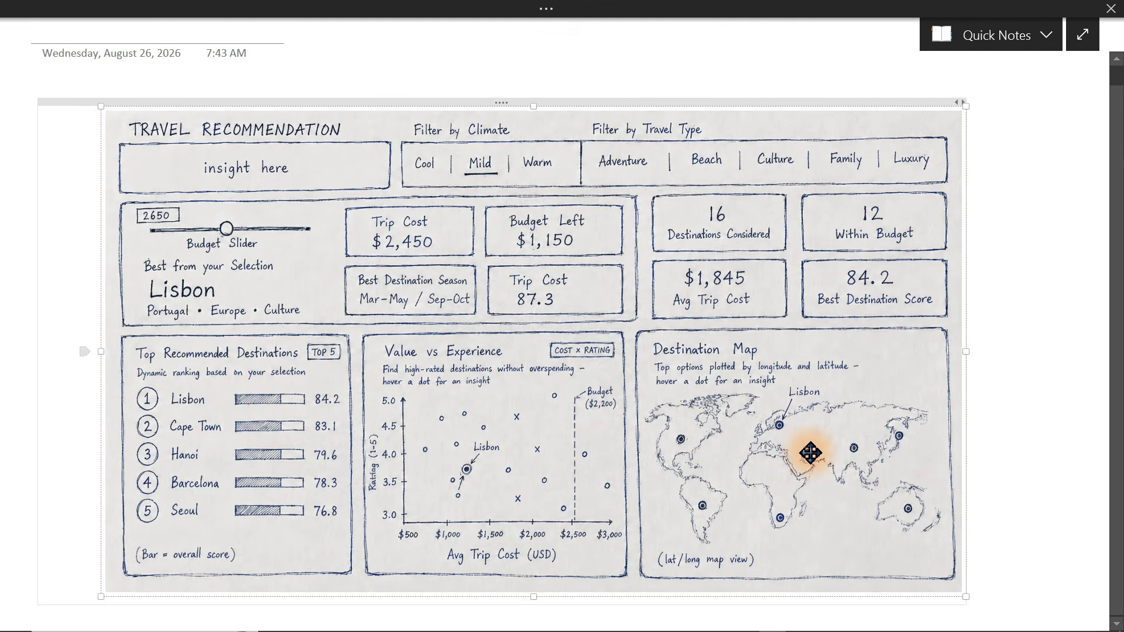
{"action": "left_click", "coordinate": [770, 625]}
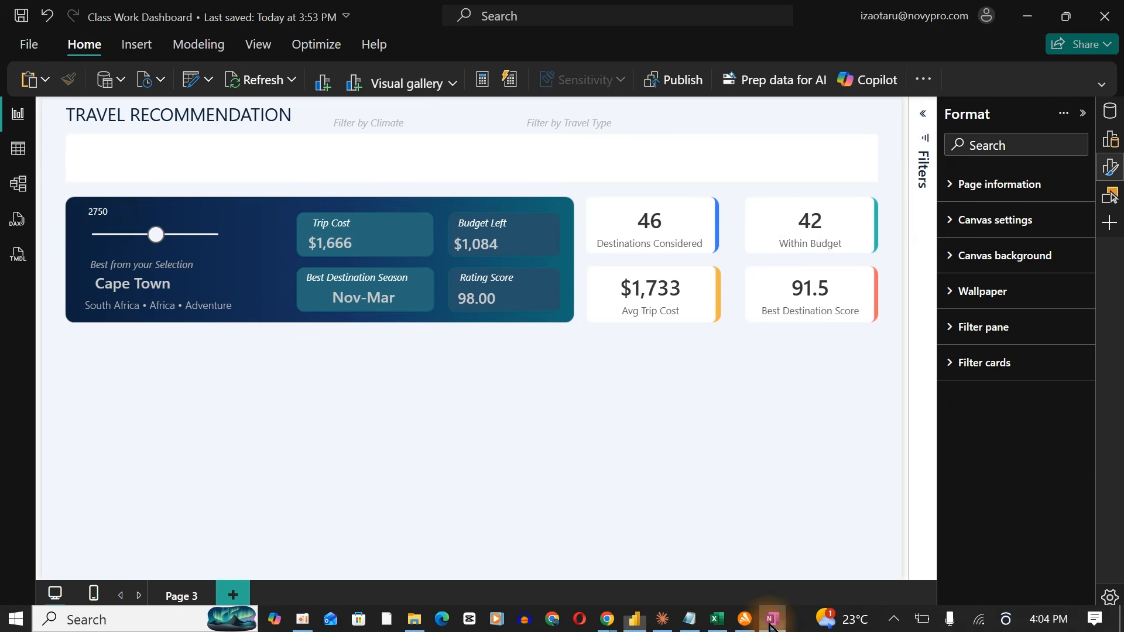
Add an HTML Content visual and move it into the empty area below the banner.
{"action": "left_click", "coordinate": [1110, 143]}
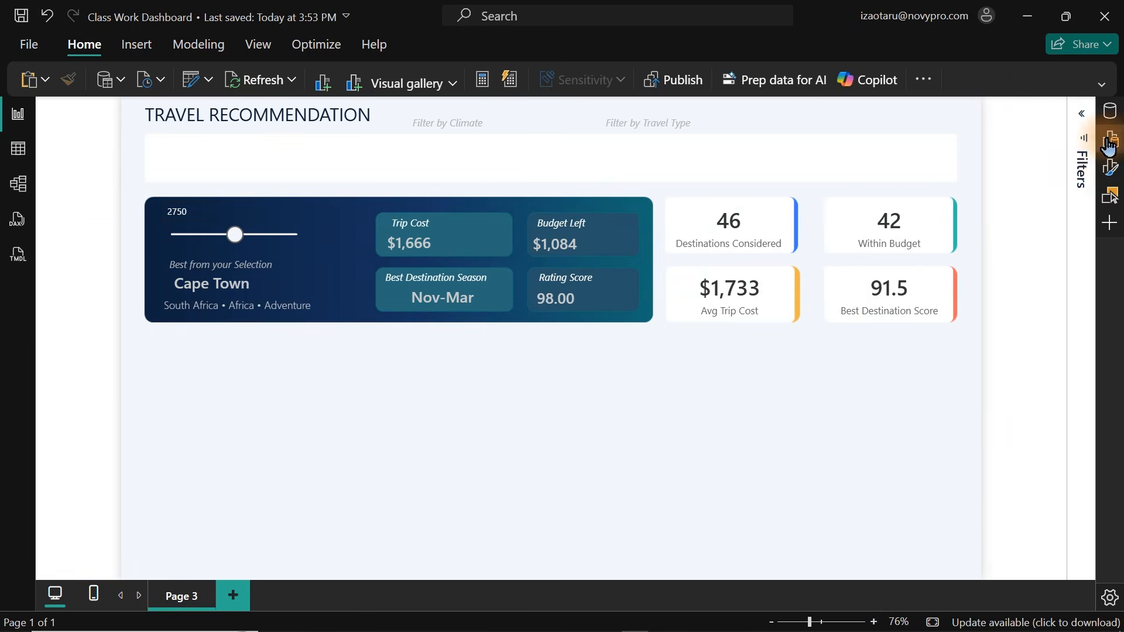
{"action": "left_click", "coordinate": [1108, 144]}
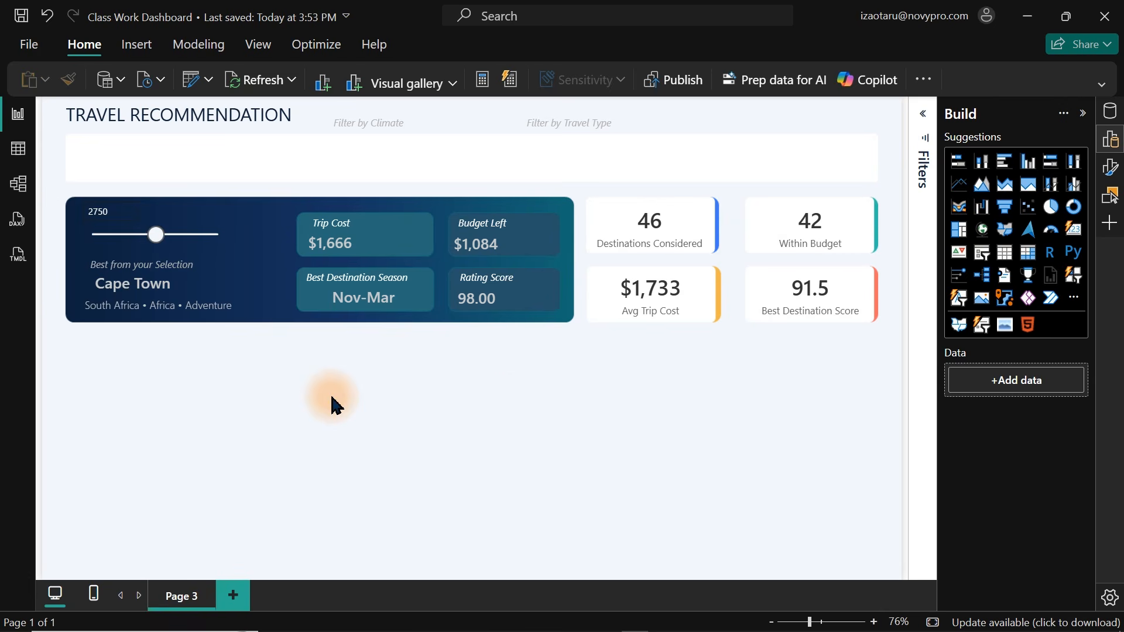
{"action": "left_click", "coordinate": [1027, 326]}
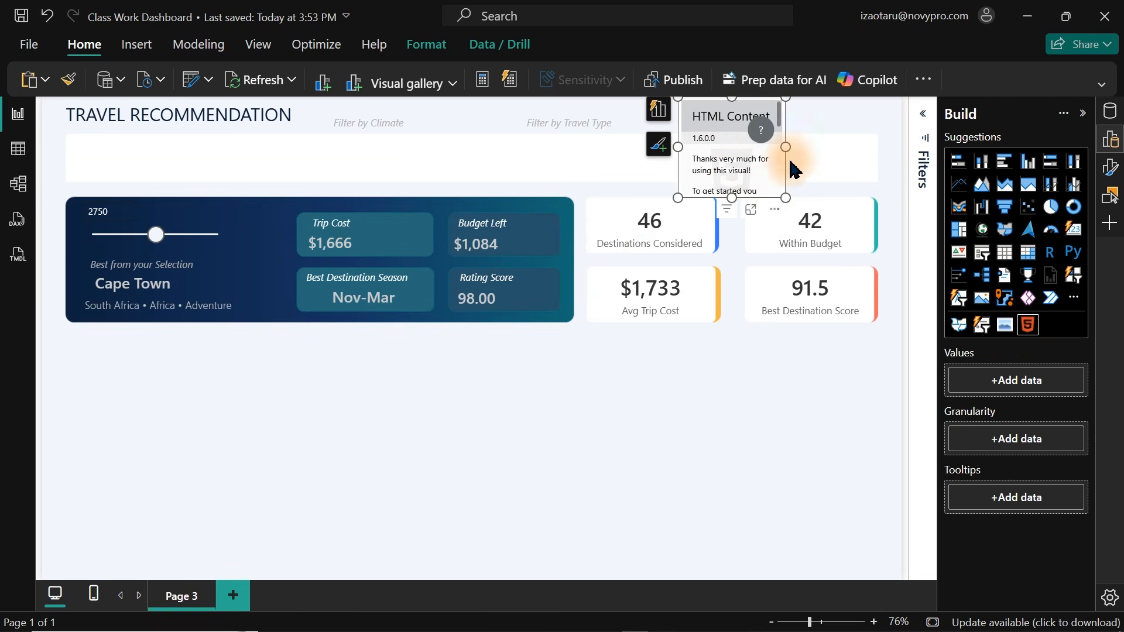
{"action": "left_click_drag", "start_coordinate": [778, 202], "coordinate": [765, 566]}
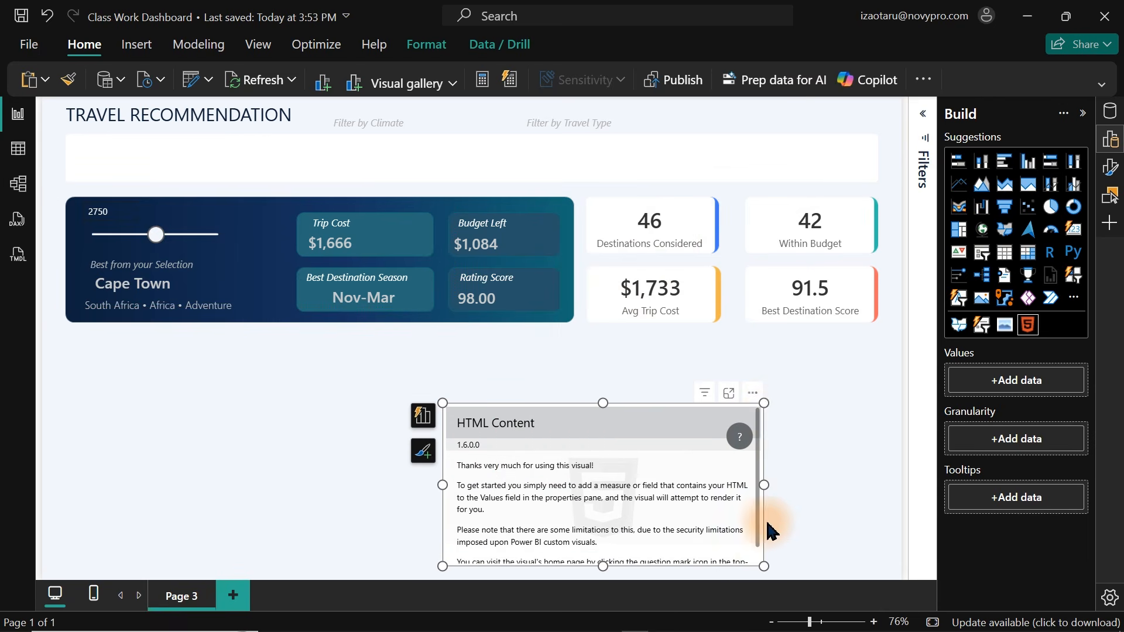
Enlarge the HTML Content visual by extending its top edge upward toward the cards.
{"action": "left_click_drag", "start_coordinate": [763, 401], "coordinate": [768, 342]}
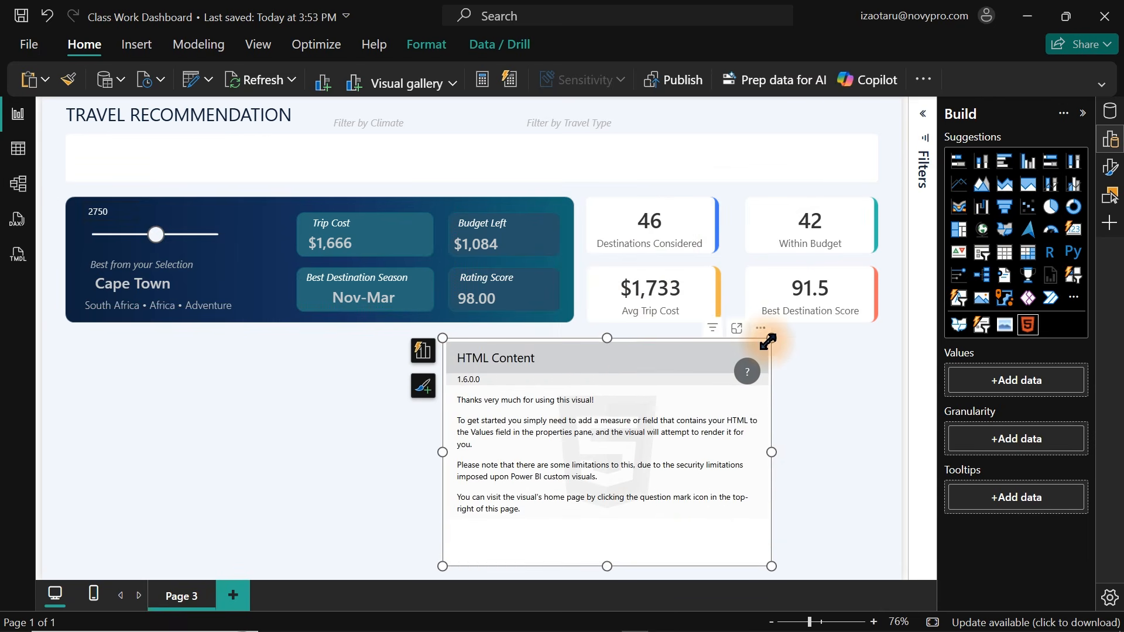
Switch to Claude and paste a prompt asking for a DAX measure returning an HTML 'Destination Map' card with plotted teal dots.
{"action": "mouse_move", "coordinate": [585, 623]}
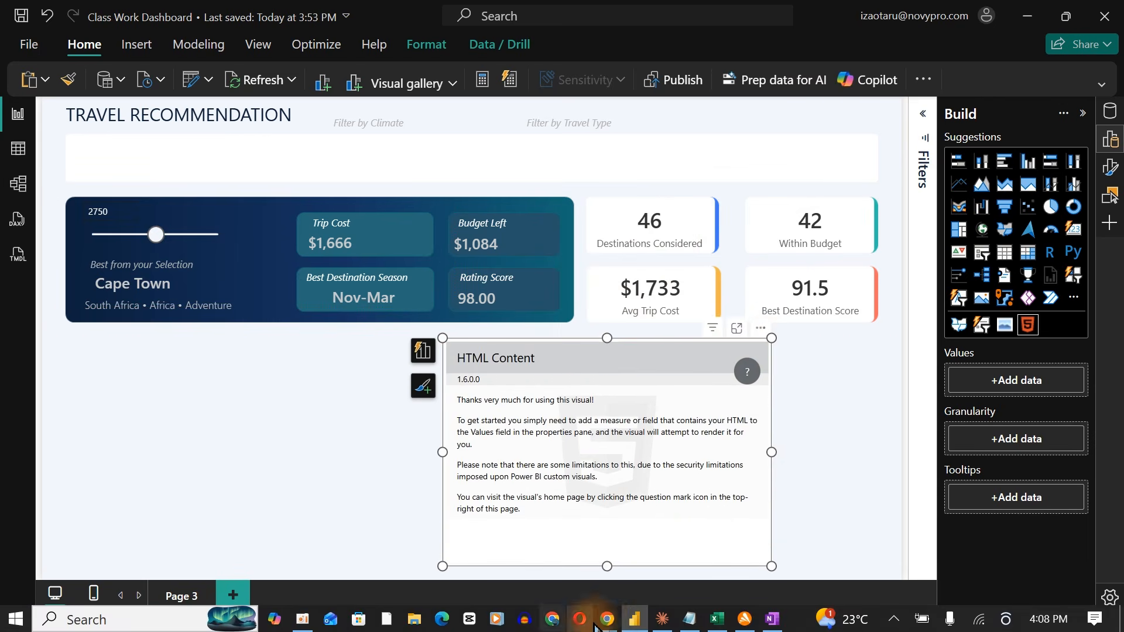
{"action": "left_click", "coordinate": [662, 619]}
{"action": "left_click", "coordinate": [266, 544]}
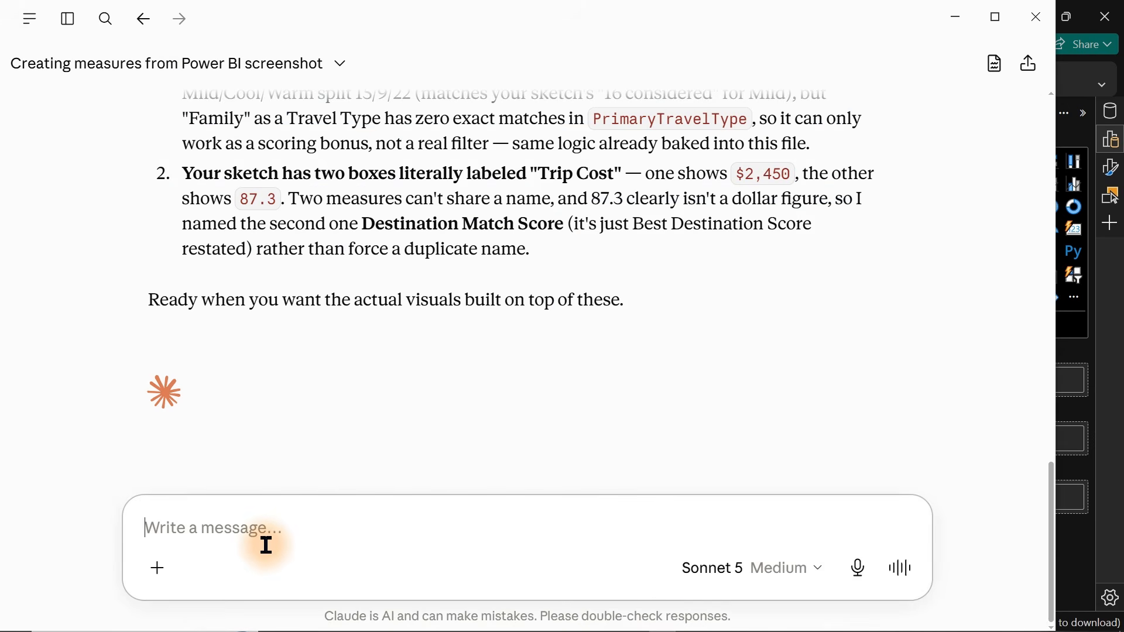
{"action": "type", "text": "Create a DAX measure that returns an HTML card called 'Destination Map'. It should have a title, a subtitle ('Top options plotted by longitude and latitude'), and a simple SVG area below showing each destination as a small teal circle, positioned using its Longitude and Latitude columns converted to X/Y coordinates. Add a few faint gridlines behind the dots so it reads like a map instead of a plain scatter chart. Keep every dot the same size and color no highlighting, no hover effects, no labels on the dots, no animation. Just the plotted points on a light card background with rounded corners."}
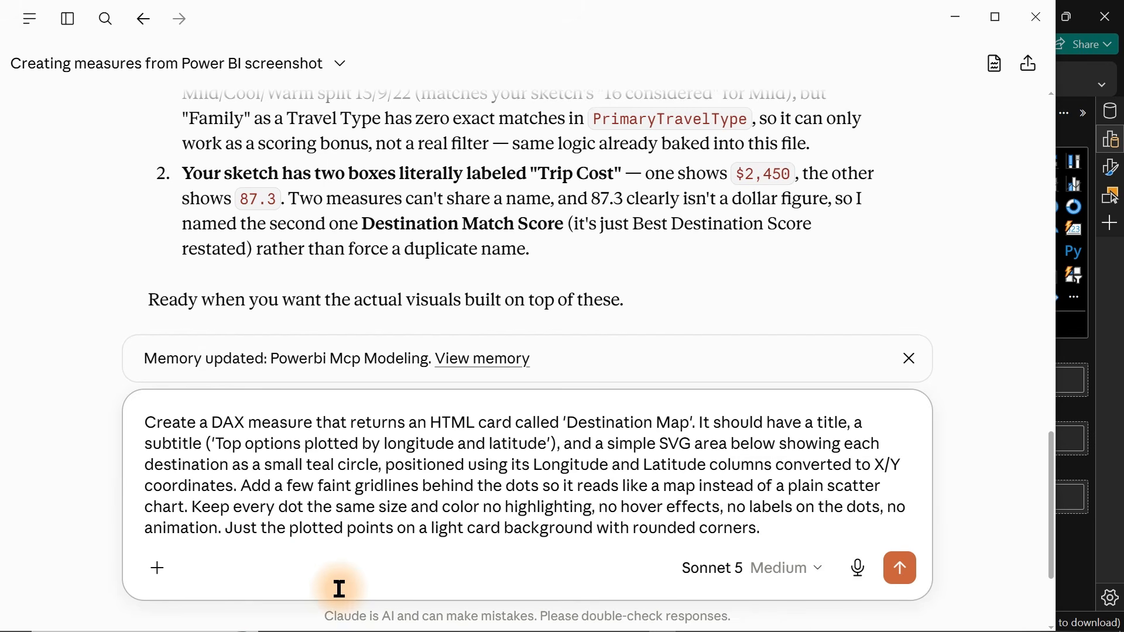
{"action": "key", "text": "super+shift+s"}
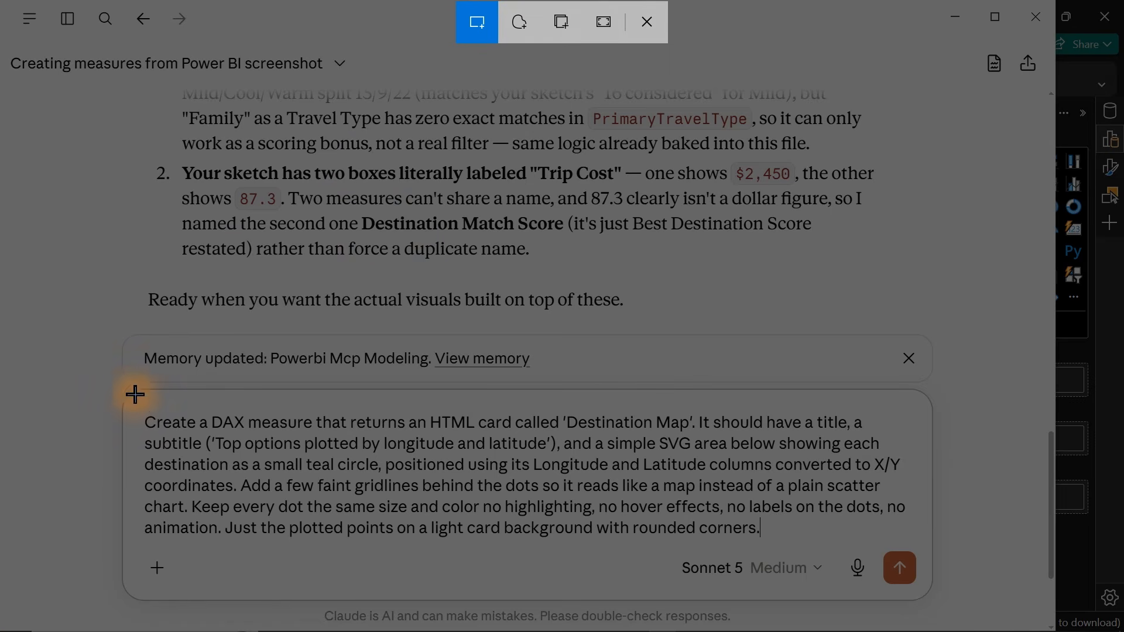
{"action": "left_click_drag", "start_coordinate": [135, 402], "coordinate": [913, 556]}
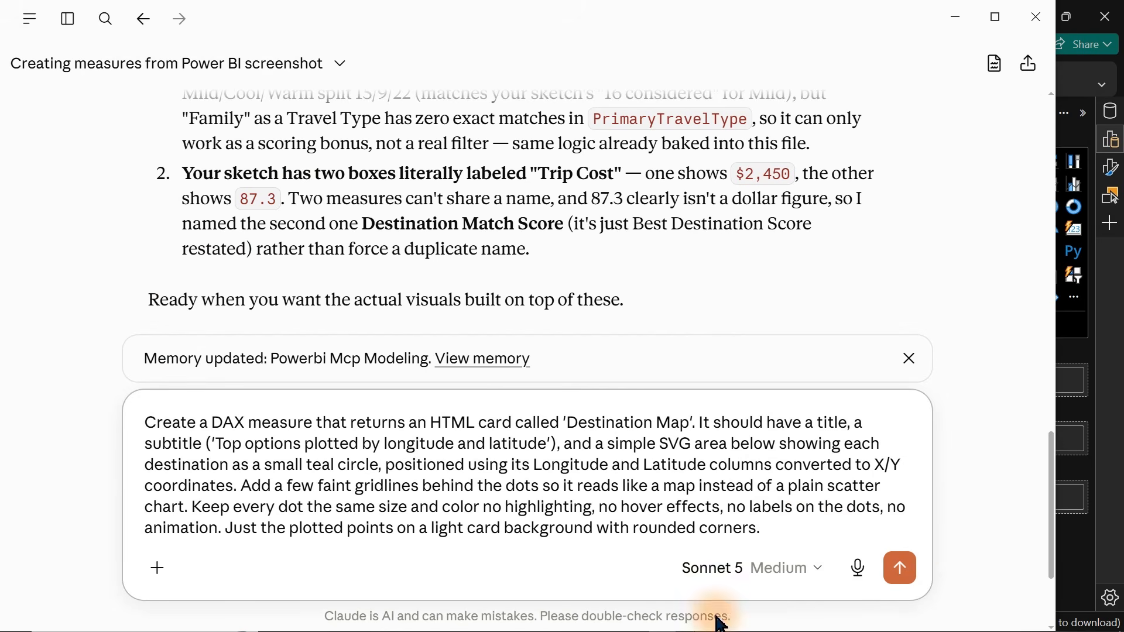
Capture the Destination Map panel of the sketch in OneNote and paste the image into the Claude message.
{"action": "mouse_move", "coordinate": [755, 624]}
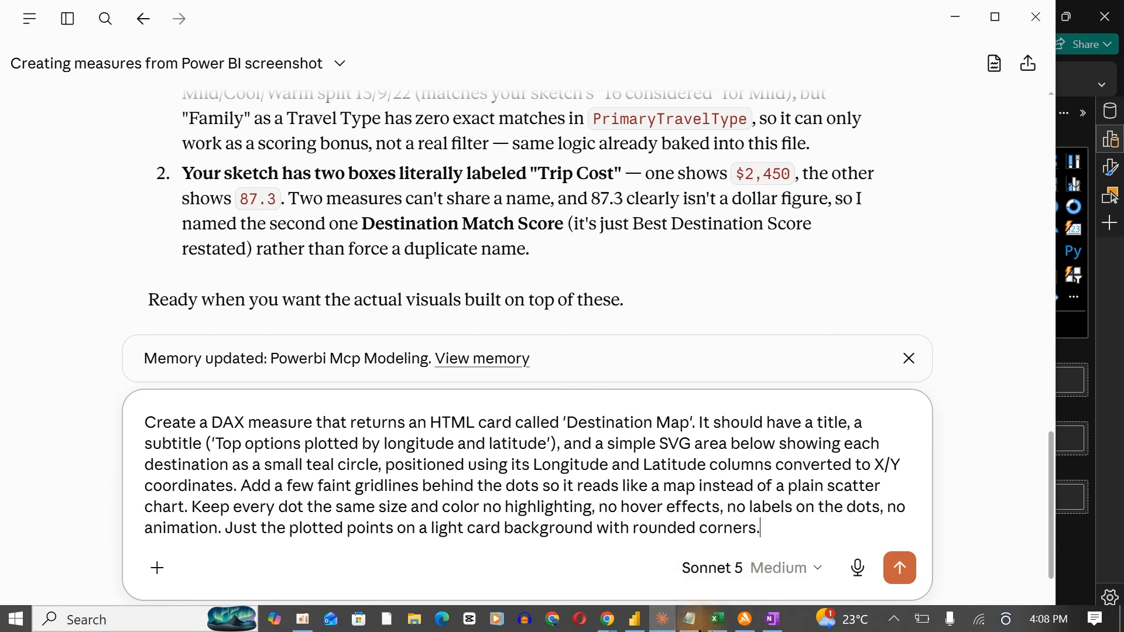
{"action": "left_click", "coordinate": [772, 620]}
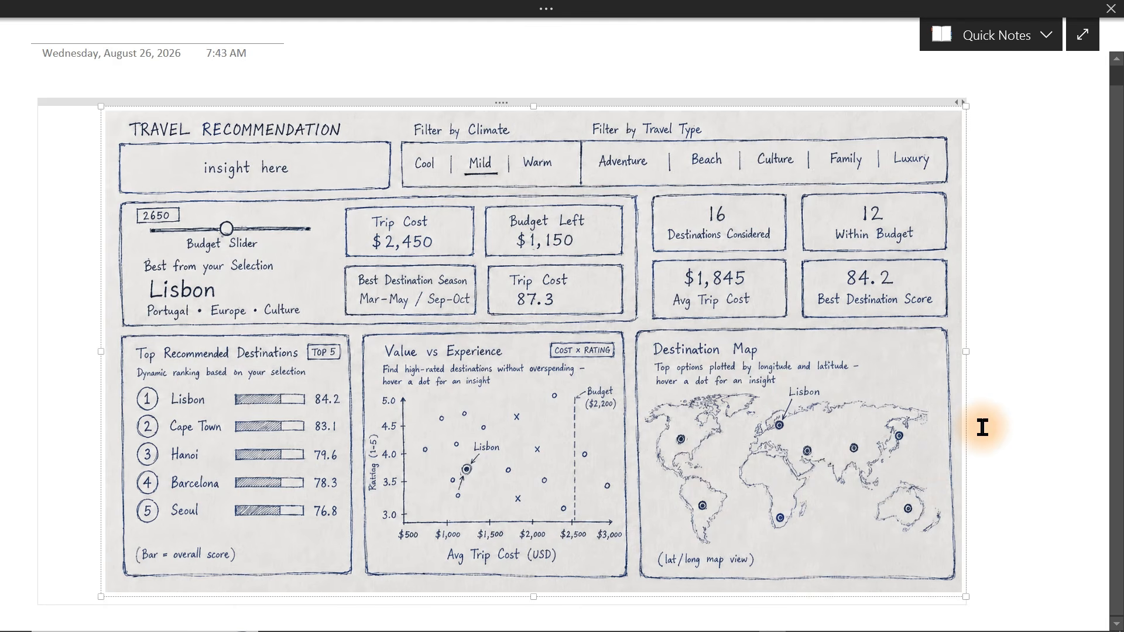
{"action": "key", "text": "super+shift+s"}
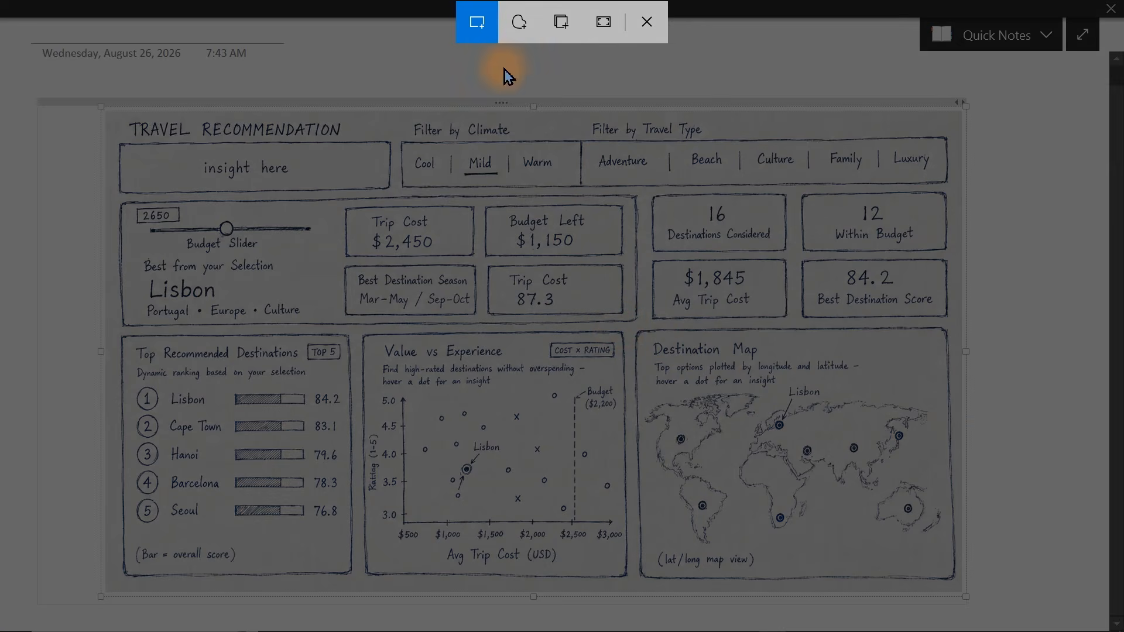
{"action": "left_click", "coordinate": [477, 24]}
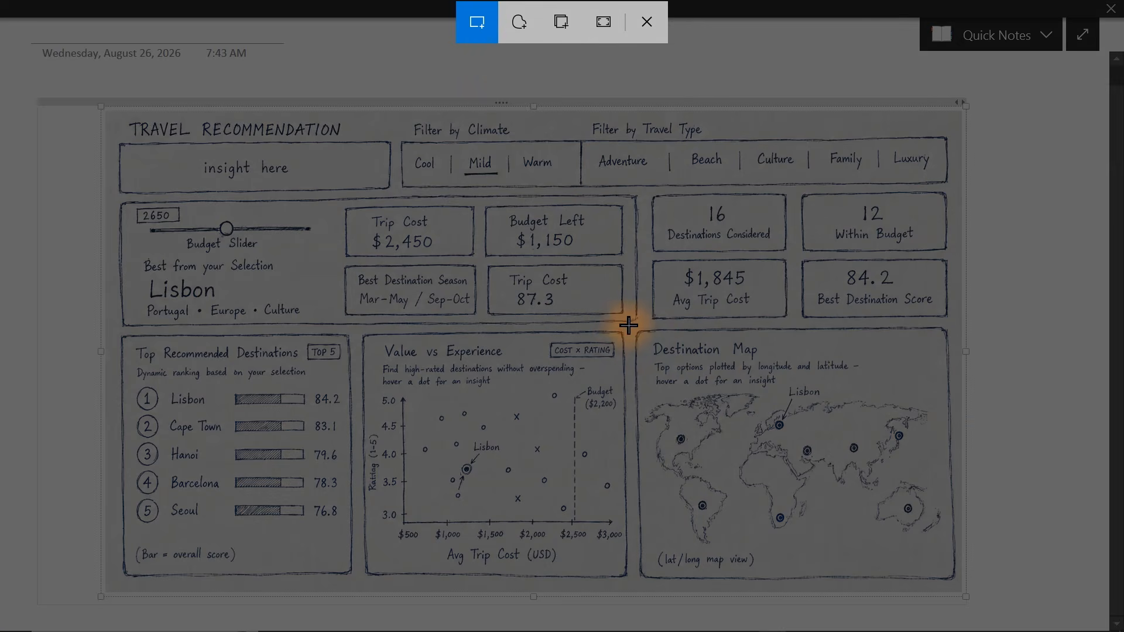
{"action": "left_click_drag", "start_coordinate": [628, 326], "coordinate": [956, 579]}
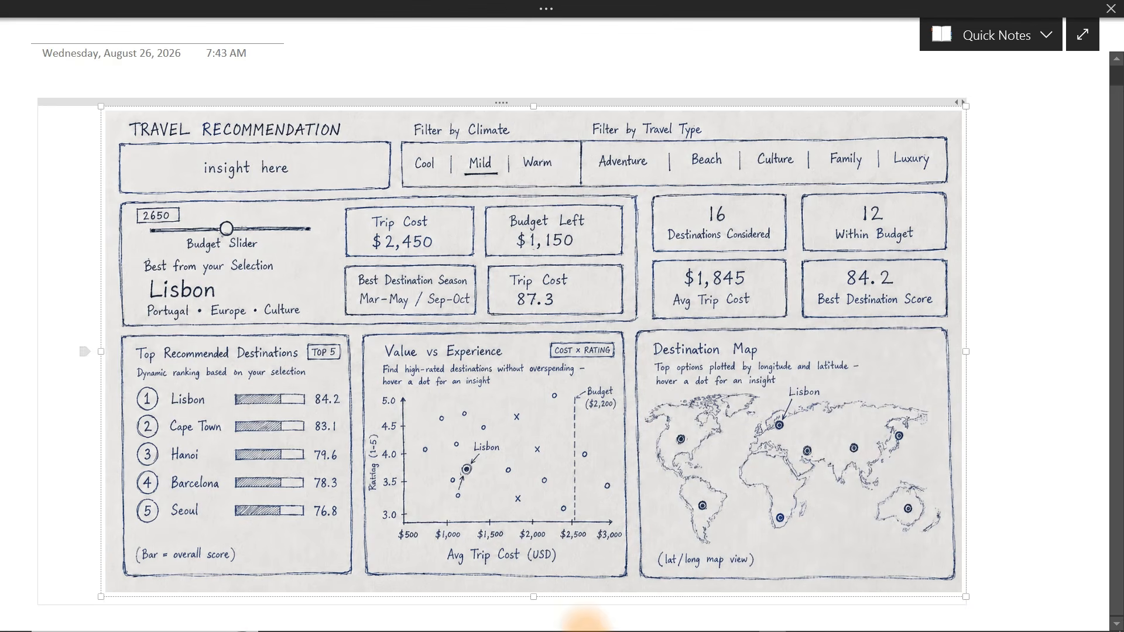
{"action": "mouse_move", "coordinate": [620, 626]}
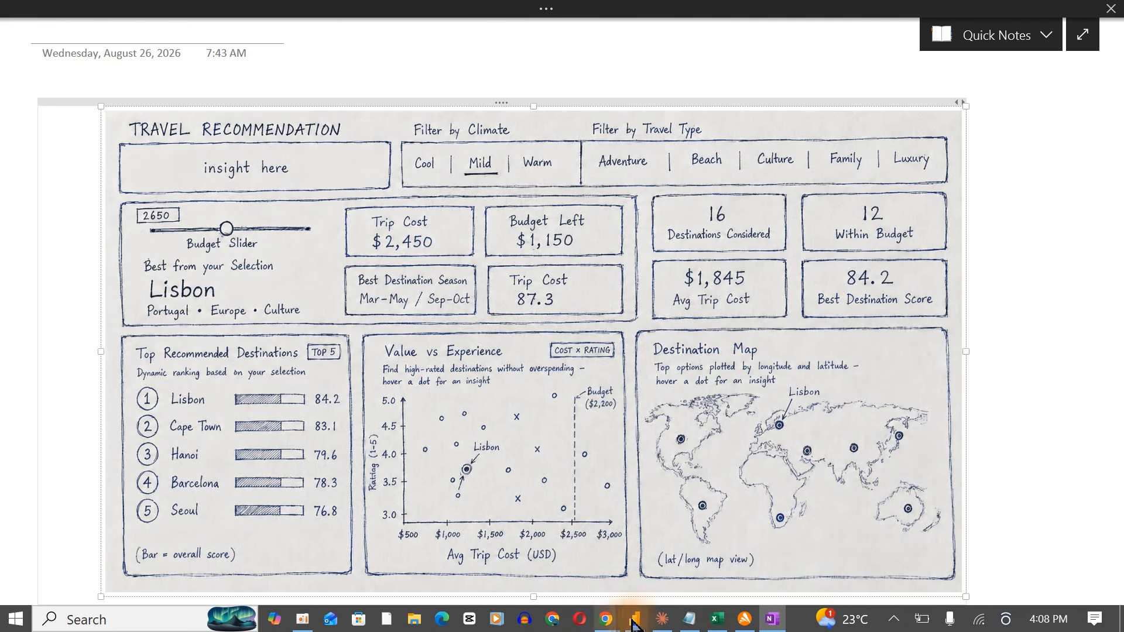
{"action": "left_click", "coordinate": [661, 620]}
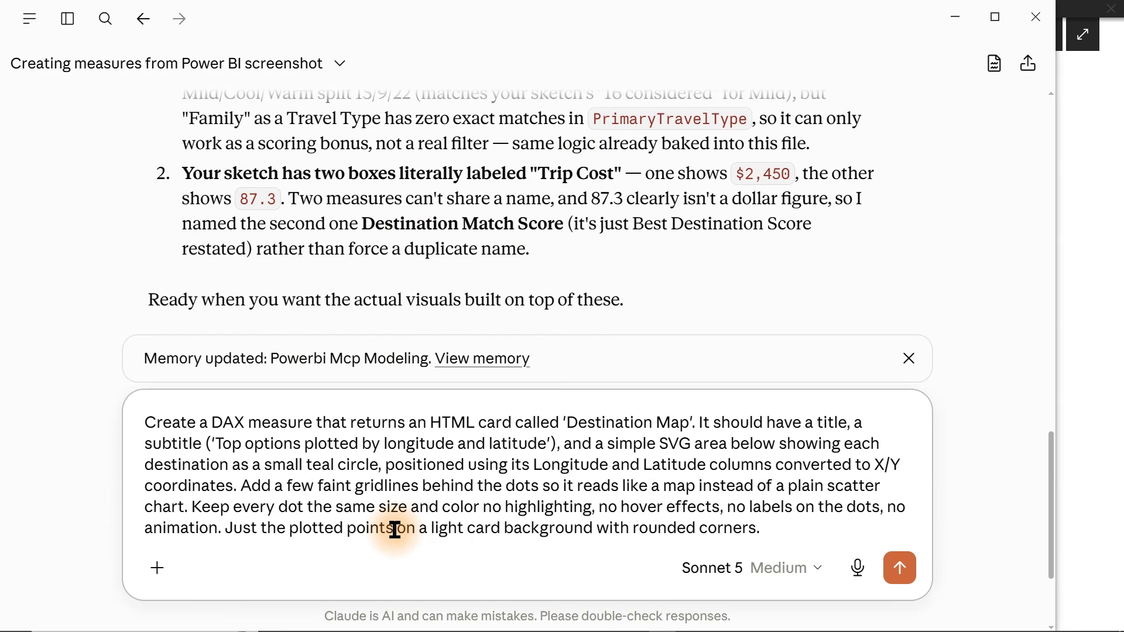
{"action": "key", "text": "ctrl+v"}
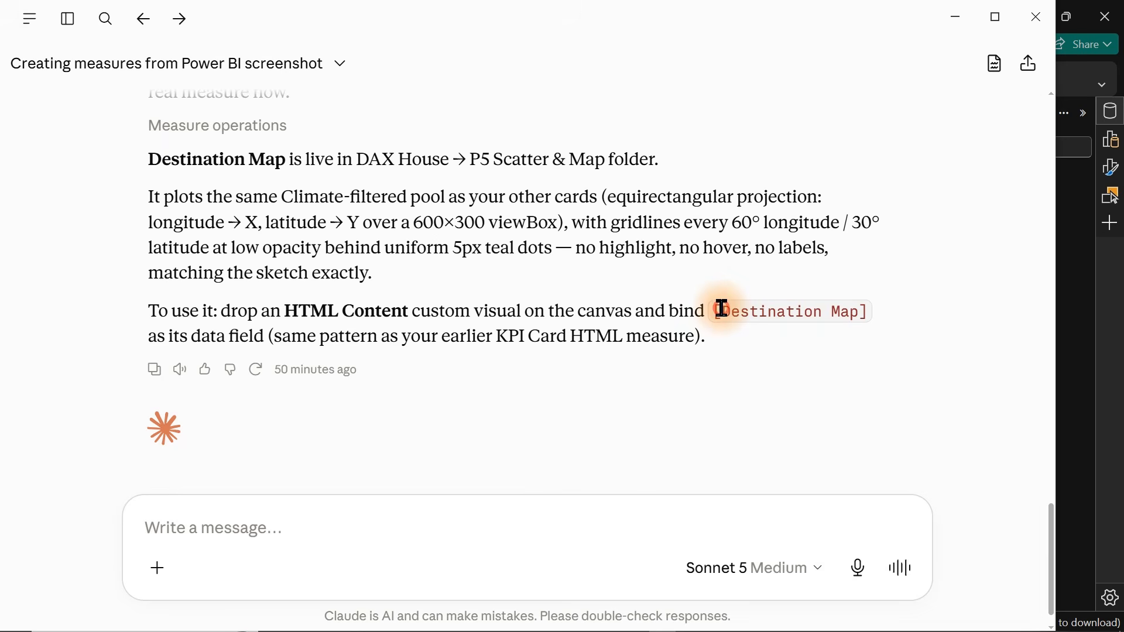
Return to Power BI, open the new Destination Map measure in the P5 Scatter & Map folder and review its DAX code.
{"action": "left_click_drag", "start_coordinate": [720, 308], "coordinate": [860, 311]}
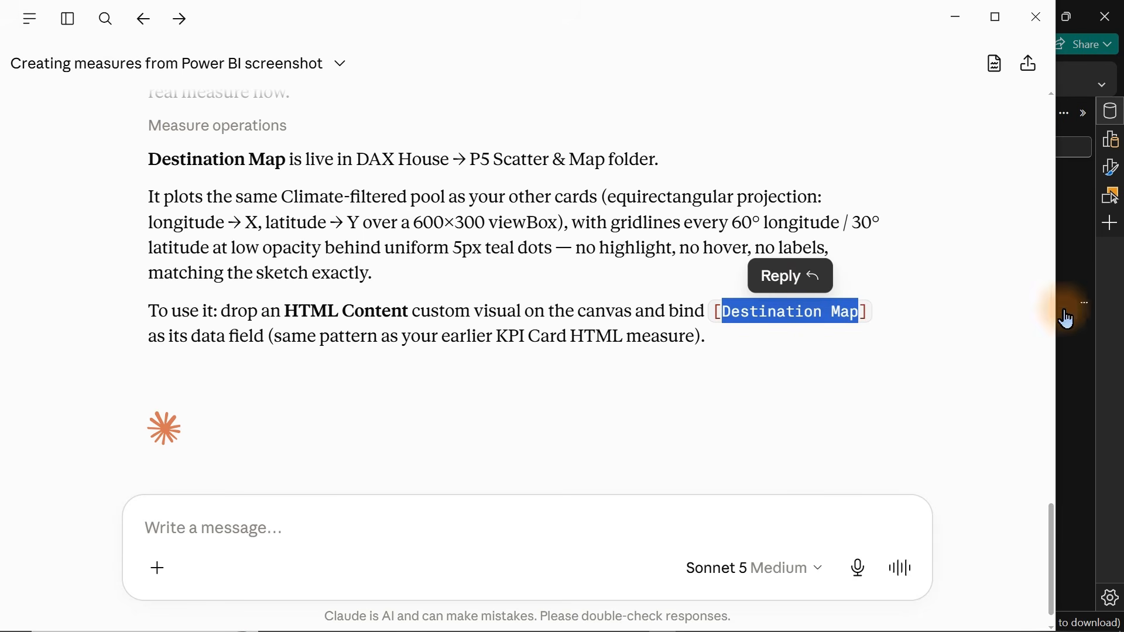
{"action": "left_click", "coordinate": [1087, 328]}
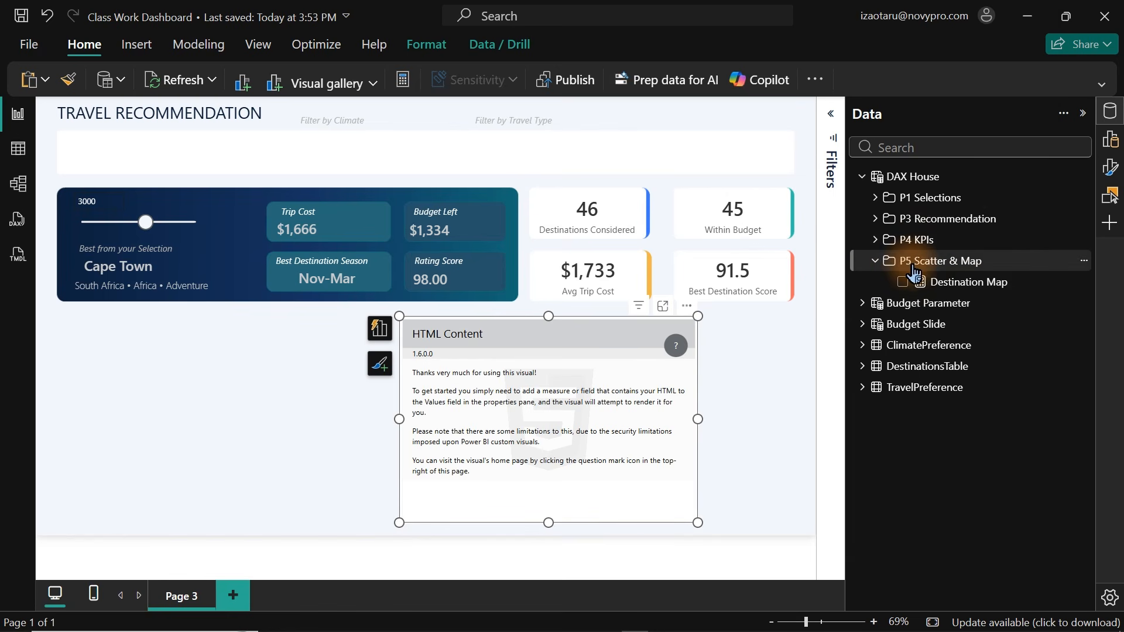
{"action": "left_click", "coordinate": [962, 284]}
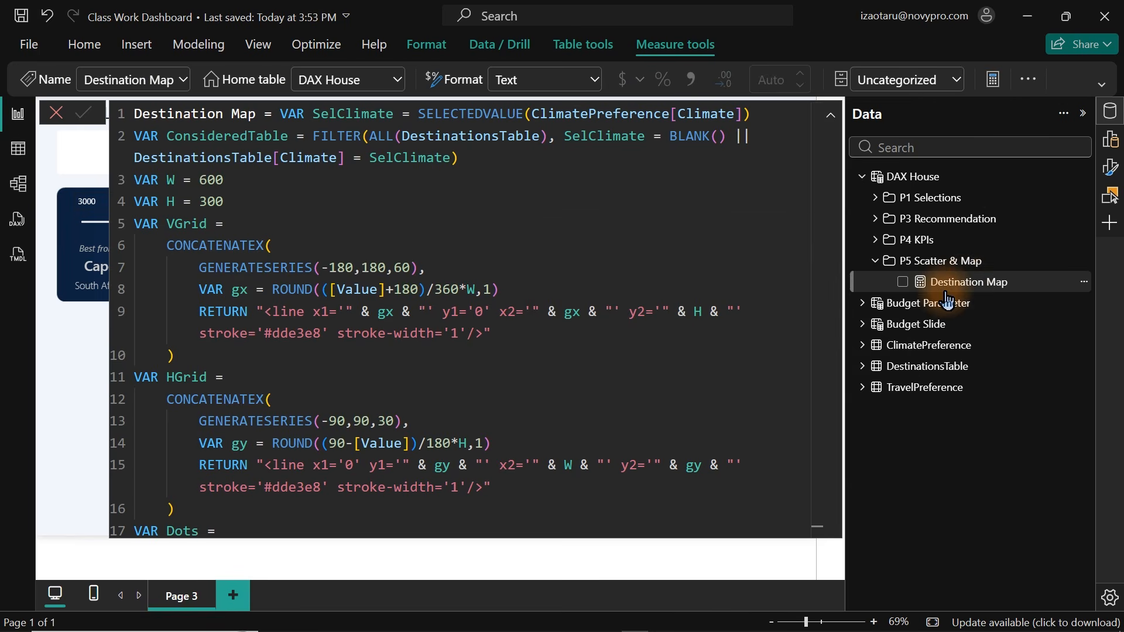
{"action": "left_click", "coordinate": [704, 314]}
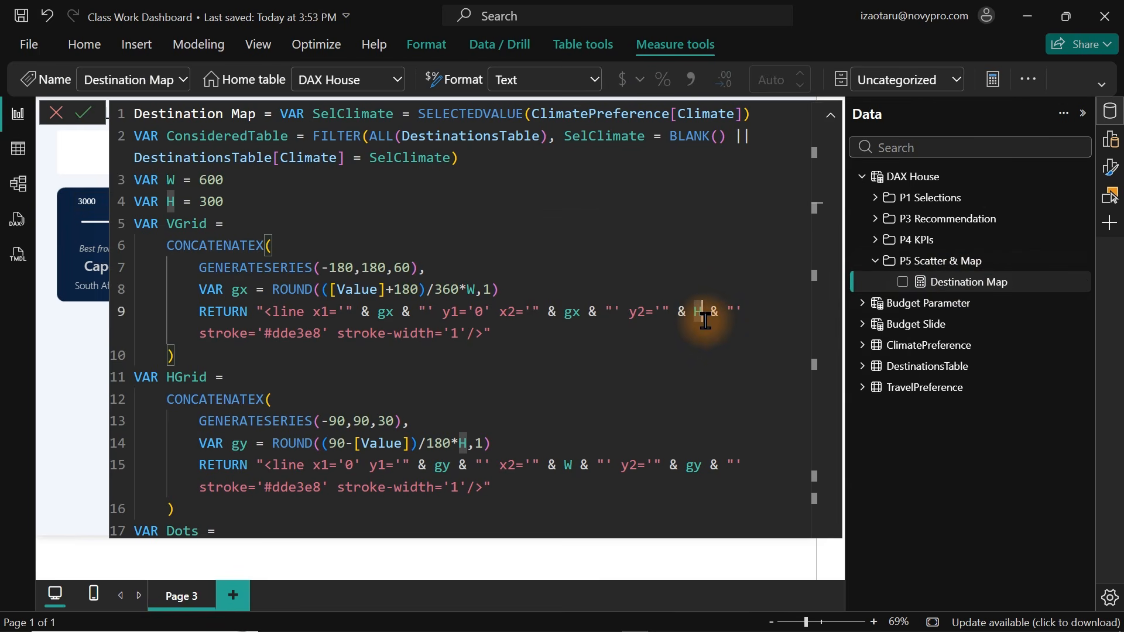
{"action": "key", "text": "Down"}
{"action": "key", "text": "Down"}
{"action": "key", "text": "Down"}
{"action": "key", "text": "Down"}
{"action": "key", "text": "Down"}
{"action": "key", "text": "Down"}
{"action": "key", "text": "Down"}
{"action": "key", "text": "Down"}
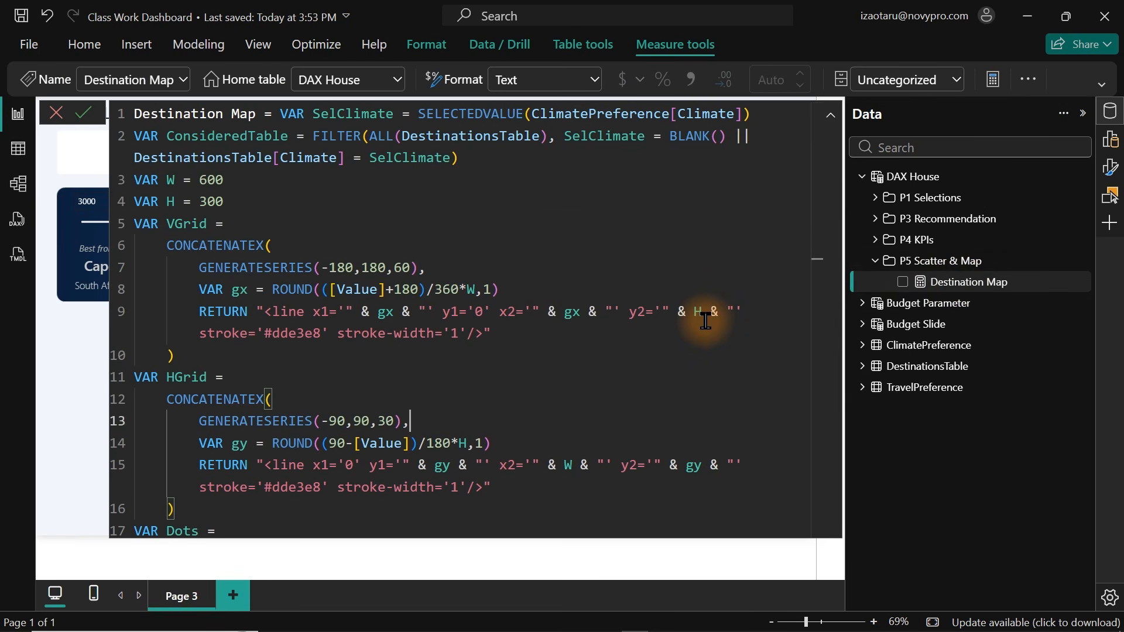
{"action": "key", "text": "Down"}
{"action": "key", "text": "Down"}
{"action": "key", "text": "Down"}
{"action": "key", "text": "Down"}
{"action": "key", "text": "Down"}
{"action": "key", "text": "Down"}
{"action": "key", "text": "Down"}
{"action": "key", "text": "Down"}
{"action": "key", "text": "Down"}
{"action": "key", "text": "Down"}
{"action": "key", "text": "Down"}
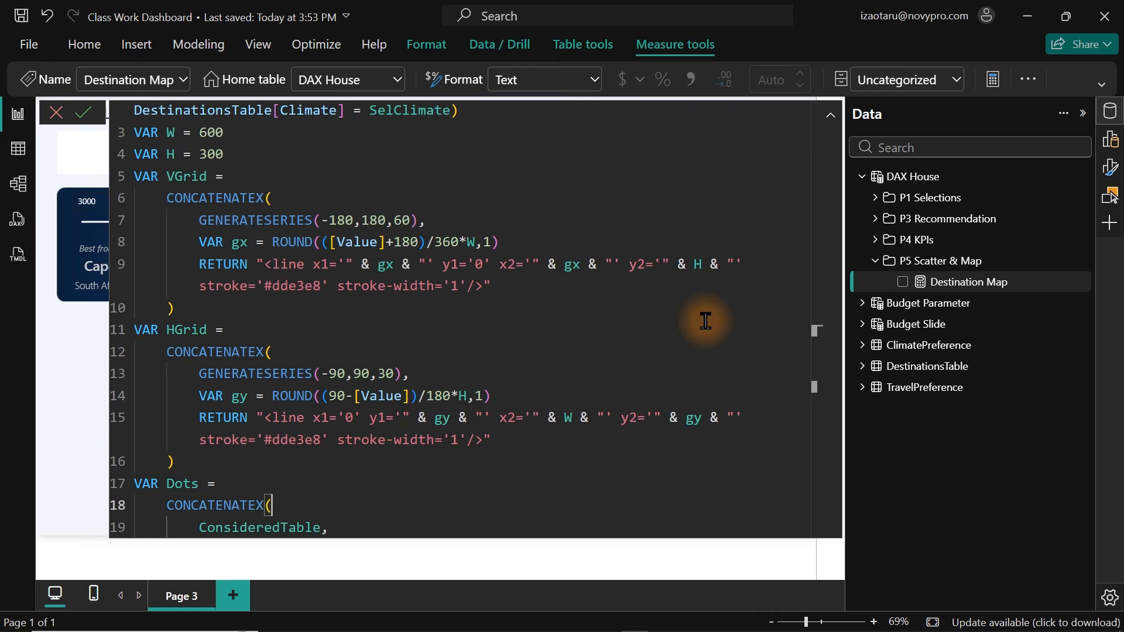
{"action": "key", "text": "Down"}
{"action": "key", "text": "Down"}
{"action": "key", "text": "Down"}
{"action": "key", "text": "Down"}
{"action": "key", "text": "Down"}
{"action": "key", "text": "Down"}
{"action": "key", "text": "Down"}
{"action": "key", "text": "Down"}
{"action": "key", "text": "Down"}
{"action": "key", "text": "Down"}
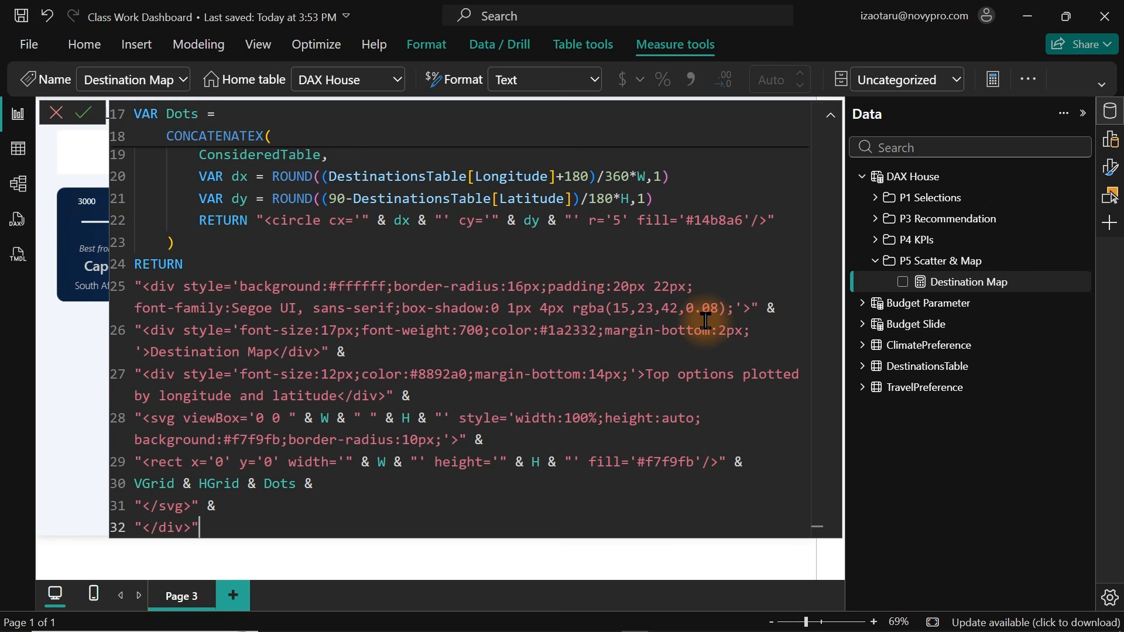
{"action": "key", "text": "Up"}
{"action": "key", "text": "Up"}
{"action": "key", "text": "Up"}
{"action": "key", "text": "Up"}
{"action": "key", "text": "Up"}
{"action": "key", "text": "Up"}
{"action": "key", "text": "Up"}
{"action": "key", "text": "Up"}
{"action": "key", "text": "Up"}
{"action": "key", "text": "Up"}
{"action": "key", "text": "Up"}
{"action": "key", "text": "Up"}
{"action": "key", "text": "Up"}
{"action": "key", "text": "Up"}
{"action": "key", "text": "Up"}
{"action": "key", "text": "Up"}
{"action": "key", "text": "Up"}
{"action": "key", "text": "Up"}
{"action": "key", "text": "Up"}
{"action": "key", "text": "Up"}
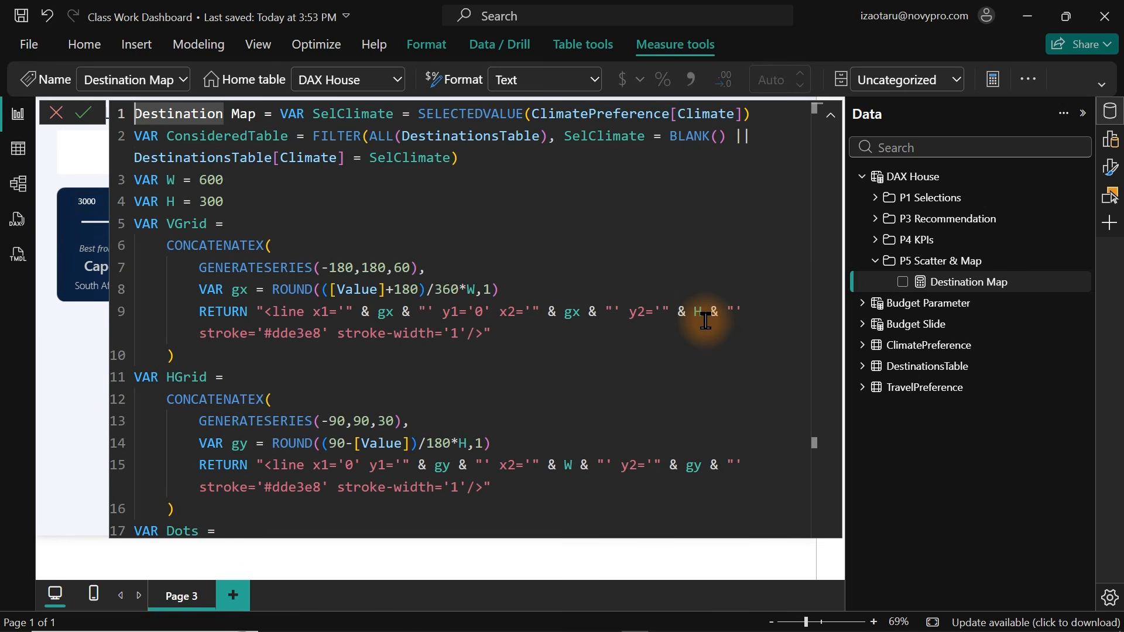
{"action": "key", "text": "Down"}
{"action": "key", "text": "Down"}
{"action": "key", "text": "Down"}
{"action": "key", "text": "Down"}
{"action": "key", "text": "Down"}
{"action": "key", "text": "Down"}
{"action": "key", "text": "Down"}
{"action": "key", "text": "Down"}
{"action": "key", "text": "Down"}
{"action": "key", "text": "Down"}
{"action": "key", "text": "Down"}
{"action": "key", "text": "Down"}
{"action": "key", "text": "Down"}
{"action": "key", "text": "Down"}
{"action": "key", "text": "Down"}
{"action": "key", "text": "Down"}
{"action": "key", "text": "Down"}
{"action": "key", "text": "Down"}
{"action": "key", "text": "Down"}
{"action": "key", "text": "Down"}
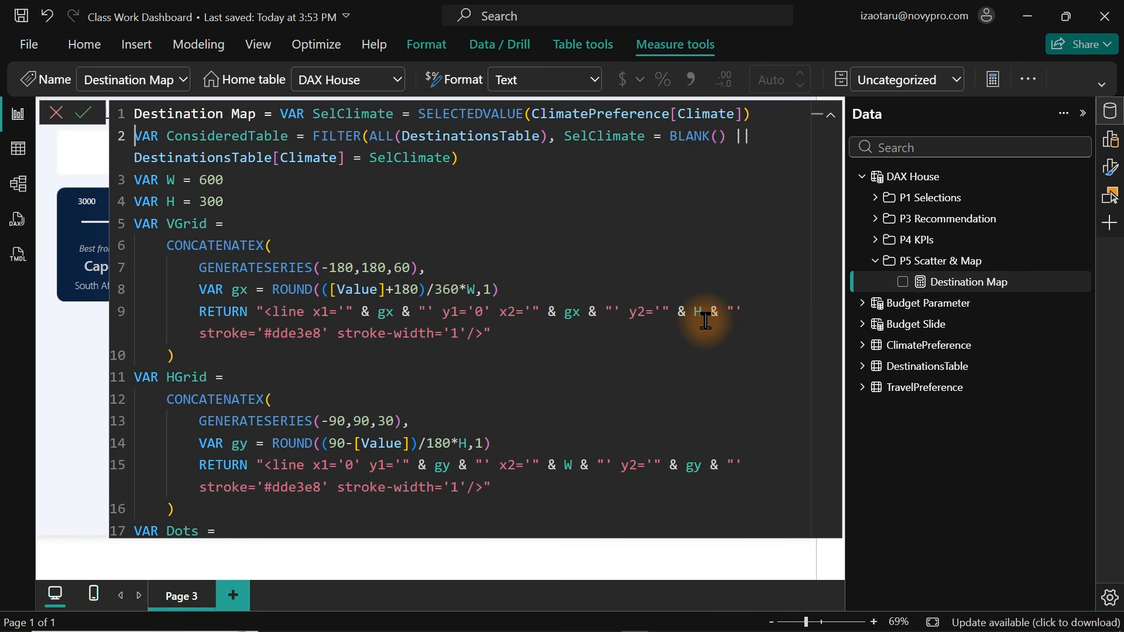
{"action": "key", "text": "Down"}
{"action": "key", "text": "Down"}
{"action": "key", "text": "Down"}
{"action": "key", "text": "Down"}
{"action": "key", "text": "Down"}
{"action": "key", "text": "Down"}
{"action": "key", "text": "Down"}
{"action": "key", "text": "Down"}
{"action": "key", "text": "Down"}
{"action": "key", "text": "Down"}
{"action": "key", "text": "Down"}
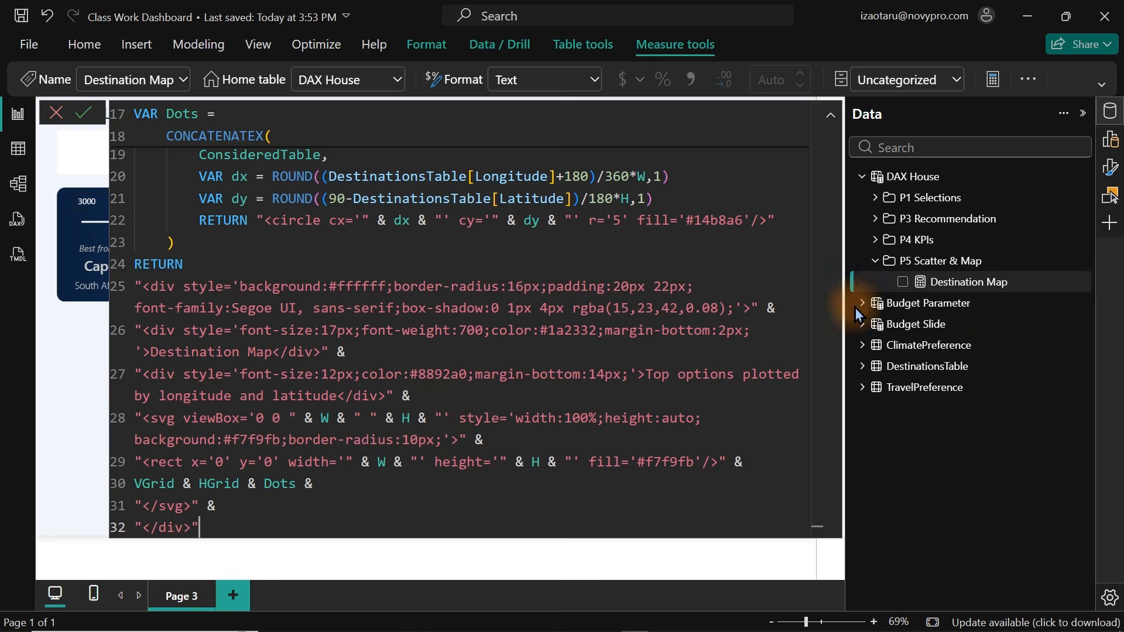
{"action": "left_click", "coordinate": [925, 262]}
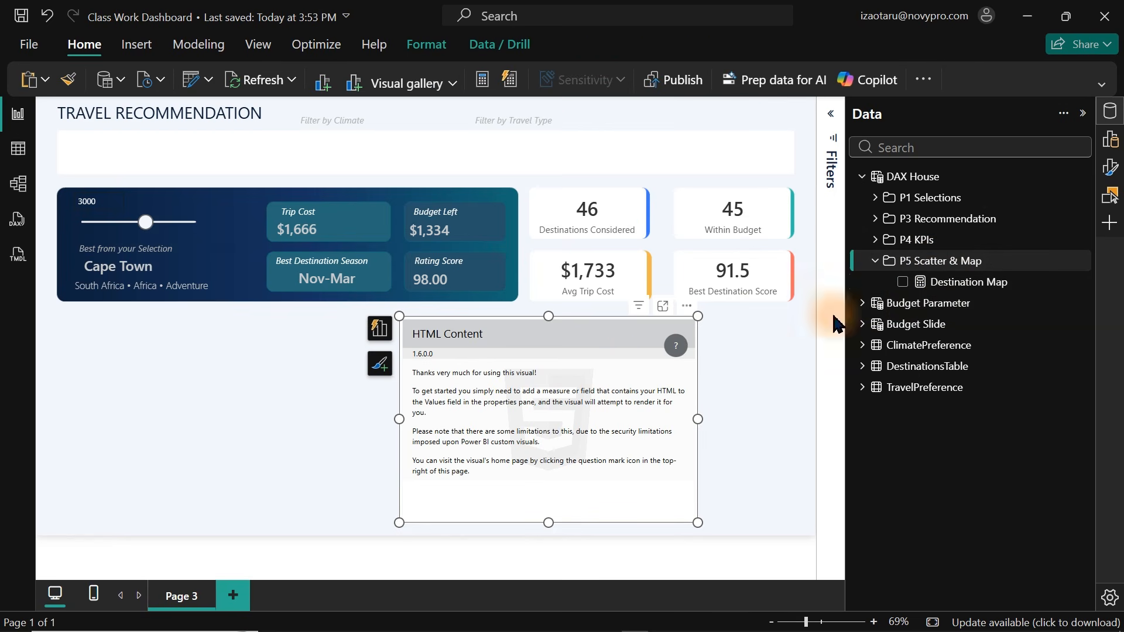
Bind the Destination Map measure to the HTML Content visual, then move the budget slider to 1250 to test it.
{"action": "left_click", "coordinate": [903, 282]}
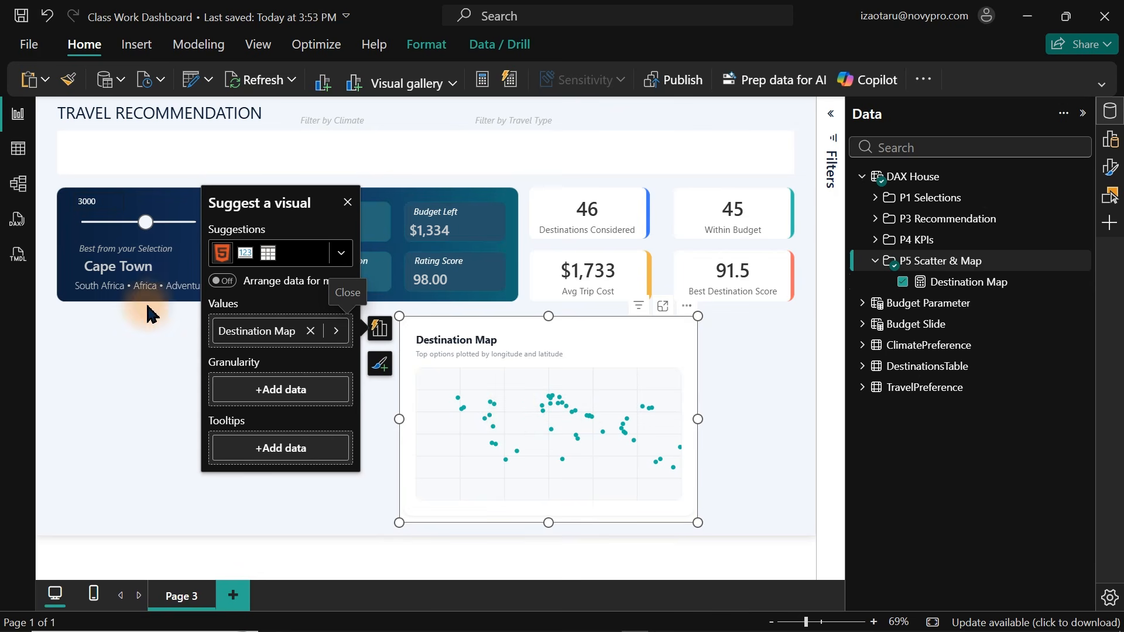
{"action": "left_click", "coordinate": [138, 346]}
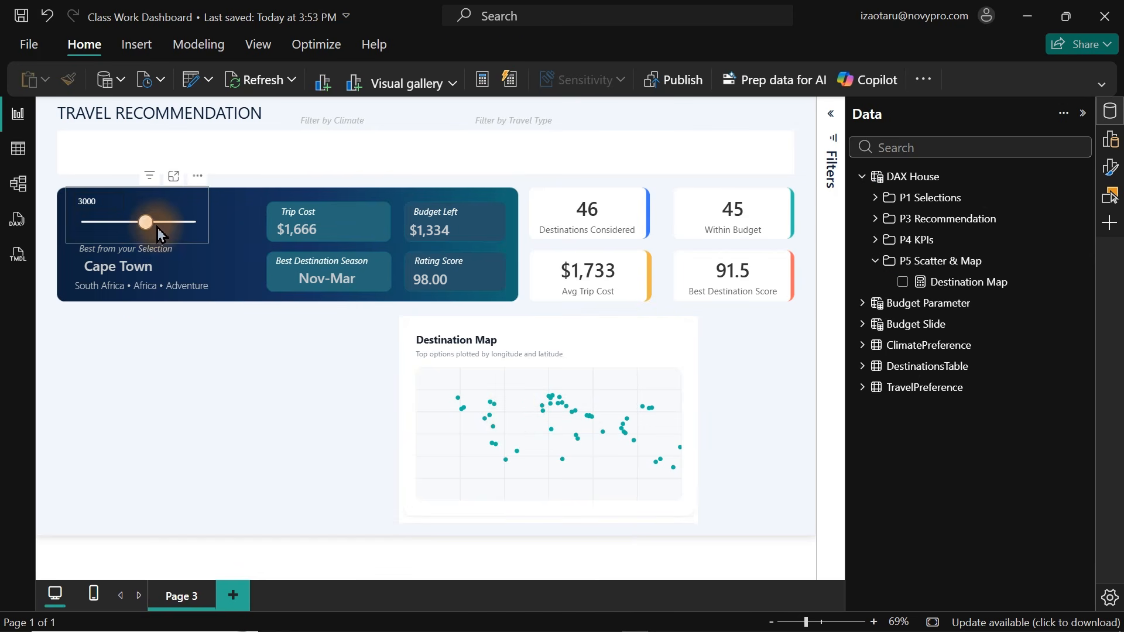
{"action": "left_click_drag", "start_coordinate": [145, 221], "coordinate": [107, 228]}
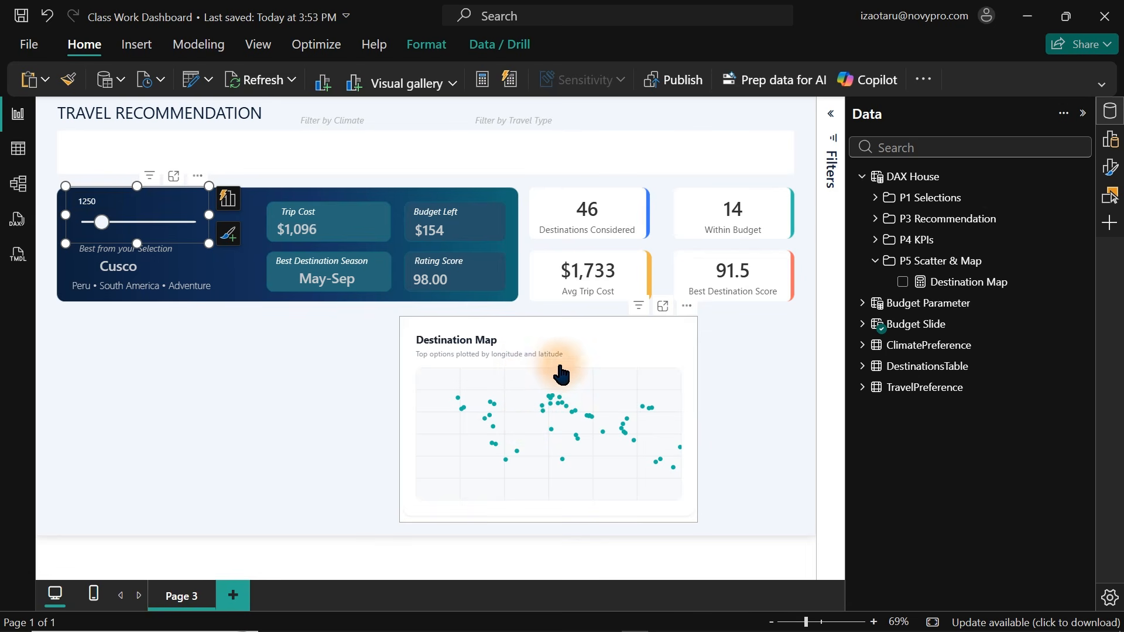
Dictate a request in Claude to rebuild the Destination Map using best destination, selected budget, travel type, climate and destination score measures.
{"action": "mouse_move", "coordinate": [551, 626]}
{"action": "left_click", "coordinate": [661, 619]}
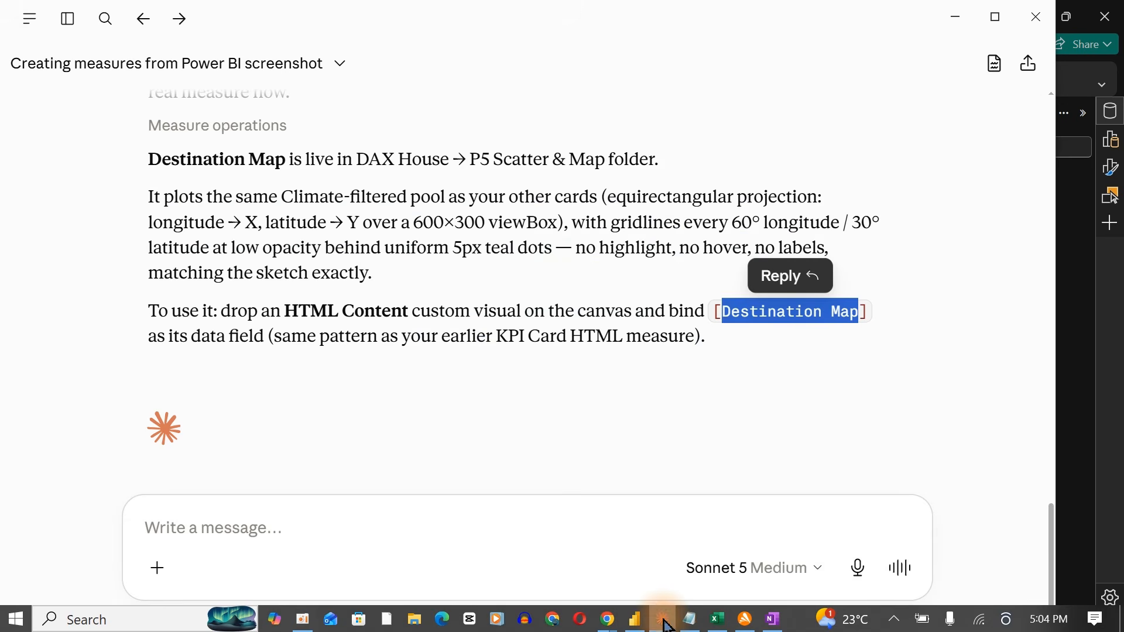
{"action": "left_click", "coordinate": [450, 537]}
{"action": "key", "text": "ctrl+d"}
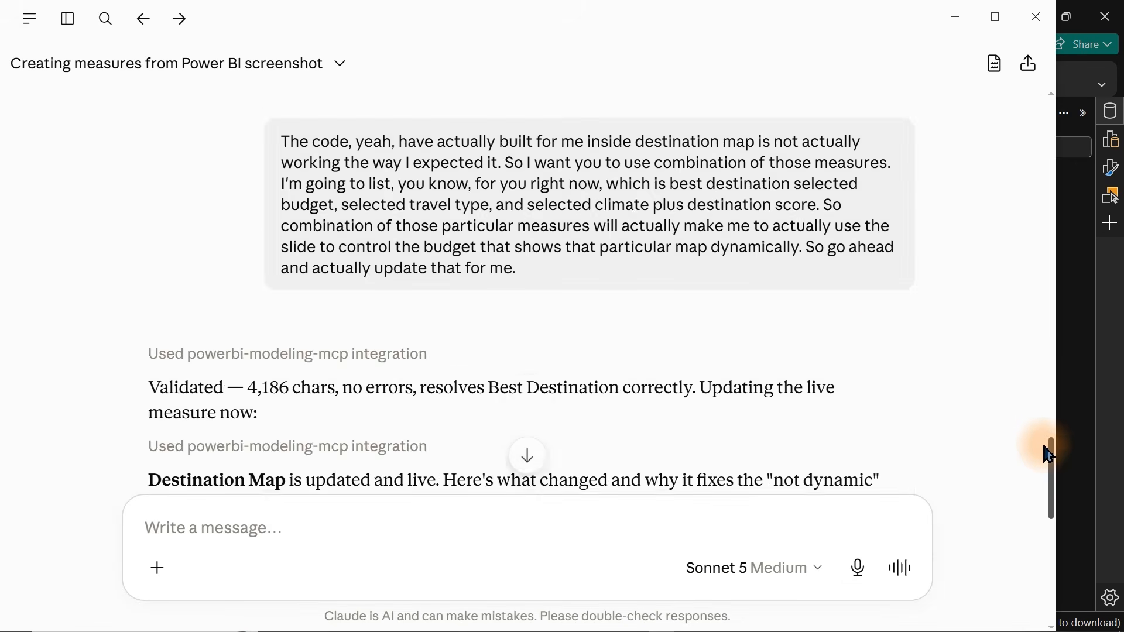
{"action": "left_click_drag", "start_coordinate": [1047, 454], "coordinate": [1028, 572]}
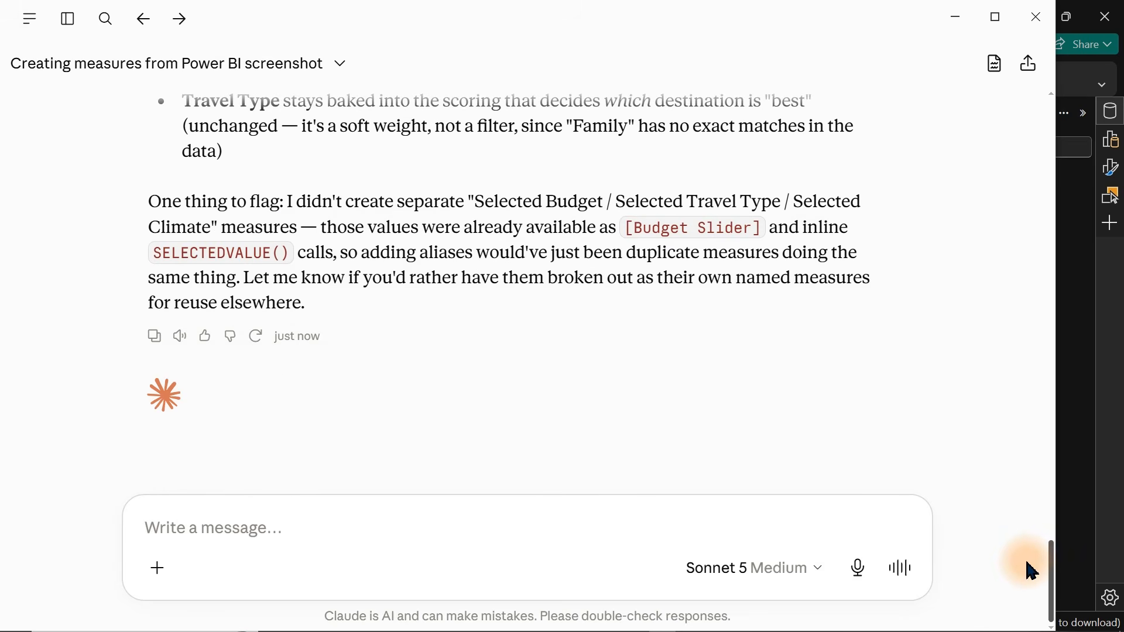
Back in Power BI, move the budget slider through 2250, 3500 and 1000 to test the updated Destination Map.
{"action": "left_click", "coordinate": [1105, 440]}
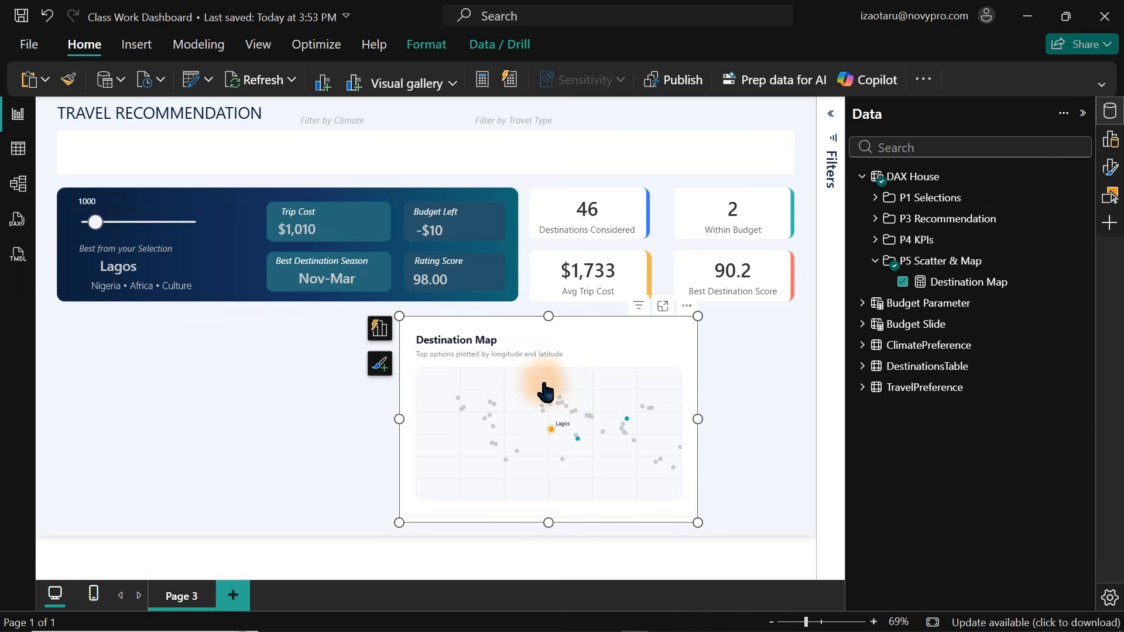
{"action": "left_click_drag", "start_coordinate": [95, 222], "coordinate": [127, 222]}
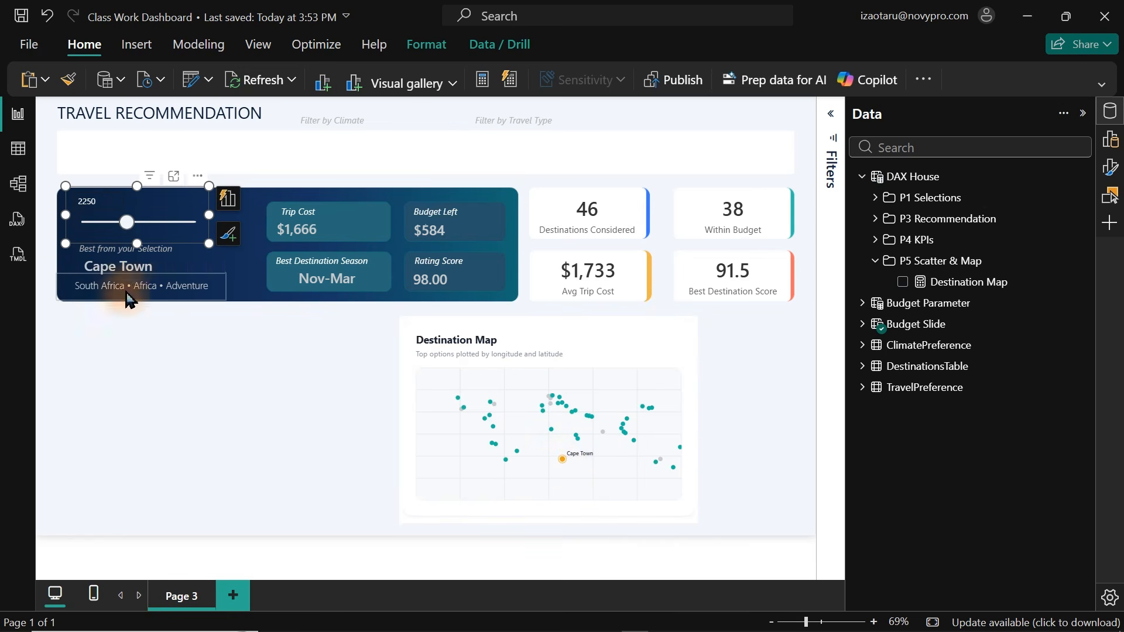
{"action": "left_click_drag", "start_coordinate": [124, 229], "coordinate": [158, 228]}
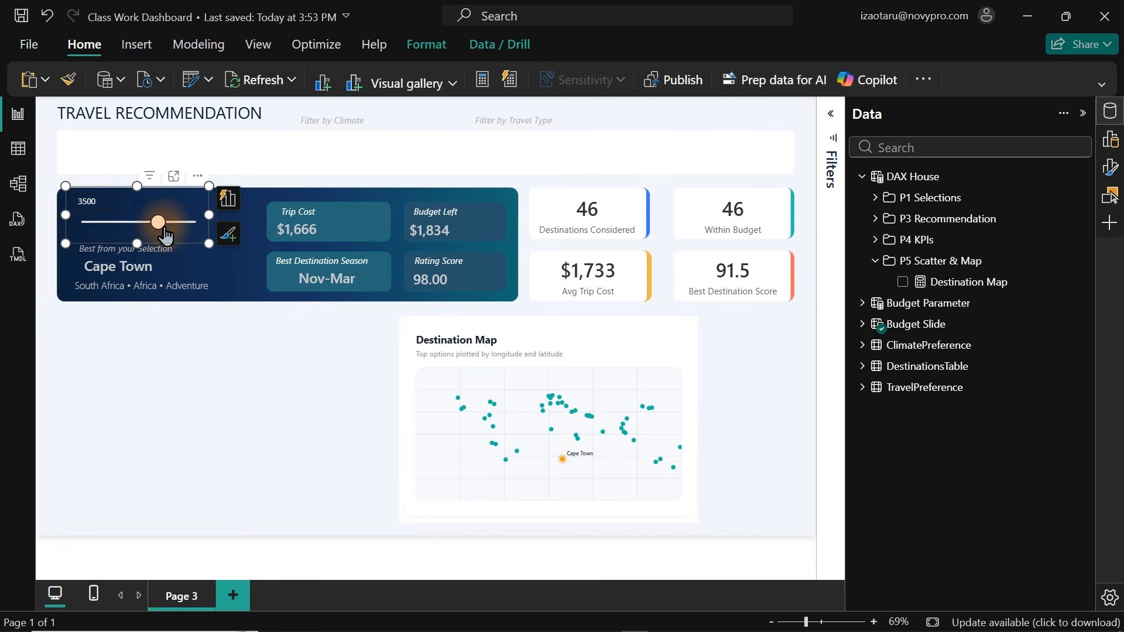
{"action": "left_click_drag", "start_coordinate": [164, 235], "coordinate": [101, 233]}
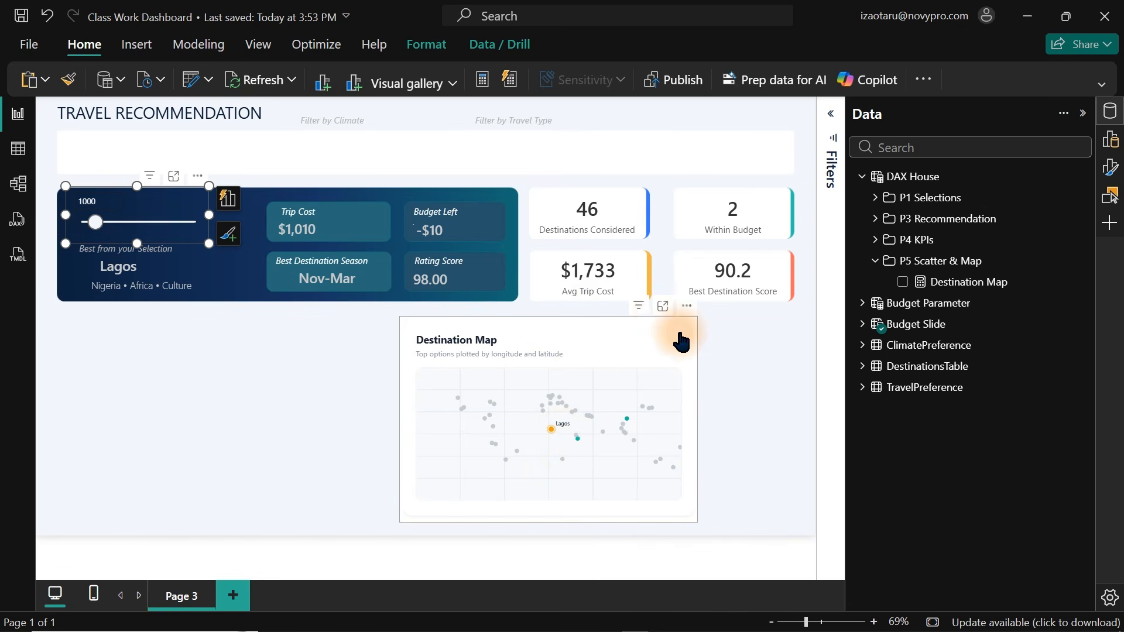
Open the Destination Map visual in focus mode, return to the report, and expand it into focus mode again.
{"action": "left_click", "coordinate": [663, 306]}
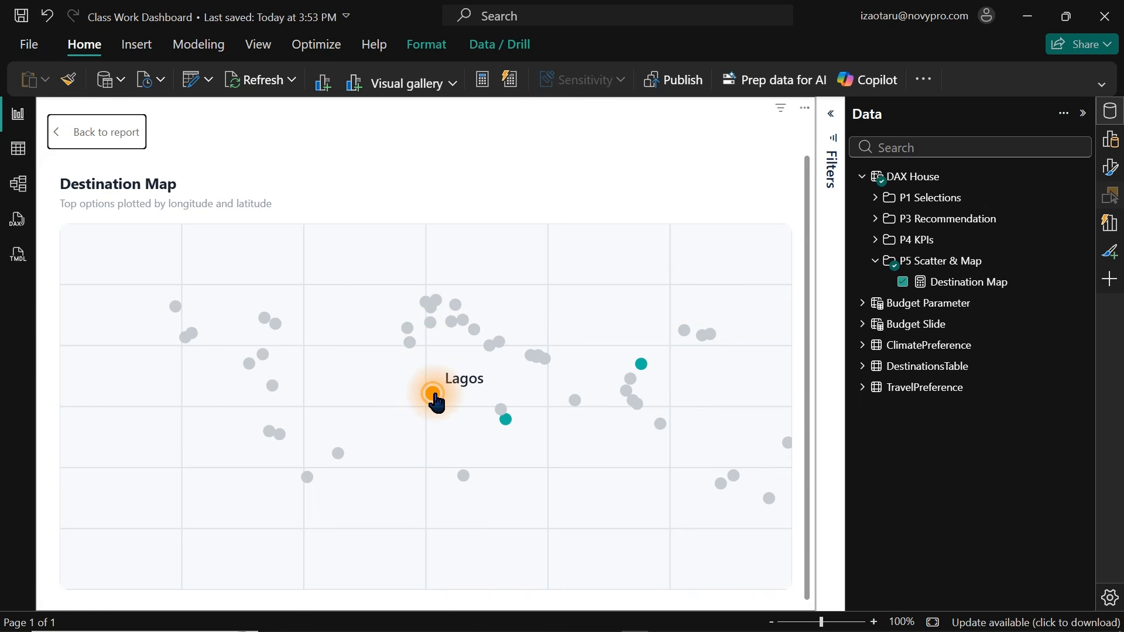
{"action": "left_click", "coordinate": [88, 132]}
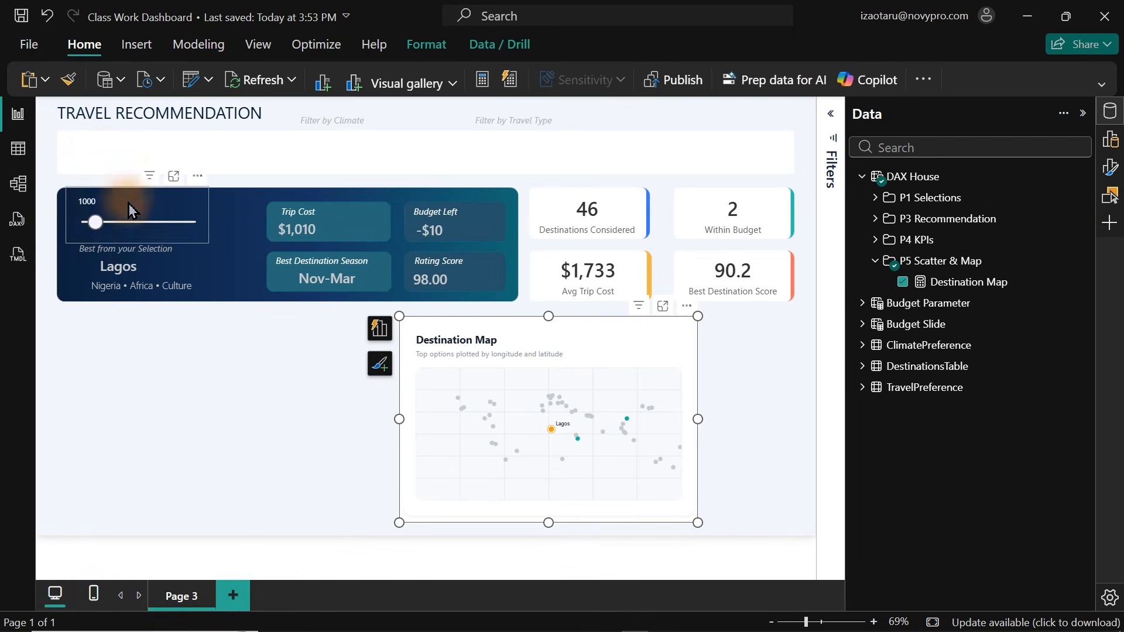
{"action": "left_click", "coordinate": [662, 306]}
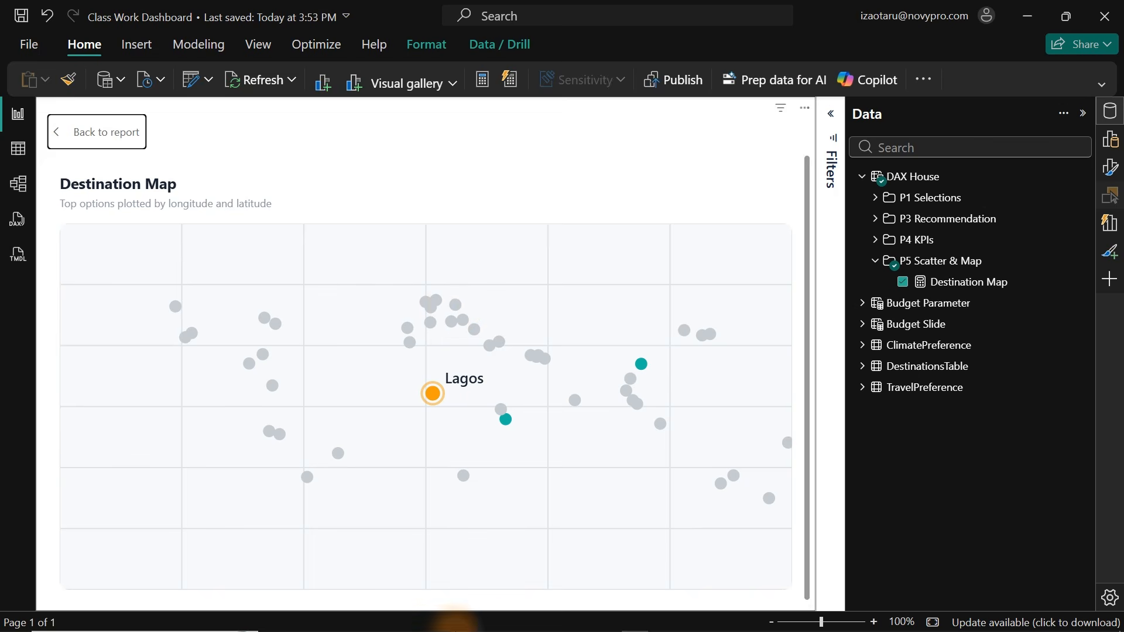
Switch to Claude and dictate a request for a dynamic tooltip with decision insights when hovering over the map's bubbles.
{"action": "mouse_move", "coordinate": [468, 629]}
{"action": "left_click", "coordinate": [667, 621]}
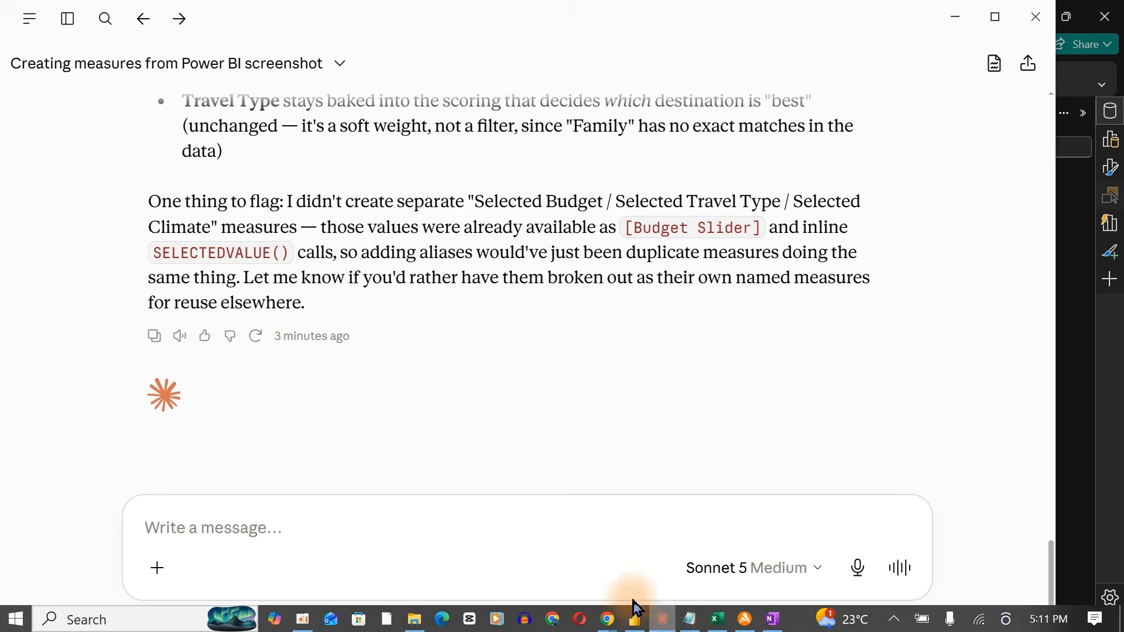
{"action": "left_click", "coordinate": [319, 577]}
{"action": "key", "text": "ctrl+shift+space"}
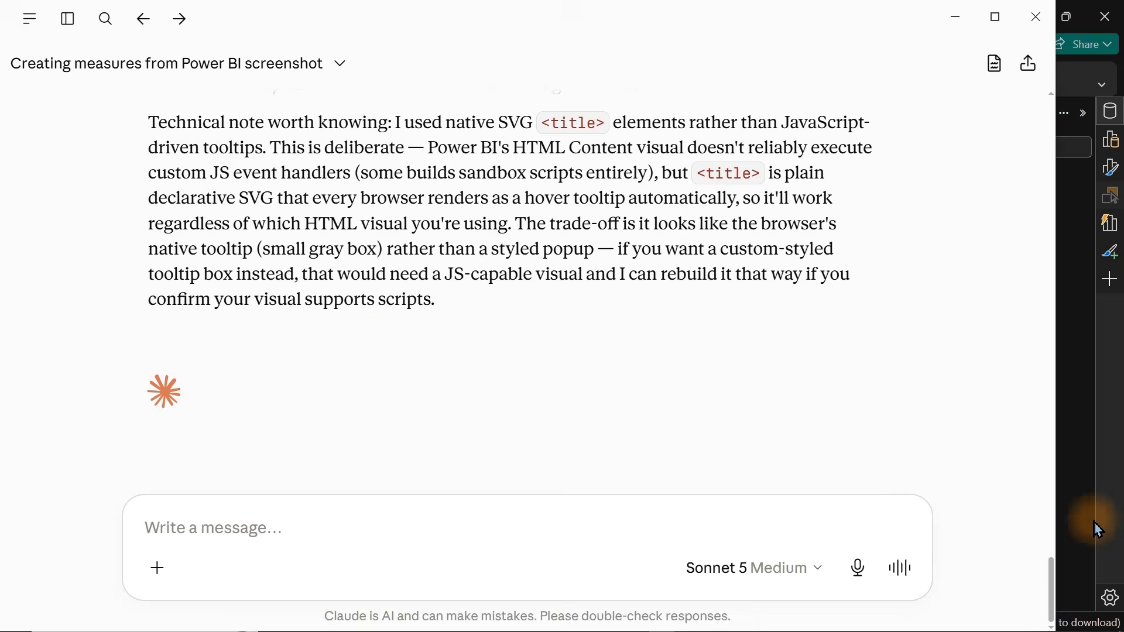
Back in Power BI, hover over destination dots on the focused Destination Map to check the new tooltips.
{"action": "left_click", "coordinate": [1097, 529]}
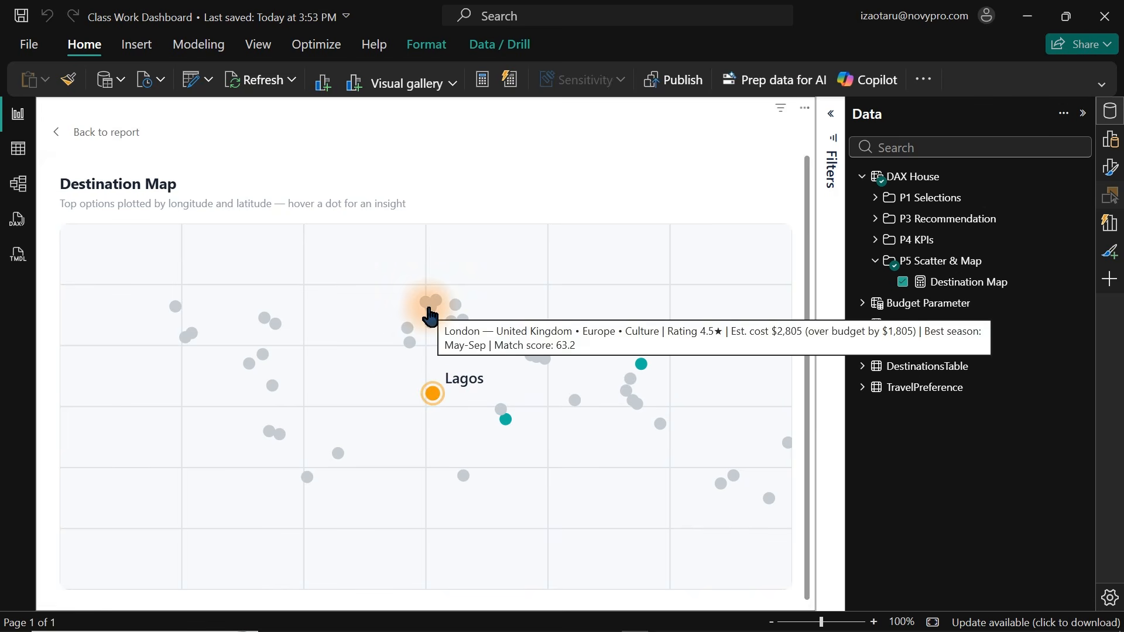
{"action": "mouse_move", "coordinate": [435, 313]}
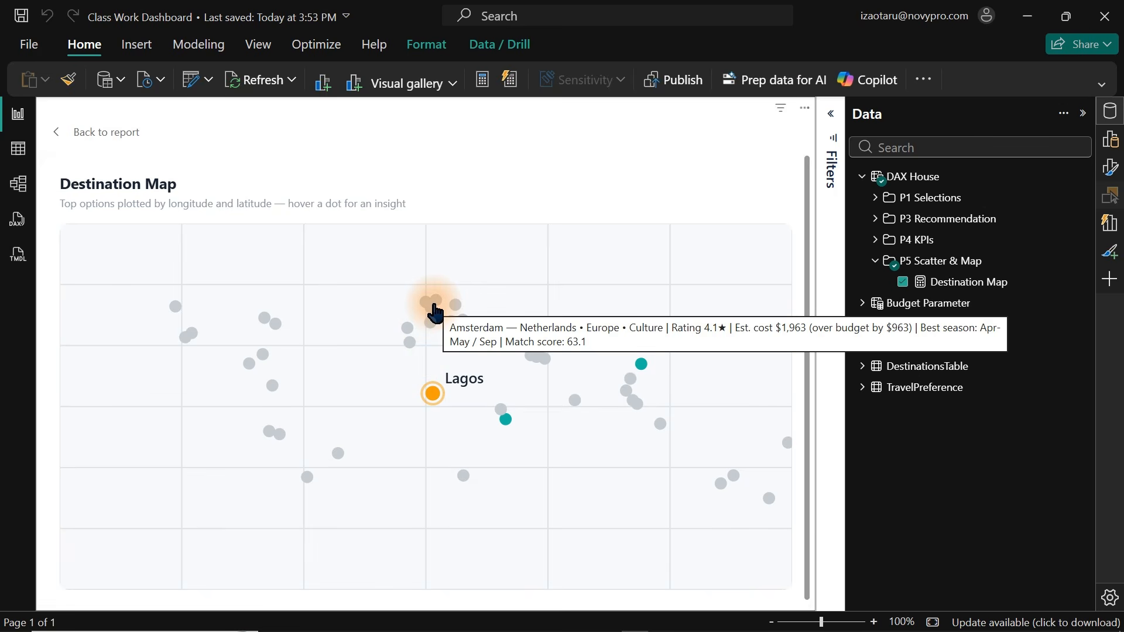
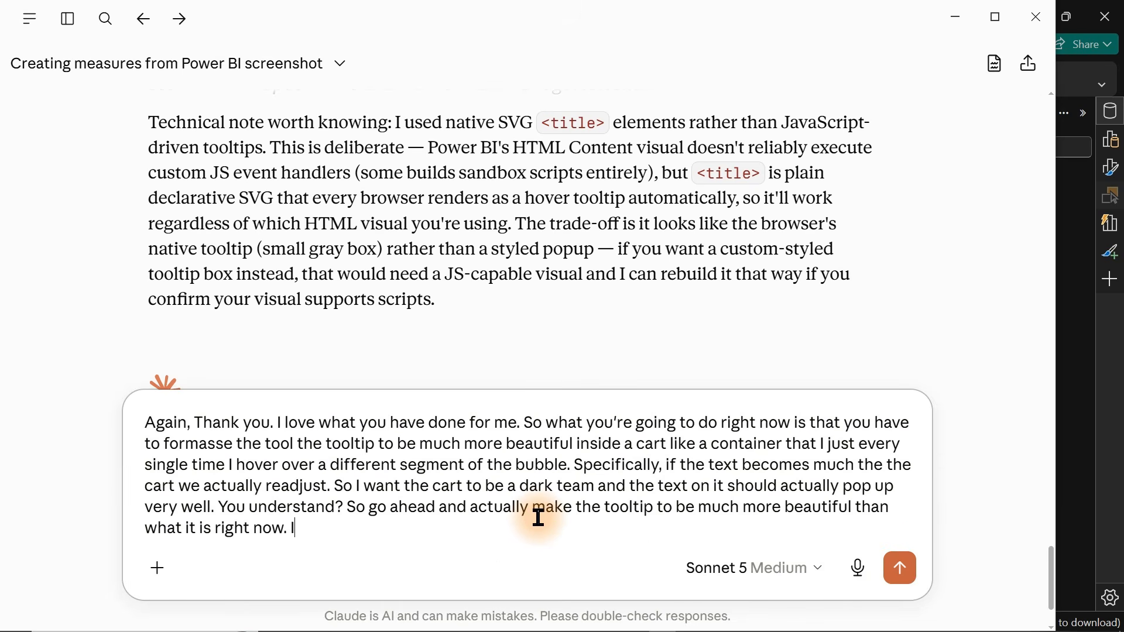
Finish the dictated request for a dark, card-style tooltip in Claude and scroll through the reply.
{"action": "left_click_drag", "start_coordinate": [327, 534], "coordinate": [129, 421]}
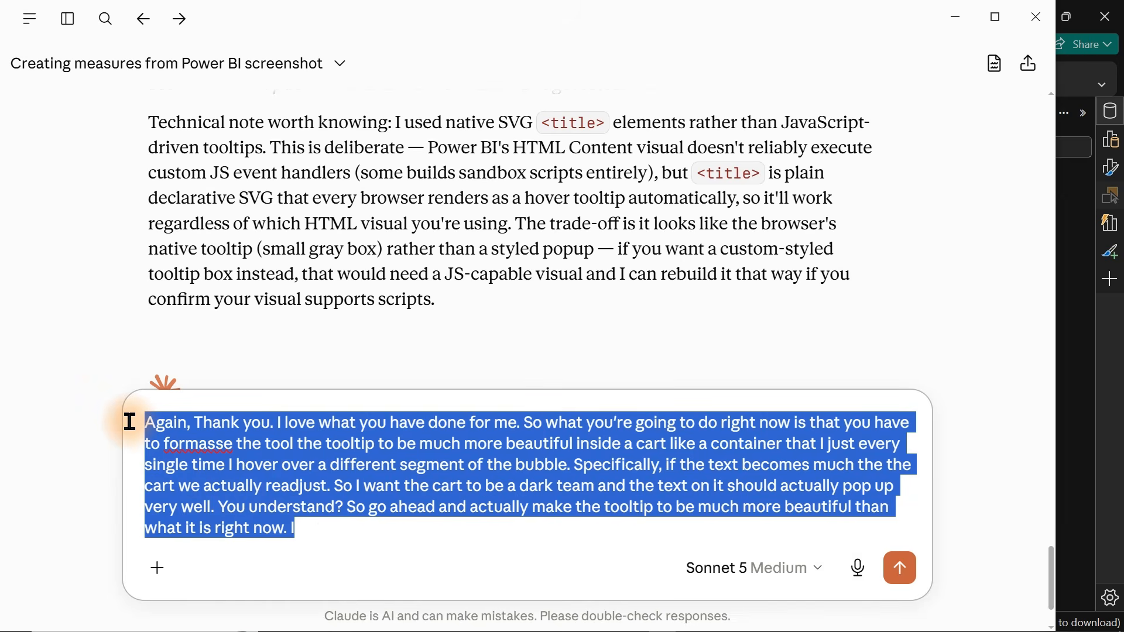
{"action": "left_click", "coordinate": [369, 532]}
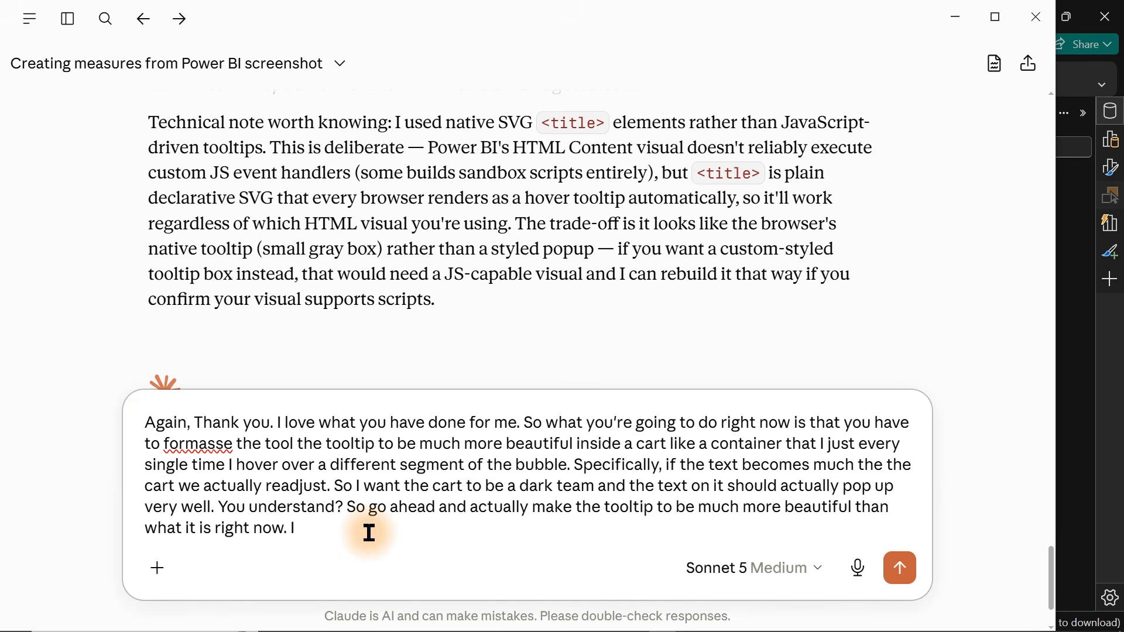
{"action": "key", "text": "BackSpace"}
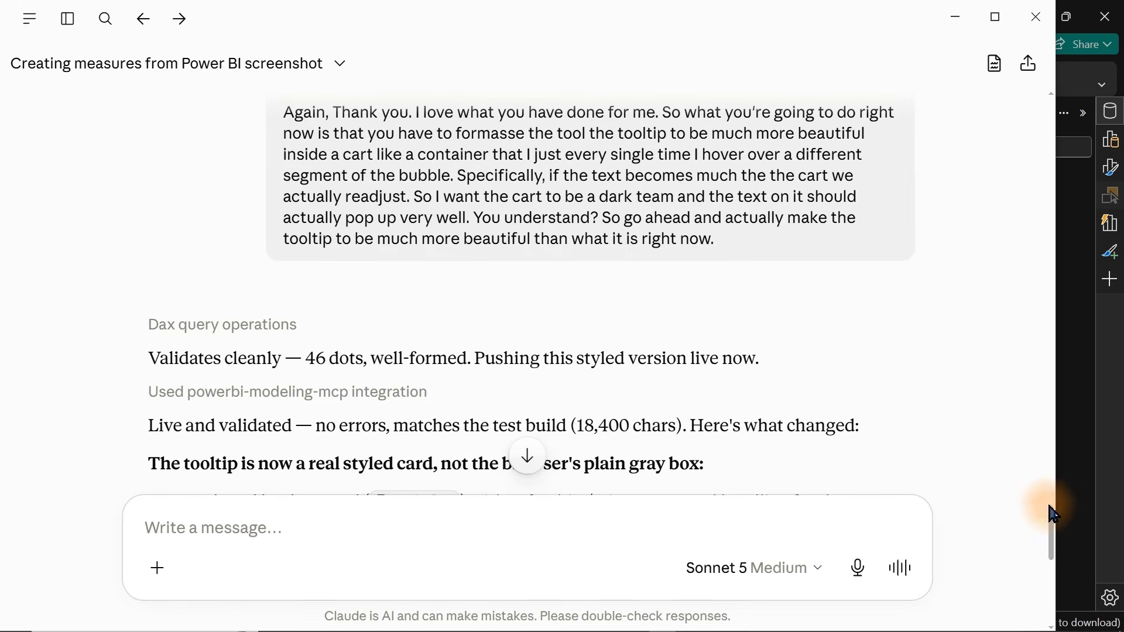
{"action": "left_click_drag", "start_coordinate": [1048, 514], "coordinate": [1062, 562]}
{"action": "scroll", "coordinate": [1053, 556], "scroll_direction": "up", "scroll_amount": 2}
{"action": "scroll", "coordinate": [1053, 561], "scroll_direction": "down", "scroll_amount": 2}
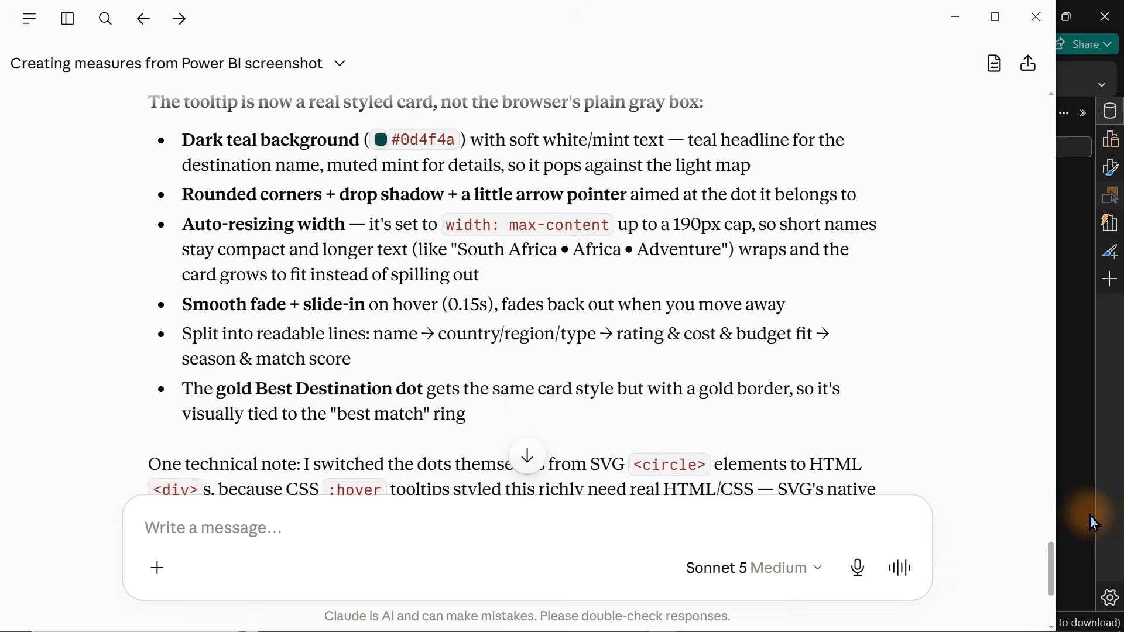
Back in Power BI, hover over the Lagos and Hanoi dots on the focused Destination Map to inspect the new tooltips.
{"action": "left_click", "coordinate": [1110, 513]}
{"action": "mouse_move", "coordinate": [434, 400]}
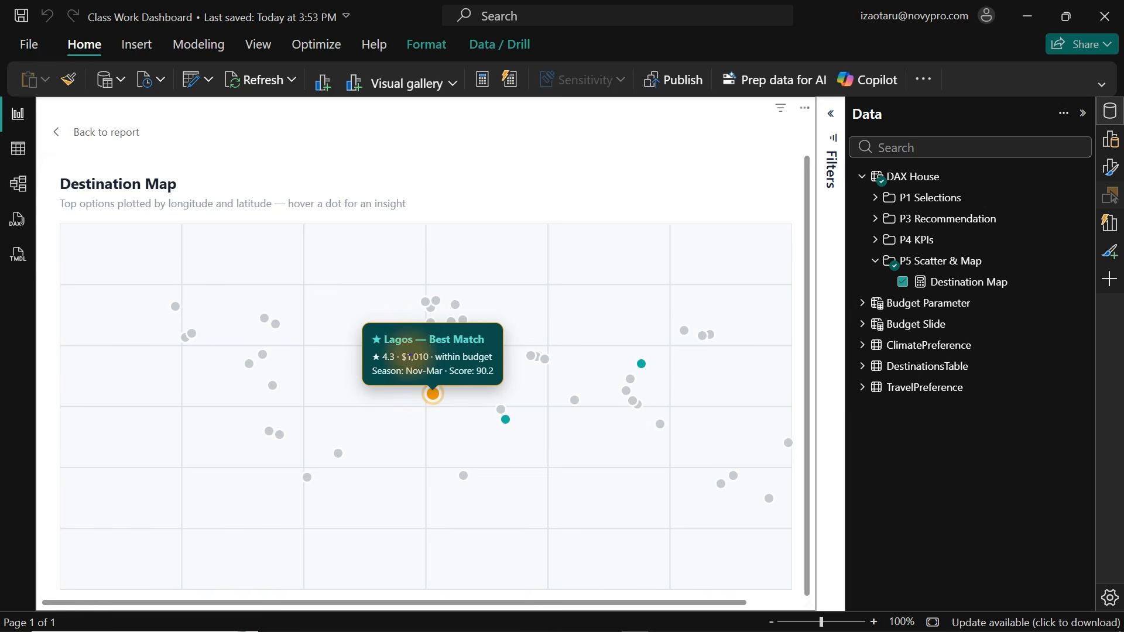
{"action": "left_click_drag", "start_coordinate": [357, 318], "coordinate": [515, 407]}
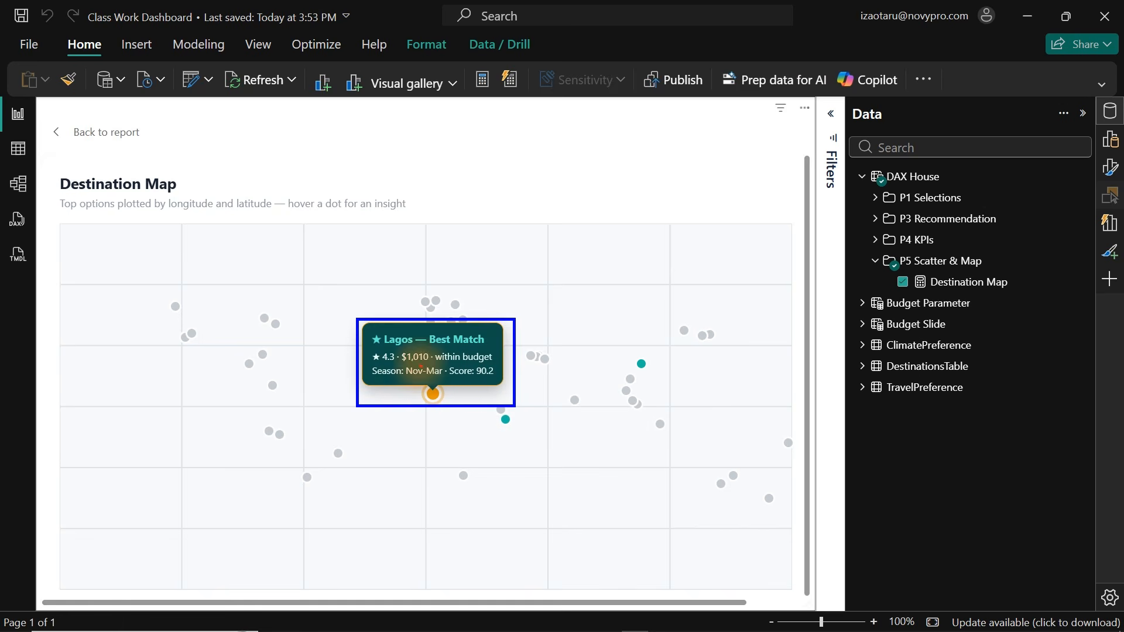
{"action": "left_click_drag", "start_coordinate": [364, 331], "coordinate": [417, 349]}
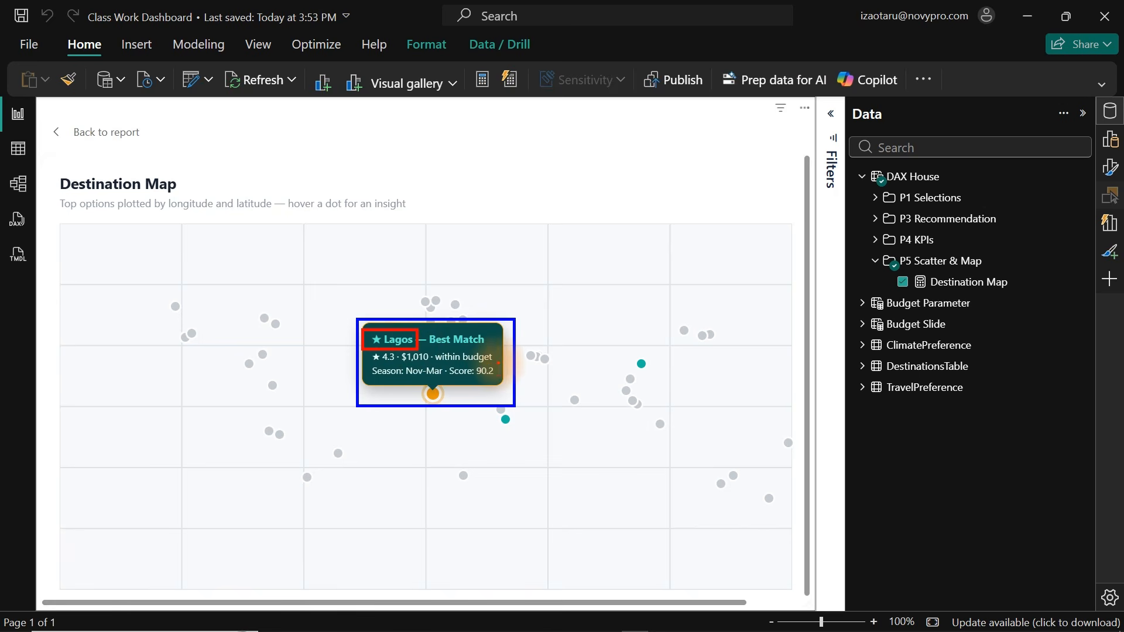
{"action": "left_click_drag", "start_coordinate": [498, 363], "coordinate": [516, 363]}
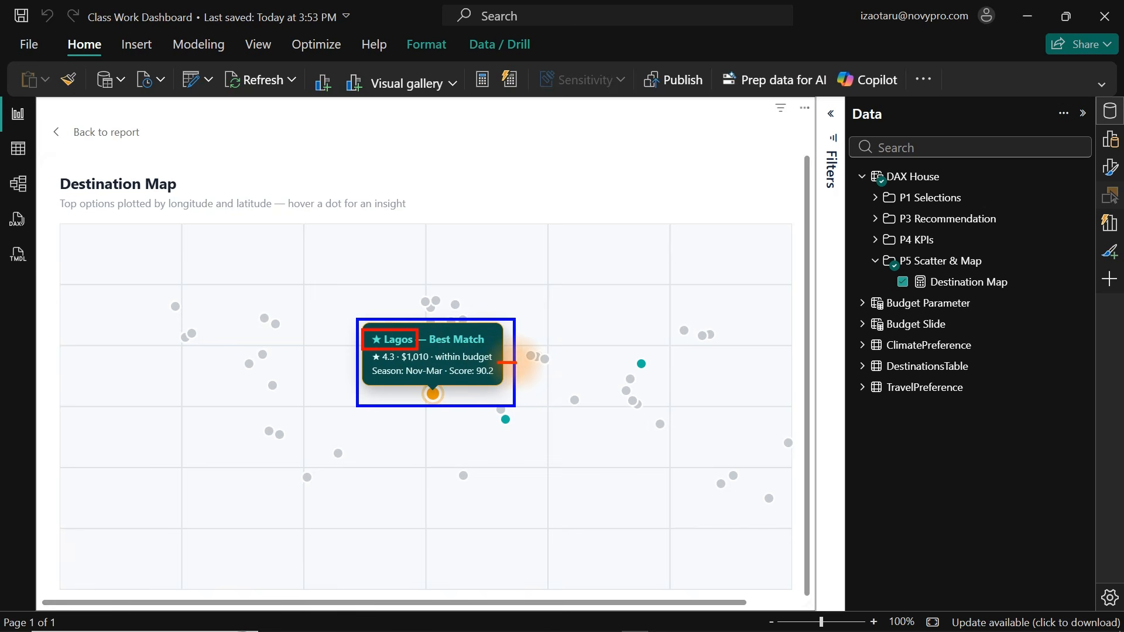
{"action": "left_click_drag", "start_coordinate": [409, 380], "coordinate": [429, 381]}
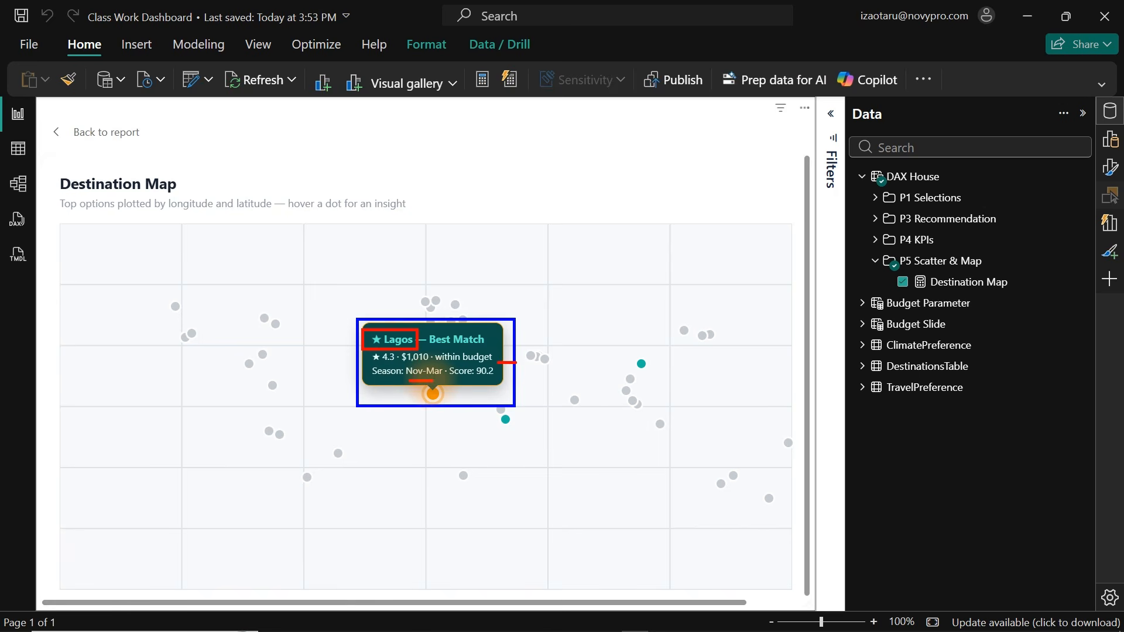
{"action": "left_click_drag", "start_coordinate": [461, 379], "coordinate": [476, 379]}
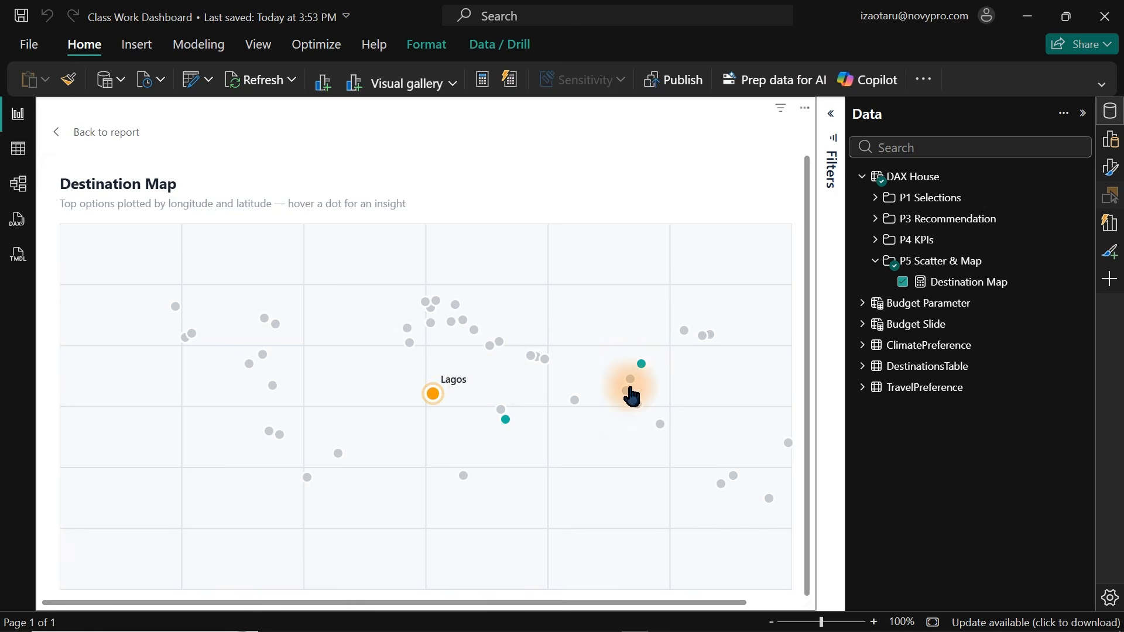
{"action": "mouse_move", "coordinate": [642, 368]}
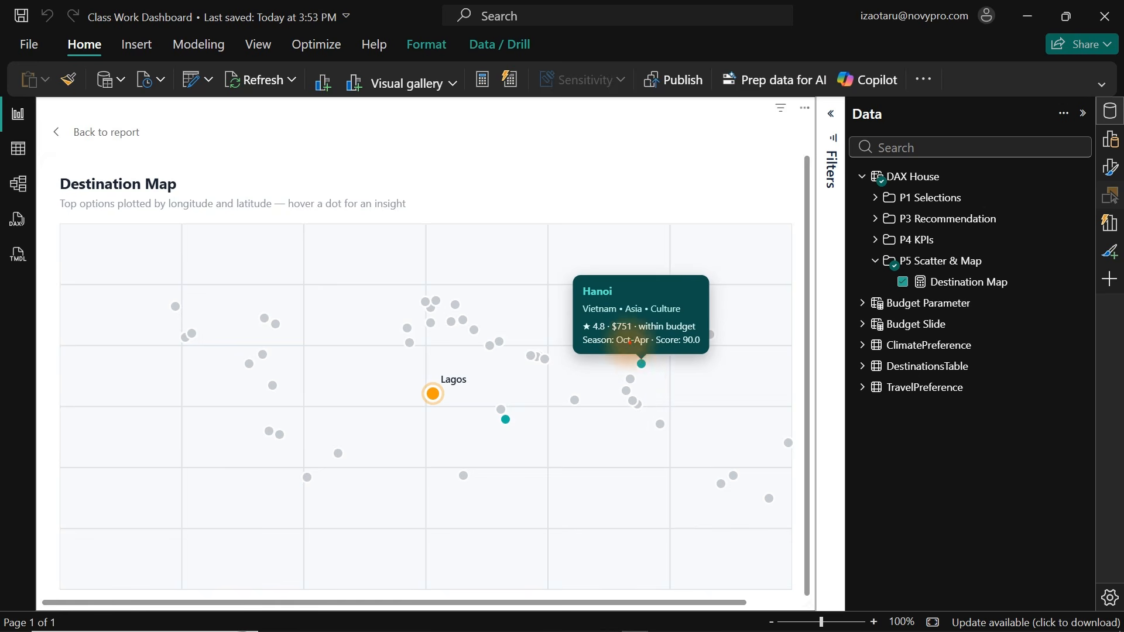
{"action": "left_click_drag", "start_coordinate": [645, 331], "coordinate": [665, 330]}
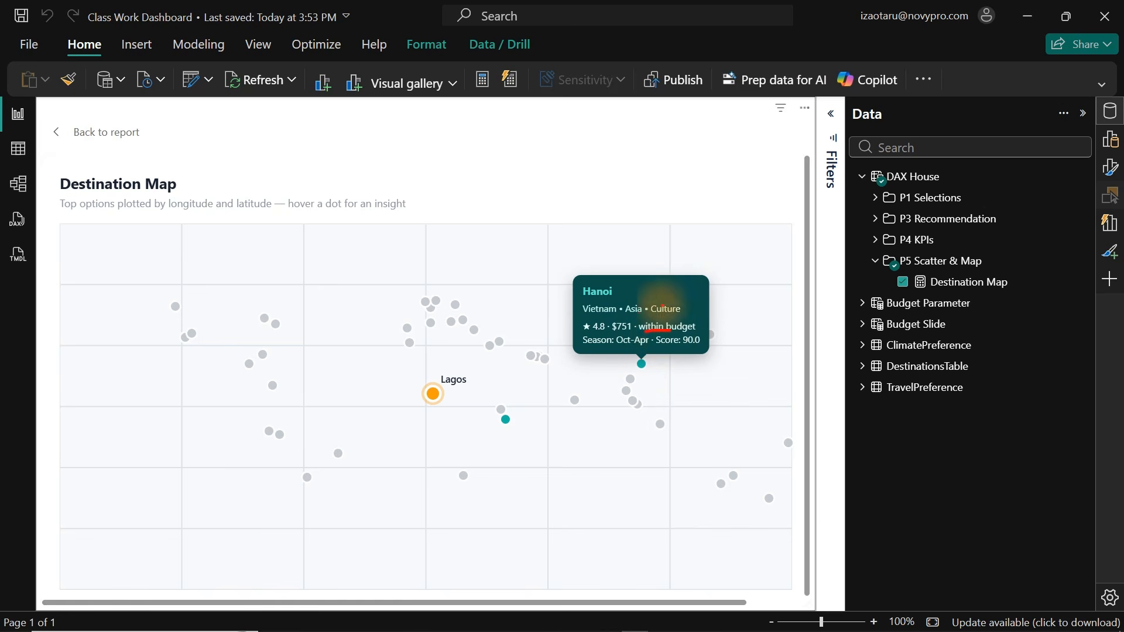
{"action": "left_click_drag", "start_coordinate": [650, 319], "coordinate": [680, 318]}
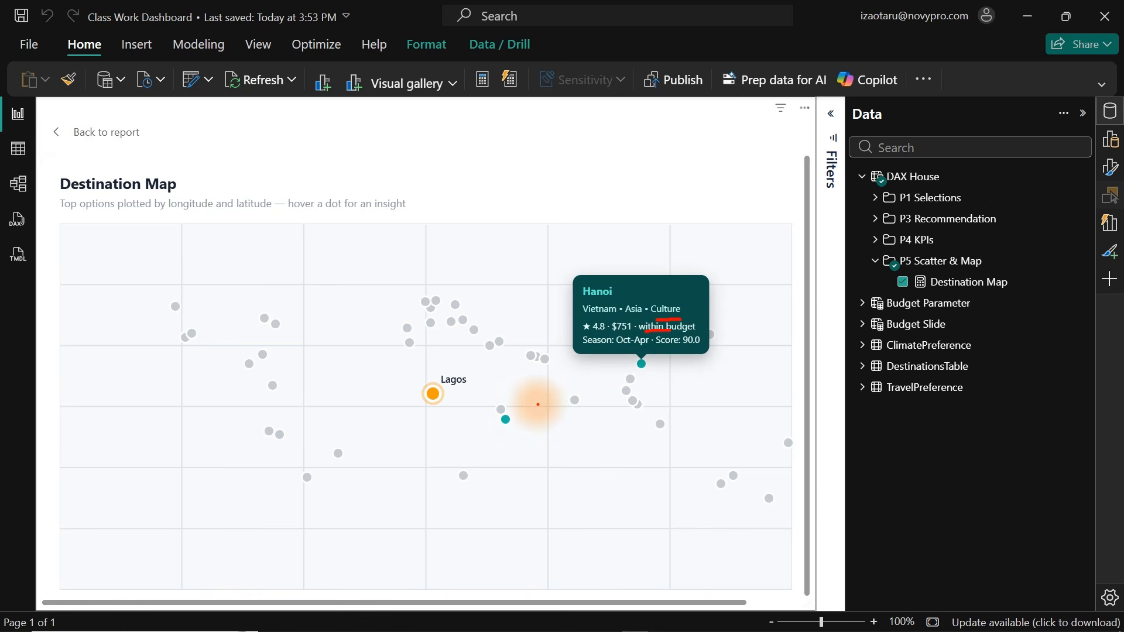
Return to the report, set the budget slider to 2500, and reopen the Destination Map in focus mode.
{"action": "left_click", "coordinate": [112, 141]}
{"action": "left_click_drag", "start_coordinate": [156, 222], "coordinate": [128, 229]}
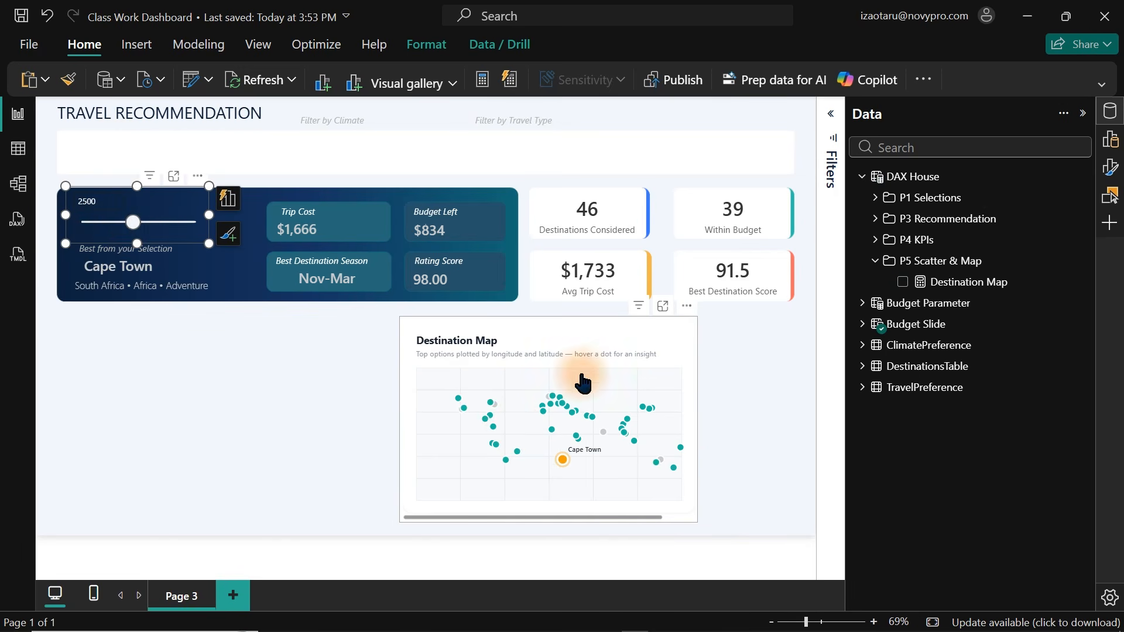
{"action": "left_click", "coordinate": [662, 307]}
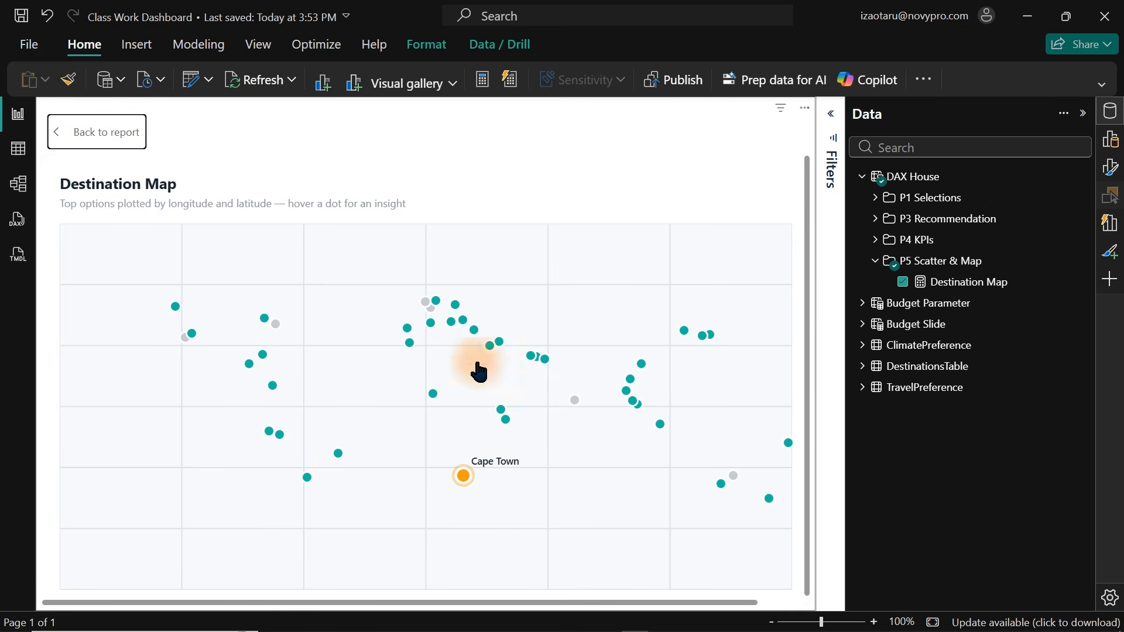
{"action": "mouse_move", "coordinate": [279, 336]}
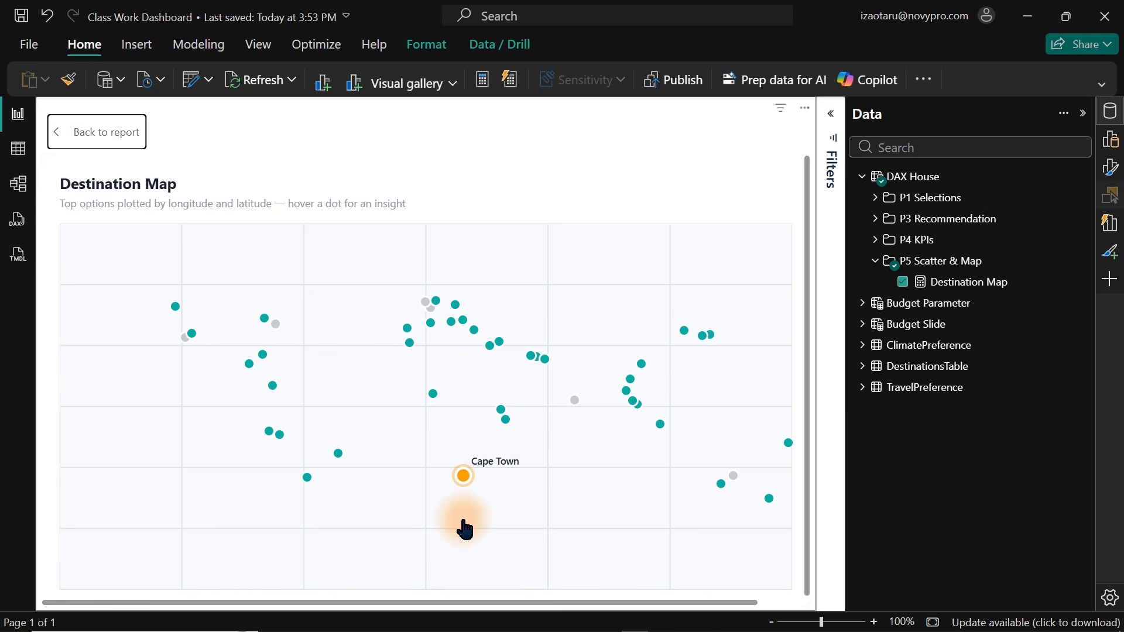
Capture a screenshot of the Cape Town best-destination marker on the map.
{"action": "key", "text": "super+shift+s"}
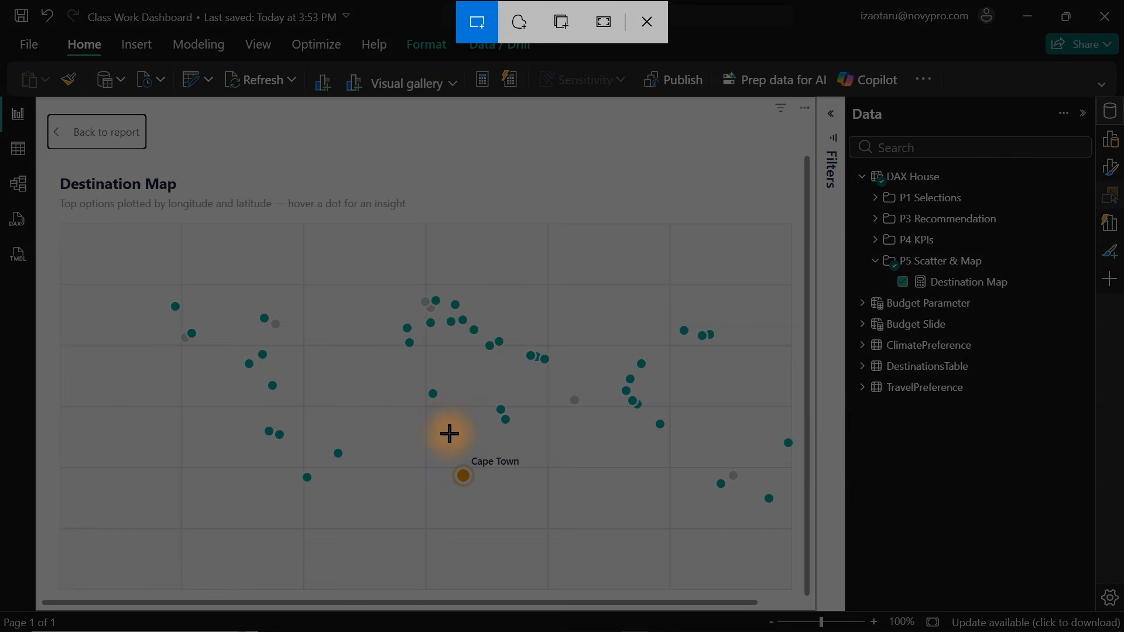
{"action": "left_click_drag", "start_coordinate": [427, 435], "coordinate": [536, 503]}
{"action": "mouse_move", "coordinate": [585, 627]}
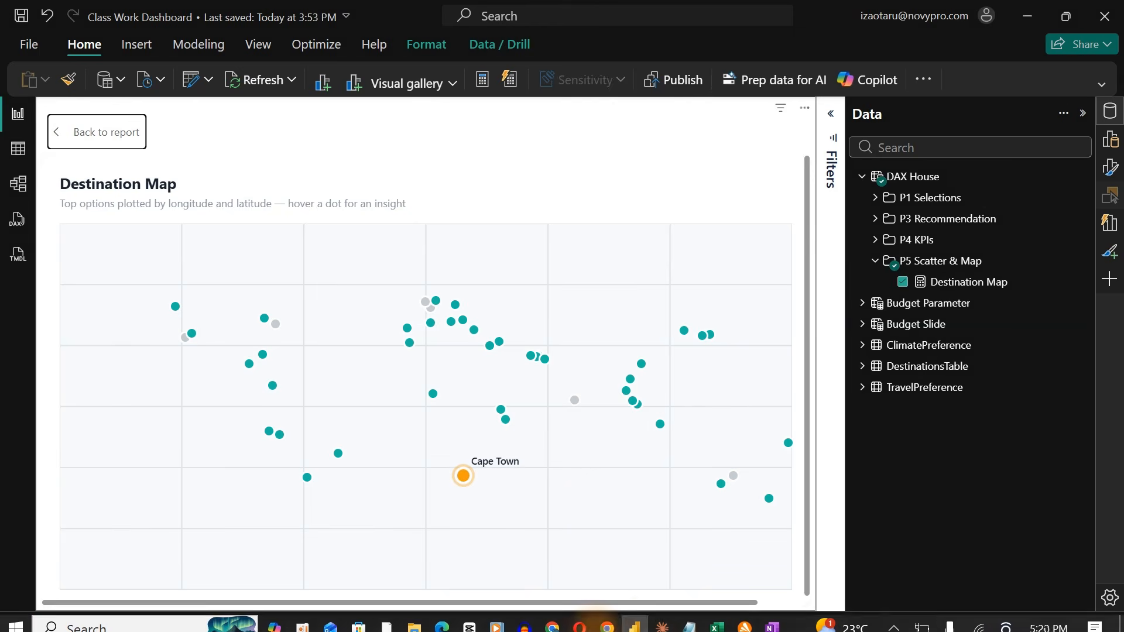
Switch to Claude, paste the screenshot and send a dictated request for a slow fading pulse on the highlight ring and larger bubbles.
{"action": "left_click", "coordinate": [664, 622]}
{"action": "left_click", "coordinate": [565, 563]}
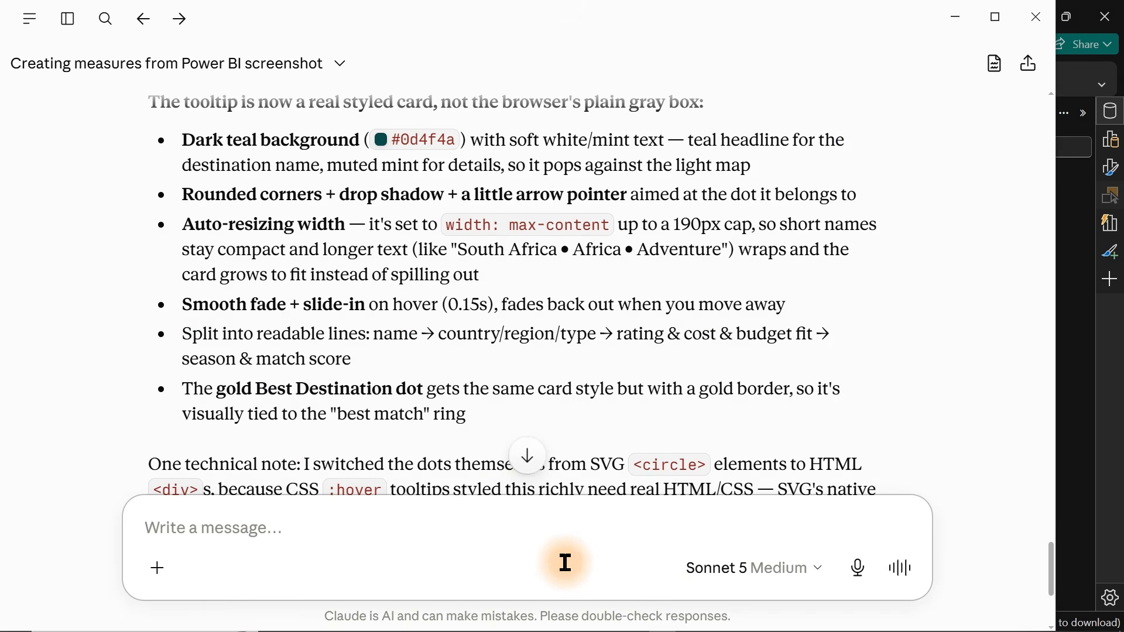
{"action": "key", "text": "ctrl+v"}
{"action": "key", "text": "Caps_Lock"}
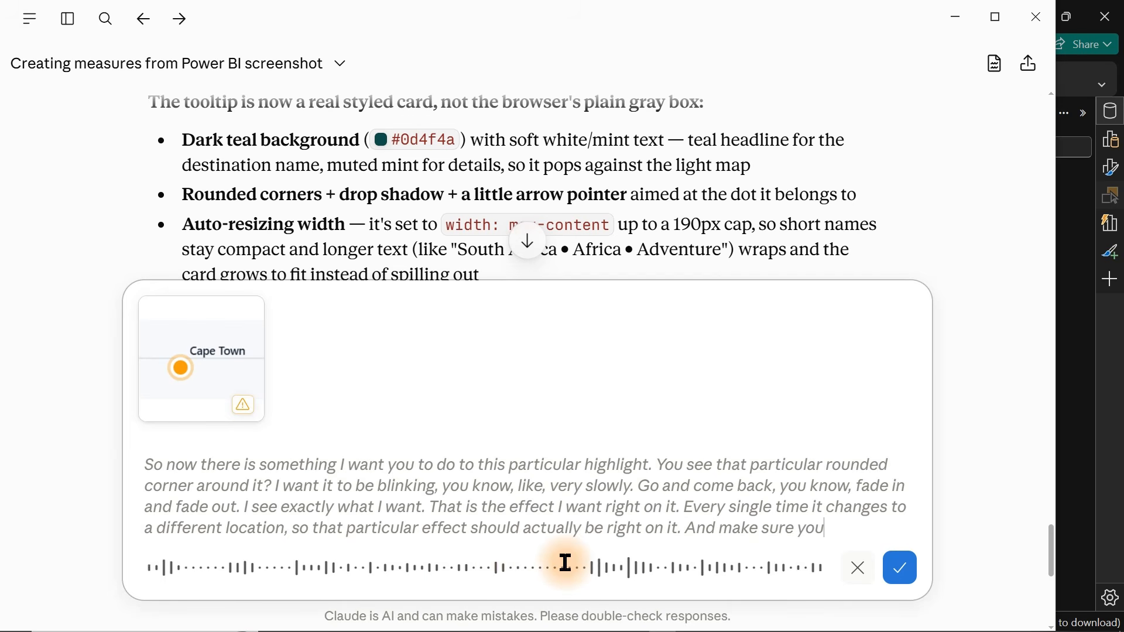
{"action": "key", "text": "Return"}
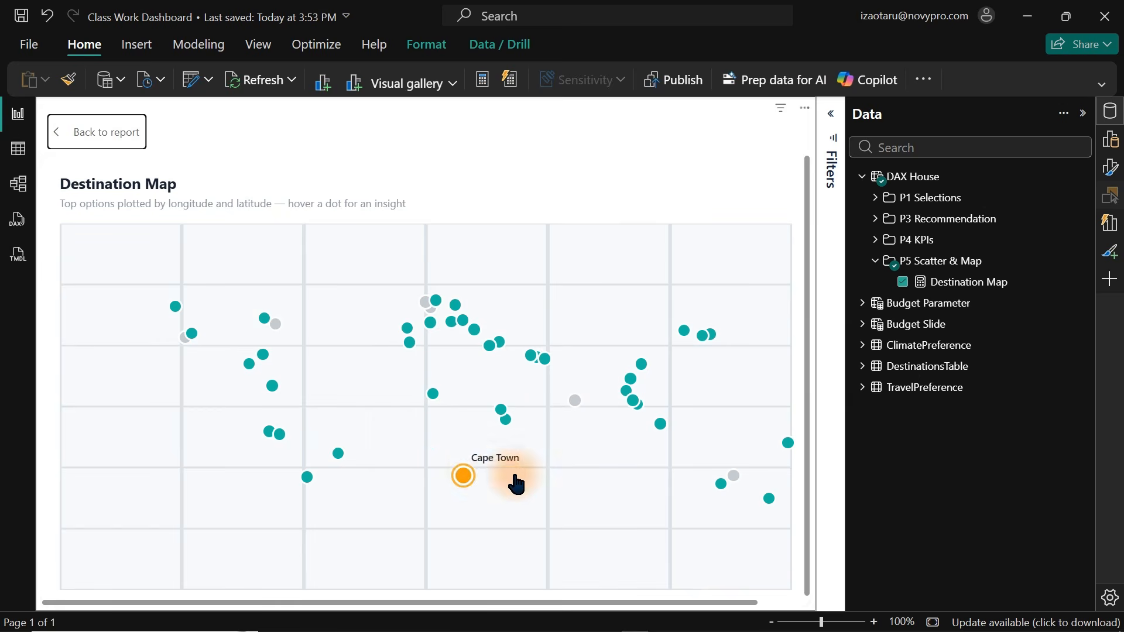
Return to the report and set the budget slider to 1000.
{"action": "mouse_move", "coordinate": [468, 478]}
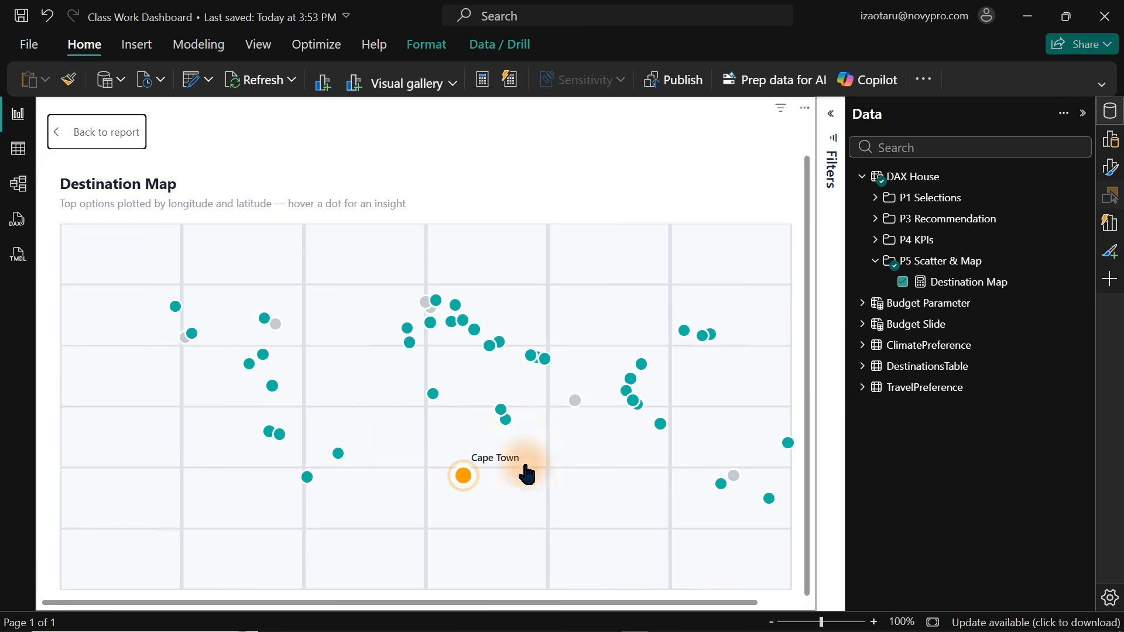
{"action": "left_click", "coordinate": [107, 145]}
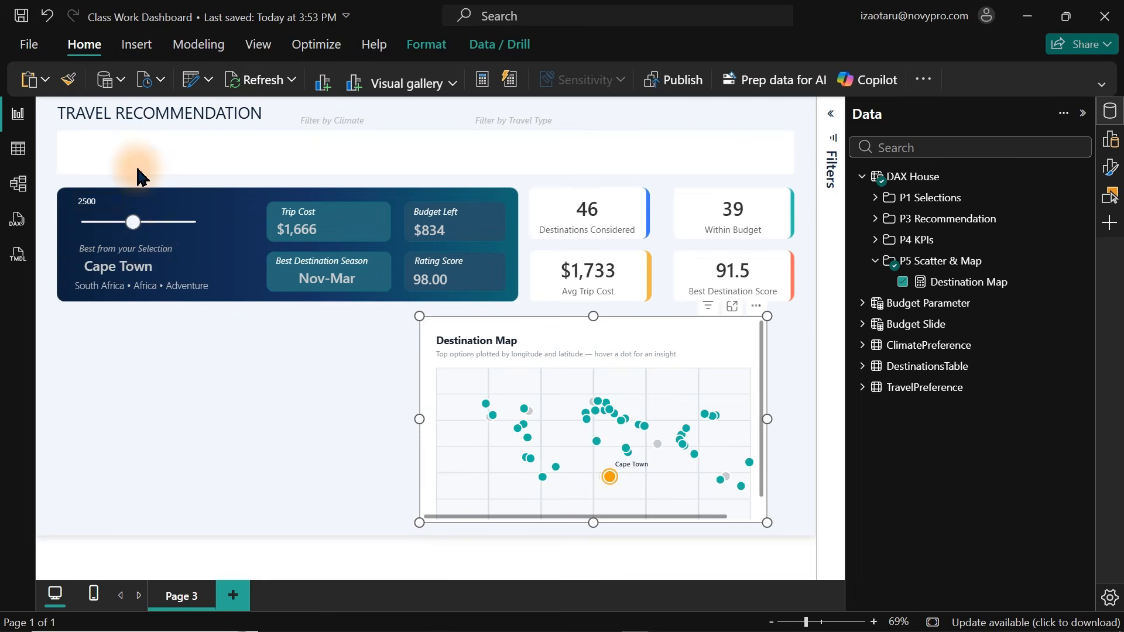
{"action": "left_click_drag", "start_coordinate": [125, 223], "coordinate": [96, 233]}
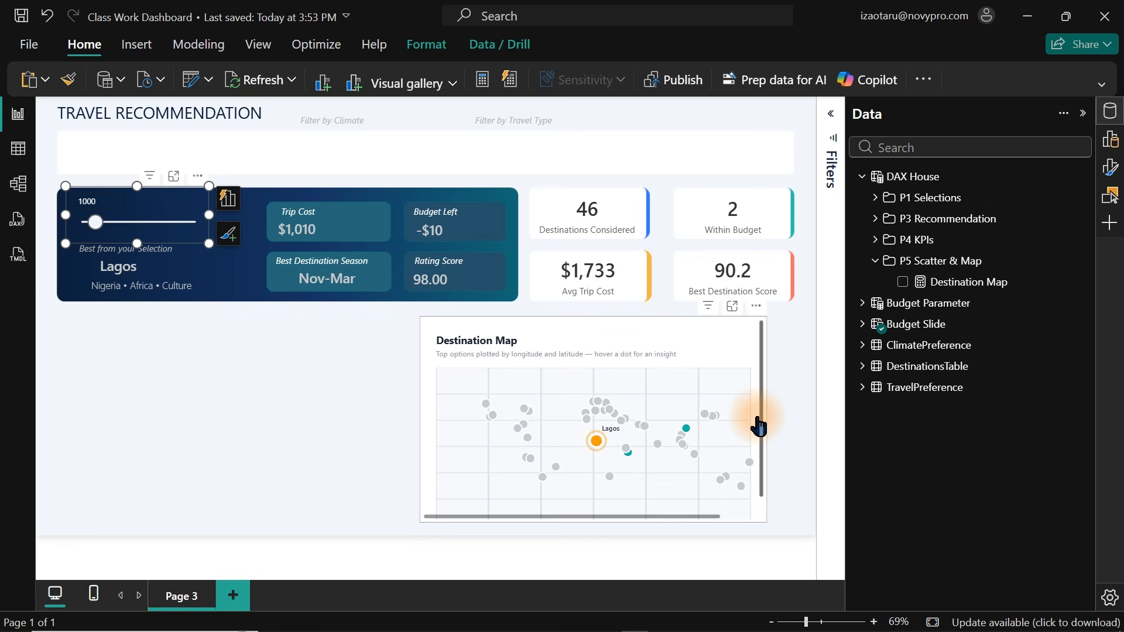
Open the Destination Map measure's DAX formula and scroll down through its code.
{"action": "left_click", "coordinate": [983, 283]}
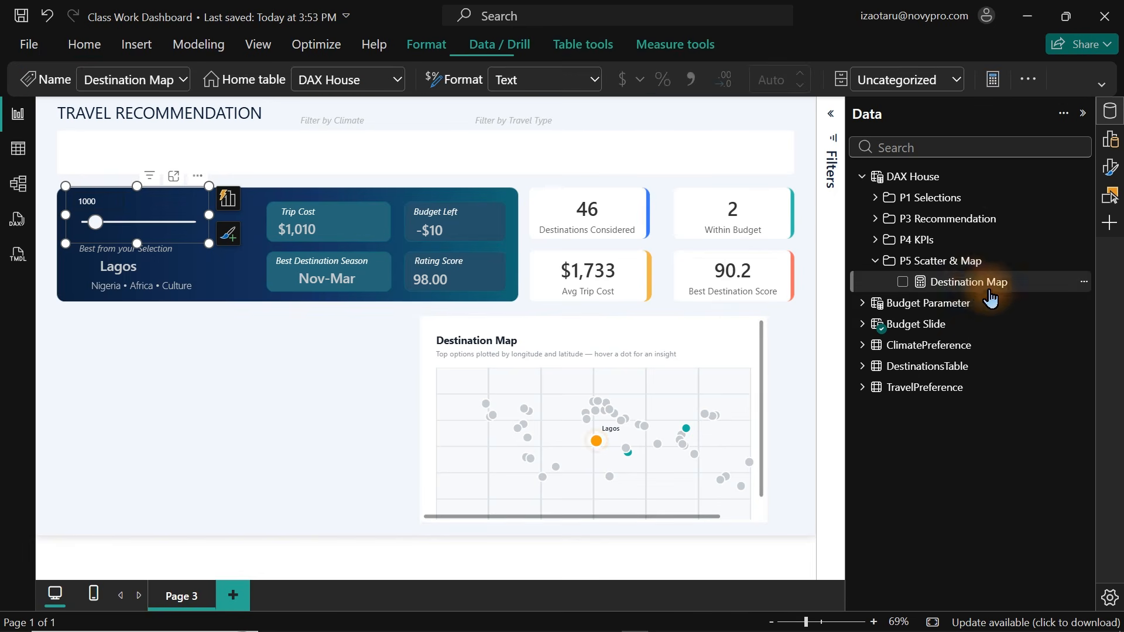
{"action": "left_click", "coordinate": [760, 223]}
{"action": "key", "text": "Down"}
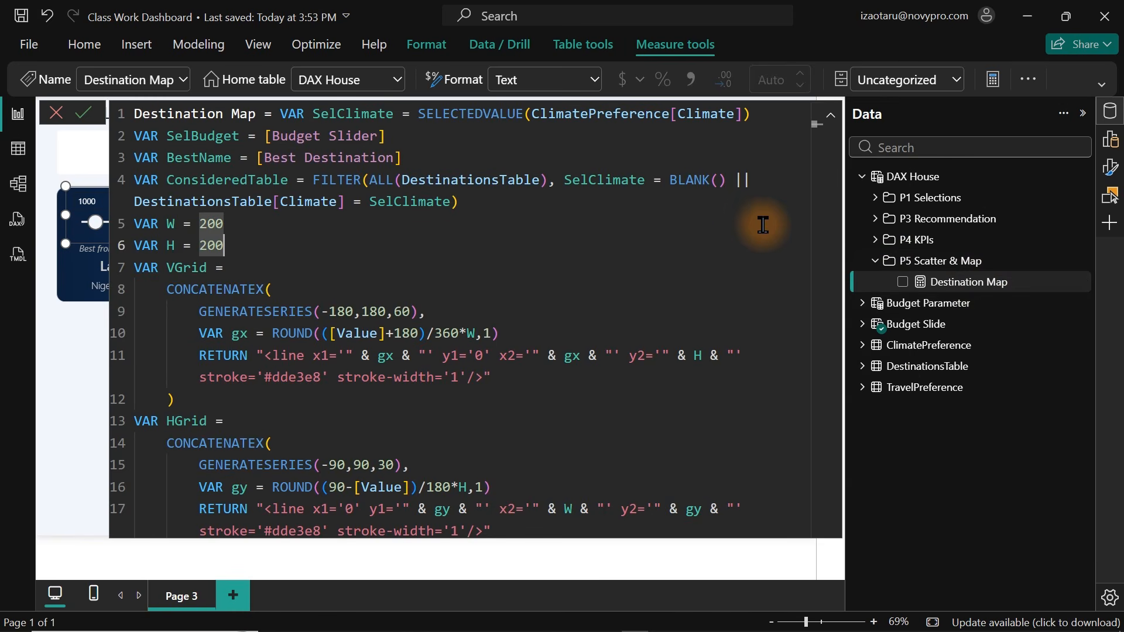
{"action": "key", "text": "Down"}
{"action": "key", "text": "Down"}
{"action": "key", "text": "Down"}
{"action": "key", "text": "Down"}
{"action": "key", "text": "Down"}
{"action": "key", "text": "Down"}
{"action": "key", "text": "Down"}
{"action": "key", "text": "Down"}
{"action": "key", "text": "Down"}
{"action": "key", "text": "Down"}
{"action": "key", "text": "Down"}
{"action": "key", "text": "Down"}
{"action": "key", "text": "Down"}
{"action": "key", "text": "Down"}
{"action": "key", "text": "Down"}
{"action": "key", "text": "Down"}
{"action": "key", "text": "Down"}
{"action": "key", "text": "Down"}
{"action": "key", "text": "Down"}
{"action": "key", "text": "Down"}
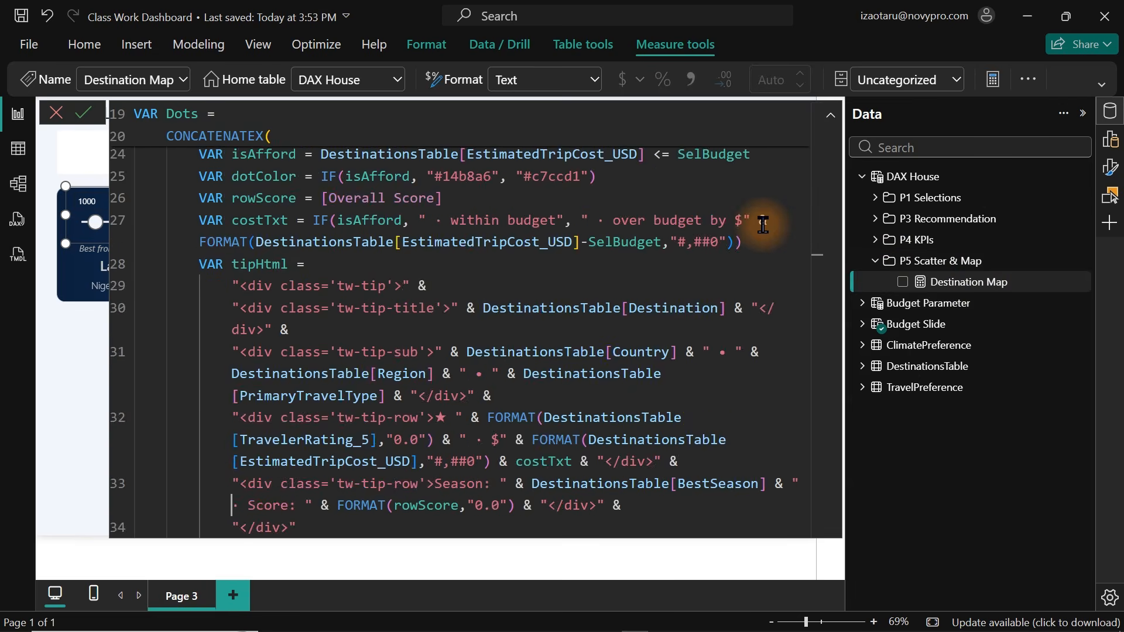
{"action": "key", "text": "Down"}
{"action": "key", "text": "Down"}
{"action": "key", "text": "Down"}
{"action": "key", "text": "Down"}
{"action": "key", "text": "Down"}
{"action": "key", "text": "Down"}
{"action": "key", "text": "Down"}
{"action": "key", "text": "Down"}
{"action": "key", "text": "Down"}
{"action": "key", "text": "Down"}
{"action": "key", "text": "Down"}
{"action": "key", "text": "Down"}
{"action": "key", "text": "Down"}
{"action": "key", "text": "Down"}
{"action": "key", "text": "Down"}
{"action": "key", "text": "Down"}
{"action": "key", "text": "Down"}
{"action": "key", "text": "Down"}
{"action": "key", "text": "Down"}
{"action": "key", "text": "Down"}
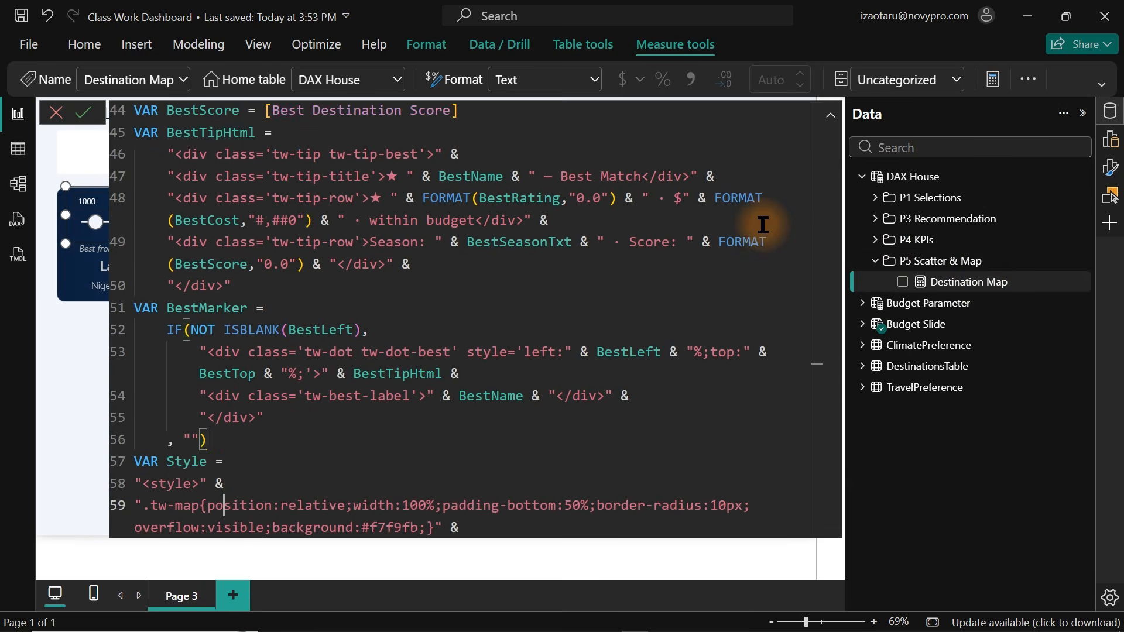
{"action": "key", "text": "Down"}
{"action": "key", "text": "Down"}
{"action": "key", "text": "Down"}
{"action": "key", "text": "Down"}
{"action": "key", "text": "Down"}
{"action": "key", "text": "Down"}
{"action": "key", "text": "Down"}
{"action": "key", "text": "Down"}
{"action": "key", "text": "Down"}
{"action": "key", "text": "Down"}
{"action": "key", "text": "Down"}
{"action": "key", "text": "Down"}
{"action": "key", "text": "Down"}
{"action": "key", "text": "Down"}
{"action": "key", "text": "Down"}
{"action": "key", "text": "Down"}
{"action": "key", "text": "Down"}
{"action": "key", "text": "Down"}
{"action": "key", "text": "Down"}
{"action": "key", "text": "Down"}
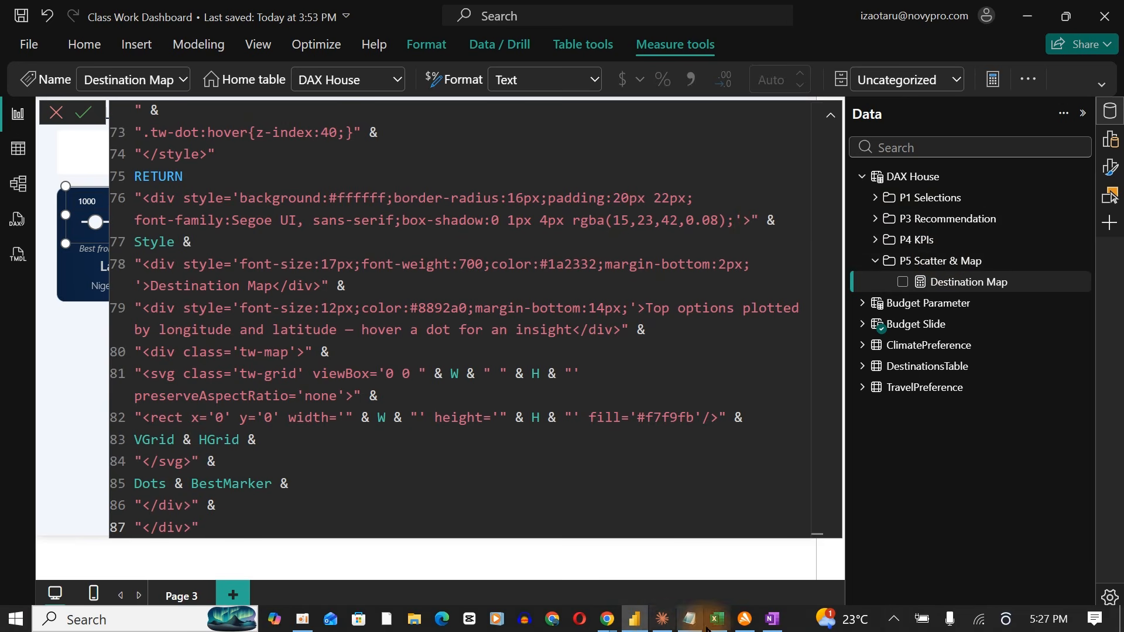
Switch to Claude and send a request to make the map responsive, with variables for manually setting its height and width.
{"action": "left_click", "coordinate": [666, 625]}
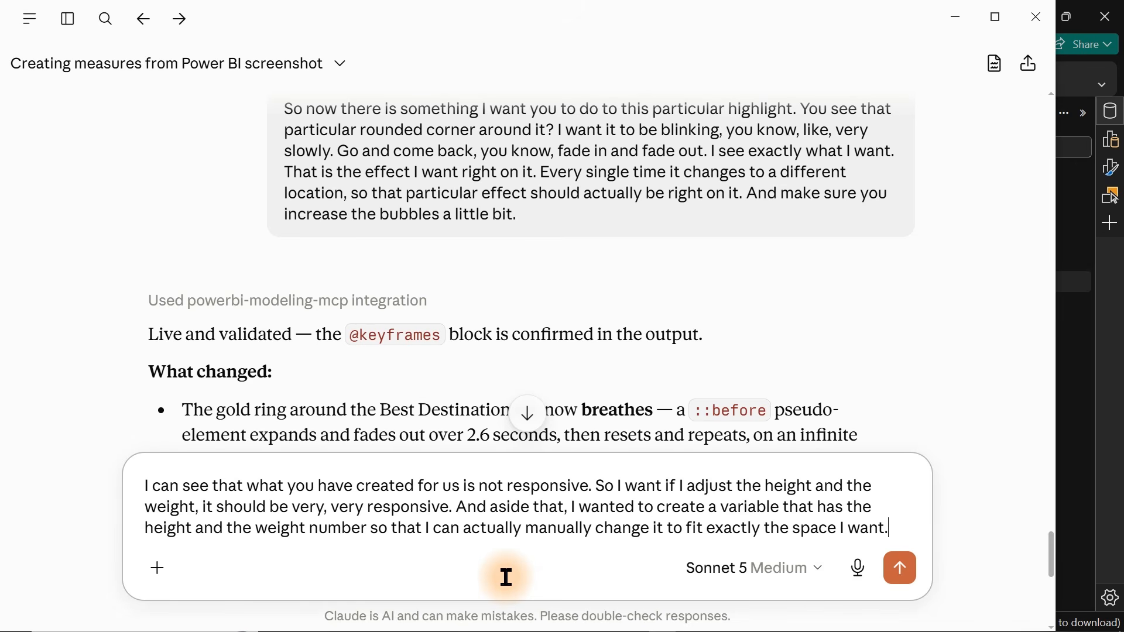
{"action": "key", "text": "Return"}
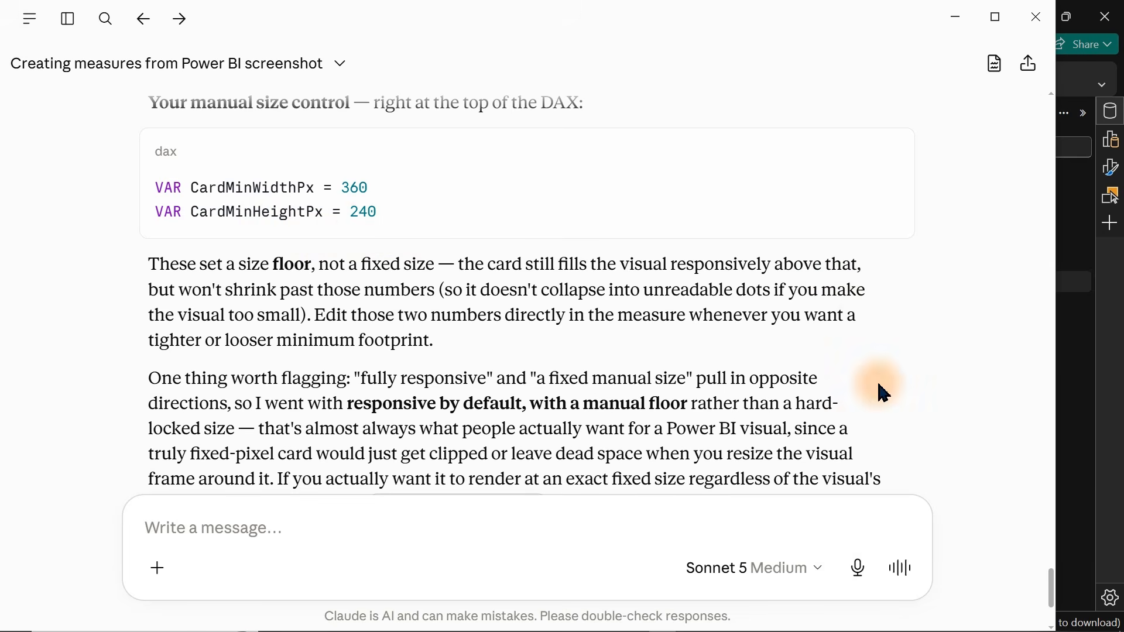
Back in Power BI, scroll up through the Destination Map measure's DAX to review the size variables.
{"action": "left_click", "coordinate": [1106, 472]}
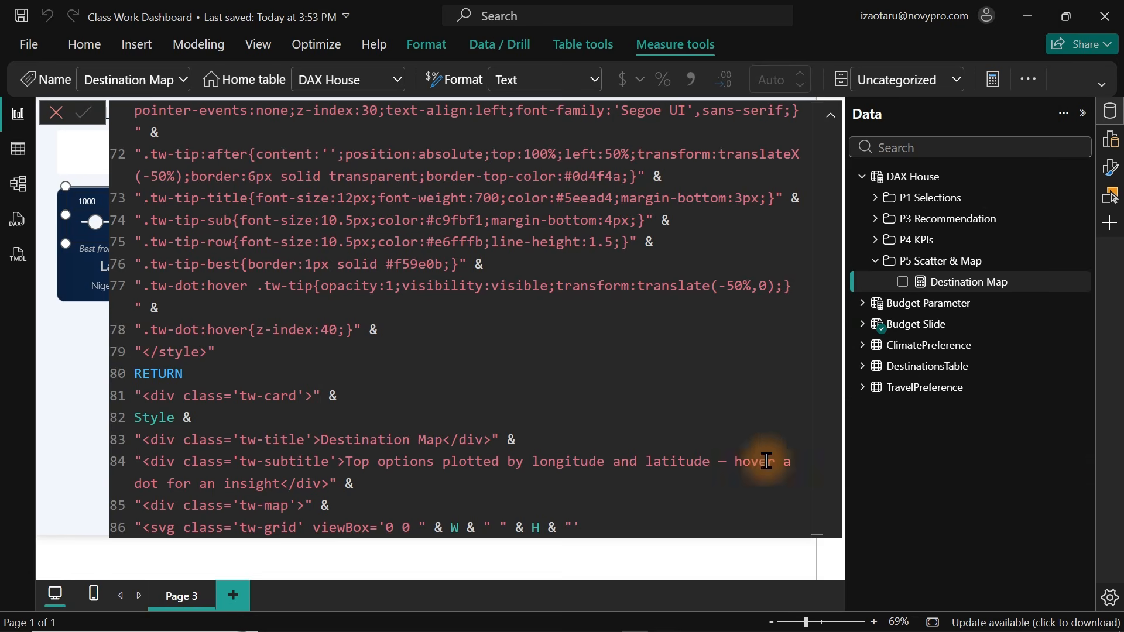
{"action": "left_click", "coordinate": [791, 287]}
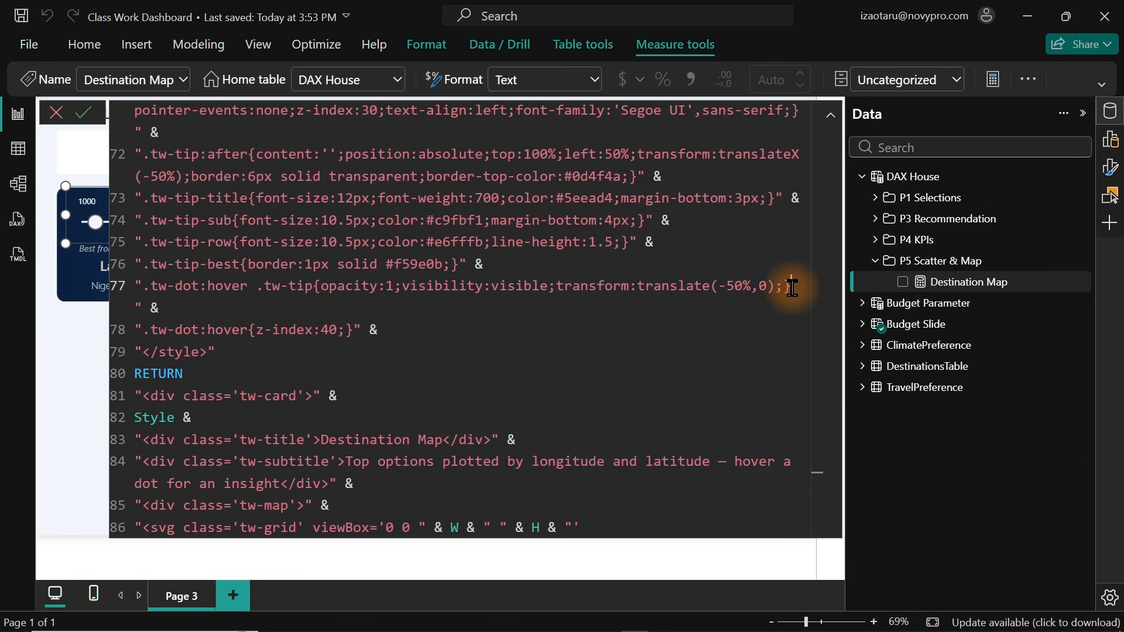
{"action": "key", "text": "Up"}
{"action": "key", "text": "Up"}
{"action": "key", "text": "Up"}
{"action": "key", "text": "Up"}
{"action": "key", "text": "Up"}
{"action": "key", "text": "Up"}
{"action": "key", "text": "Up"}
{"action": "key", "text": "Up"}
{"action": "key", "text": "Up"}
{"action": "key", "text": "Up"}
{"action": "key", "text": "Up"}
{"action": "key", "text": "Up"}
{"action": "key", "text": "Up"}
{"action": "key", "text": "Up"}
{"action": "key", "text": "Up"}
{"action": "key", "text": "Up"}
{"action": "key", "text": "Up"}
{"action": "key", "text": "Up"}
{"action": "key", "text": "Up"}
{"action": "key", "text": "Up"}
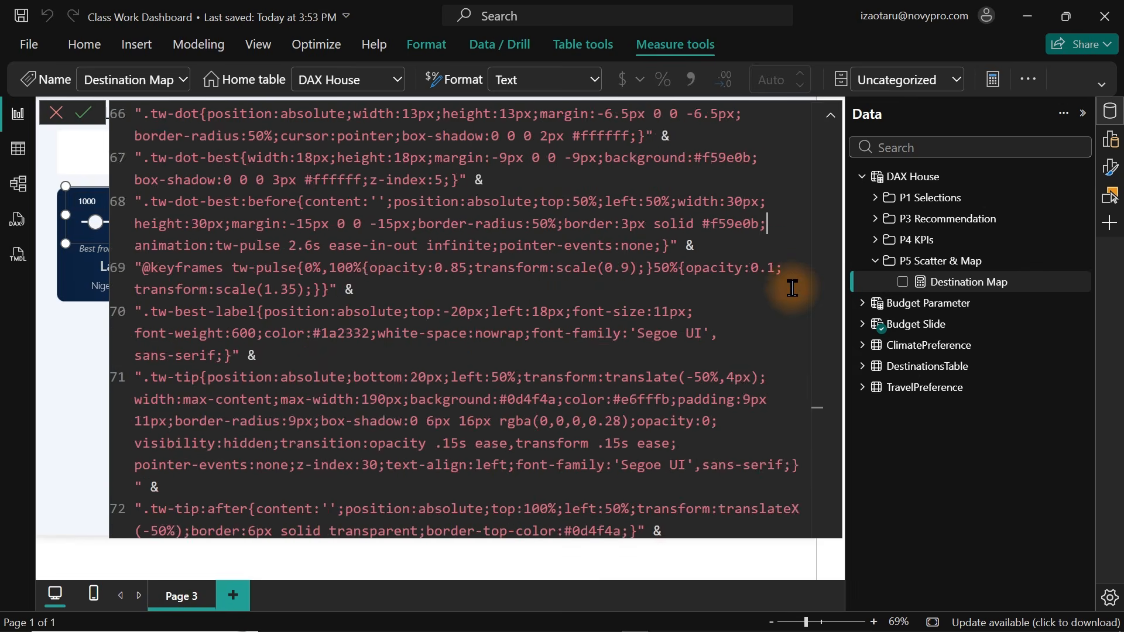
{"action": "key", "text": "Up"}
{"action": "key", "text": "Up"}
{"action": "key", "text": "Up"}
{"action": "key", "text": "Up"}
{"action": "key", "text": "Up"}
{"action": "key", "text": "Up"}
{"action": "key", "text": "Up"}
{"action": "key", "text": "Up"}
{"action": "key", "text": "Up"}
{"action": "key", "text": "Up"}
{"action": "key", "text": "Up"}
{"action": "key", "text": "Up"}
{"action": "key", "text": "Up"}
{"action": "key", "text": "Up"}
{"action": "key", "text": "Up"}
{"action": "key", "text": "Up"}
{"action": "key", "text": "Up"}
{"action": "key", "text": "Up"}
{"action": "key", "text": "Up"}
{"action": "key", "text": "Up"}
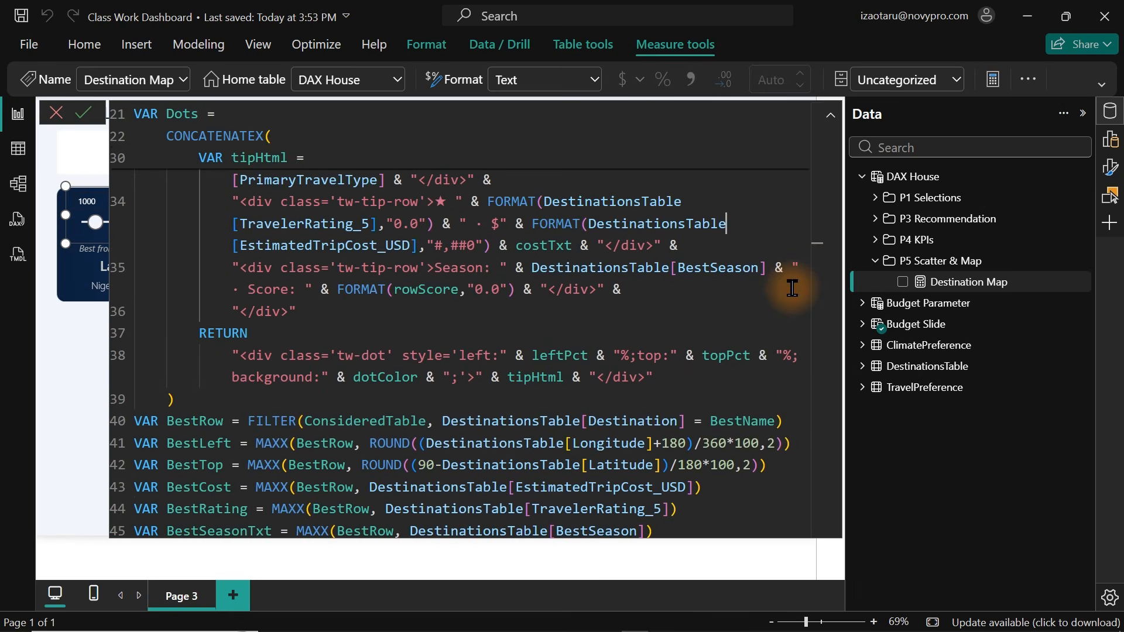
{"action": "key", "text": "Up"}
{"action": "key", "text": "Up"}
{"action": "key", "text": "Up"}
{"action": "key", "text": "Up"}
{"action": "key", "text": "Up"}
{"action": "key", "text": "Up"}
{"action": "key", "text": "Up"}
{"action": "key", "text": "Up"}
{"action": "key", "text": "Up"}
{"action": "key", "text": "Up"}
{"action": "key", "text": "Up"}
{"action": "key", "text": "Up"}
{"action": "key", "text": "Up"}
{"action": "key", "text": "Up"}
{"action": "key", "text": "Up"}
{"action": "key", "text": "Up"}
{"action": "key", "text": "Up"}
{"action": "key", "text": "Up"}
{"action": "key", "text": "Up"}
{"action": "key", "text": "Up"}
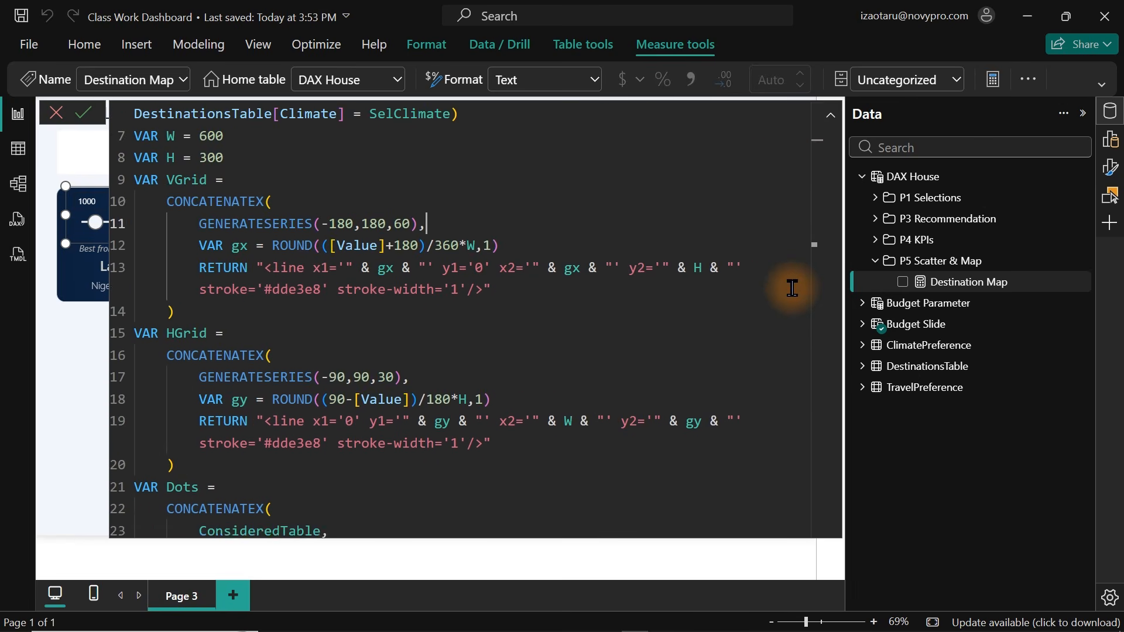
Move the CardMinWidthPx variable onto its own line below the Destination Map measure header and commit the formula.
{"action": "key", "text": "Up"}
{"action": "key", "text": "Up"}
{"action": "key", "text": "Up"}
{"action": "key", "text": "Up"}
{"action": "key", "text": "Up"}
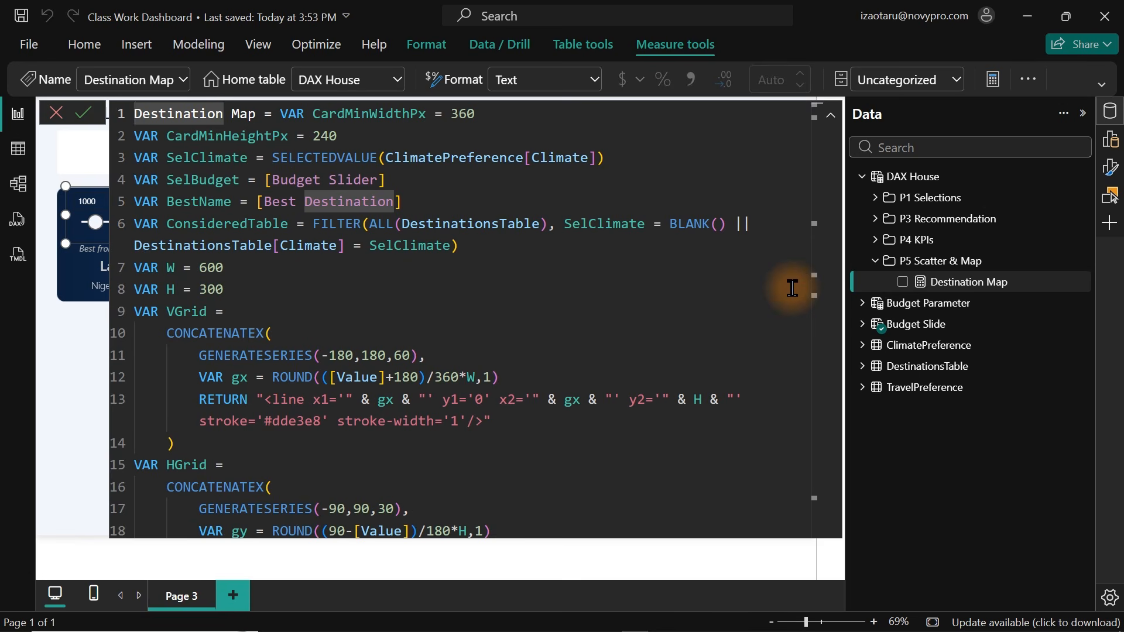
{"action": "left_click", "coordinate": [272, 117]}
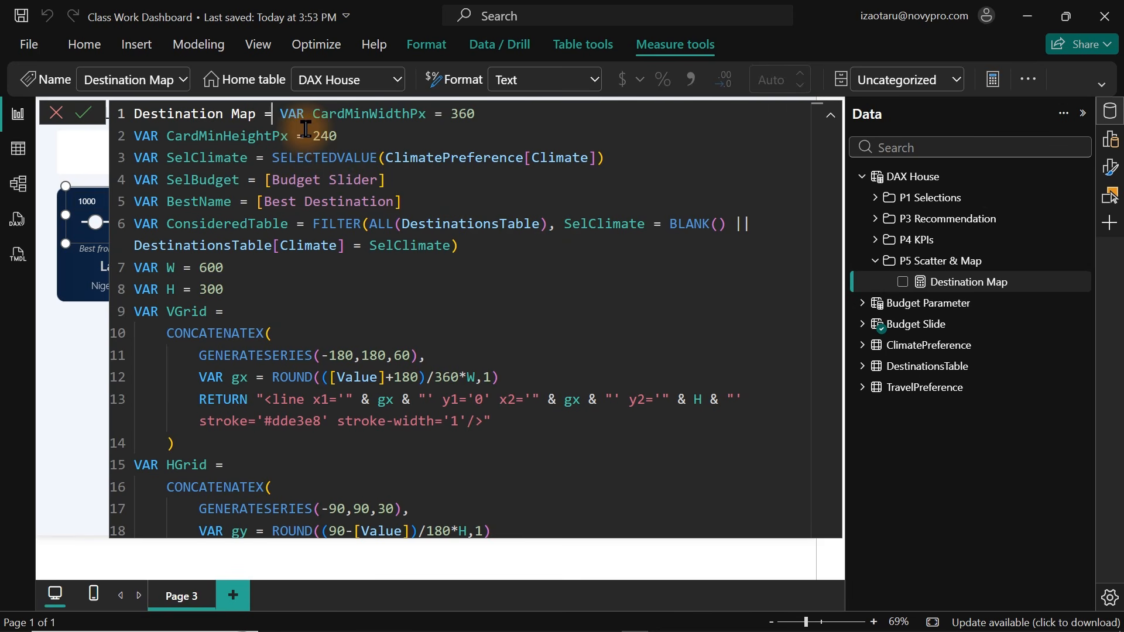
{"action": "key", "text": "shift+Return"}
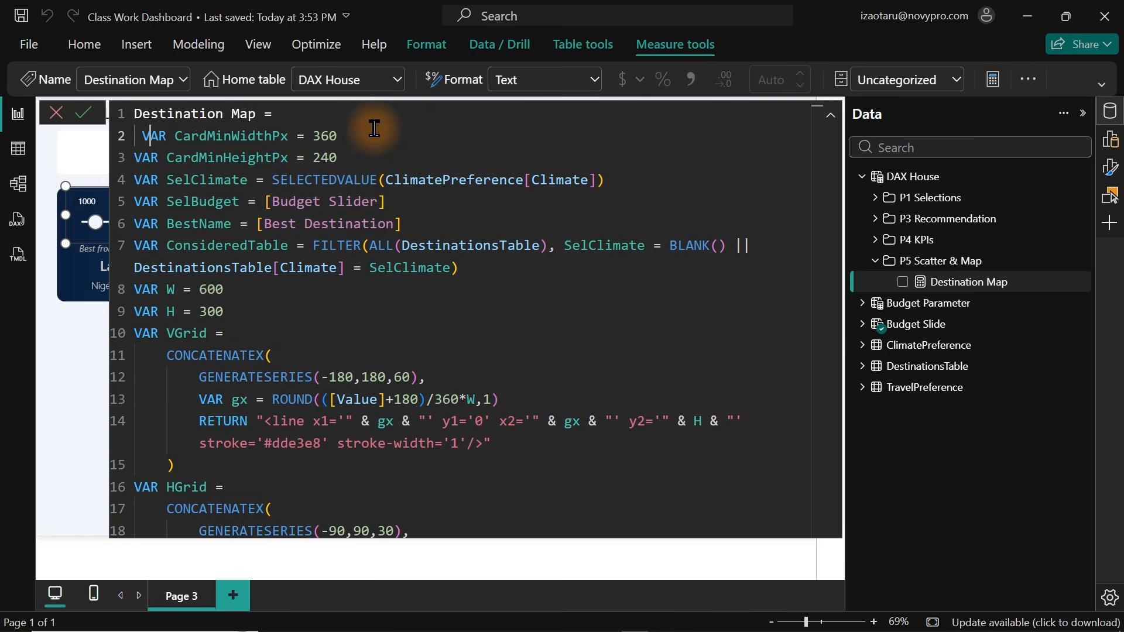
{"action": "key", "text": "BackSpace"}
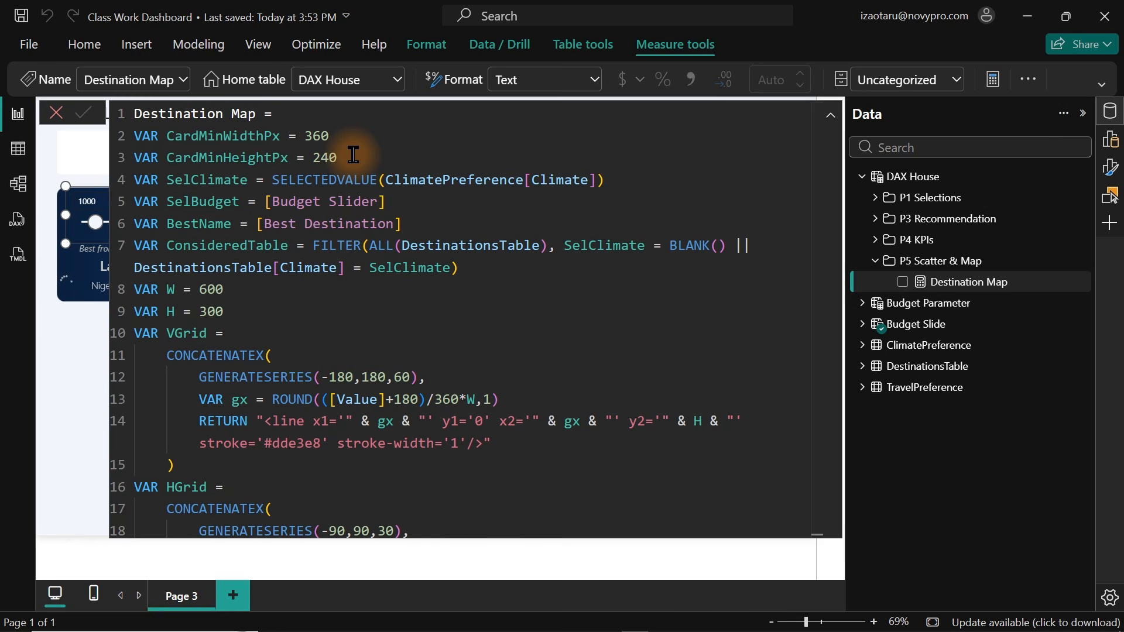
{"action": "left_click", "coordinate": [975, 269]}
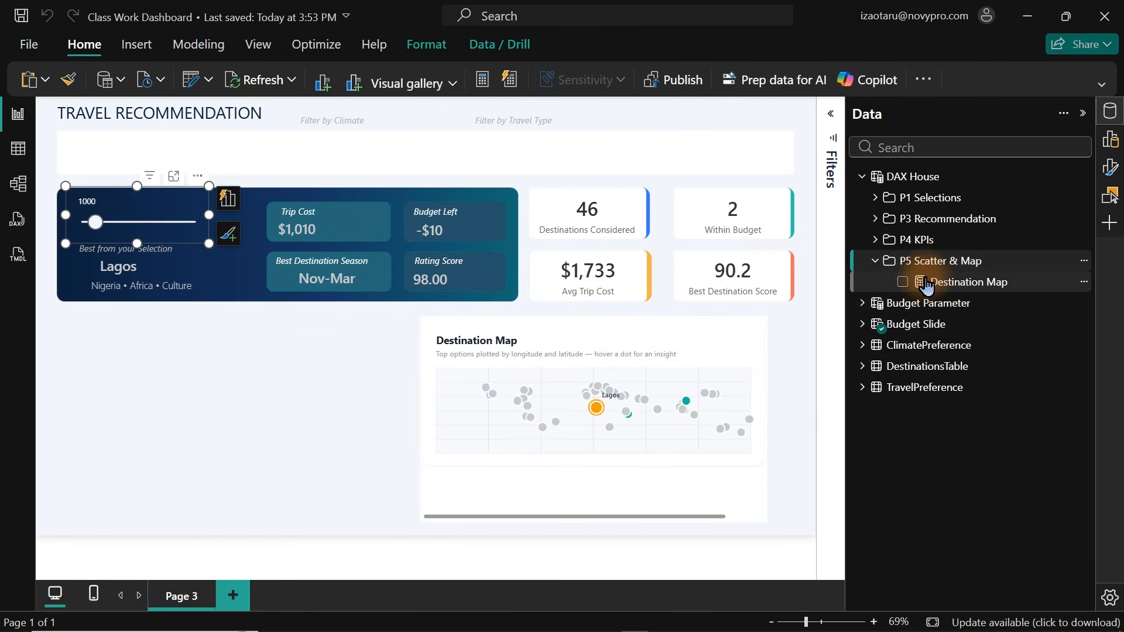
{"action": "left_click", "coordinate": [946, 284]}
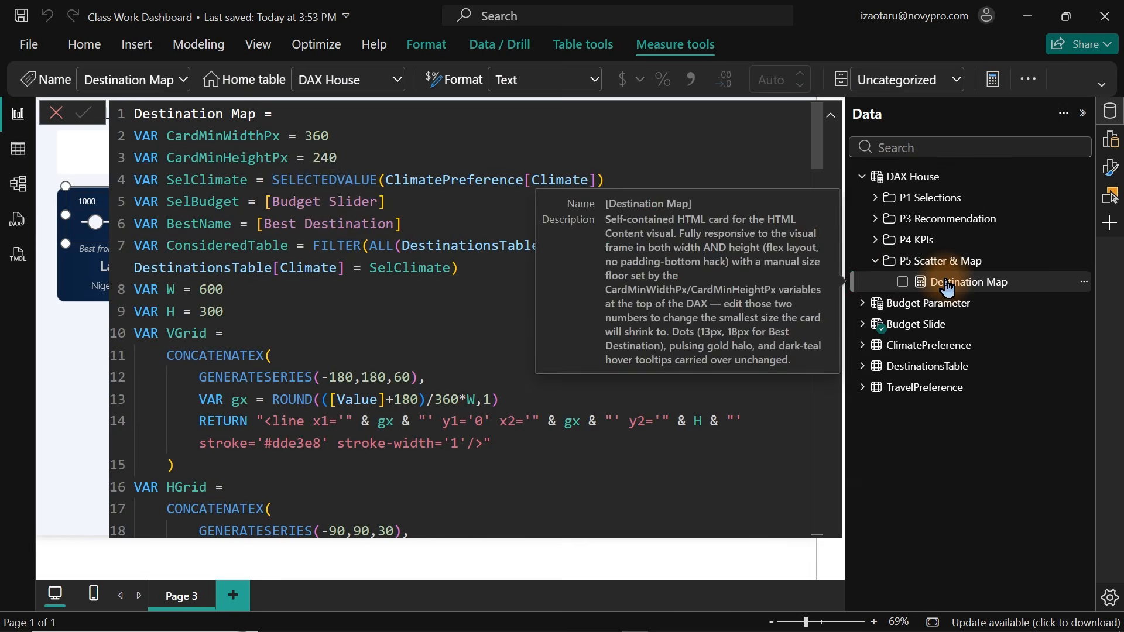
{"action": "double_click", "coordinate": [321, 135]}
{"action": "type", "text": "3"}
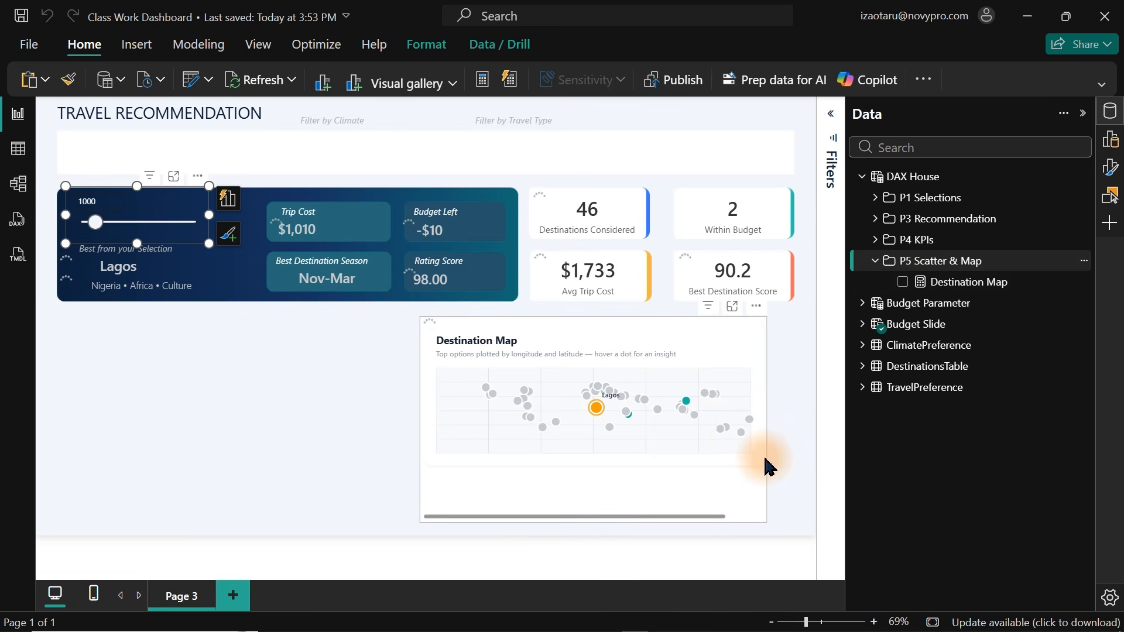
Resize the Destination Map visual narrower and shorter from its right edge.
{"action": "left_click", "coordinate": [768, 438]}
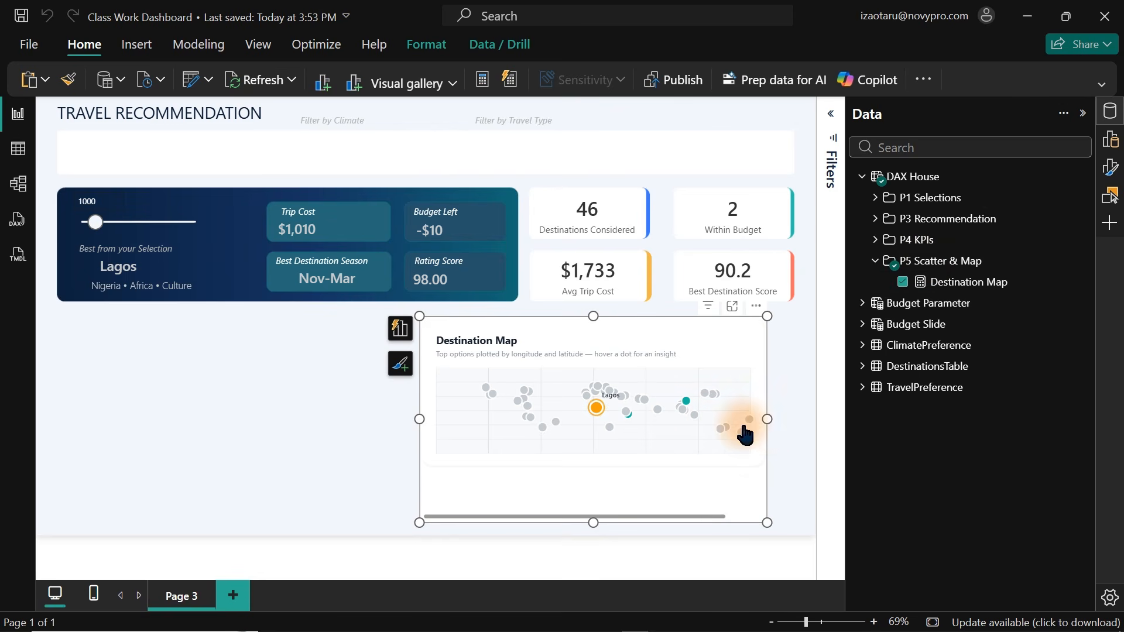
{"action": "left_click_drag", "start_coordinate": [766, 419], "coordinate": [682, 467]}
{"action": "left_click", "coordinate": [608, 521]}
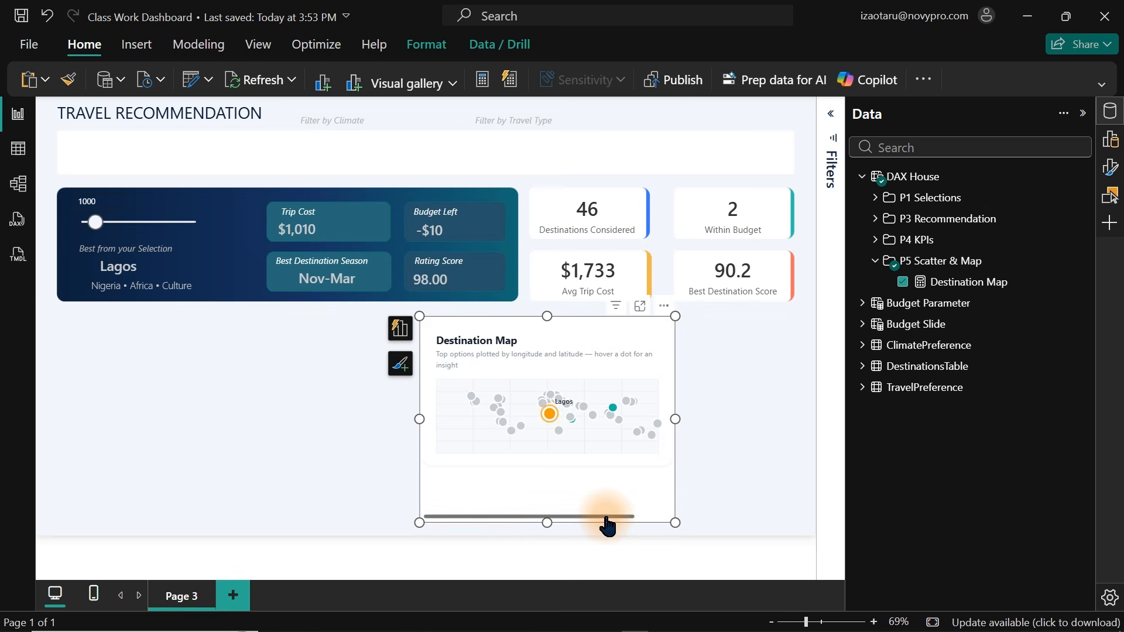
Set CardMinWidthPx in the Destination Map measure to 150, commit it and deselect the visual.
{"action": "left_click", "coordinate": [952, 285]}
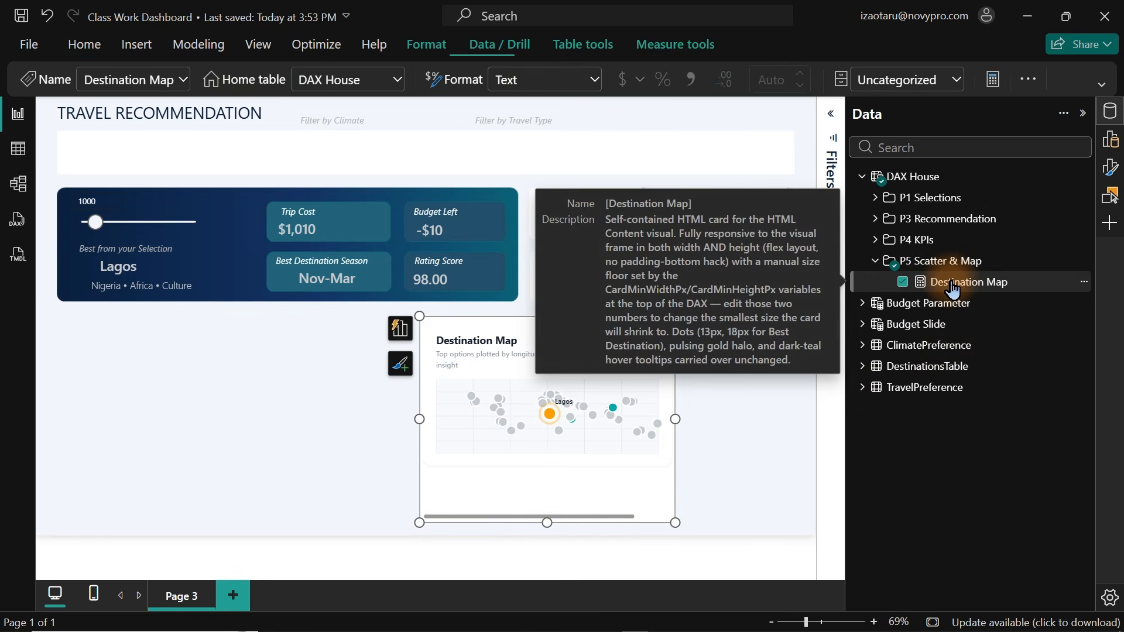
{"action": "left_click", "coordinate": [341, 141]}
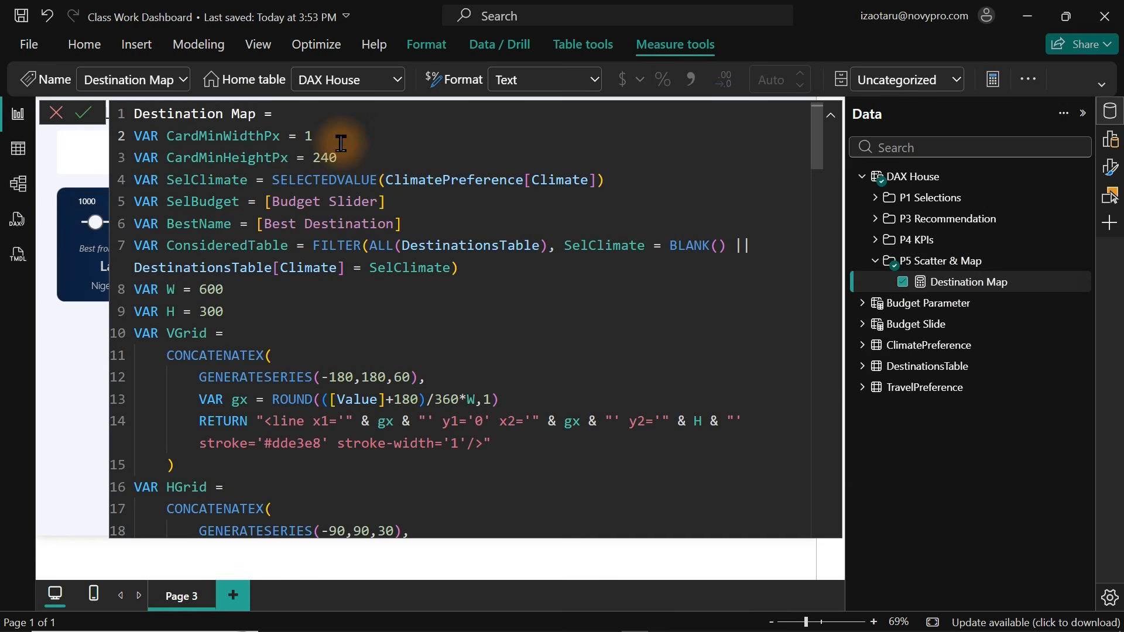
{"action": "key", "text": "Return"}
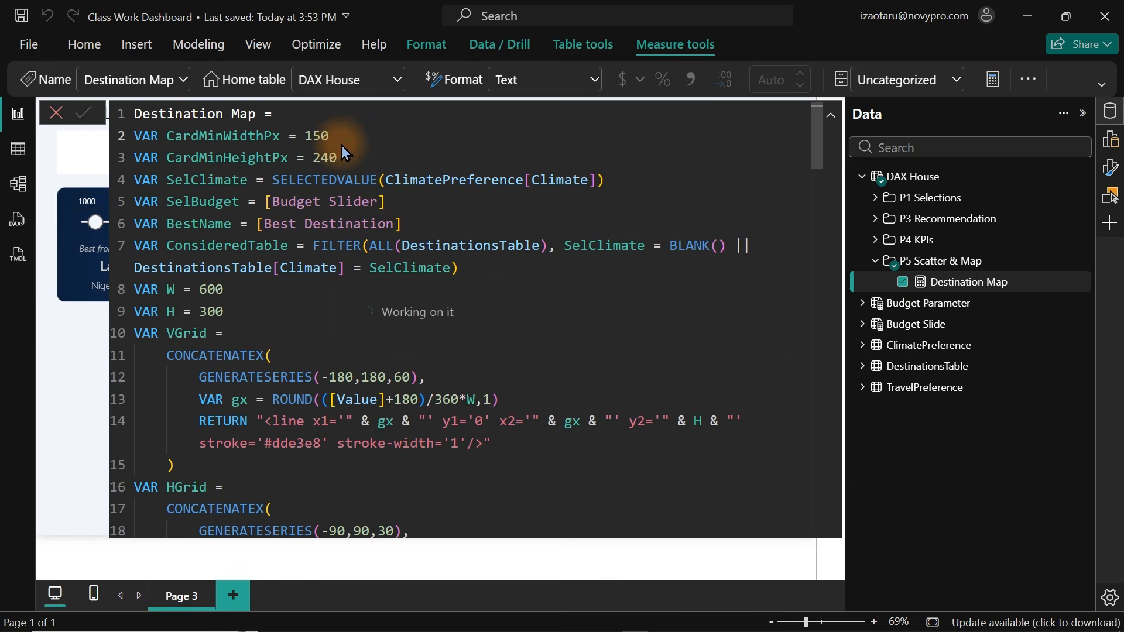
{"action": "left_click", "coordinate": [931, 267]}
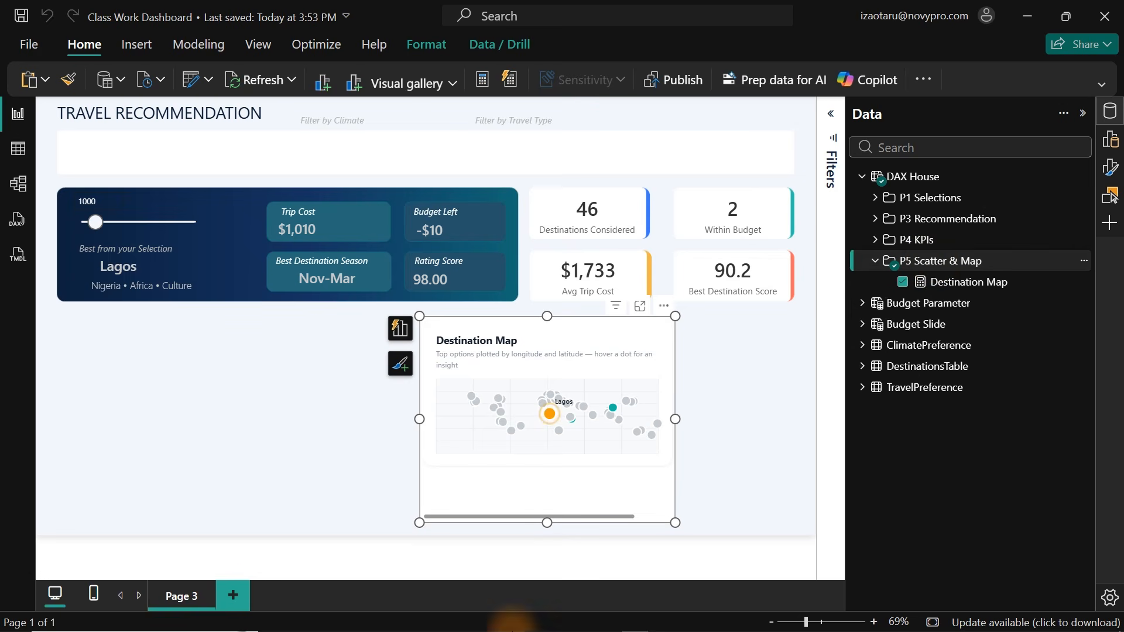
{"action": "left_click", "coordinate": [802, 439]}
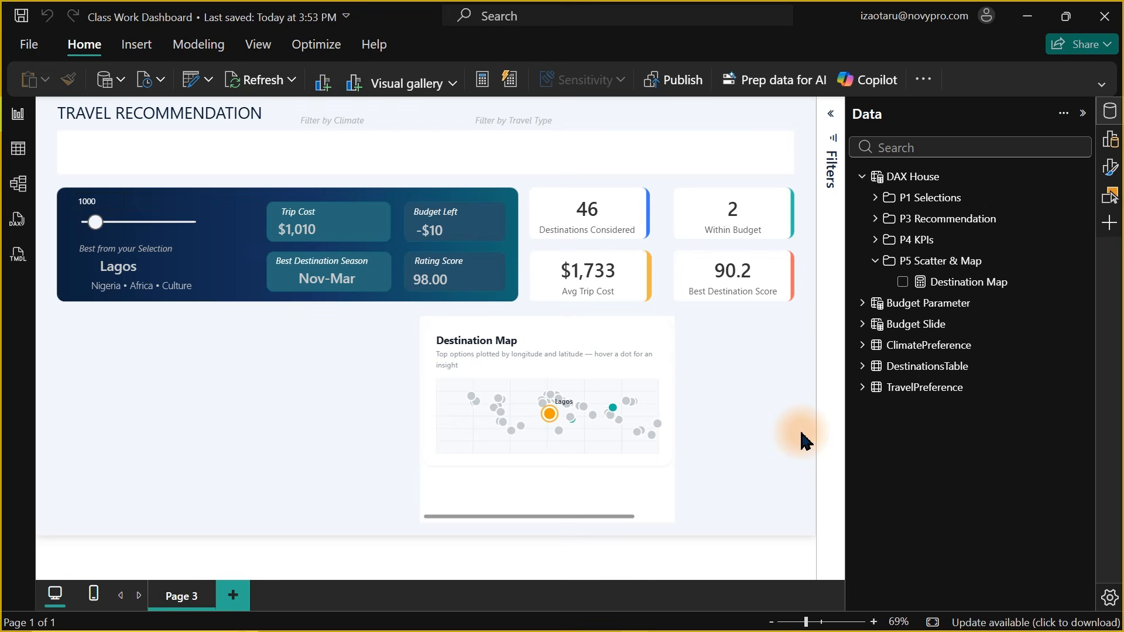
Switch to Claude, paste a screenshot of the map visual and ask it to remove both vertical and horizontal scrollbars.
{"action": "key", "text": "super+shift+s"}
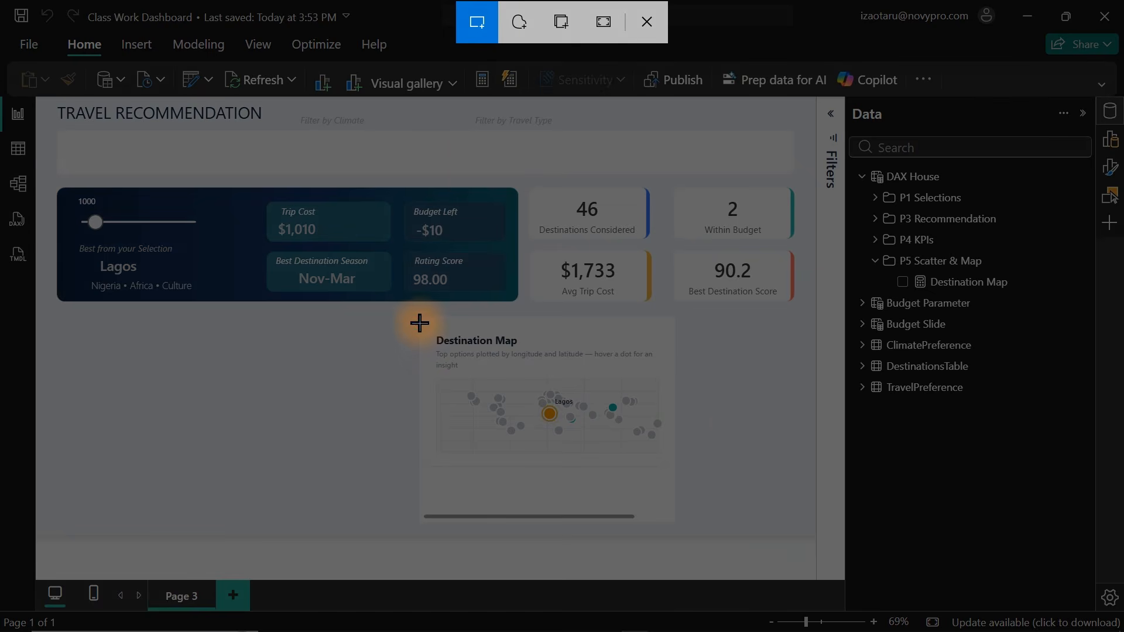
{"action": "left_click_drag", "start_coordinate": [419, 319], "coordinate": [679, 527]}
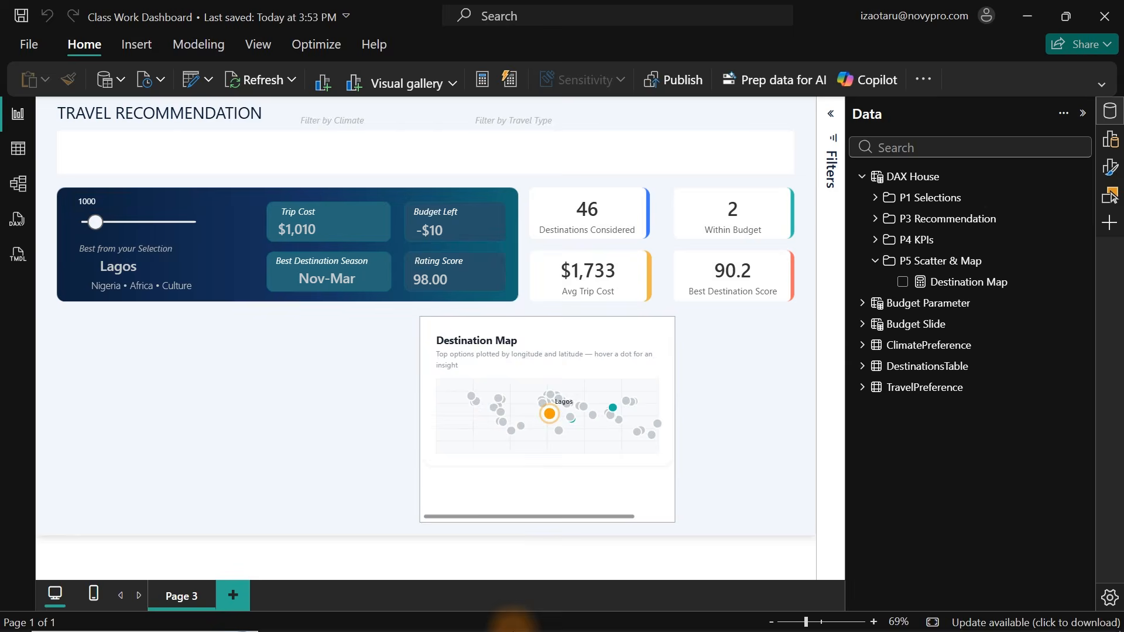
{"action": "mouse_move", "coordinate": [649, 615]}
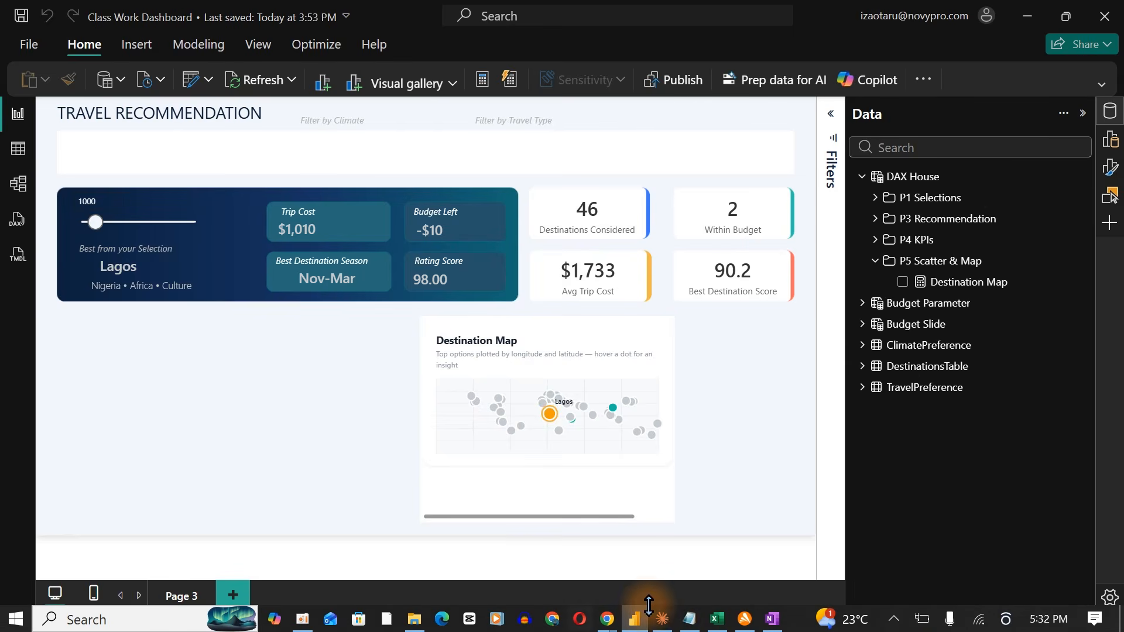
{"action": "left_click", "coordinate": [663, 620]}
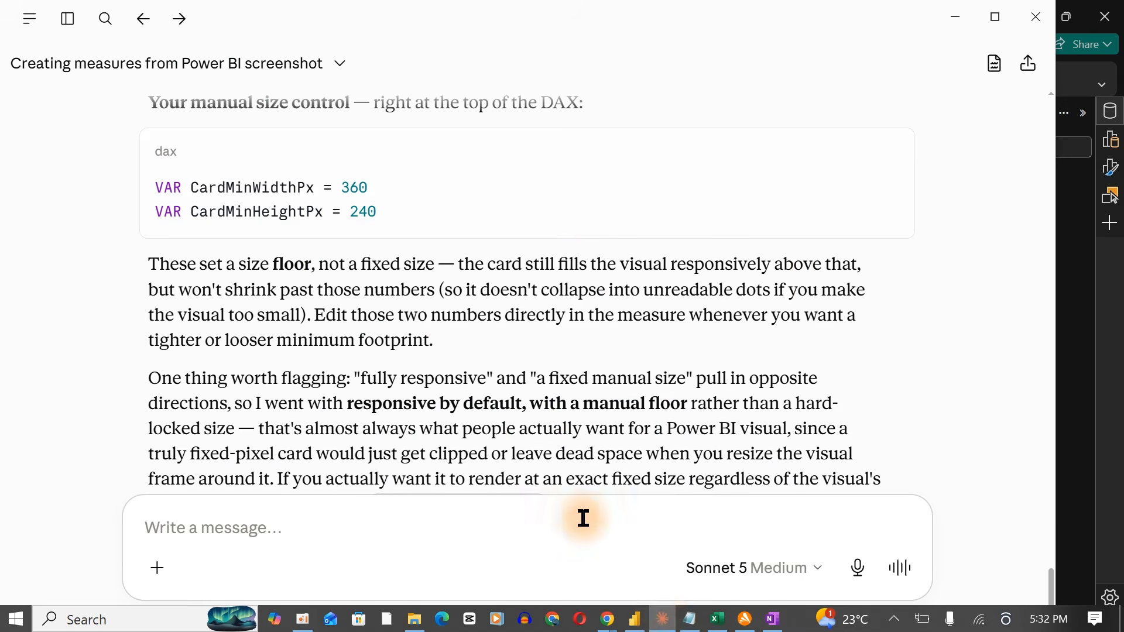
{"action": "key", "text": "ctrl+v"}
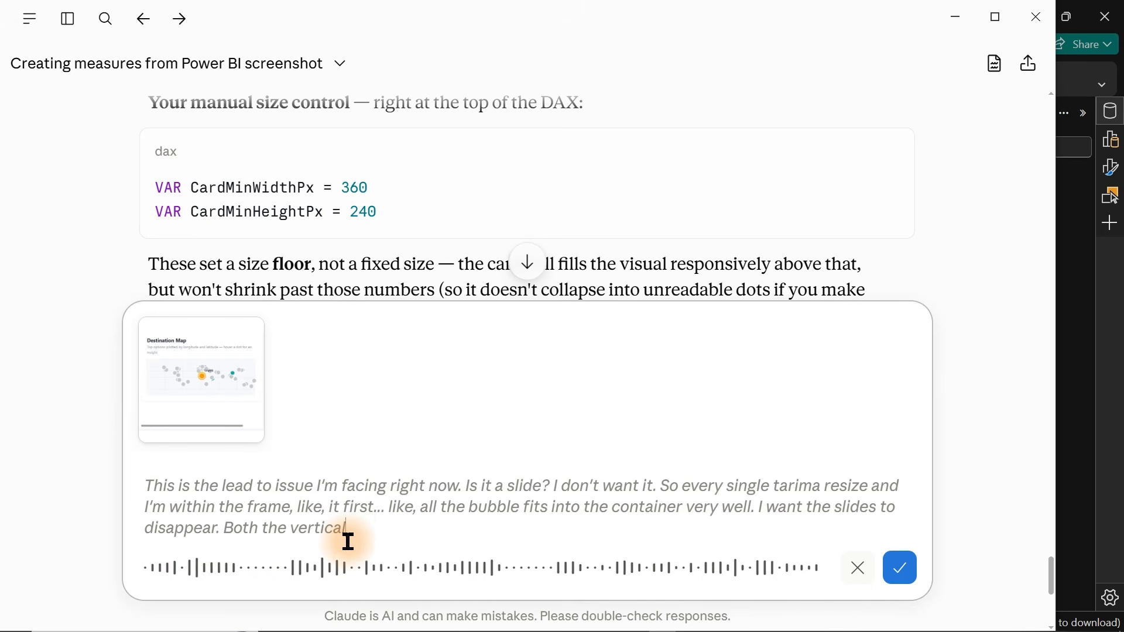
{"action": "key", "text": "Return"}
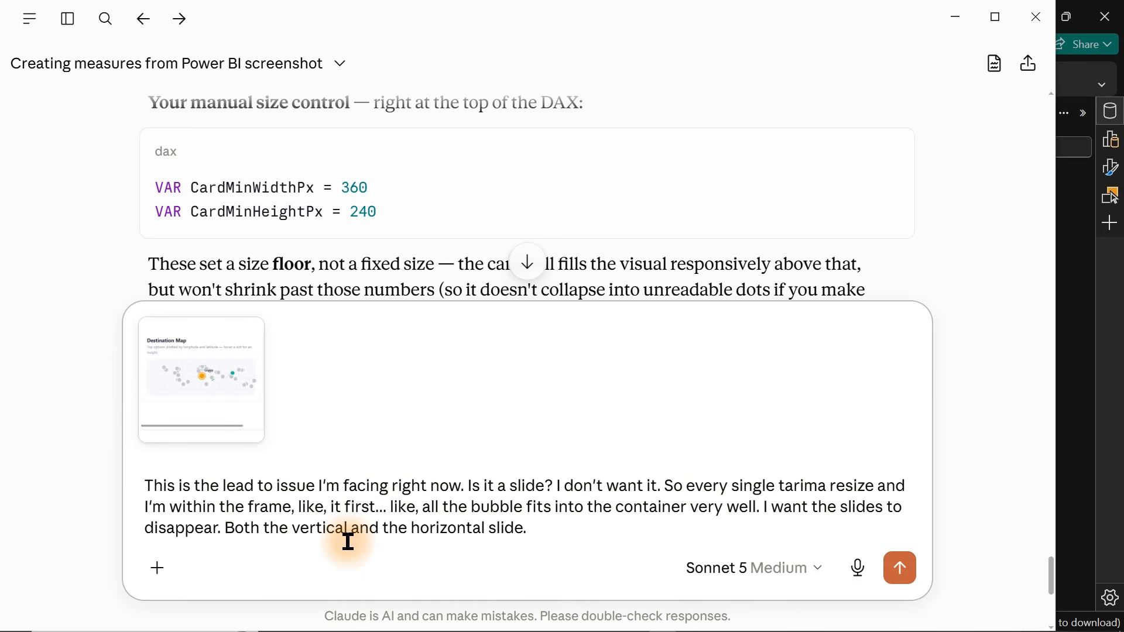
{"action": "key", "text": "Return"}
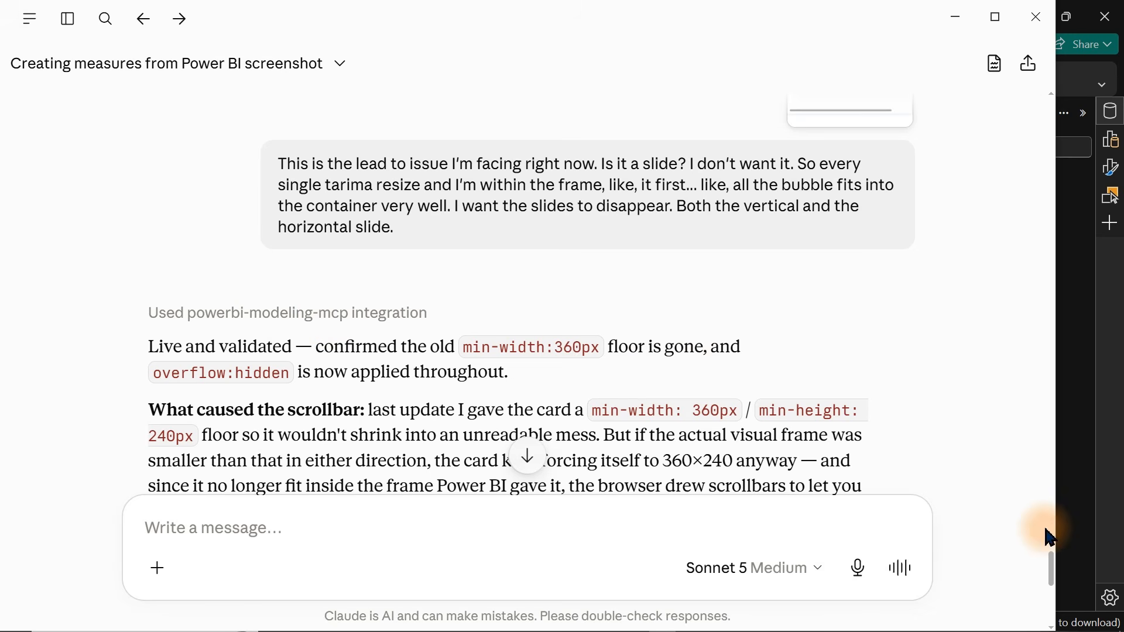
Back in Power BI, select the map visual and set the budget slider to 1750.
{"action": "left_click_drag", "start_coordinate": [1057, 568], "coordinate": [1053, 605]}
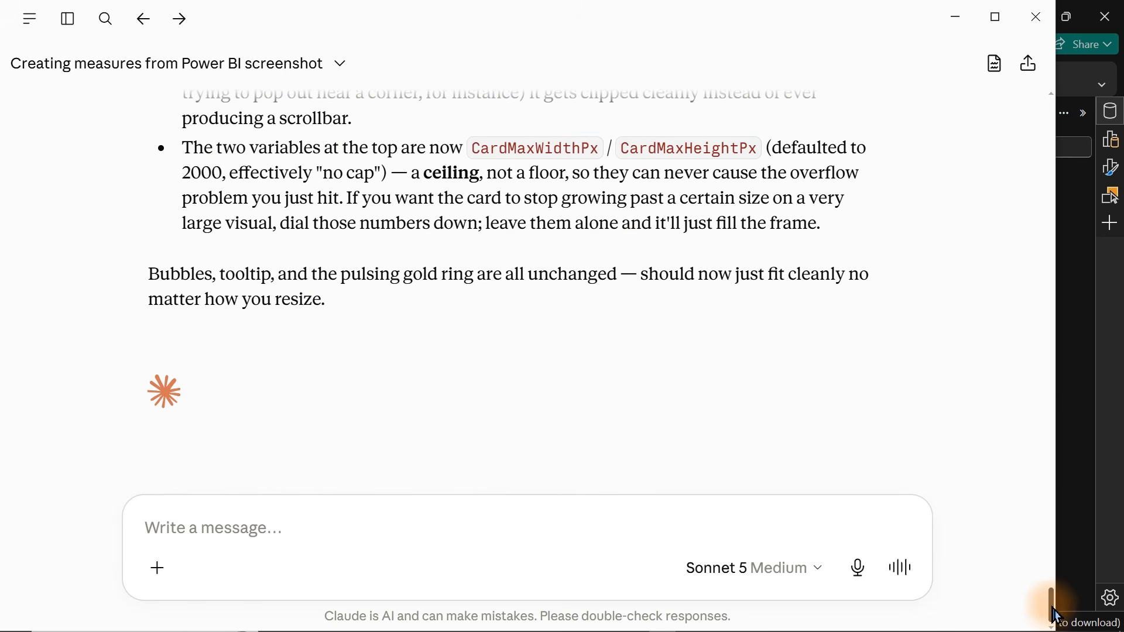
{"action": "left_click", "coordinate": [1112, 474]}
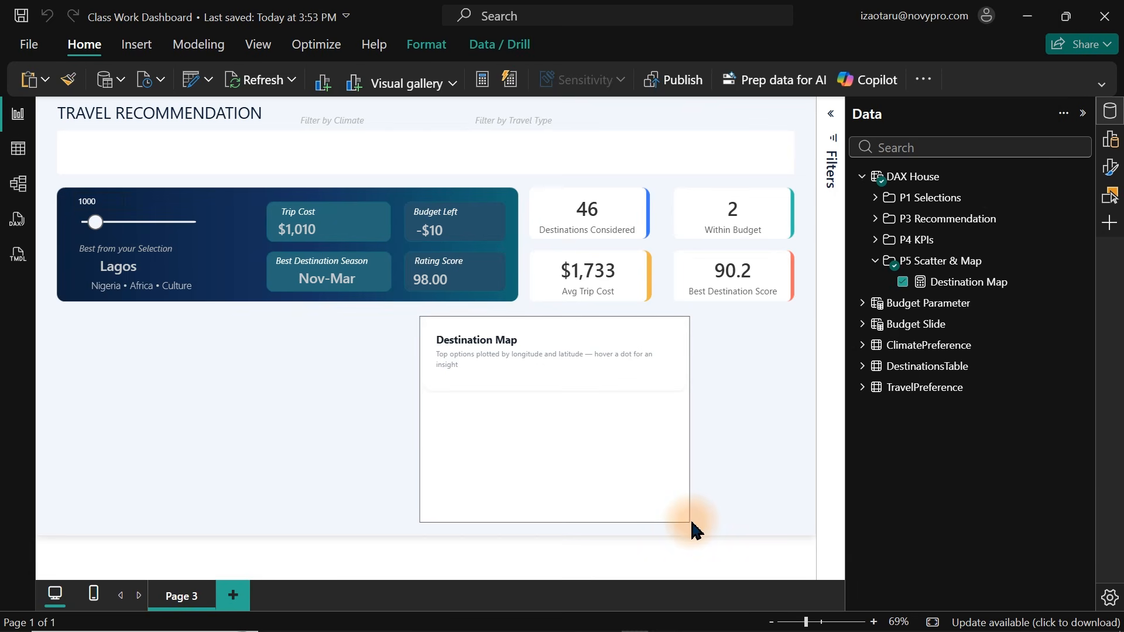
{"action": "left_click", "coordinate": [534, 369]}
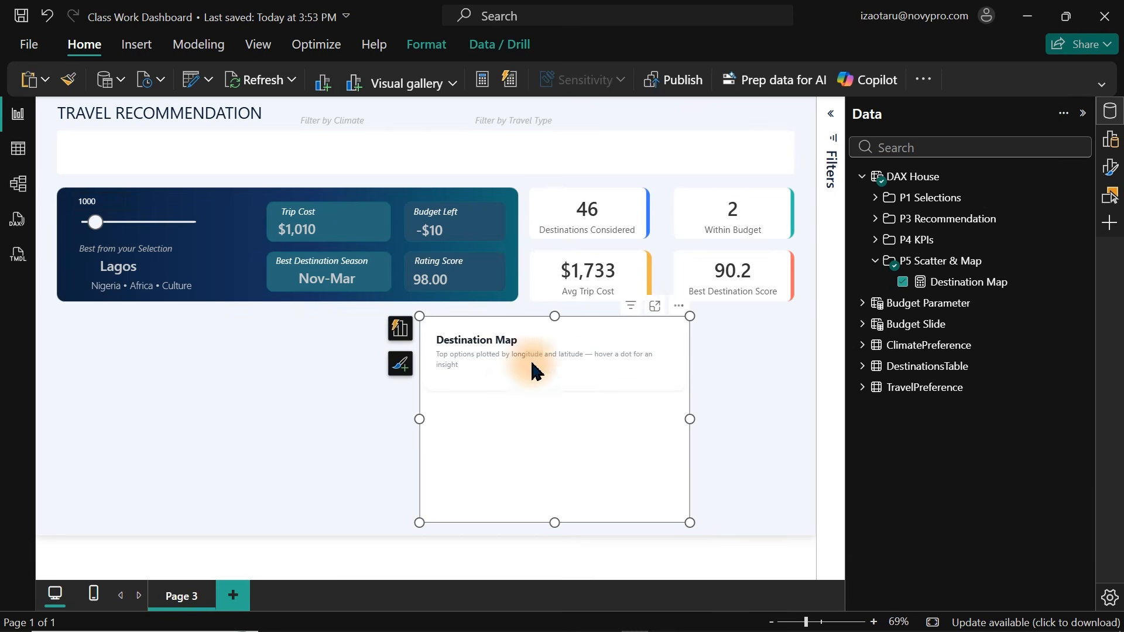
{"action": "left_click_drag", "start_coordinate": [95, 222], "coordinate": [115, 228]}
{"action": "left_click", "coordinate": [117, 236]}
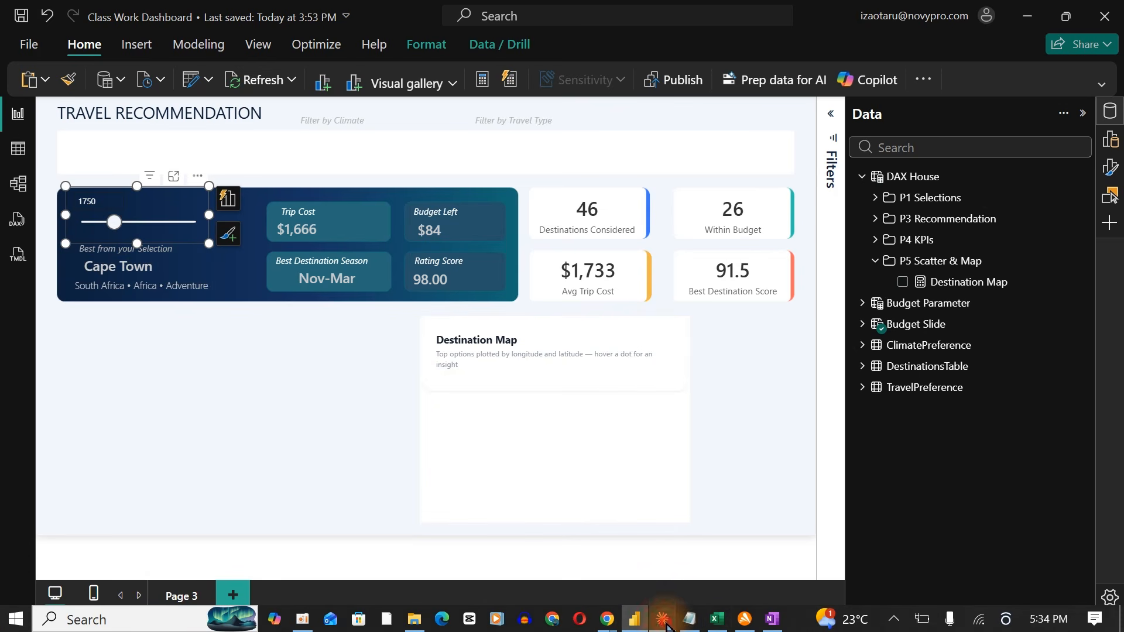
Send Claude a screenshot of the blank map, reporting no bubbles appear and asking it to fix everything.
{"action": "left_click", "coordinate": [663, 621]}
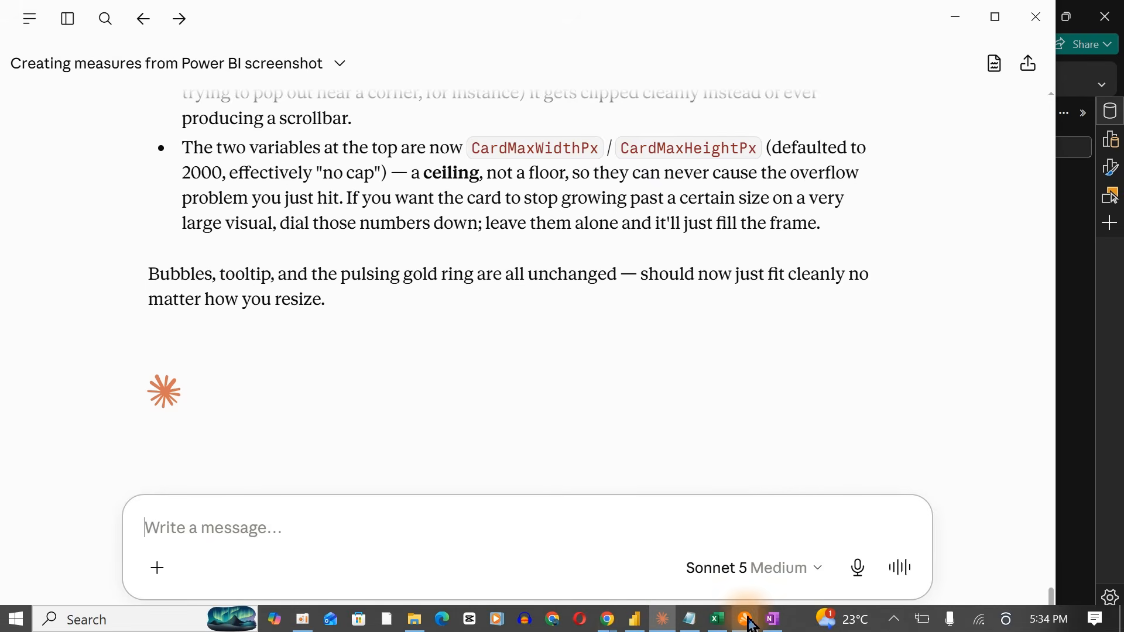
{"action": "left_click", "coordinate": [633, 622]}
{"action": "key", "text": "super+shift+s"}
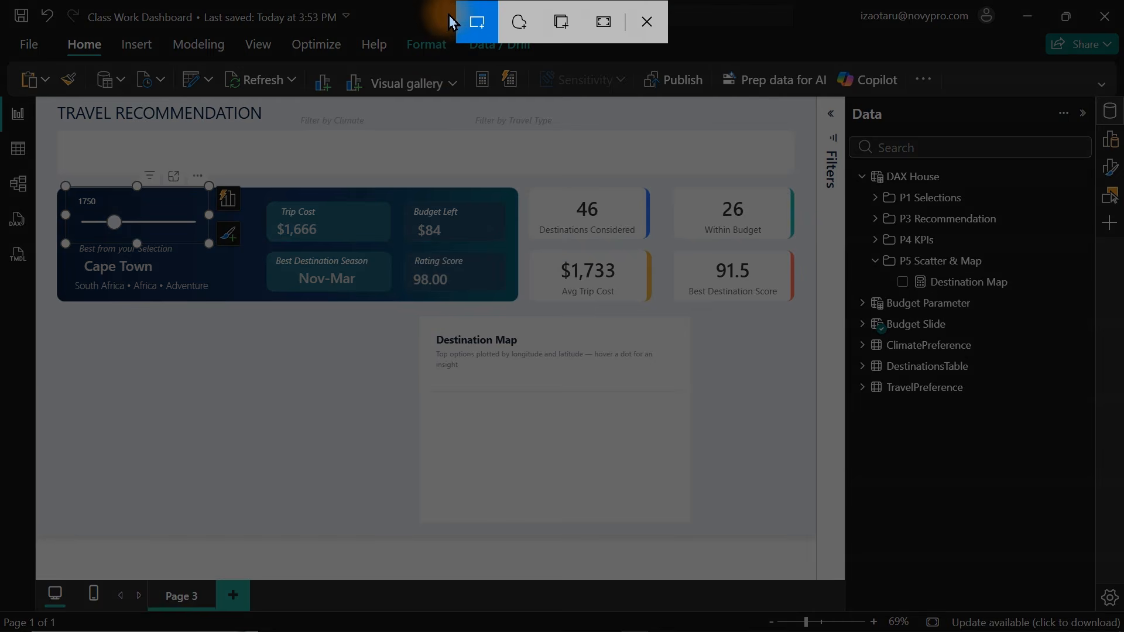
{"action": "left_click_drag", "start_coordinate": [425, 316], "coordinate": [685, 524]}
{"action": "key", "text": "alt+Tab"}
{"action": "key", "text": "ctrl+v"}
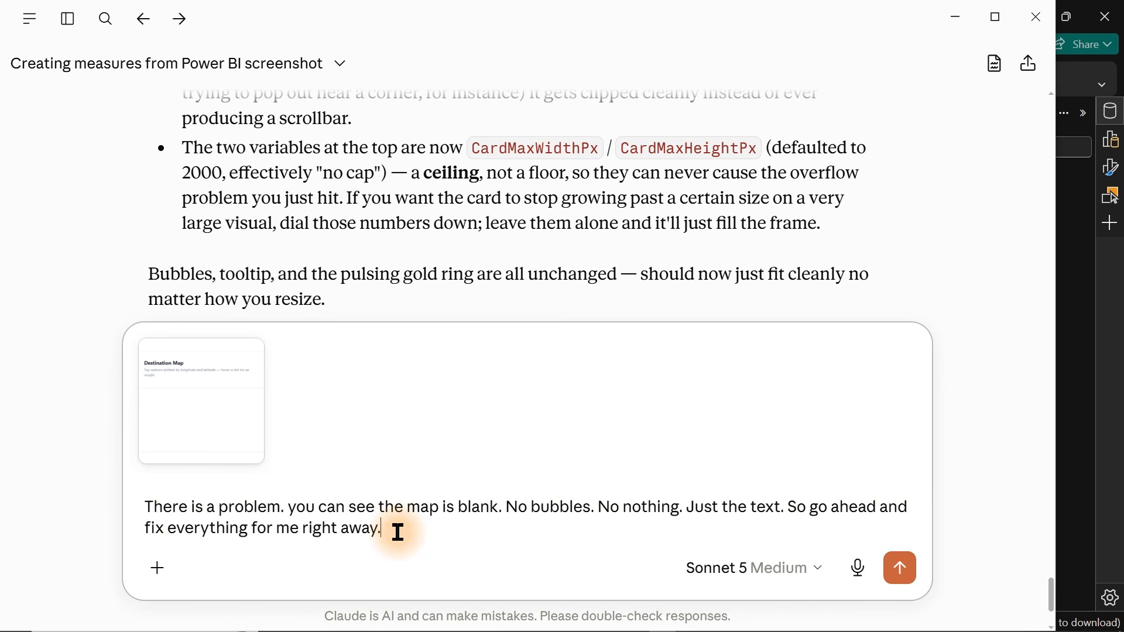
{"action": "key", "text": "Return"}
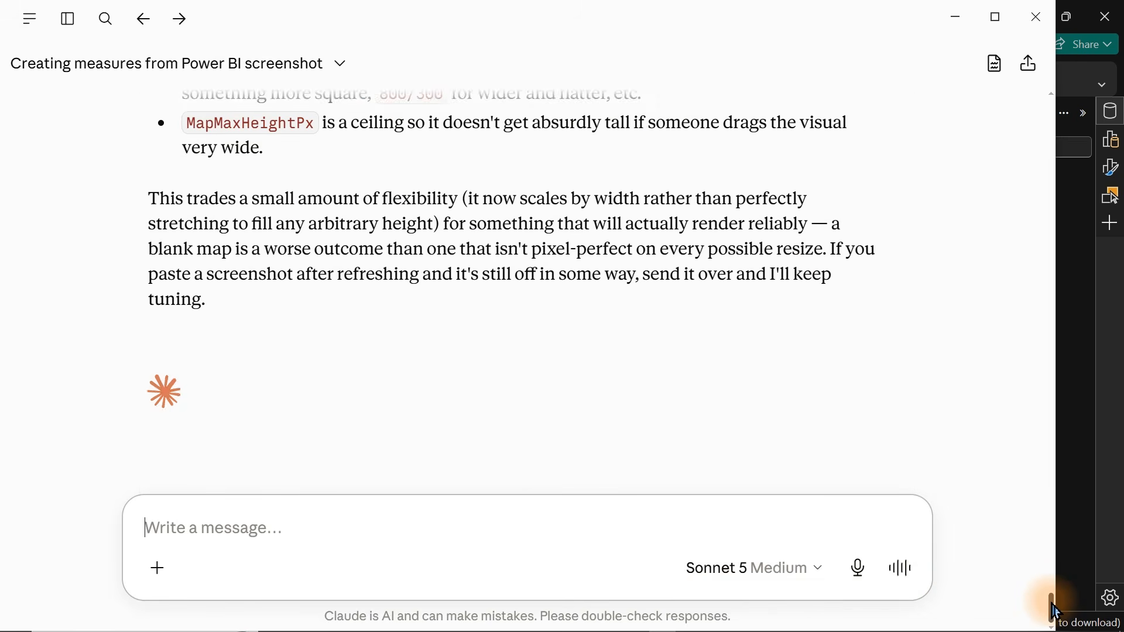
Resize the refreshed Destination Map visual larger and reposition it further right and lower on the page.
{"action": "left_click", "coordinate": [1107, 507]}
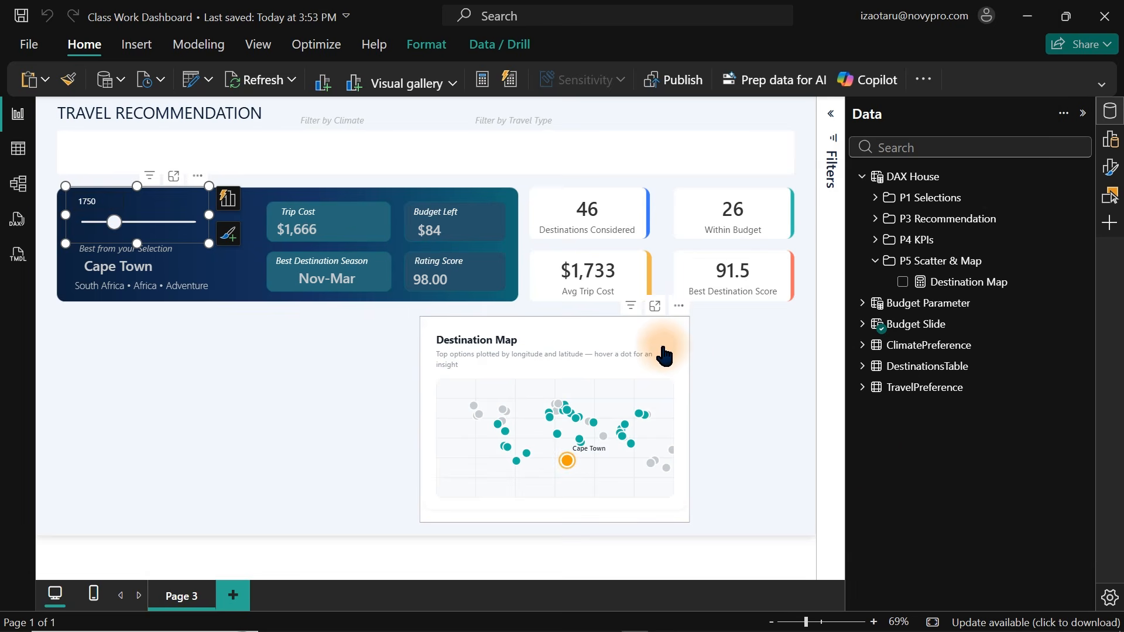
{"action": "left_click", "coordinate": [670, 338]}
{"action": "left_click", "coordinate": [691, 522]}
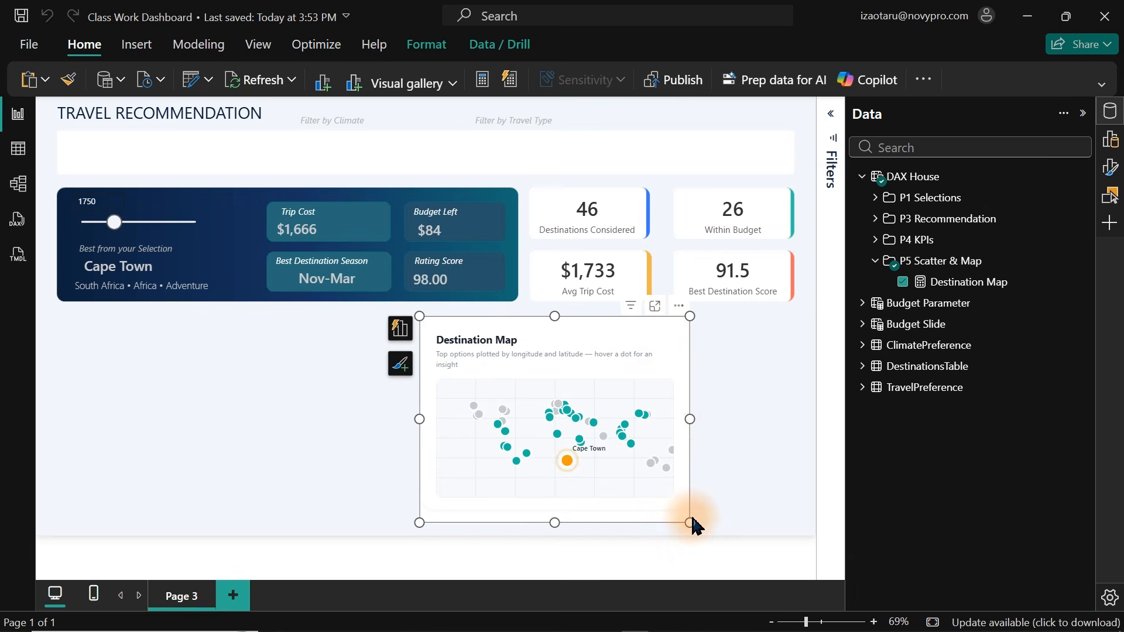
{"action": "left_click_drag", "start_coordinate": [690, 522], "coordinate": [604, 449]}
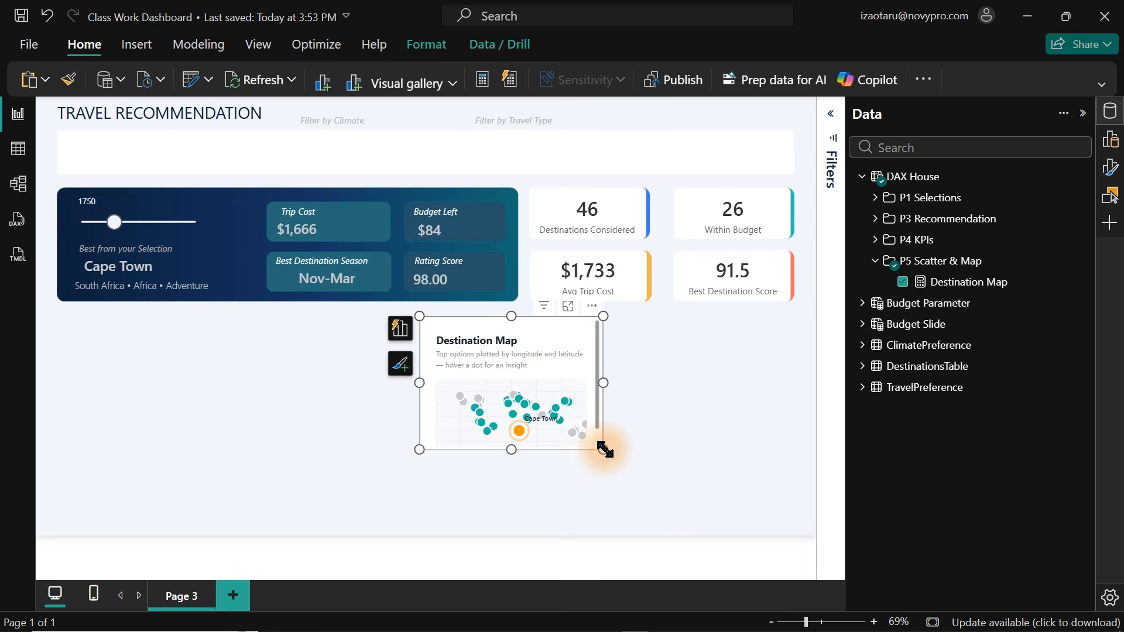
{"action": "left_click_drag", "start_coordinate": [604, 450], "coordinate": [754, 539]}
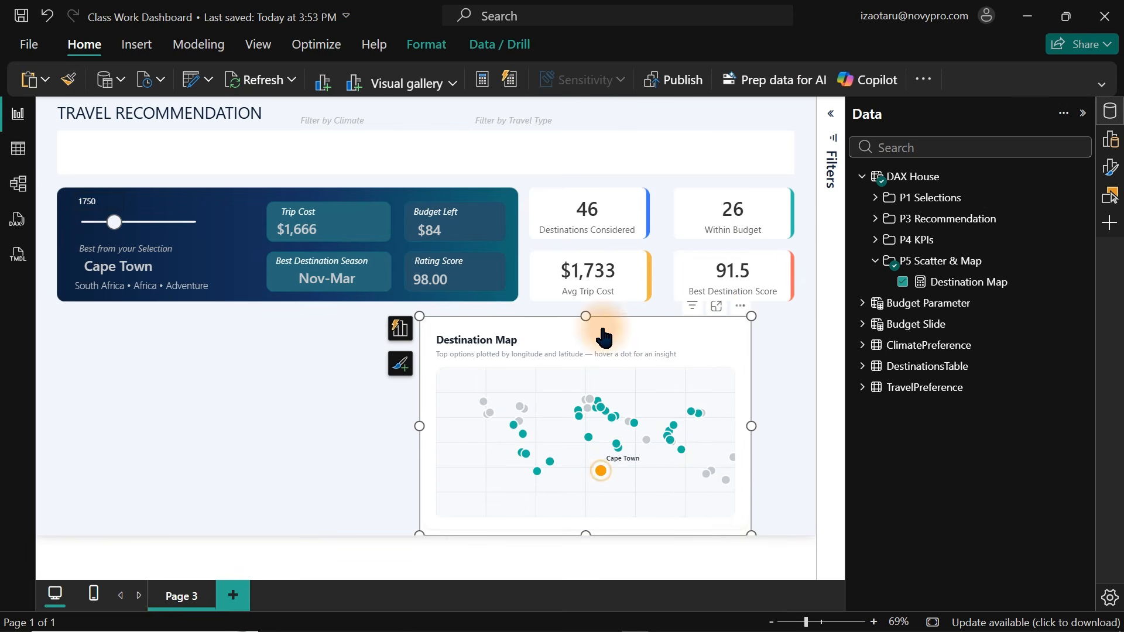
{"action": "left_click_drag", "start_coordinate": [430, 321], "coordinate": [488, 331]}
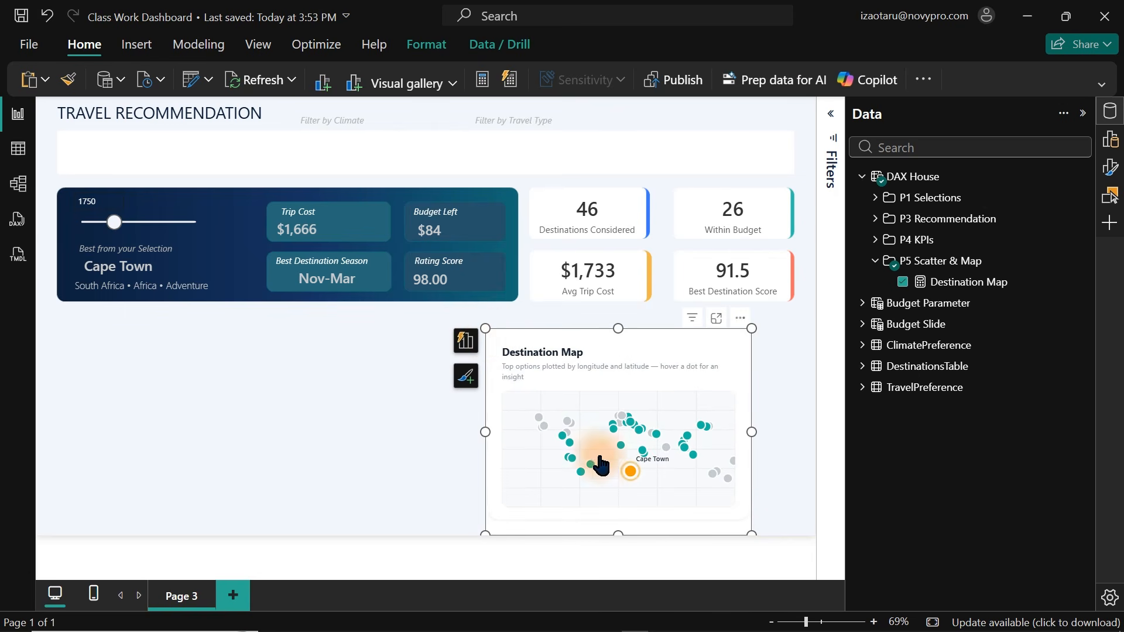
{"action": "left_click_drag", "start_coordinate": [485, 328], "coordinate": [532, 354]}
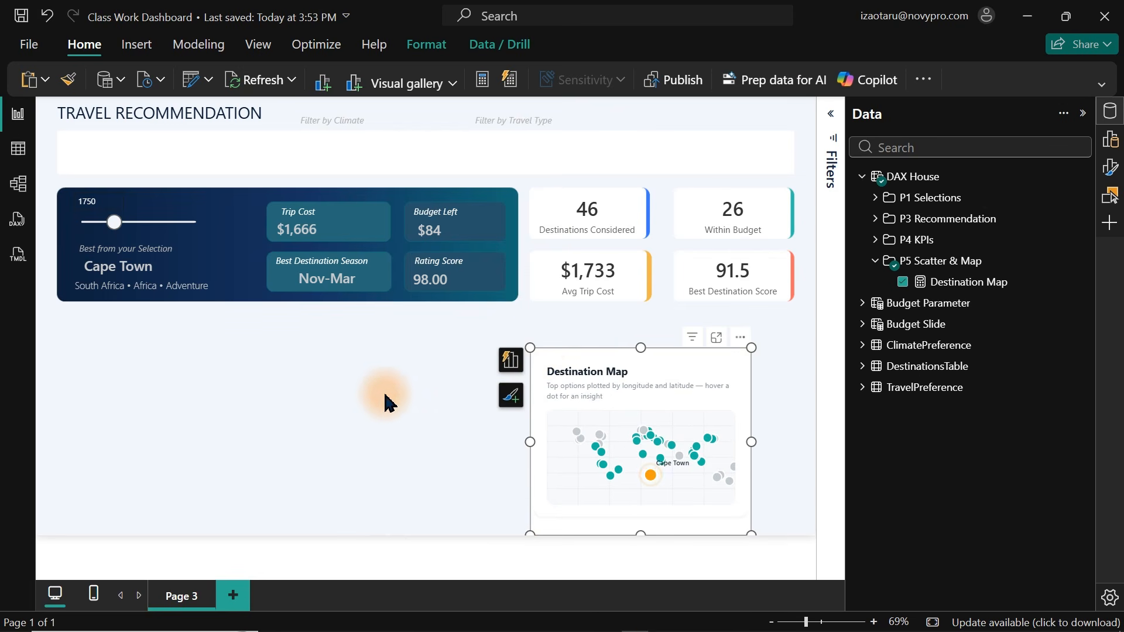
{"action": "left_click", "coordinate": [443, 430]}
Switch to OneNote to view the hand-drawn dashboard sketch.
{"action": "mouse_move", "coordinate": [732, 622]}
{"action": "left_click", "coordinate": [772, 619]}
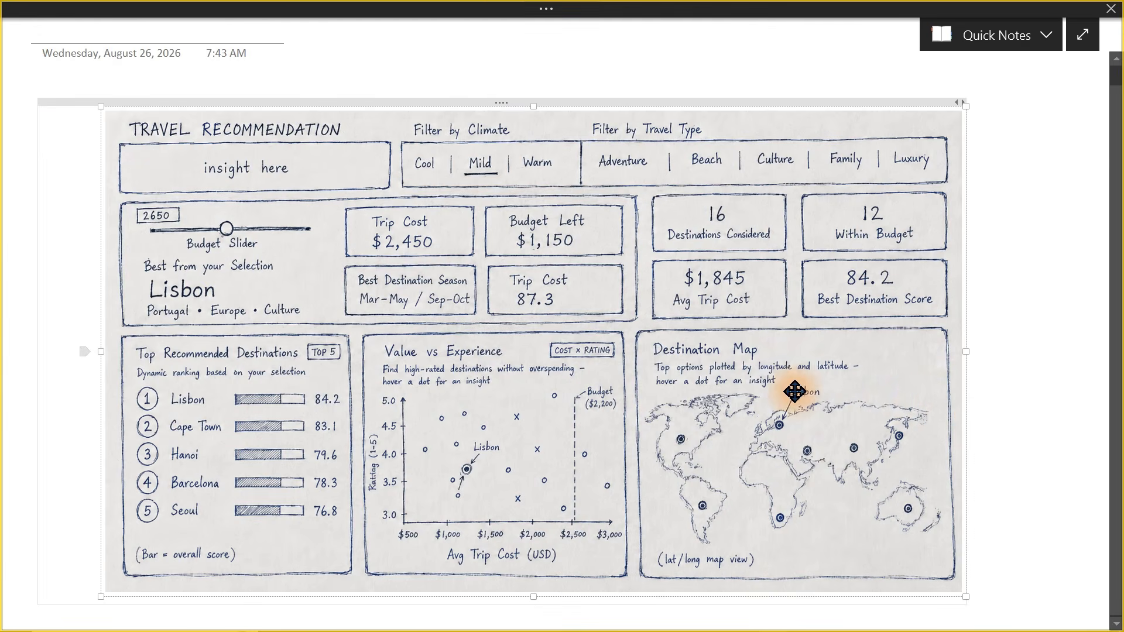
Capture the Value vs Experience section of the sketch and send it to Claude with the scatter plot DAX measure prompt.
{"action": "key", "text": "super+shift+s"}
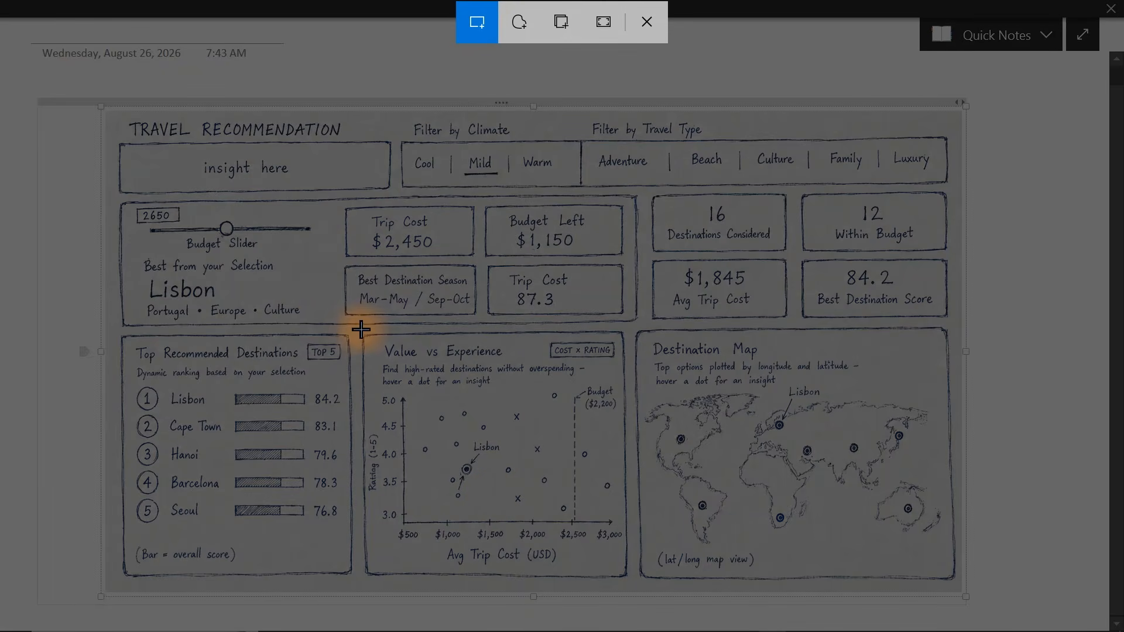
{"action": "left_click_drag", "start_coordinate": [360, 328], "coordinate": [633, 585]}
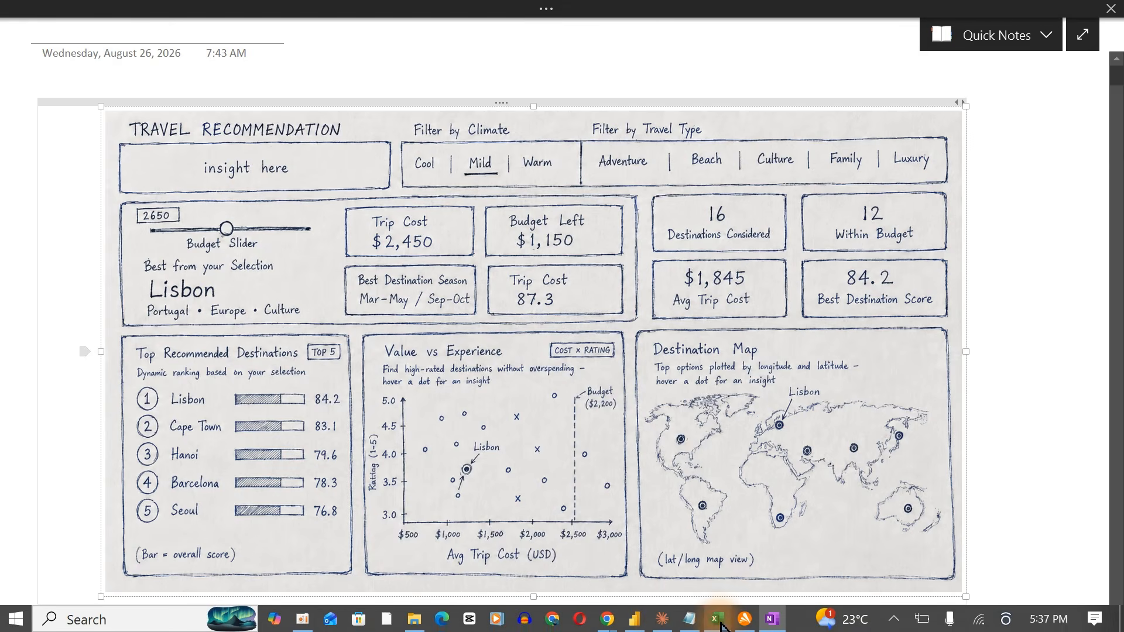
{"action": "left_click", "coordinate": [662, 624]}
{"action": "left_click", "coordinate": [455, 531]}
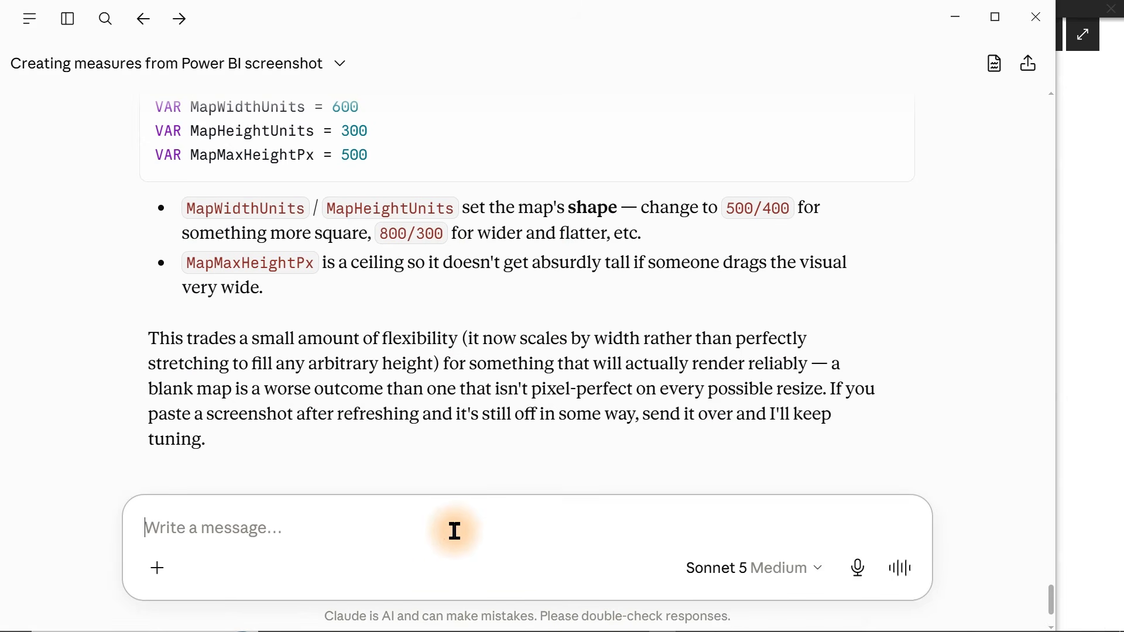
{"action": "key", "text": "ctrl+v"}
{"action": "type", "text": "Scatter Plot: Create a DAX measure returning an HTML card called ‘Value vs Experience’. Title, subtitle (‘Find high-rated destinations without overspending’), and a ‘COST × RATING’ pill badge top-right. Below that, an SVG scatter plot: X-axis = trip cost, Y-axis = traveler rating, one dot per destination, with faint gridlines. Color each dot teal if its cost is within the selected budget, gray if it’s over. The single best-matching destination should be colored red/coral and labeled with its name above the dot. Add a dashed red vertical line marking the current budget value, labeled ‘Budget’this line must move dynamically whenever the budget selection changes. Keep the dots flat, solid colors — no gradients, no hover tooltips, no animation."}
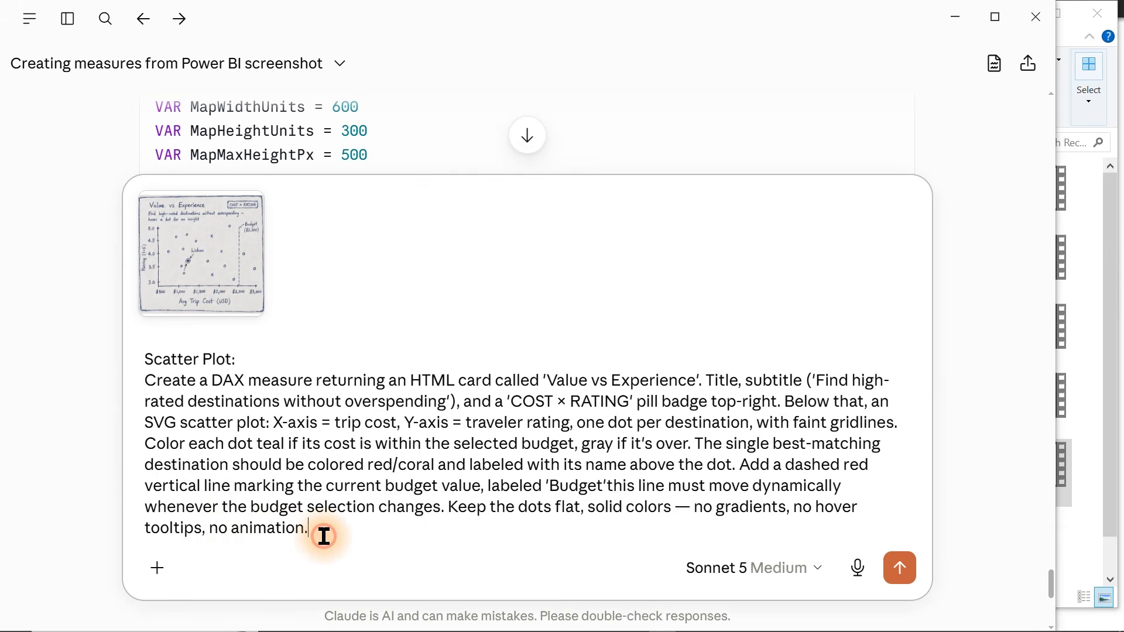
{"action": "left_click_drag", "start_coordinate": [323, 536], "coordinate": [126, 358]}
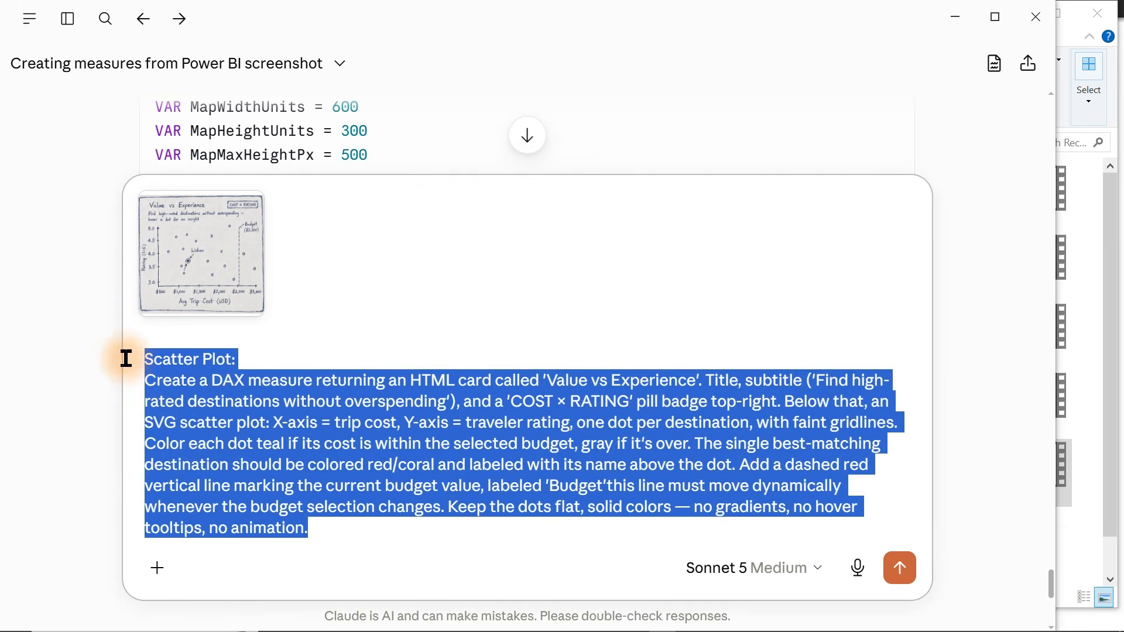
{"action": "left_click", "coordinate": [272, 420]}
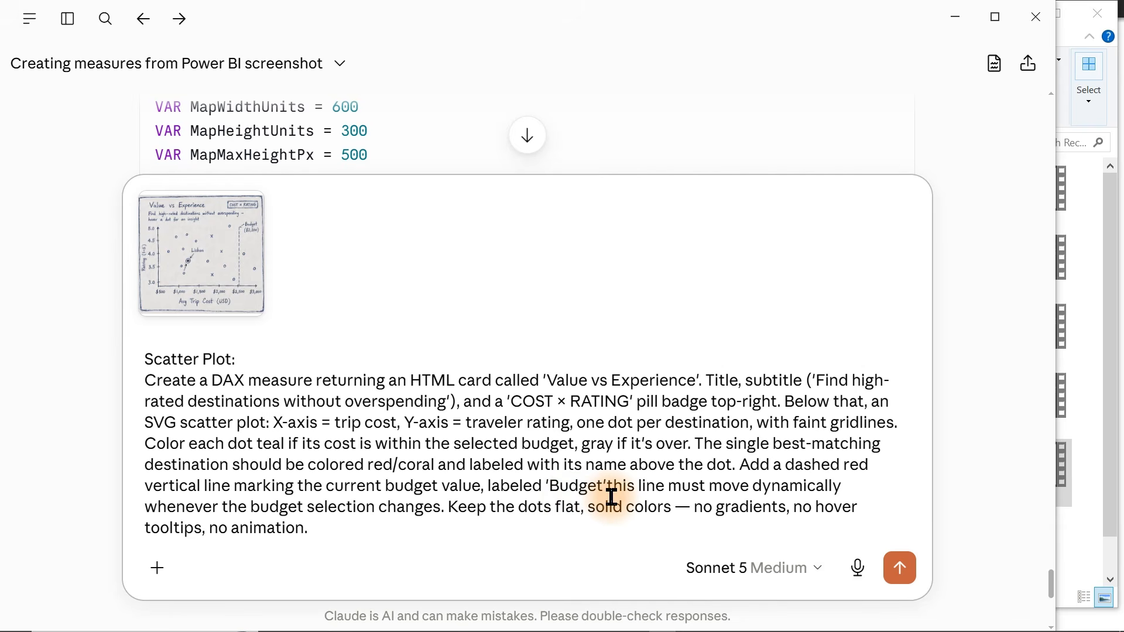
{"action": "key", "text": "Return"}
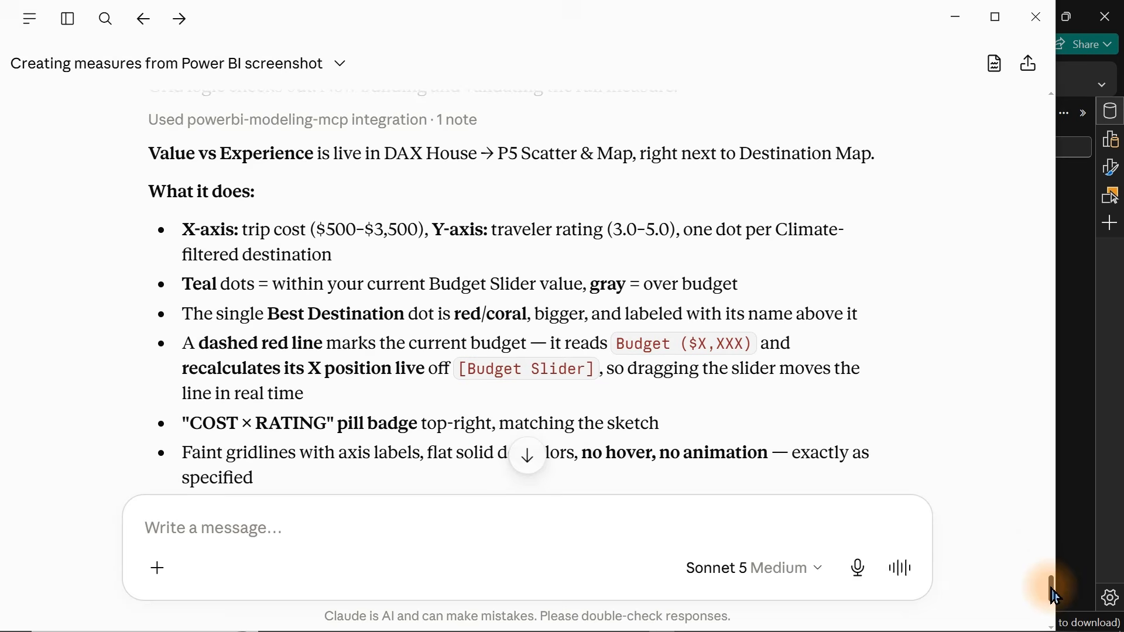
Read Claude's reply and inspect the Value vs Experience measure's DAX code in Power BI.
{"action": "scroll", "coordinate": [1054, 584], "scroll_direction": "down", "scroll_amount": 5}
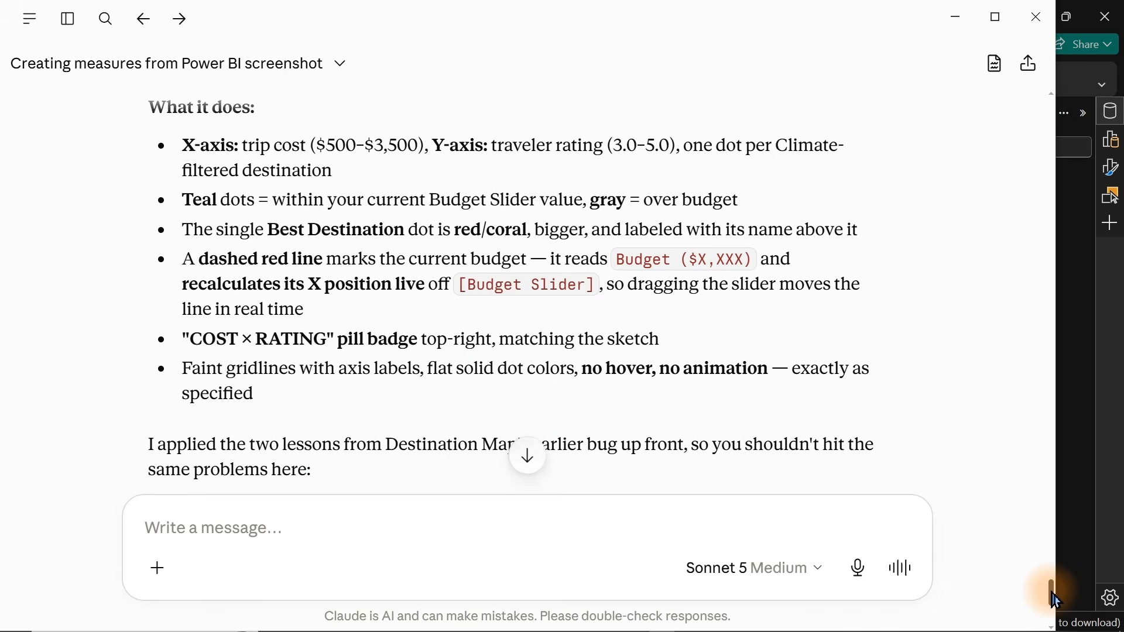
{"action": "mouse_move", "coordinate": [1056, 601]}
{"action": "left_mouse_down"}
{"action": "mouse_move", "coordinate": [1051, 622]}
{"action": "mouse_move", "coordinate": [1048, 577]}
{"action": "mouse_move", "coordinate": [1047, 613]}
{"action": "left_mouse_up"}
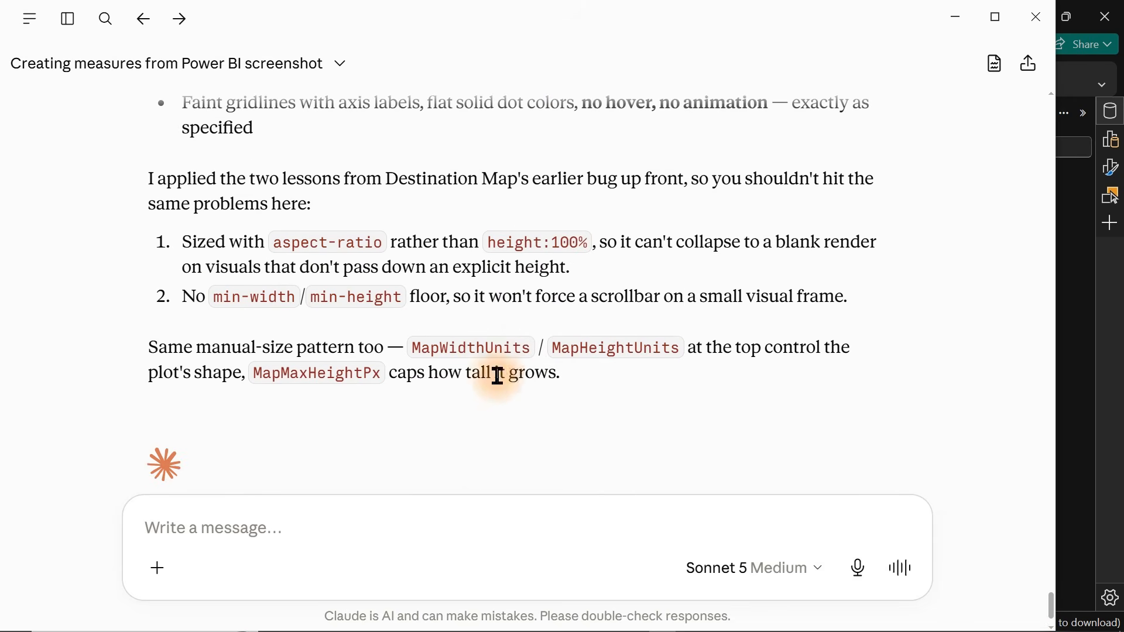
{"action": "left_click", "coordinate": [1117, 299]}
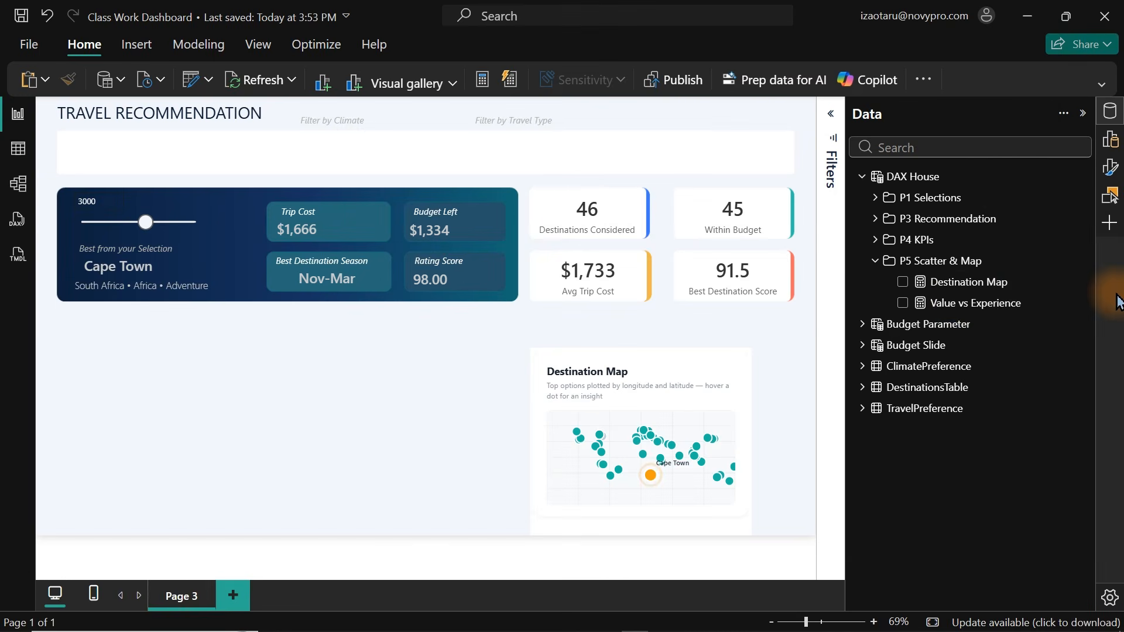
{"action": "left_click", "coordinate": [963, 308]}
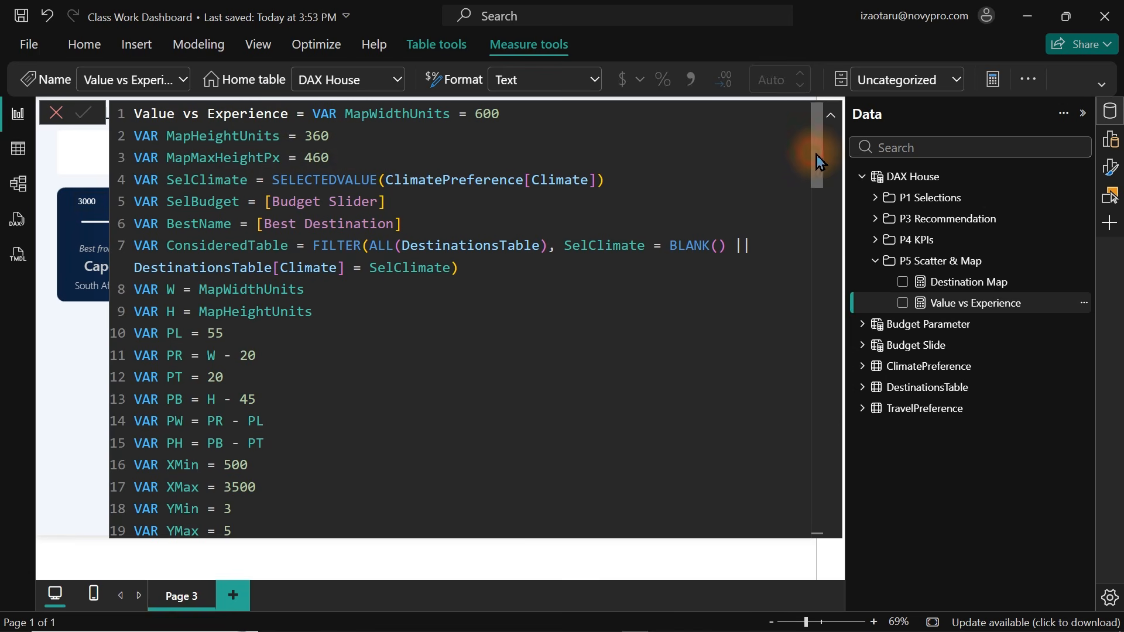
{"action": "left_click_drag", "start_coordinate": [819, 161], "coordinate": [781, 143]}
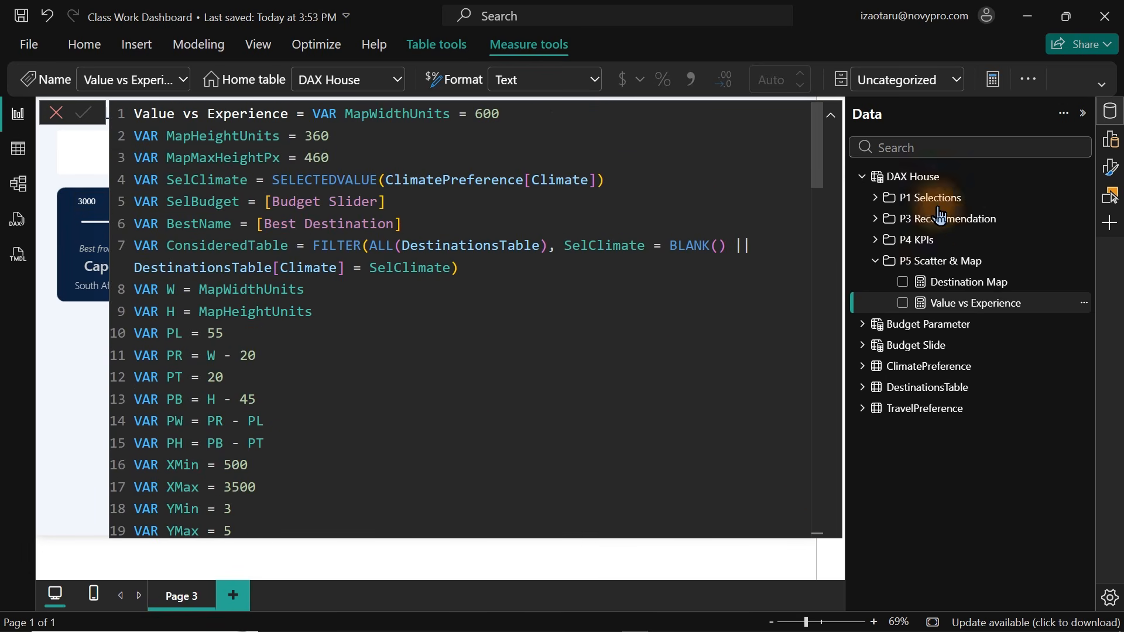
{"action": "left_click", "coordinate": [973, 261]}
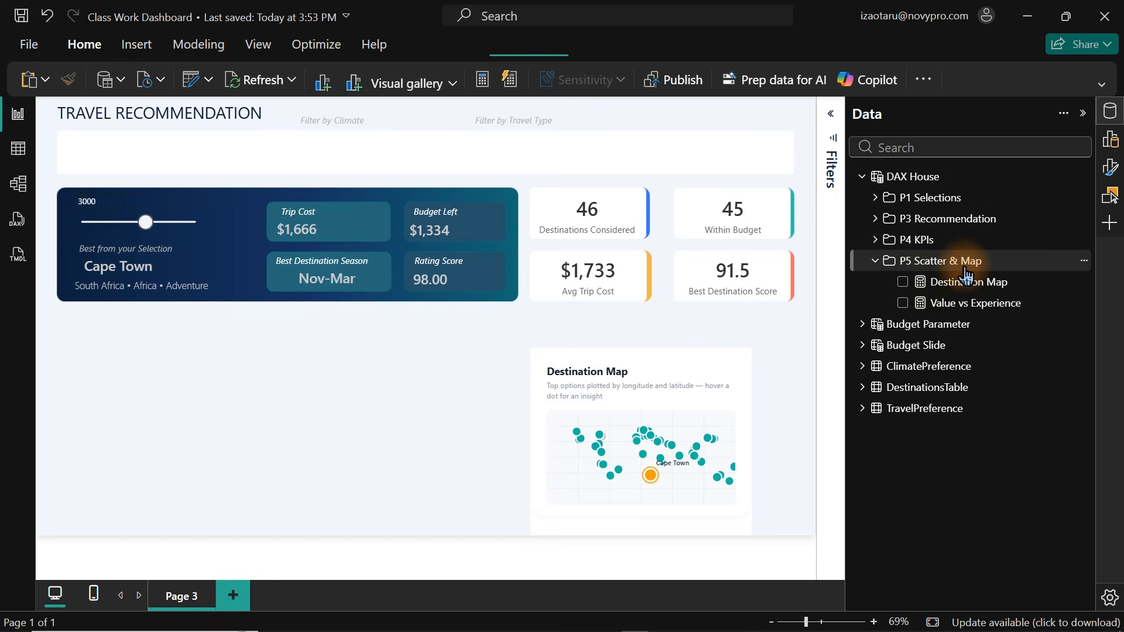
Duplicate the Destination Map visual, move the copy left, and switch its field to the Value vs Experience measure.
{"action": "left_click", "coordinate": [603, 352]}
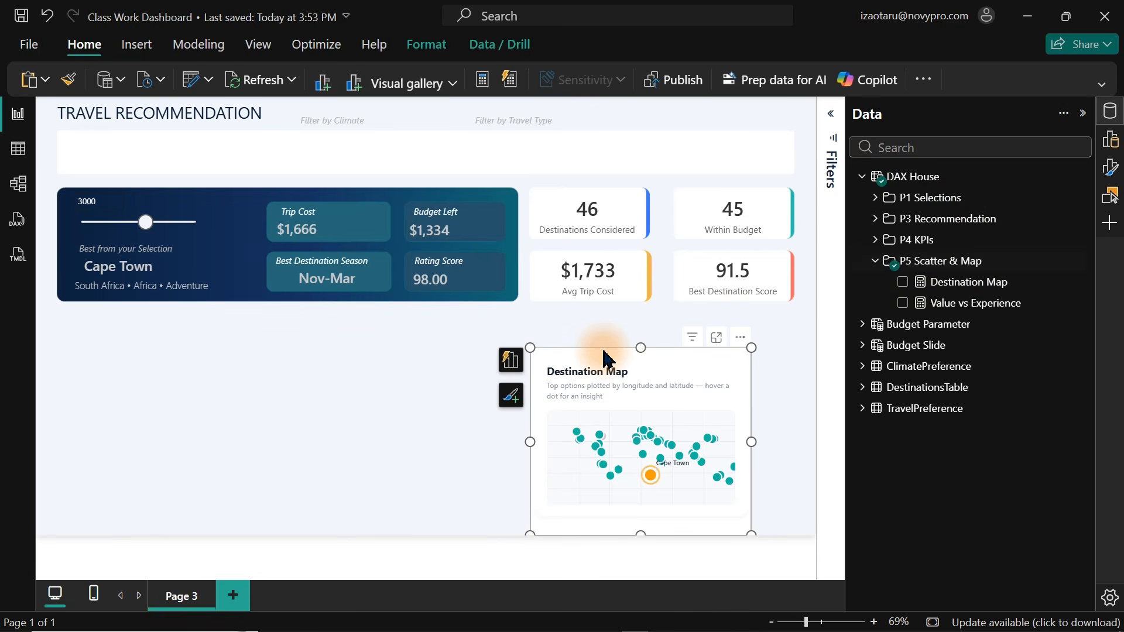
{"action": "key", "text": "ctrl+c"}
{"action": "key", "text": "ctrl+v"}
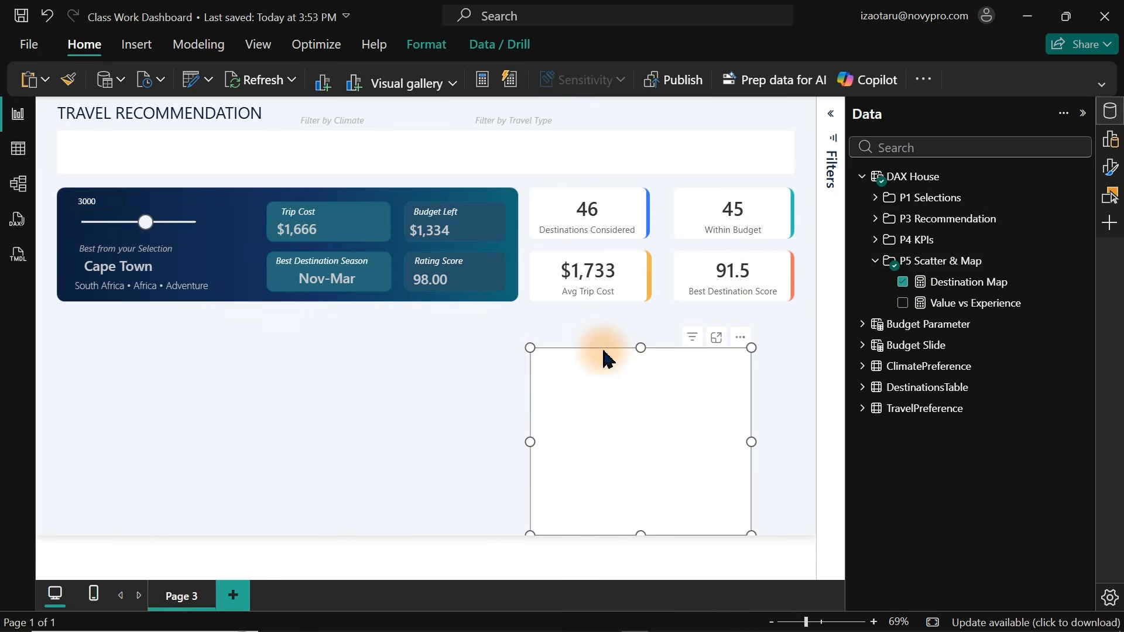
{"action": "left_click_drag", "start_coordinate": [736, 344], "coordinate": [409, 333]}
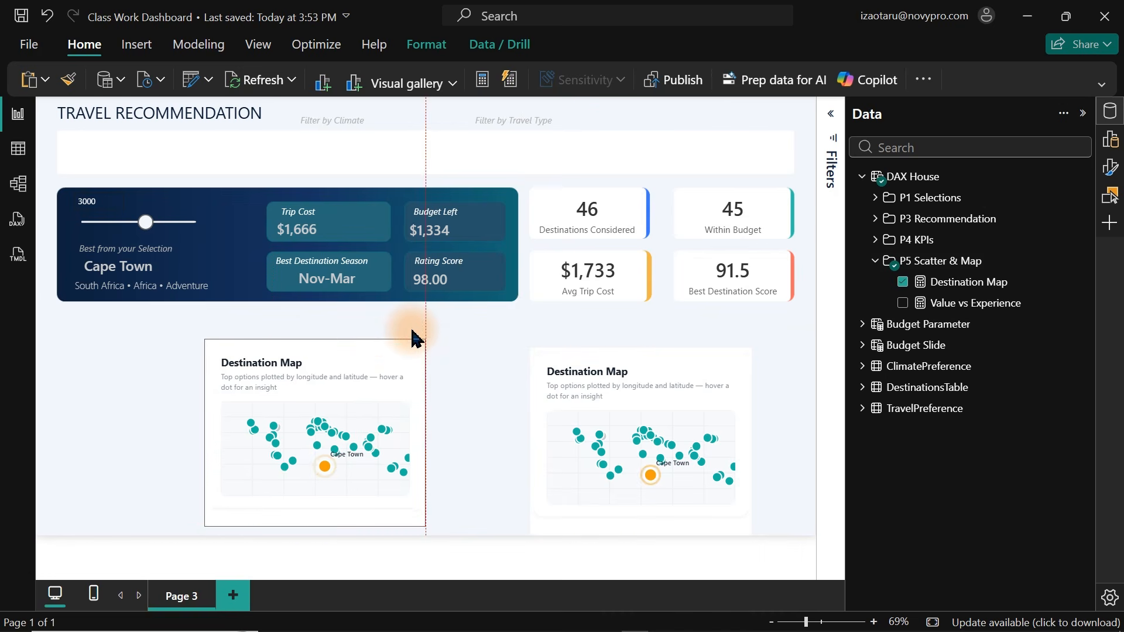
{"action": "left_click", "coordinate": [903, 283]}
{"action": "left_click", "coordinate": [903, 304]}
View the Value vs Experience visual in focus mode and return to the report.
{"action": "left_click", "coordinate": [444, 351]}
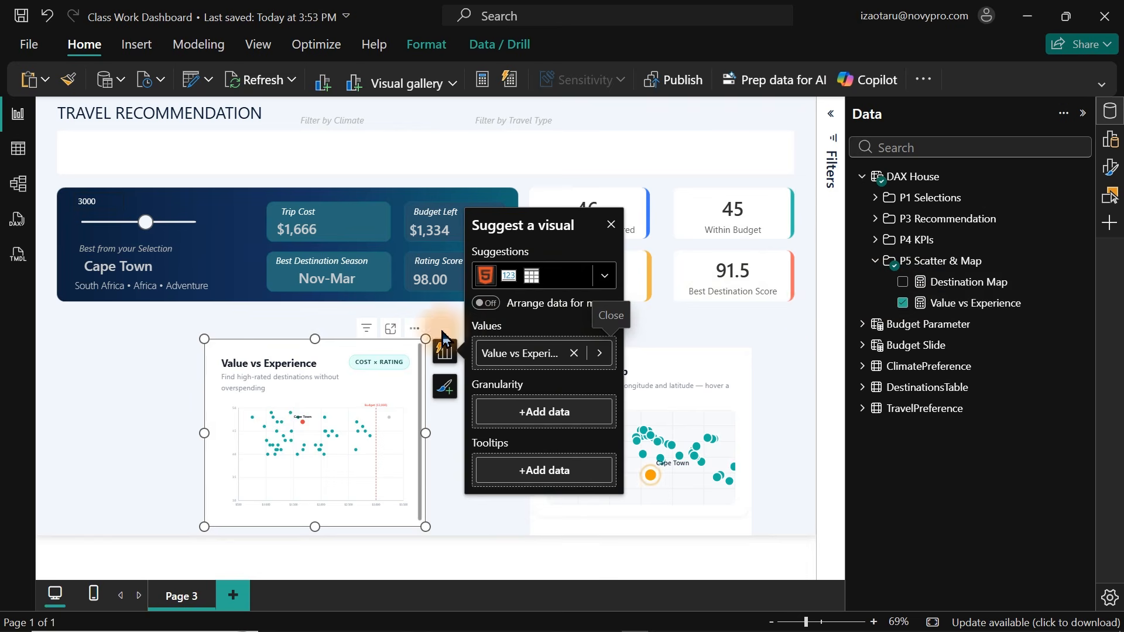
{"action": "left_click", "coordinate": [389, 331]}
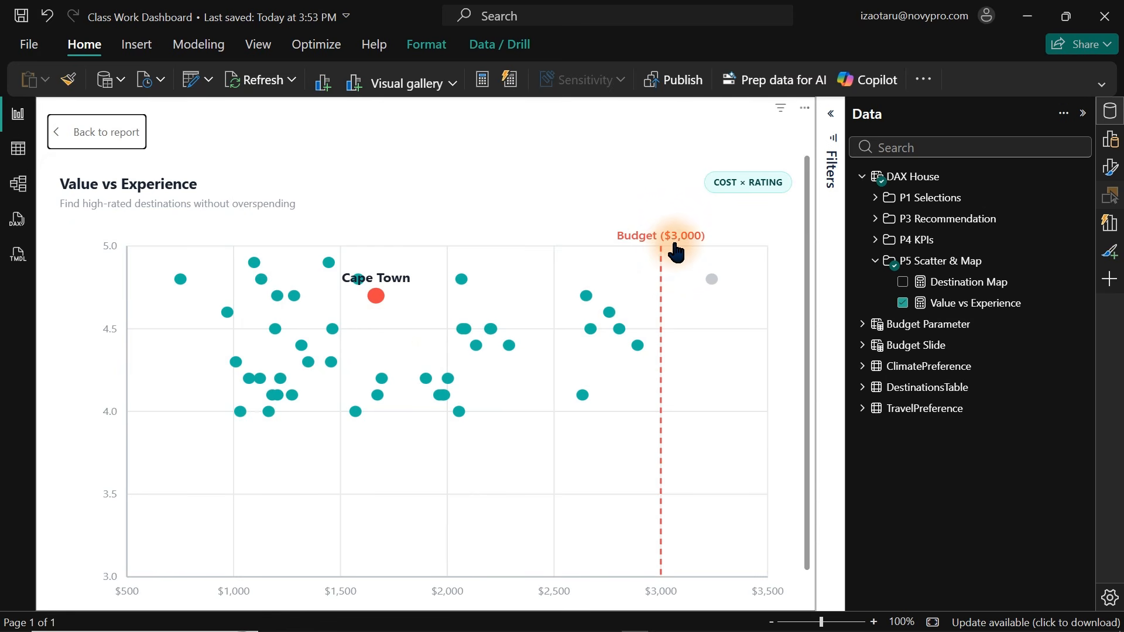
{"action": "left_click", "coordinate": [90, 135]}
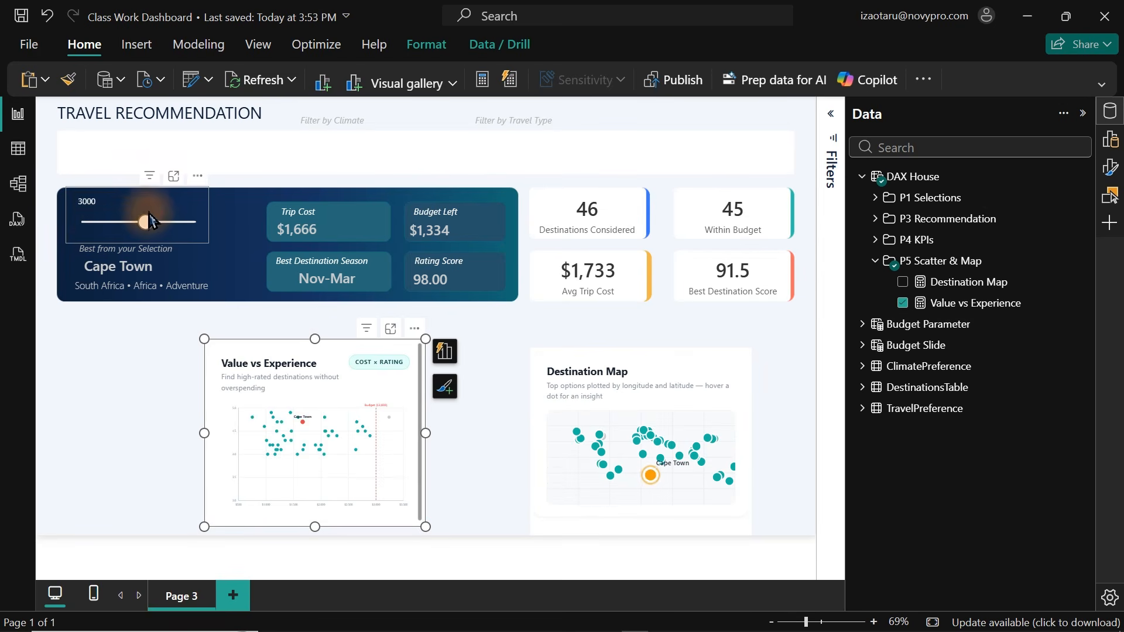
Set the budget slider to 1500 and open the scatter plot in focus mode to check the budget line.
{"action": "left_click_drag", "start_coordinate": [147, 222], "coordinate": [117, 225]}
{"action": "left_click", "coordinate": [114, 230]}
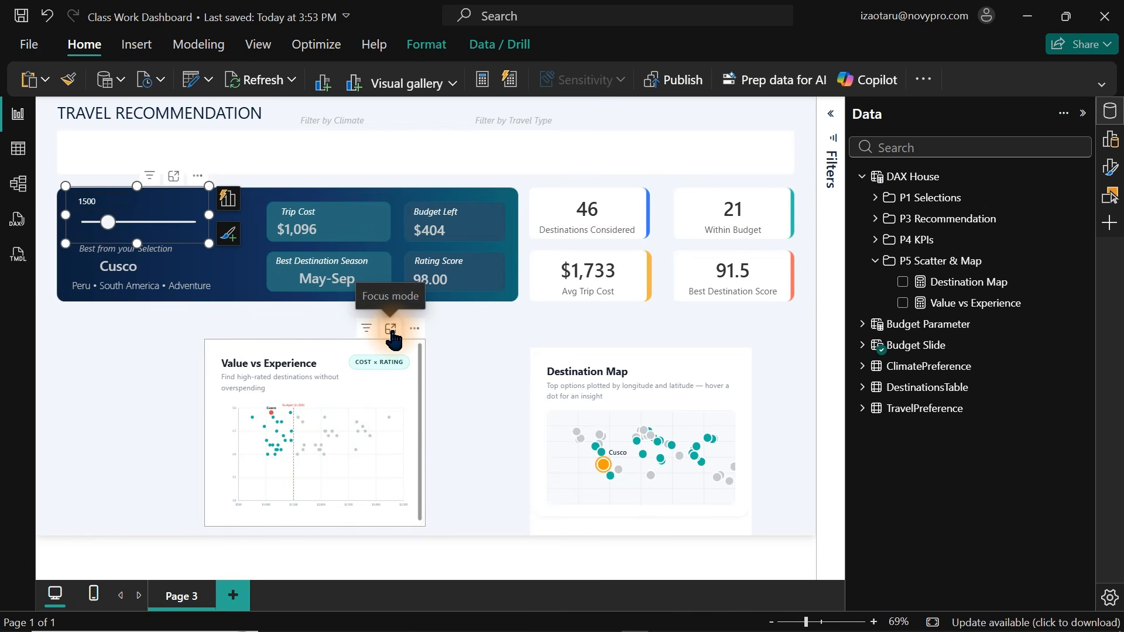
{"action": "left_click", "coordinate": [390, 330]}
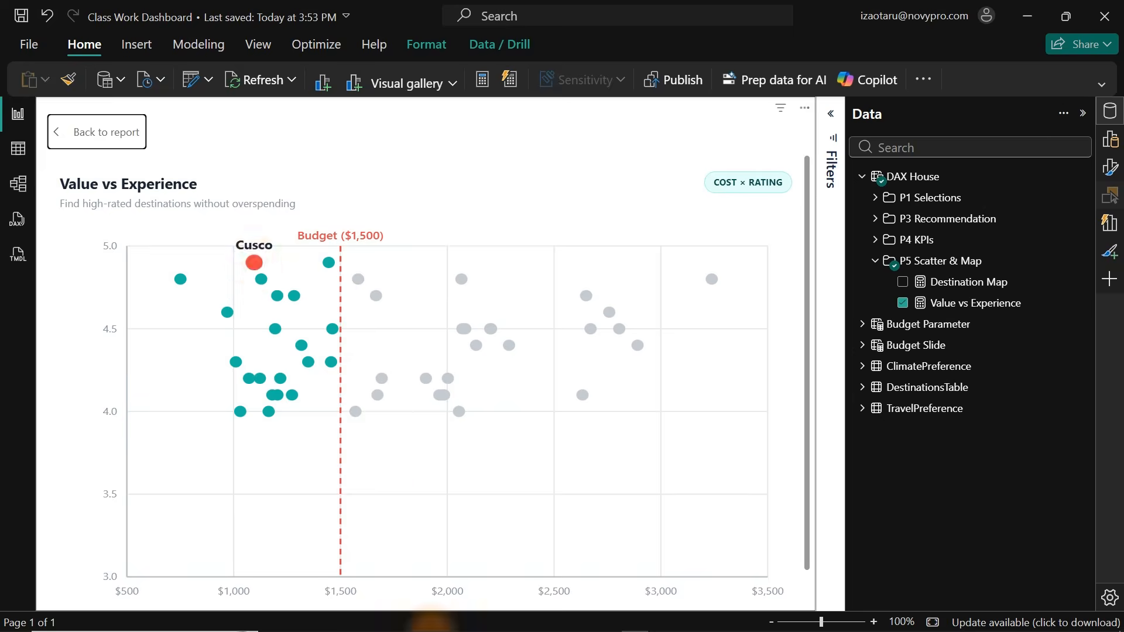
Dictate and send Claude a request for insight tooltips with brief recommendations inside a well-designed, text-fitted card.
{"action": "left_click", "coordinate": [432, 622]}
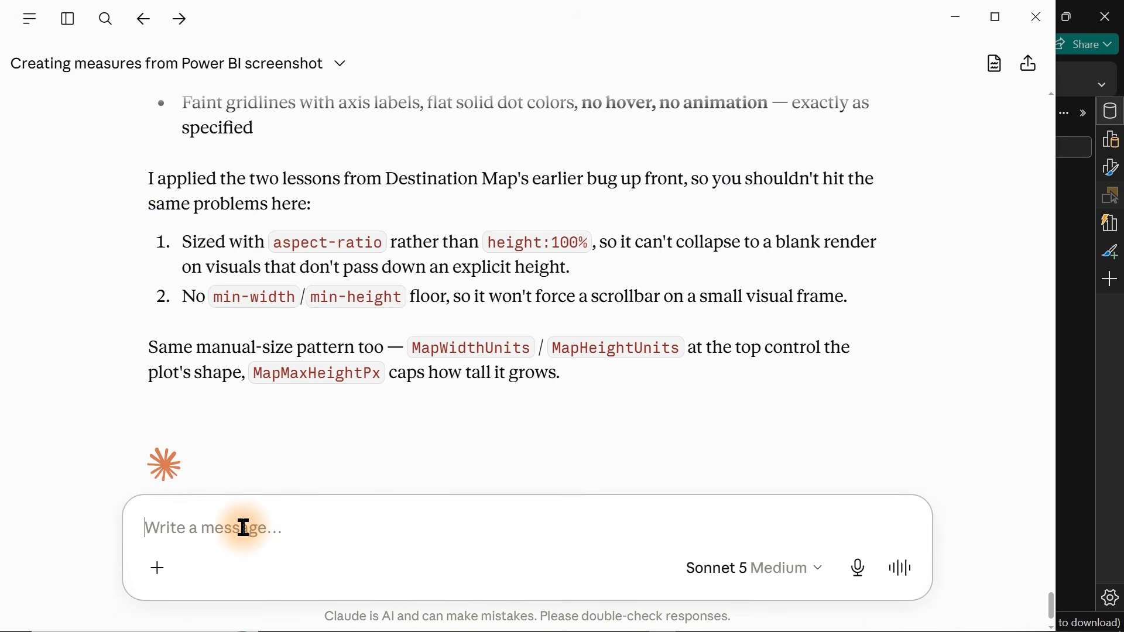
{"action": "key", "text": "ctrl+d"}
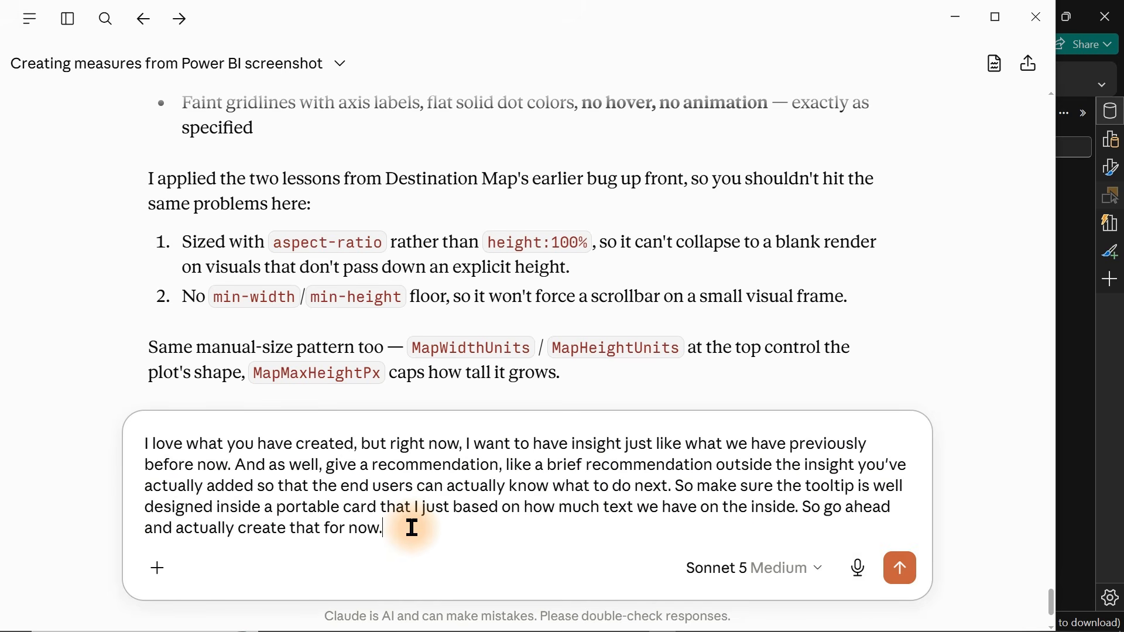
{"action": "left_click_drag", "start_coordinate": [411, 527], "coordinate": [133, 434]}
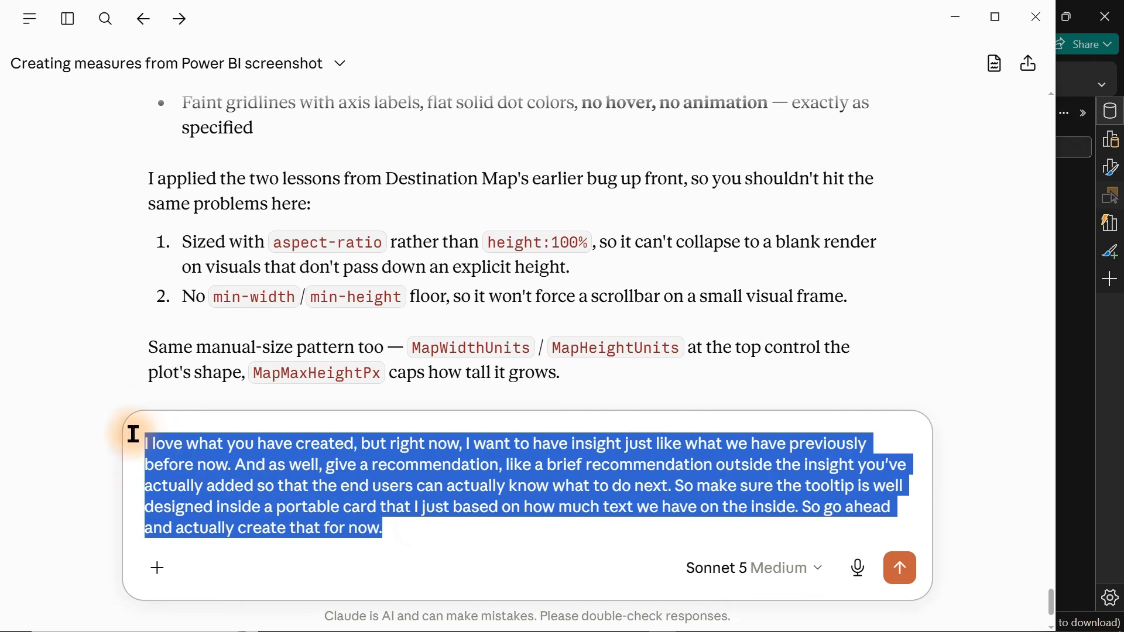
{"action": "left_click", "coordinate": [413, 531]}
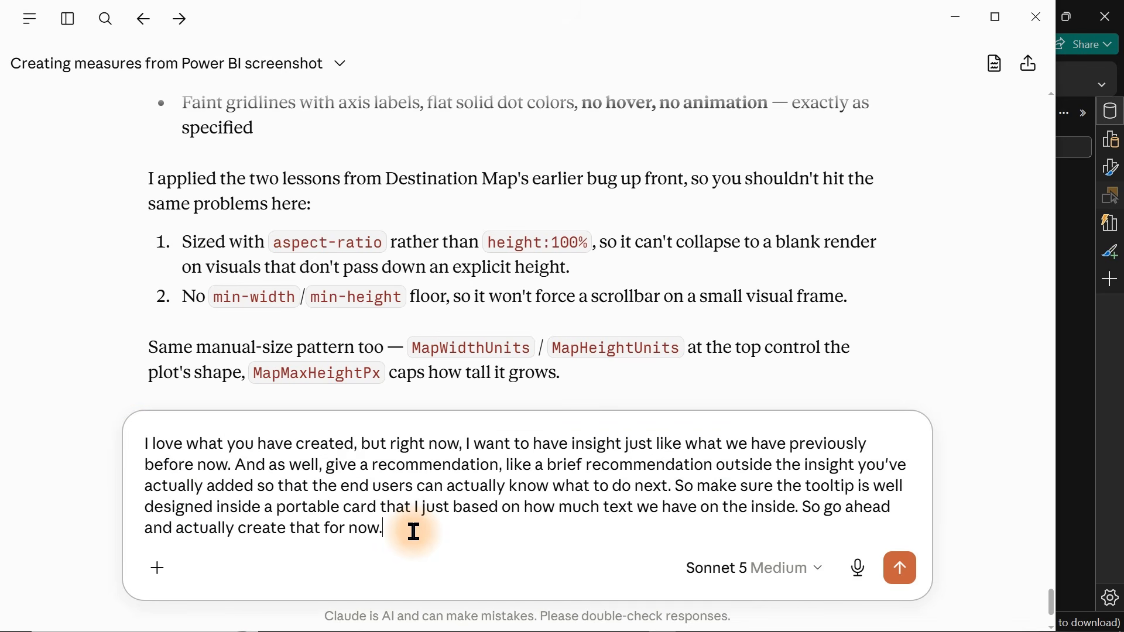
{"action": "key", "text": "Return"}
Return to Power BI and hover the scatter plot dots to check the new tooltips.
{"action": "key", "text": "alt+Tab"}
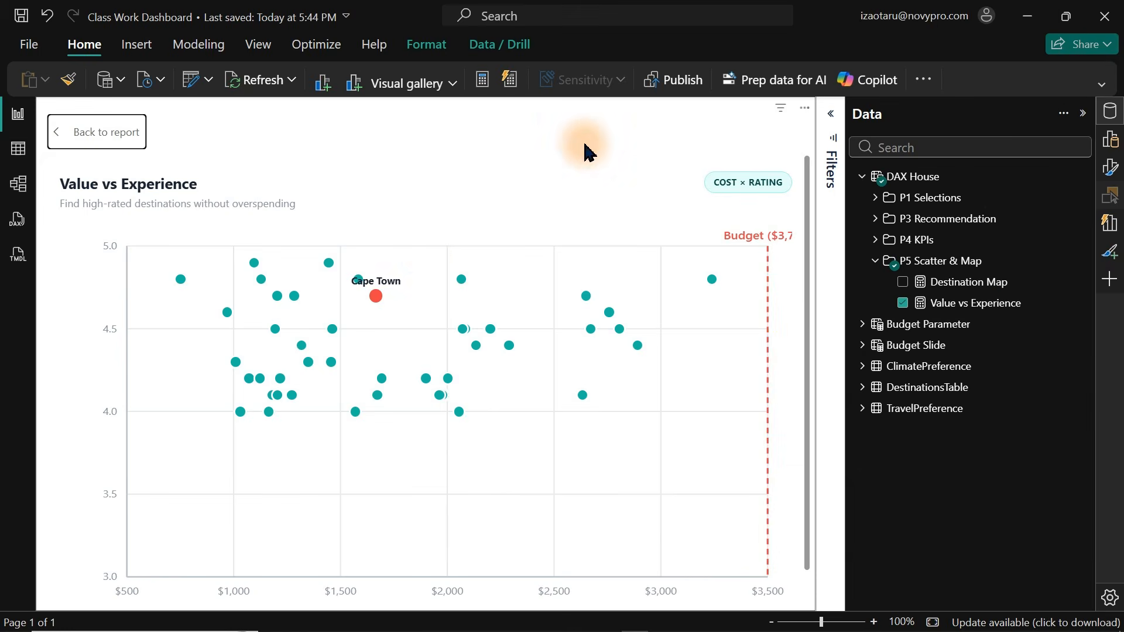
{"action": "mouse_move", "coordinate": [374, 298]}
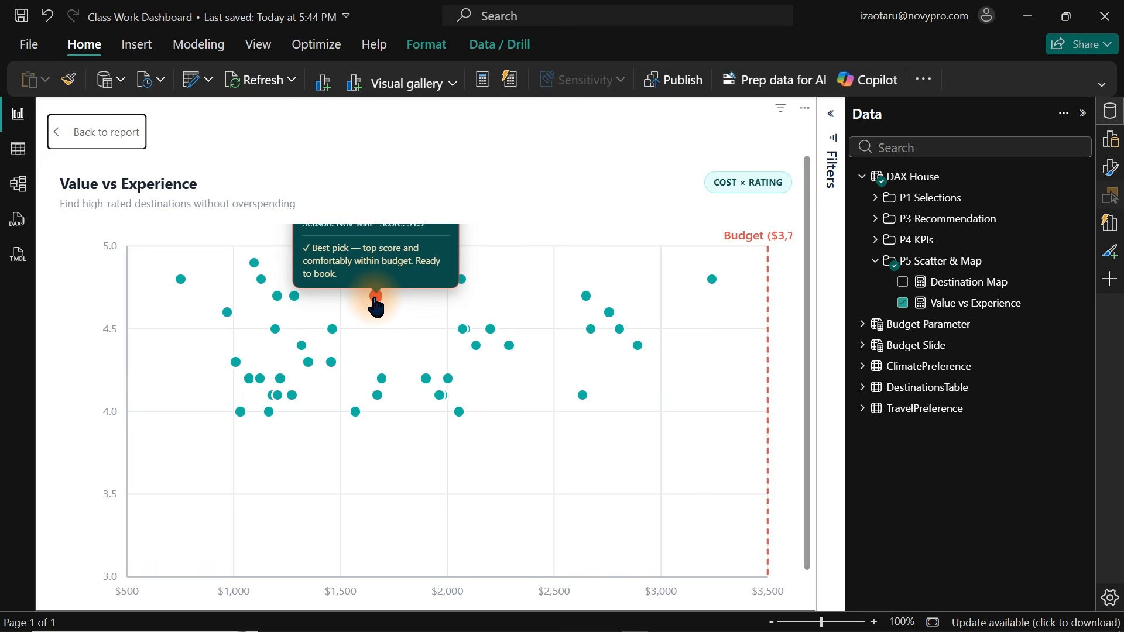
{"action": "mouse_move", "coordinate": [330, 368]}
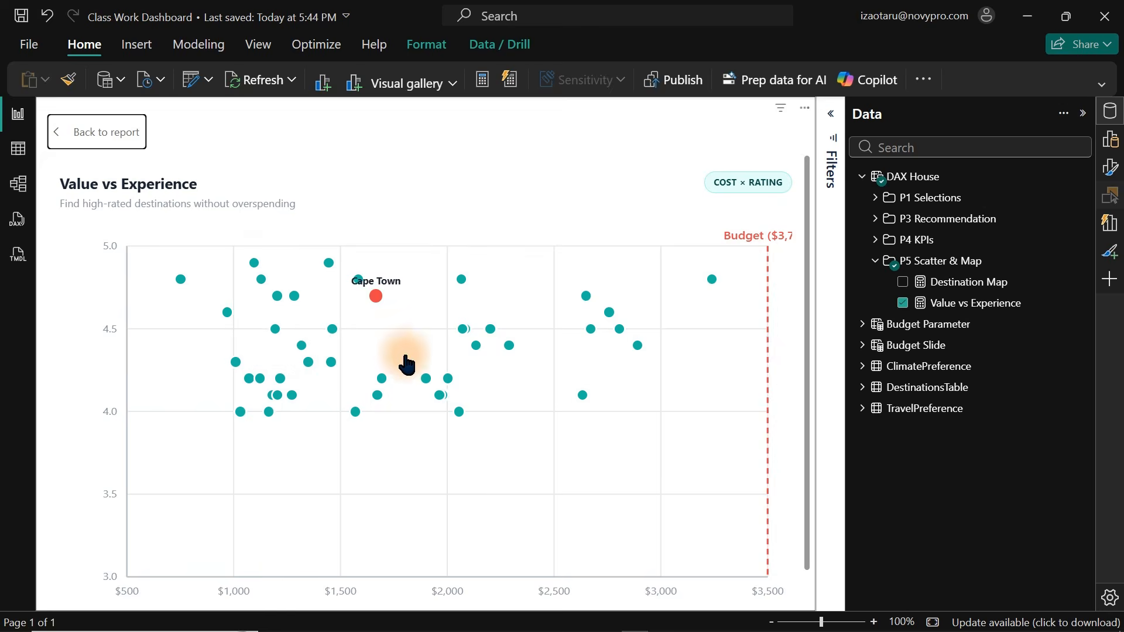
{"action": "mouse_move", "coordinate": [430, 383]}
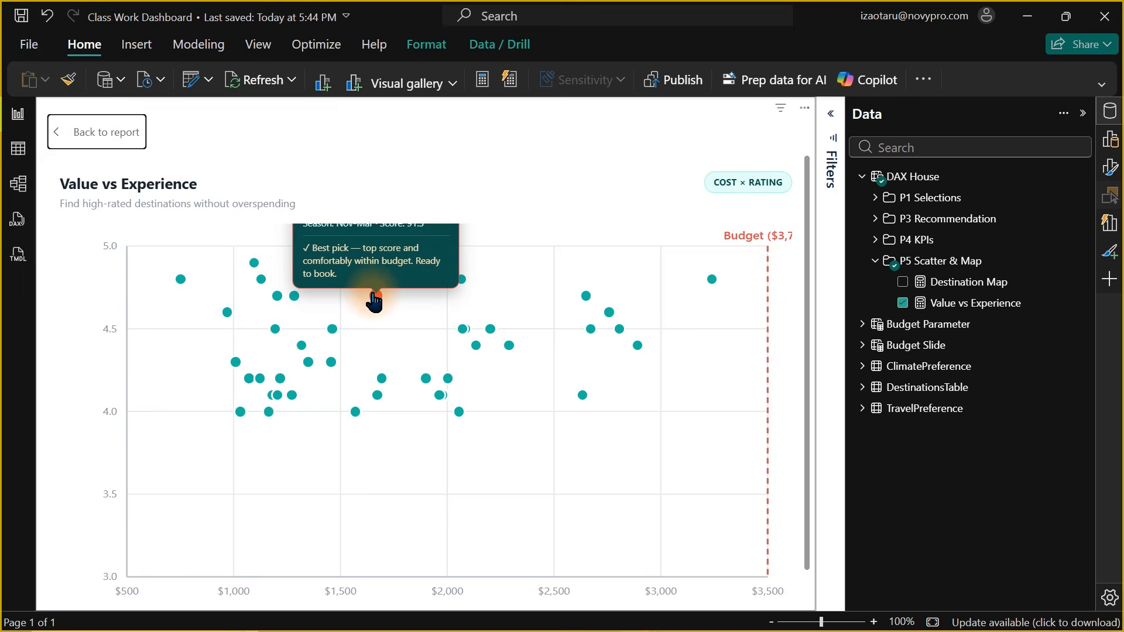
Capture the clipped tooltip and paste it into Claude, dictating a request that the tooltip always appear in full.
{"action": "key", "text": "super+shift+s"}
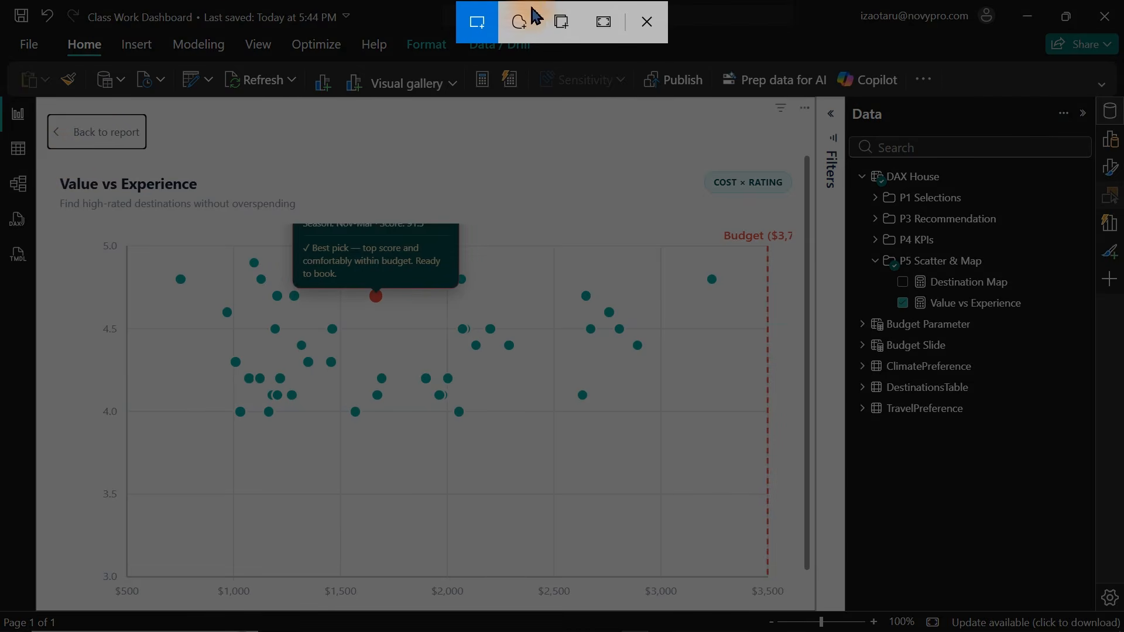
{"action": "left_click_drag", "start_coordinate": [54, 158], "coordinate": [493, 332]}
{"action": "left_click_drag", "start_coordinate": [597, 379], "coordinate": [817, 614]}
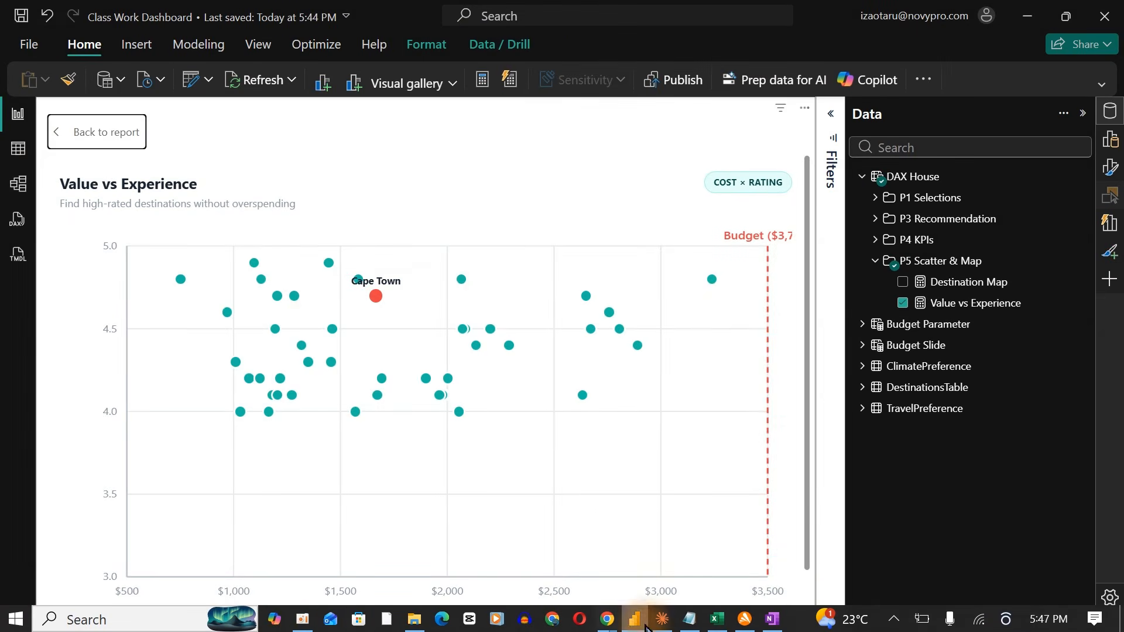
{"action": "left_click", "coordinate": [662, 618]}
{"action": "key", "text": "ctrl+v"}
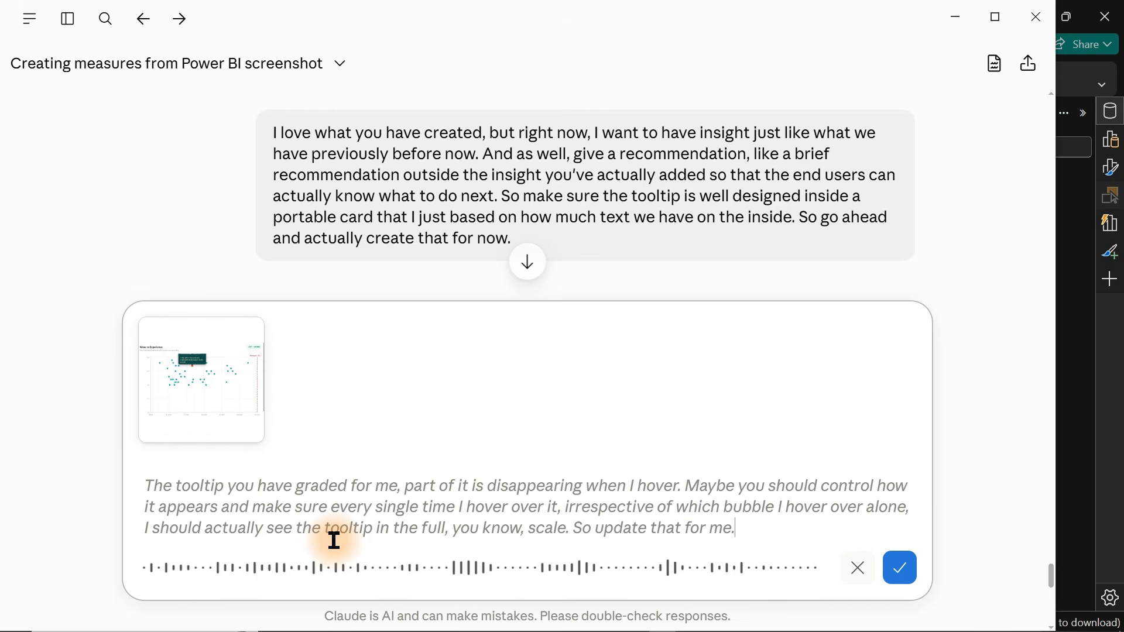
Switch back to Power BI, hover the Cape Town dot to check its tooltip, and return to the report.
{"action": "key", "text": "alt+Tab"}
{"action": "mouse_move", "coordinate": [330, 272]}
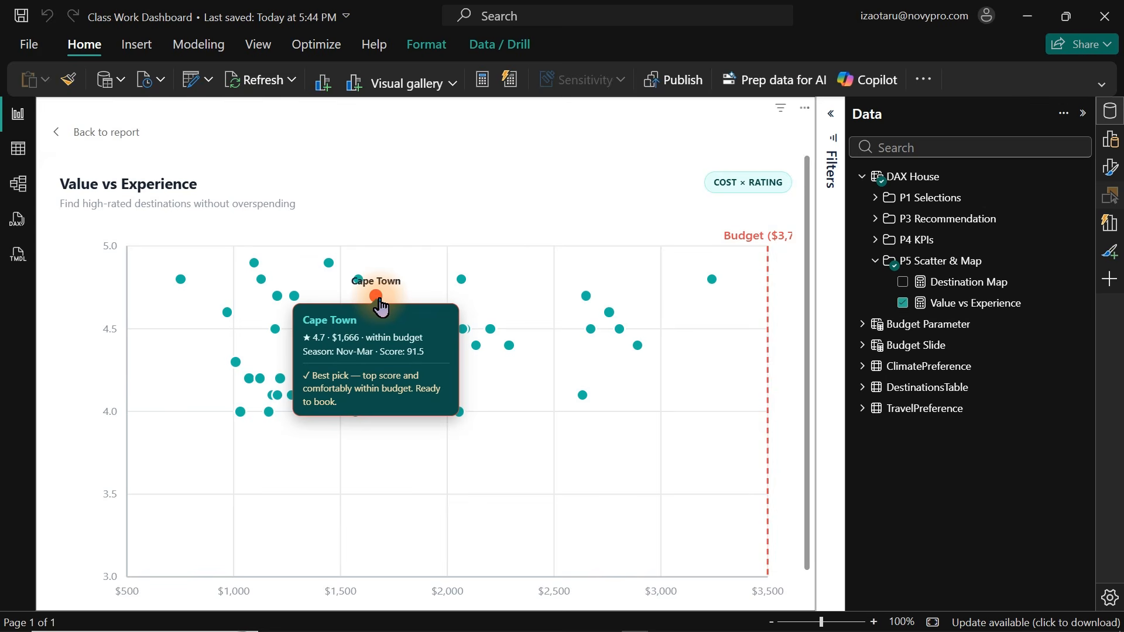
{"action": "left_click", "coordinate": [112, 131]}
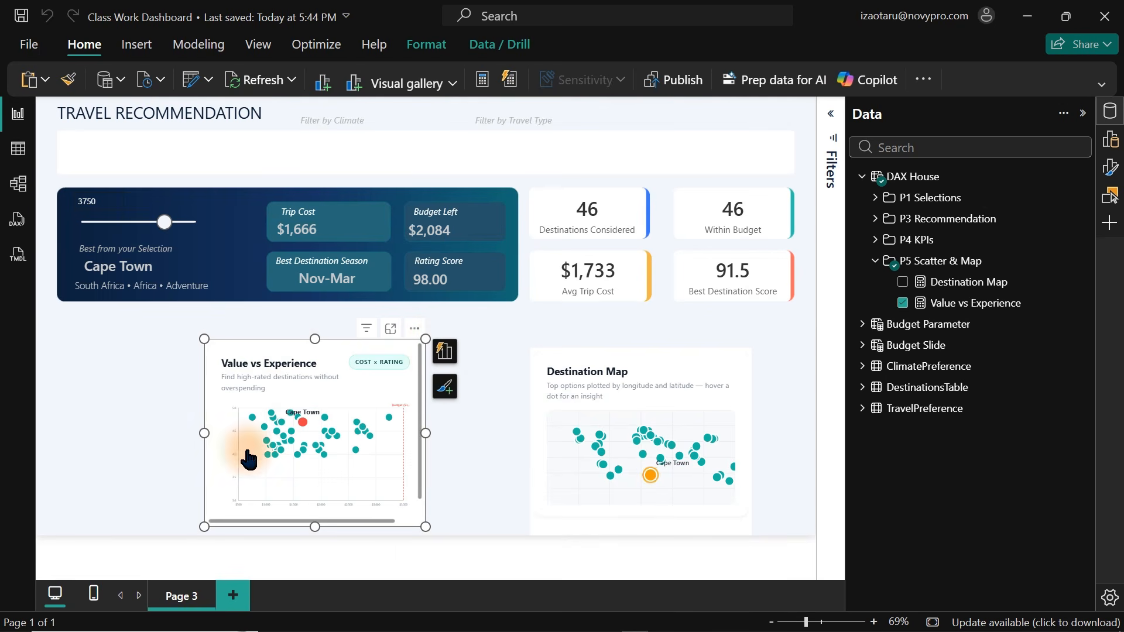
Widen the Value vs Experience visual slightly and set the budget slider to 2250.
{"action": "left_click_drag", "start_coordinate": [425, 527], "coordinate": [483, 525]}
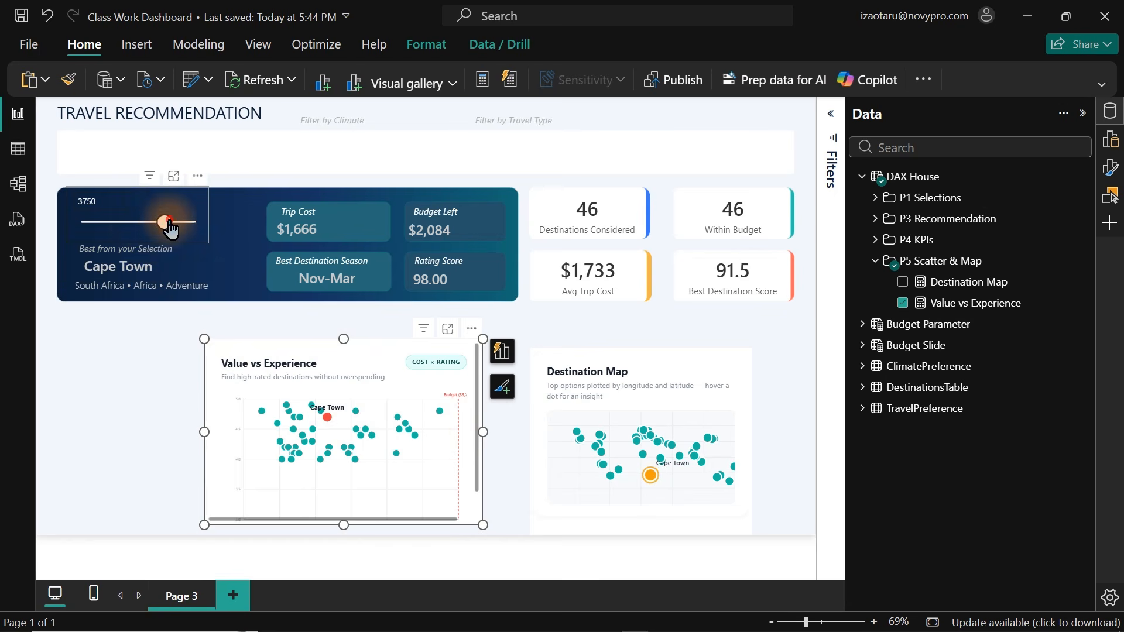
{"action": "left_click_drag", "start_coordinate": [164, 221], "coordinate": [136, 227]}
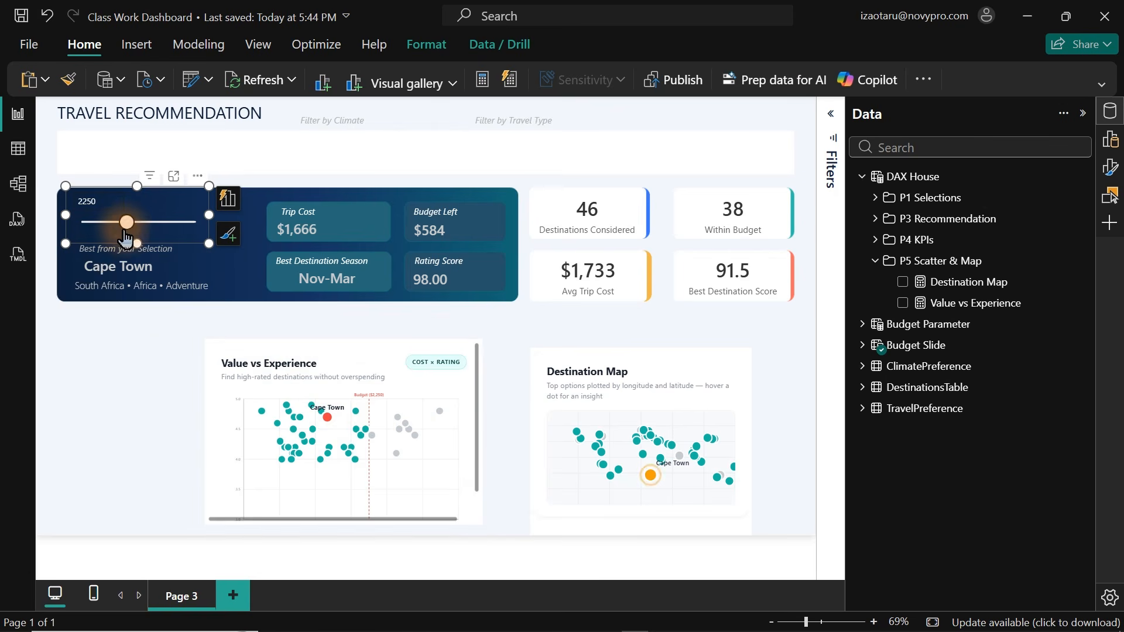
Set the budget slider to 1500.
{"action": "left_click_drag", "start_coordinate": [124, 229], "coordinate": [108, 225]}
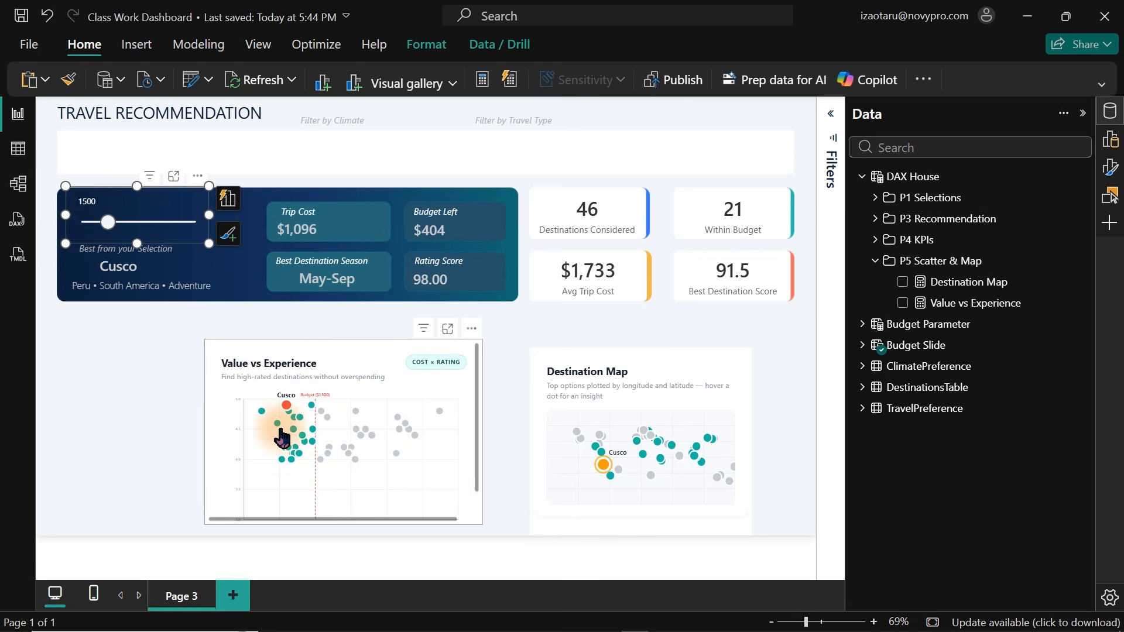
{"action": "mouse_move", "coordinate": [286, 414]}
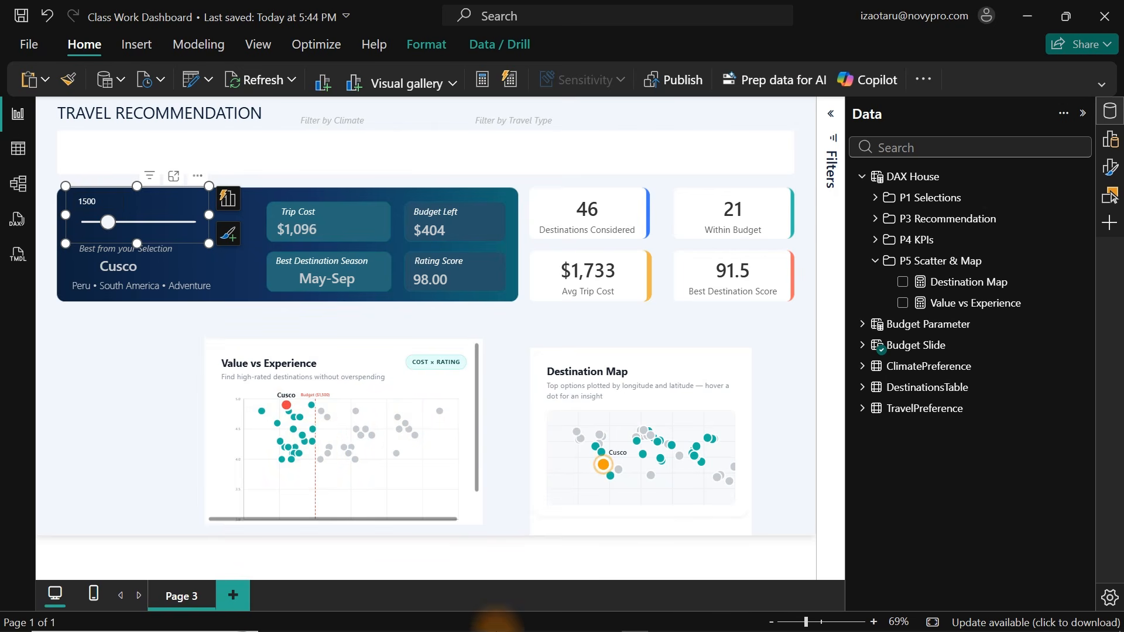
Switch to Claude and send the dictated request for a blinking red highlighted dot and two slowly circling airplanes over the map and scatter plot.
{"action": "left_click", "coordinate": [664, 620]}
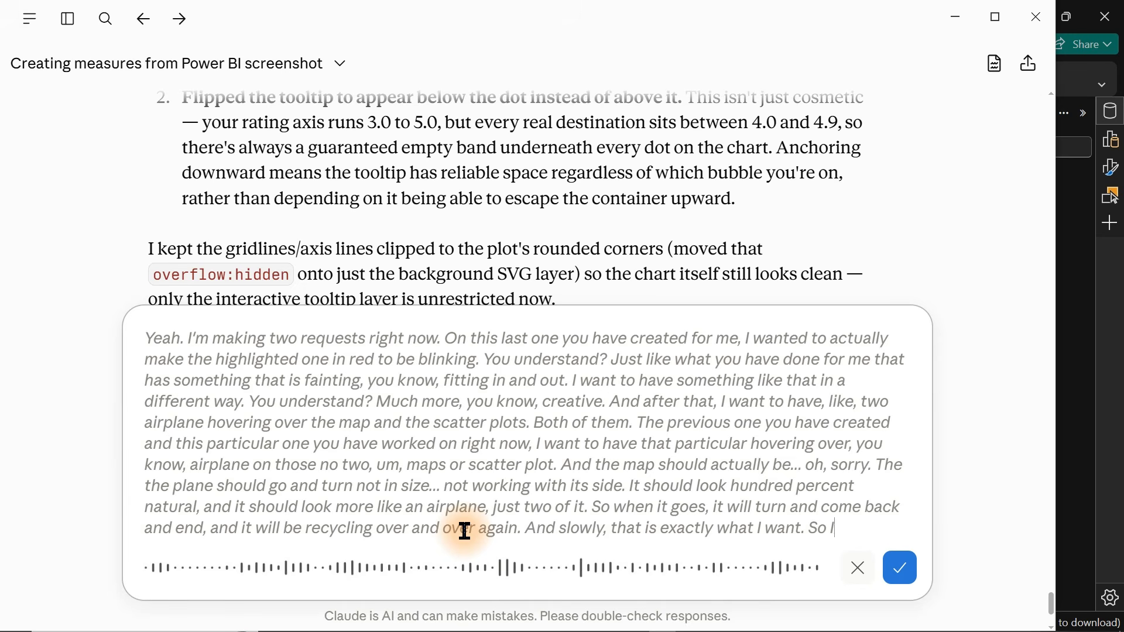
{"action": "key", "text": "Return"}
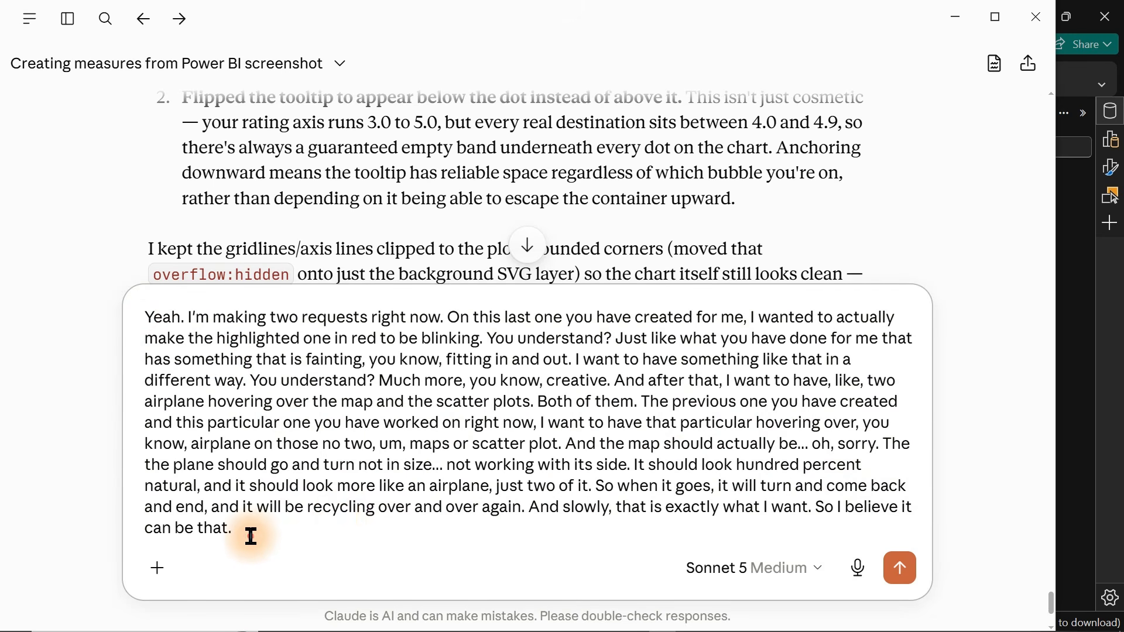
{"action": "left_click_drag", "start_coordinate": [251, 534], "coordinate": [121, 321]}
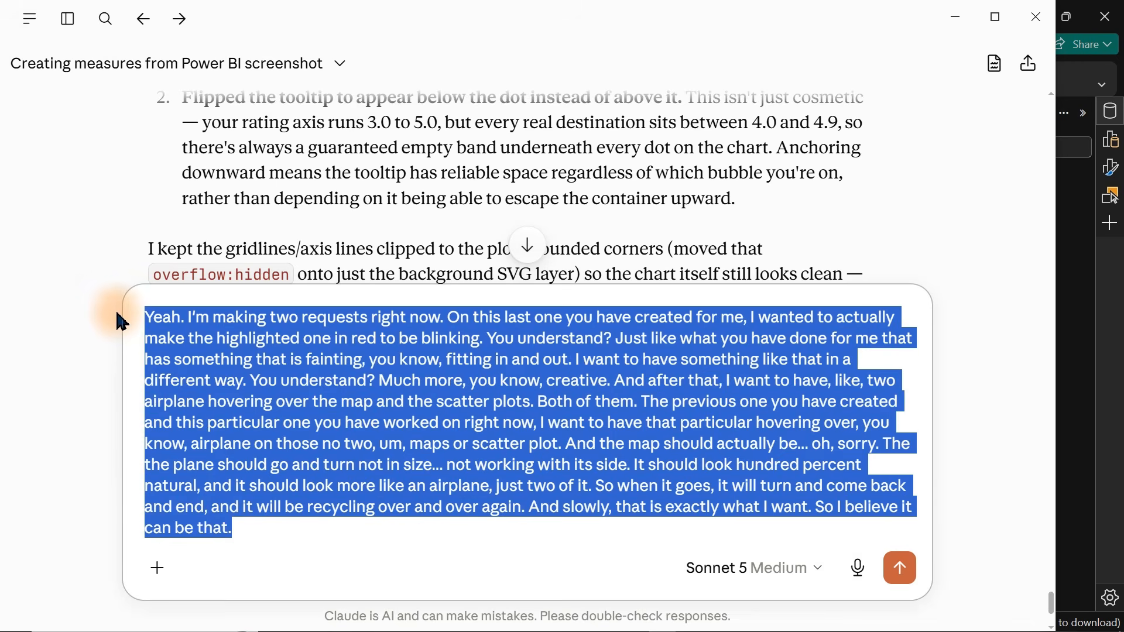
{"action": "left_click", "coordinate": [324, 449]}
{"action": "key", "text": "Return"}
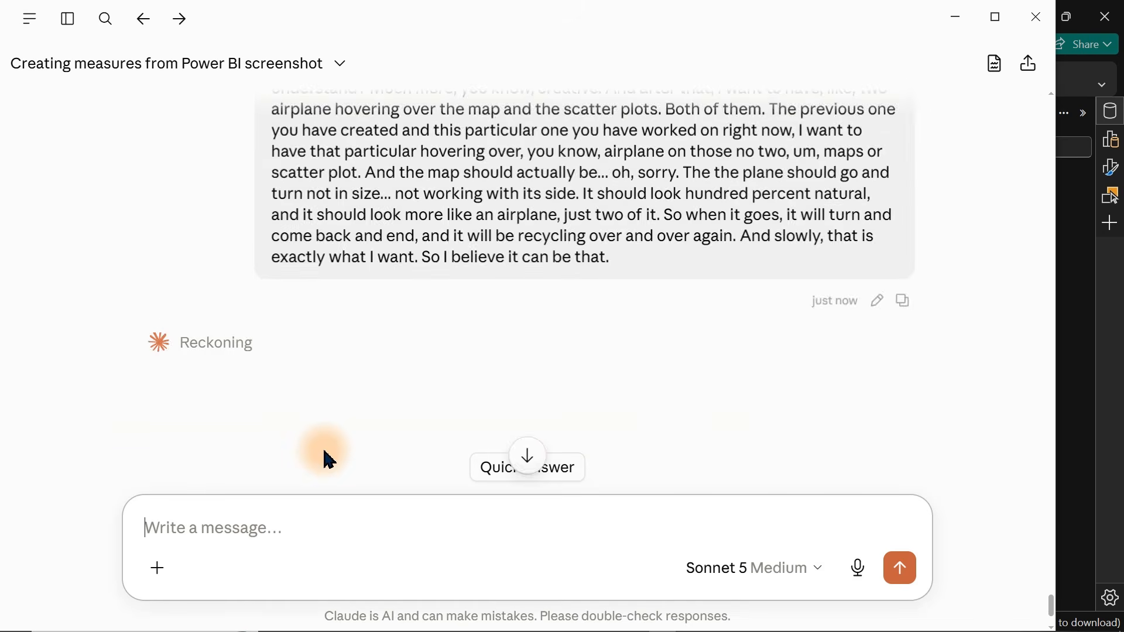
Back in Power BI, capture the Value vs Experience visual and paste the screenshot into a new Claude message.
{"action": "key", "text": "alt+Tab"}
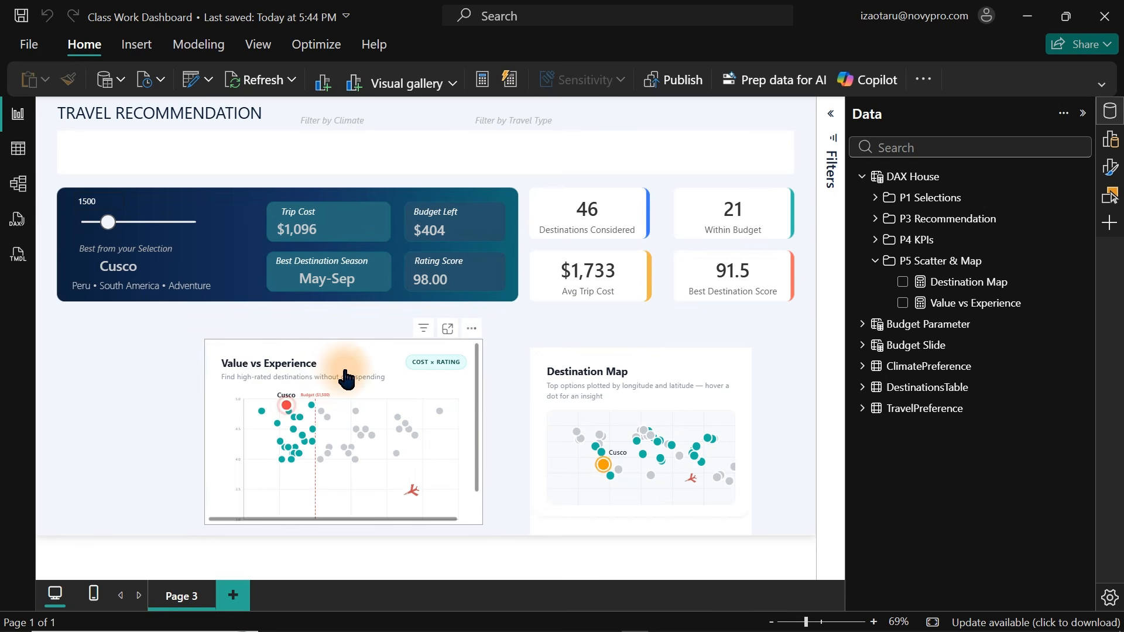
{"action": "left_click", "coordinate": [412, 347]}
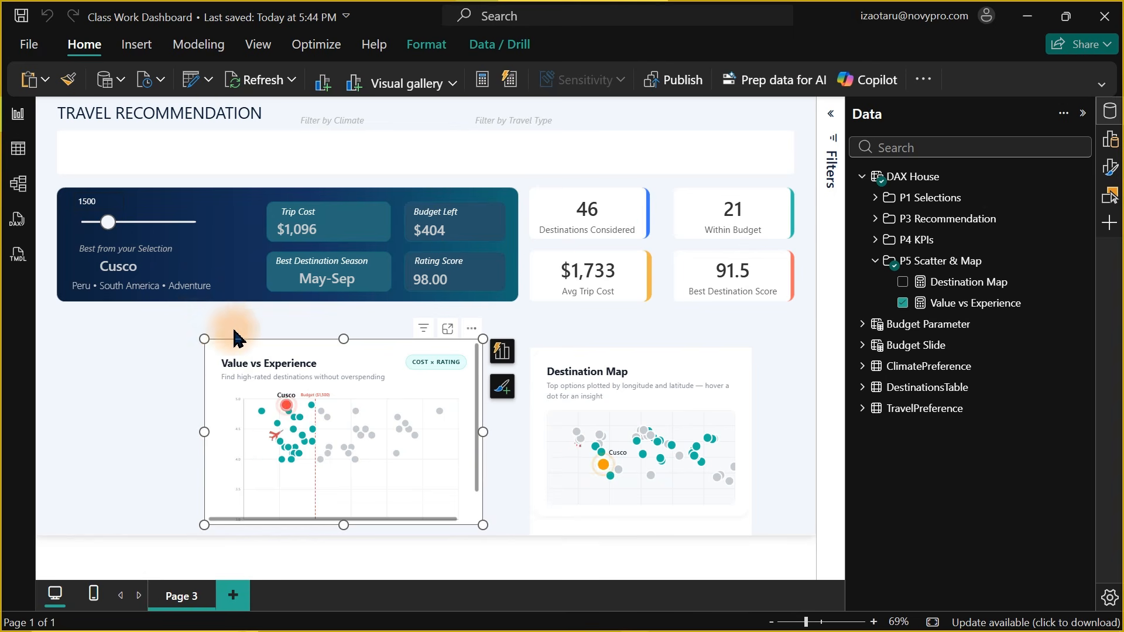
{"action": "key", "text": "super+shift+s"}
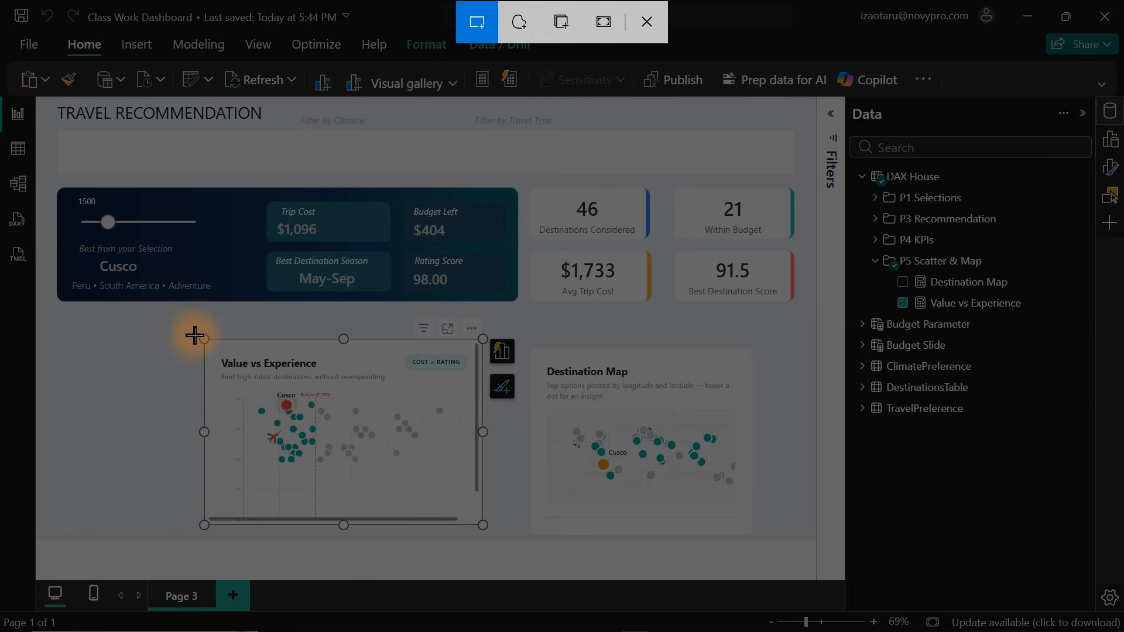
{"action": "left_click_drag", "start_coordinate": [194, 334], "coordinate": [497, 537]}
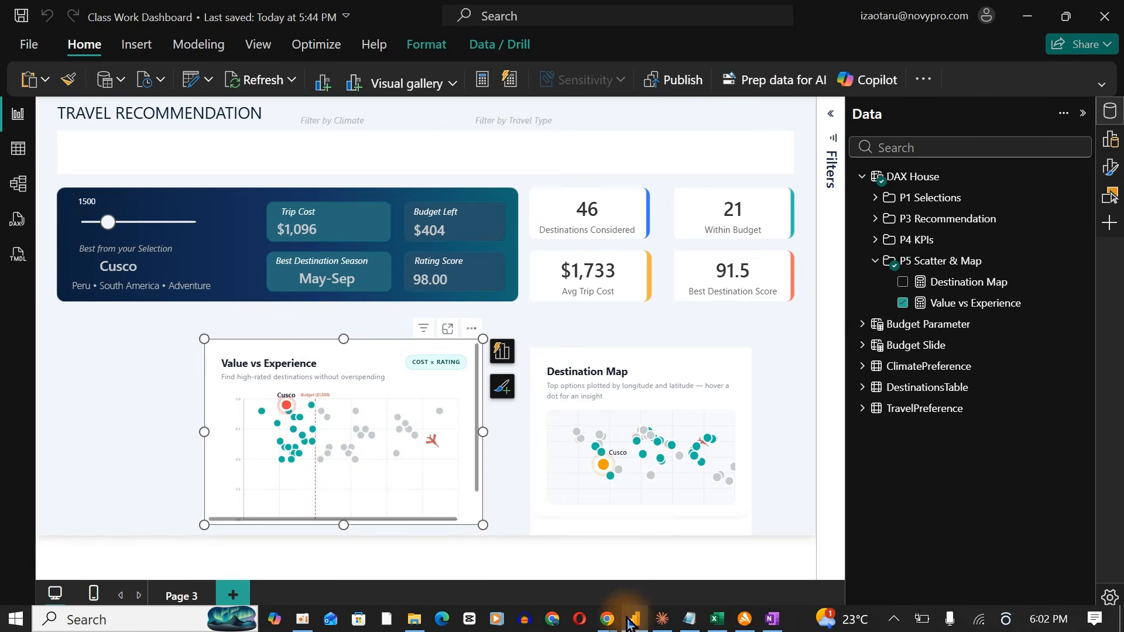
{"action": "left_click", "coordinate": [656, 623]}
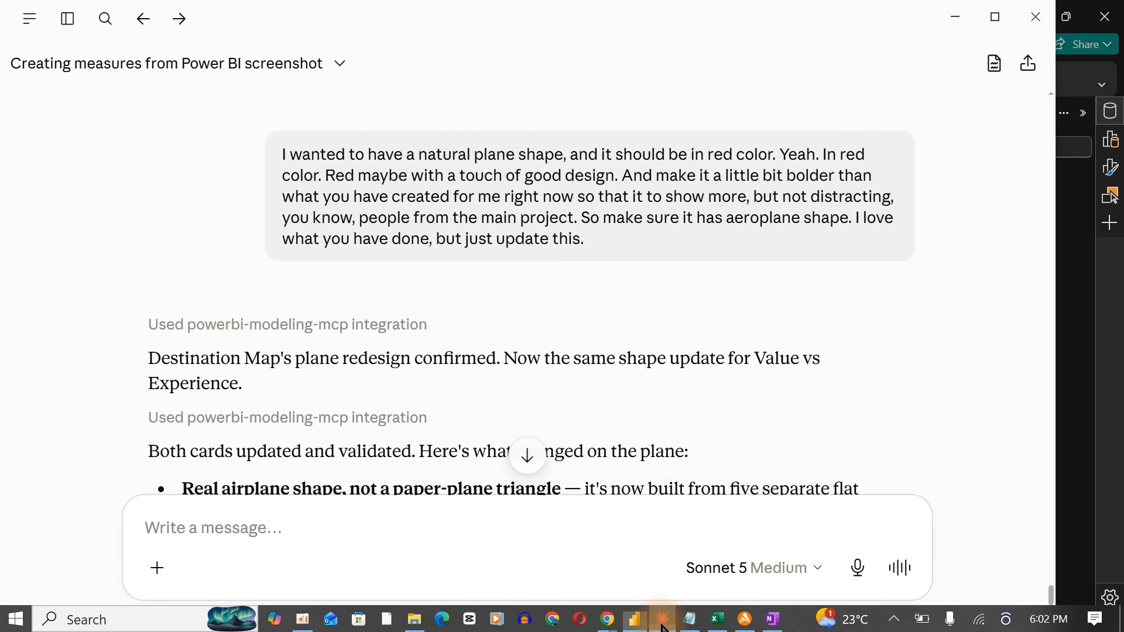
{"action": "left_click", "coordinate": [483, 538]}
{"action": "key", "text": "ctrl+v"}
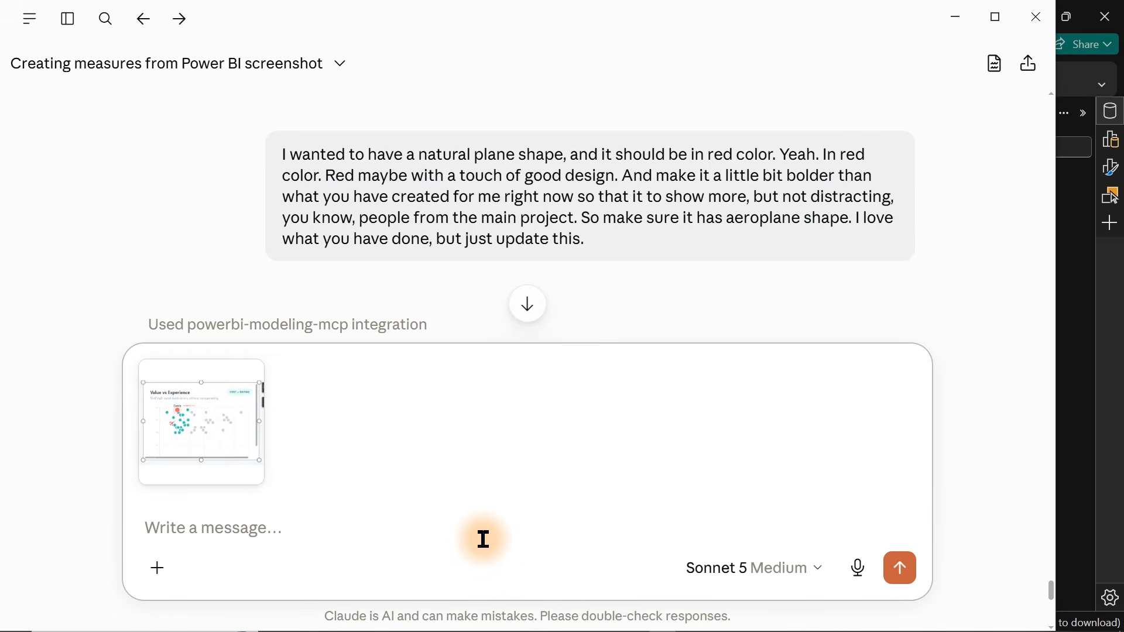
Dictate a request to remove the visual's vertical and horizontal scrolls so it is responsive, and return to Power BI.
{"action": "key", "text": "ctrl+shift+space"}
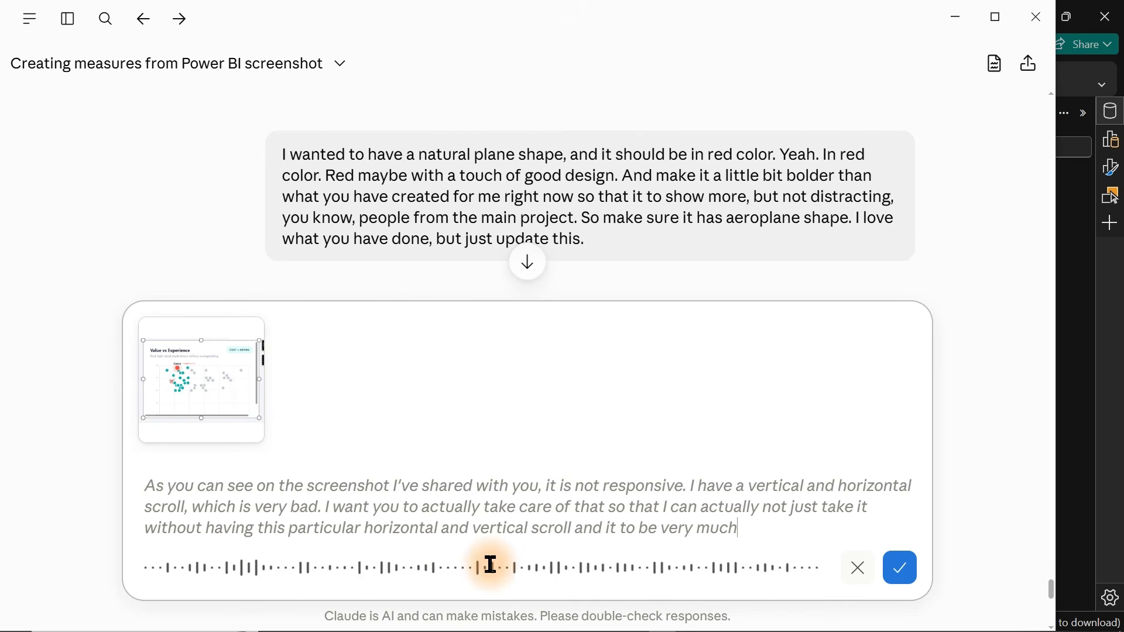
{"action": "key", "text": "alt+Tab"}
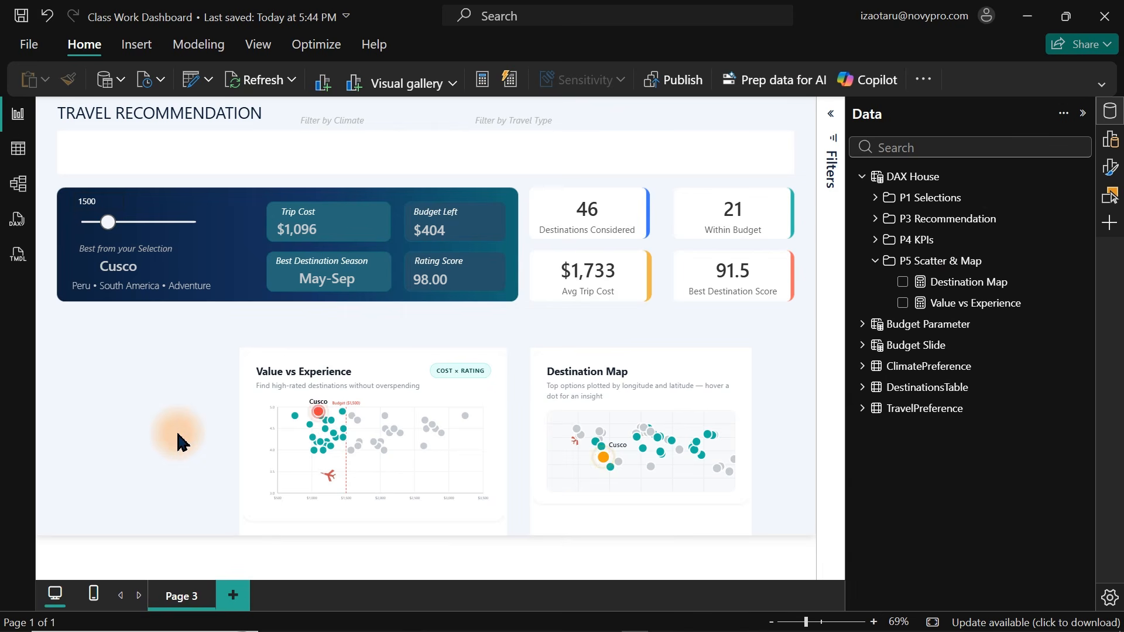
Hide the Data pane and set the budget slider to 2500.
{"action": "left_click", "coordinate": [1110, 112]}
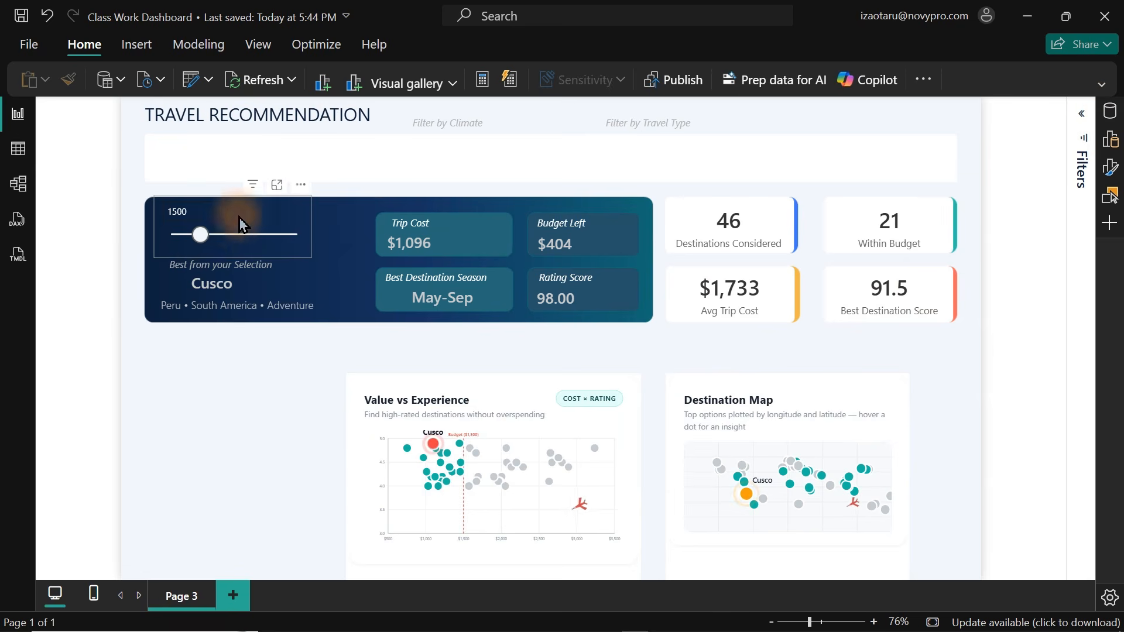
{"action": "left_click_drag", "start_coordinate": [197, 234], "coordinate": [220, 245]}
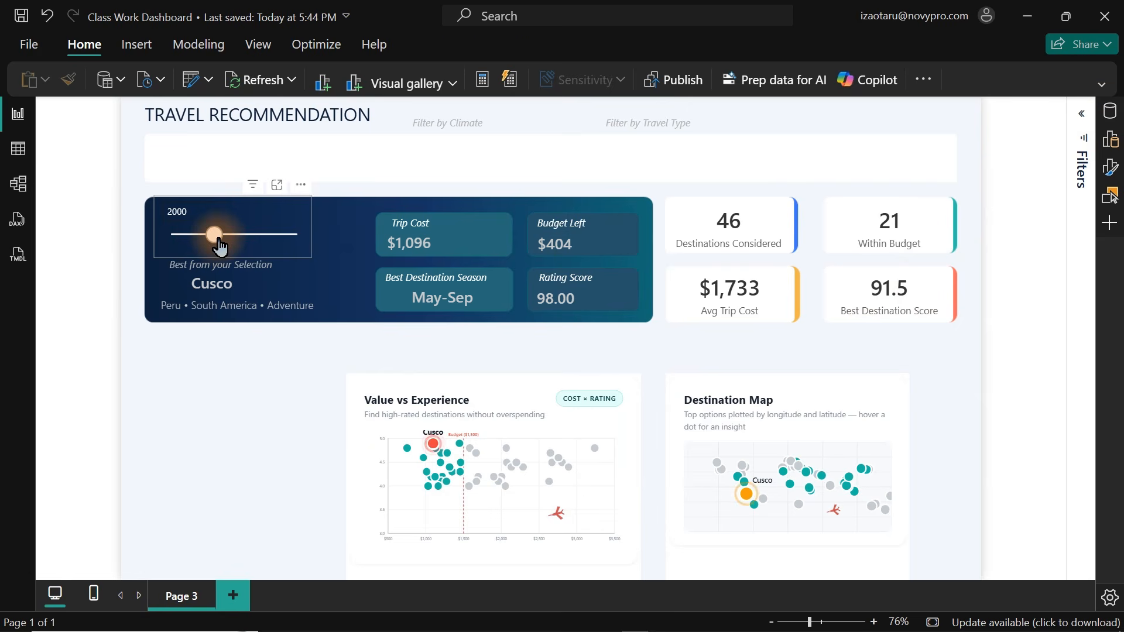
{"action": "left_click", "coordinate": [220, 246]}
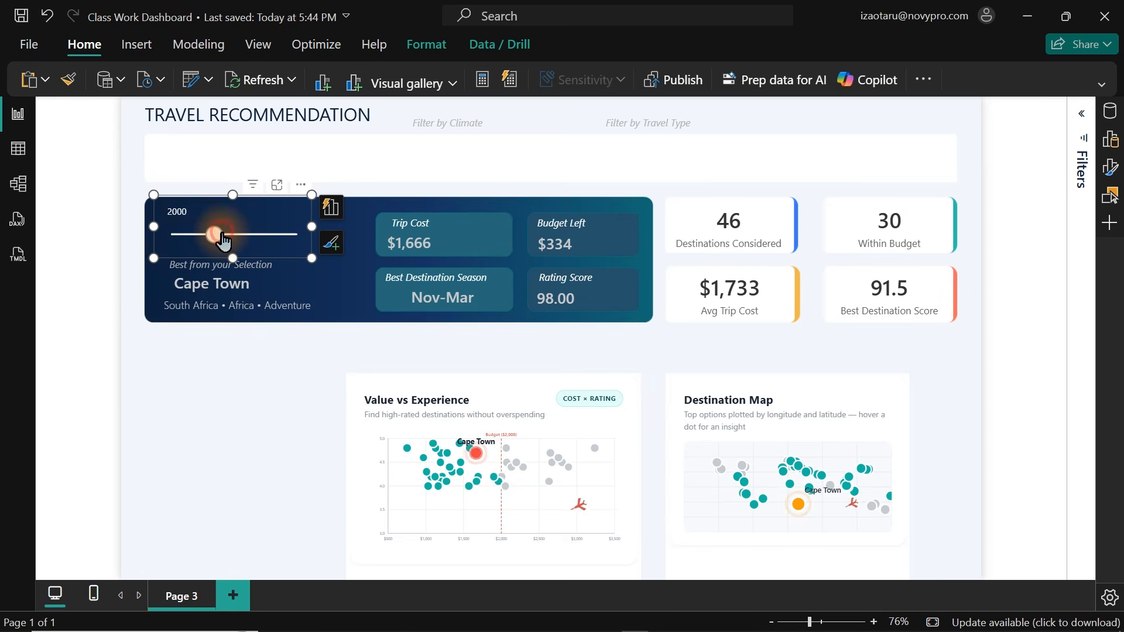
{"action": "left_click_drag", "start_coordinate": [221, 240], "coordinate": [237, 240]}
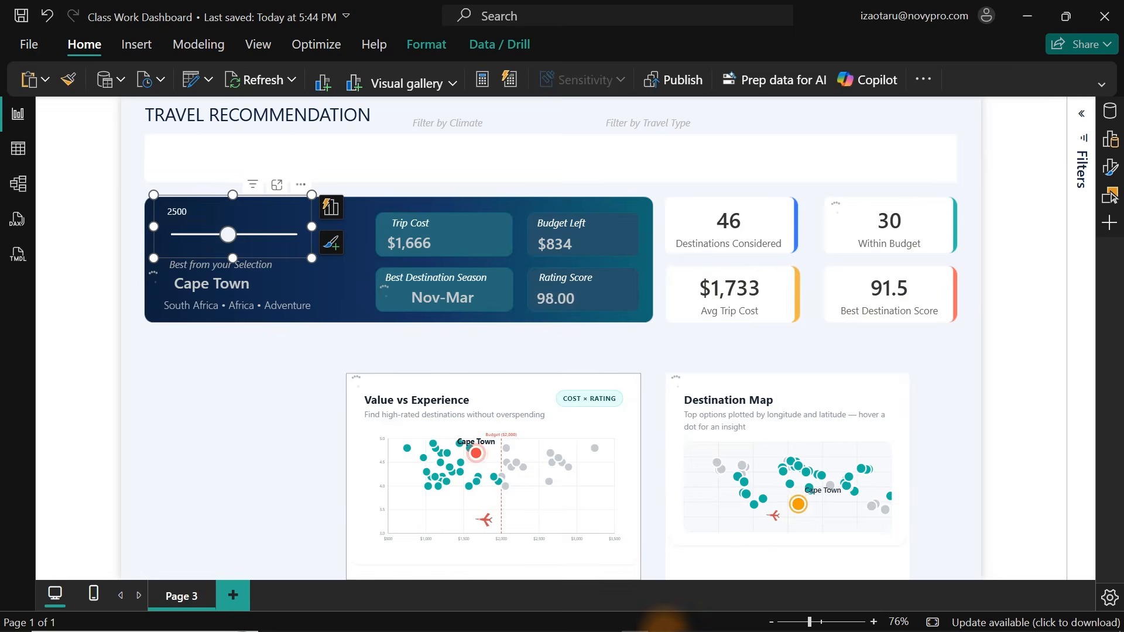
Compare the Power BI report with the hand-drawn dashboard design sketch.
{"action": "left_click", "coordinate": [772, 619]}
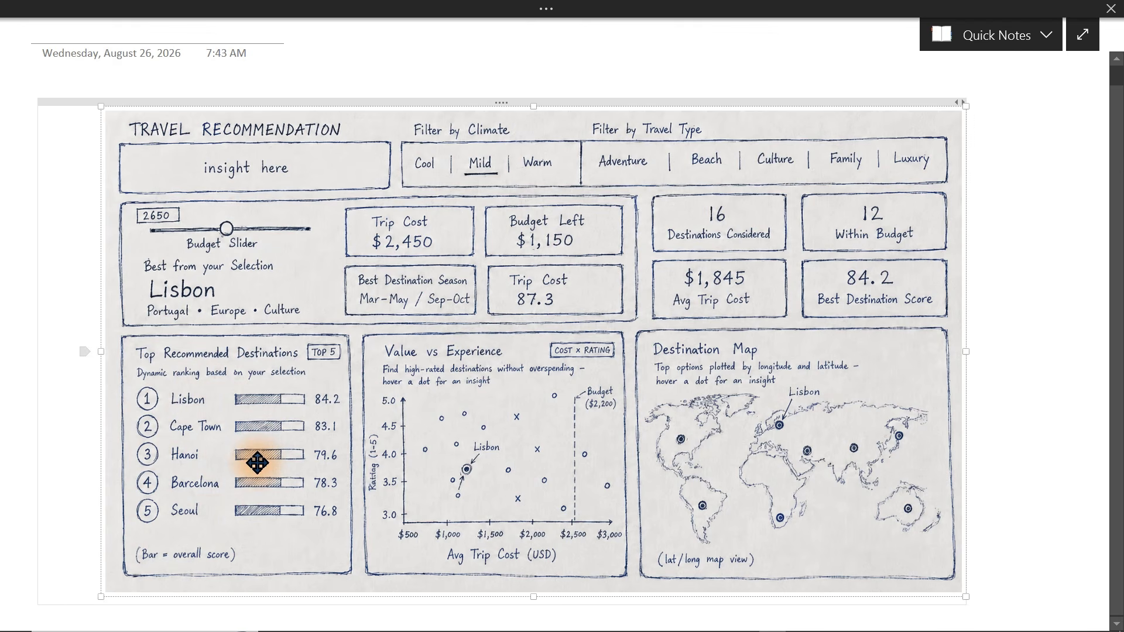
{"action": "mouse_move", "coordinate": [615, 626]}
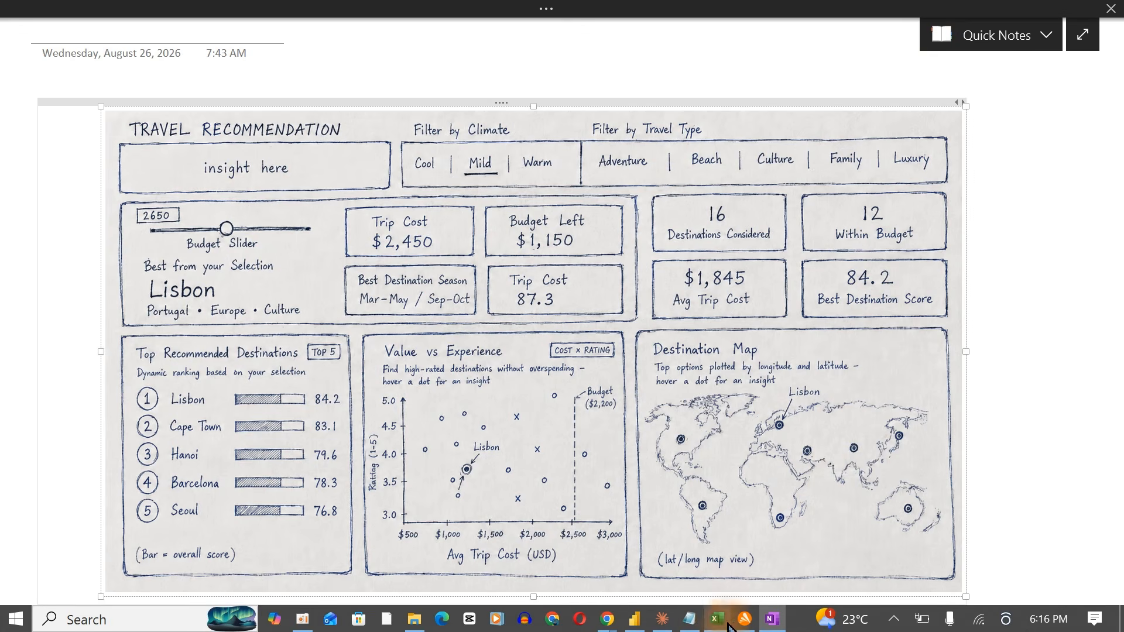
{"action": "left_click", "coordinate": [634, 619]}
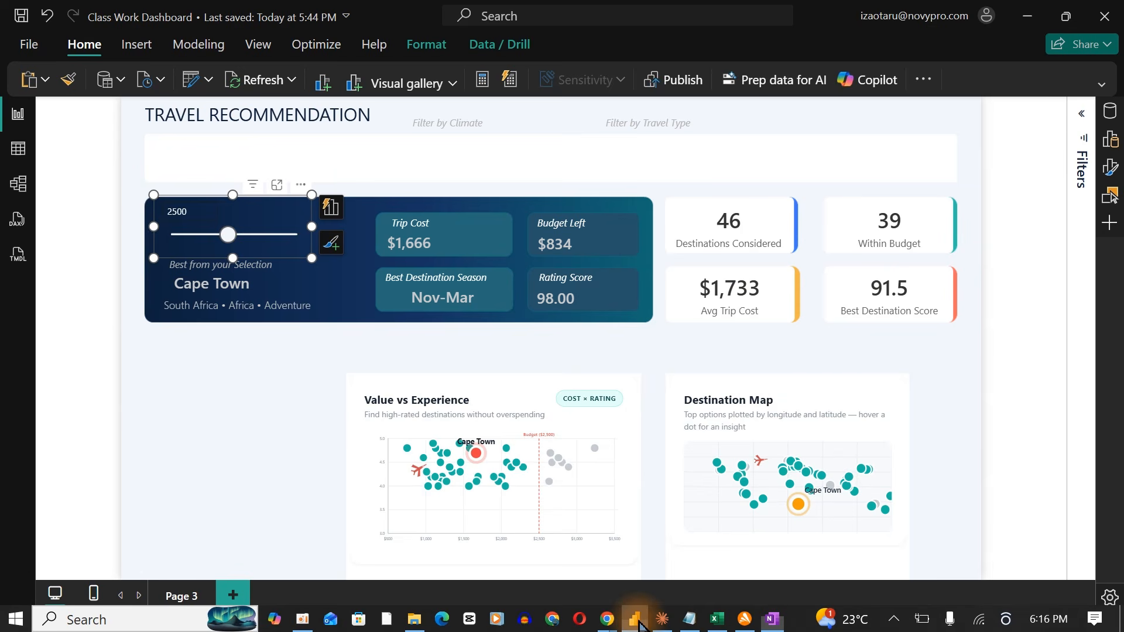
{"action": "left_click", "coordinate": [974, 337]}
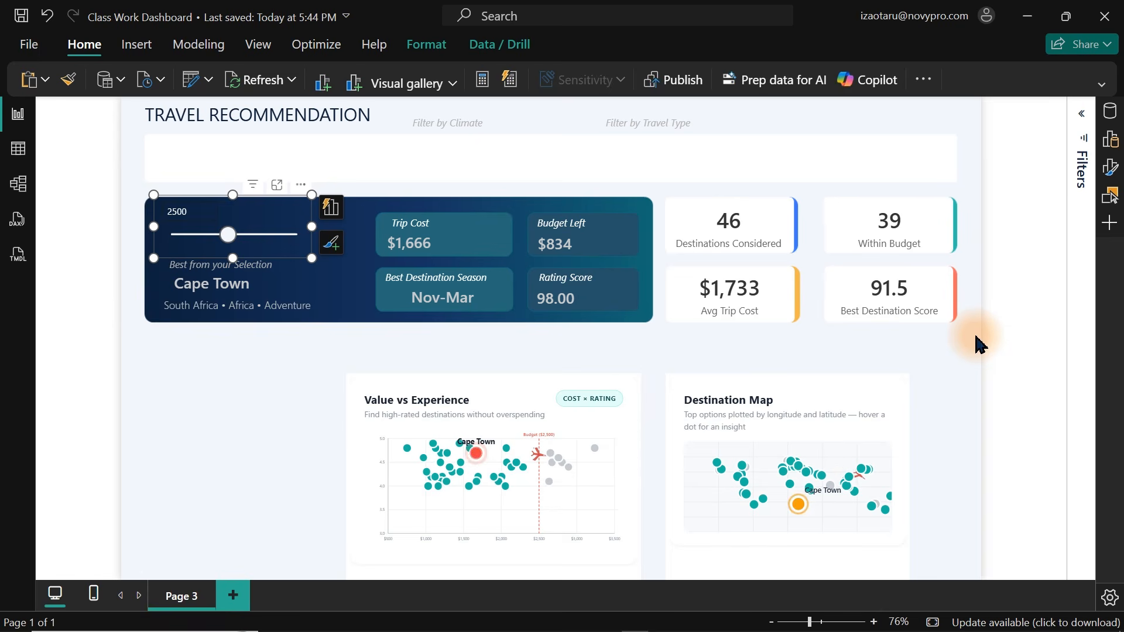
{"action": "left_click", "coordinate": [976, 339]}
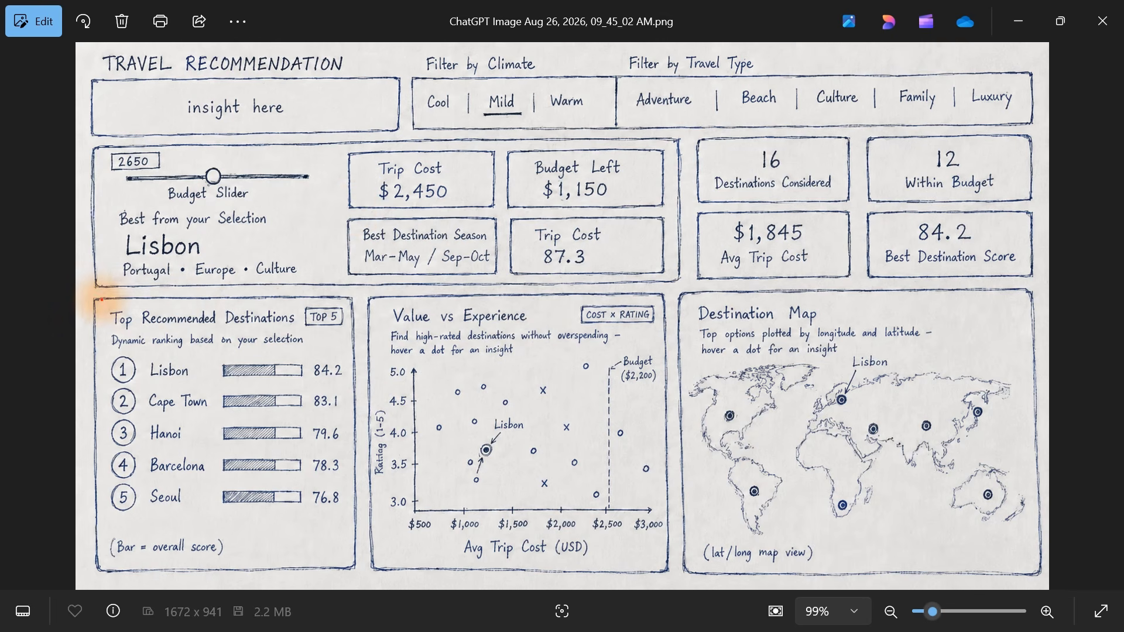
{"action": "mouse_move", "coordinate": [92, 296]}
{"action": "left_mouse_down"}
{"action": "mouse_move", "coordinate": [370, 506]}
{"action": "mouse_move", "coordinate": [355, 567]}
{"action": "left_mouse_up"}
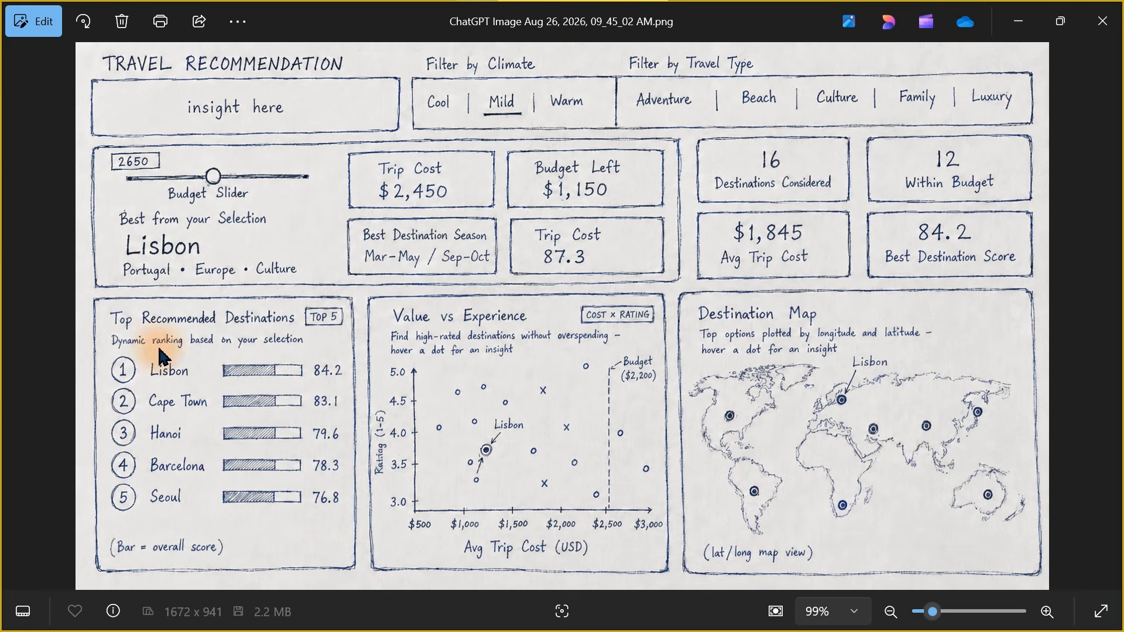
Capture the Top Recommended Destinations panel from the sketch image and paste it into the Claude message box.
{"action": "key", "text": "super+shift+s"}
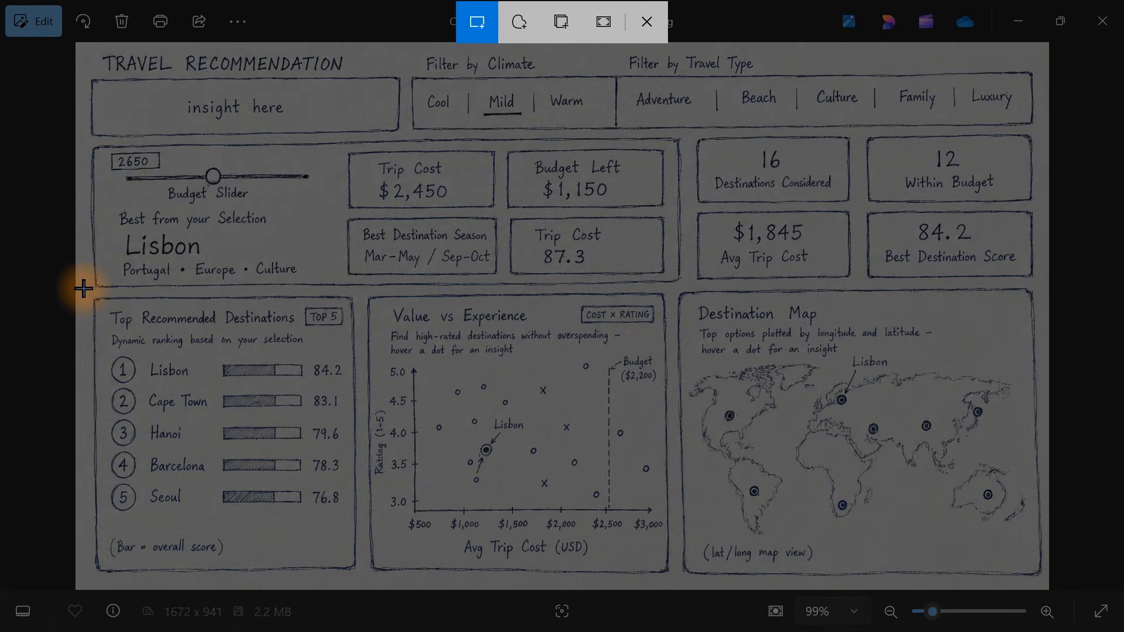
{"action": "left_click_drag", "start_coordinate": [84, 289], "coordinate": [363, 579]}
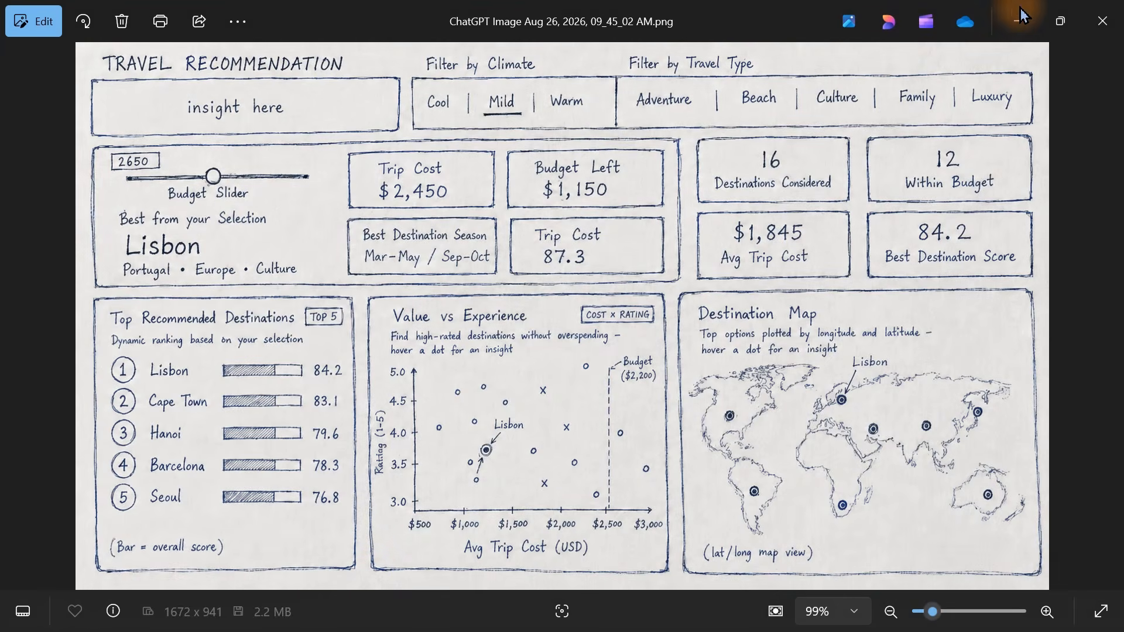
{"action": "key", "text": "alt+Tab"}
{"action": "mouse_move", "coordinate": [518, 621]}
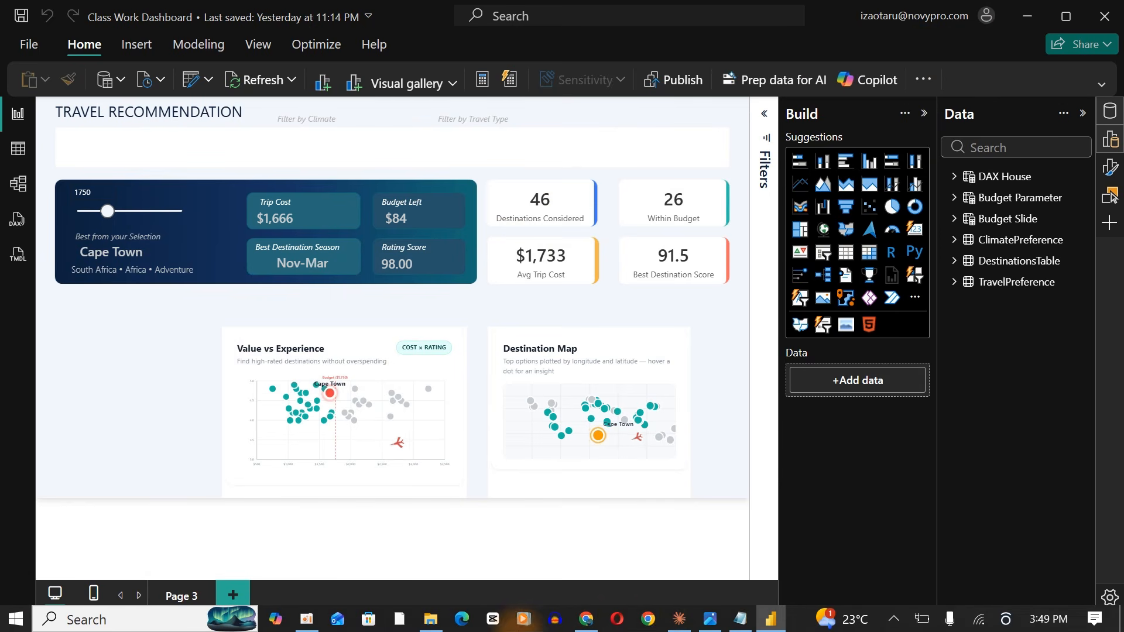
{"action": "left_click", "coordinate": [678, 619]}
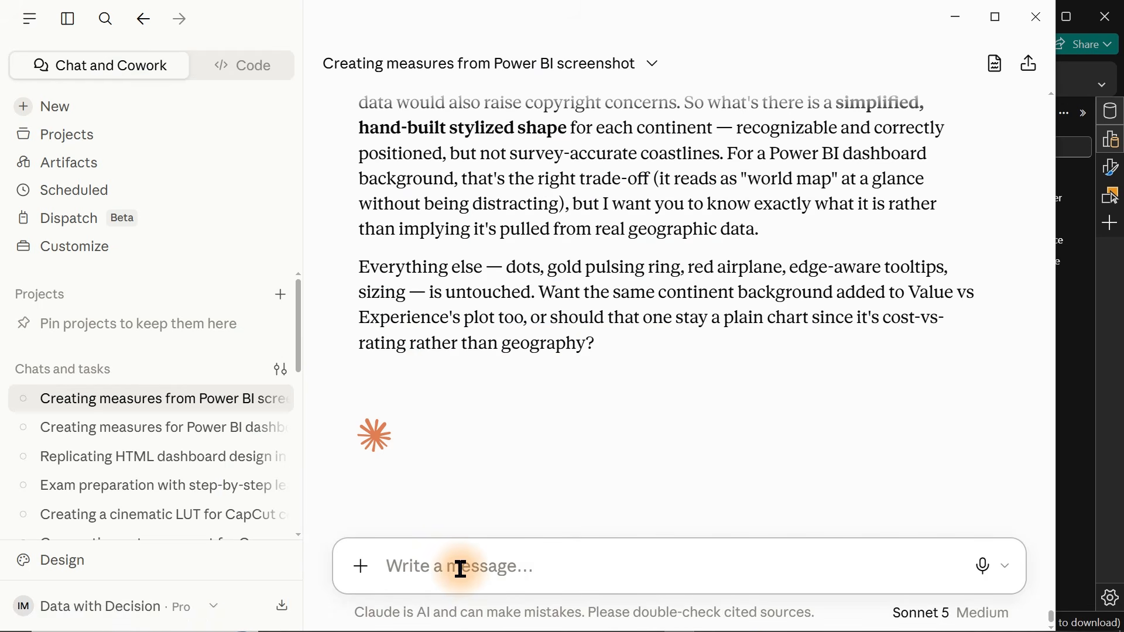
{"action": "key", "text": "ctrl+v"}
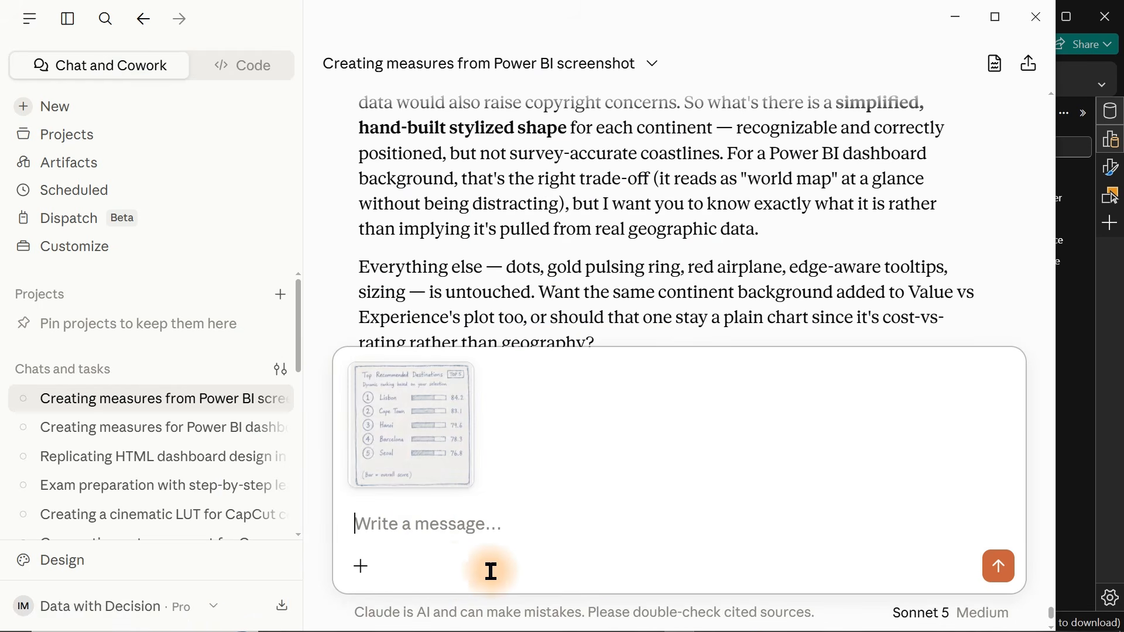
Paste a prompt asking for a 'Top Recommended Destinations' HTML card DAX measure with a TOP 5 badge and ranked score bars.
{"action": "mouse_move", "coordinate": [600, 629]}
{"action": "type", "text": "Create a DAX measure returning an HTML card called ‘Top Recommended Destinations’. Title, subtitle (‘Dynamic ranking based on your selection’), and a light-blue ‘TOP 5’ pill badge top-right. Below that, a ranked list of the top 5 destinations by score: each row has a circular numbered badge (1–5) on the left, the destination name next to it, a horizontal progress bar filling with a blue-to-teal gradient sized to that destination’s score out of 100, and the score value on the right. Rank strictly by score, highest first. No hover effects, no click interactions, no animation just the static ranked list."}
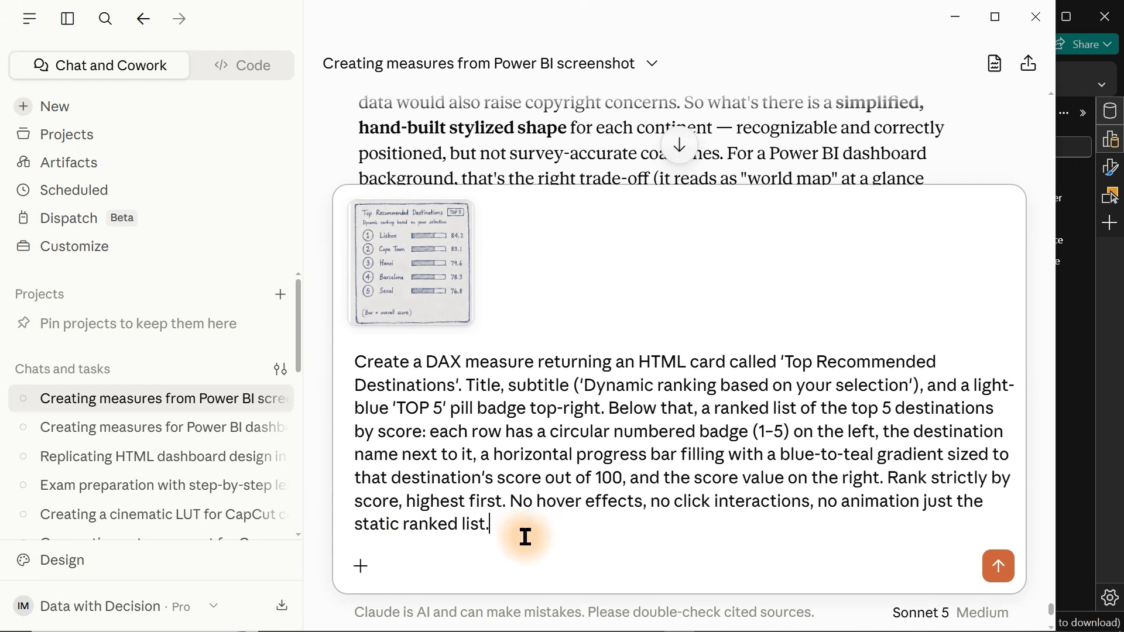
{"action": "left_click_drag", "start_coordinate": [504, 529], "coordinate": [326, 344]}
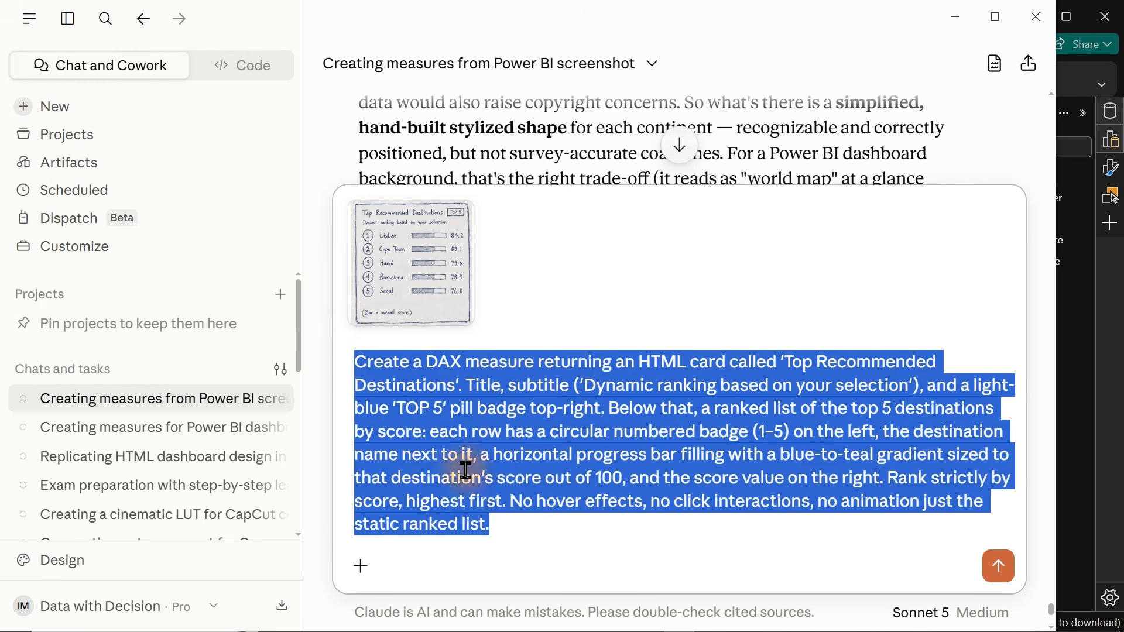
{"action": "left_click", "coordinate": [481, 532]}
{"action": "key", "text": "ctrl+a"}
{"action": "left_click", "coordinate": [559, 529]}
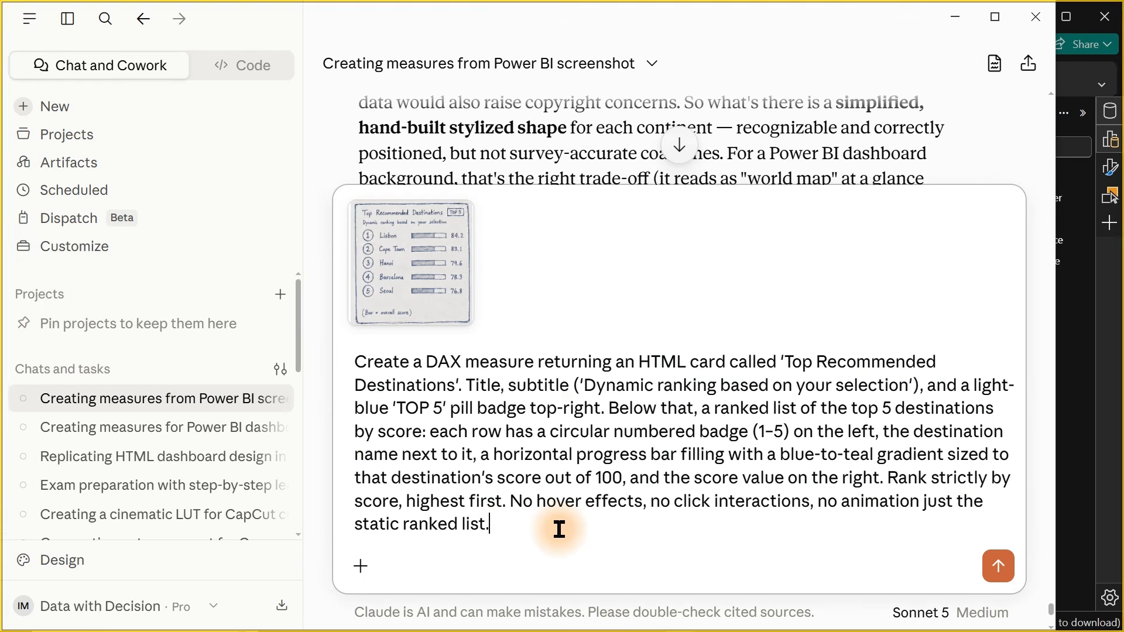
Send the Top Recommended Destinations prompt with the attached sketch image to Claude.
{"action": "key", "text": "super+shift+s"}
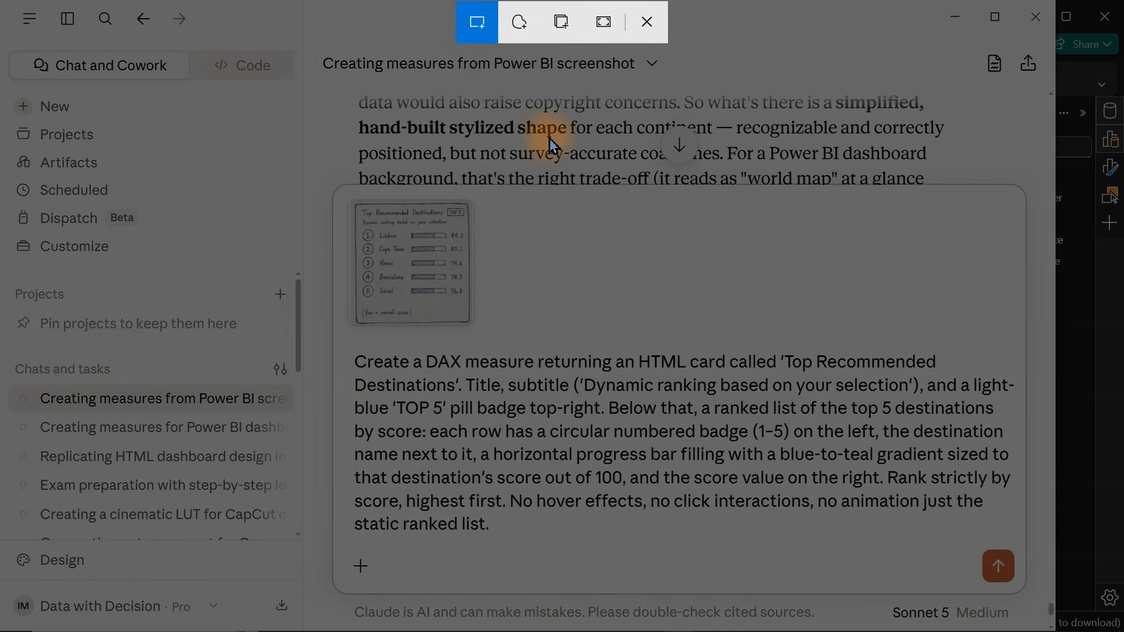
{"action": "left_click_drag", "start_coordinate": [335, 339], "coordinate": [1021, 549]}
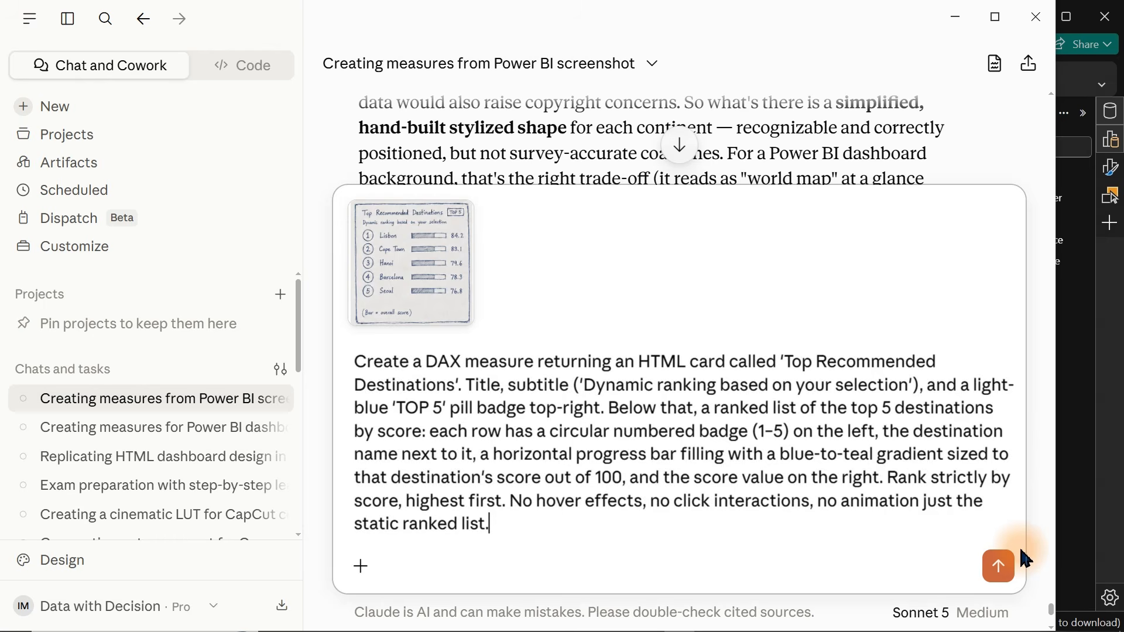
{"action": "double_click", "coordinate": [771, 508]}
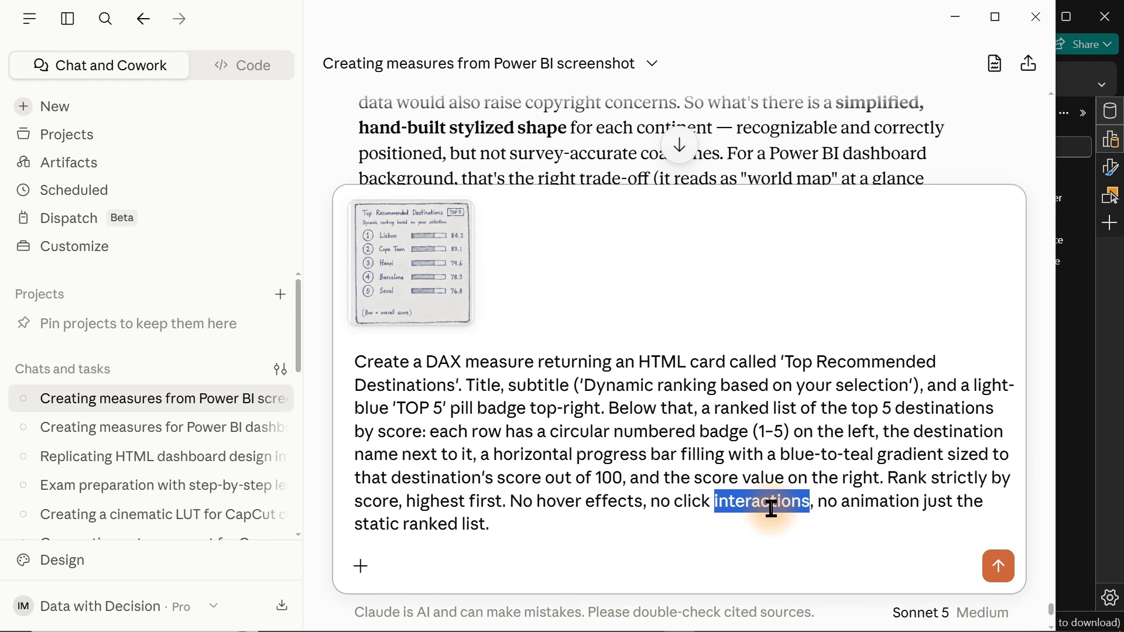
{"action": "key", "text": "Return"}
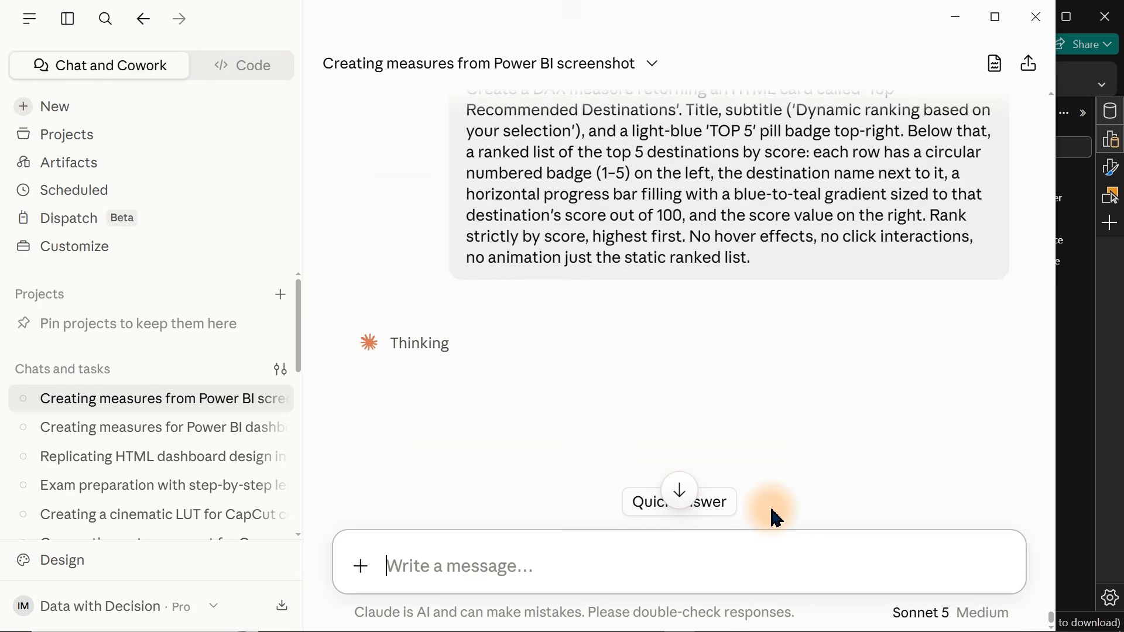
Switch to Power BI and review the DAX formula of the new Top Recommended Destinations measure.
{"action": "key", "text": "alt+Tab"}
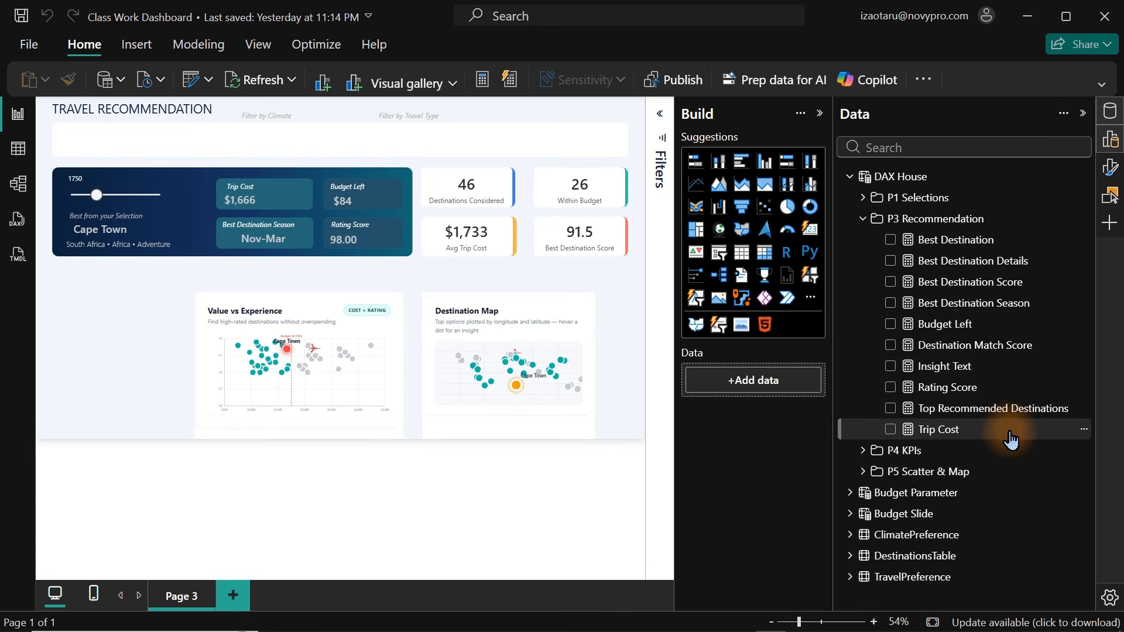
{"action": "mouse_move", "coordinate": [1013, 420]}
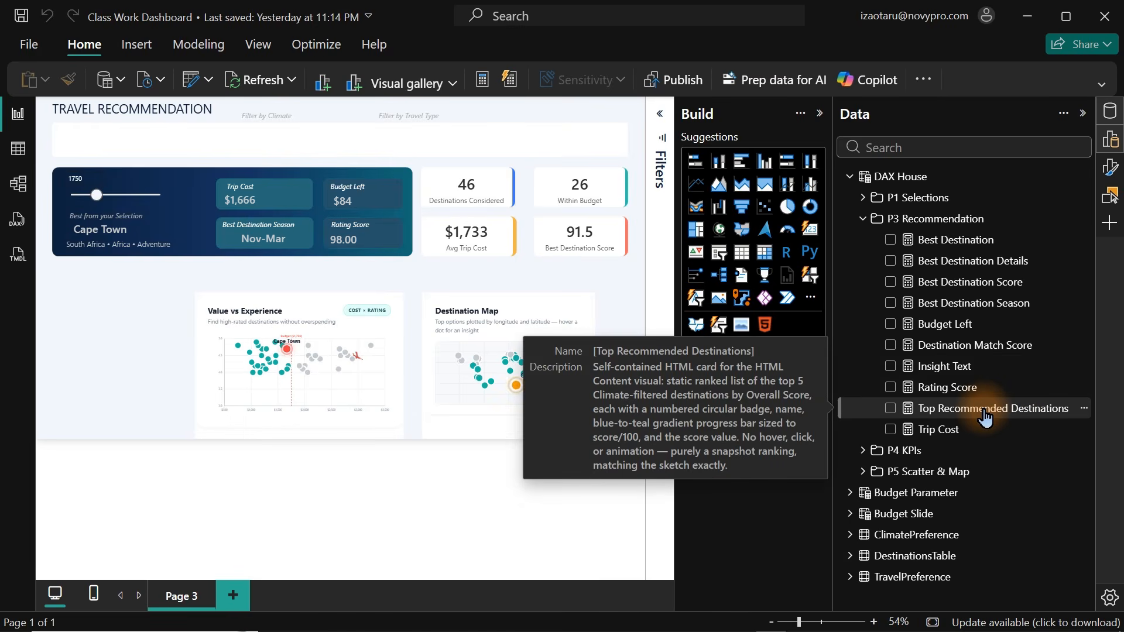
{"action": "left_click", "coordinate": [985, 415]}
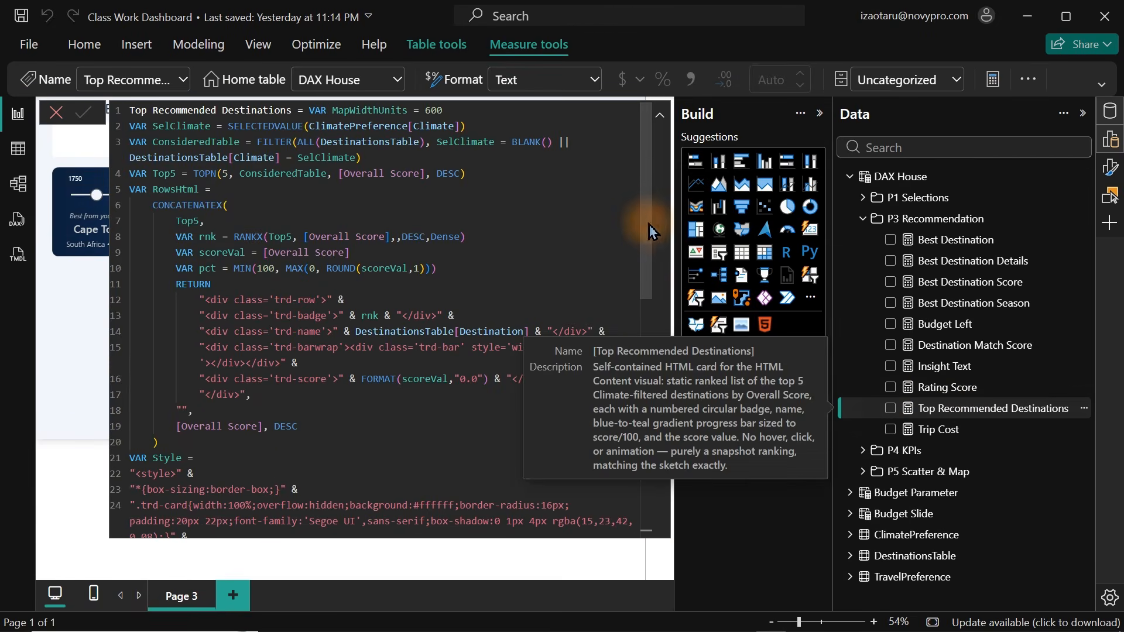
{"action": "scroll", "coordinate": [654, 351], "scroll_direction": "down", "scroll_amount": 10}
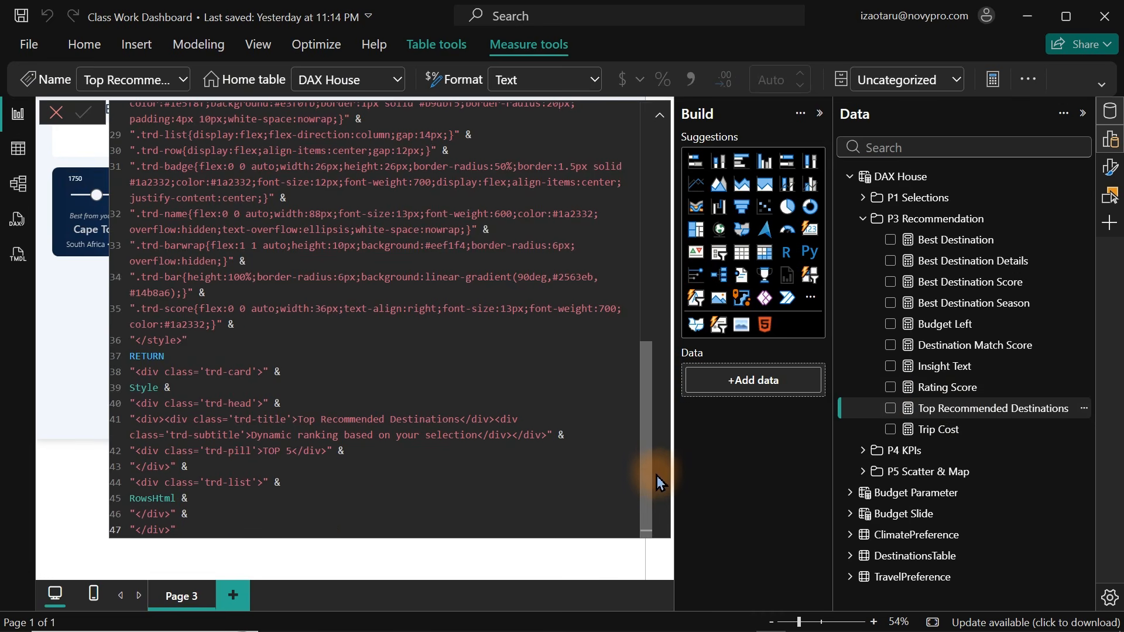
{"action": "scroll", "coordinate": [667, 274], "scroll_direction": "up", "scroll_amount": 4}
{"action": "scroll", "coordinate": [667, 274], "scroll_direction": "up", "scroll_amount": 7}
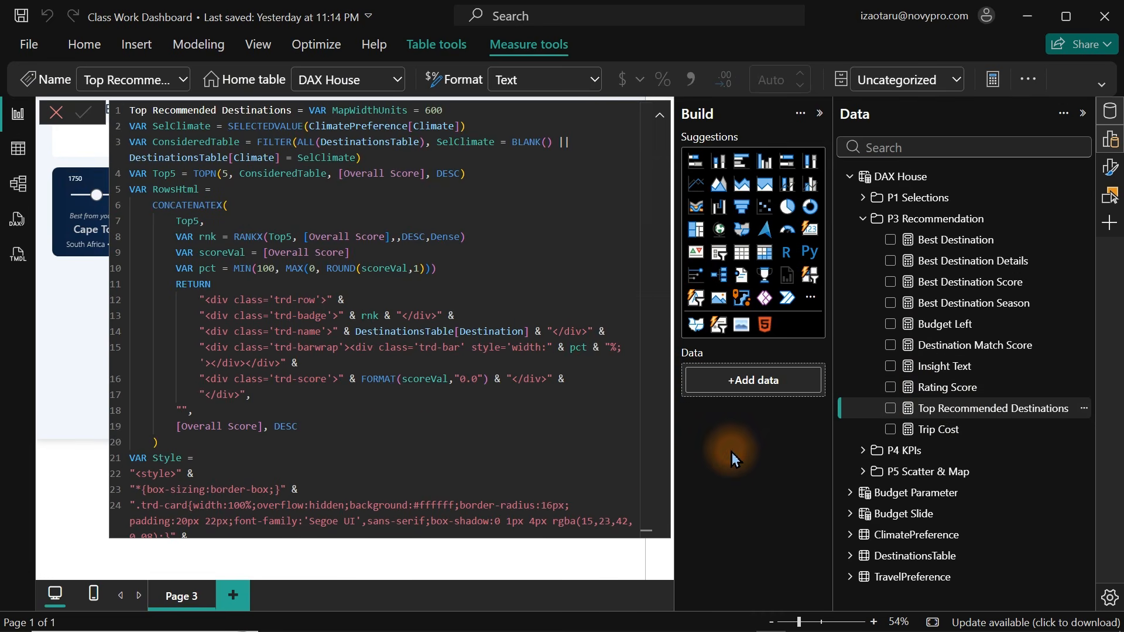
Add an HTML Content visual below the hero panel and bind the Top Recommended Destinations measure to it.
{"action": "left_click", "coordinate": [910, 218]}
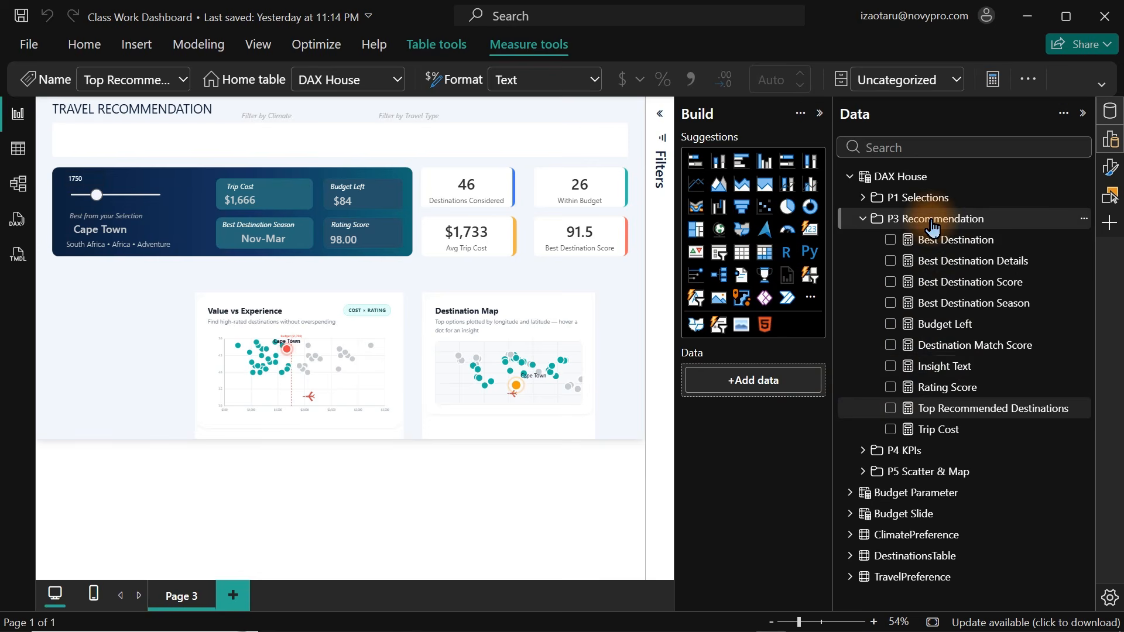
{"action": "left_click", "coordinate": [765, 325]}
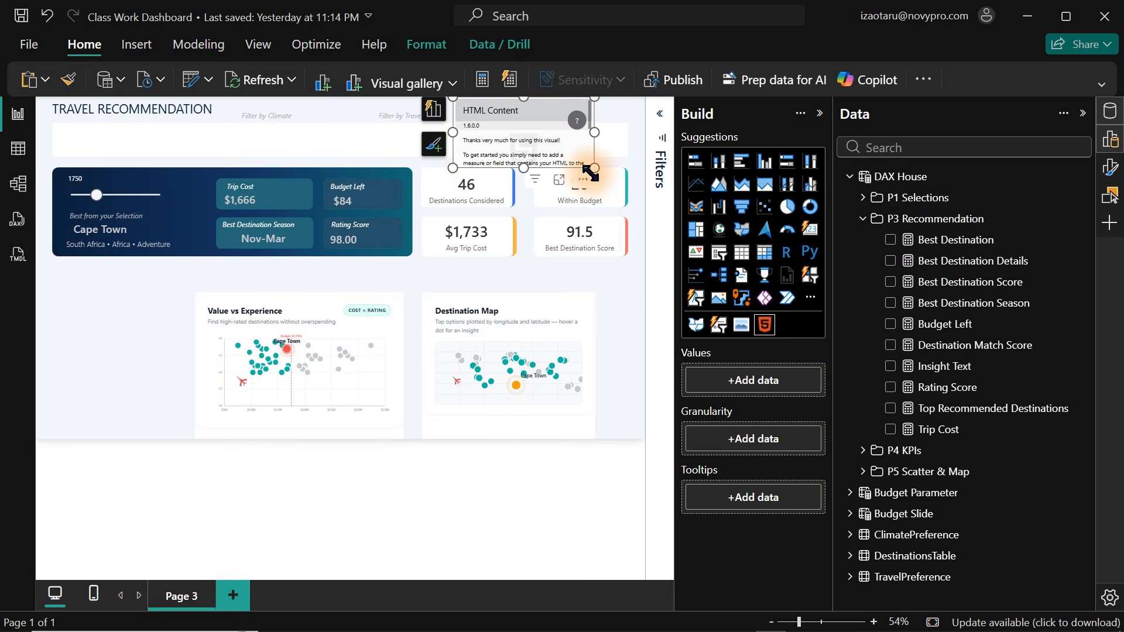
{"action": "left_click_drag", "start_coordinate": [581, 182], "coordinate": [158, 389]}
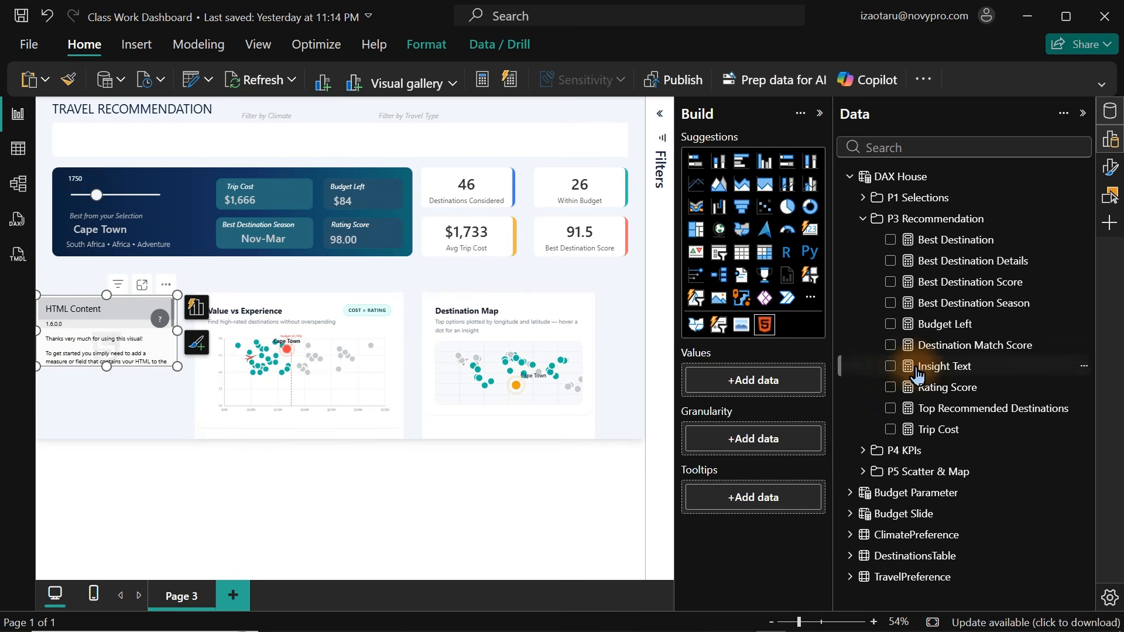
{"action": "left_click", "coordinate": [890, 409]}
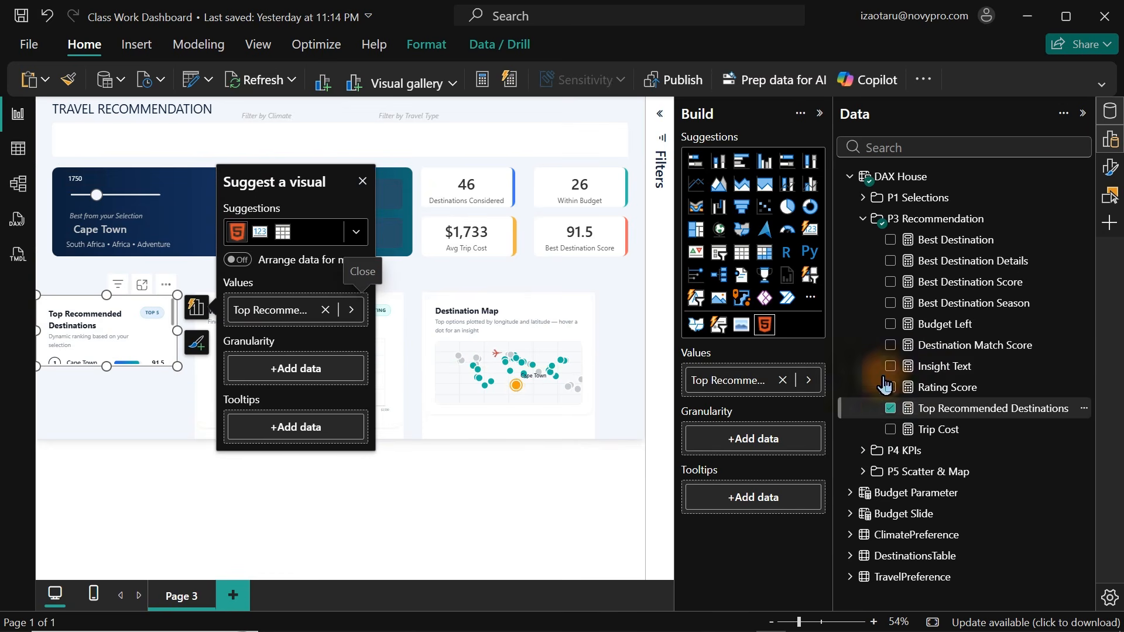
Collapse the Data and Build panes and enlarge the Top Recommended Destinations card.
{"action": "left_click", "coordinate": [1111, 123]}
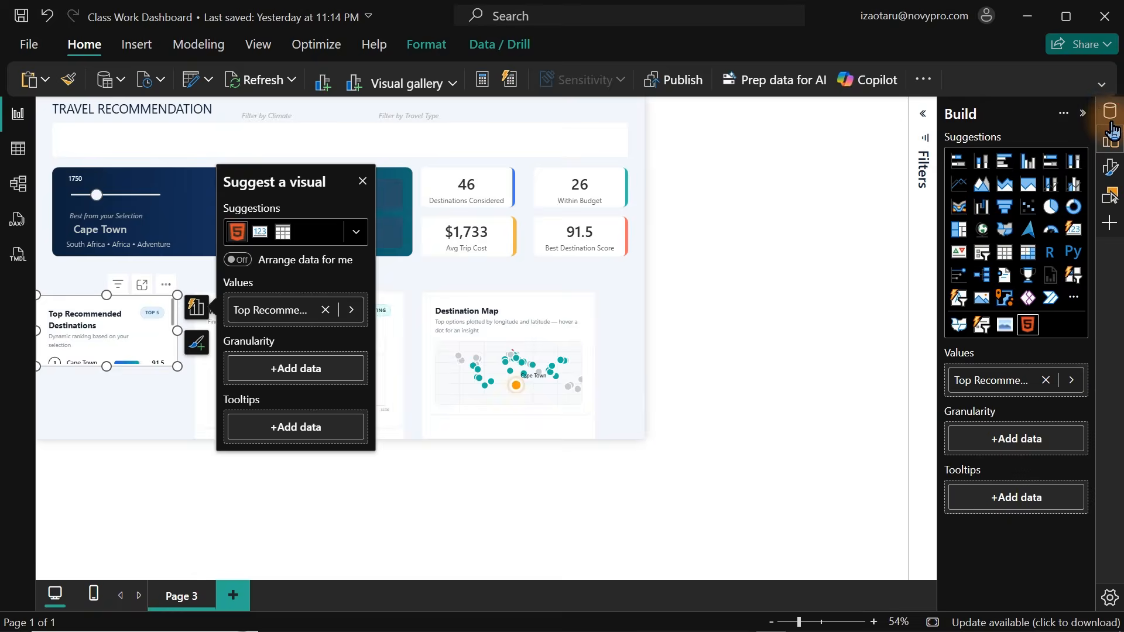
{"action": "left_click", "coordinate": [1111, 139]}
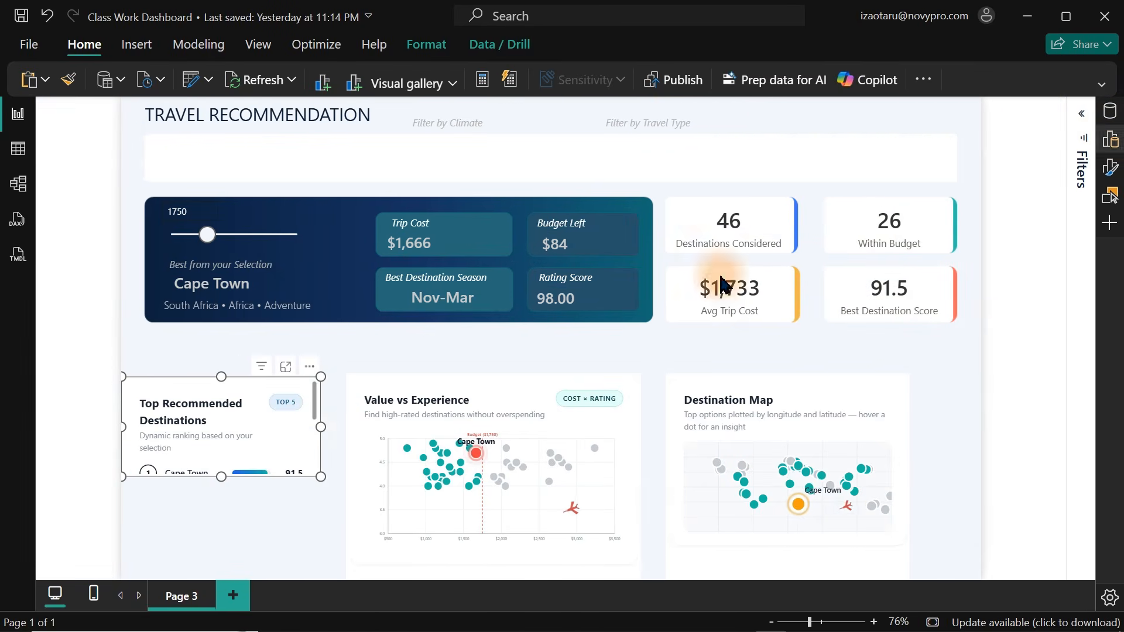
{"action": "left_click_drag", "start_coordinate": [321, 376], "coordinate": [383, 268]}
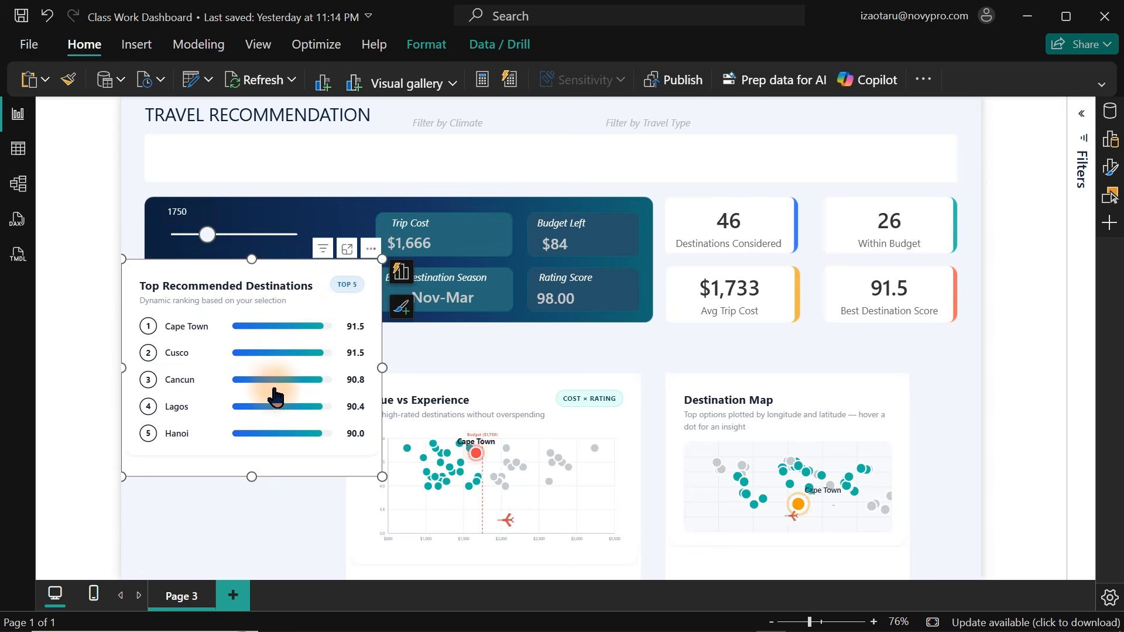
Compare the Top Recommended Destinations card with the hand-drawn sketch image.
{"action": "mouse_move", "coordinate": [695, 607]}
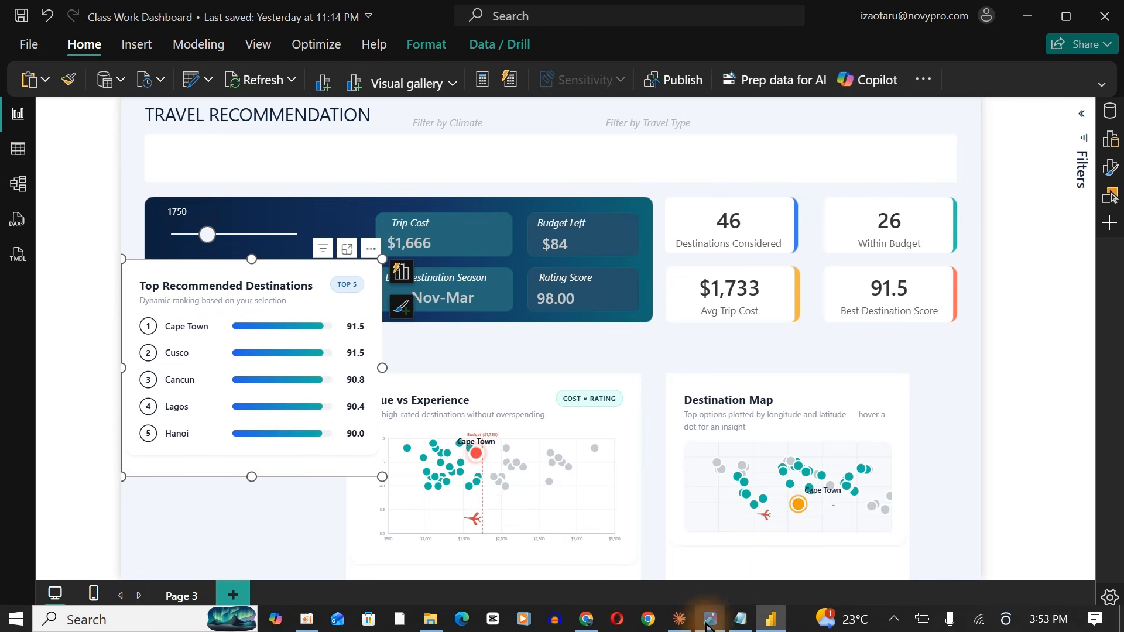
{"action": "left_click", "coordinate": [709, 620]}
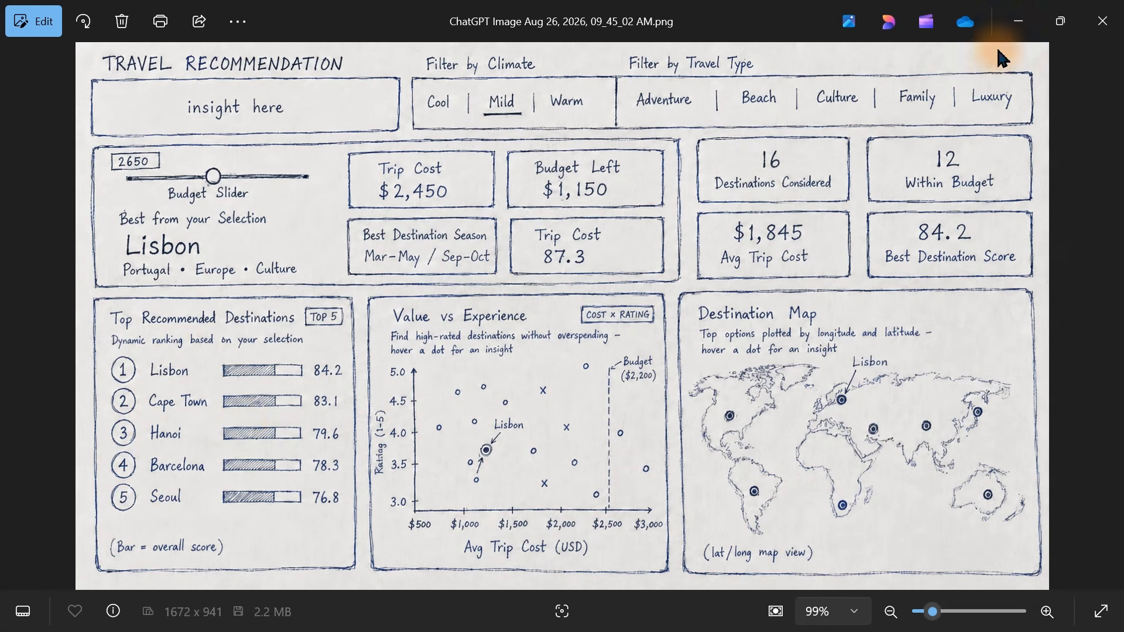
{"action": "left_click", "coordinate": [1017, 21]}
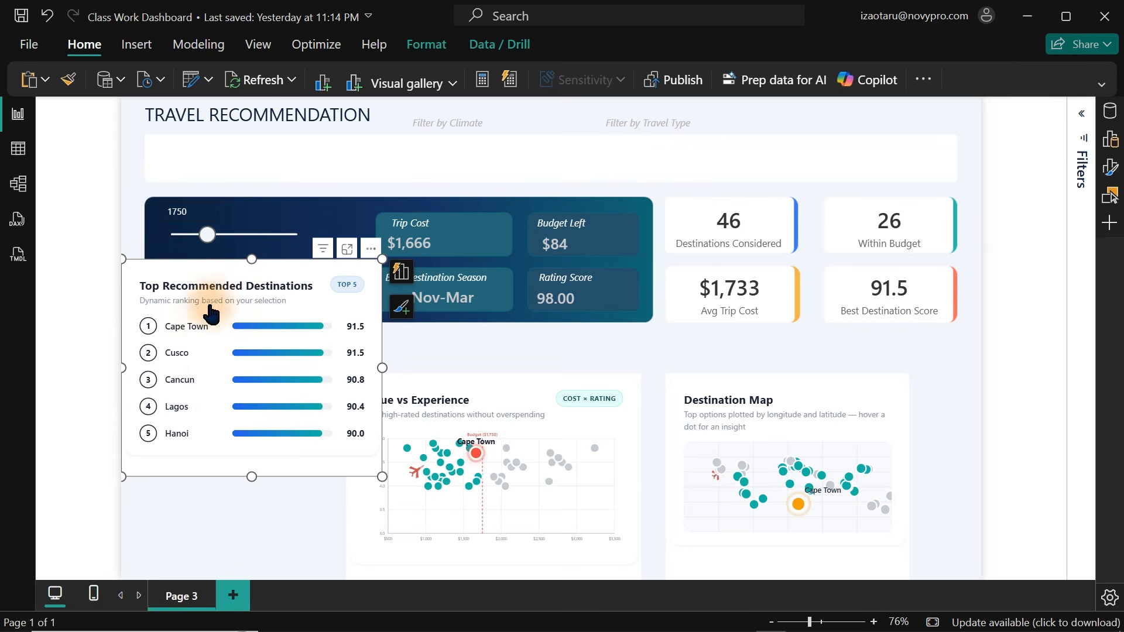
Set the budget slider to 3750.
{"action": "left_click_drag", "start_coordinate": [207, 235], "coordinate": [228, 236]}
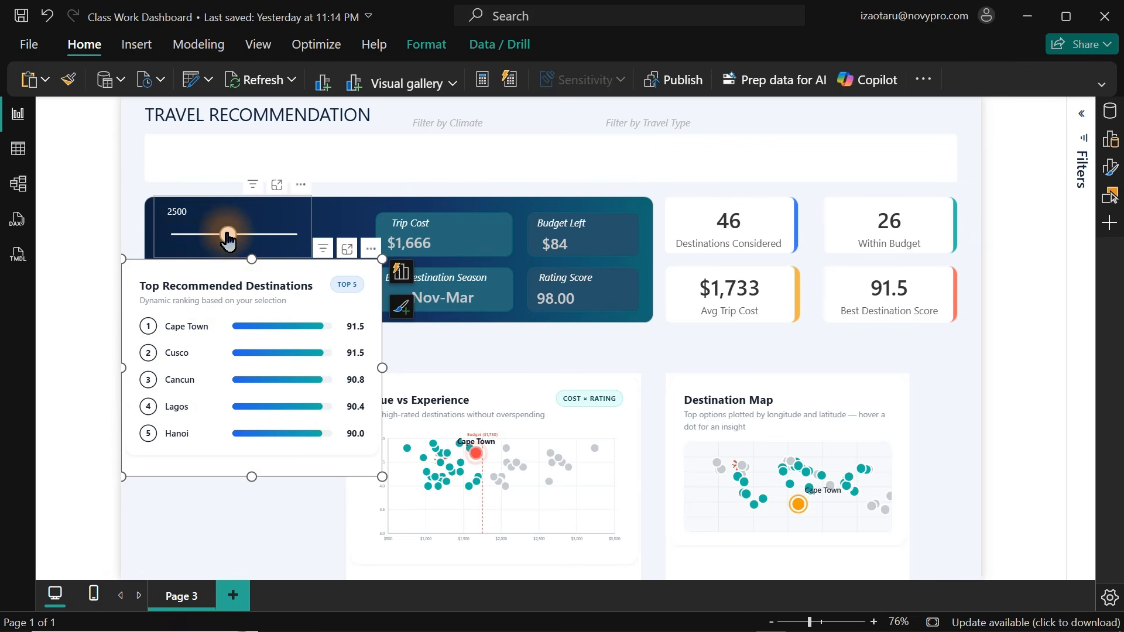
{"action": "left_click", "coordinate": [228, 237]}
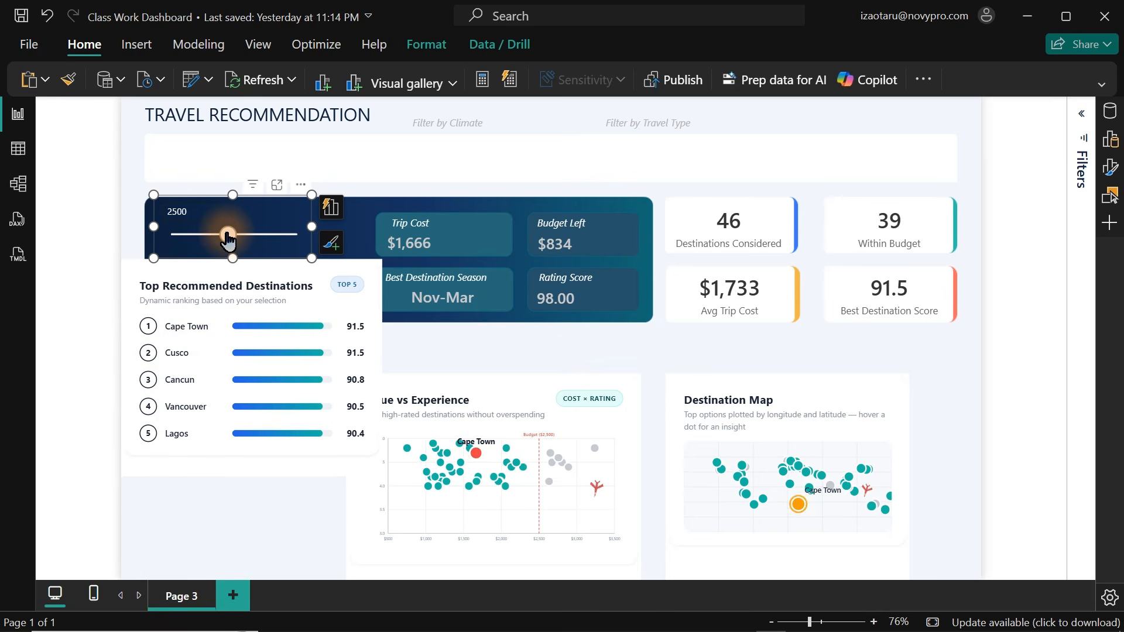
{"action": "left_click_drag", "start_coordinate": [227, 237], "coordinate": [256, 236]}
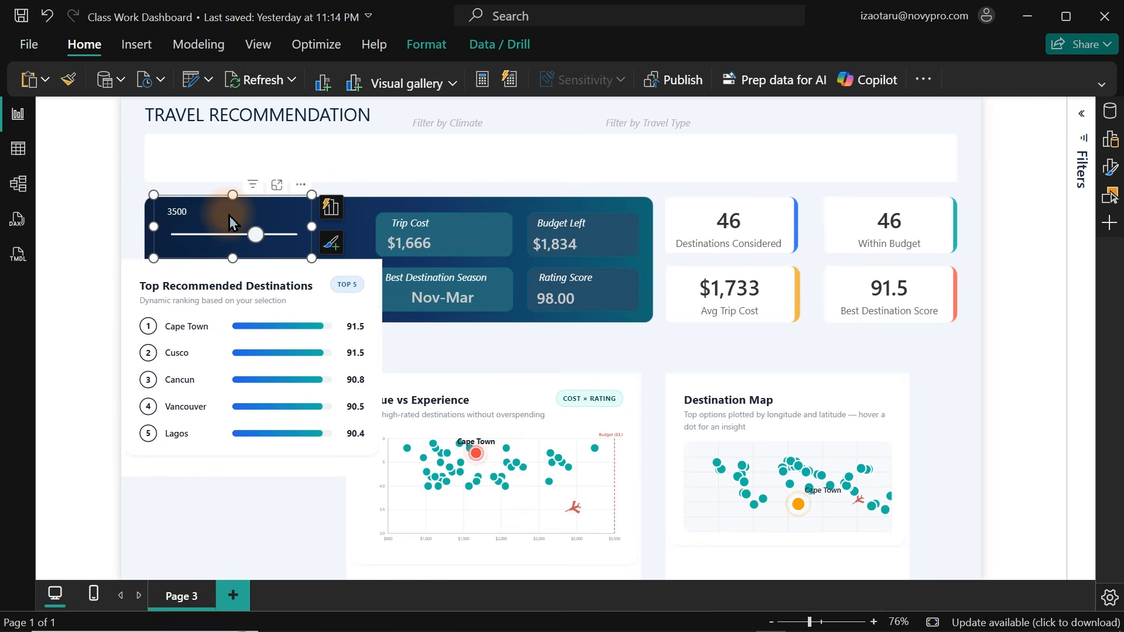
{"action": "key", "text": "Right"}
Move the Destination Map visual up and stretch its bottom edge slightly lower.
{"action": "left_click", "coordinate": [890, 363]}
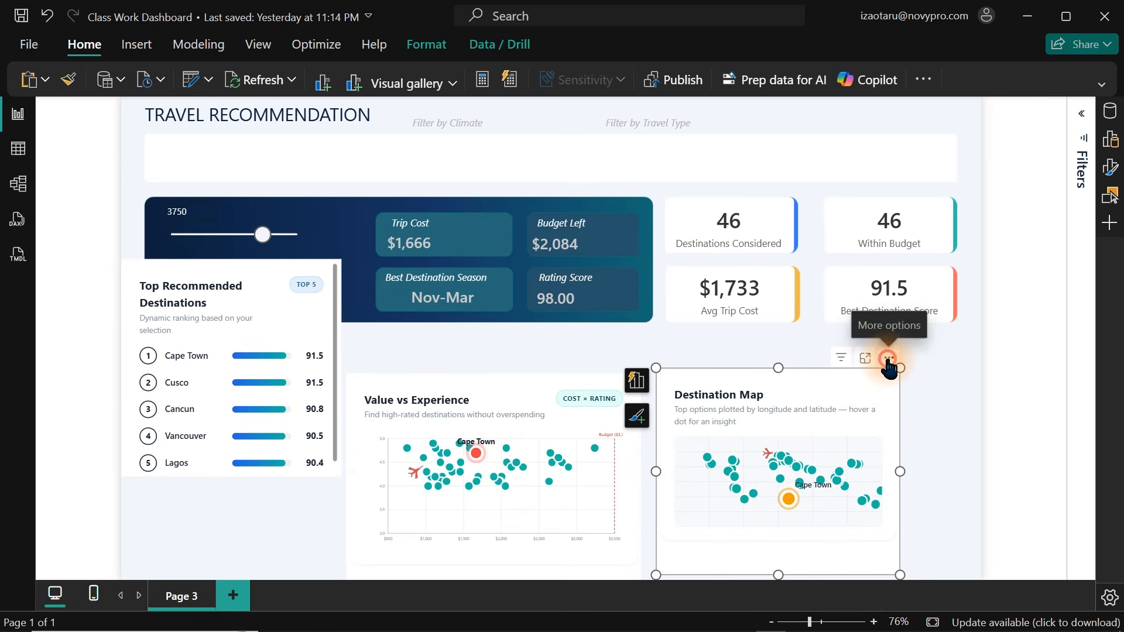
{"action": "left_click_drag", "start_coordinate": [890, 361], "coordinate": [948, 338]}
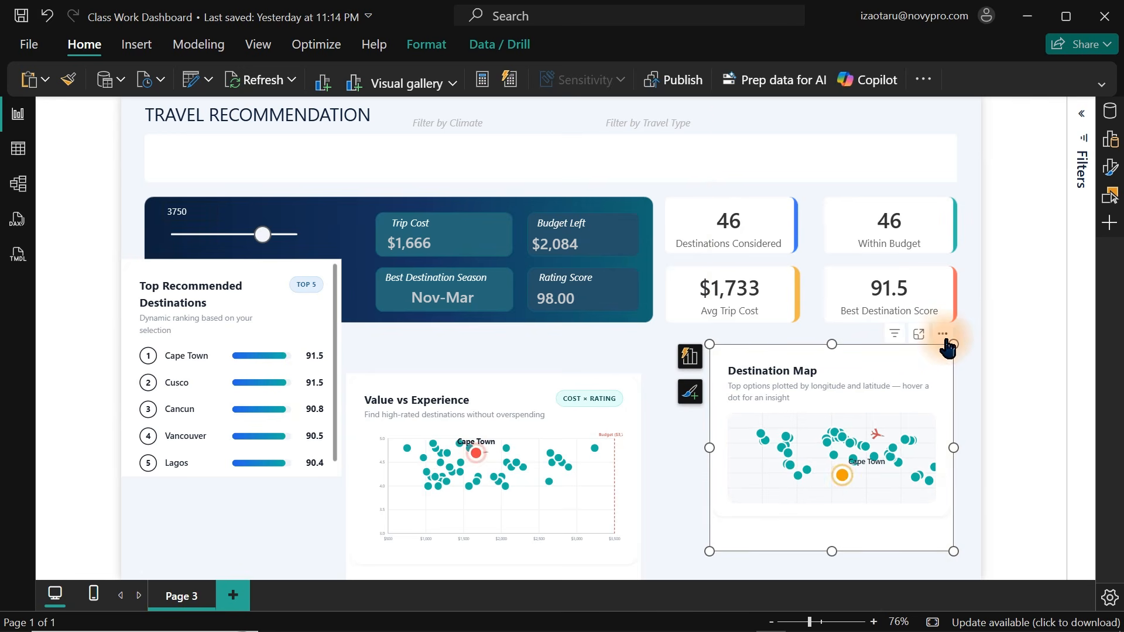
{"action": "left_click_drag", "start_coordinate": [952, 550], "coordinate": [958, 568]}
{"action": "mouse_move", "coordinate": [856, 462]}
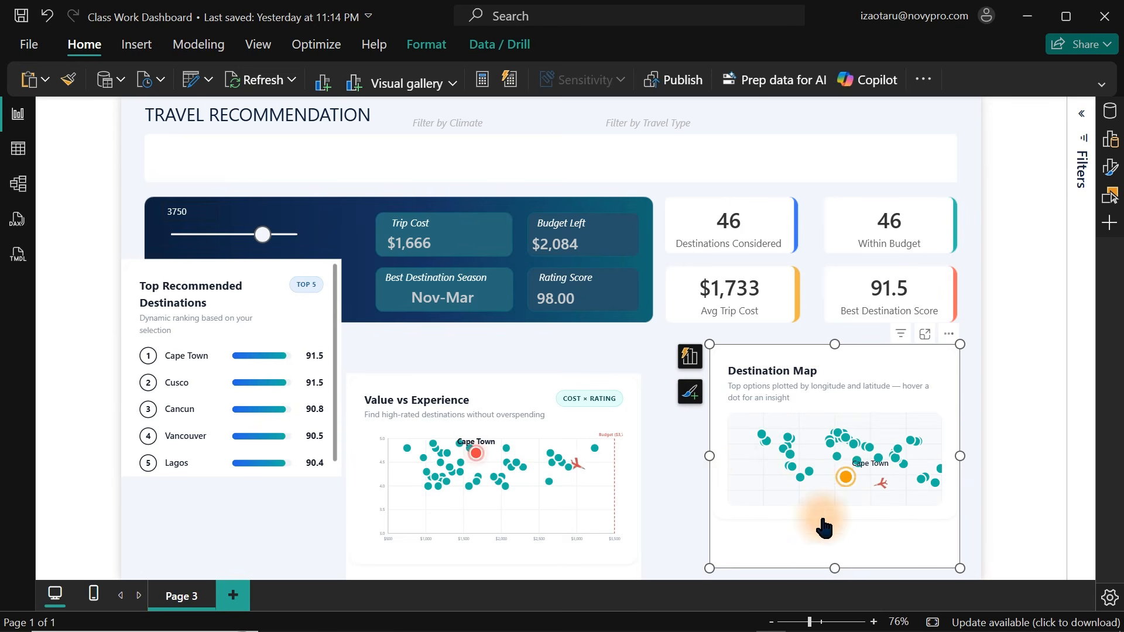
Move the Value vs Experience scatter plot up beside the map and lengthen it to match.
{"action": "left_click", "coordinate": [576, 381]}
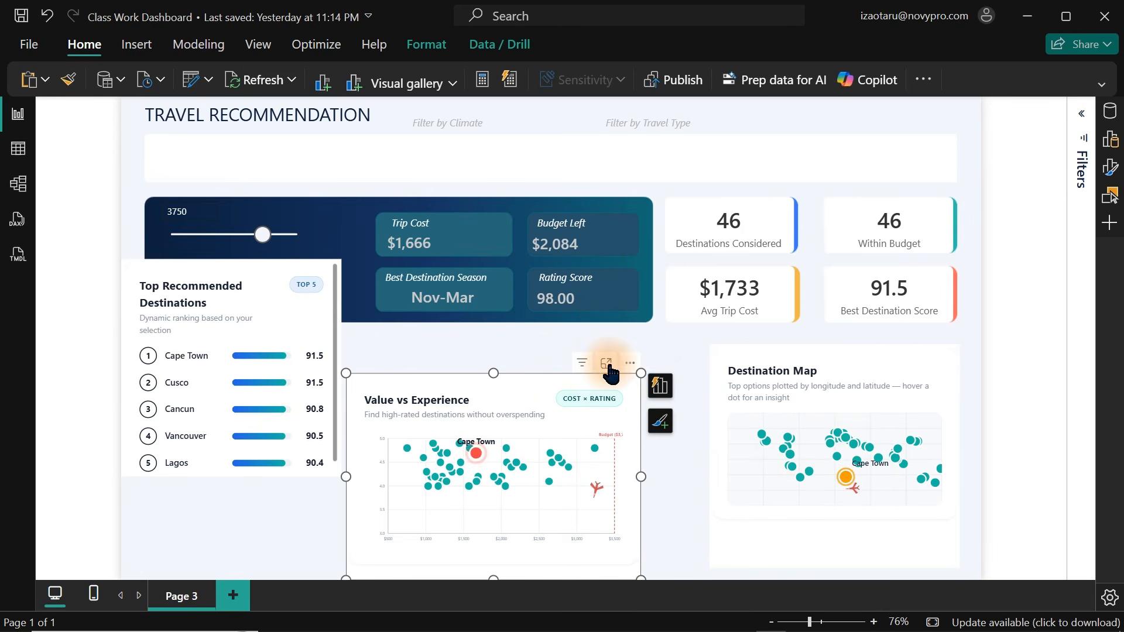
{"action": "left_click_drag", "start_coordinate": [627, 372], "coordinate": [682, 346]}
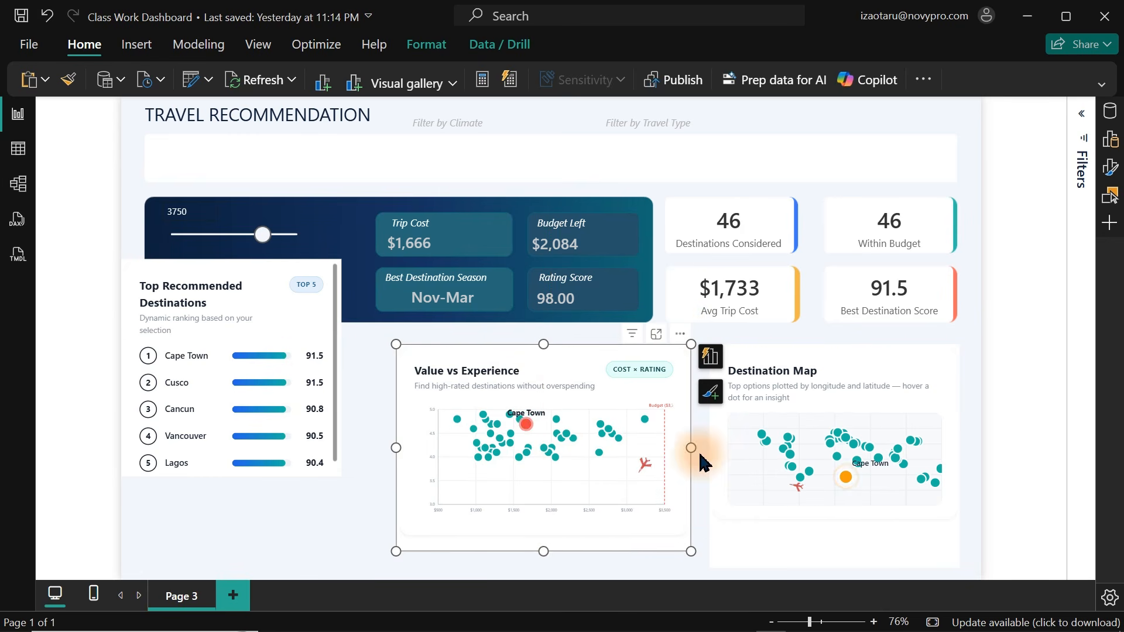
{"action": "left_click_drag", "start_coordinate": [540, 551], "coordinate": [539, 570]}
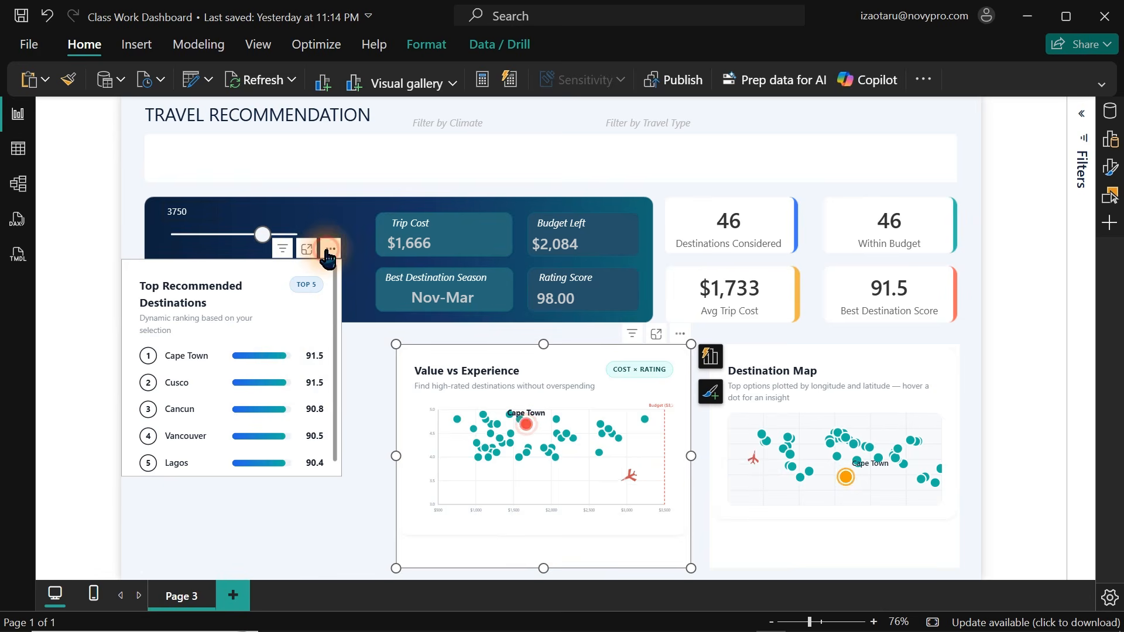
Move the Top Recommended Destinations card below the hero panel and resize it to align with the charts.
{"action": "left_click_drag", "start_coordinate": [328, 257], "coordinate": [350, 343]}
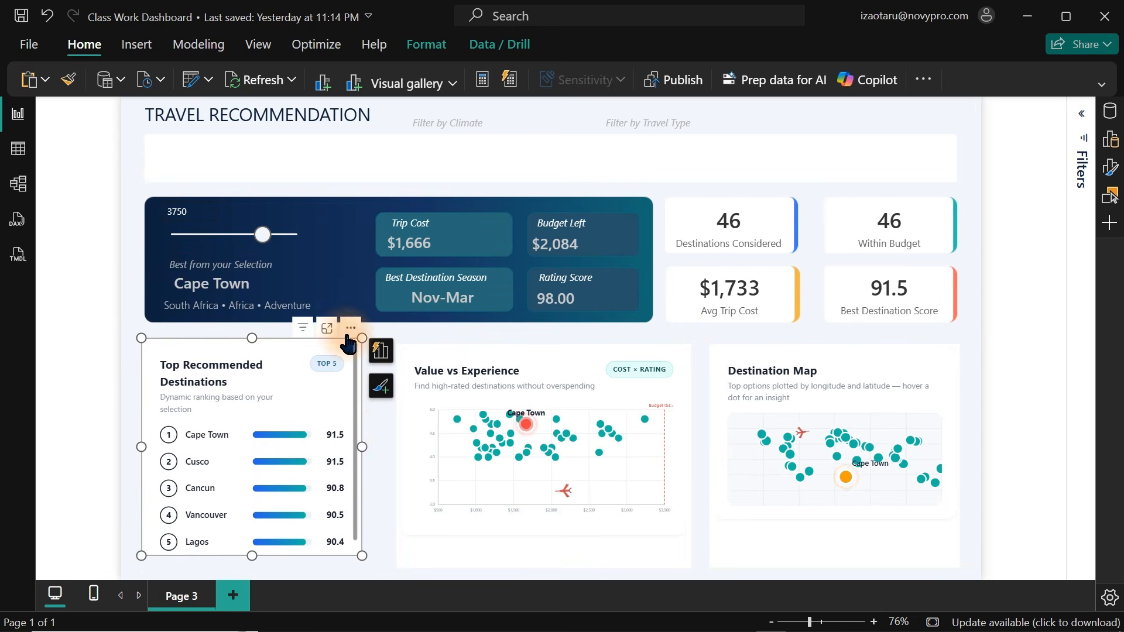
{"action": "left_click_drag", "start_coordinate": [359, 447], "coordinate": [382, 450]}
{"action": "left_click_drag", "start_coordinate": [261, 554], "coordinate": [263, 569]}
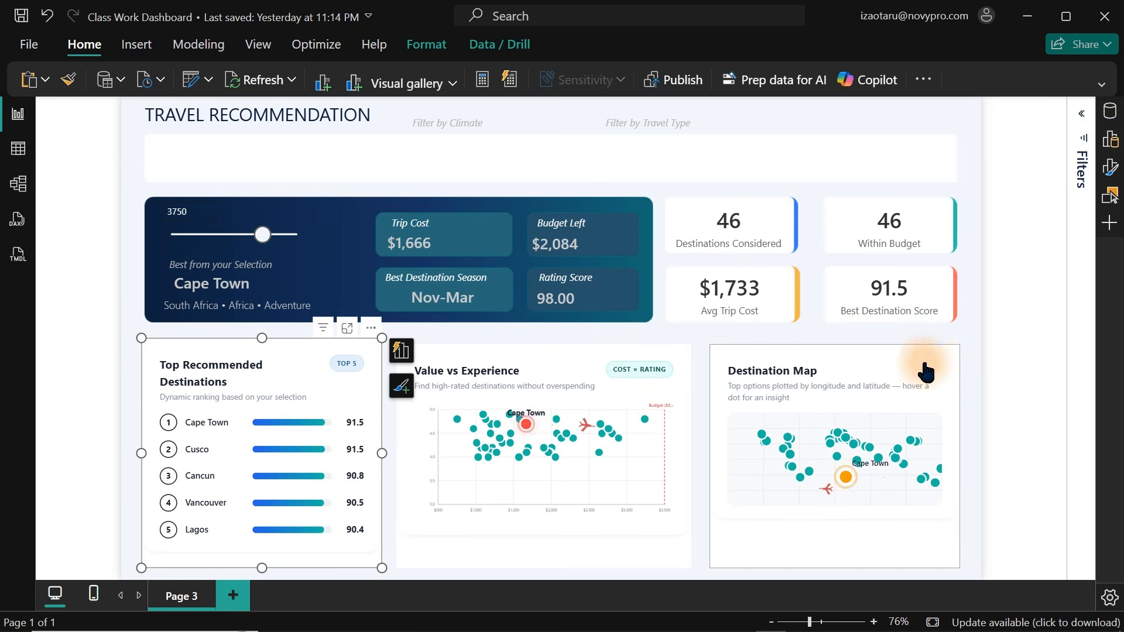
Nudge the Top Recommended Destinations card down slightly to line up with the other charts.
{"action": "left_click", "coordinate": [973, 368]}
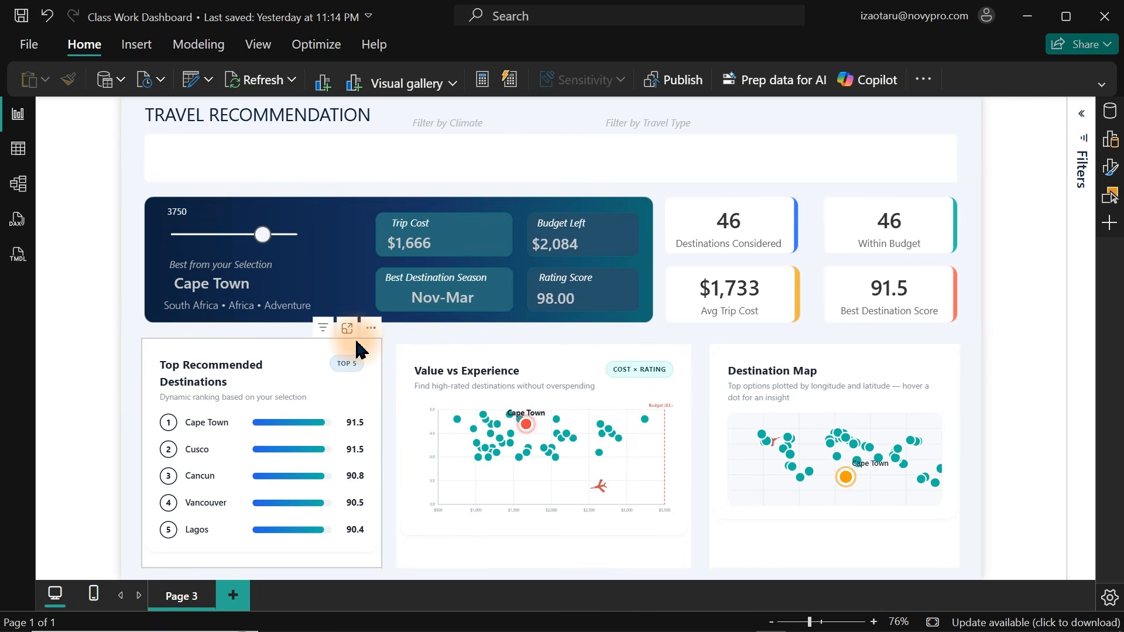
{"action": "left_click", "coordinate": [258, 339]}
{"action": "left_click_drag", "start_coordinate": [258, 339], "coordinate": [262, 350]}
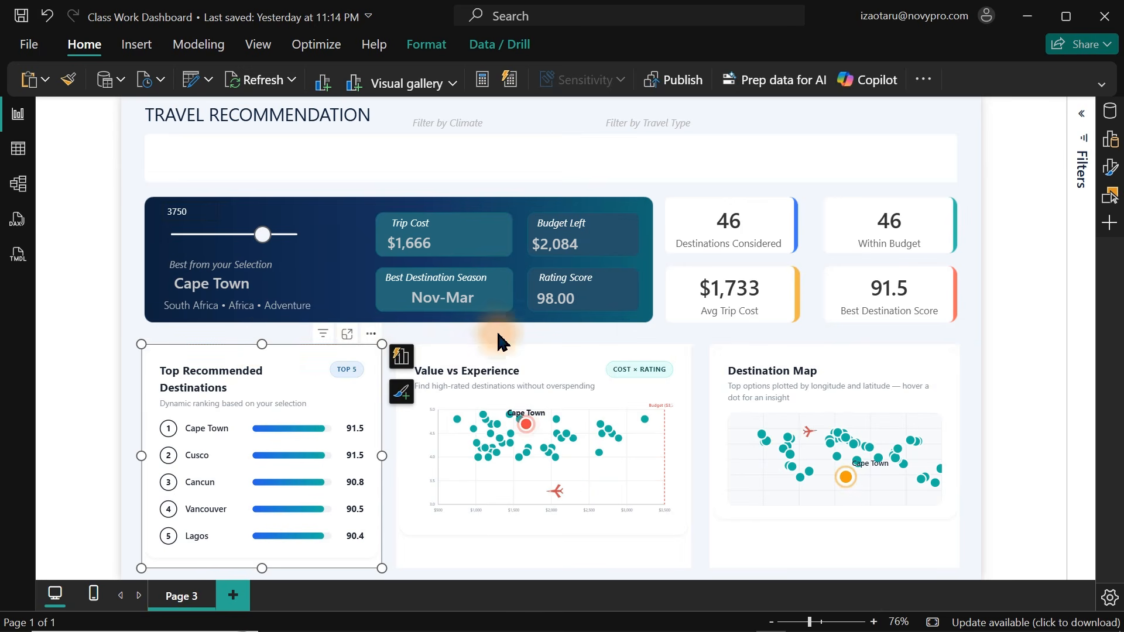
{"action": "left_click", "coordinate": [537, 162]}
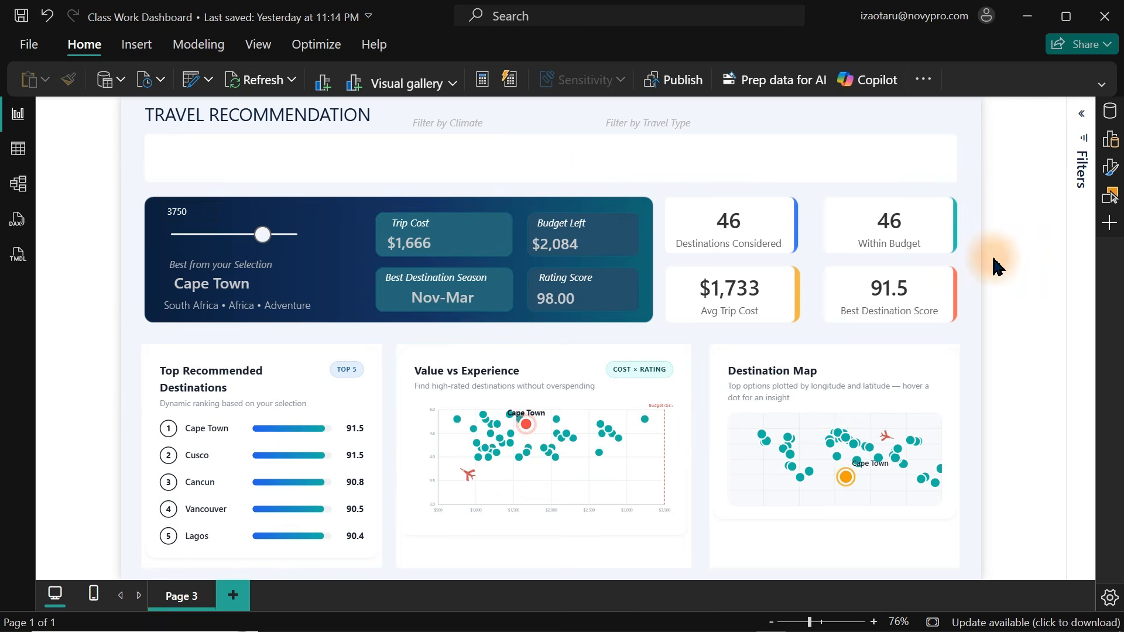
Open the format settings for the visuals and switch off the Value vs Experience scatter plot's background.
{"action": "left_click", "coordinate": [935, 359]}
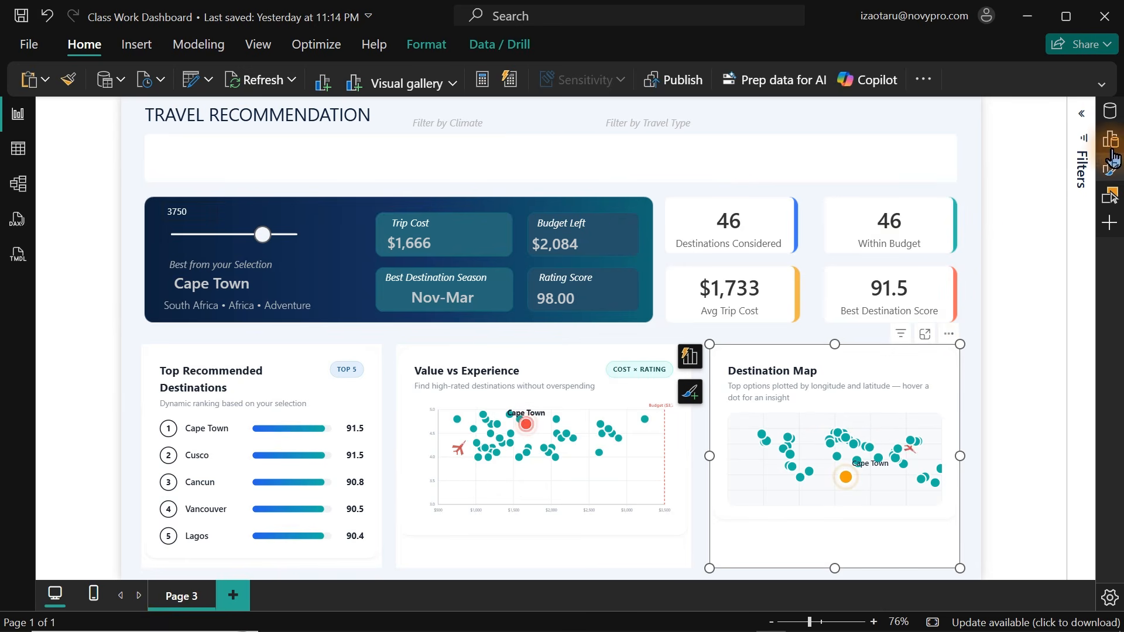
{"action": "left_click", "coordinate": [1110, 166]}
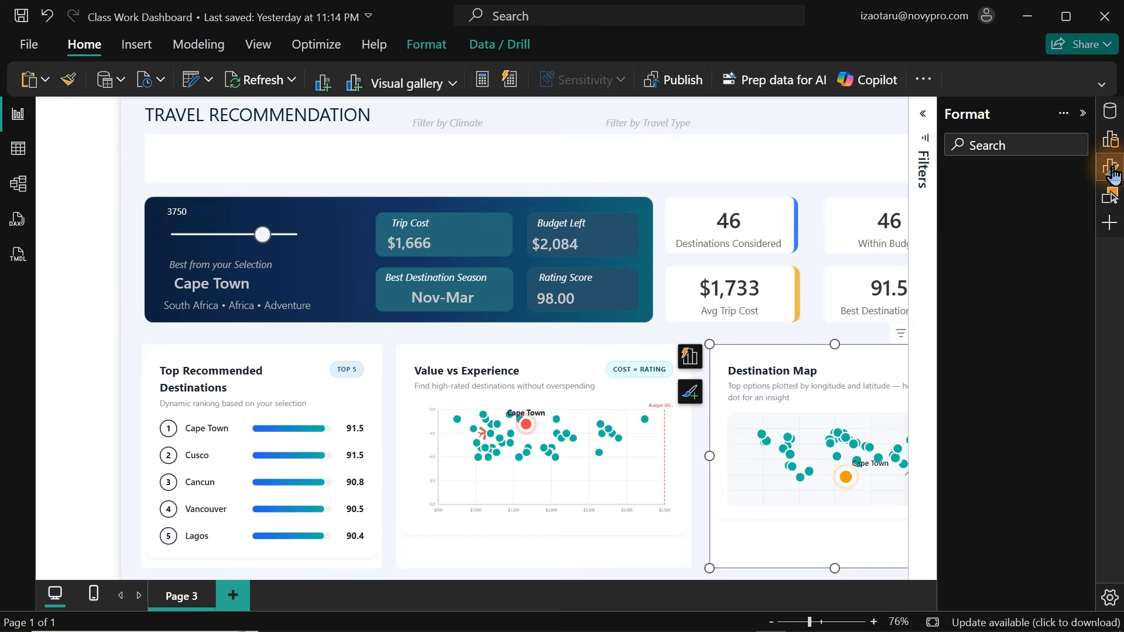
{"action": "left_click", "coordinate": [1005, 225]}
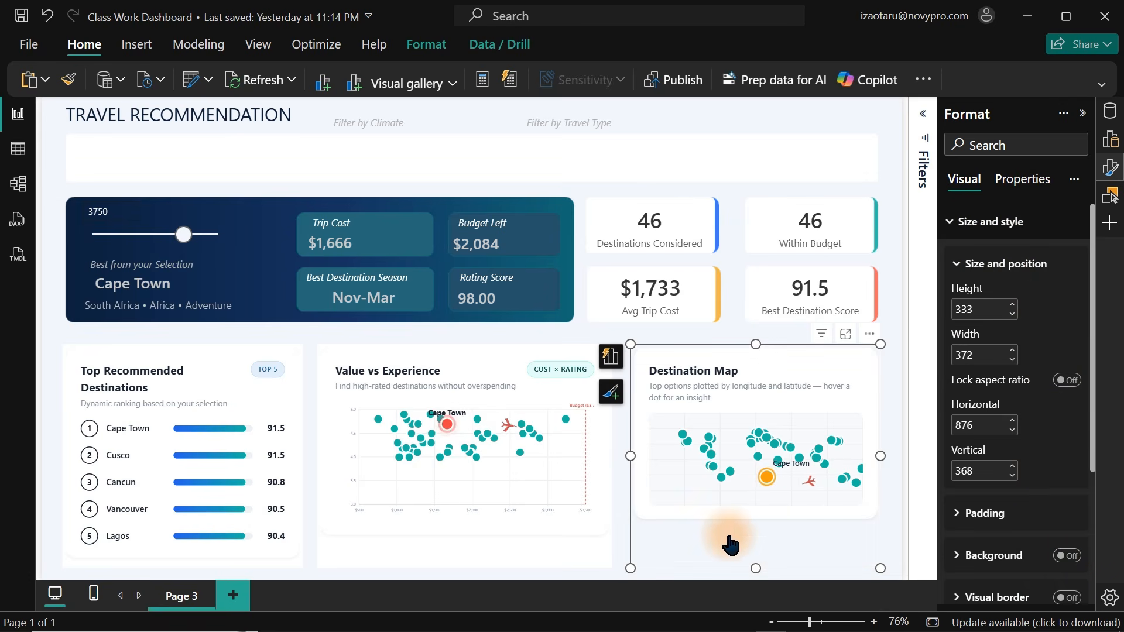
{"action": "left_click", "coordinate": [611, 535]}
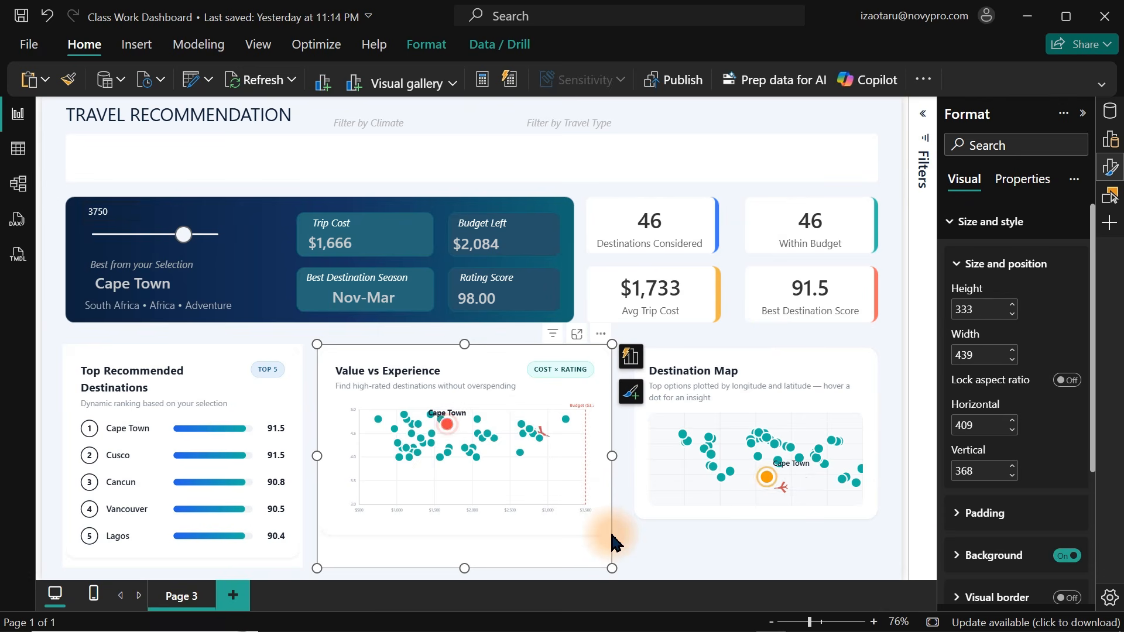
{"action": "left_click", "coordinate": [1066, 556]}
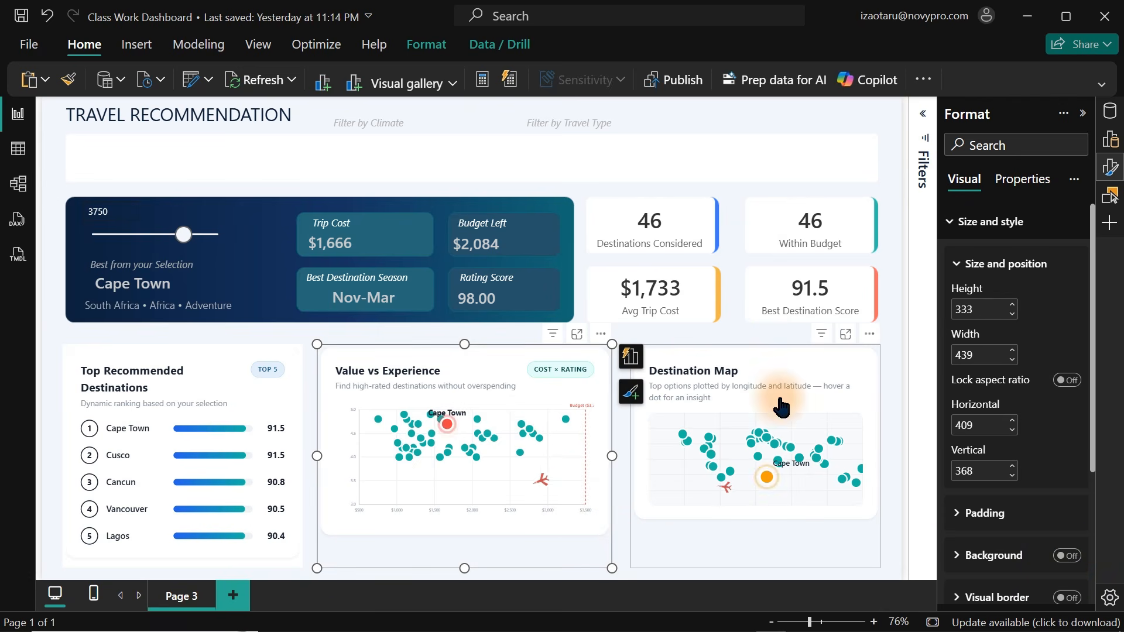
Open the Destination Map measure and set MapHeightUnits to 360.
{"action": "left_click", "coordinate": [869, 527]}
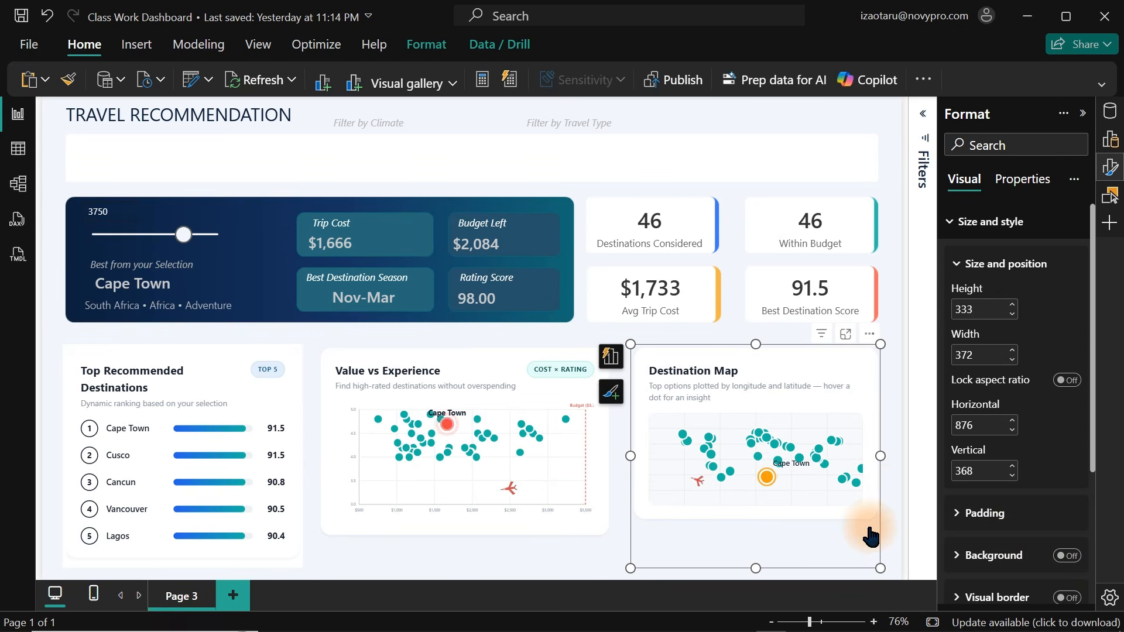
{"action": "left_click", "coordinate": [1109, 111]}
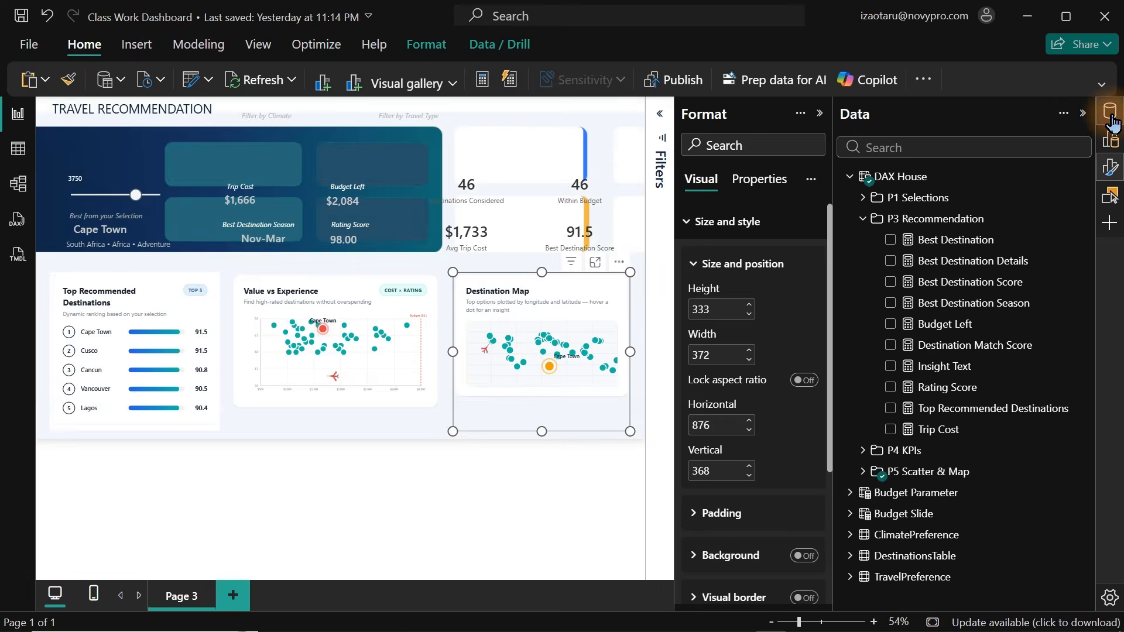
{"action": "left_click", "coordinate": [1110, 167]}
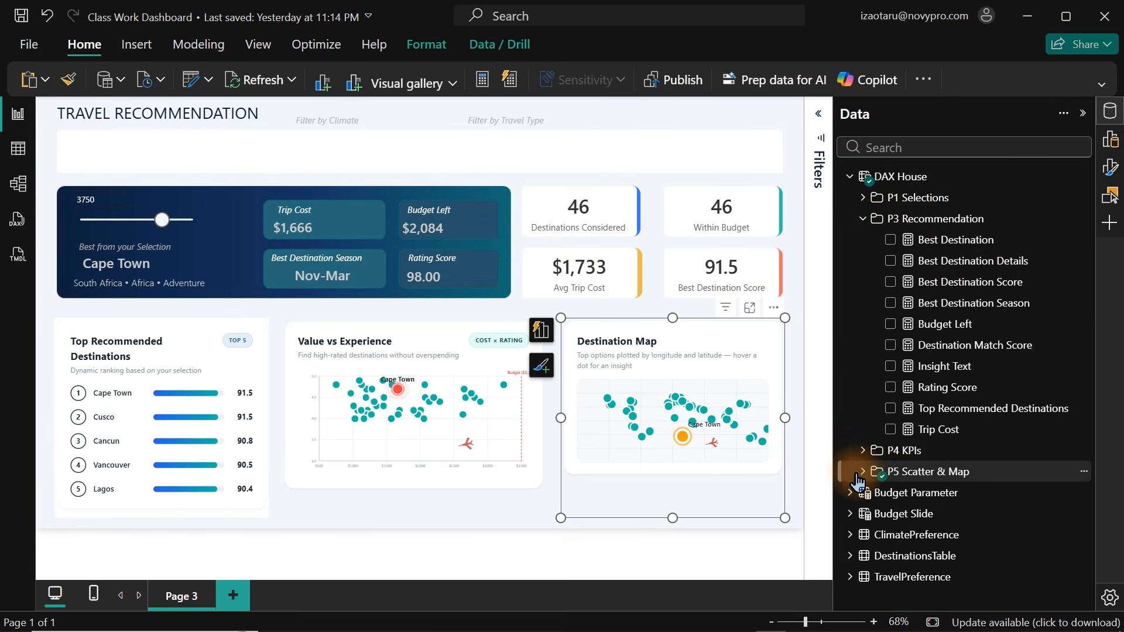
{"action": "left_click", "coordinate": [862, 472]}
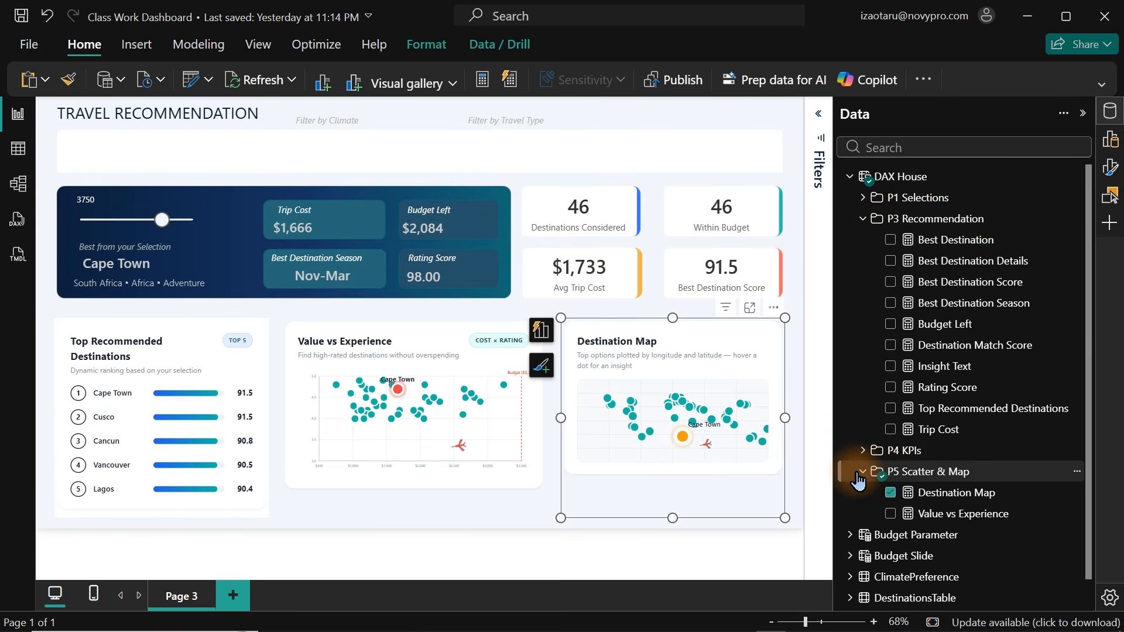
{"action": "left_click", "coordinate": [948, 505]}
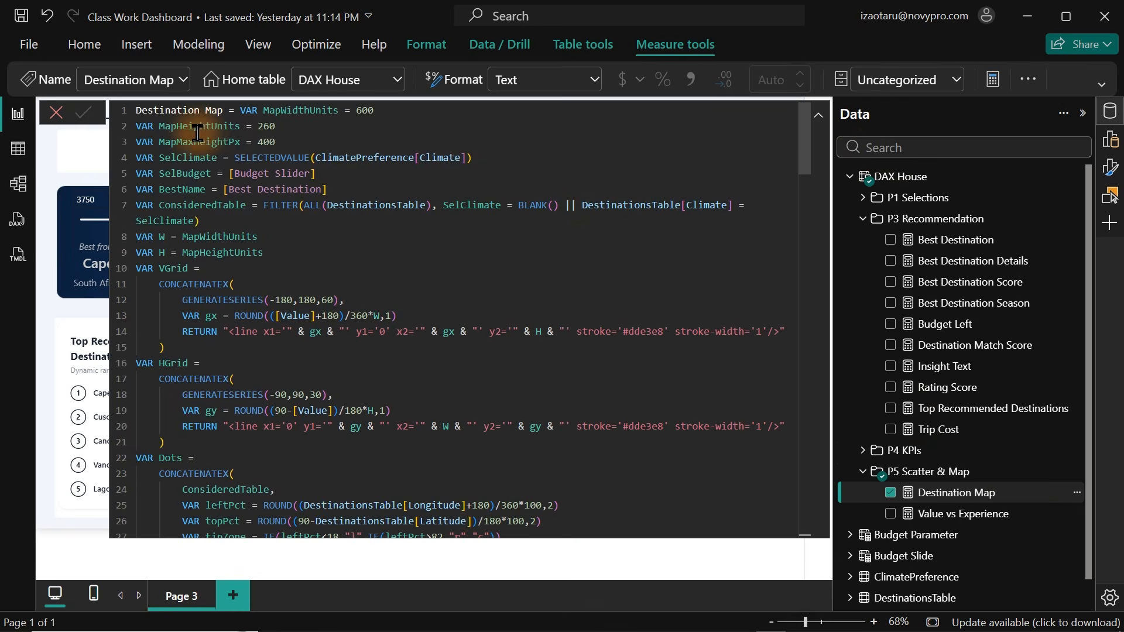
{"action": "double_click", "coordinate": [277, 127]}
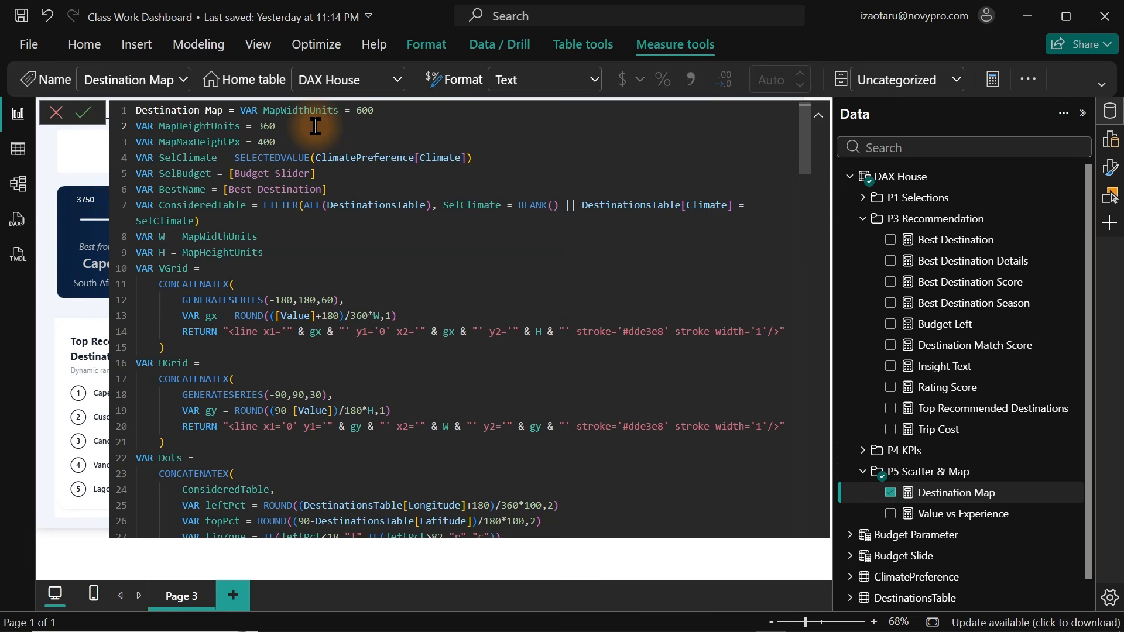
{"action": "key", "text": "Return"}
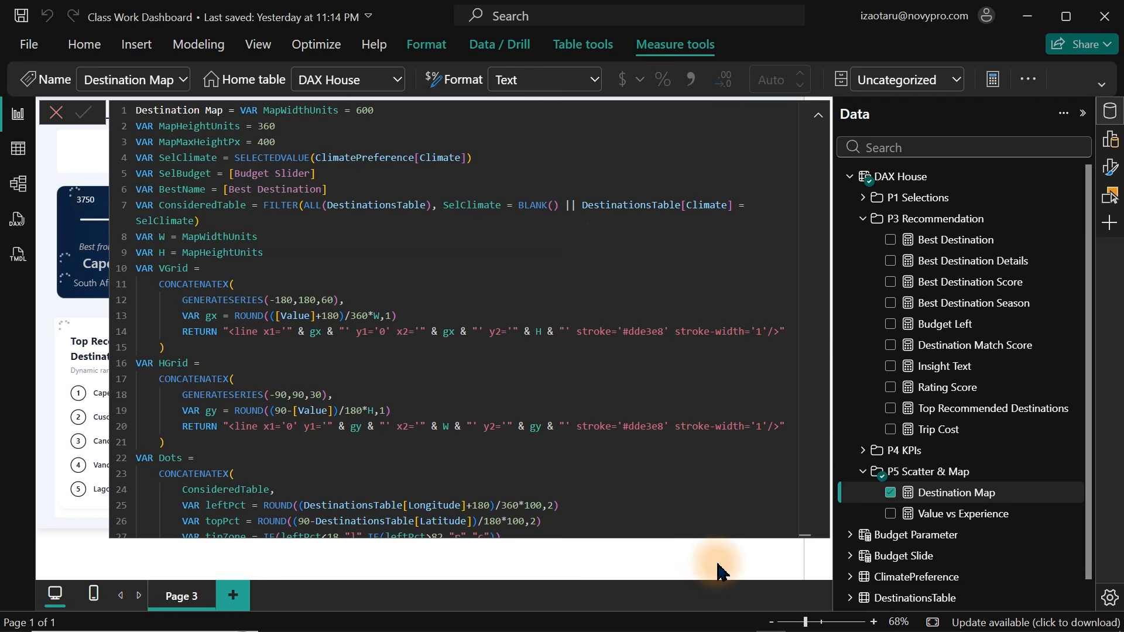
Reopen the Destination Map measure and raise MapHeightUnits to 380.
{"action": "left_click", "coordinate": [920, 226]}
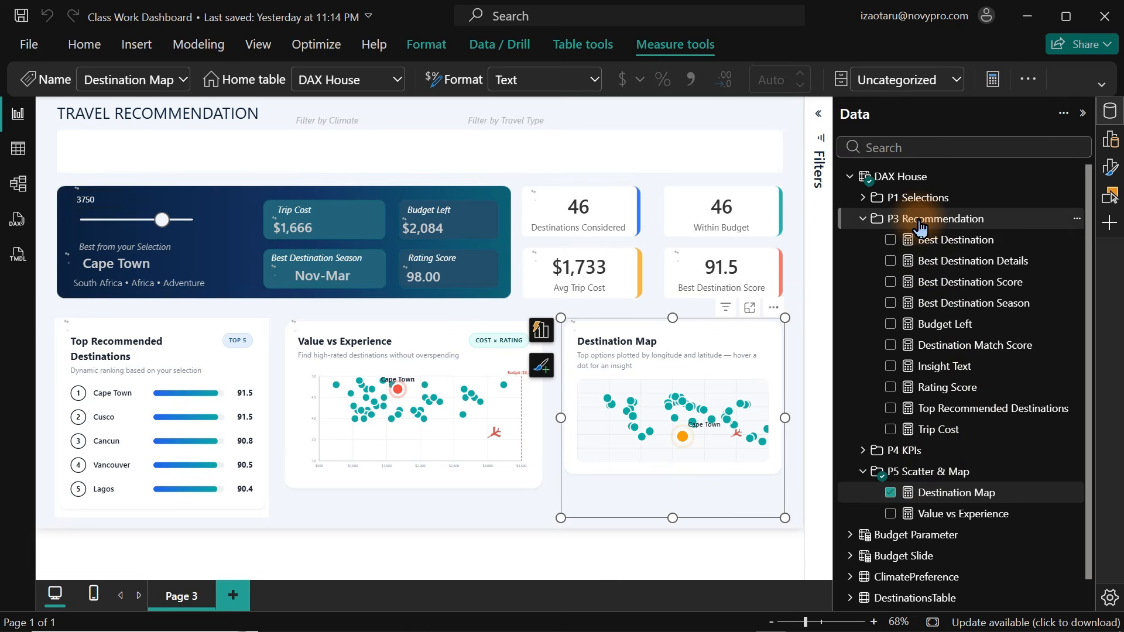
{"action": "left_click", "coordinate": [738, 472]}
{"action": "left_click", "coordinate": [651, 497]}
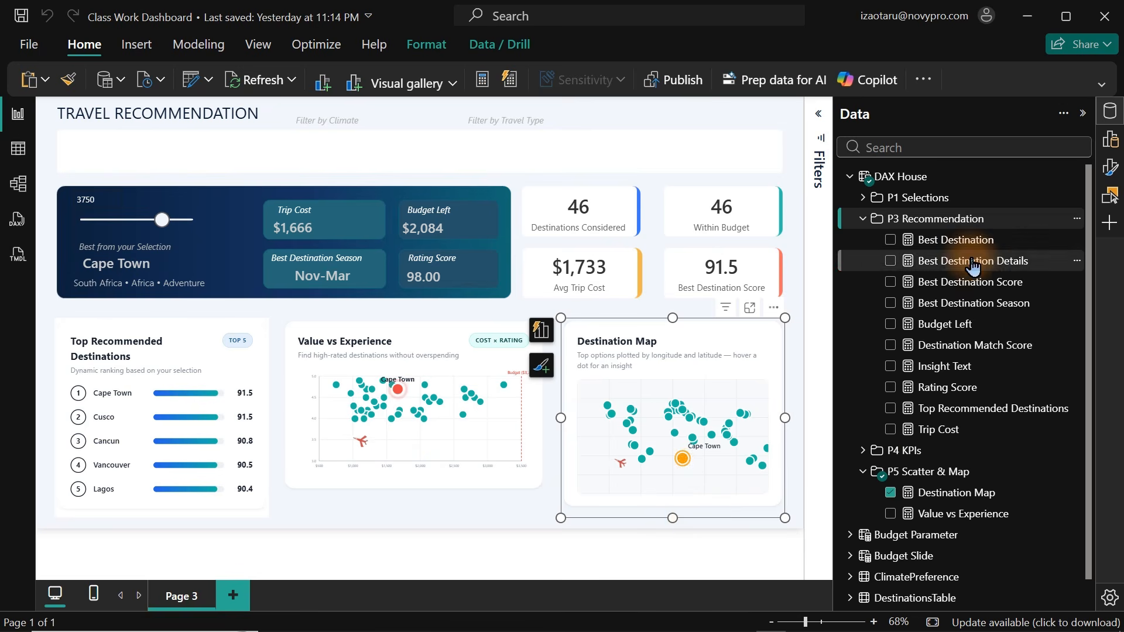
{"action": "left_click", "coordinate": [960, 492]}
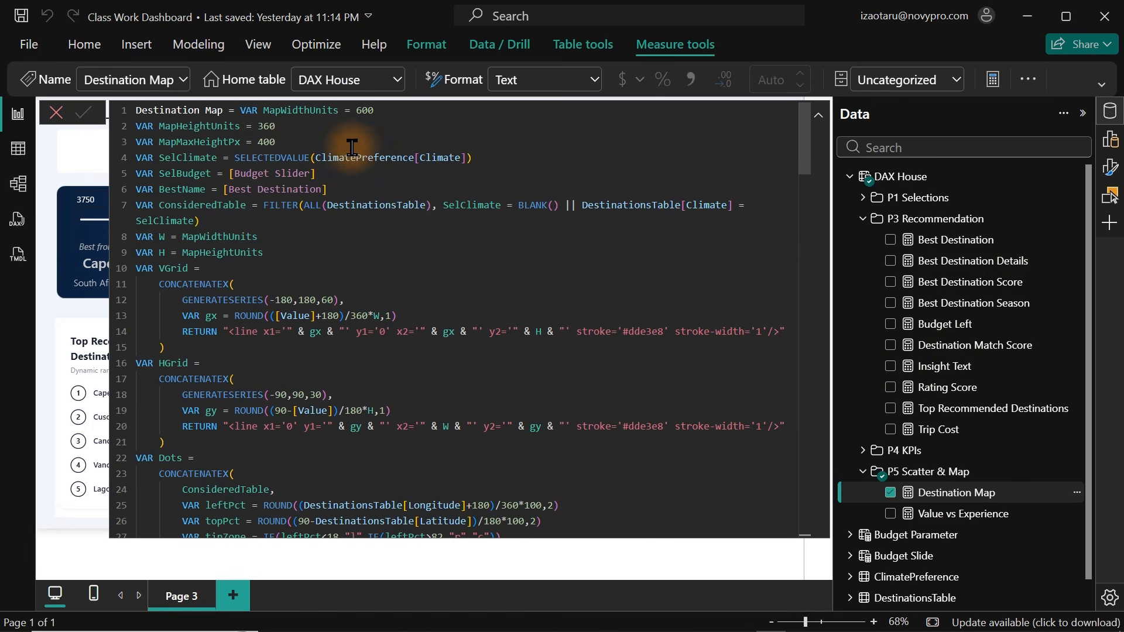
{"action": "left_click", "coordinate": [286, 127]}
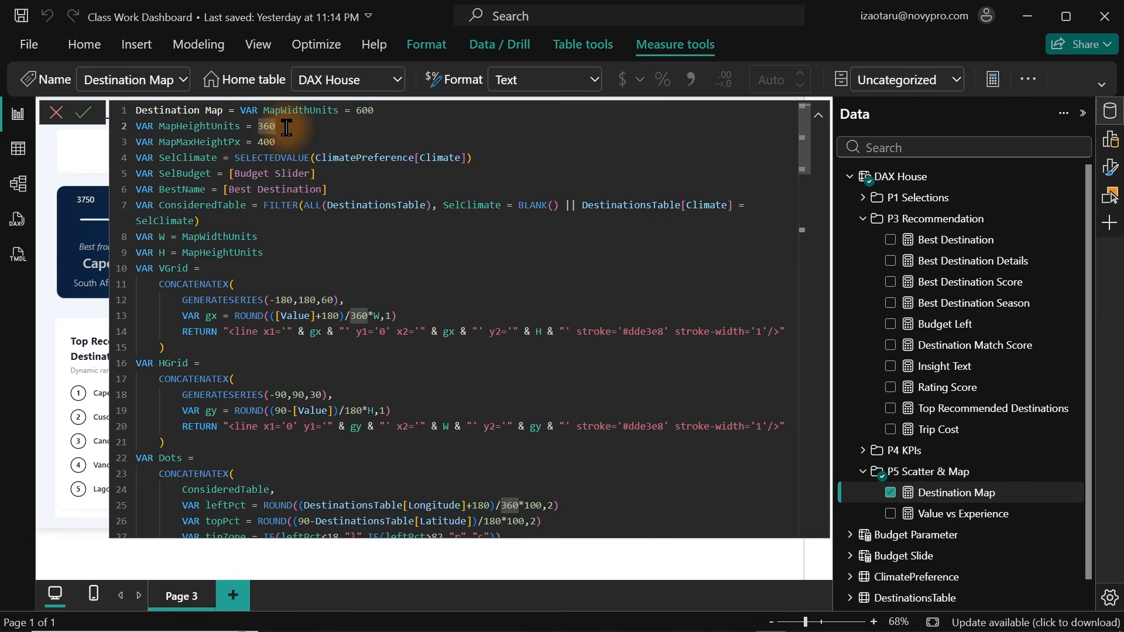
{"action": "key", "text": "BackSpace"}
{"action": "key", "text": "BackSpace"}
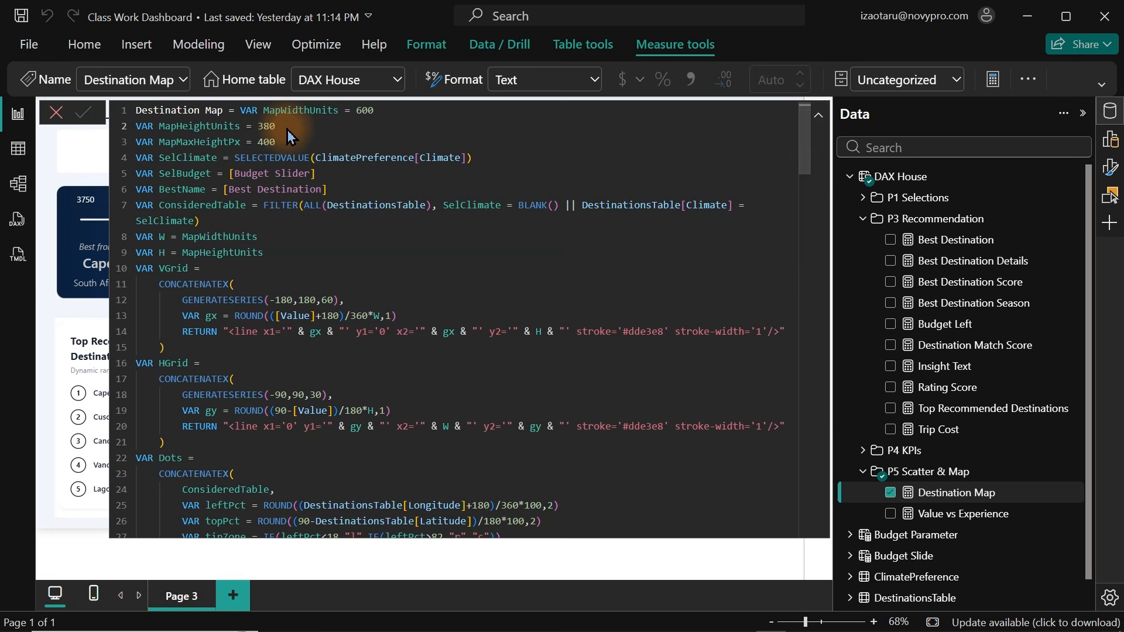
{"action": "key", "text": "Return"}
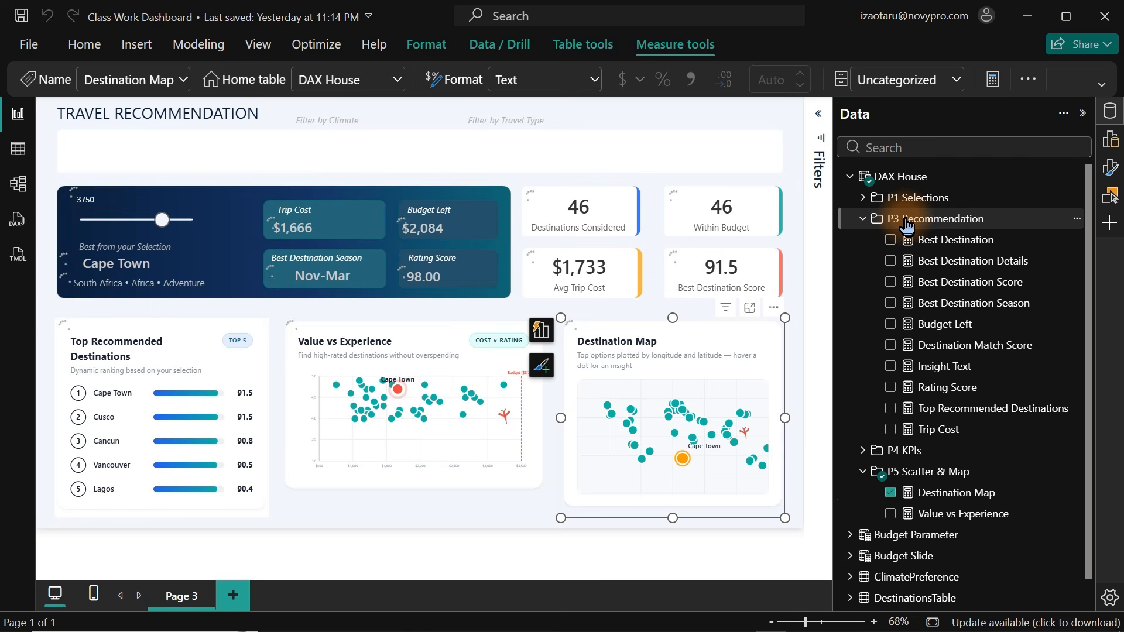
Drag the Destination Map visual's bottom edge slightly lower to match the neighbouring charts.
{"action": "left_click", "coordinate": [906, 219]}
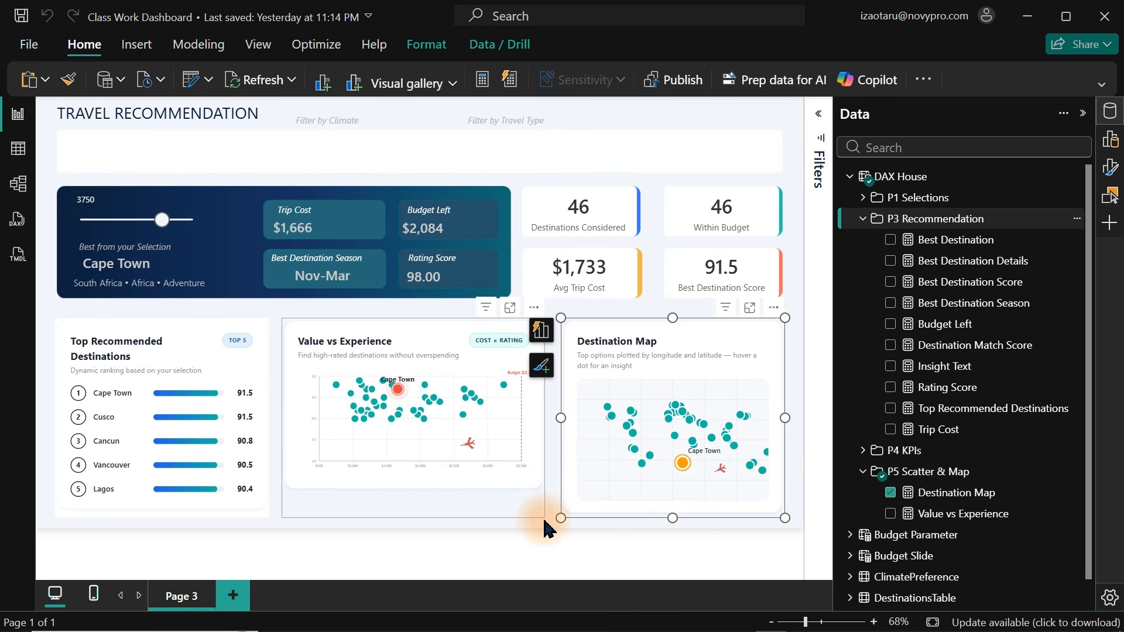
{"action": "left_click", "coordinate": [801, 401]}
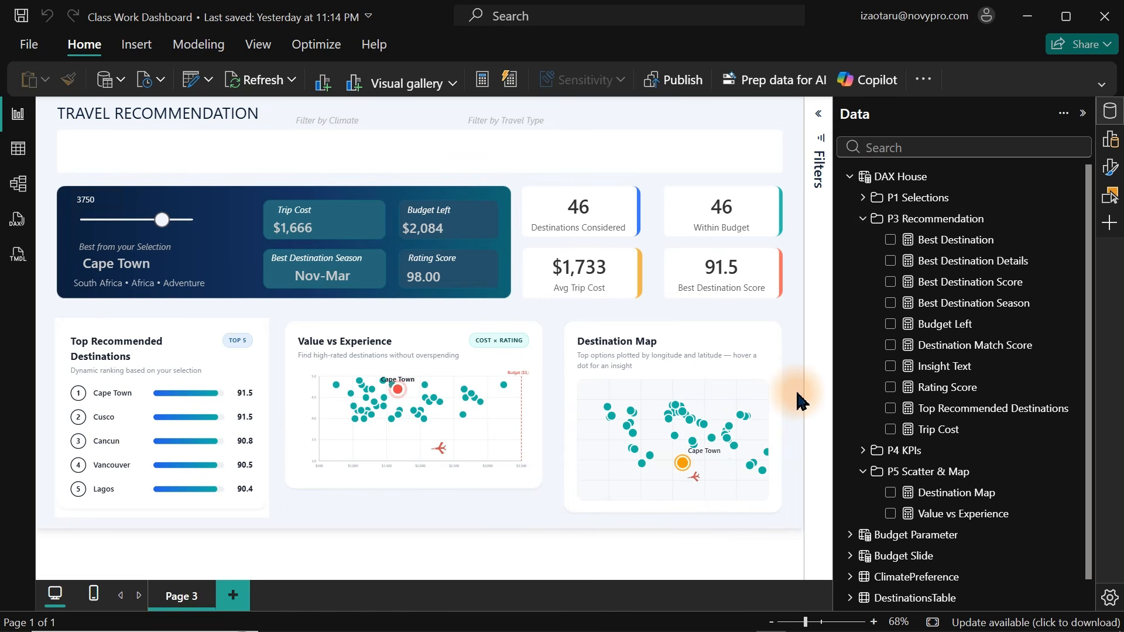
{"action": "mouse_move", "coordinate": [765, 359]}
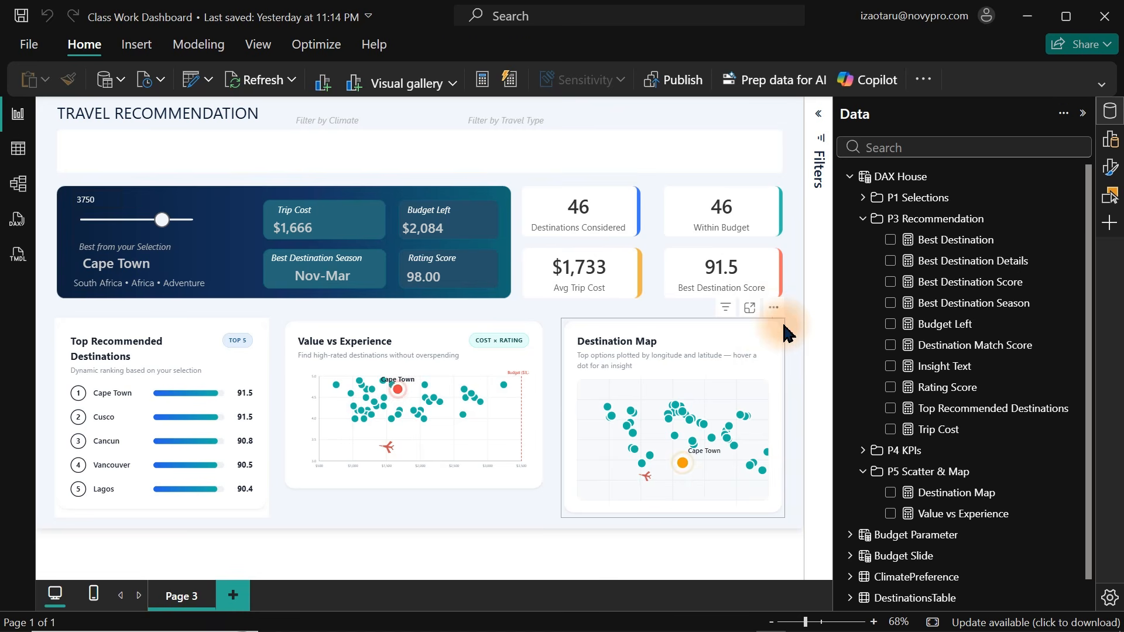
{"action": "left_click", "coordinate": [720, 489]}
{"action": "left_click_drag", "start_coordinate": [673, 518], "coordinate": [677, 544]}
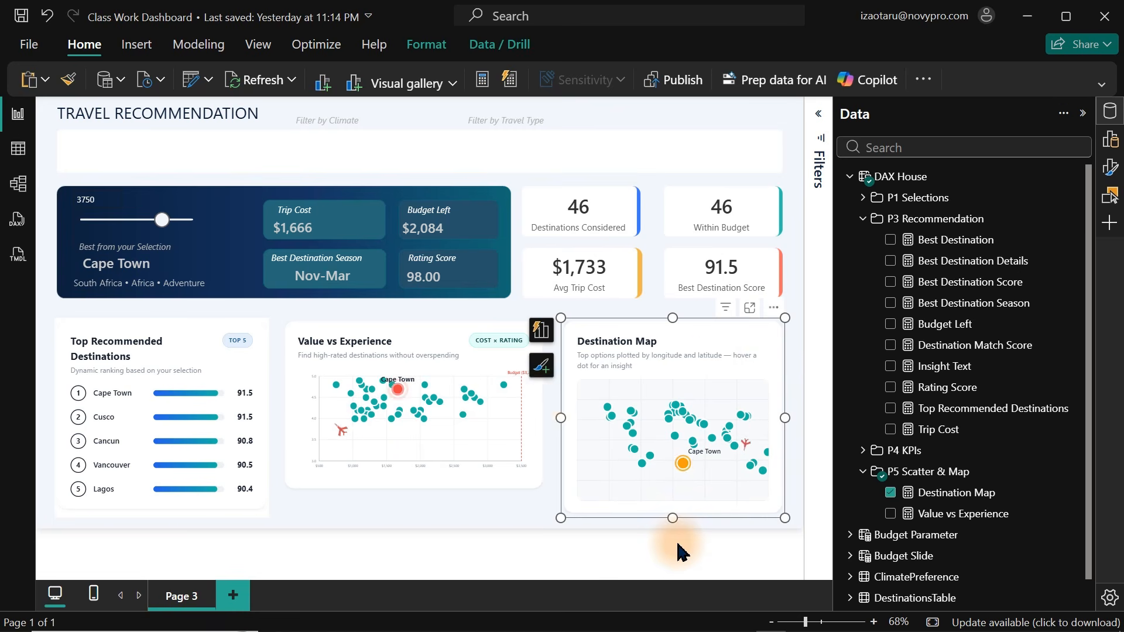
{"action": "left_click", "coordinate": [454, 330]}
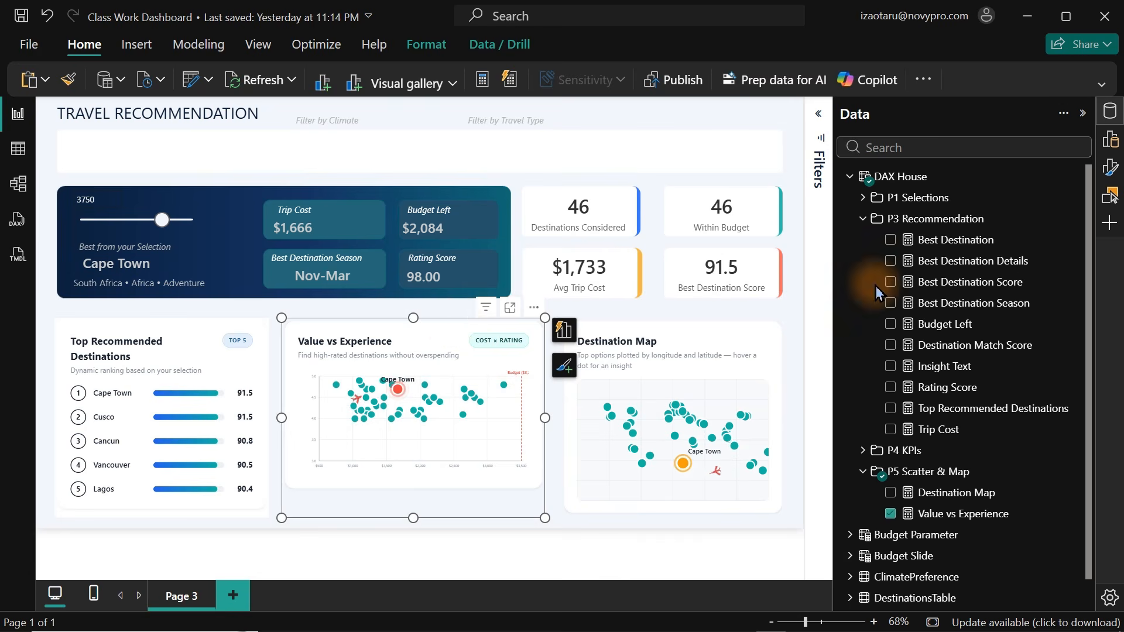
{"action": "left_click", "coordinate": [653, 120]}
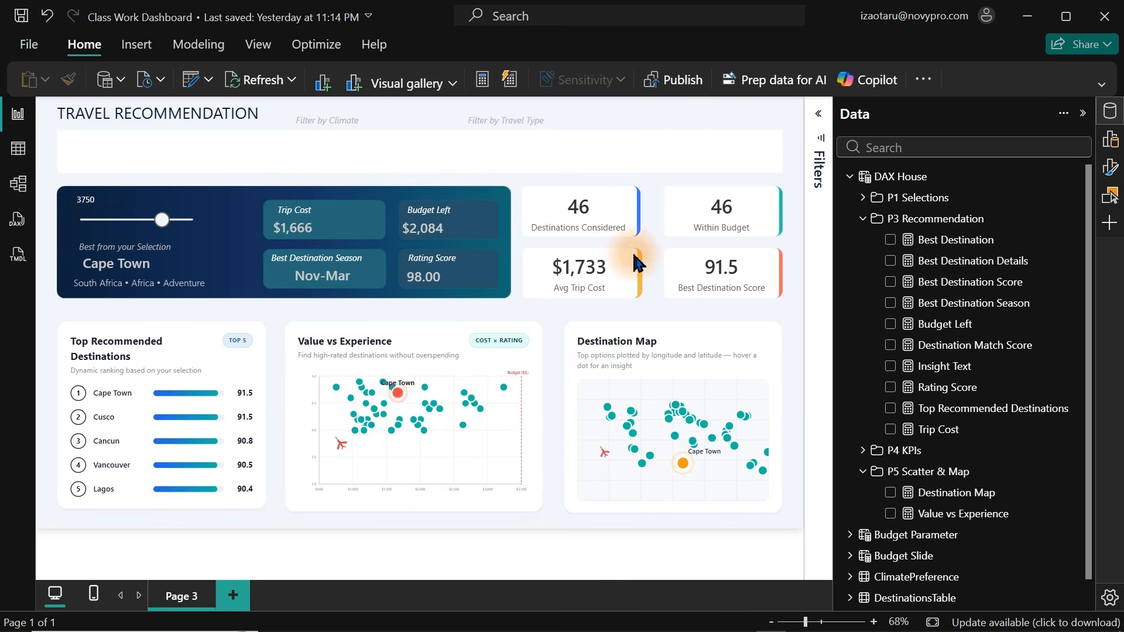
Open the Destination Map visual in focus mode.
{"action": "mouse_move", "coordinate": [751, 307]}
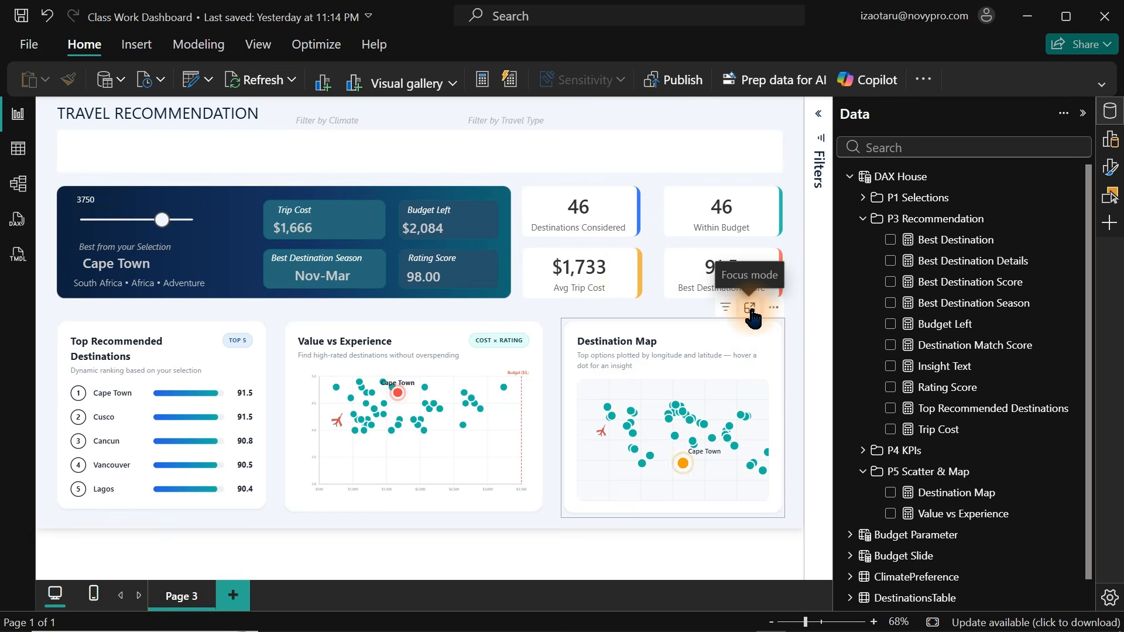
{"action": "left_click", "coordinate": [750, 308]}
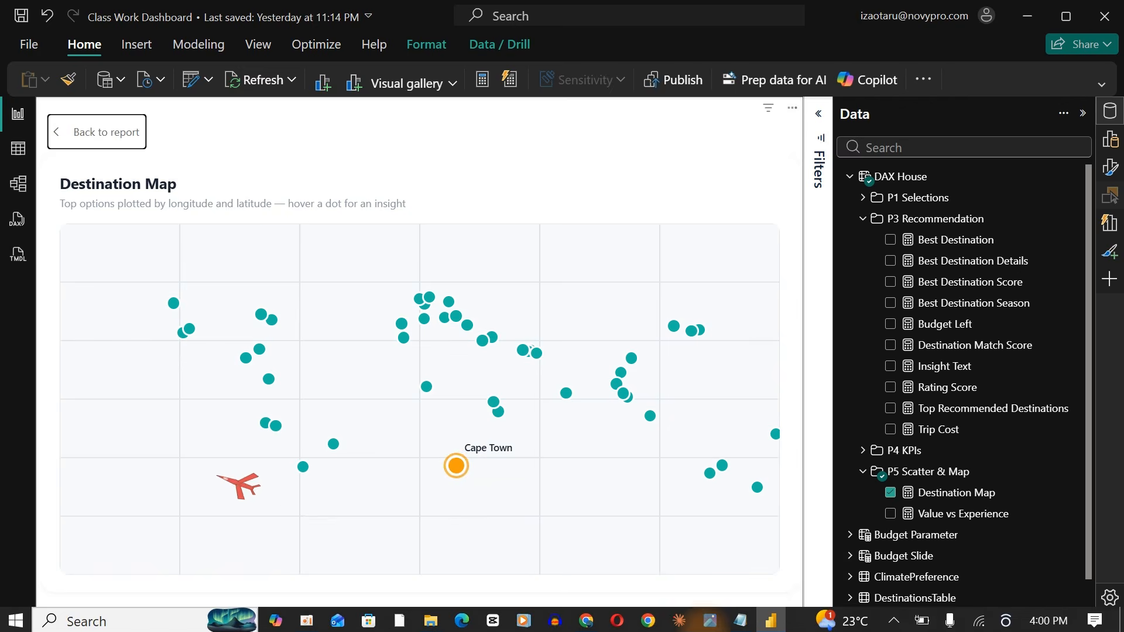
{"action": "left_click", "coordinate": [680, 622]}
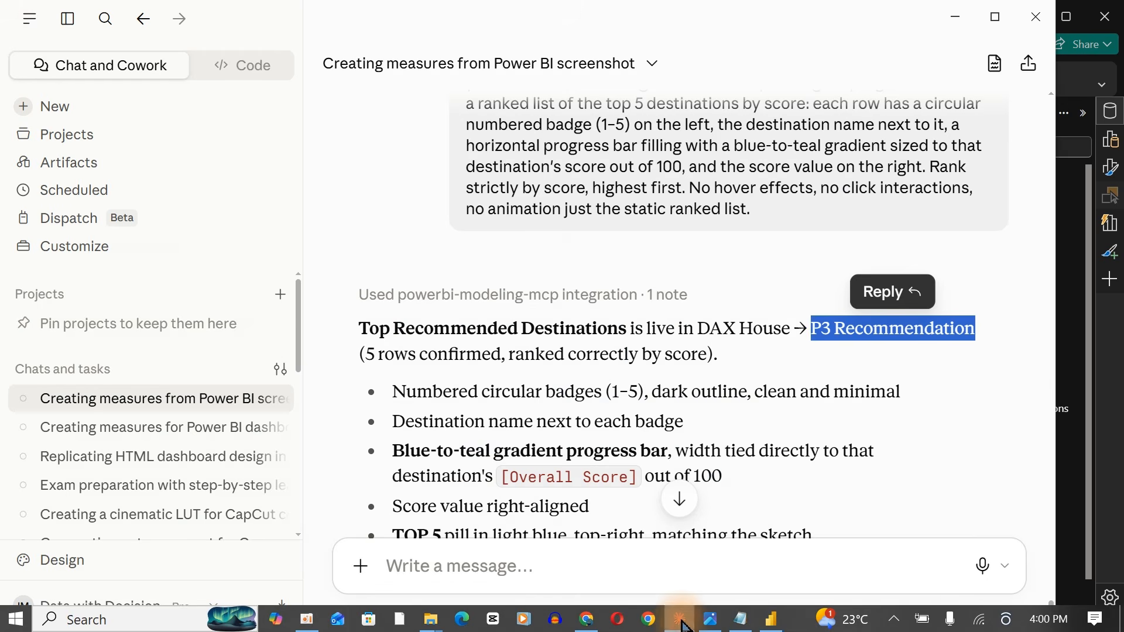
{"action": "left_click", "coordinate": [446, 569]}
{"action": "key", "text": "ctrl+d"}
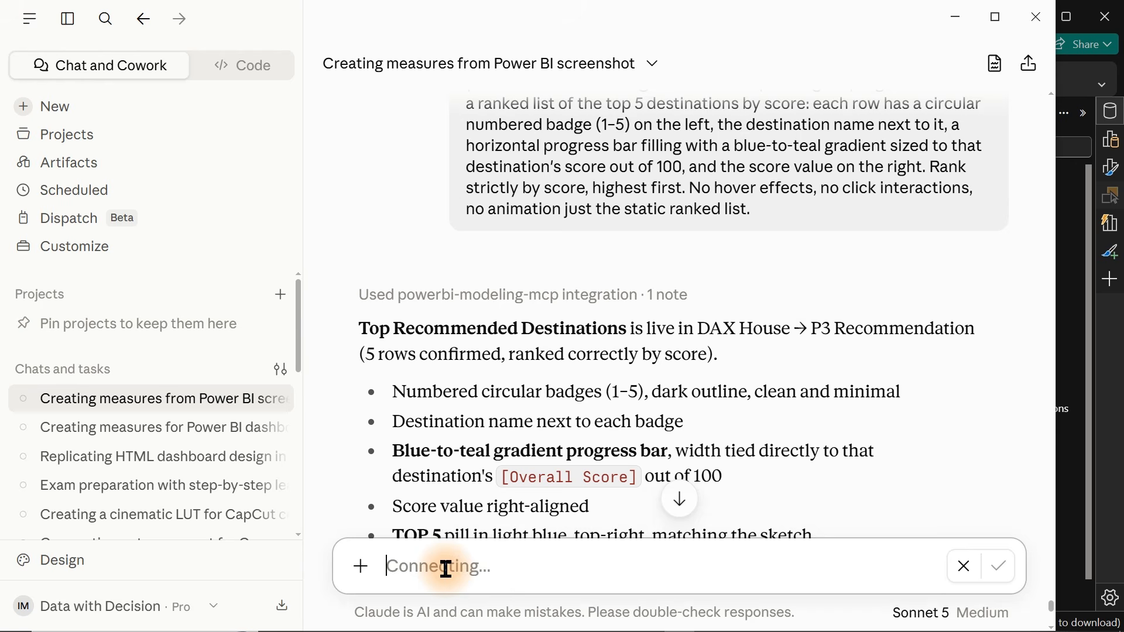
{"action": "left_click", "coordinate": [960, 569]}
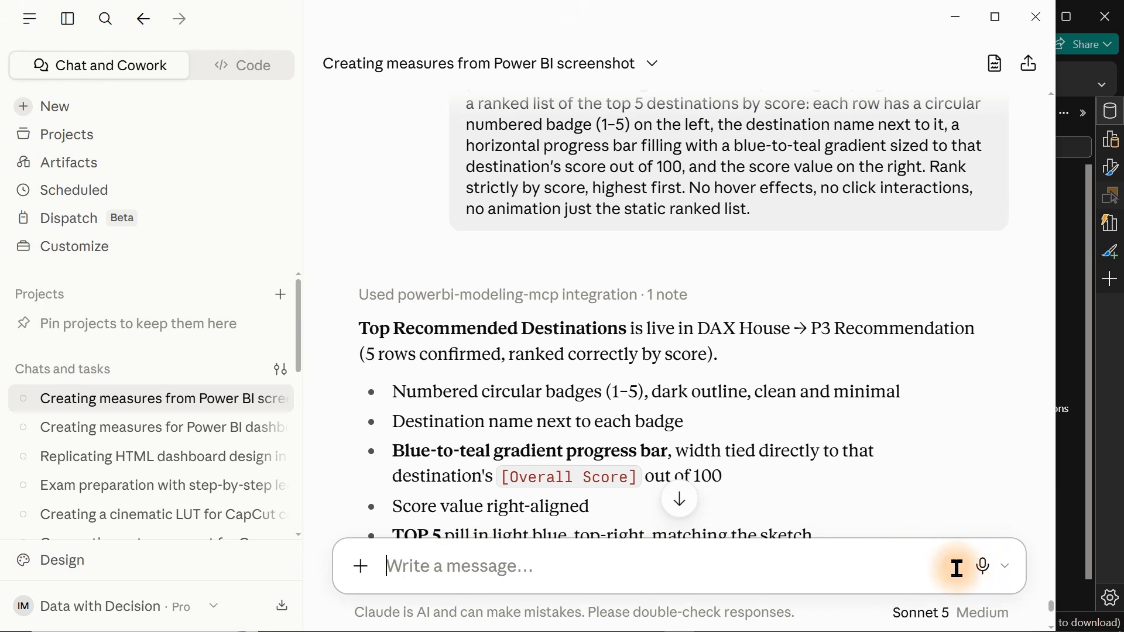
{"action": "left_click", "coordinate": [1093, 372]}
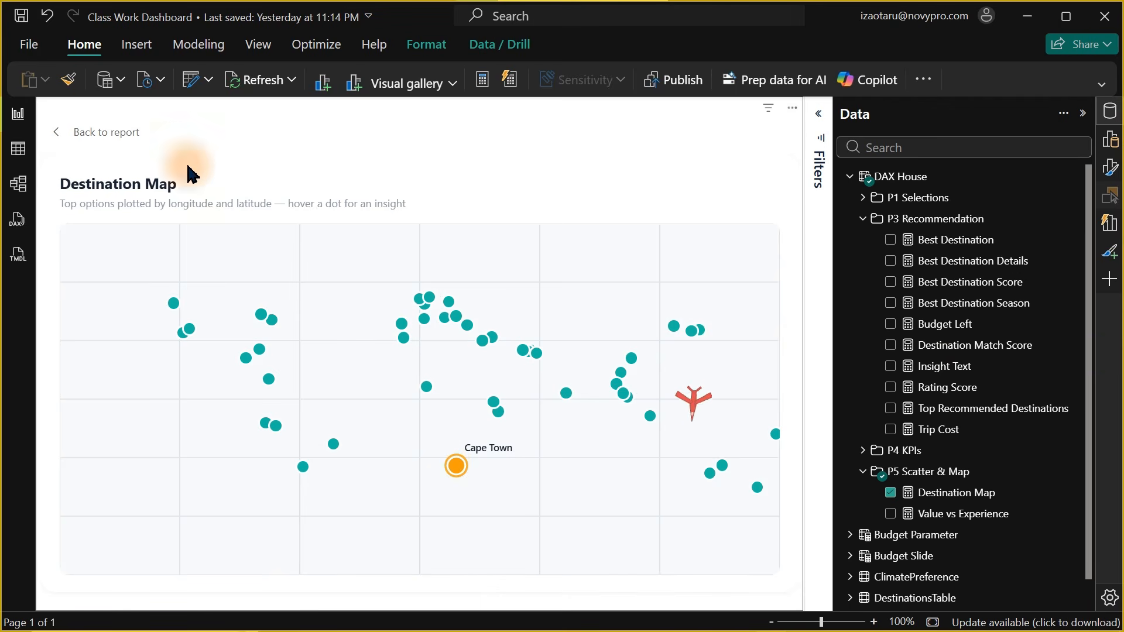
Capture a screenshot of the Destination Map and send it to Claude, asking for a world-map outline and slightly larger bubbles.
{"action": "key", "text": "super+shift+s"}
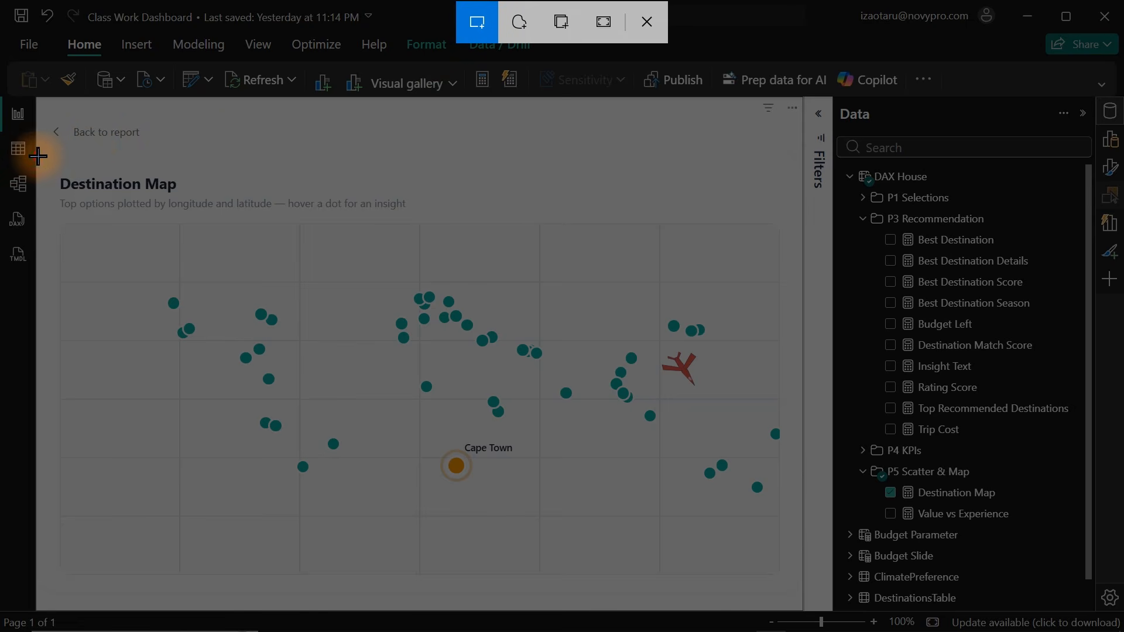
{"action": "left_click_drag", "start_coordinate": [38, 155], "coordinate": [795, 595]}
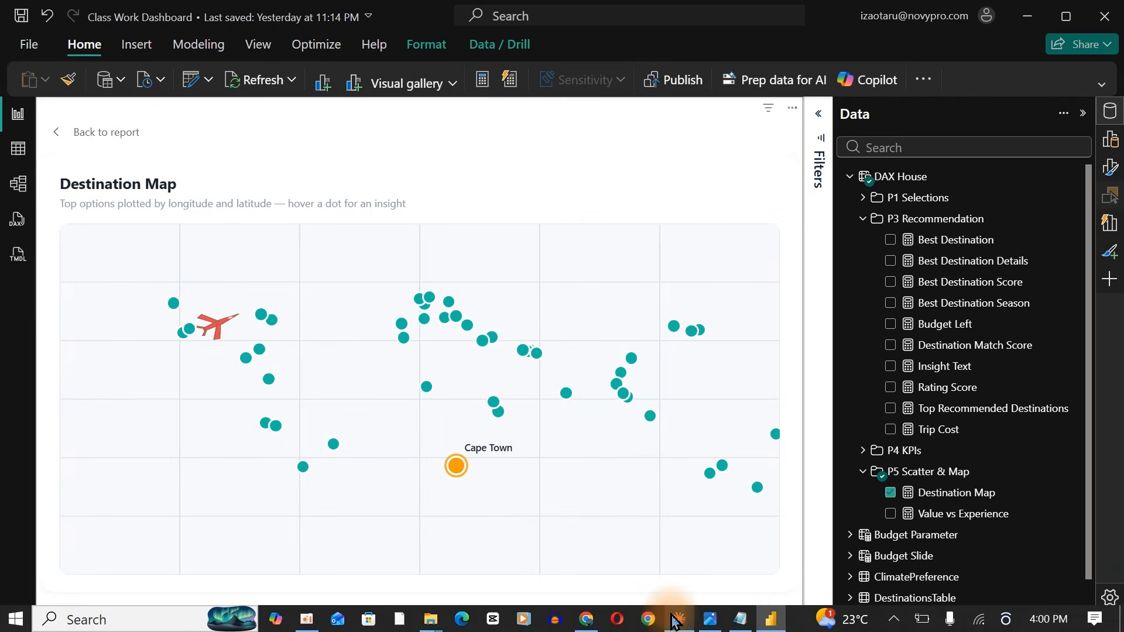
{"action": "left_click", "coordinate": [677, 620]}
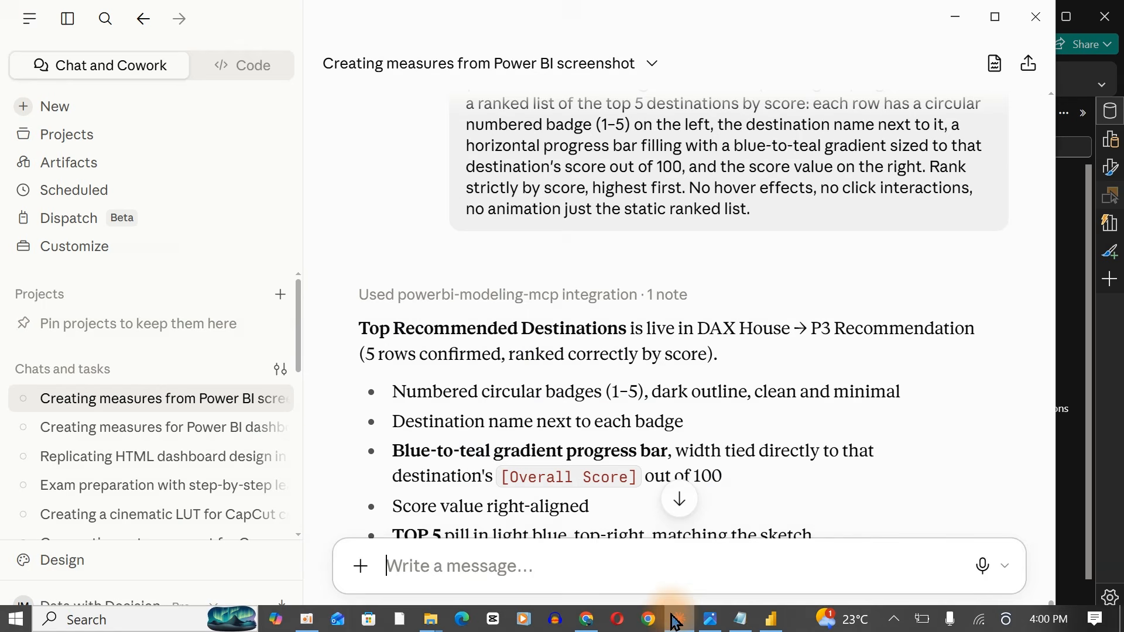
{"action": "key", "text": "ctrl+v"}
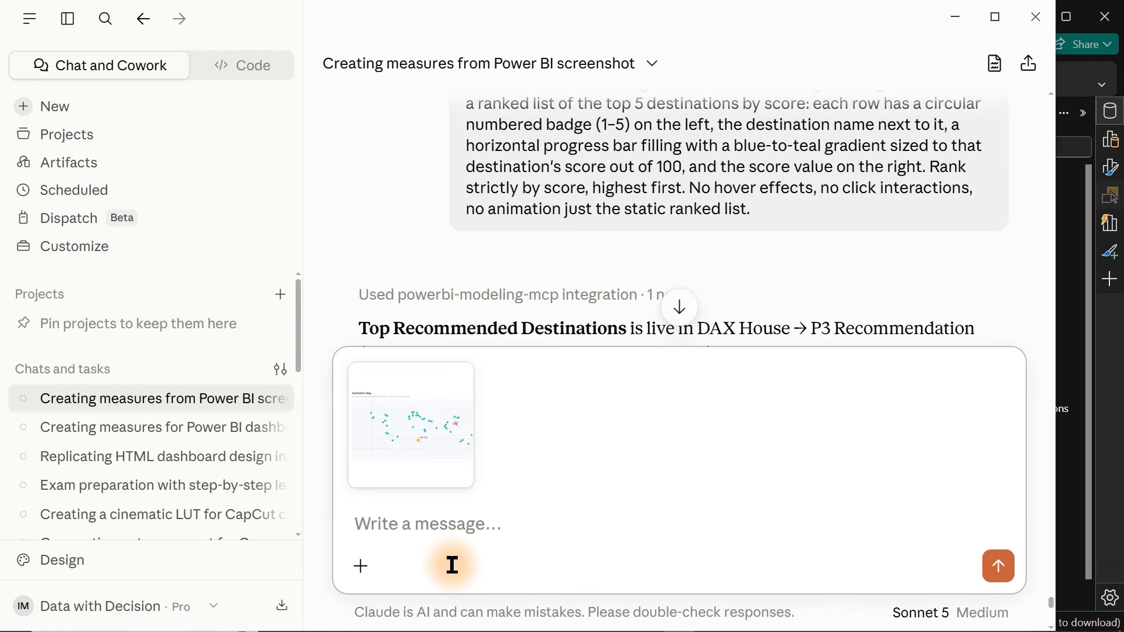
{"action": "key", "text": "Caps_Lock"}
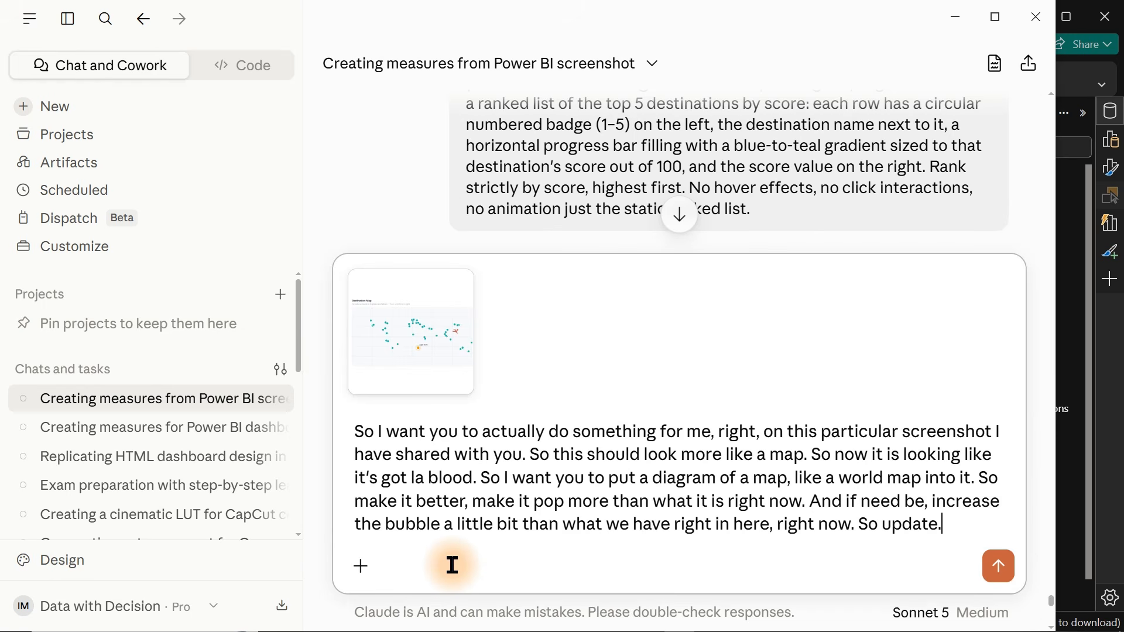
{"action": "key", "text": "Return"}
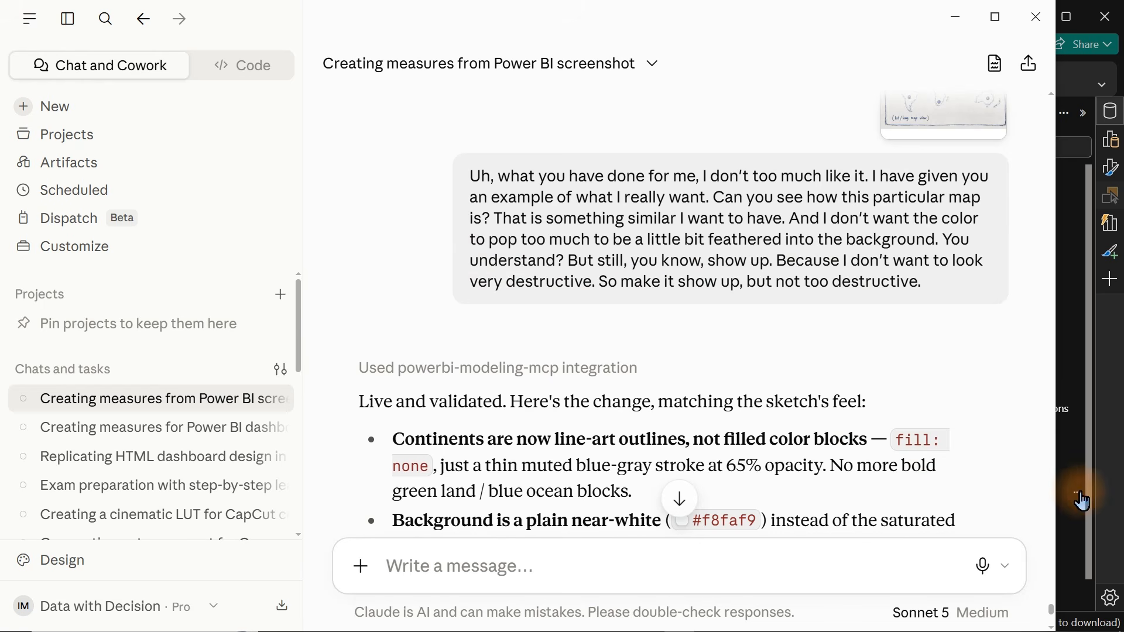
Return to the report, select the Destination Map visual and change MapHeightUnits in its measure.
{"action": "left_click", "coordinate": [1092, 479]}
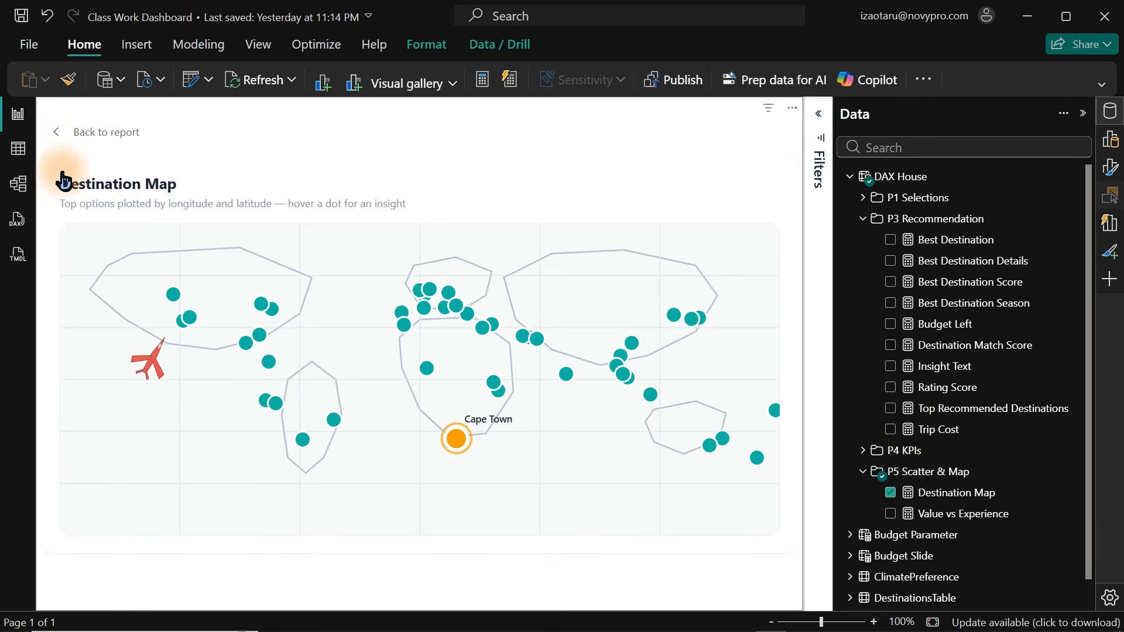
{"action": "left_click", "coordinate": [99, 146]}
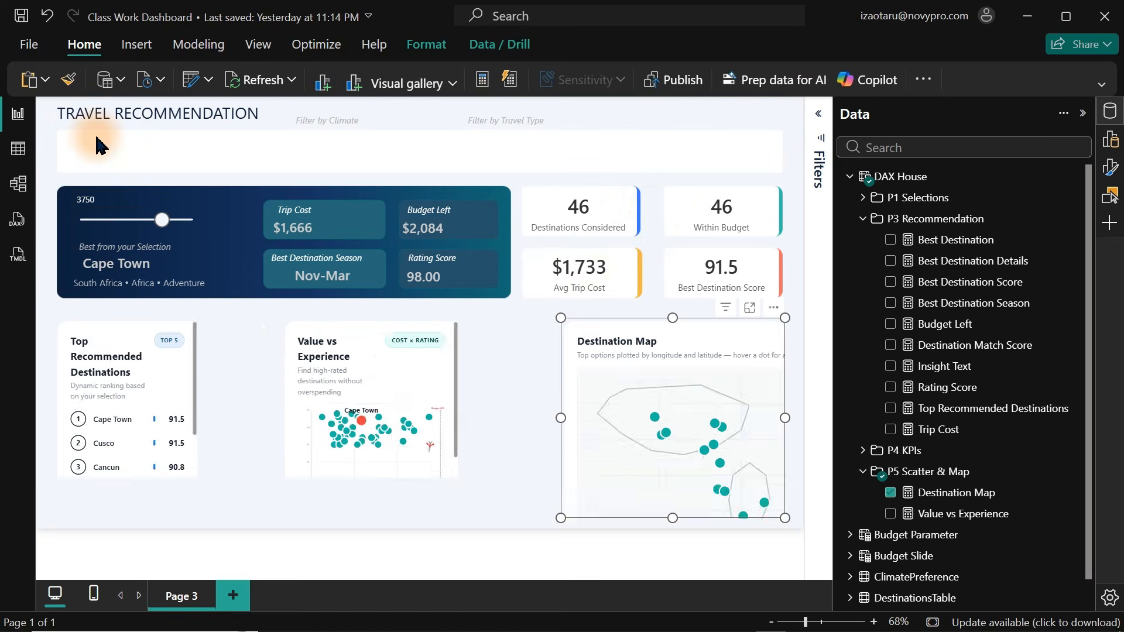
{"action": "left_click", "coordinate": [651, 162]}
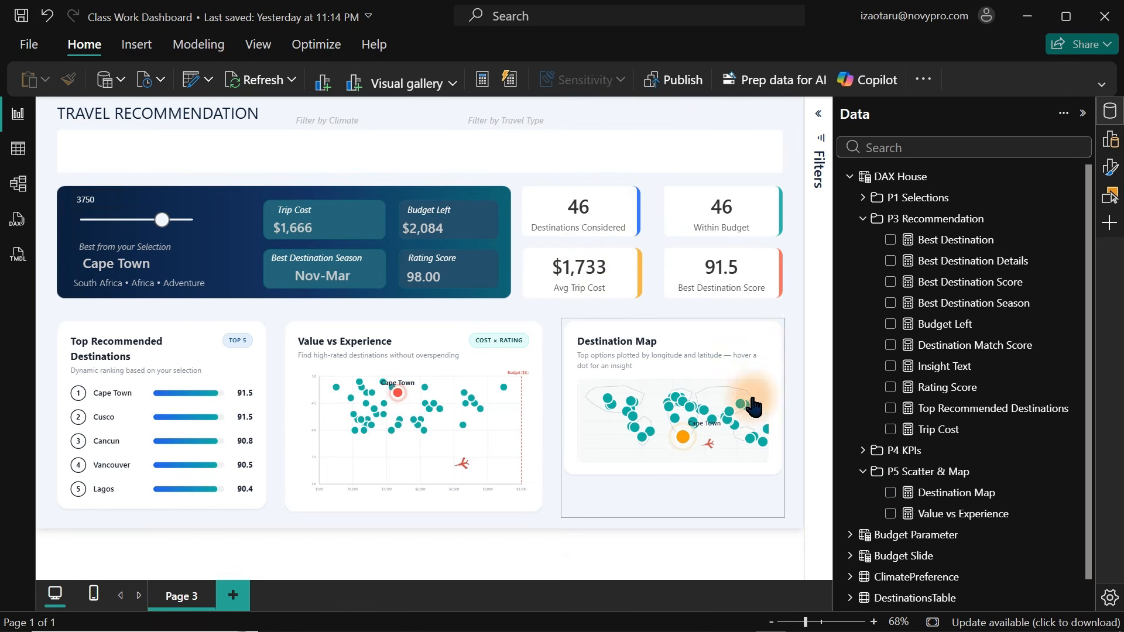
{"action": "left_click", "coordinate": [787, 358]}
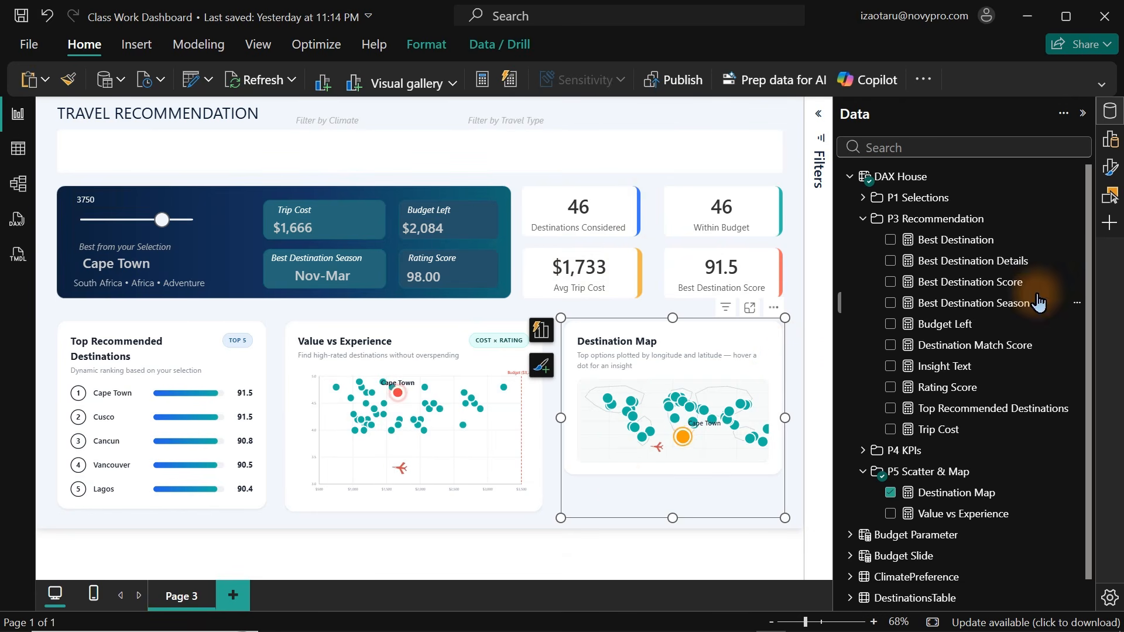
{"action": "left_click", "coordinate": [951, 496]}
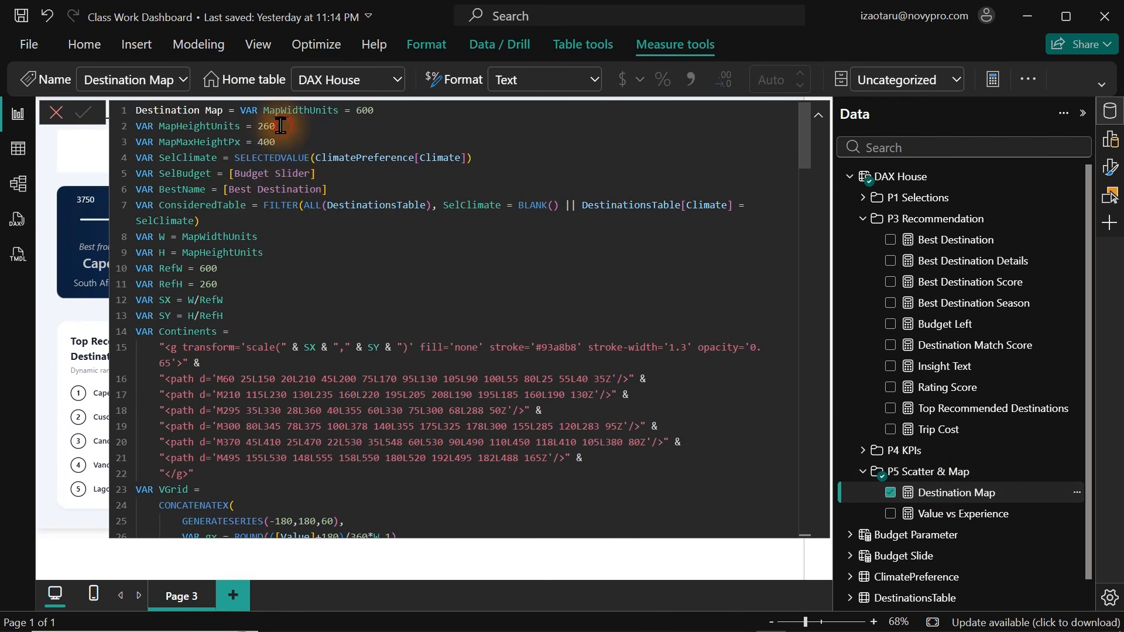
{"action": "left_click_drag", "start_coordinate": [280, 126], "coordinate": [257, 126]}
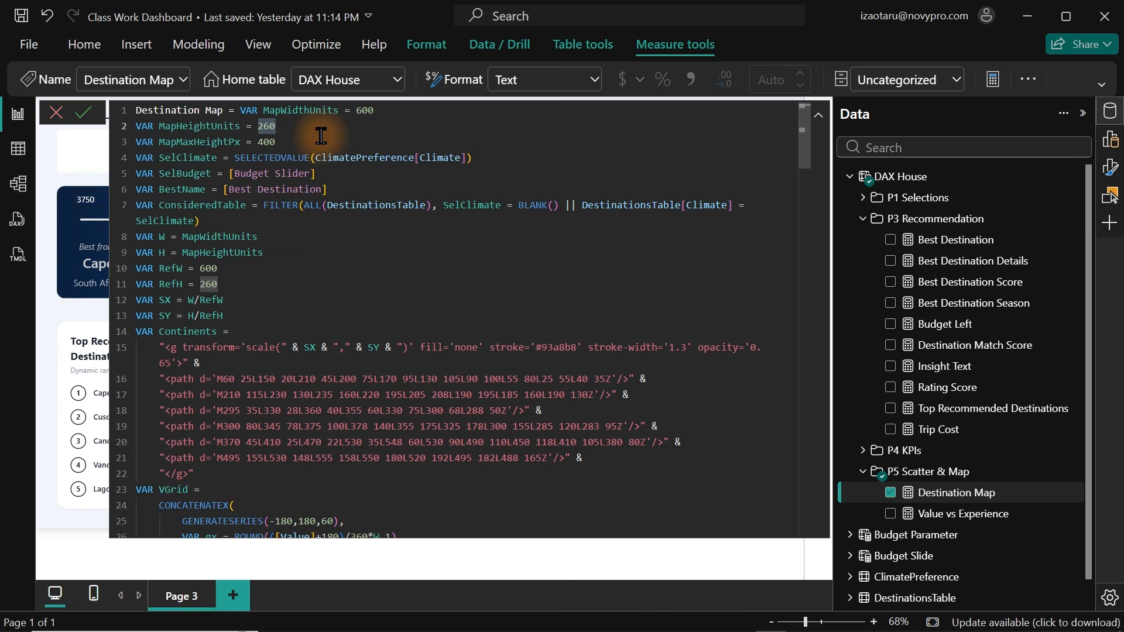
{"action": "type", "text": "2"}
{"action": "key", "text": "Return"}
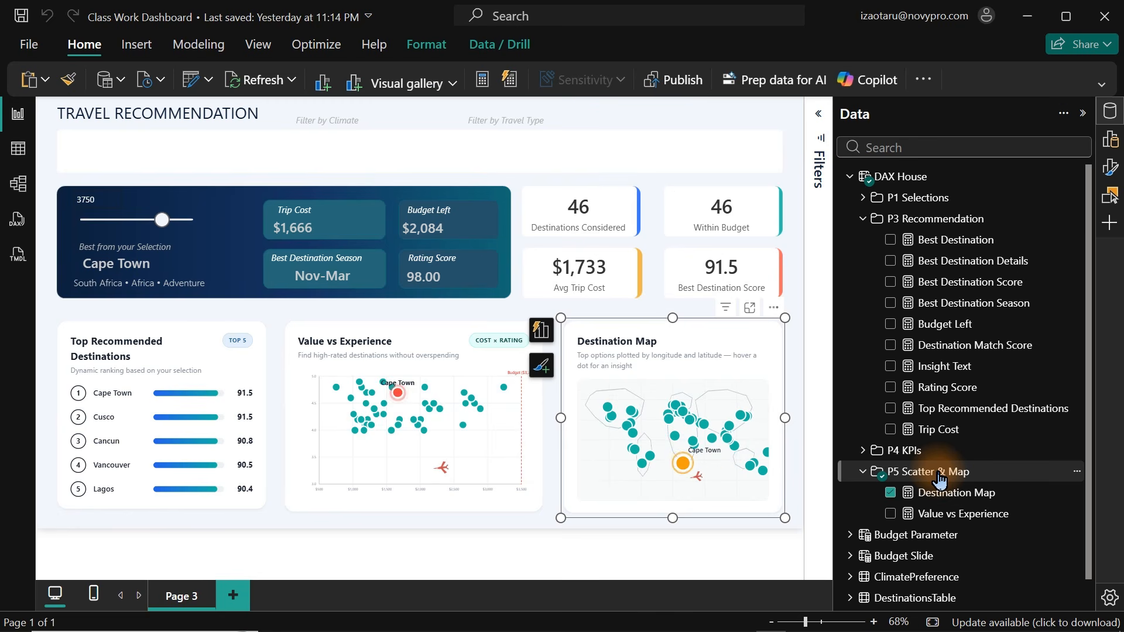
Add the DestinationsTable Climate field to the canvas and turn it into a Button slicer.
{"action": "left_click", "coordinate": [936, 473]}
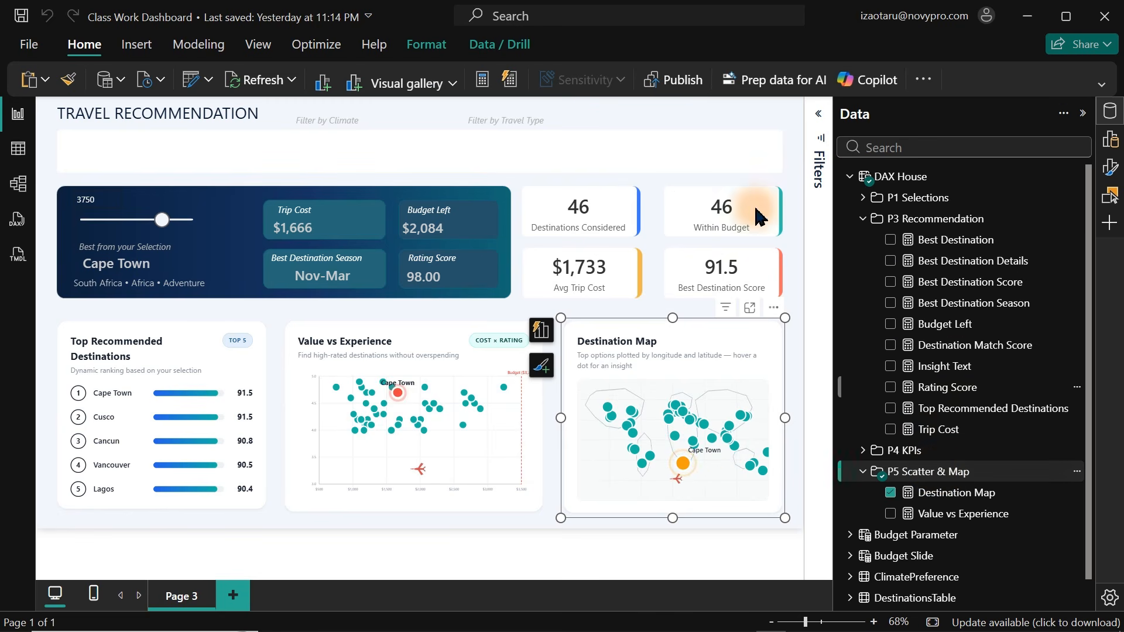
{"action": "left_click", "coordinate": [356, 158]}
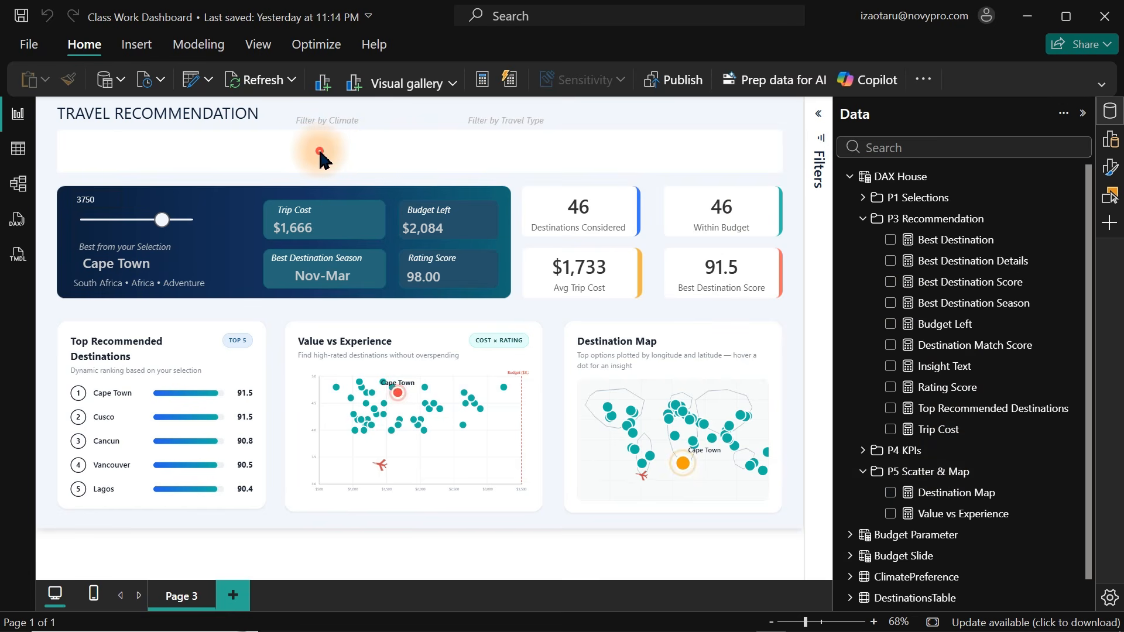
{"action": "left_click", "coordinate": [940, 143]}
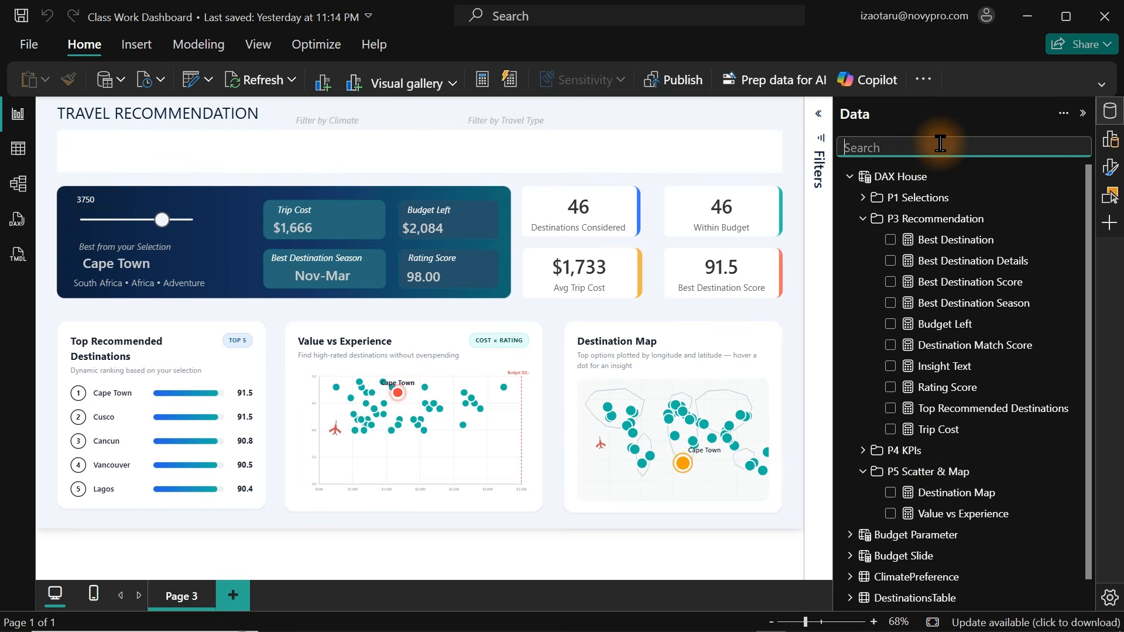
{"action": "type", "text": "cli"}
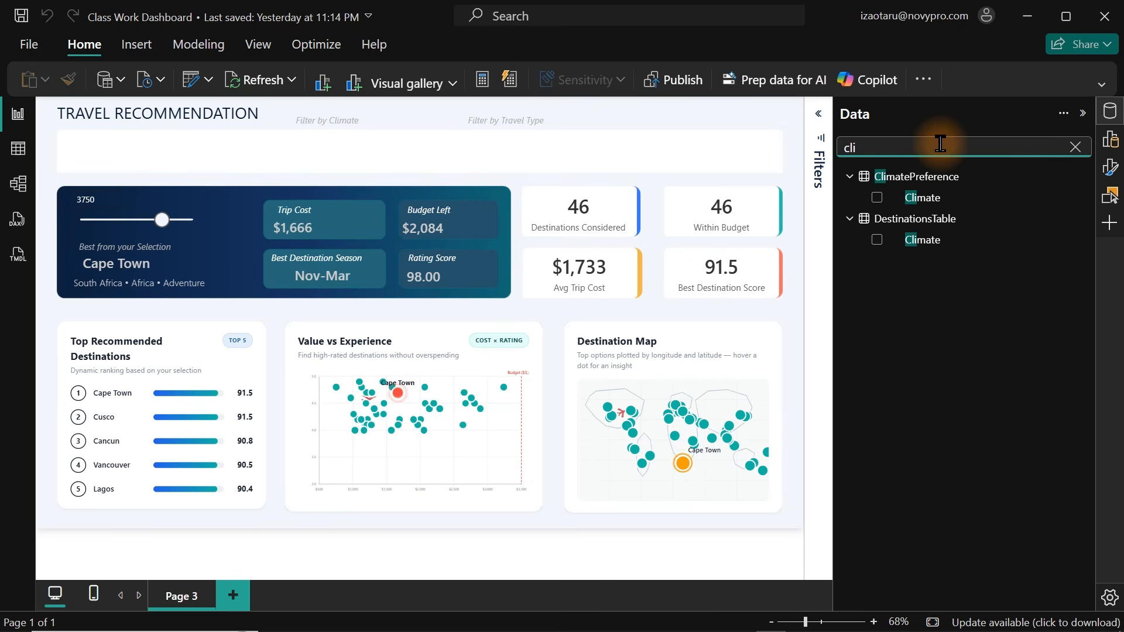
{"action": "left_click", "coordinate": [877, 241]}
{"action": "left_click", "coordinate": [877, 240]}
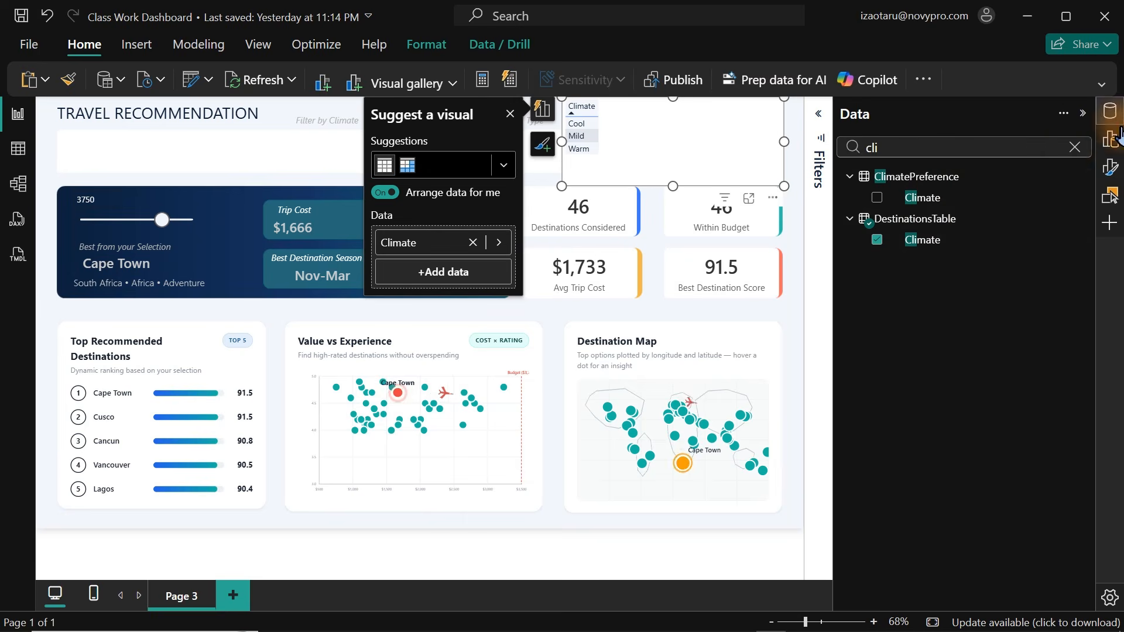
{"action": "left_click", "coordinate": [1110, 141]}
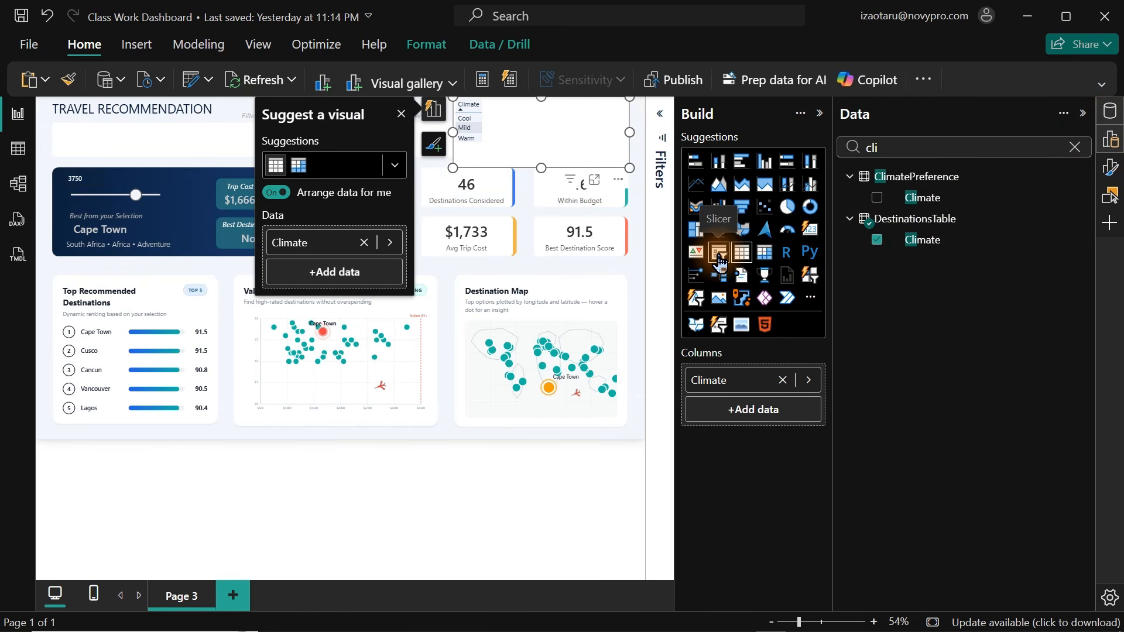
{"action": "left_click", "coordinate": [808, 284]}
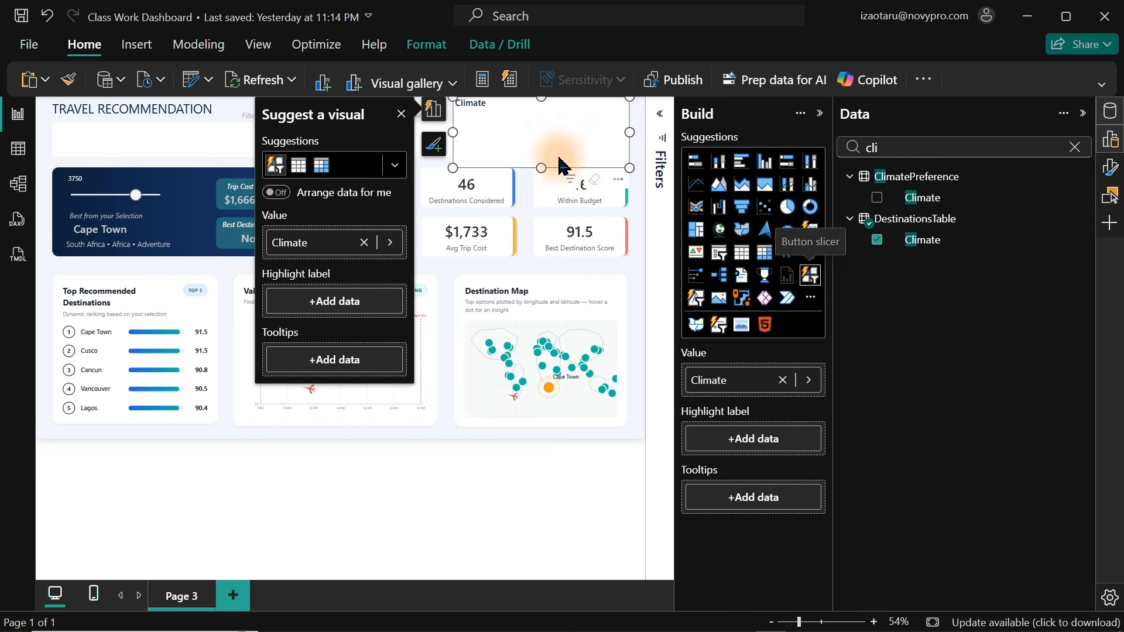
Shorten the Climate slicer and move it under the Filter by Climate label.
{"action": "left_click", "coordinate": [1110, 112]}
{"action": "left_click", "coordinate": [1111, 139]}
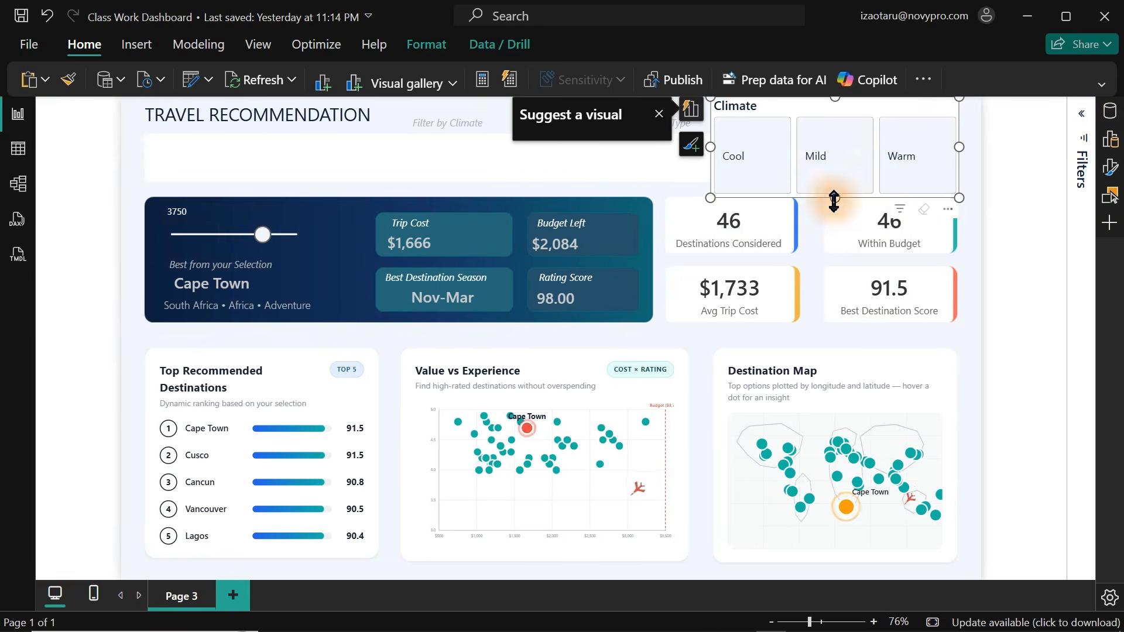
{"action": "left_click_drag", "start_coordinate": [833, 202], "coordinate": [835, 163]}
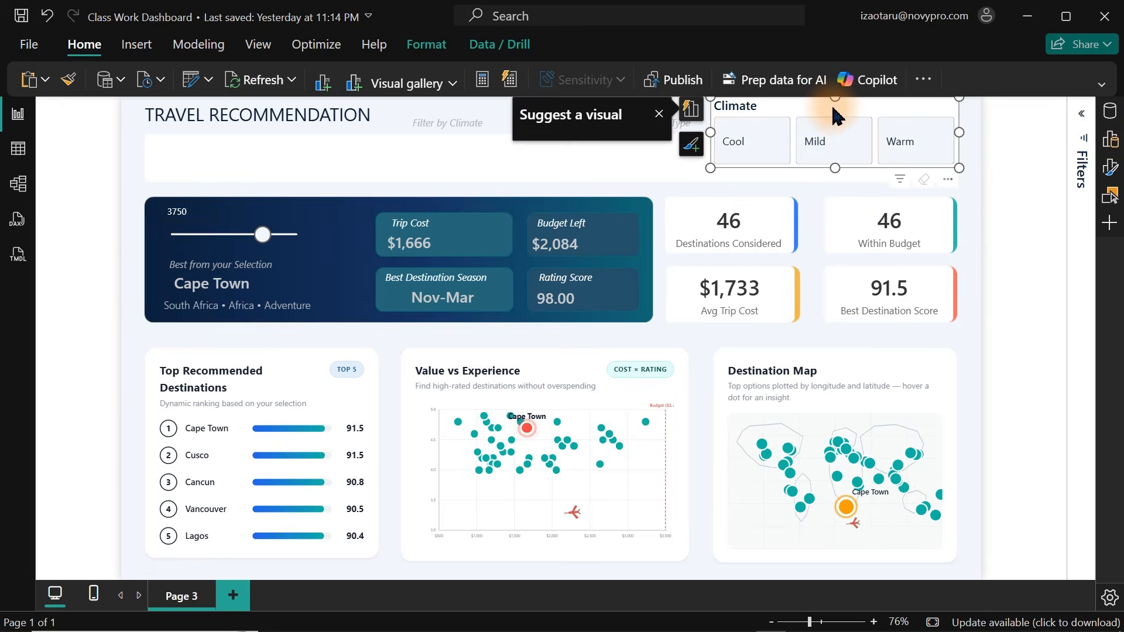
{"action": "left_click_drag", "start_coordinate": [835, 115], "coordinate": [514, 151]}
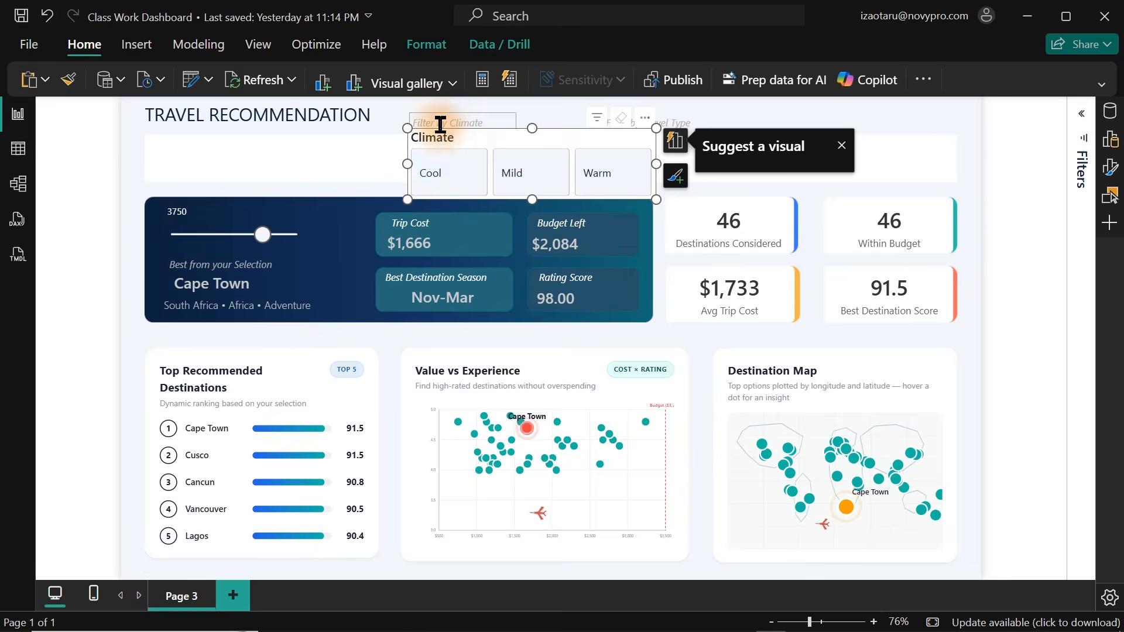
Turn off the Climate slicer's title and shrink it to fit the filter strip.
{"action": "left_click", "coordinate": [1109, 171]}
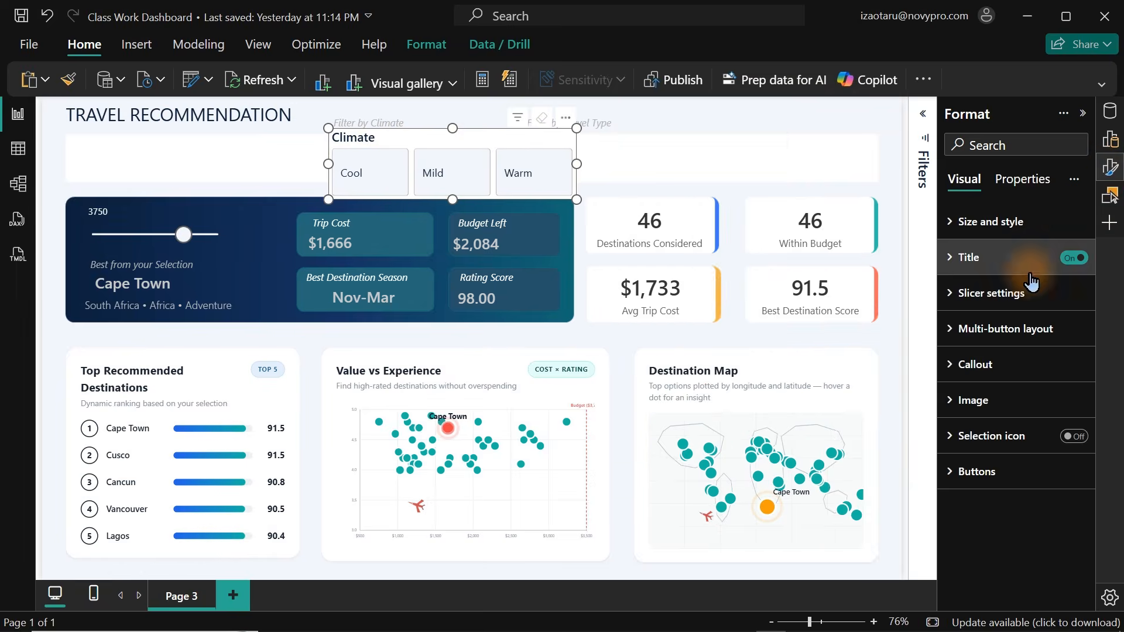
{"action": "left_click", "coordinate": [1074, 260]}
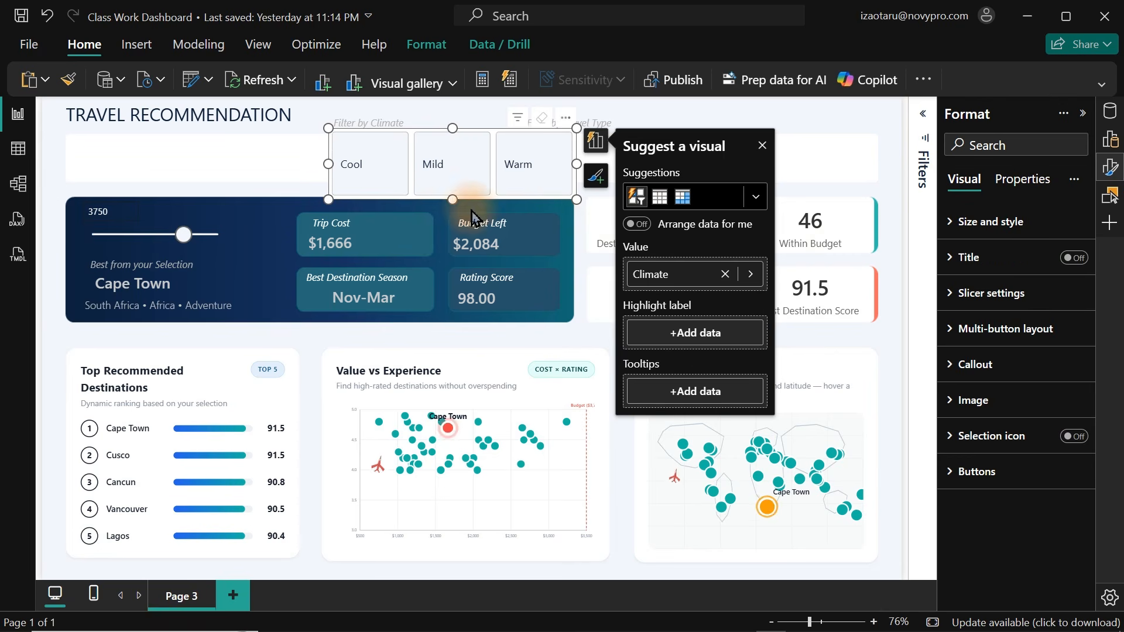
{"action": "left_click_drag", "start_coordinate": [454, 197], "coordinate": [450, 174]}
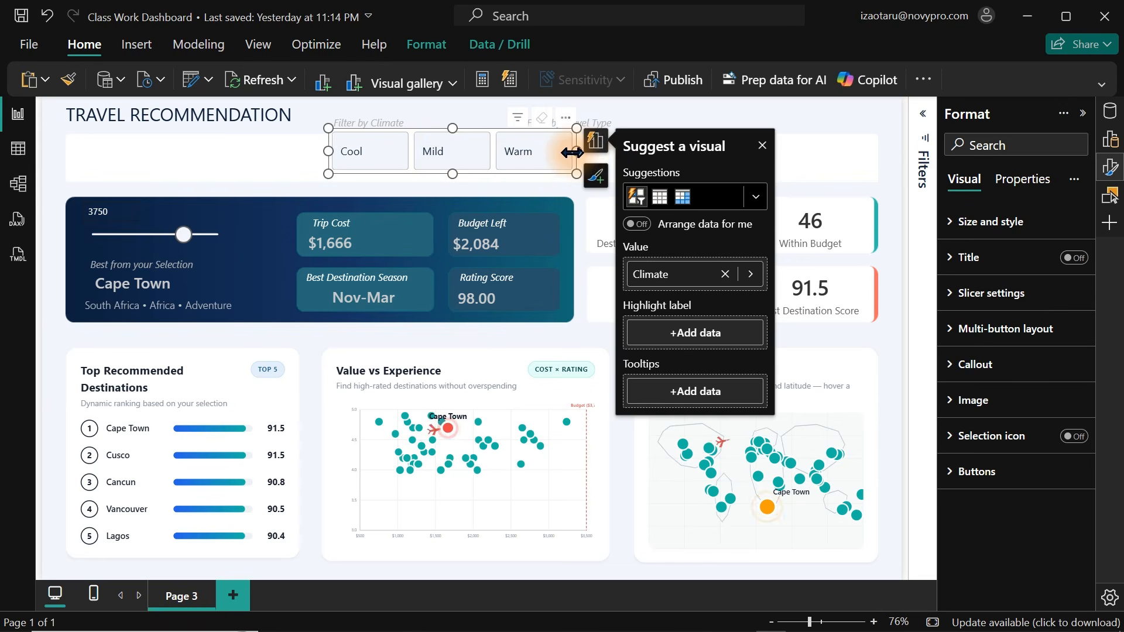
{"action": "left_click_drag", "start_coordinate": [575, 151], "coordinate": [470, 136]}
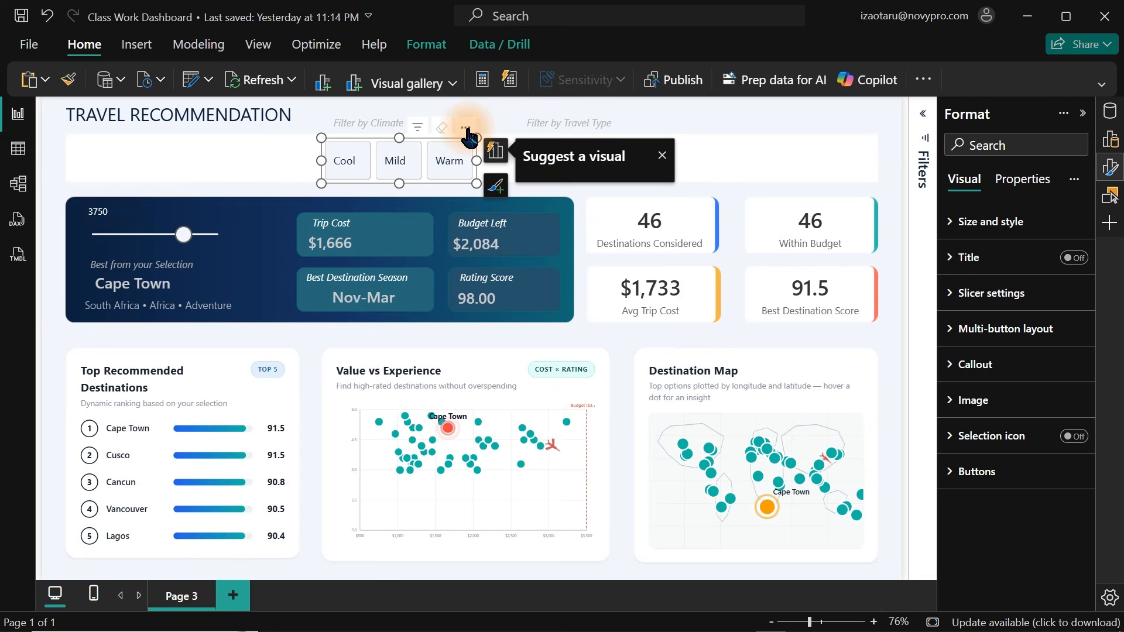
{"action": "left_click", "coordinate": [264, 174]}
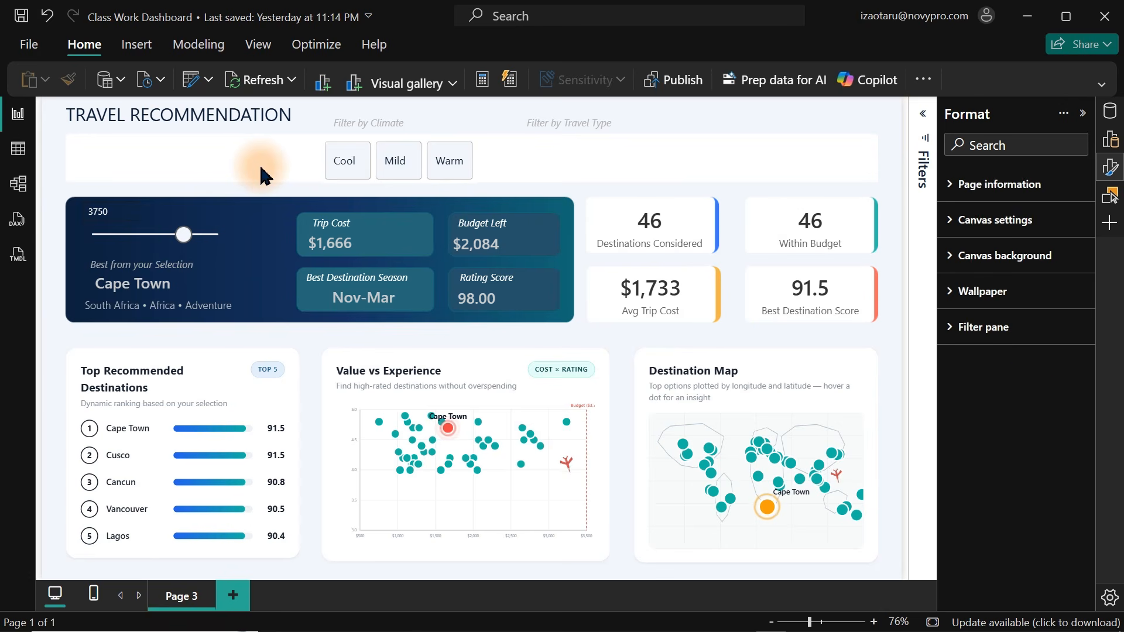
Turn off the button border and background of the Climate slicer.
{"action": "left_click", "coordinate": [436, 146]}
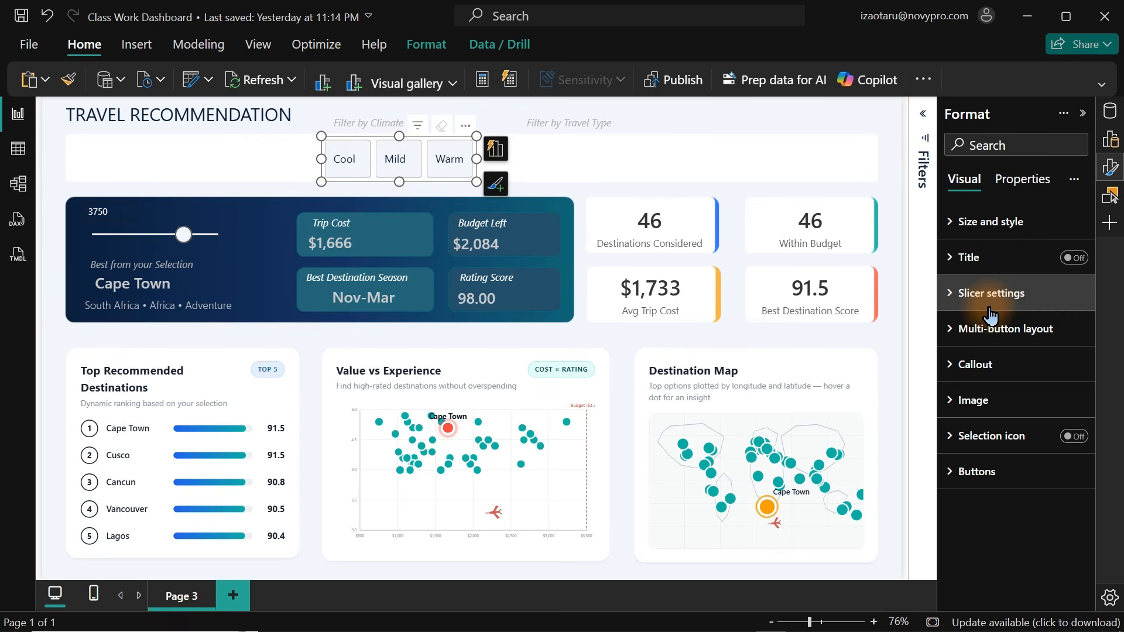
{"action": "left_click", "coordinate": [985, 473]}
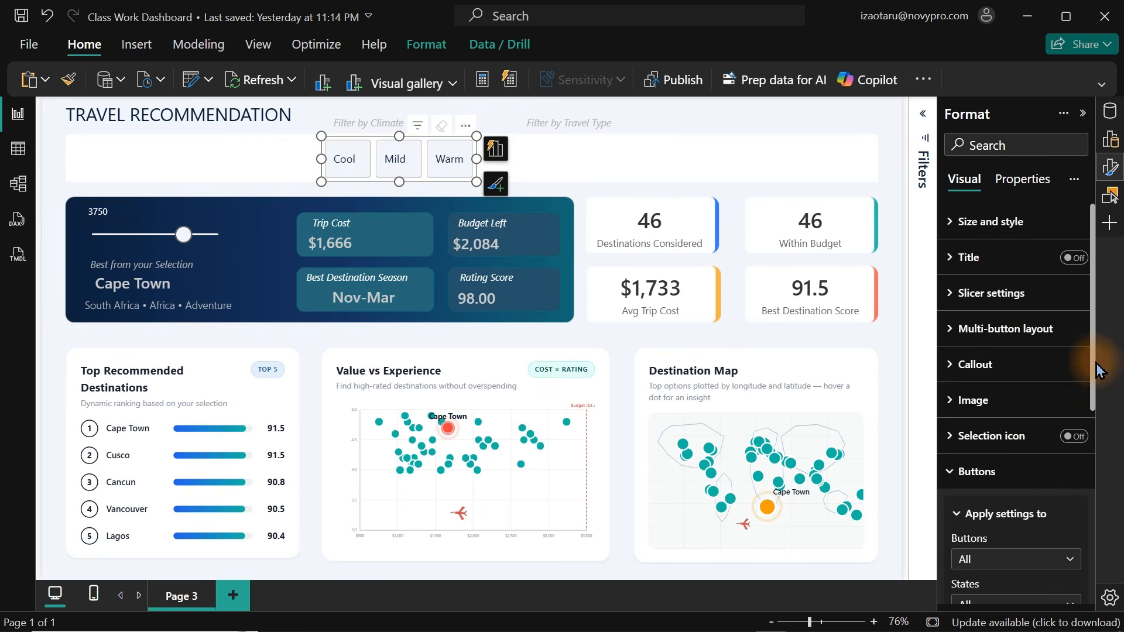
{"action": "left_click_drag", "start_coordinate": [1092, 364], "coordinate": [1092, 534]}
{"action": "left_click", "coordinate": [1067, 471]}
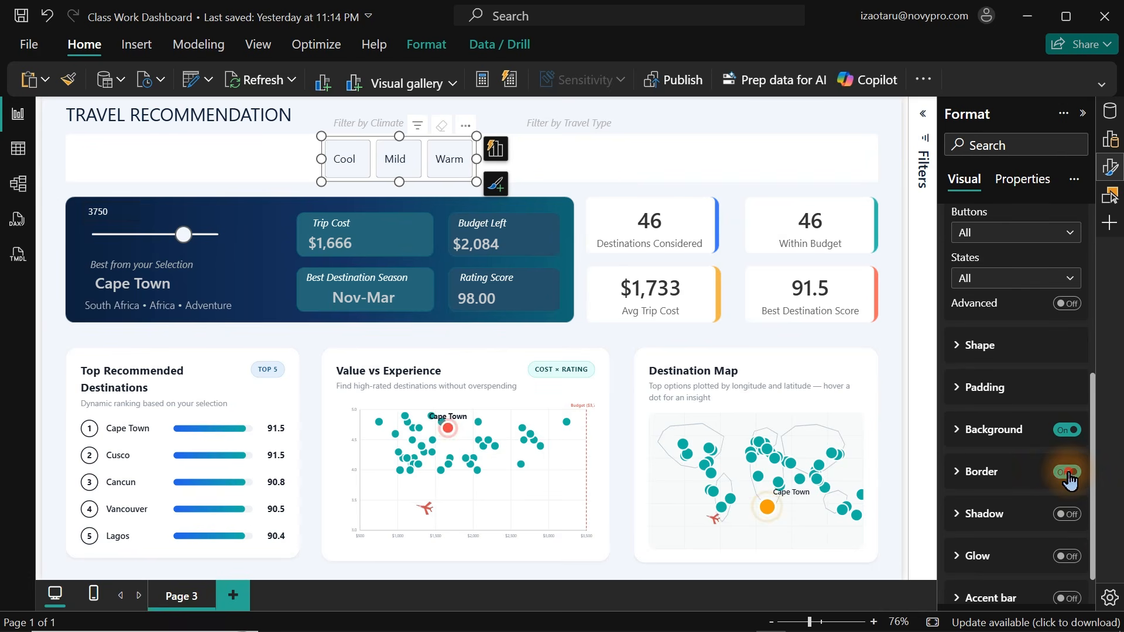
{"action": "left_click", "coordinate": [1068, 431]}
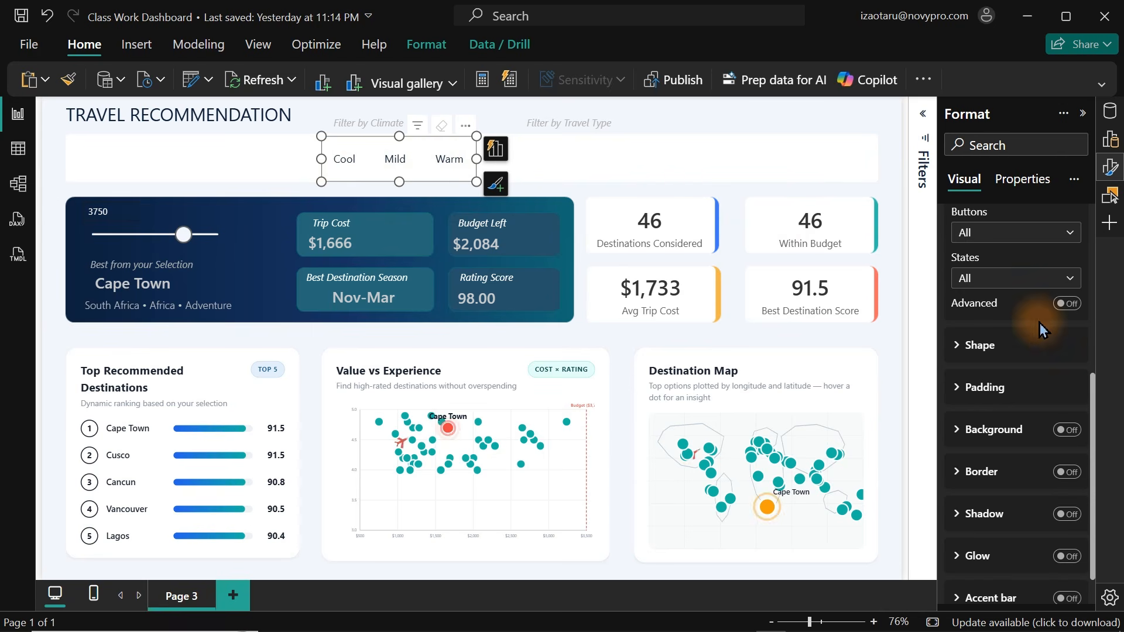
Set the slicer's button settings to apply to the Default state.
{"action": "left_click", "coordinate": [1011, 281]}
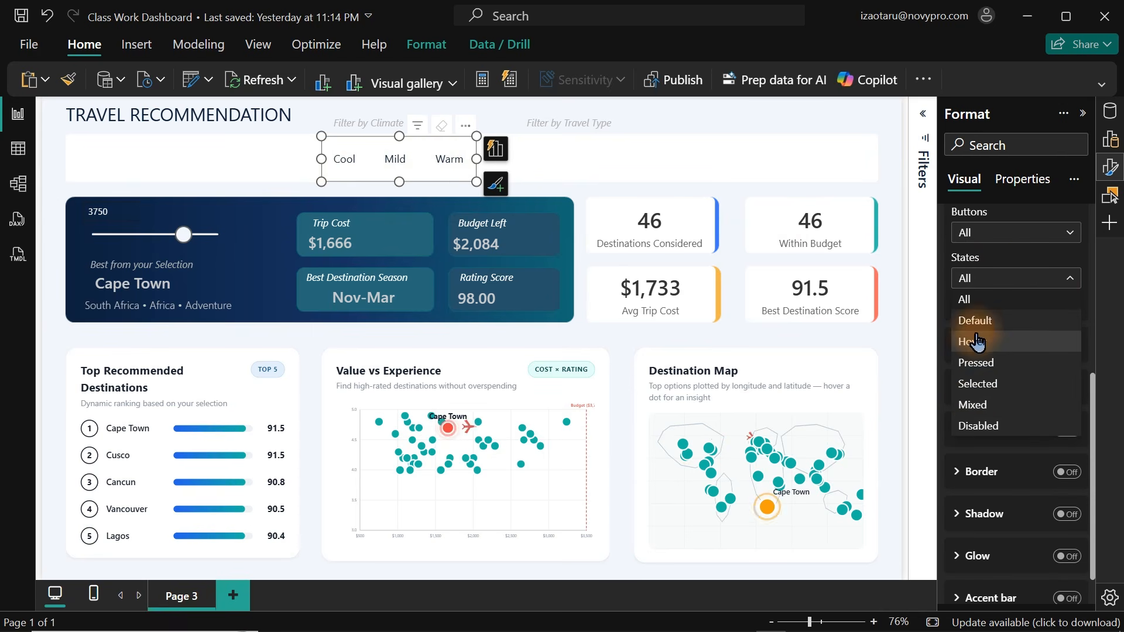
{"action": "left_click", "coordinate": [989, 320]}
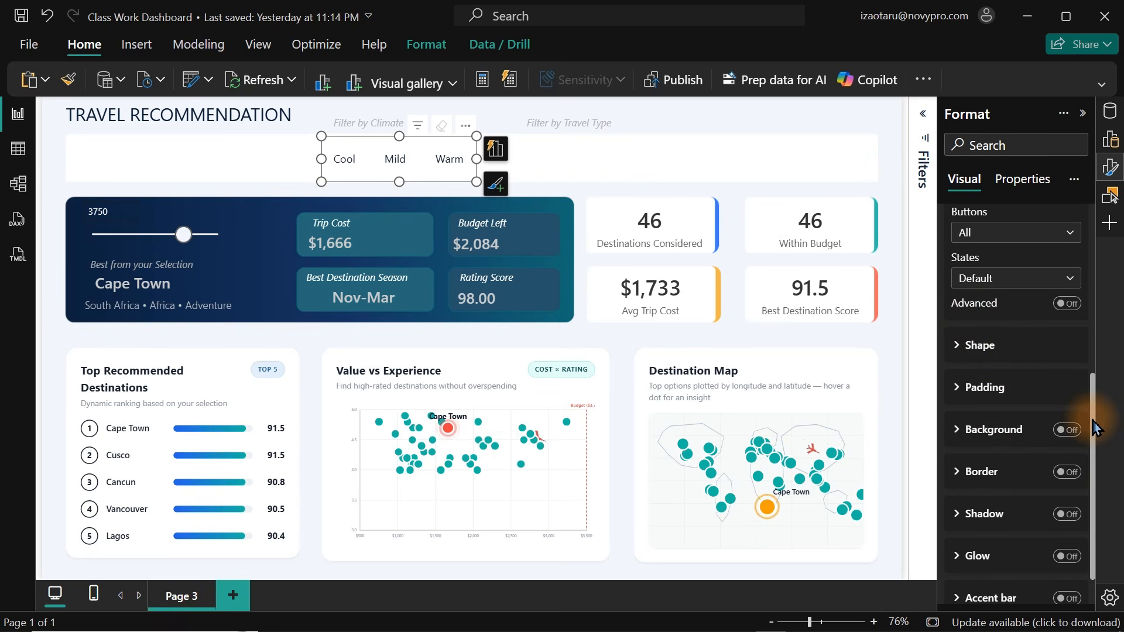
{"action": "left_click_drag", "start_coordinate": [1092, 427], "coordinate": [1098, 331]}
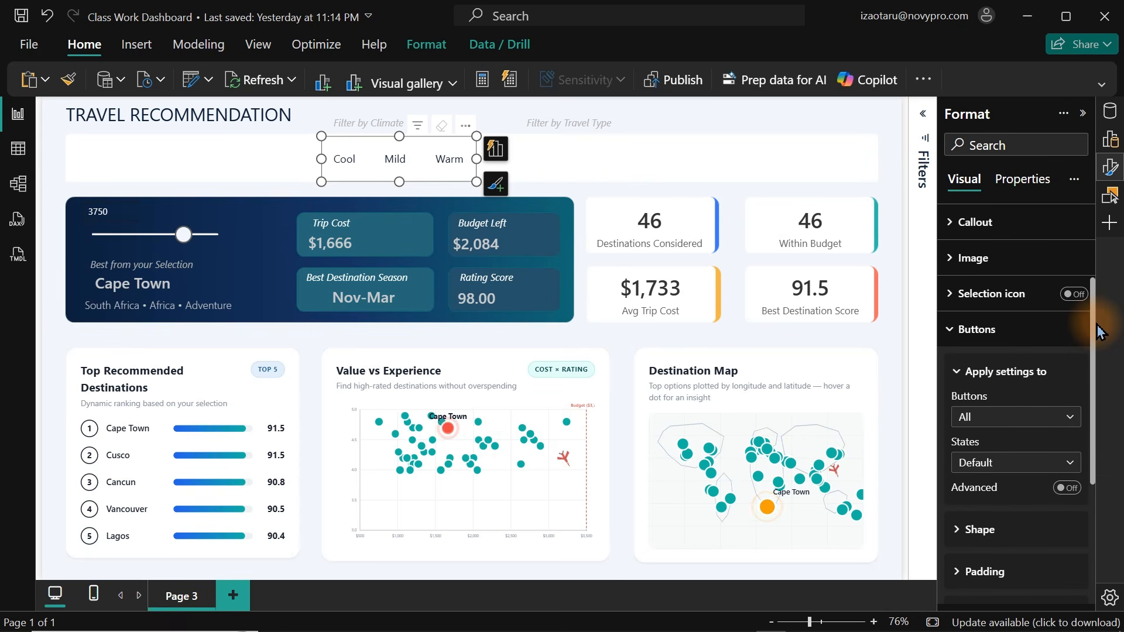
Turn on the accent bar for the Climate slicer's buttons in the Selected state.
{"action": "scroll", "coordinate": [1096, 346], "scroll_direction": "down", "scroll_amount": 3}
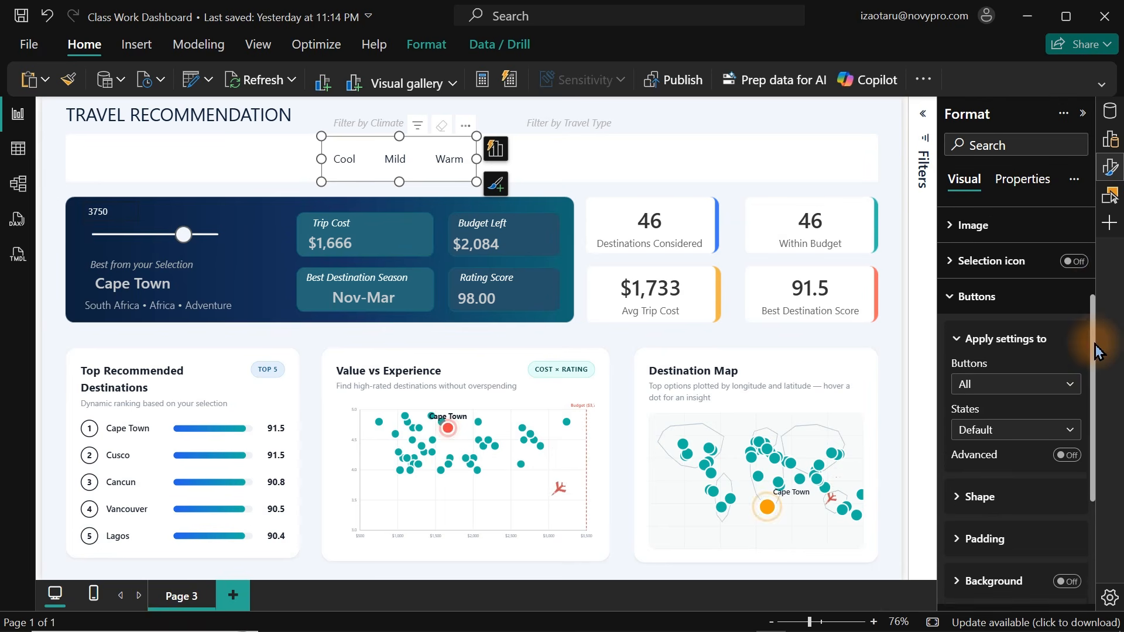
{"action": "left_click", "coordinate": [1047, 369]}
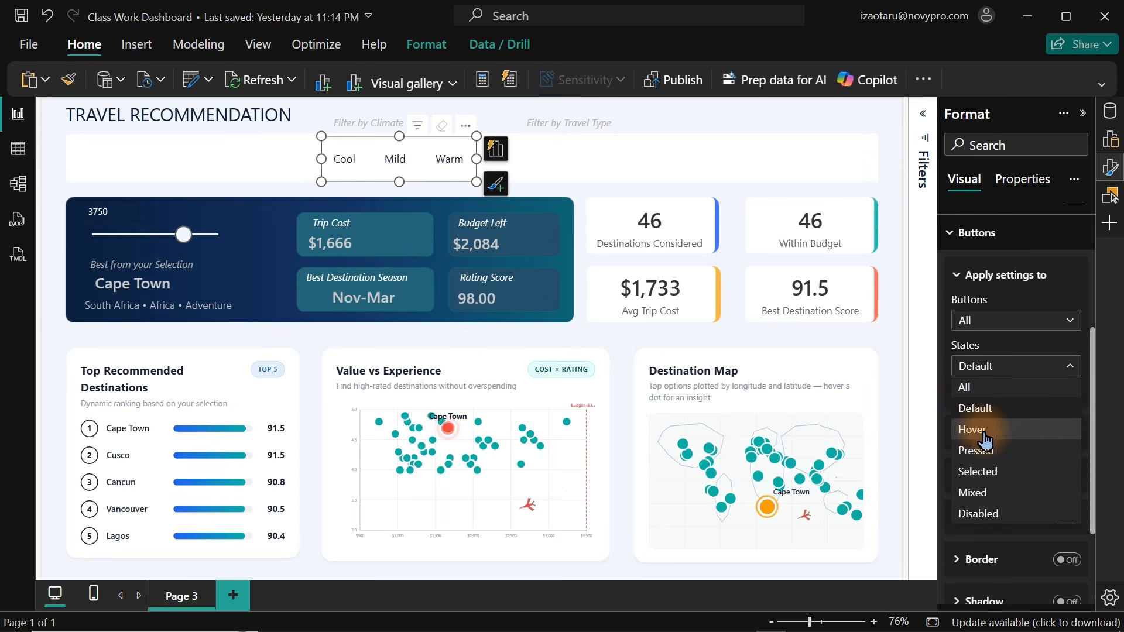
{"action": "left_click", "coordinate": [978, 471]}
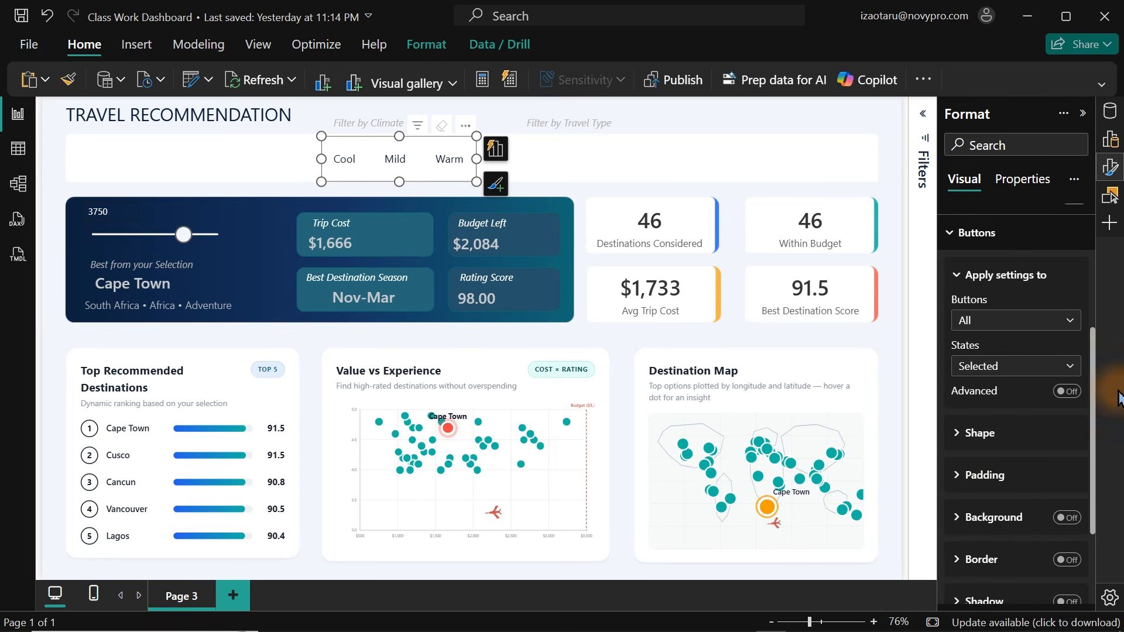
{"action": "scroll", "coordinate": [1093, 378], "scroll_direction": "down", "scroll_amount": 3}
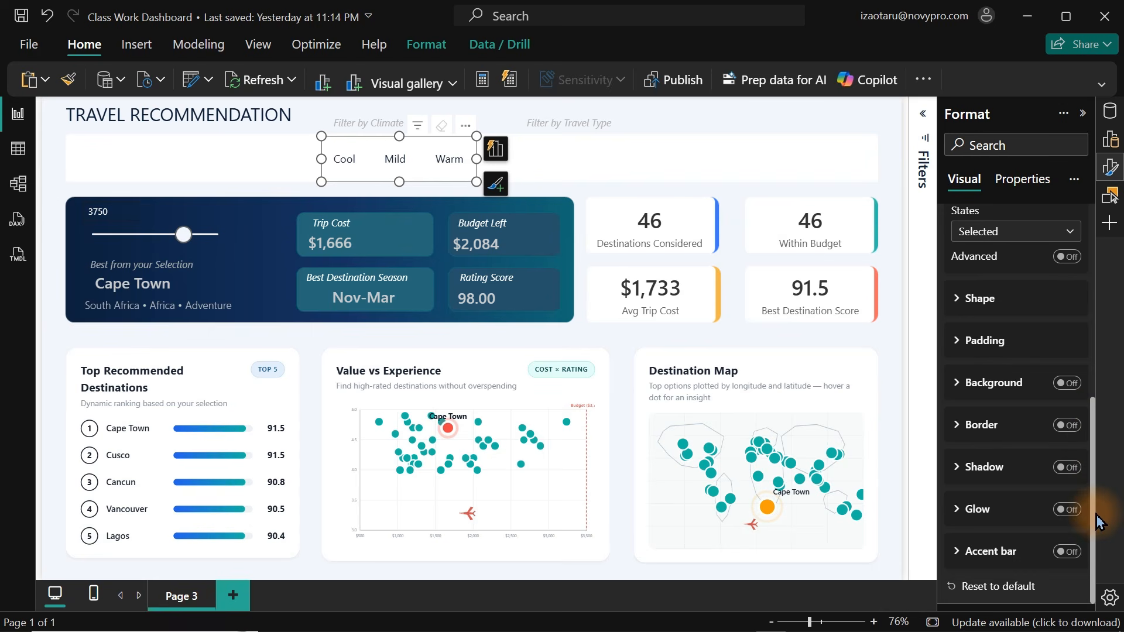
{"action": "left_click", "coordinate": [1060, 552]}
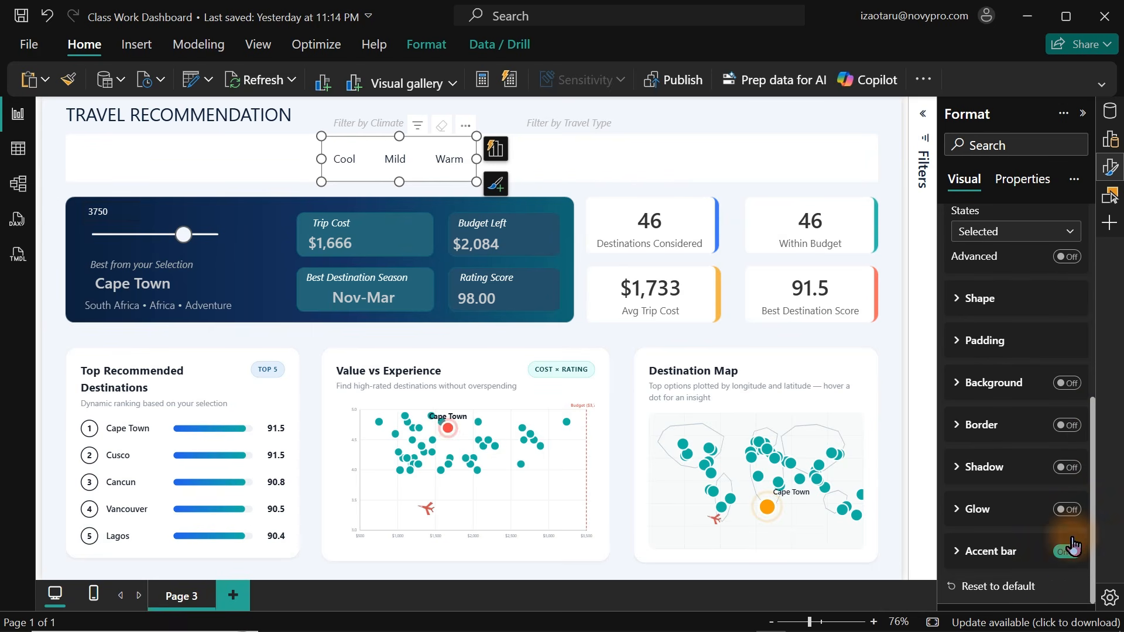
{"action": "left_click", "coordinate": [1029, 556]}
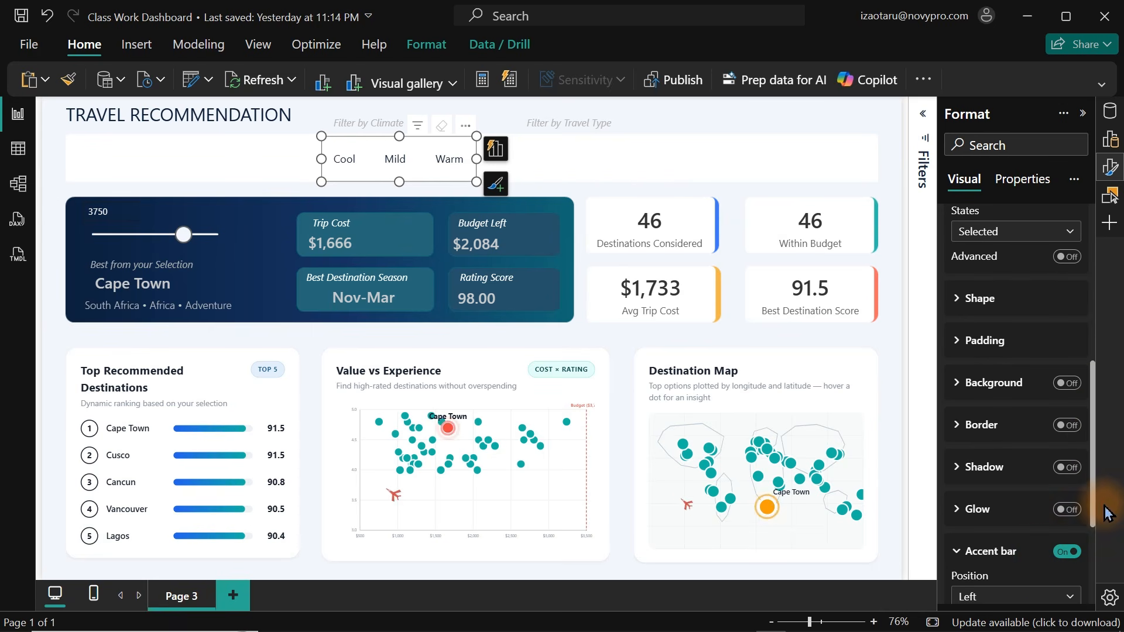
{"action": "scroll", "coordinate": [1085, 526], "scroll_direction": "down", "scroll_amount": 3}
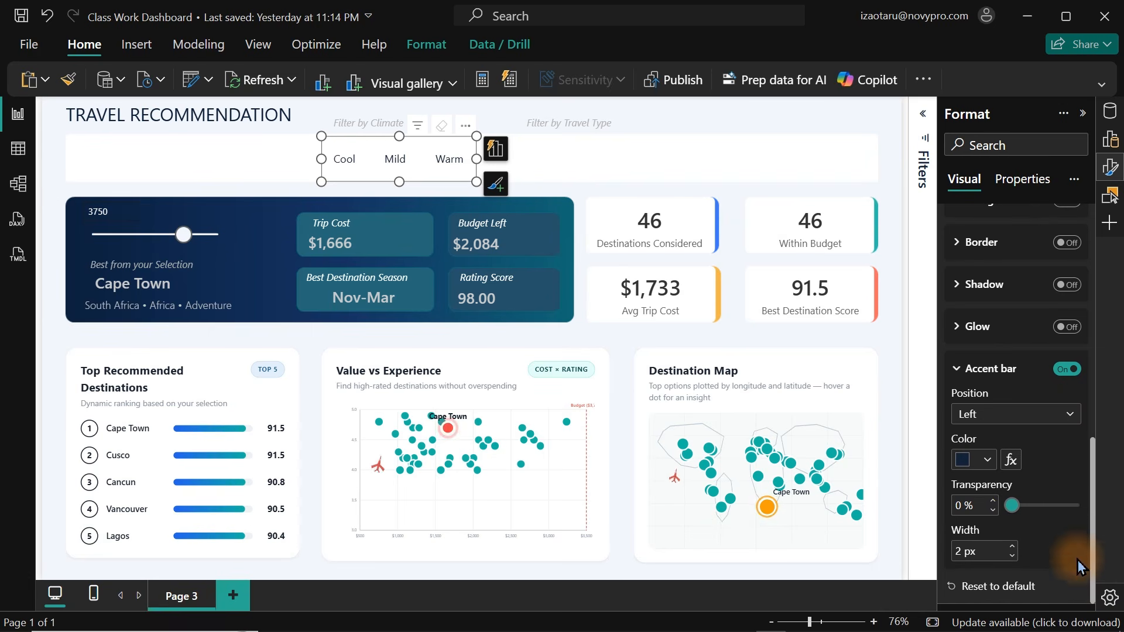
Set the Selected-state accent bar position to Bottom.
{"action": "left_click", "coordinate": [240, 156]}
{"action": "left_click", "coordinate": [396, 159]}
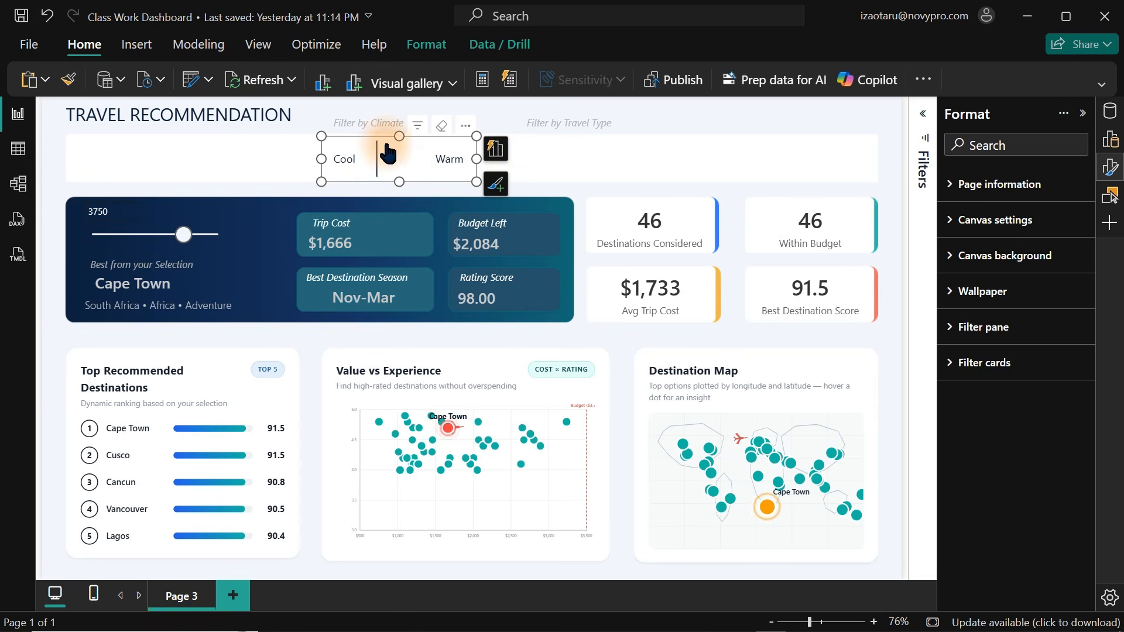
{"action": "left_click", "coordinate": [387, 153]}
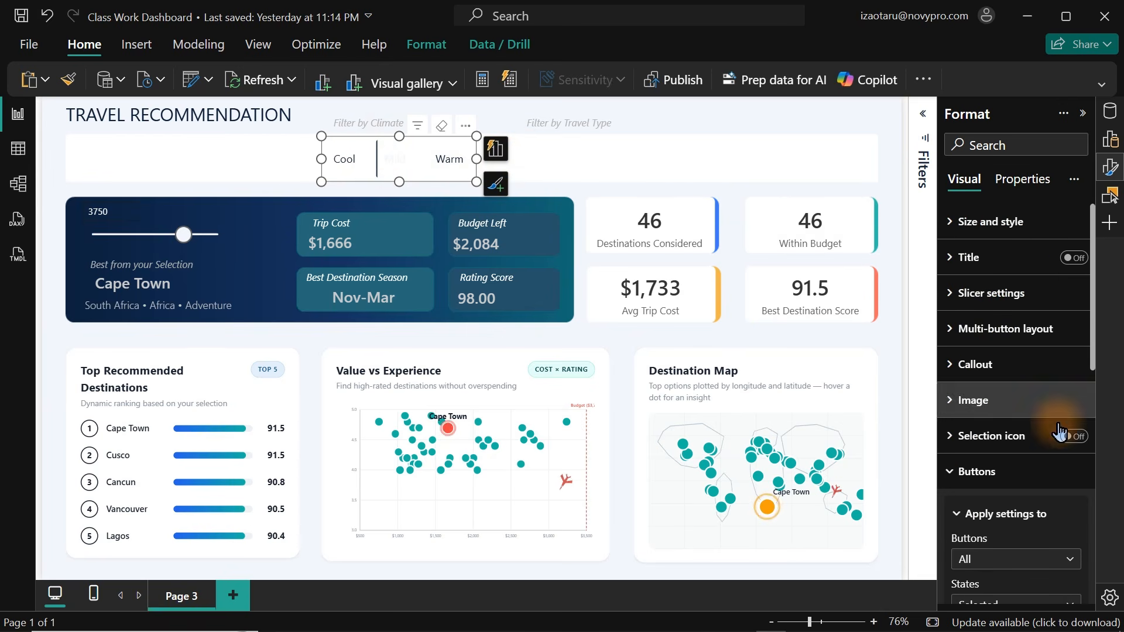
{"action": "left_click_drag", "start_coordinate": [1098, 349], "coordinate": [1100, 446]}
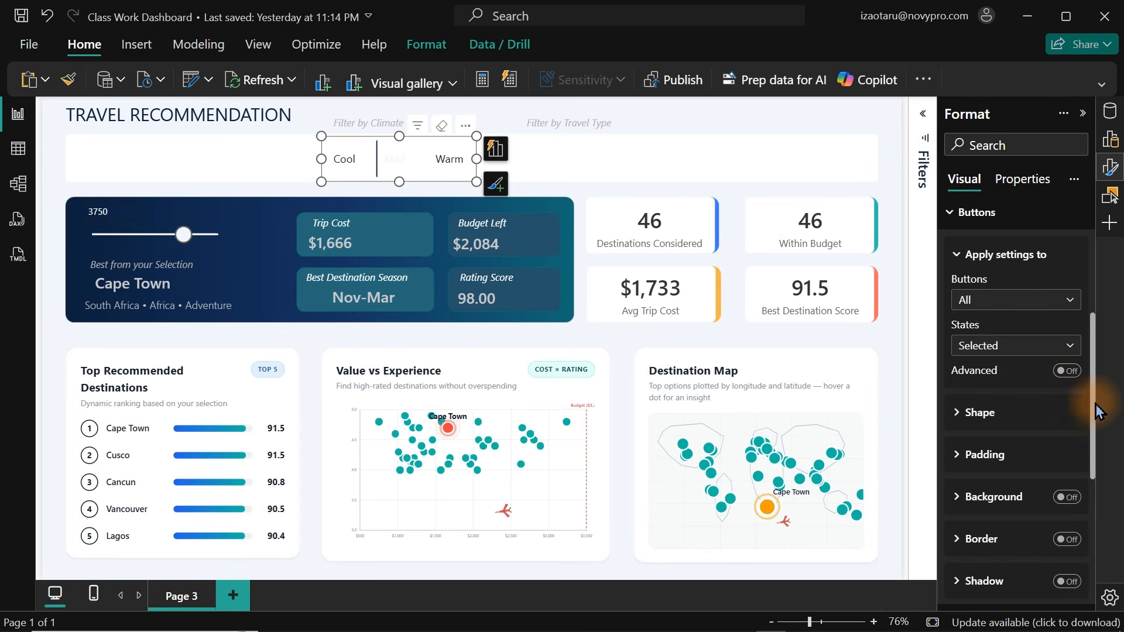
{"action": "left_click_drag", "start_coordinate": [1097, 401], "coordinate": [1091, 547]}
{"action": "left_click", "coordinate": [968, 421]}
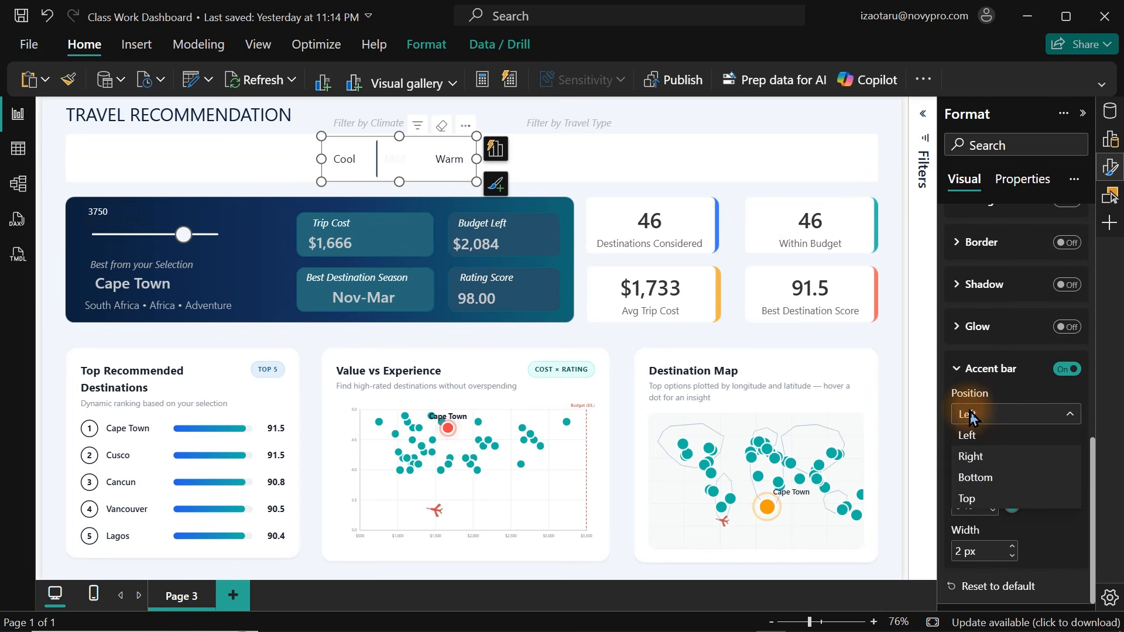
{"action": "left_click", "coordinate": [967, 479]}
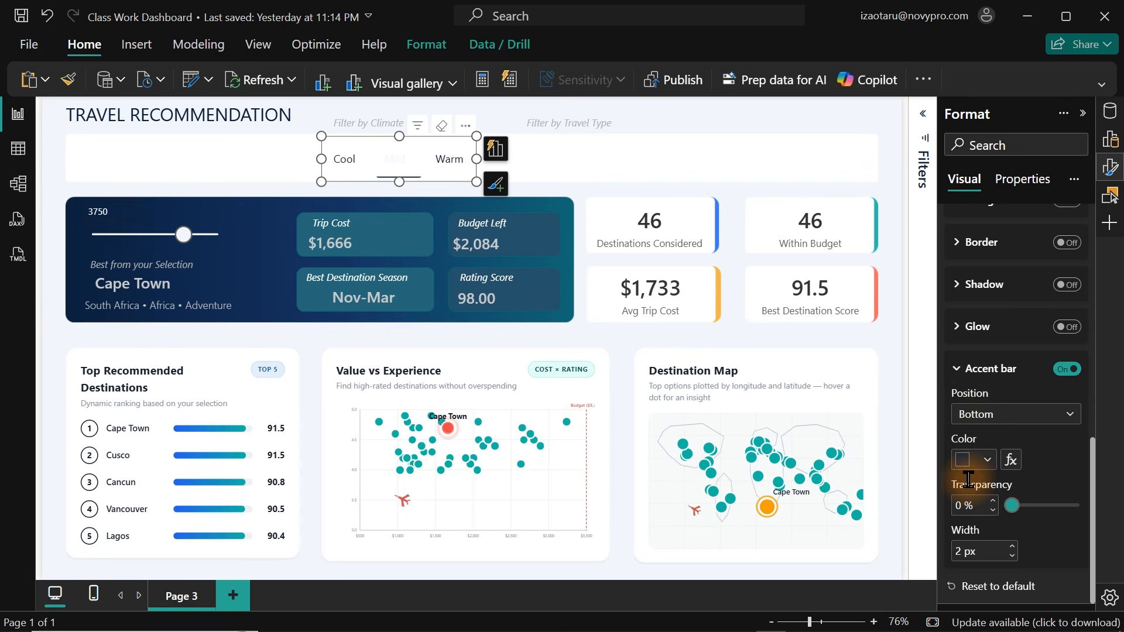
Set the callout value font colour for the Selected state to dark purple.
{"action": "left_click_drag", "start_coordinate": [1092, 464], "coordinate": [1079, 220]}
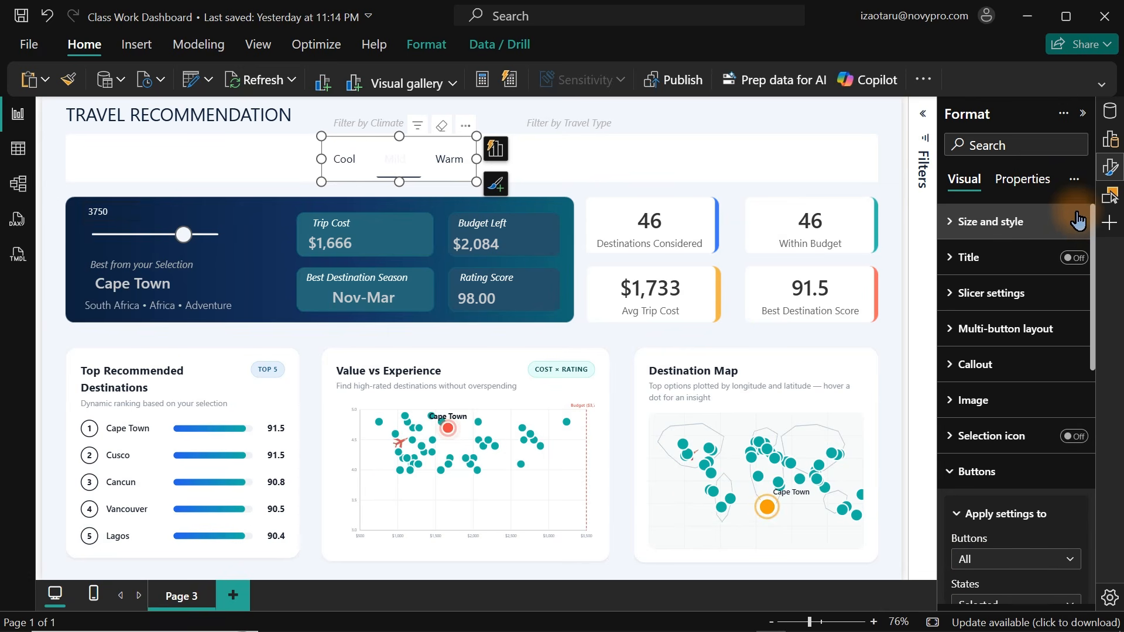
{"action": "left_click", "coordinate": [1000, 379]}
{"action": "left_click", "coordinate": [987, 504]}
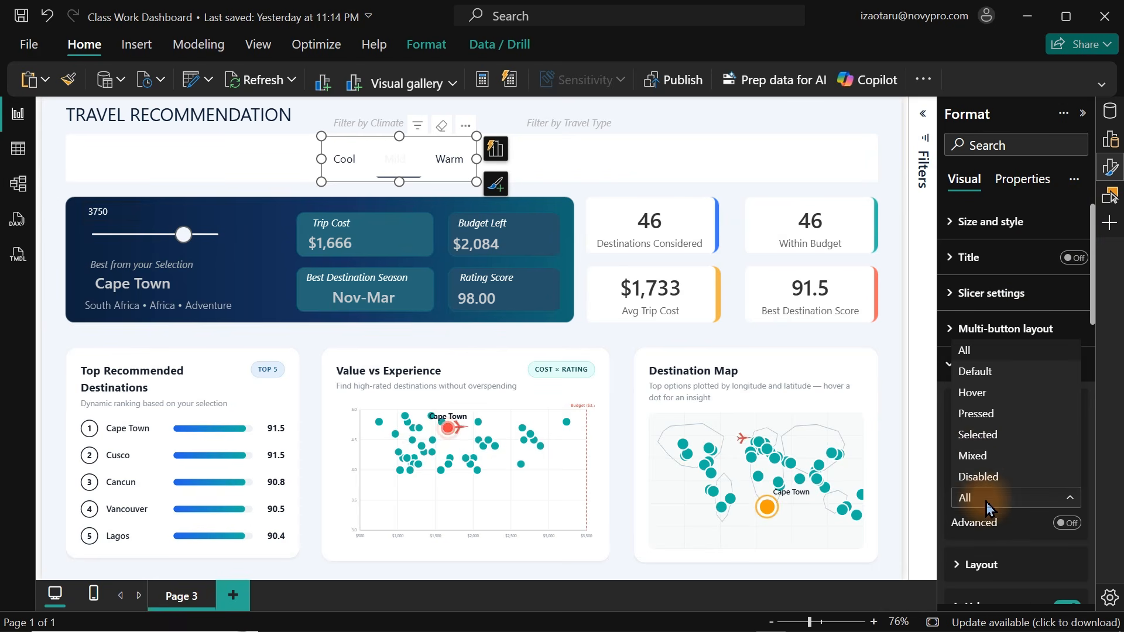
{"action": "left_click", "coordinate": [977, 434]}
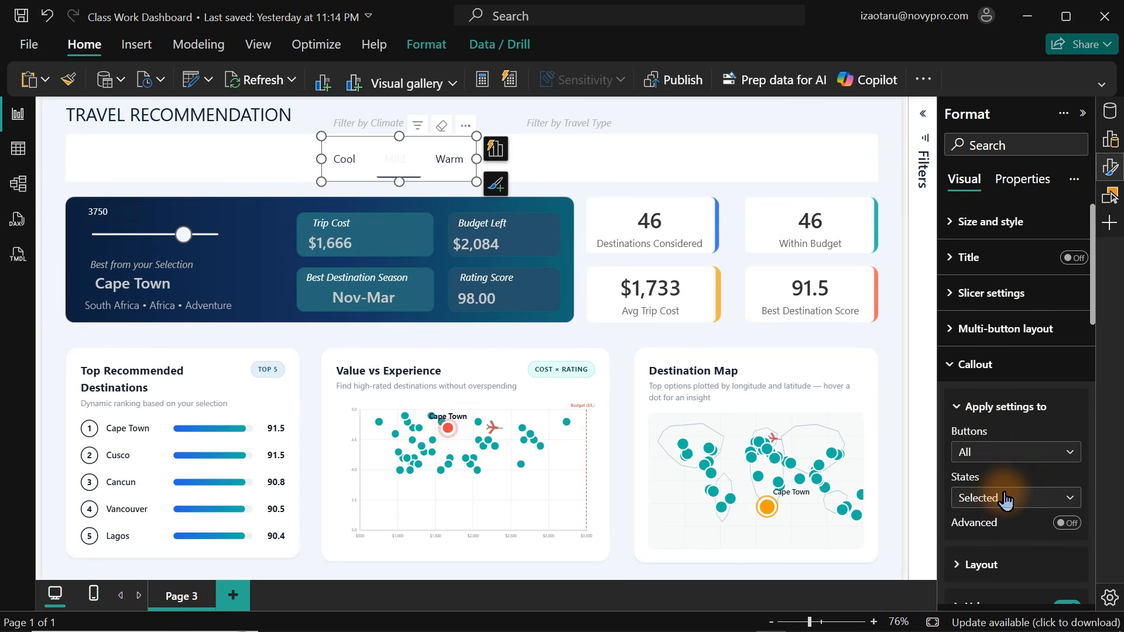
{"action": "left_click_drag", "start_coordinate": [1092, 322], "coordinate": [1093, 373]}
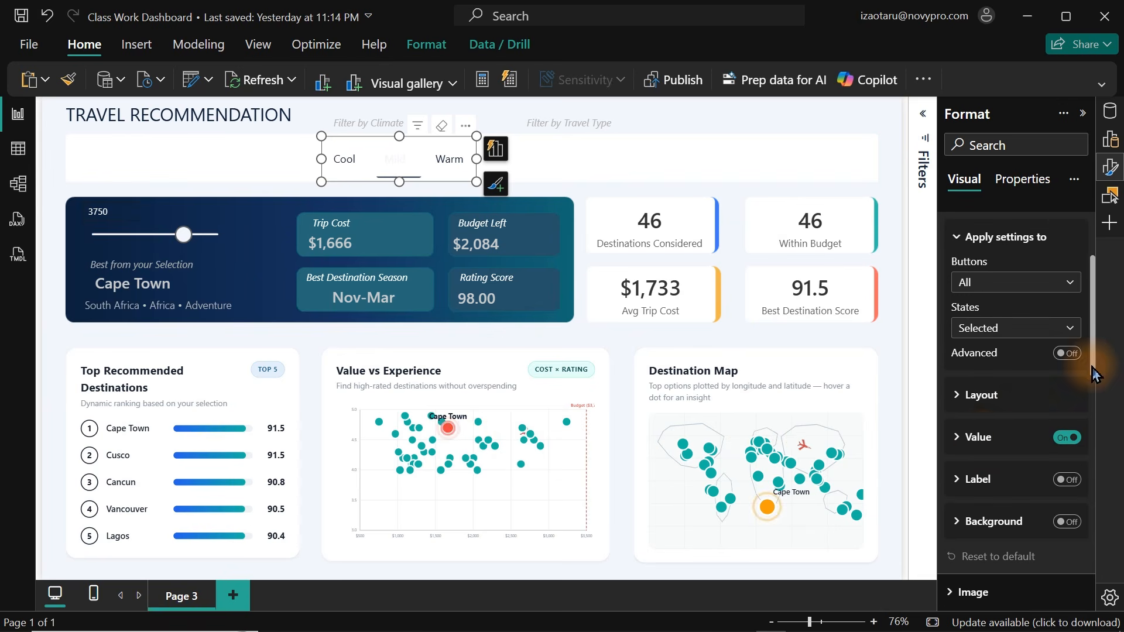
{"action": "left_click", "coordinate": [976, 434]}
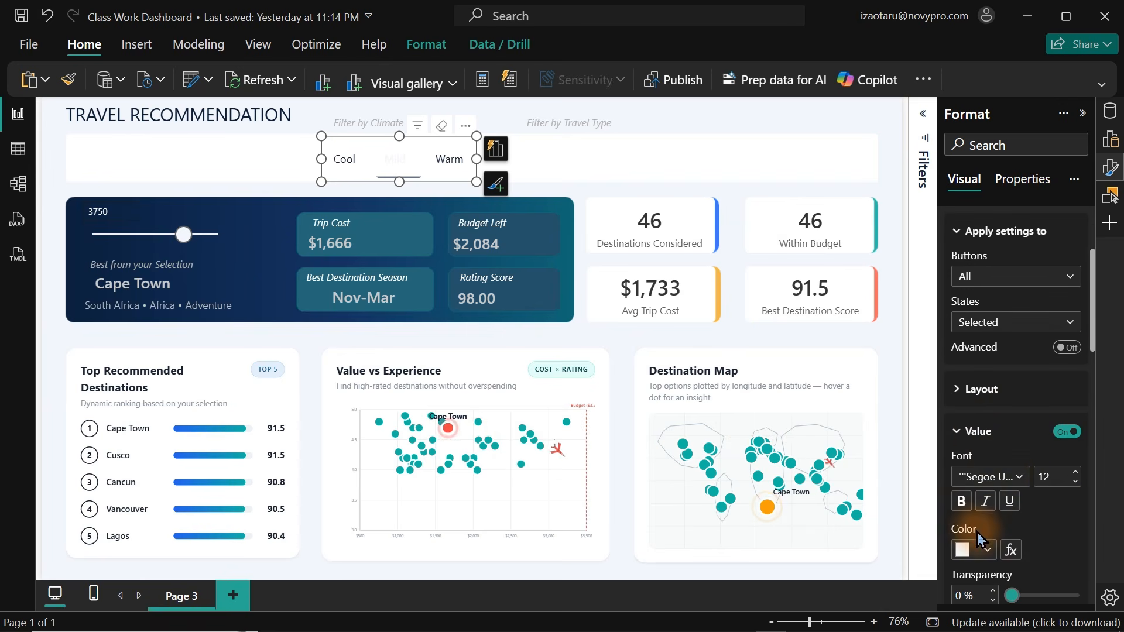
{"action": "left_click", "coordinate": [985, 550]}
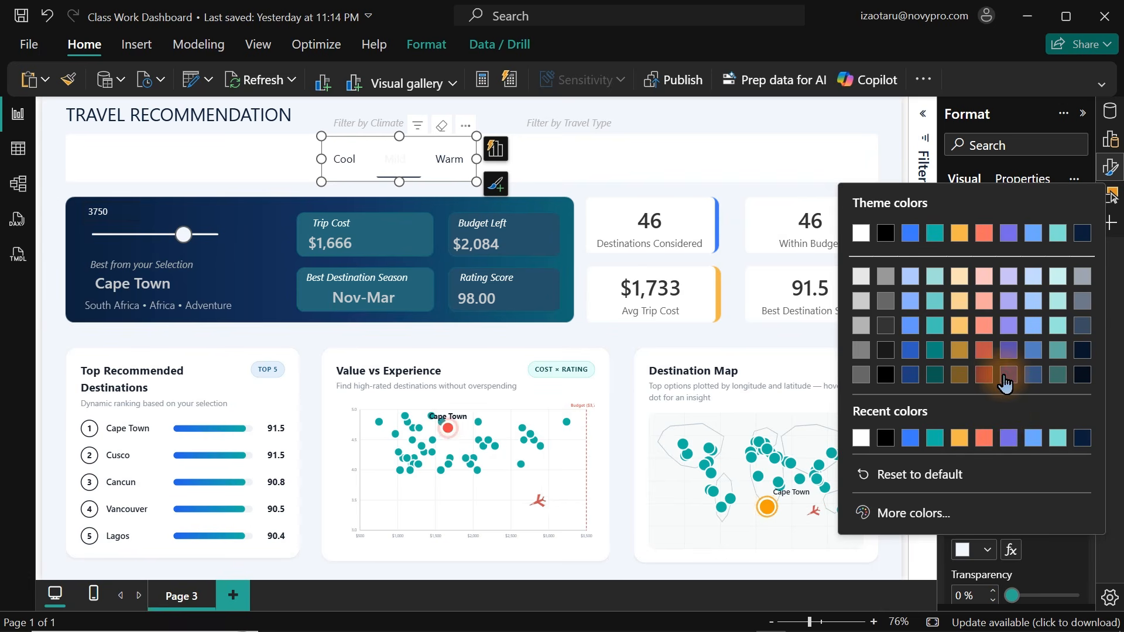
{"action": "left_click", "coordinate": [1007, 375]}
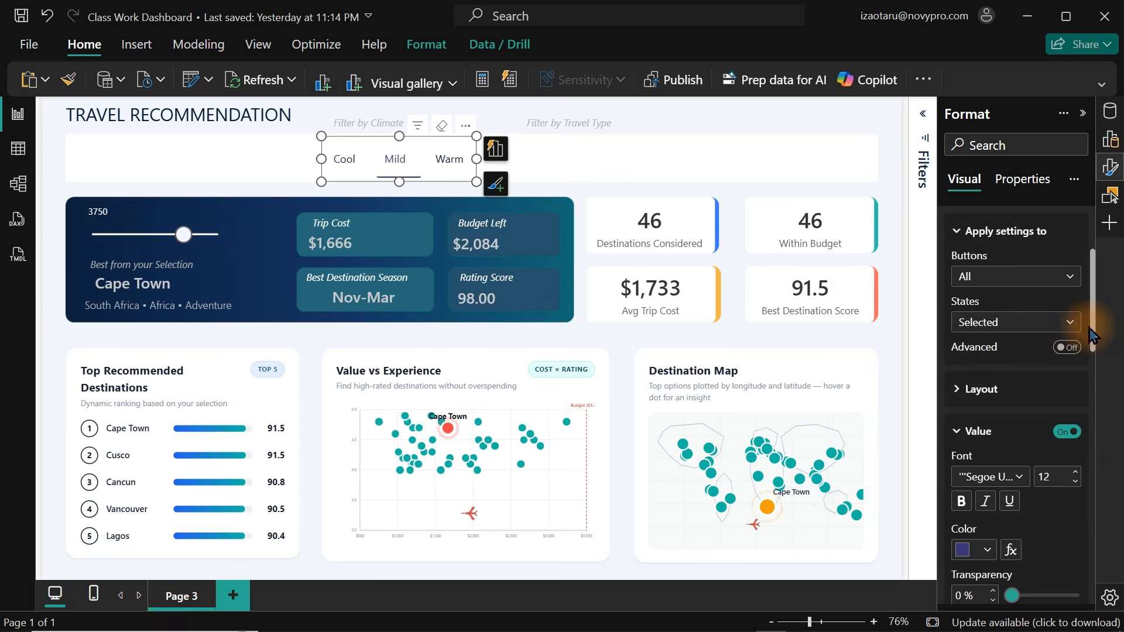
Set the callout value font colour for the Default state to light grey.
{"action": "left_click", "coordinate": [1048, 322]}
{"action": "left_click", "coordinate": [985, 368]}
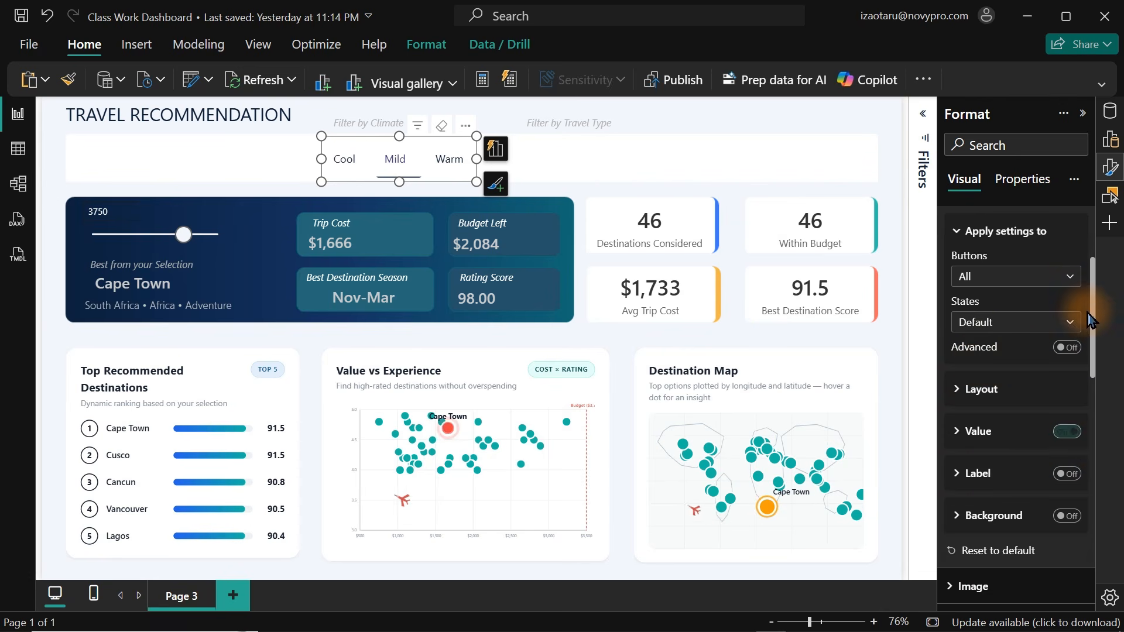
{"action": "left_click_drag", "start_coordinate": [1089, 314], "coordinate": [1092, 360]}
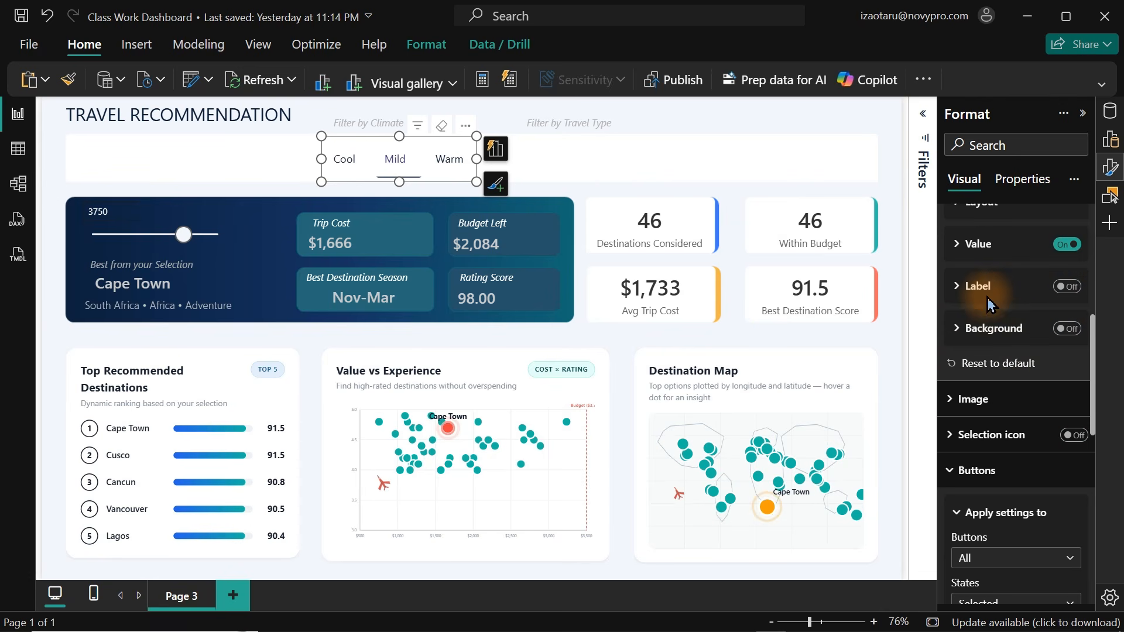
{"action": "left_click", "coordinate": [976, 248]}
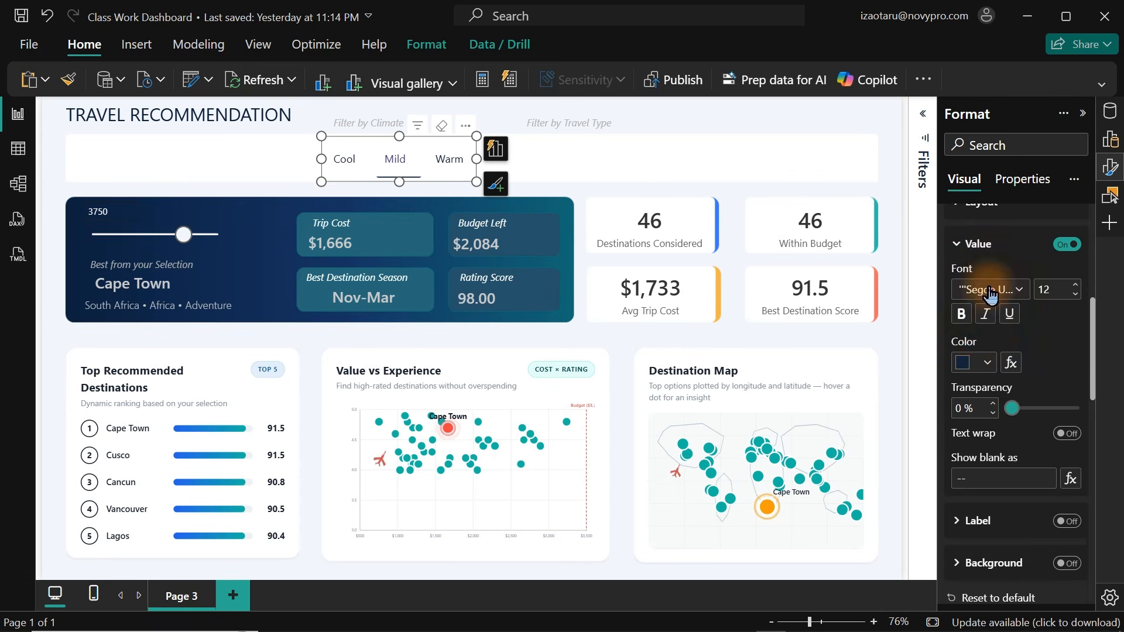
{"action": "left_click", "coordinate": [988, 364]}
{"action": "left_click", "coordinate": [867, 170]}
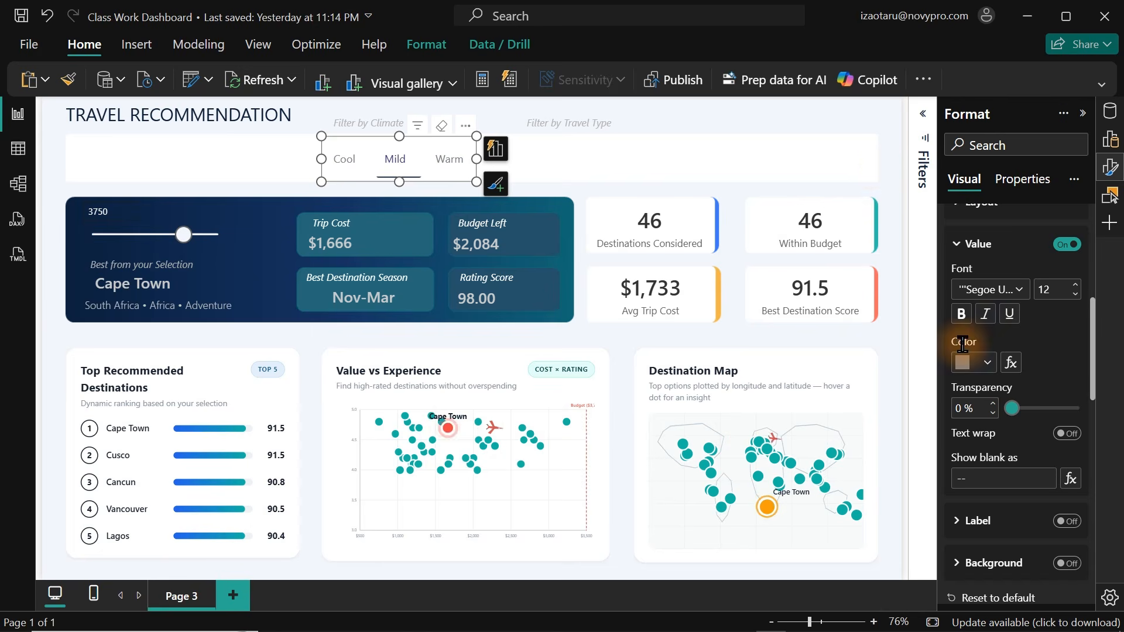
{"action": "left_click", "coordinate": [973, 364]}
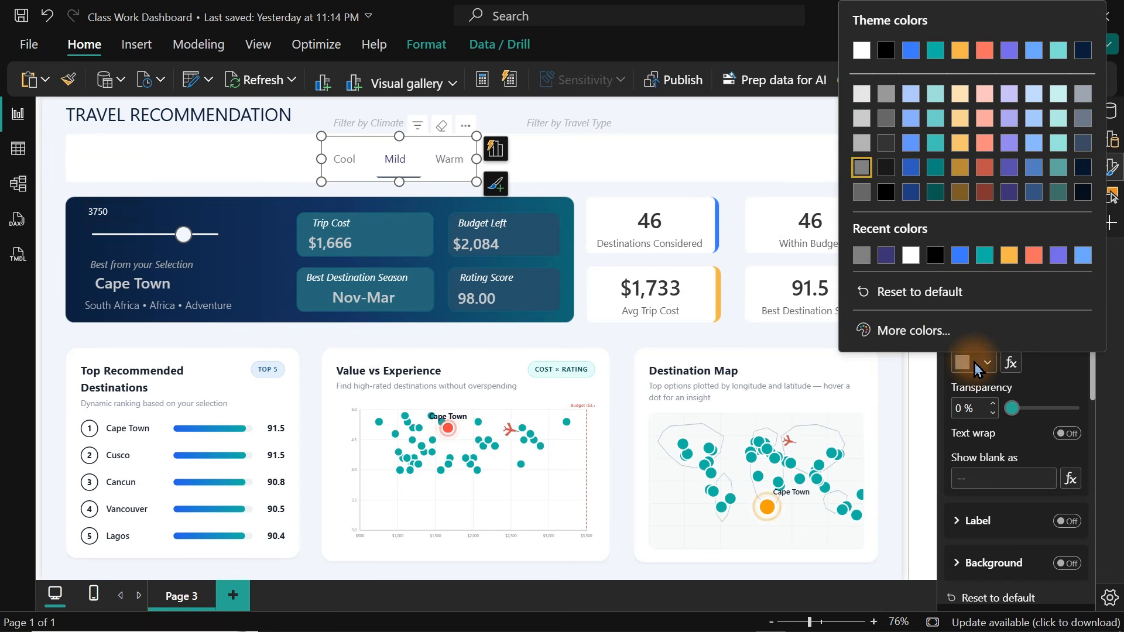
{"action": "left_click", "coordinate": [863, 149]}
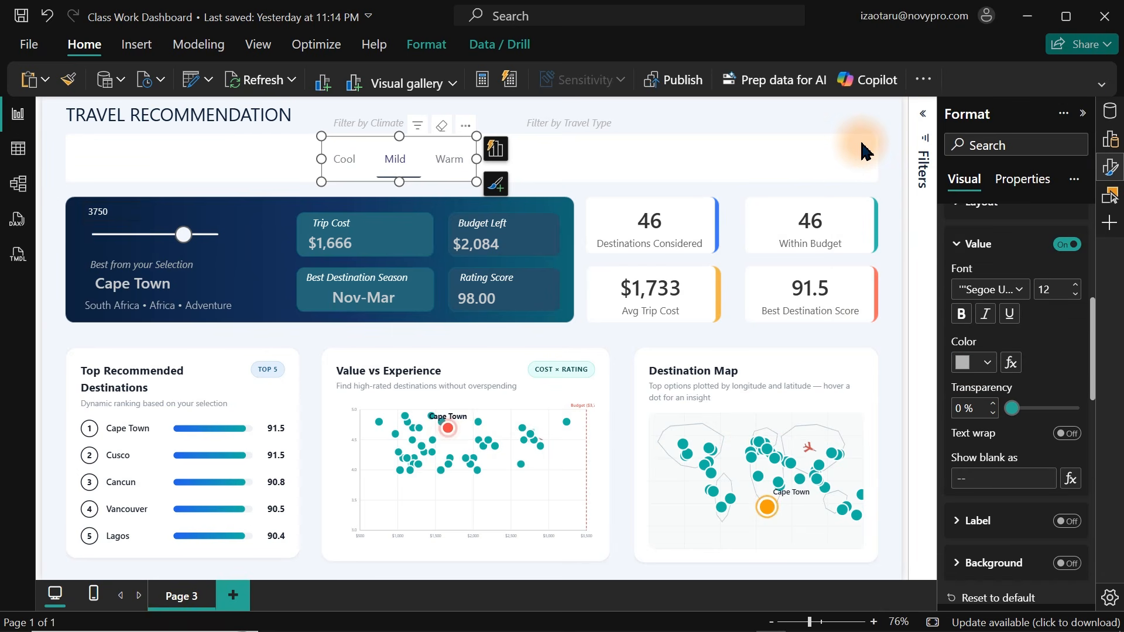
Duplicate the Climate slicer and place the copy under the Filter by Travel Type label.
{"action": "left_click", "coordinate": [628, 167]}
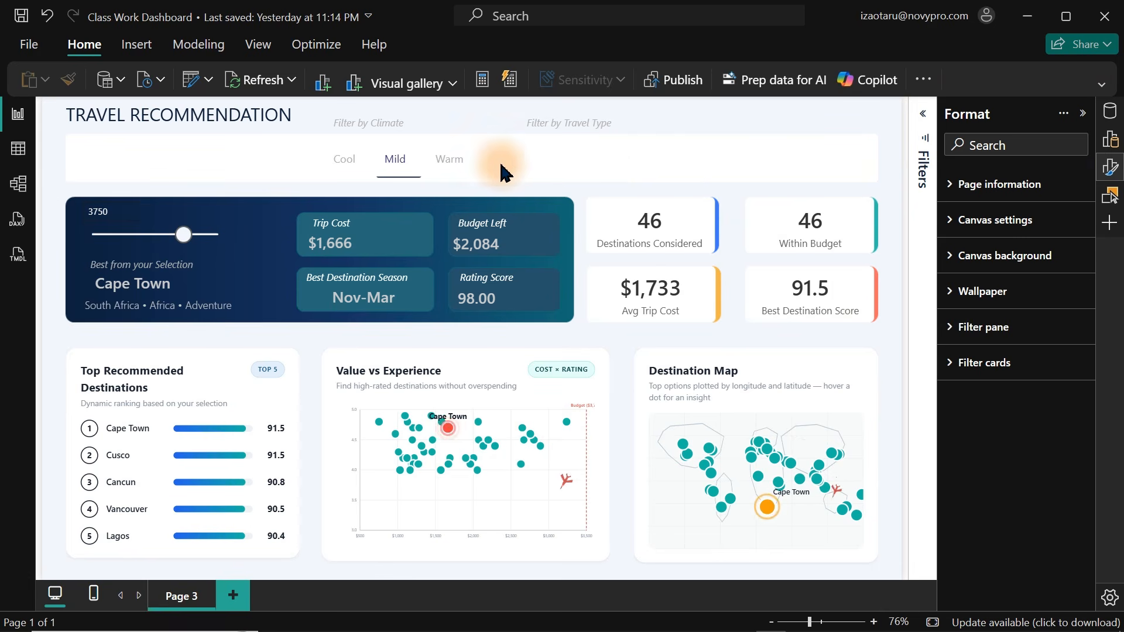
{"action": "left_click", "coordinate": [454, 171]}
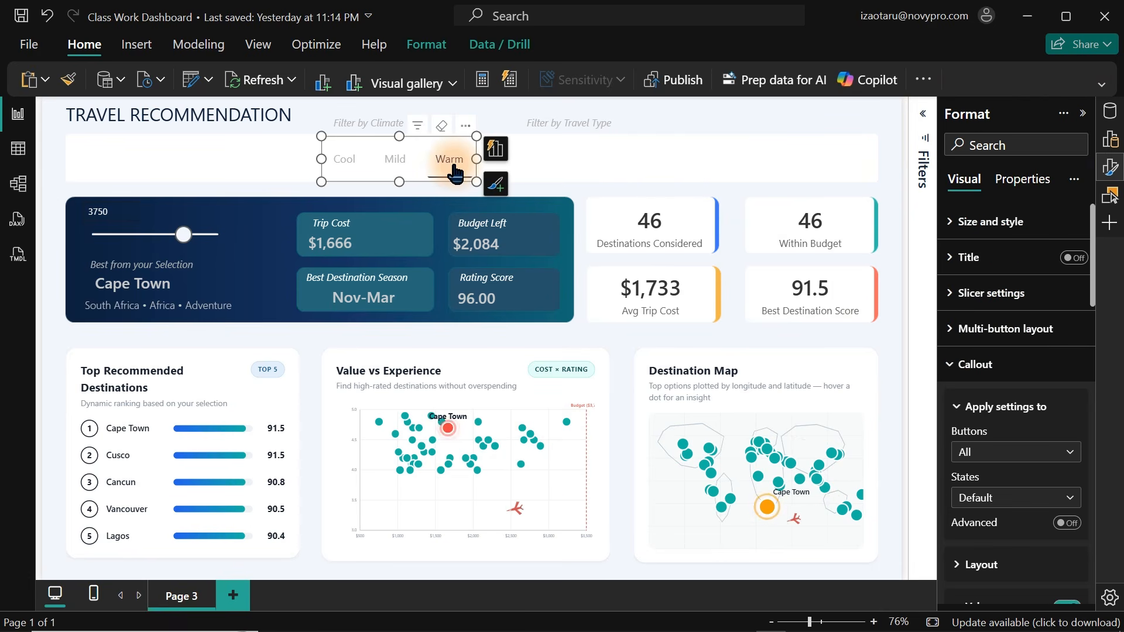
{"action": "left_click", "coordinate": [396, 164]}
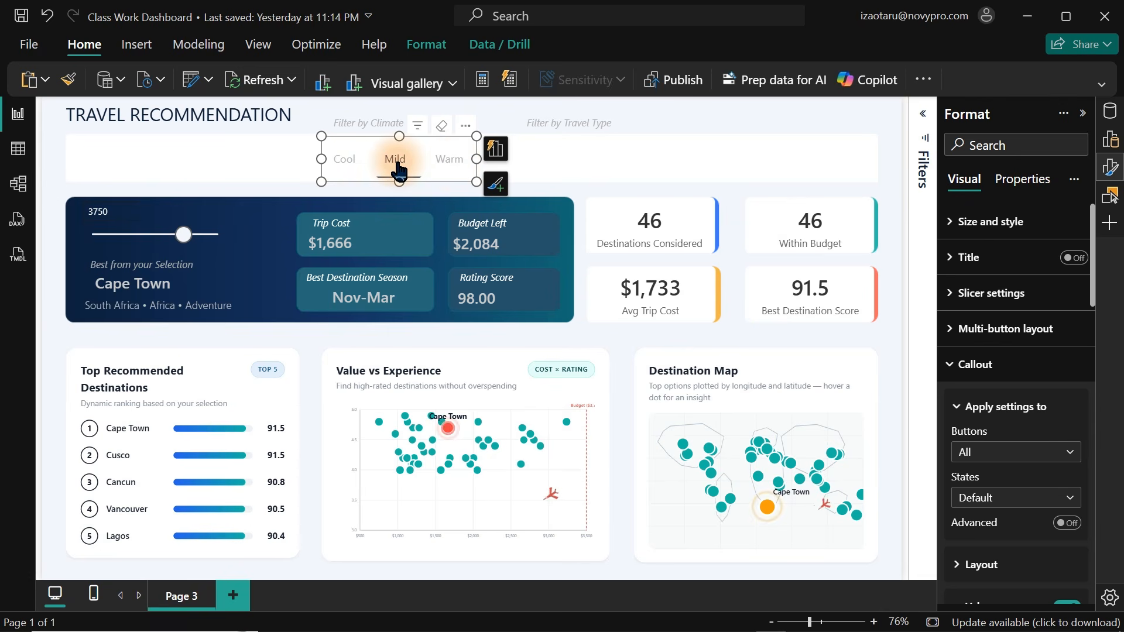
{"action": "left_click", "coordinate": [326, 144]}
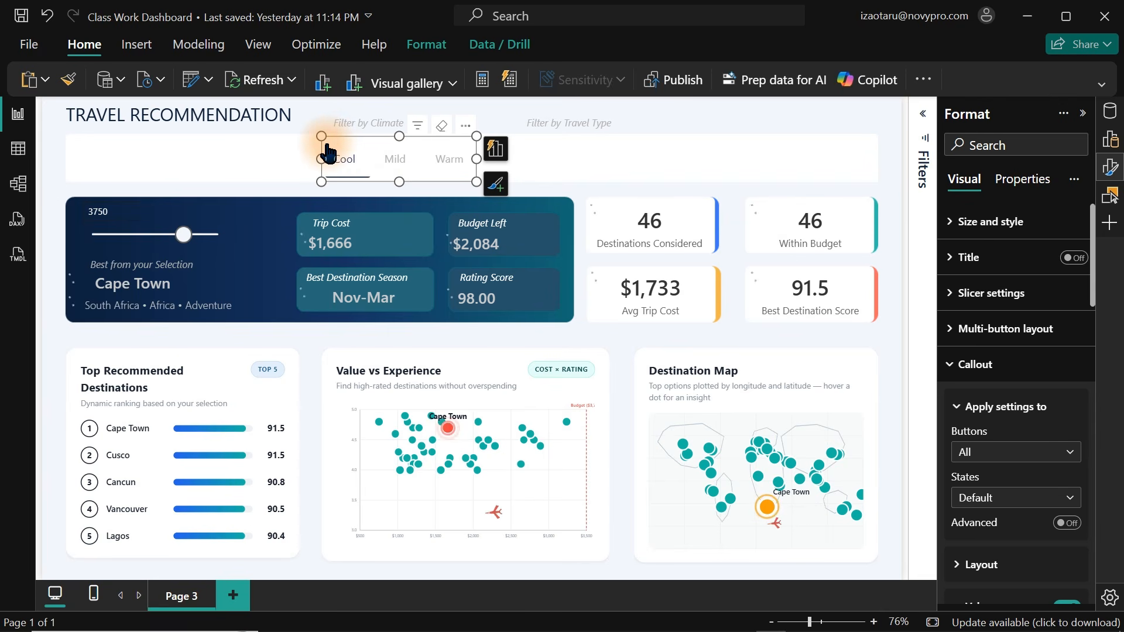
{"action": "left_click_drag", "start_coordinate": [328, 152], "coordinate": [557, 150]}
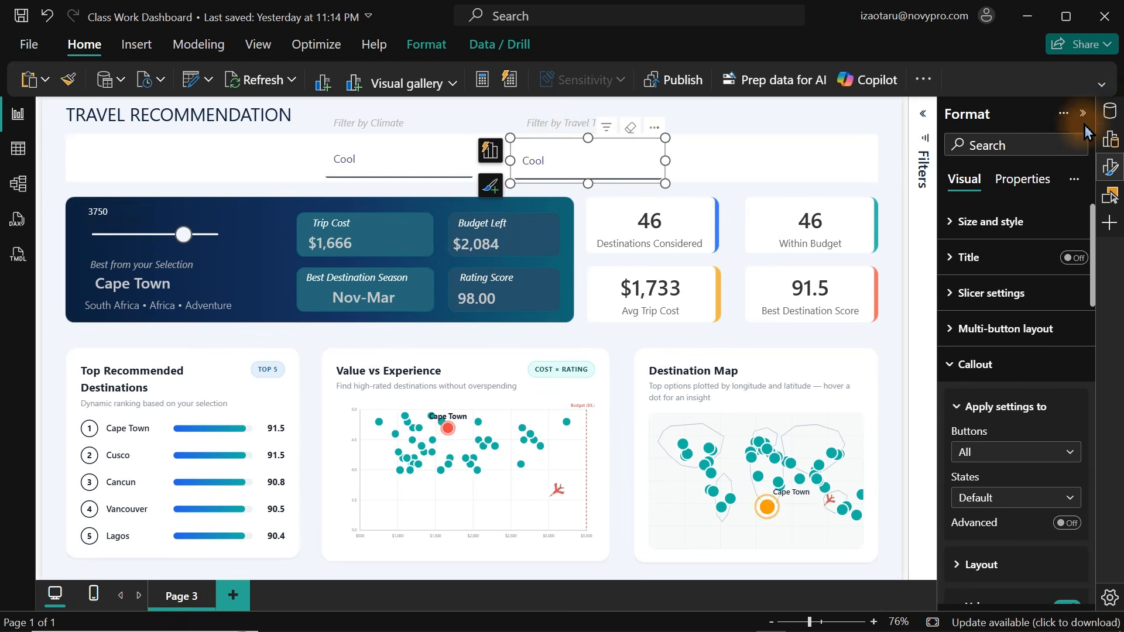
Switch the copied slicer's field from DestinationsTable Climate to ClimatePreference Climate.
{"action": "left_click", "coordinate": [1110, 111]}
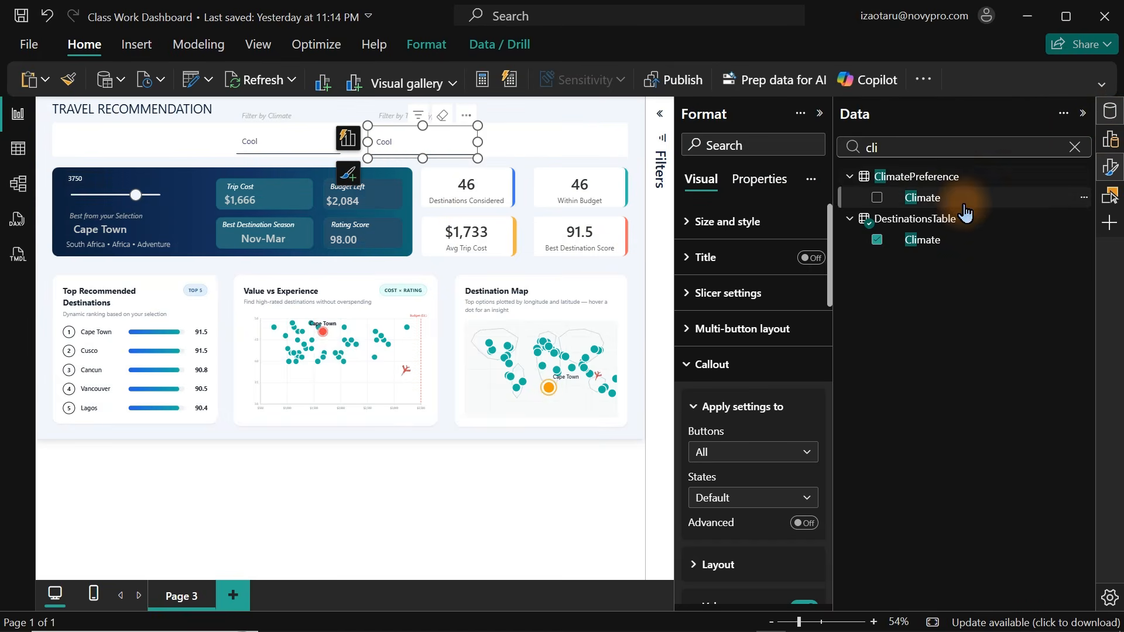
{"action": "left_click", "coordinate": [877, 239]}
{"action": "left_click", "coordinate": [877, 198]}
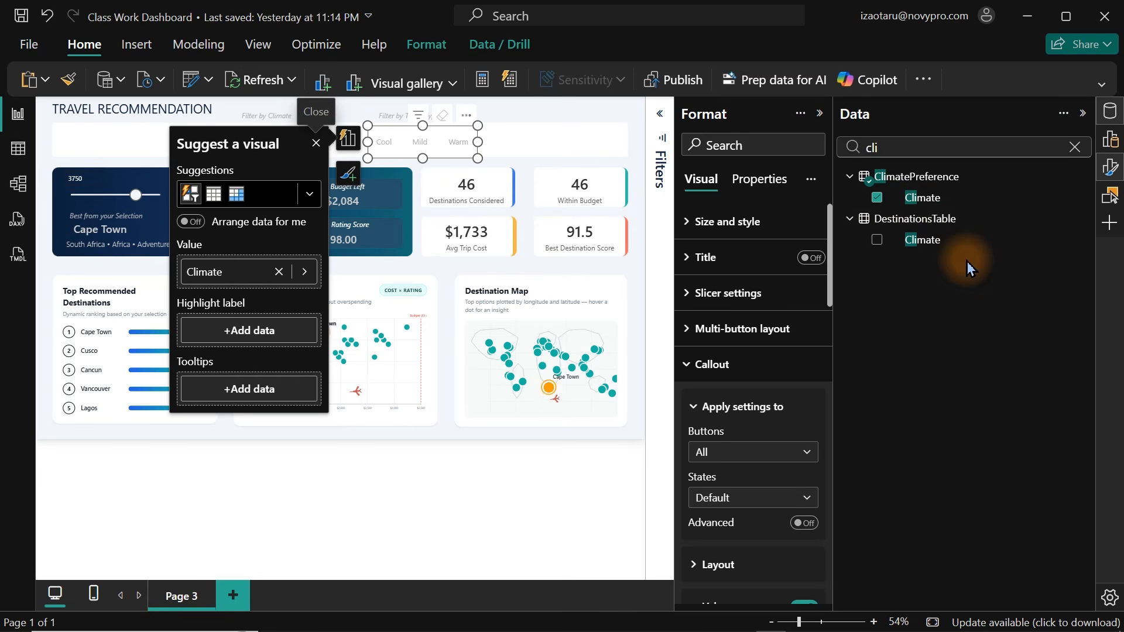
Select a climate in the new slicer to test its effect on the dashboard visuals.
{"action": "left_click", "coordinate": [560, 134]}
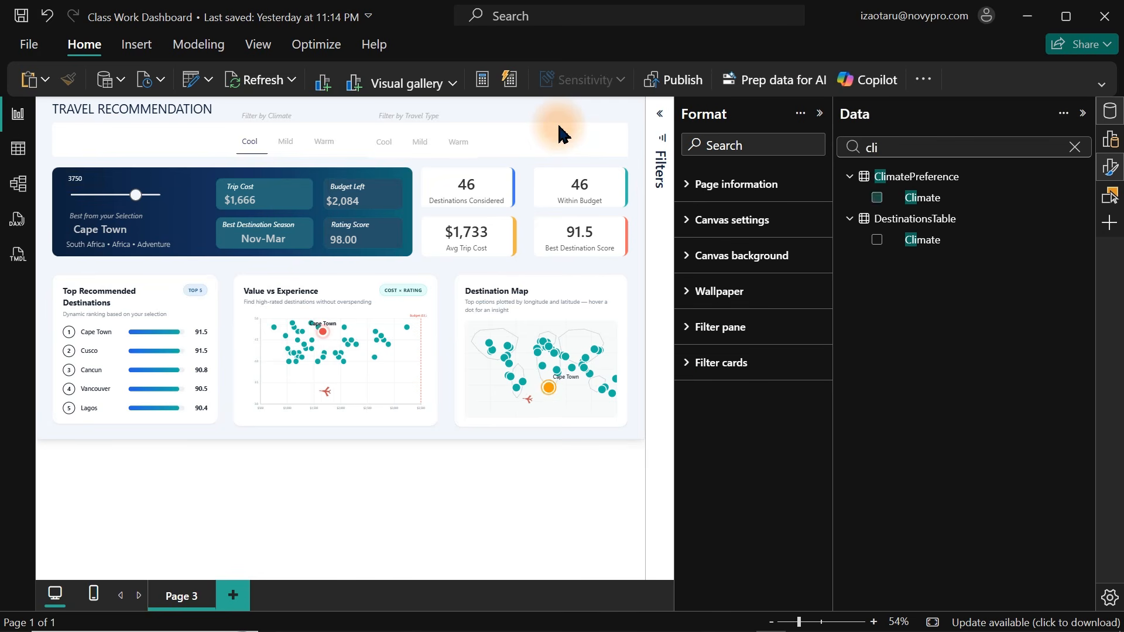
{"action": "left_click", "coordinate": [418, 155]}
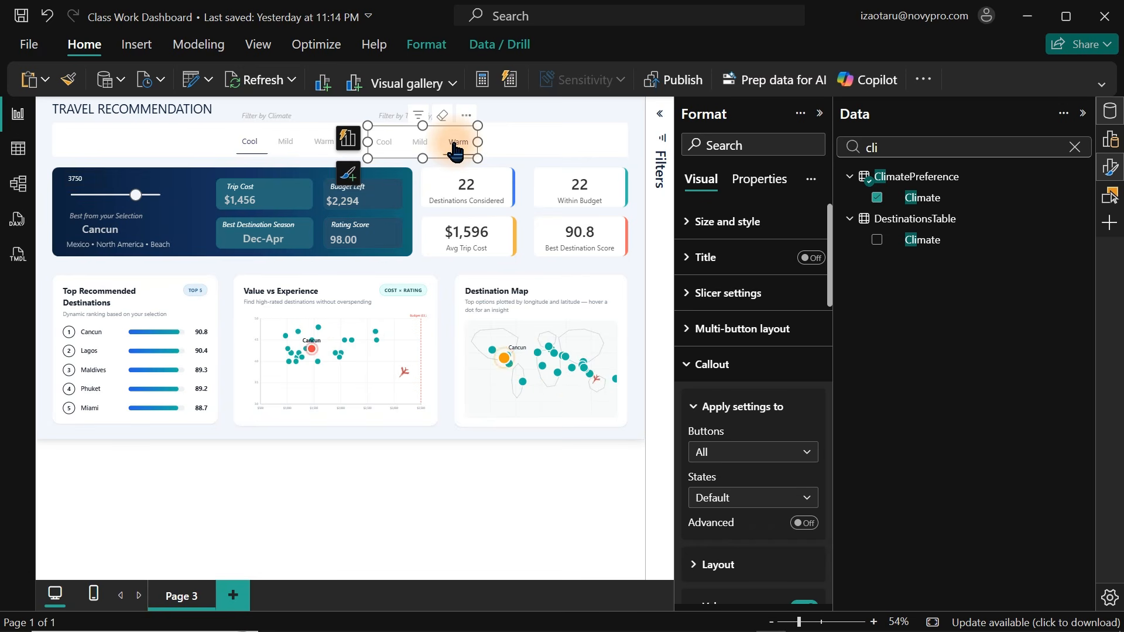
{"action": "left_click", "coordinate": [286, 146]}
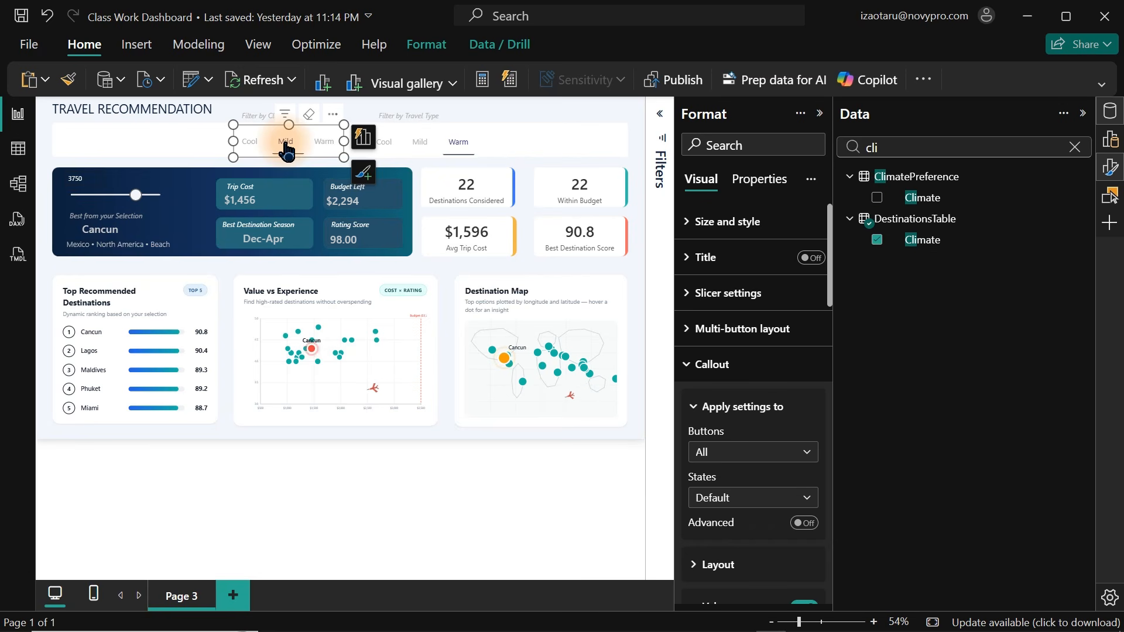
Inspect the ClimatePreference and DestinationsTable tables in table view and return to the report.
{"action": "left_click", "coordinate": [18, 152]}
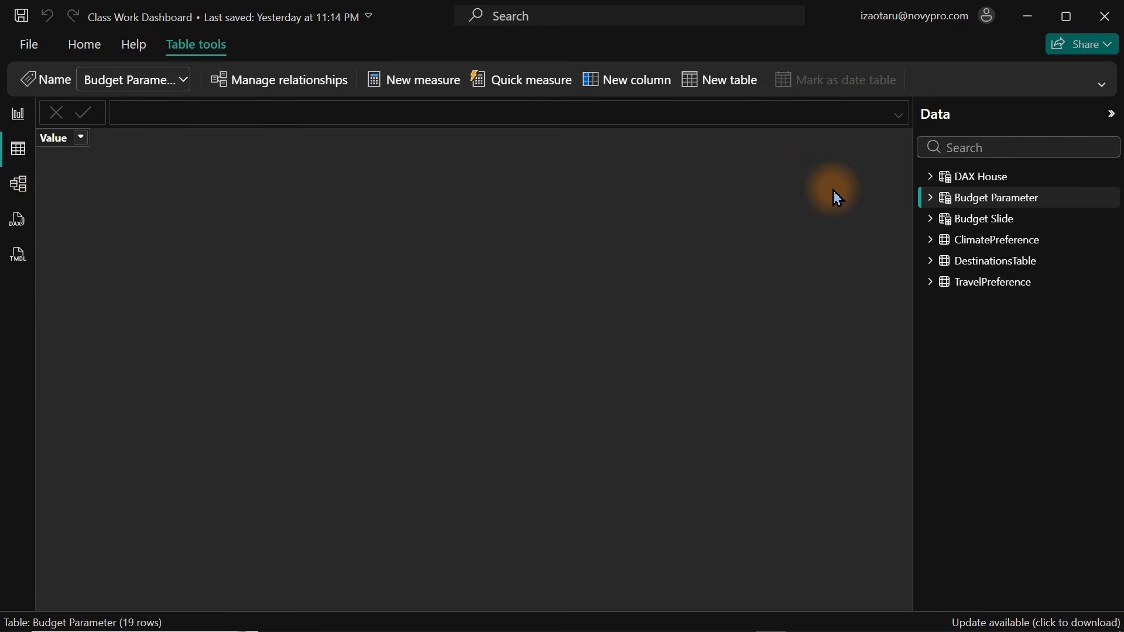
{"action": "left_click", "coordinate": [984, 251]}
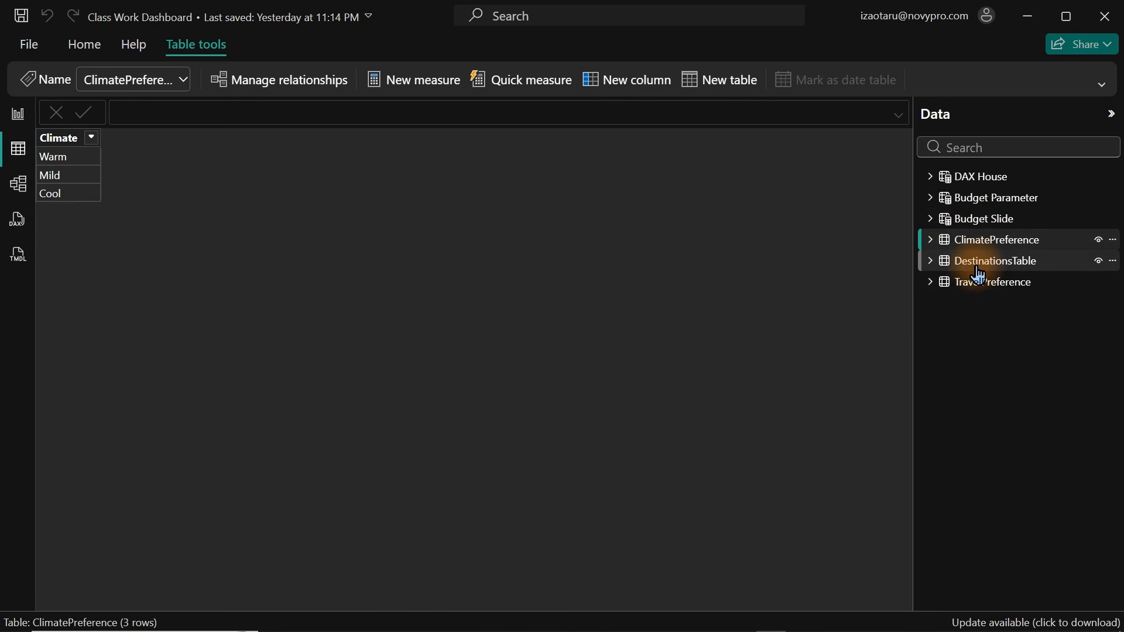
{"action": "left_click", "coordinate": [982, 272]}
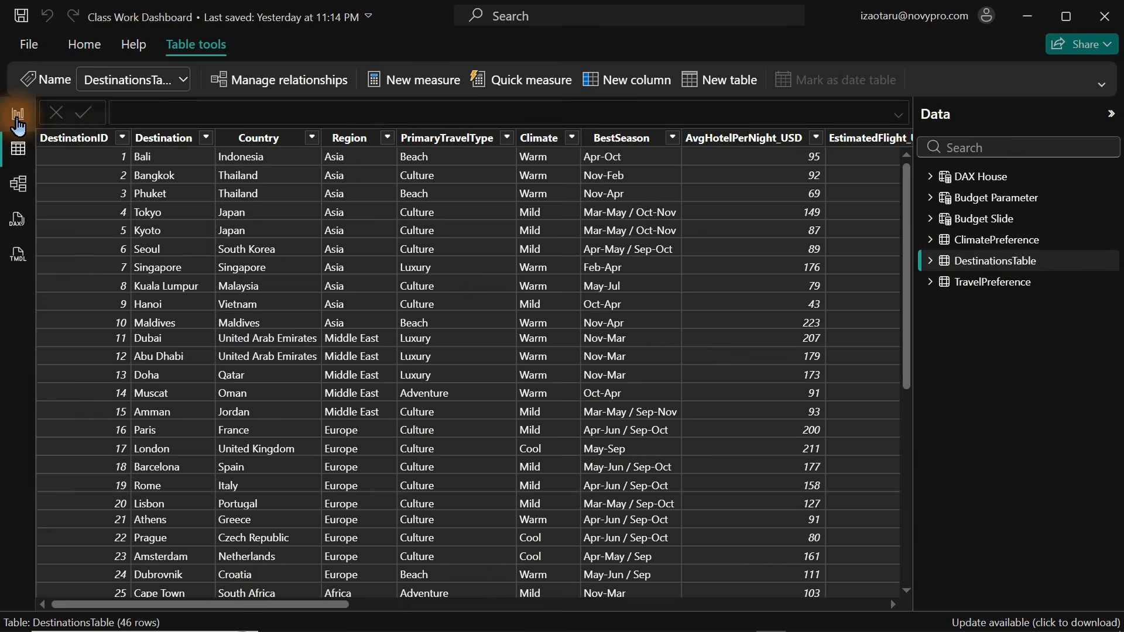
{"action": "left_click", "coordinate": [17, 117]}
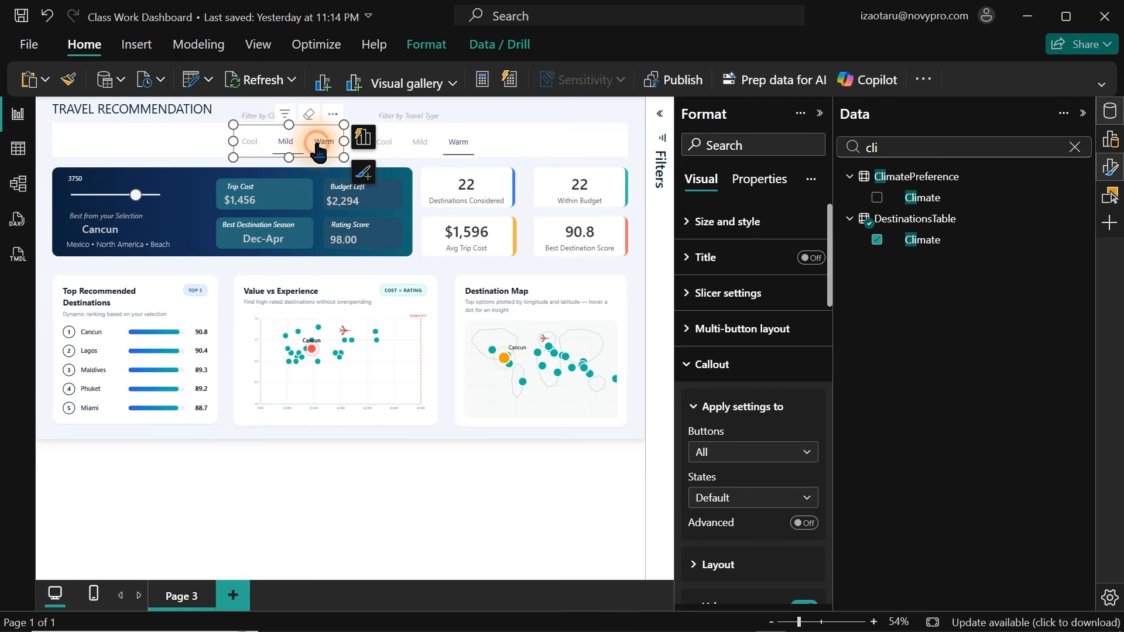
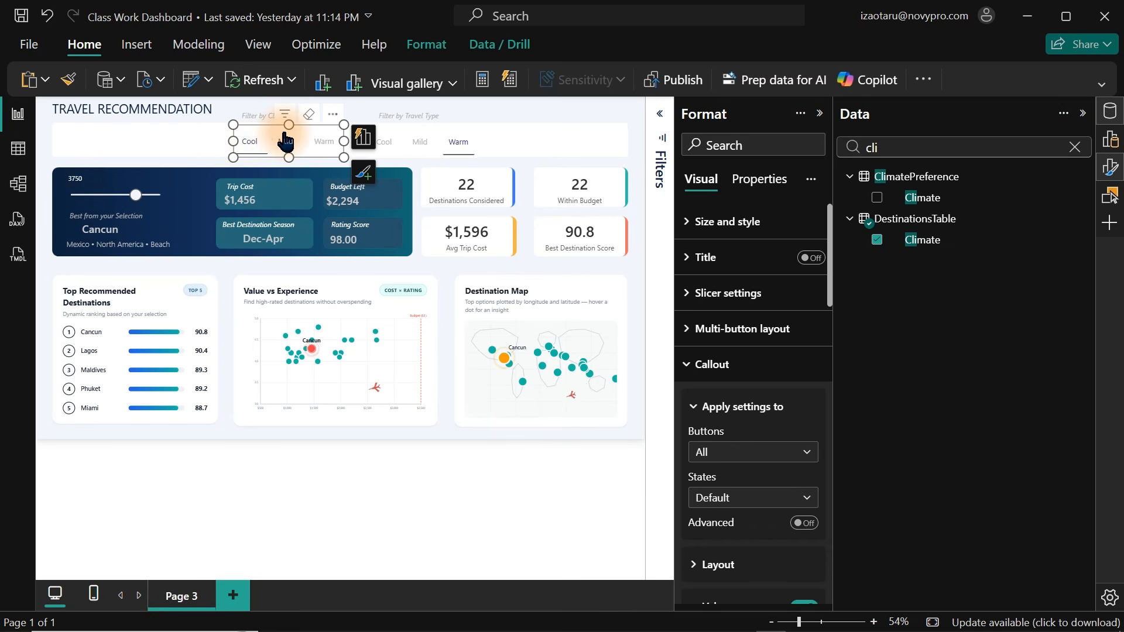
Replace the original Climate slicer with the ClimatePreference slicer set to Mild, placed under the Filter by Climate label.
{"action": "key", "text": "Delete"}
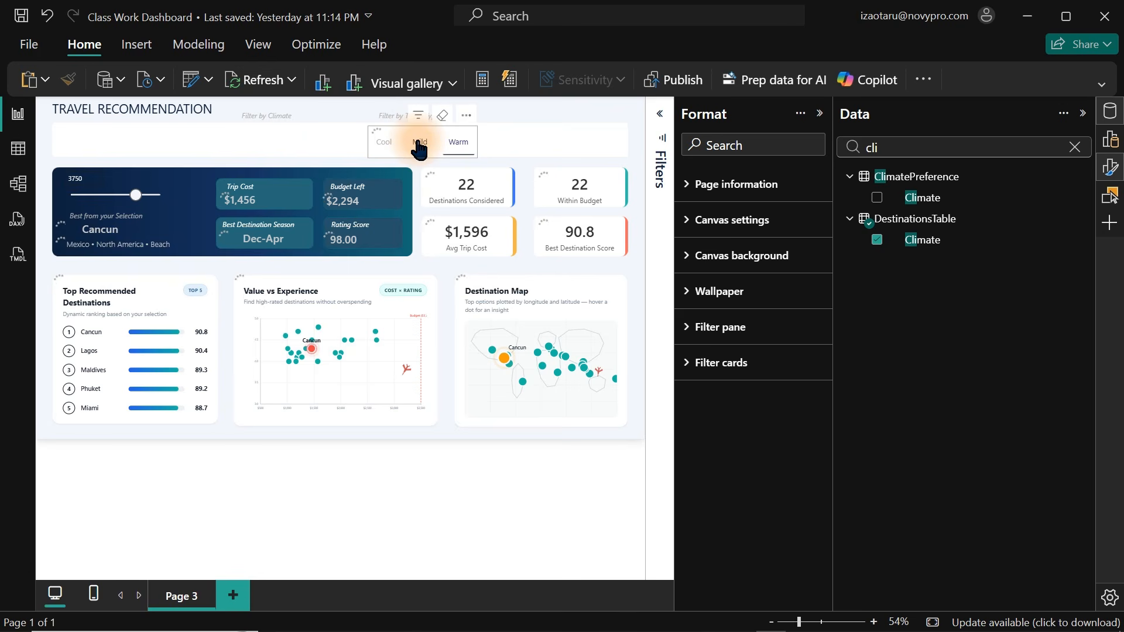
{"action": "left_click", "coordinate": [419, 147]}
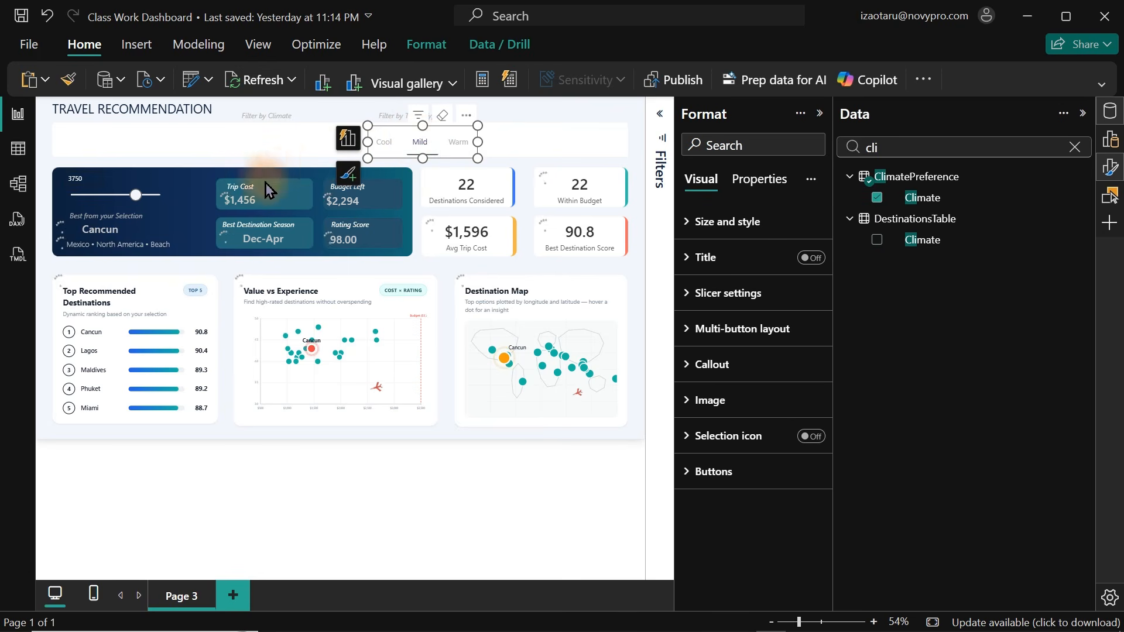
{"action": "left_click", "coordinate": [393, 142]}
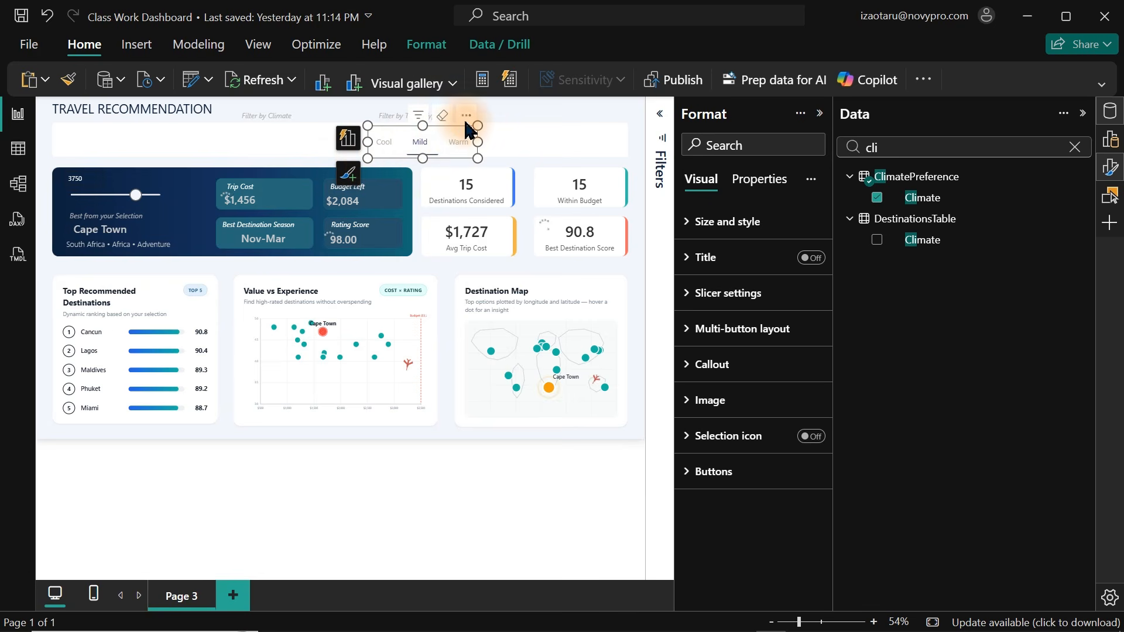
{"action": "left_click_drag", "start_coordinate": [466, 123], "coordinate": [325, 120]}
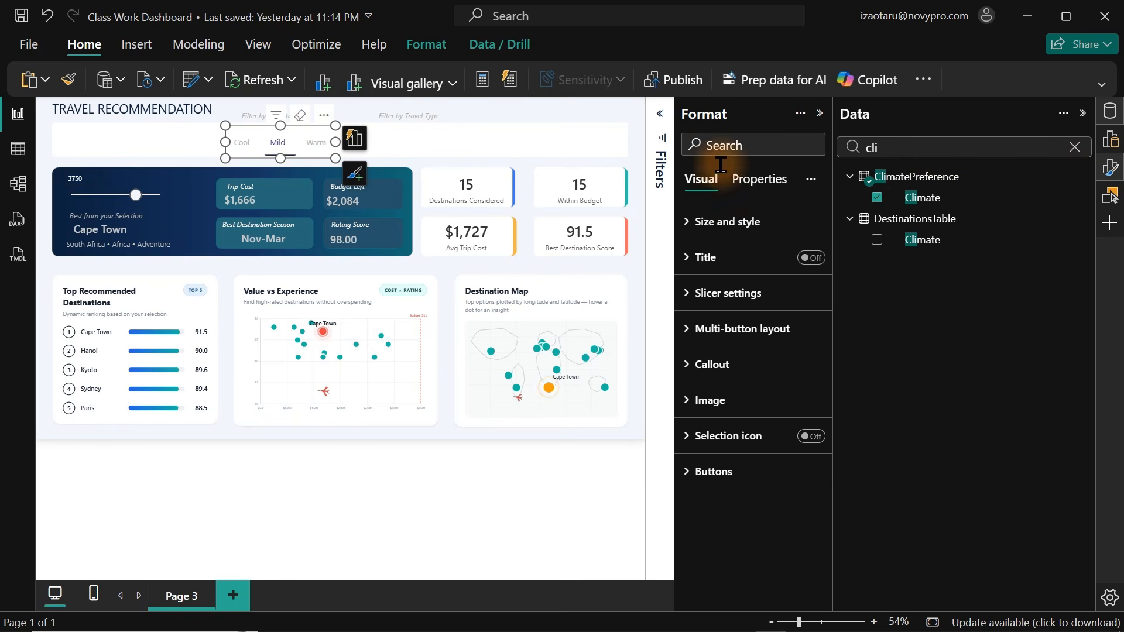
Paste a copy of the slicer under the Filter by Travel Type label and set its field to TravelPreference TravelType.
{"action": "key", "text": "ctrl+v"}
{"action": "left_click_drag", "start_coordinate": [321, 145], "coordinate": [489, 138]}
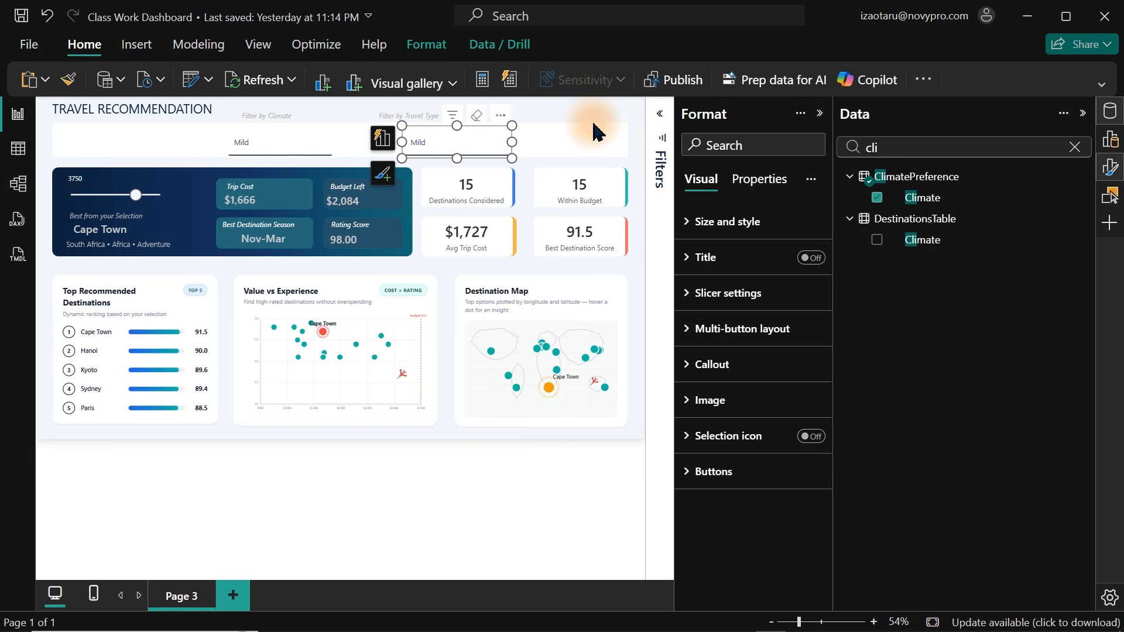
{"action": "left_click", "coordinate": [877, 199]}
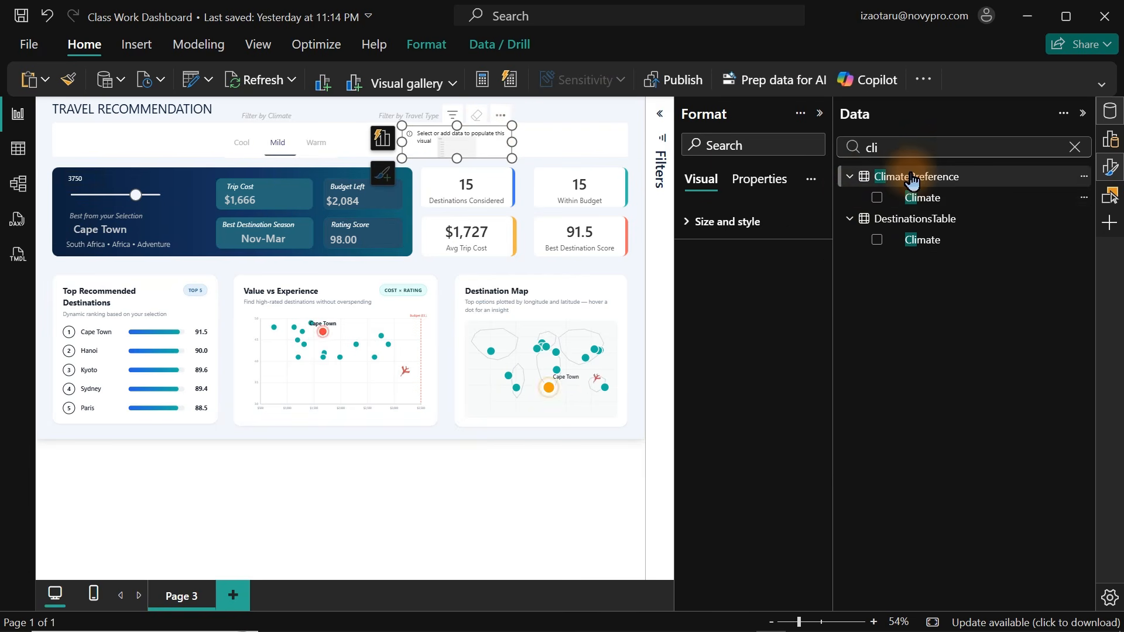
{"action": "left_click", "coordinate": [898, 150]}
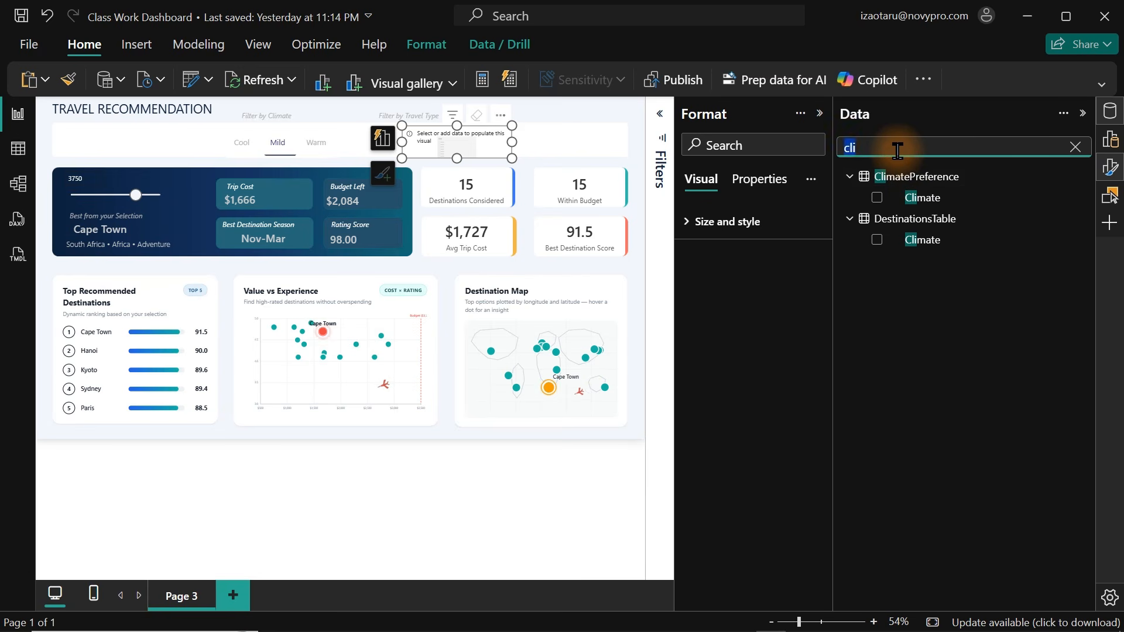
{"action": "type", "text": "tra"}
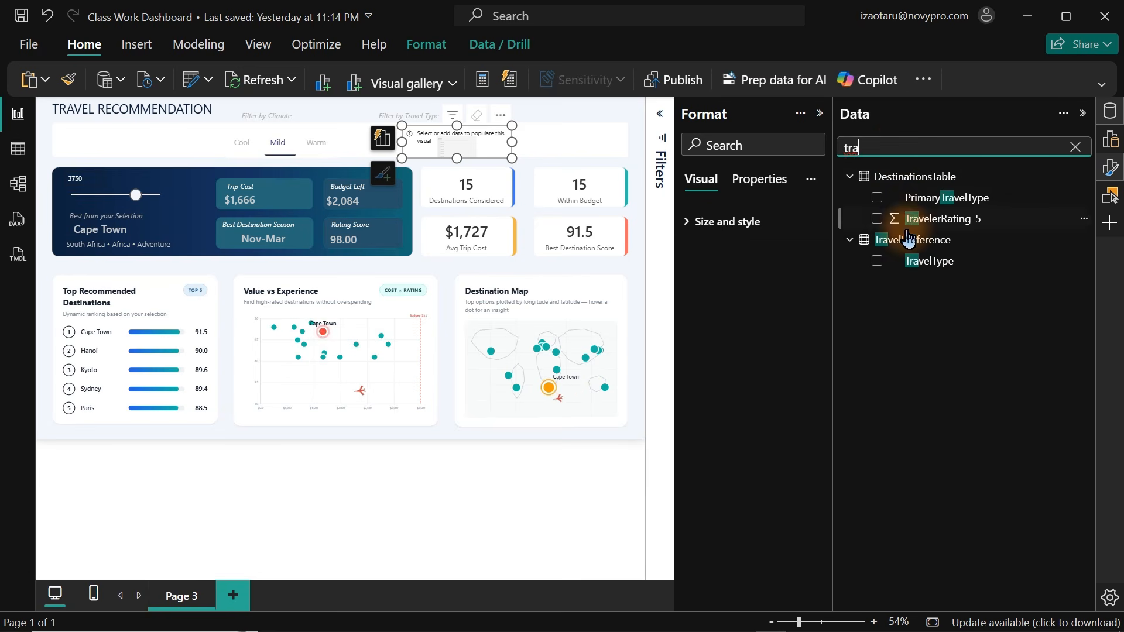
{"action": "left_click", "coordinate": [876, 260]}
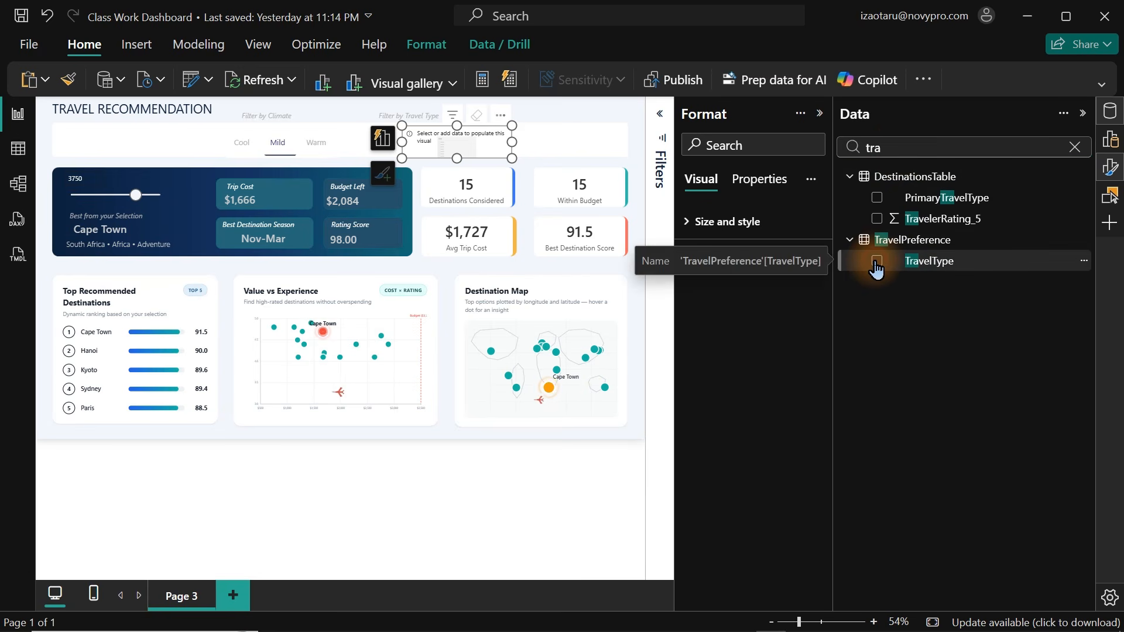
Set the Travel Type slicer's multi-button layout arrangement to Horizontal.
{"action": "left_click", "coordinate": [1112, 116]}
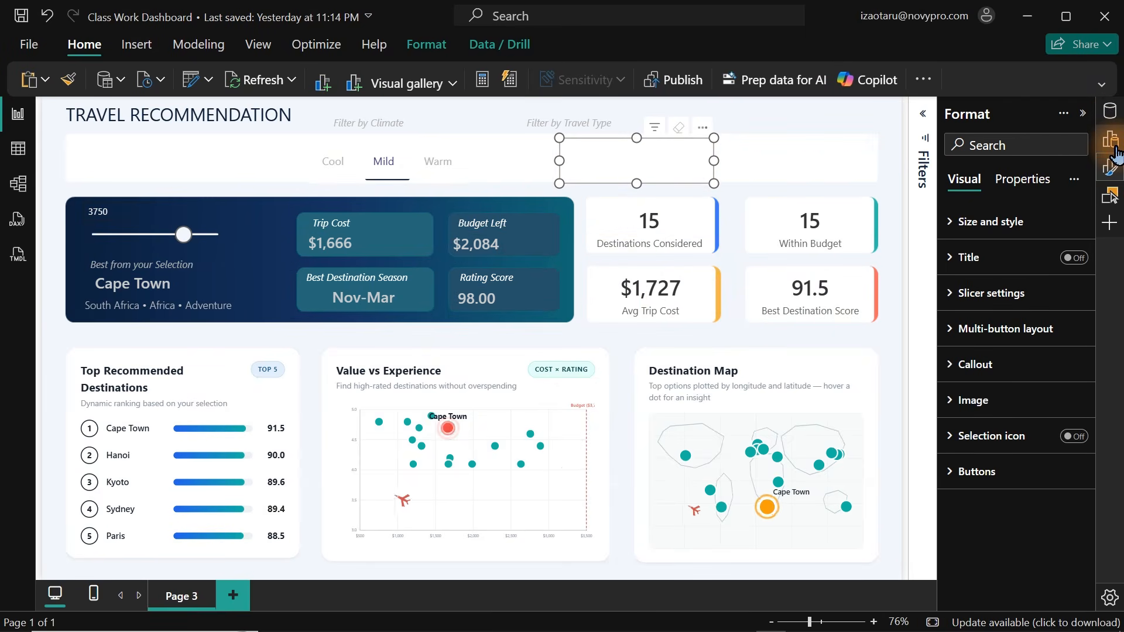
{"action": "left_click", "coordinate": [1110, 141]}
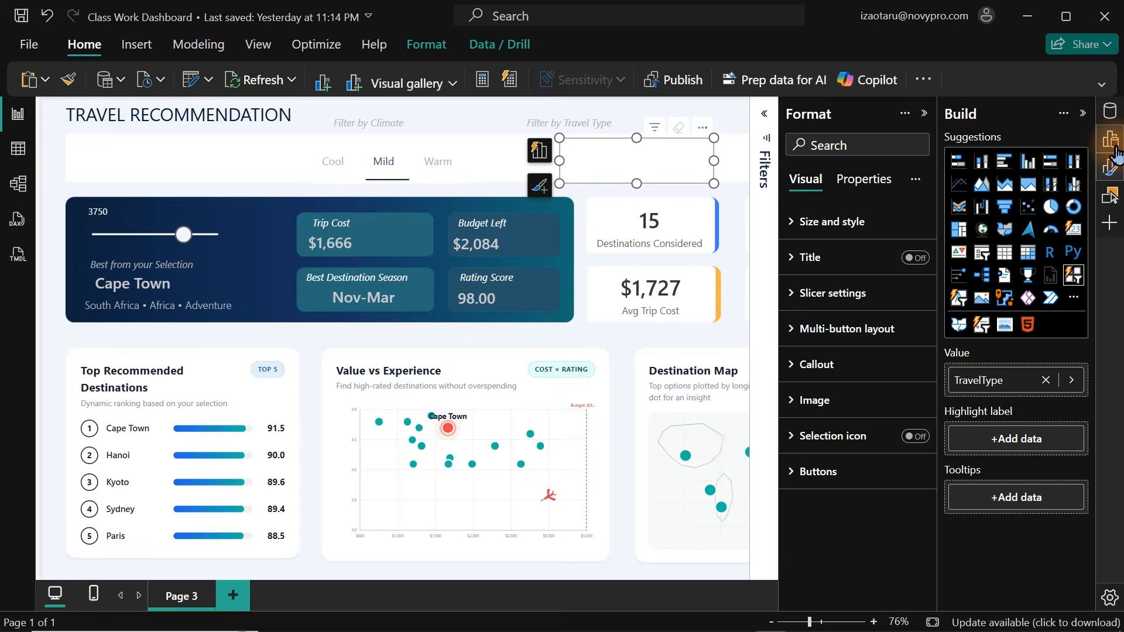
{"action": "left_click", "coordinate": [1110, 140]}
{"action": "left_click", "coordinate": [1110, 170]}
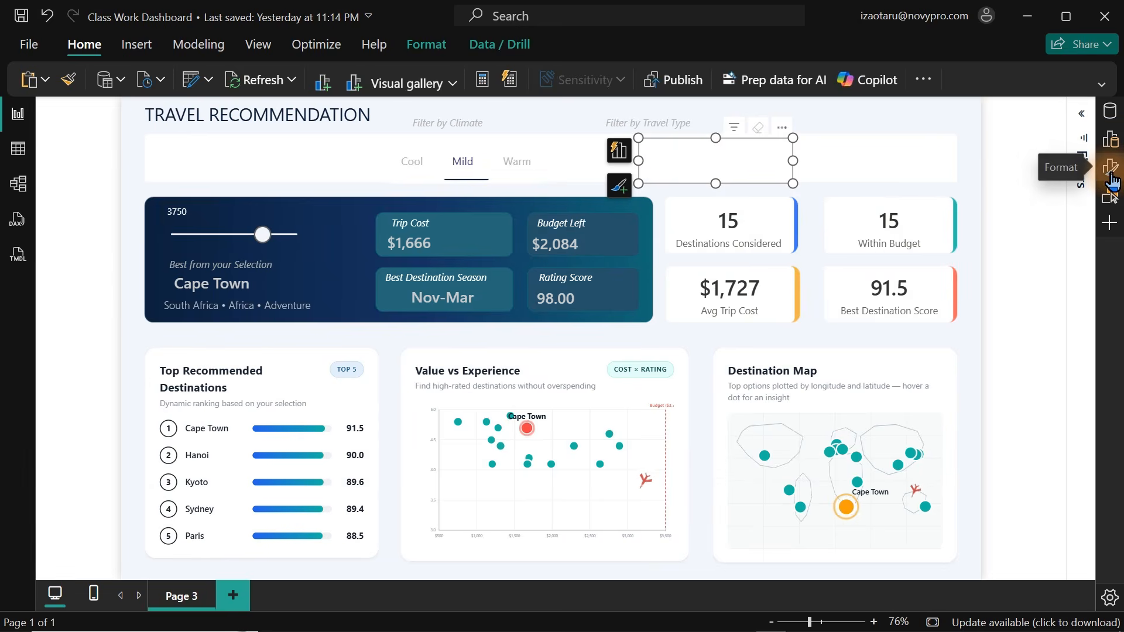
{"action": "left_click", "coordinate": [1111, 169]}
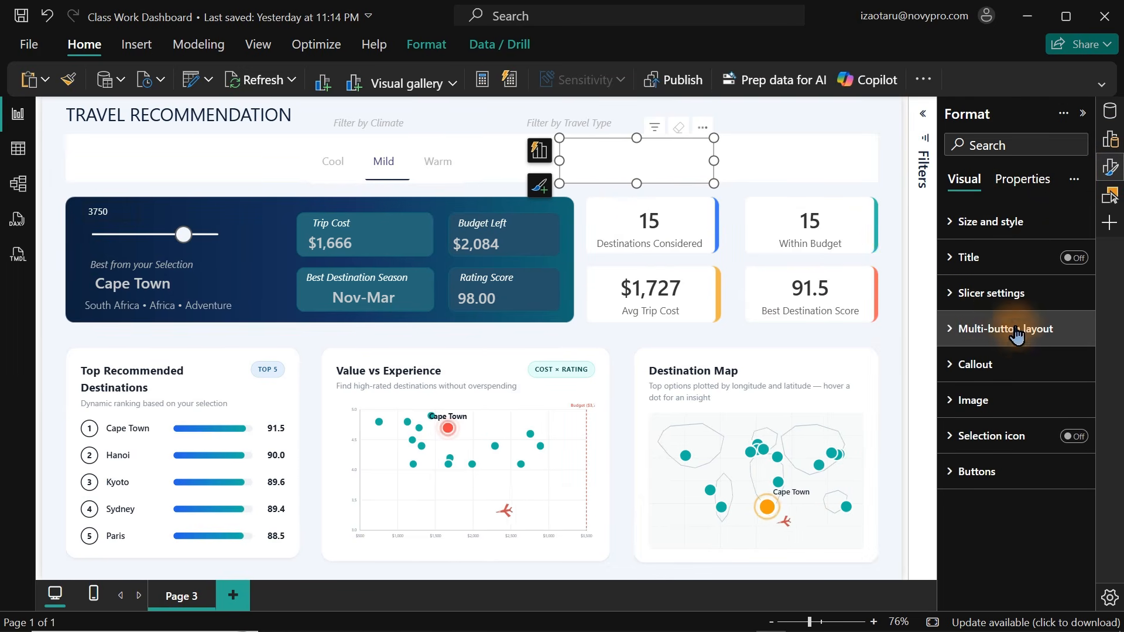
{"action": "left_click", "coordinate": [990, 293]}
{"action": "left_click", "coordinate": [992, 298]}
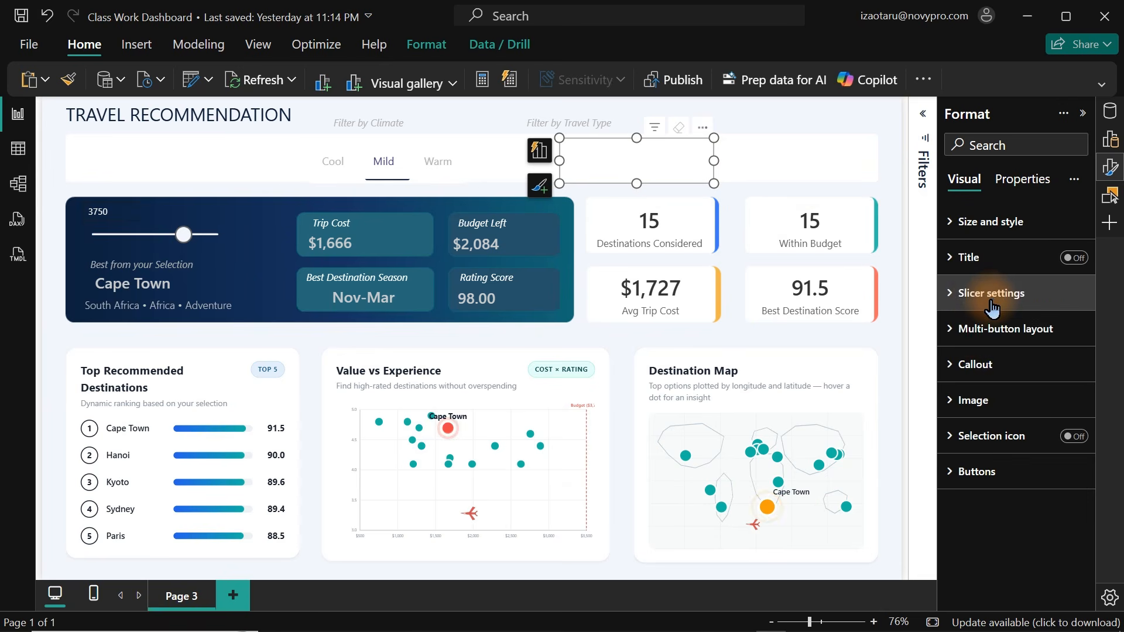
{"action": "left_click", "coordinate": [982, 342]}
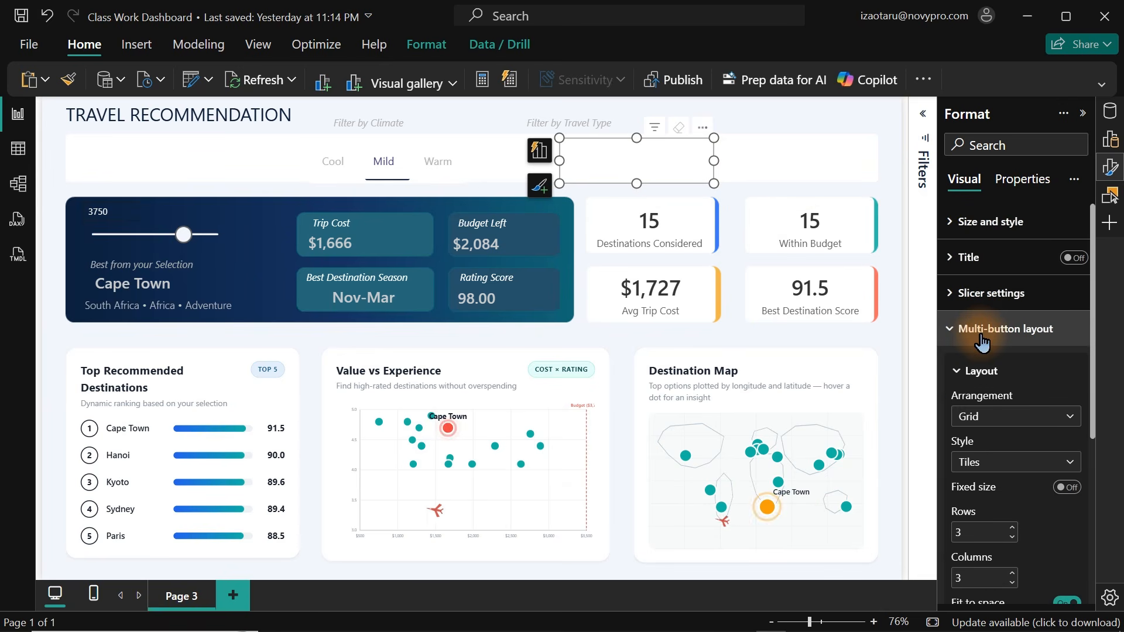
{"action": "left_click", "coordinate": [1006, 418]}
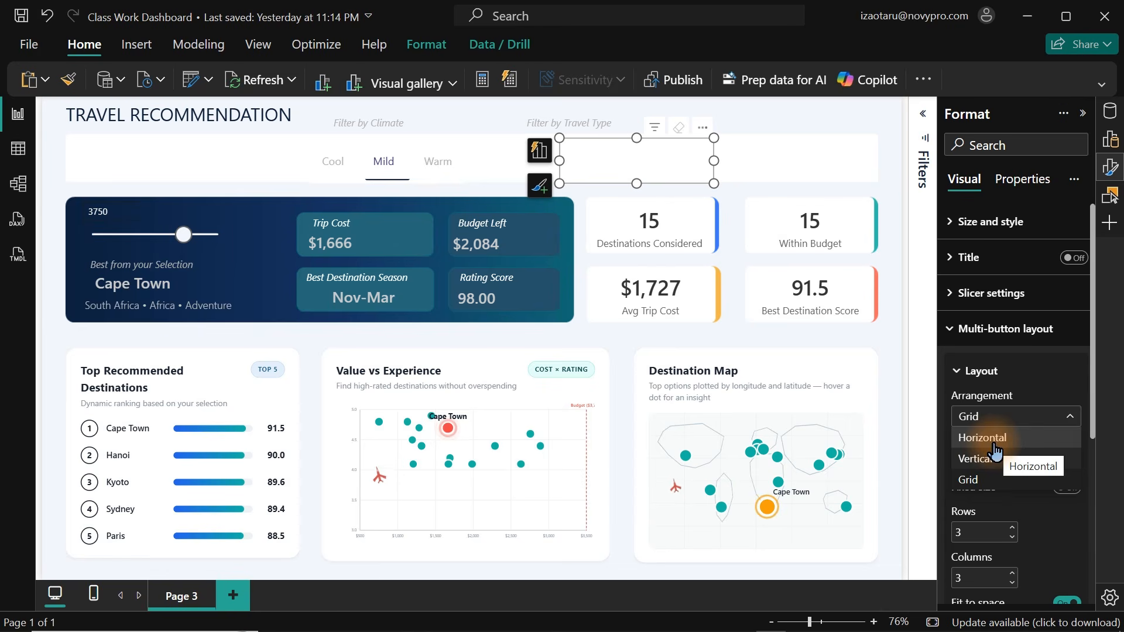
{"action": "key", "text": "Escape"}
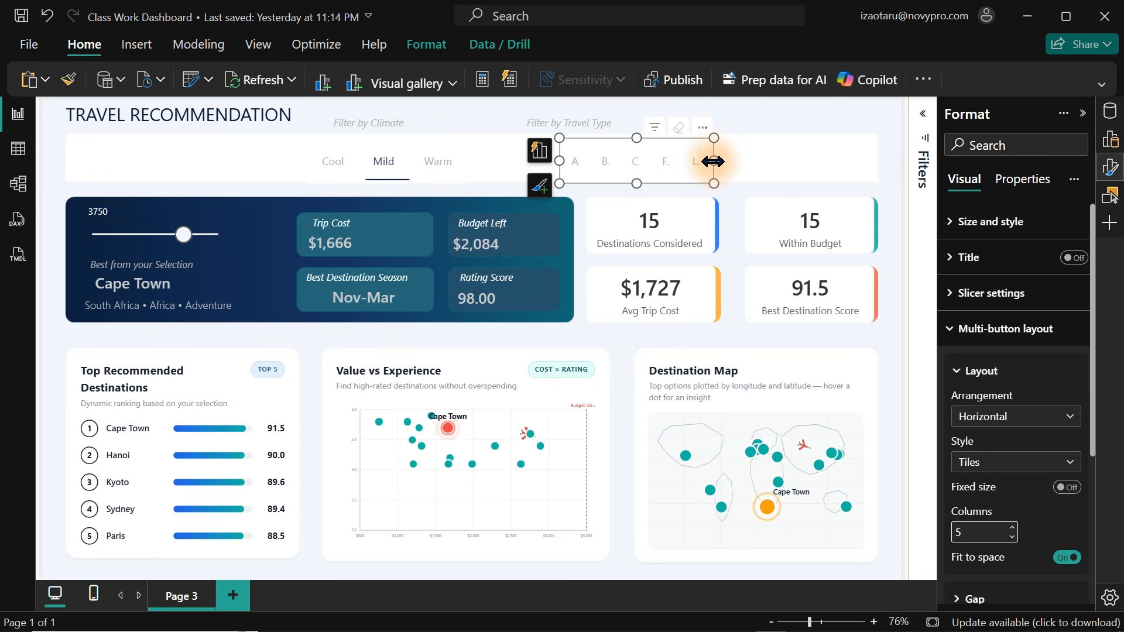
Widen the Travel Type slicer across the filter bar beside the climate buttons and select Culture.
{"action": "left_click_drag", "start_coordinate": [713, 160], "coordinate": [874, 168]}
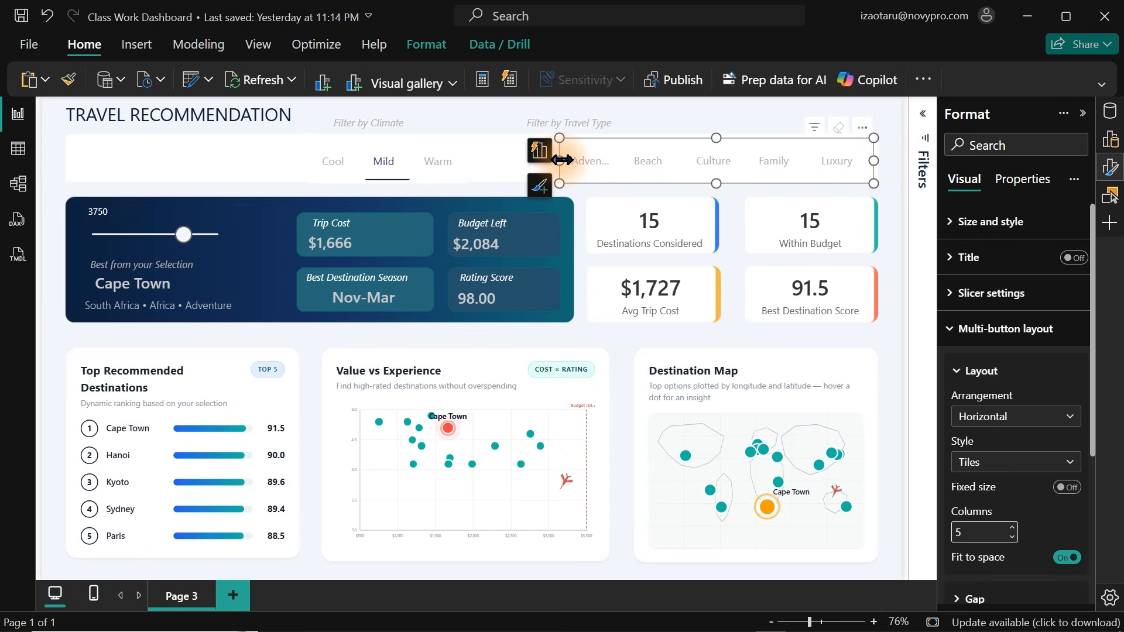
{"action": "left_click_drag", "start_coordinate": [558, 158], "coordinate": [509, 163]}
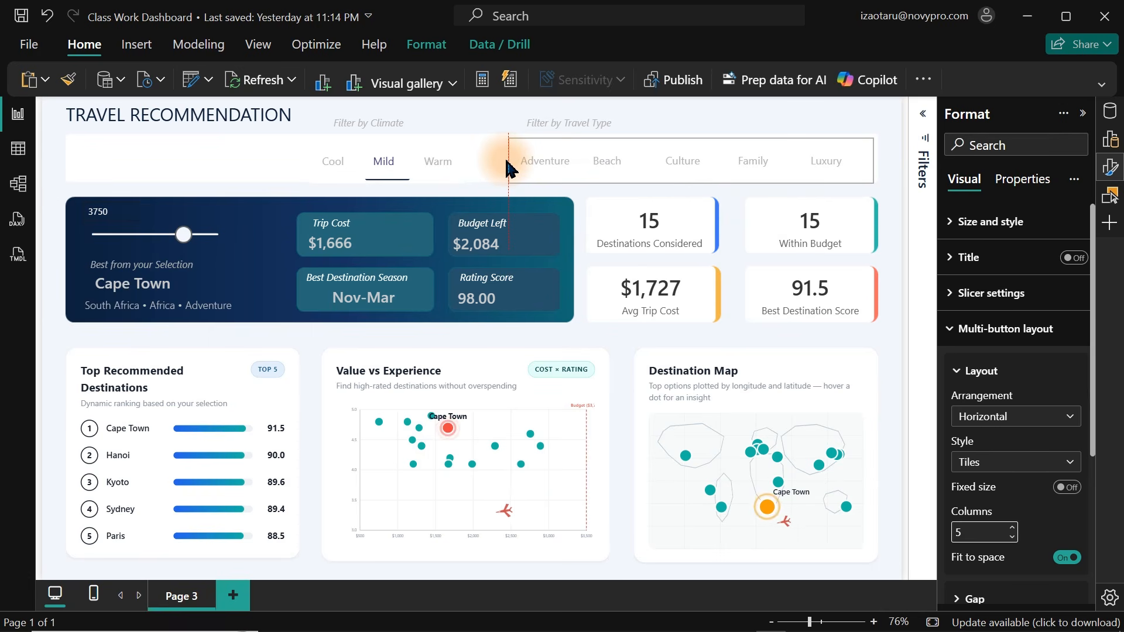
{"action": "left_click", "coordinate": [683, 167]}
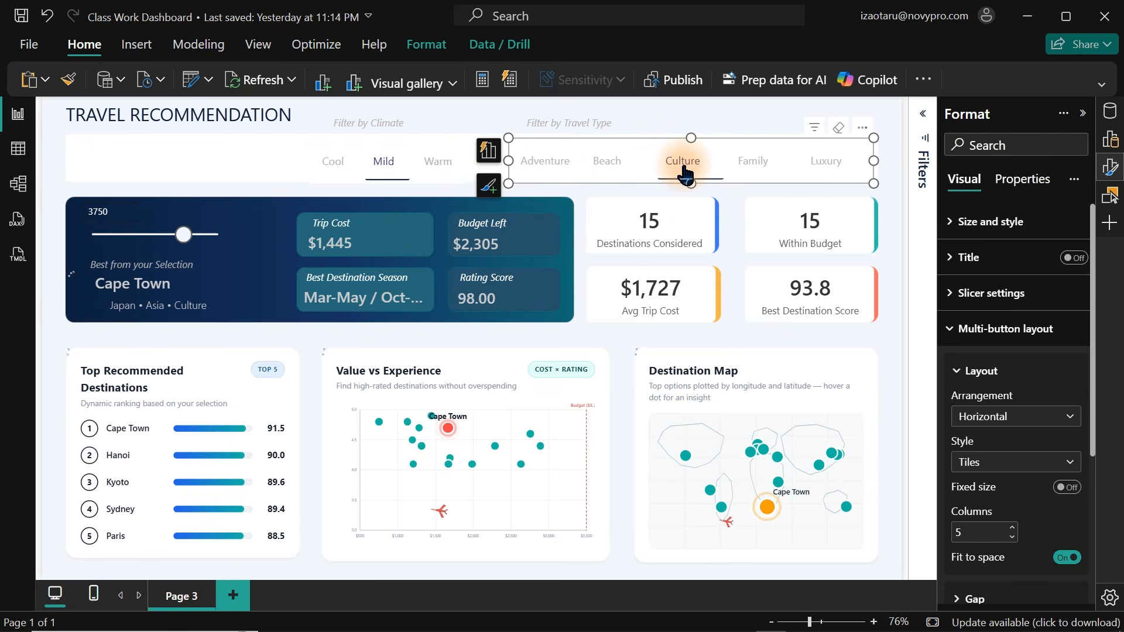
{"action": "left_click", "coordinate": [735, 119]}
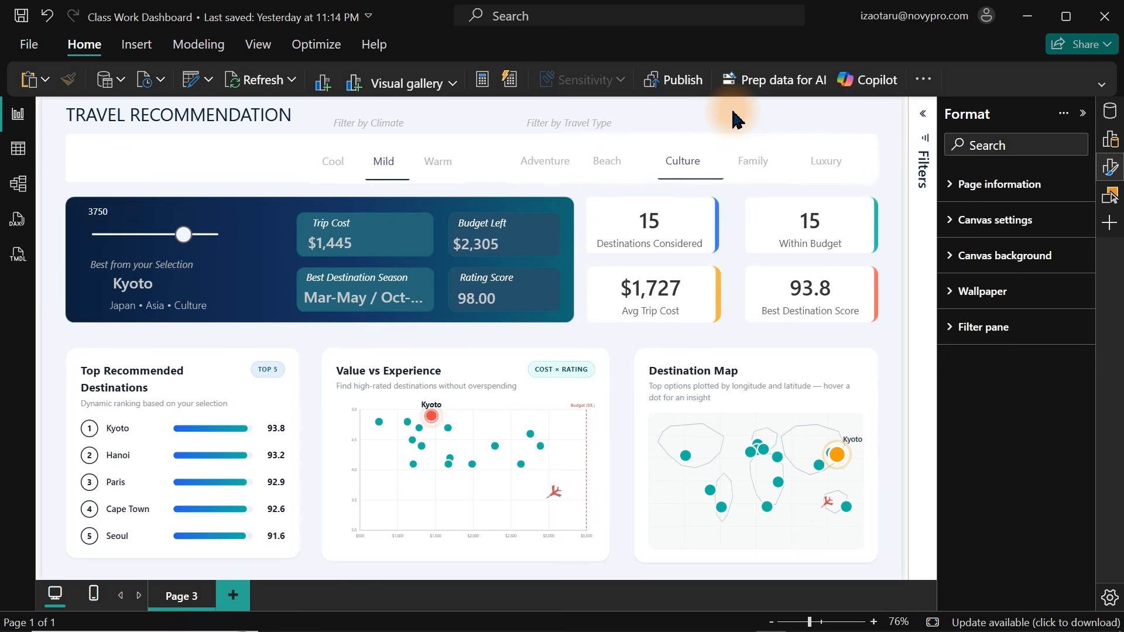
Reduce the Best Destination Season card's callout value font size to 15.
{"action": "left_click", "coordinate": [367, 307]}
{"action": "left_click", "coordinate": [997, 294]}
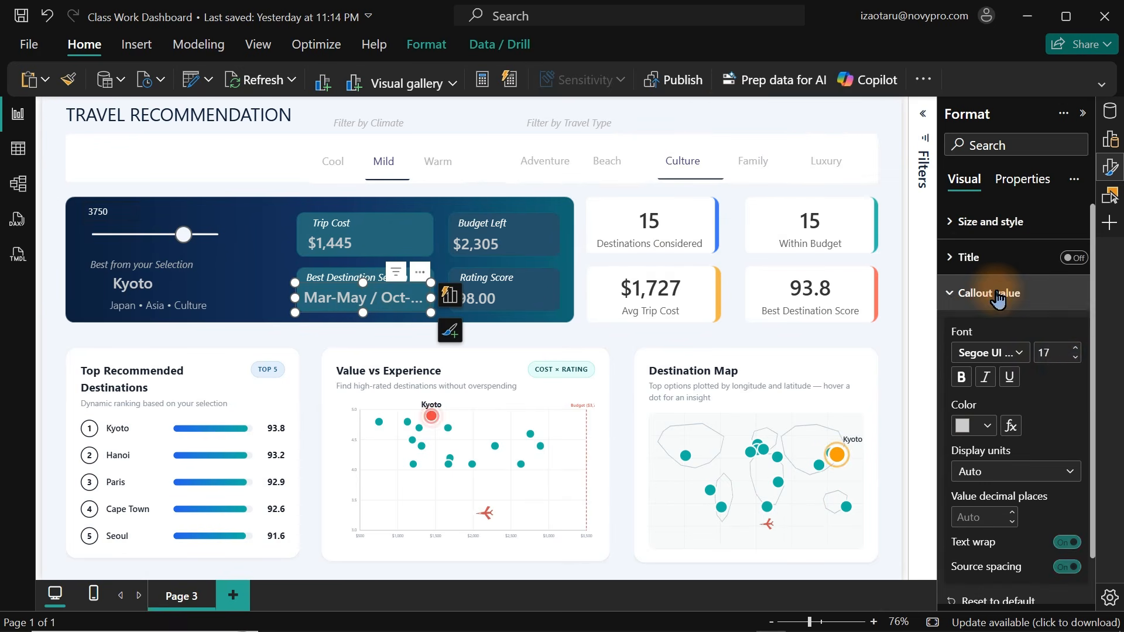
{"action": "left_click", "coordinate": [1075, 358]}
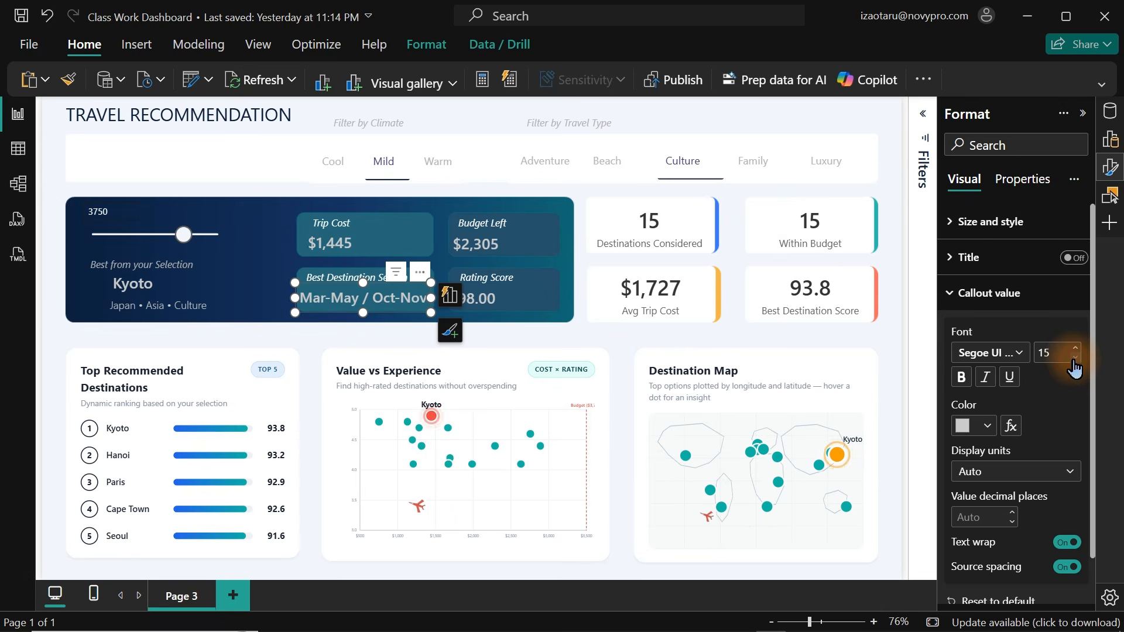
{"action": "left_click", "coordinate": [763, 125]}
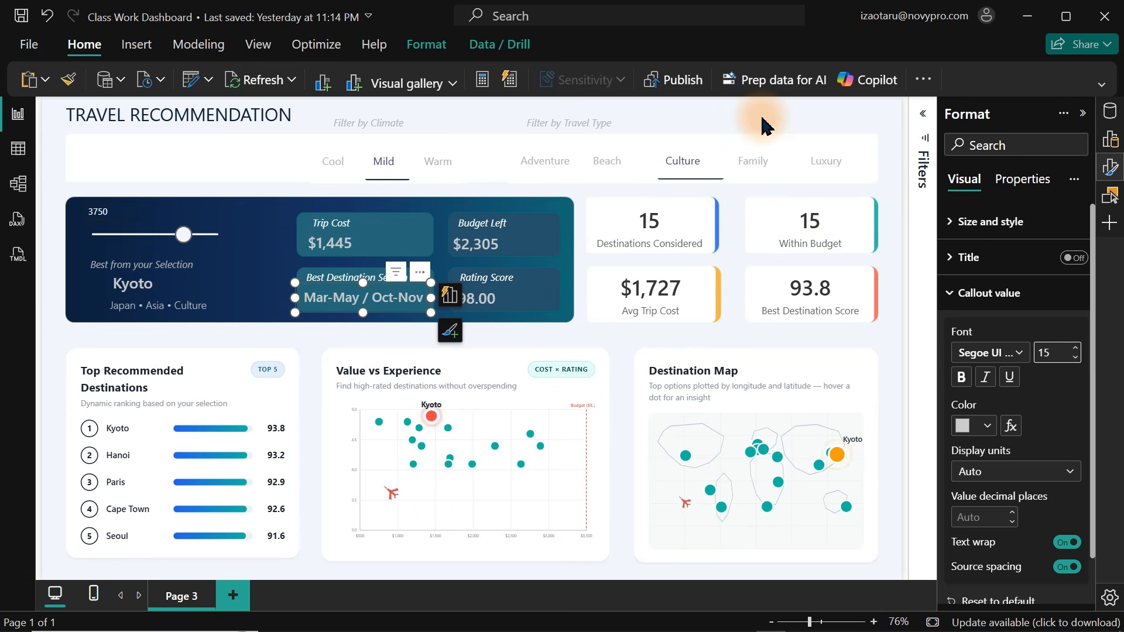
Save the report.
{"action": "key", "text": "ctrl+s"}
{"action": "left_click", "coordinate": [166, 170]}
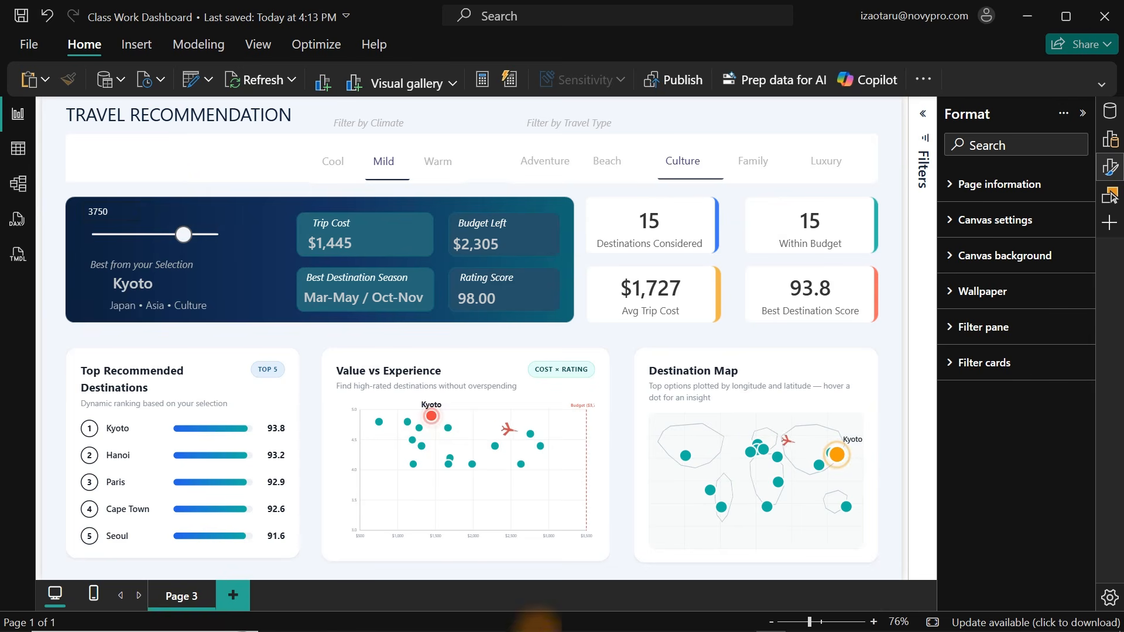
Open the dashboard sketch image and capture a screenshot of its insight here box.
{"action": "mouse_move", "coordinate": [749, 623]}
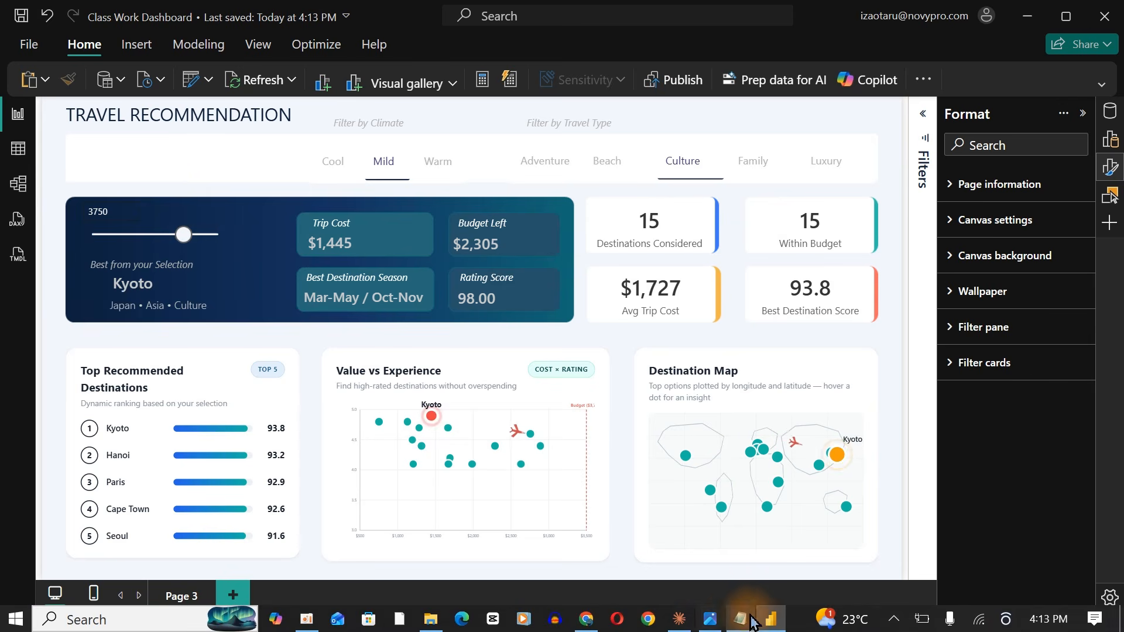
{"action": "left_click", "coordinate": [710, 620]}
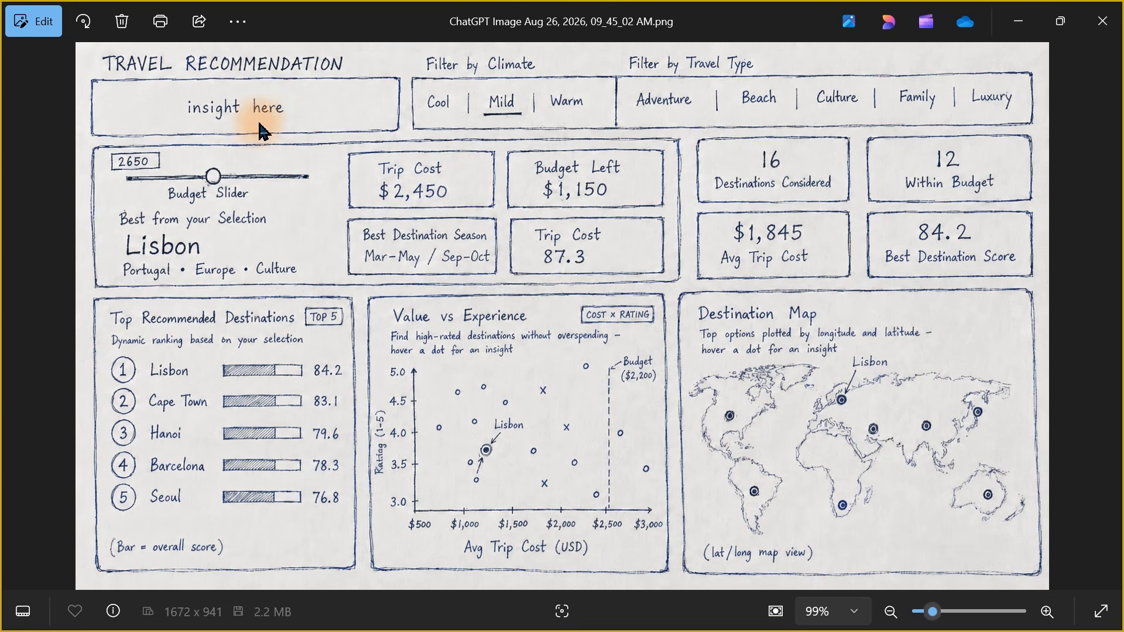
{"action": "key", "text": "super+shift+s"}
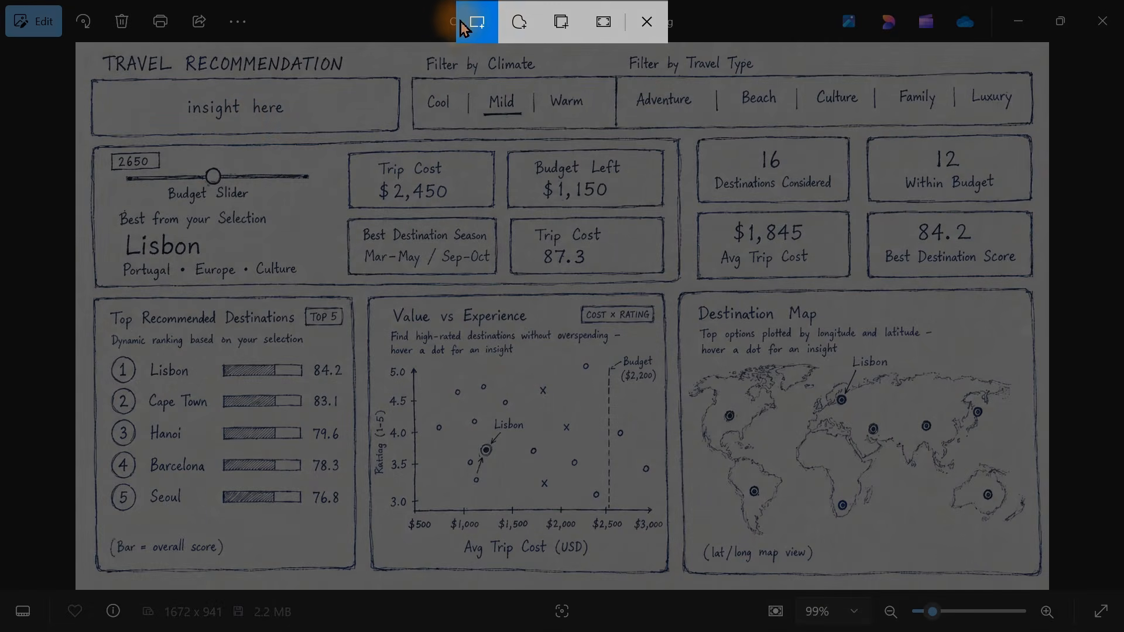
{"action": "left_click_drag", "start_coordinate": [87, 73], "coordinate": [402, 141]}
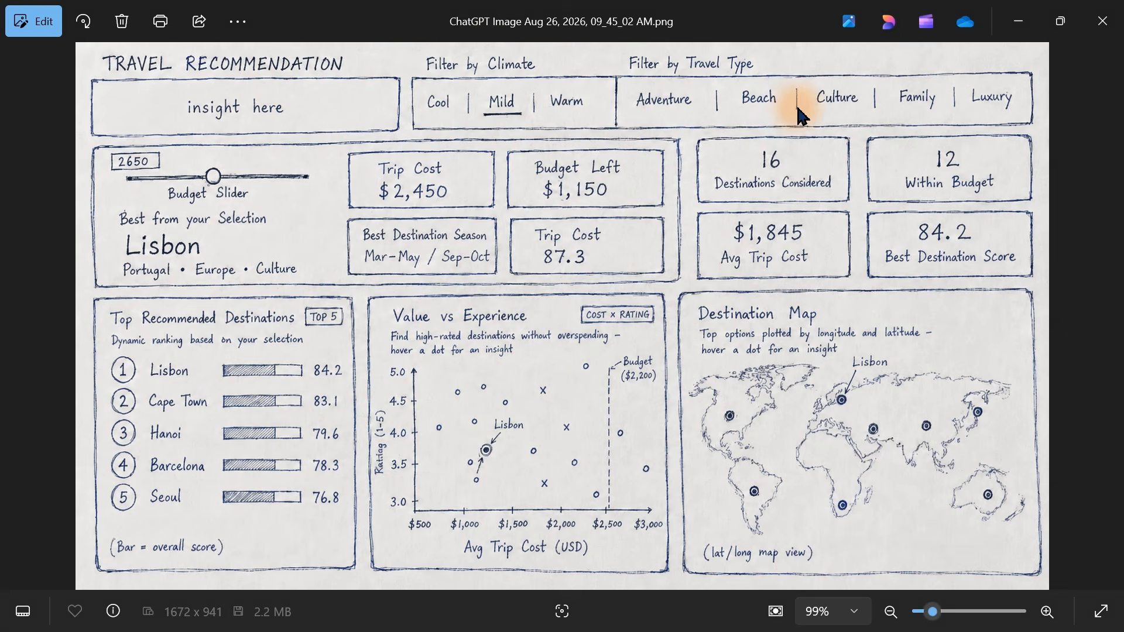
{"action": "left_click", "coordinate": [1019, 24]}
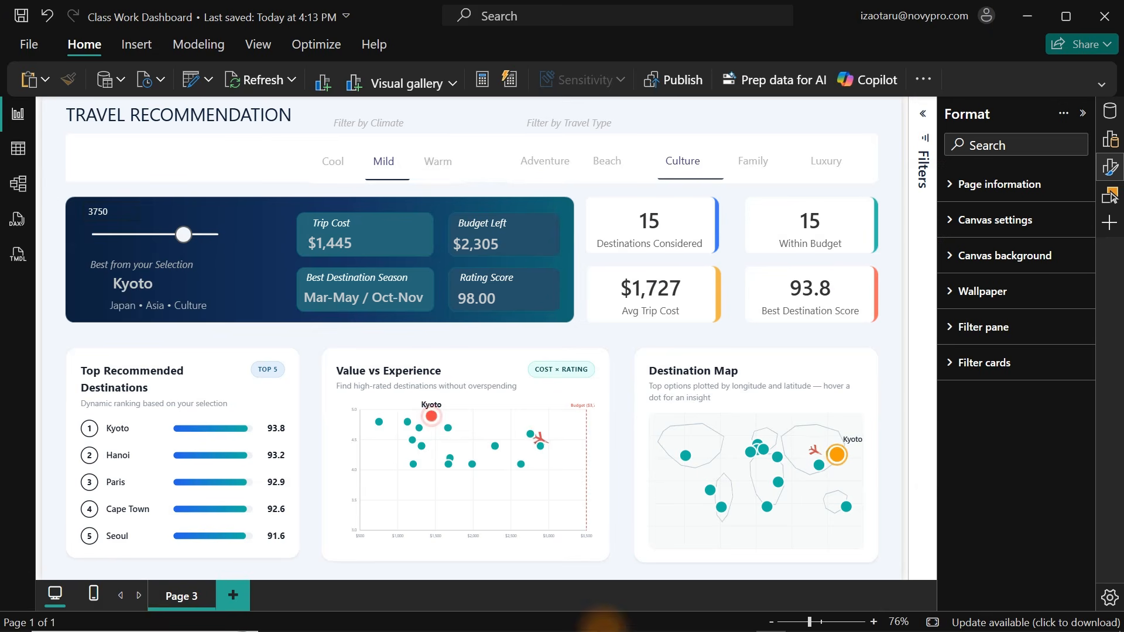
Switch to Claude, paste the captured snippet and send a prompt asking for a brief dynamic insight tied to the budget slider.
{"action": "left_click", "coordinate": [678, 620]}
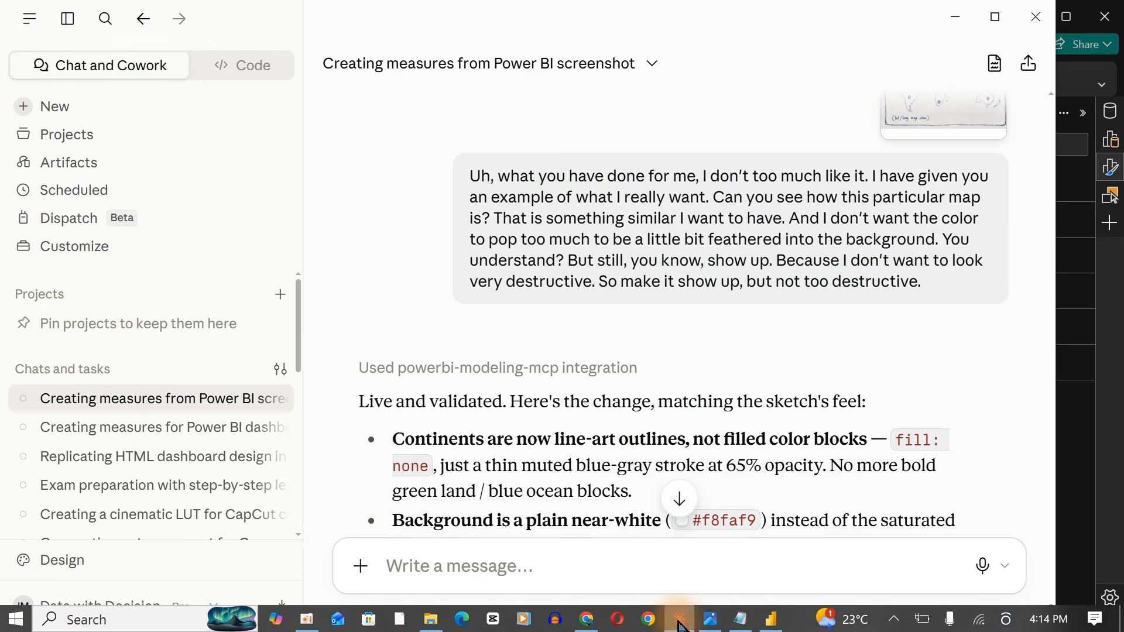
{"action": "left_click", "coordinate": [472, 572]}
{"action": "key", "text": "ctrl+v"}
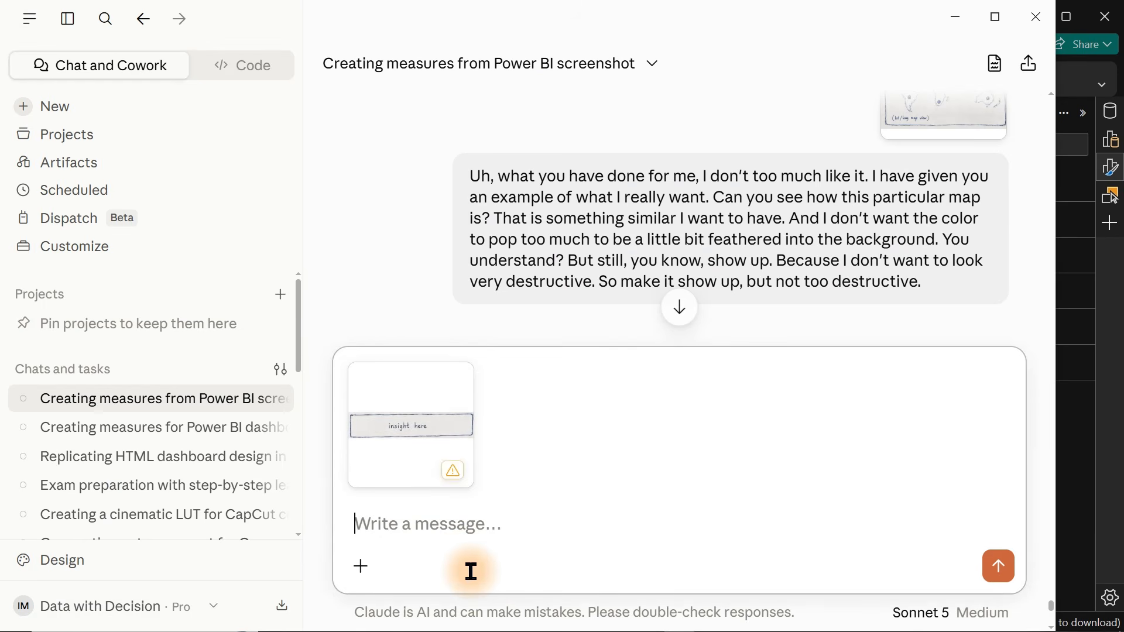
{"action": "key", "text": "ctrl+d"}
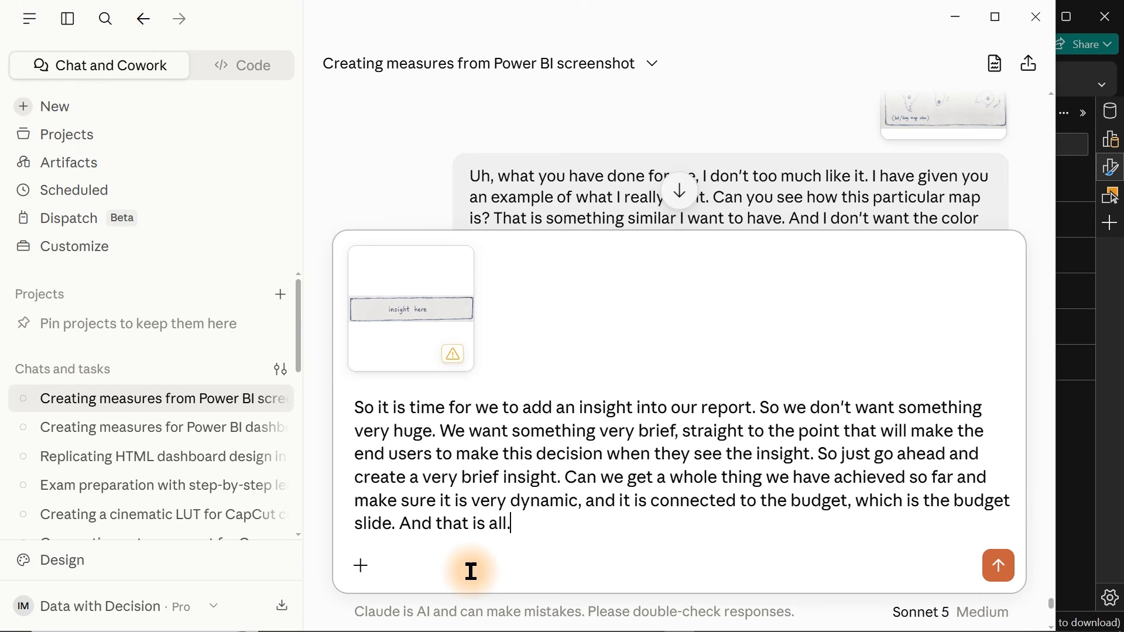
{"action": "left_click_drag", "start_coordinate": [527, 524], "coordinate": [341, 409]}
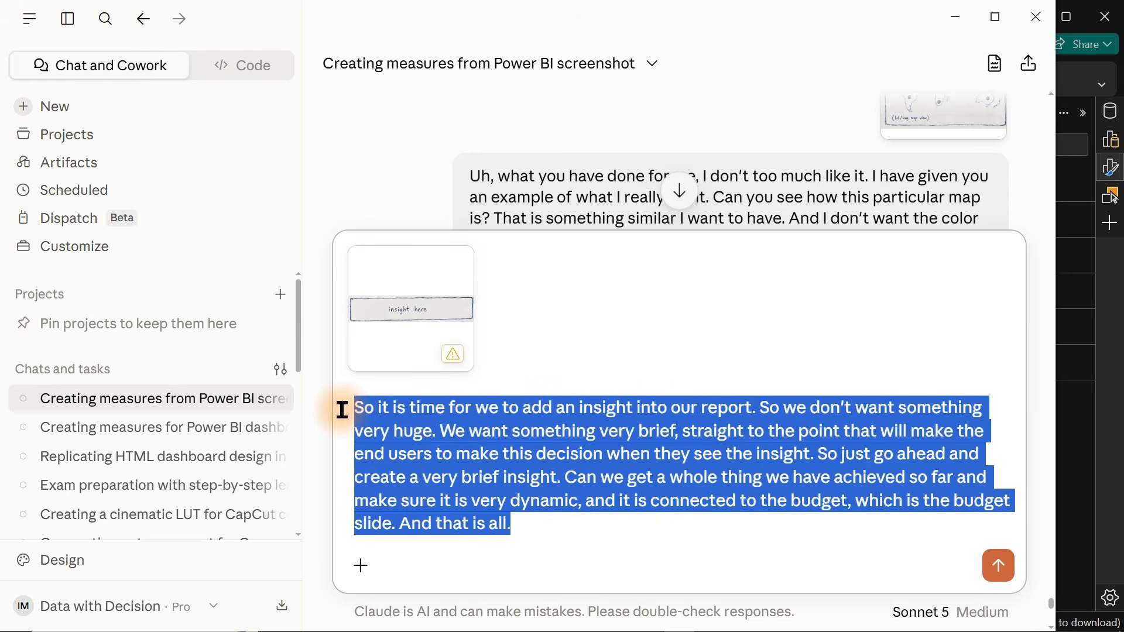
{"action": "left_click", "coordinate": [529, 517]}
{"action": "key", "text": "Return"}
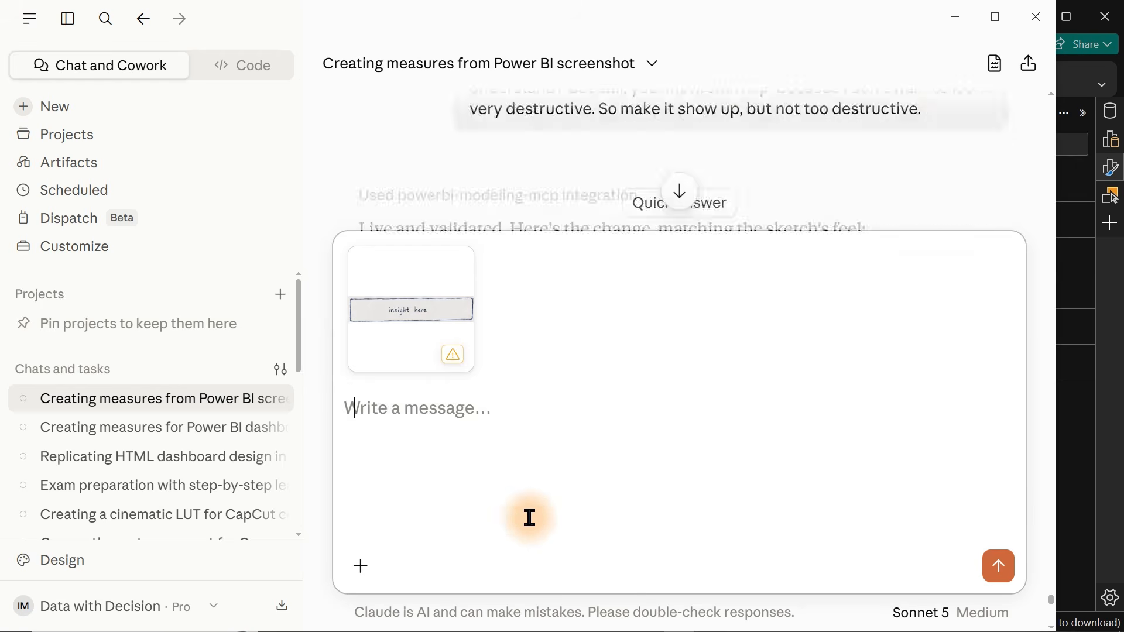
Switch back to Power BI, open the Destinations Considered card's measure and clear its formula body.
{"action": "key", "text": "alt+Tab"}
{"action": "left_click", "coordinate": [787, 111]}
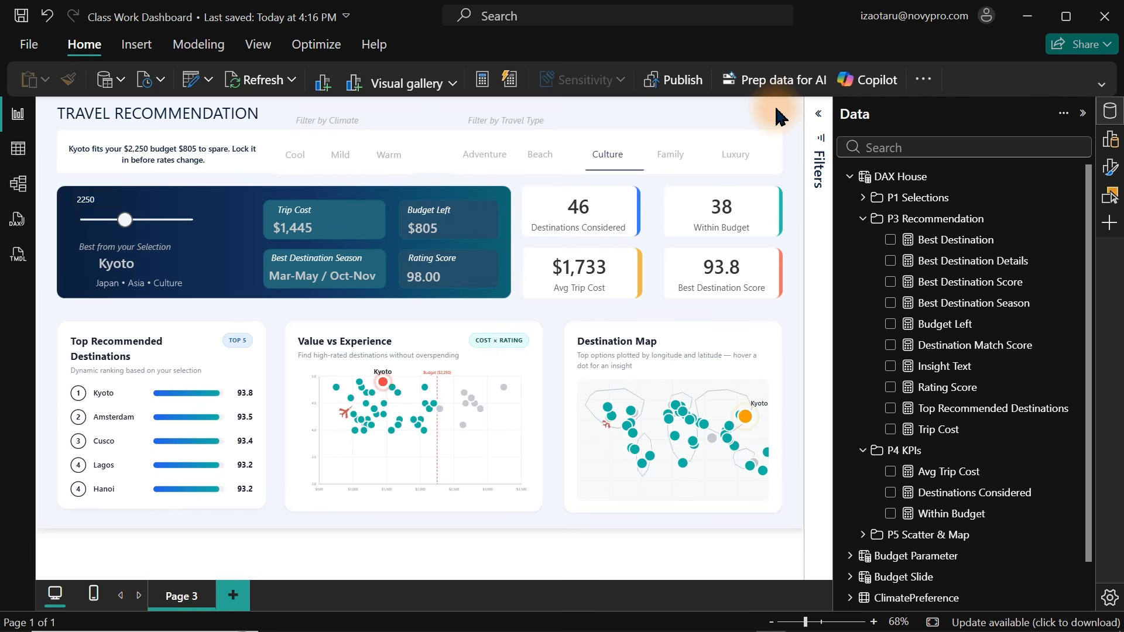
{"action": "left_click", "coordinate": [609, 209]}
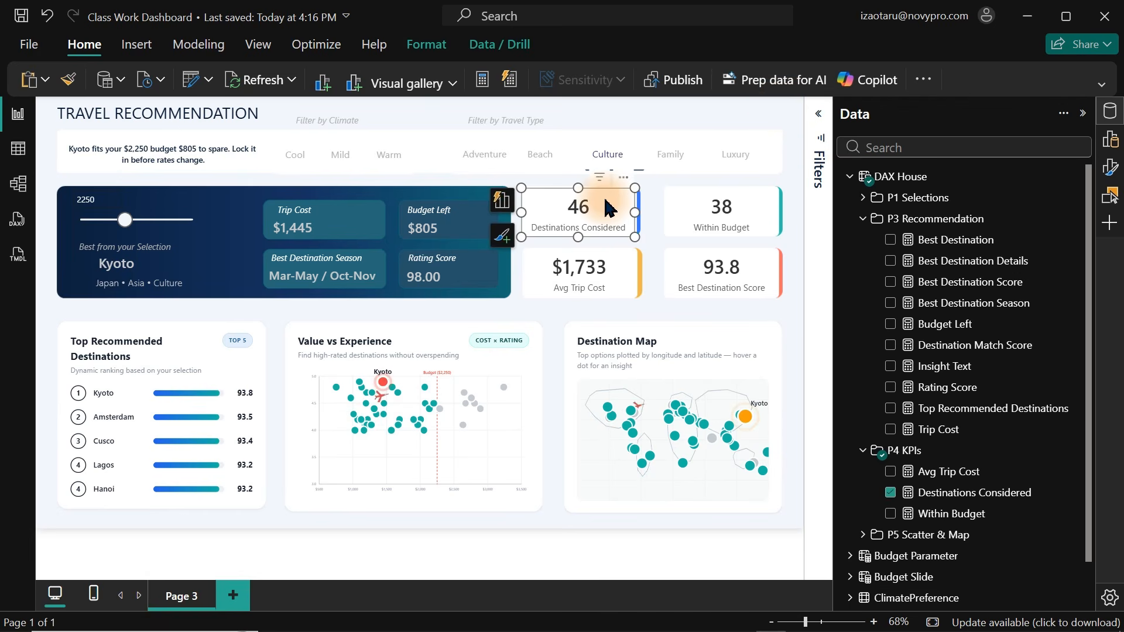
{"action": "left_click", "coordinate": [935, 500]}
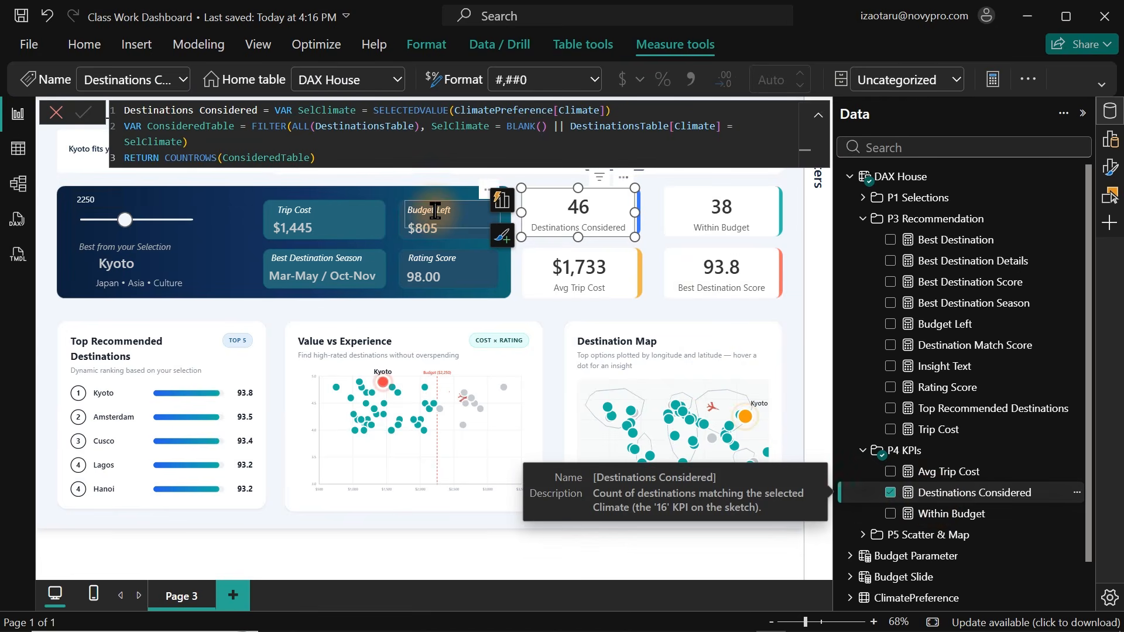
{"action": "left_click", "coordinate": [260, 135]}
{"action": "left_click_drag", "start_coordinate": [259, 138], "coordinate": [282, 111]}
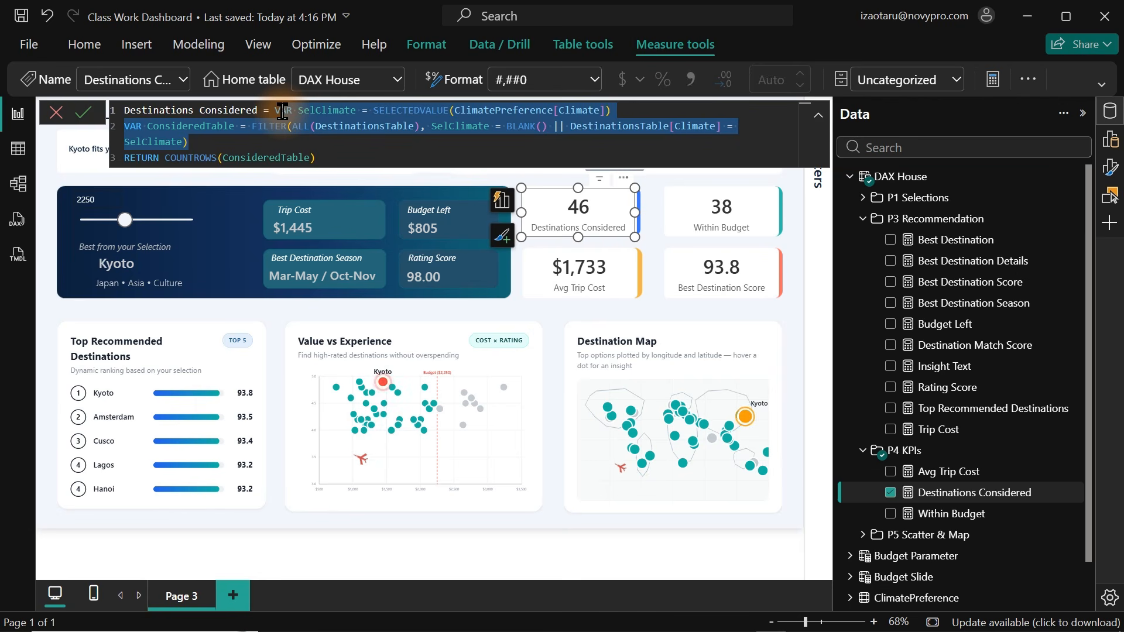
{"action": "left_click", "coordinate": [293, 158]}
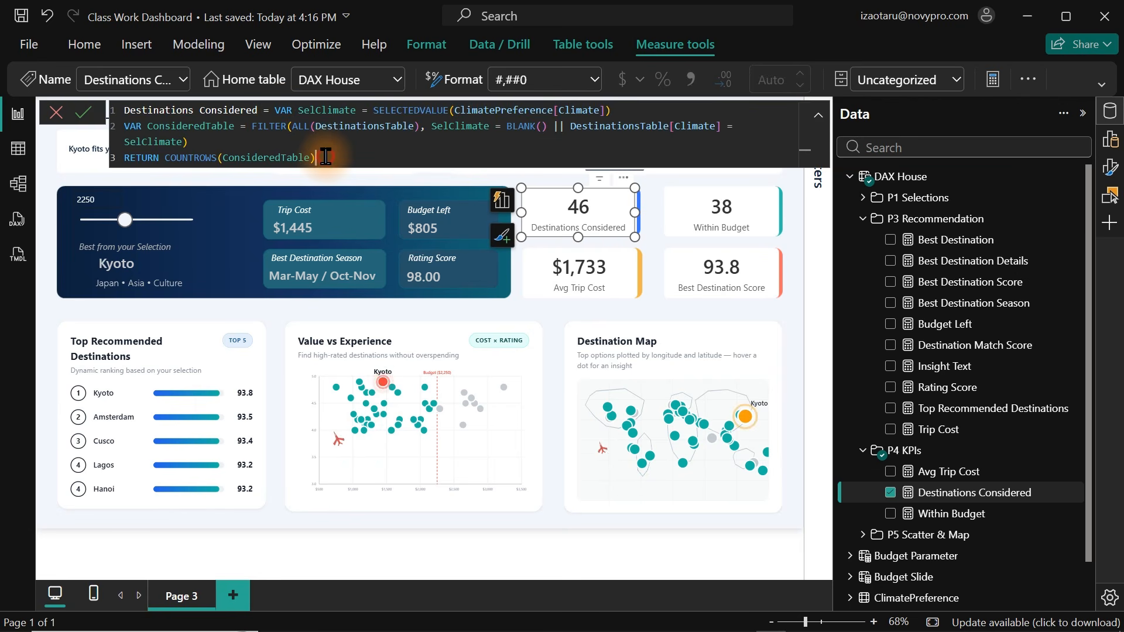
{"action": "left_click_drag", "start_coordinate": [316, 158], "coordinate": [164, 163]}
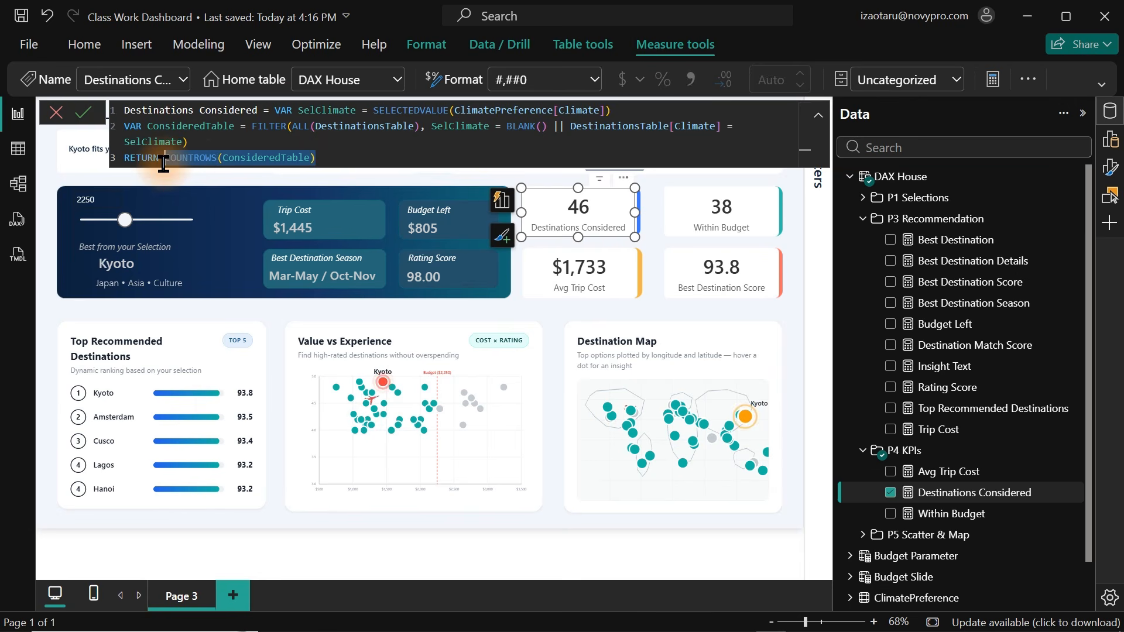
{"action": "left_click_drag", "start_coordinate": [275, 110], "coordinate": [343, 158]}
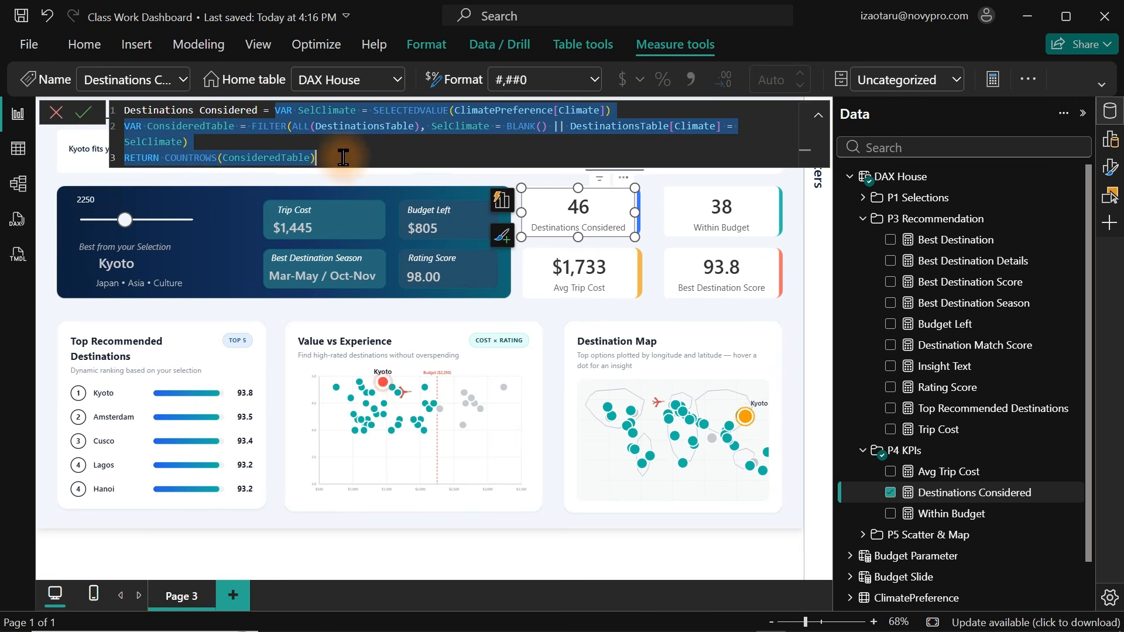
{"action": "key", "text": "Delete"}
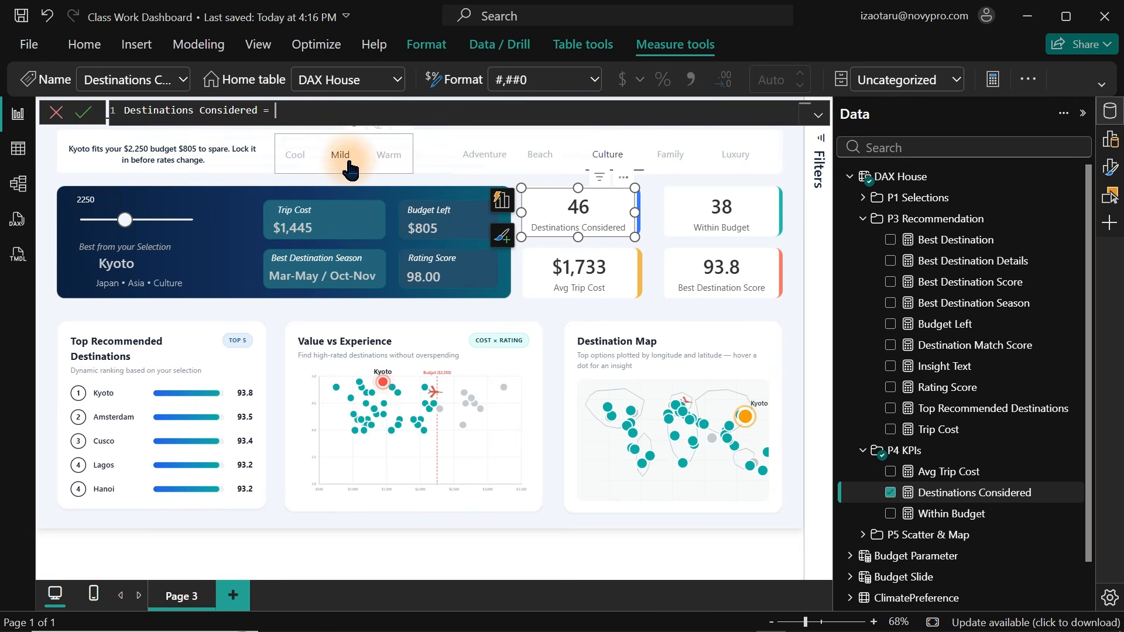
Rewrite the Destinations Considered measure as COUNTROWS(DestinationsTable) and commit it.
{"action": "type", "text": "COUNTROWS("}
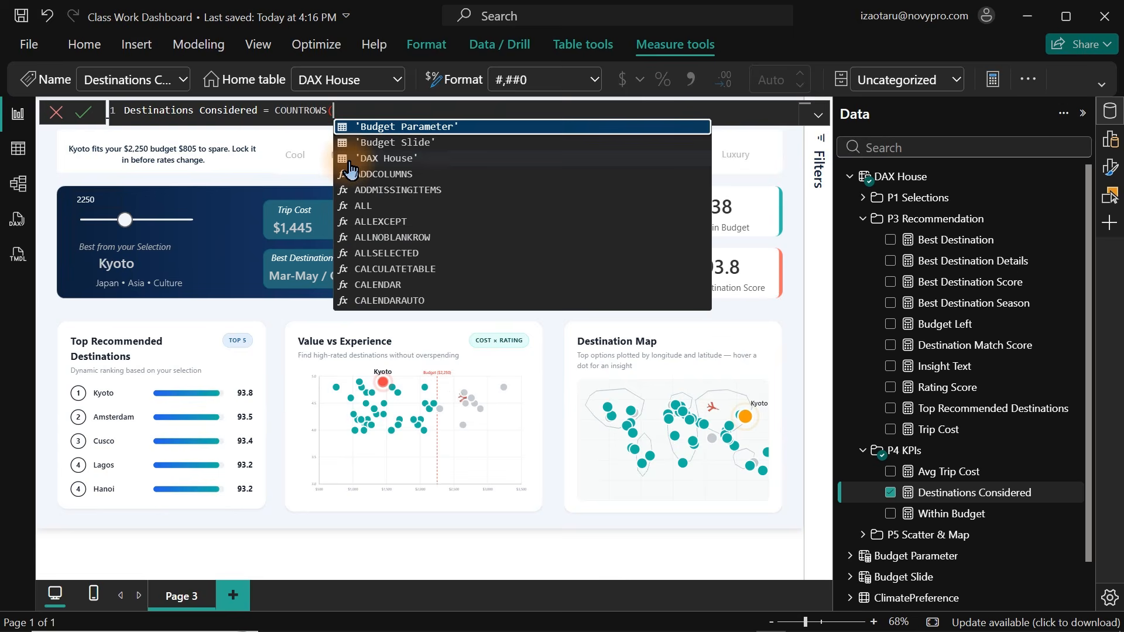
{"action": "key", "text": "Escape"}
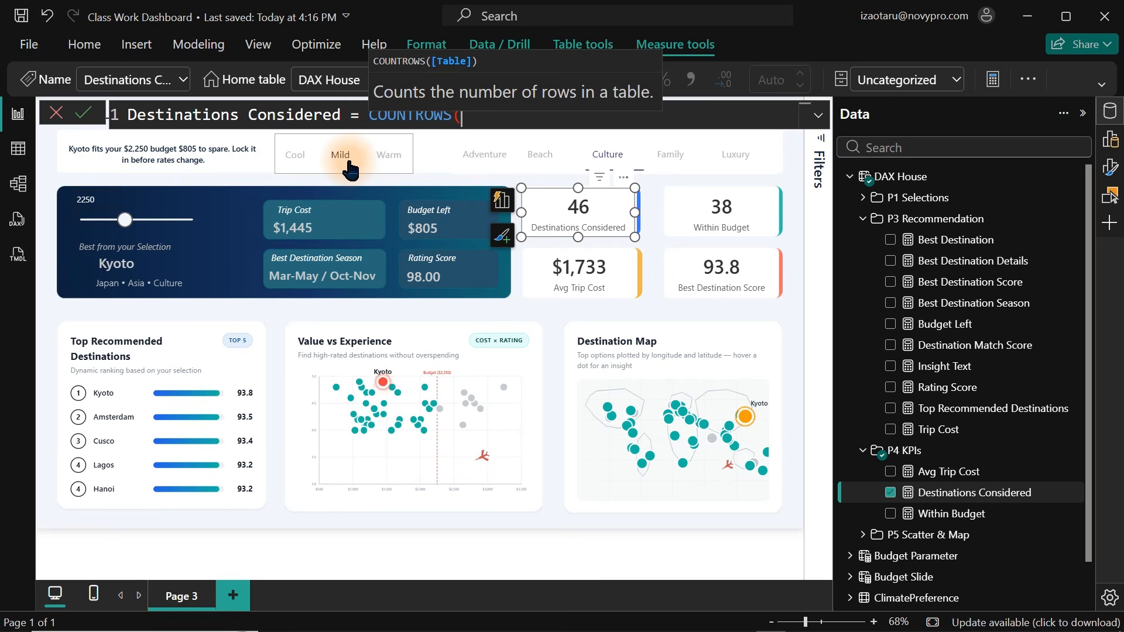
{"action": "type", "text": "des"}
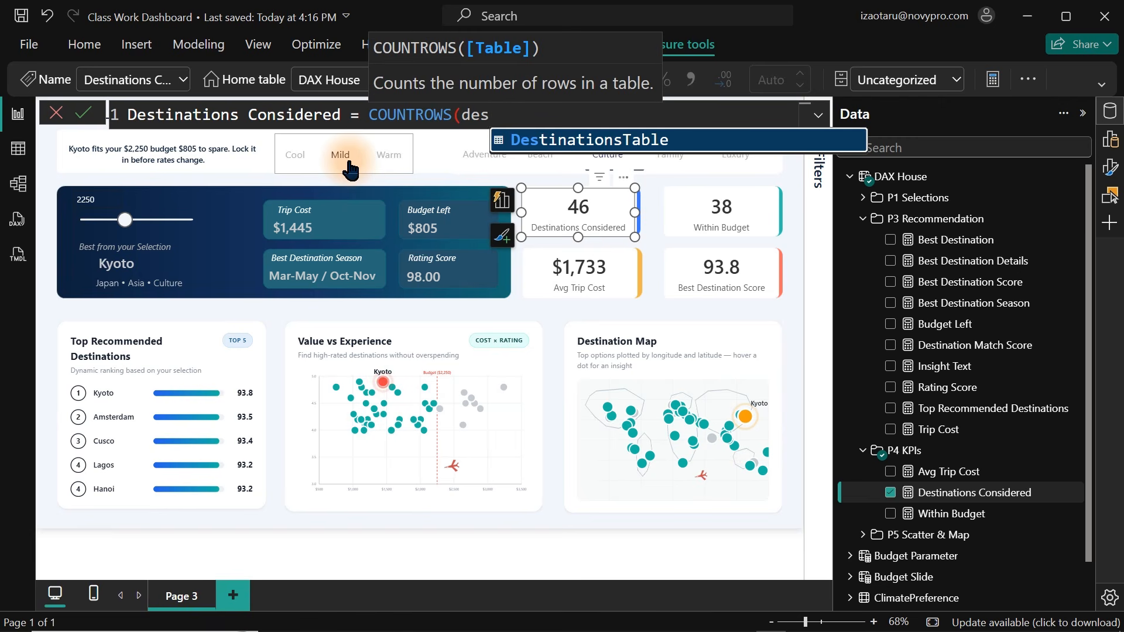
{"action": "key", "text": "Tab"}
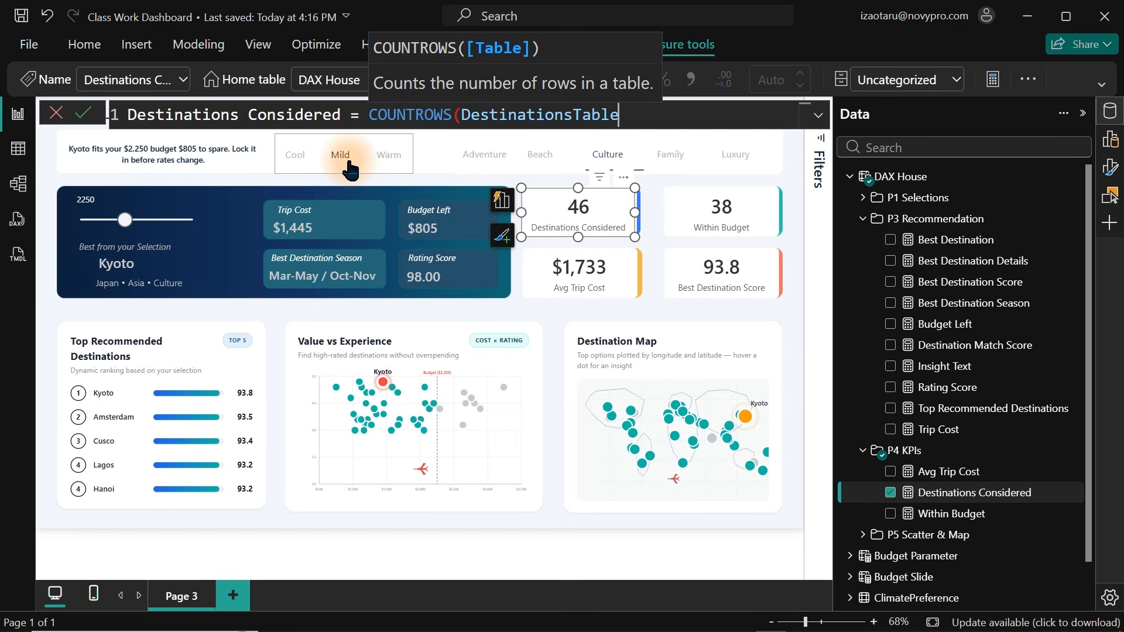
{"action": "type", "text": ")"}
{"action": "key", "text": "Return"}
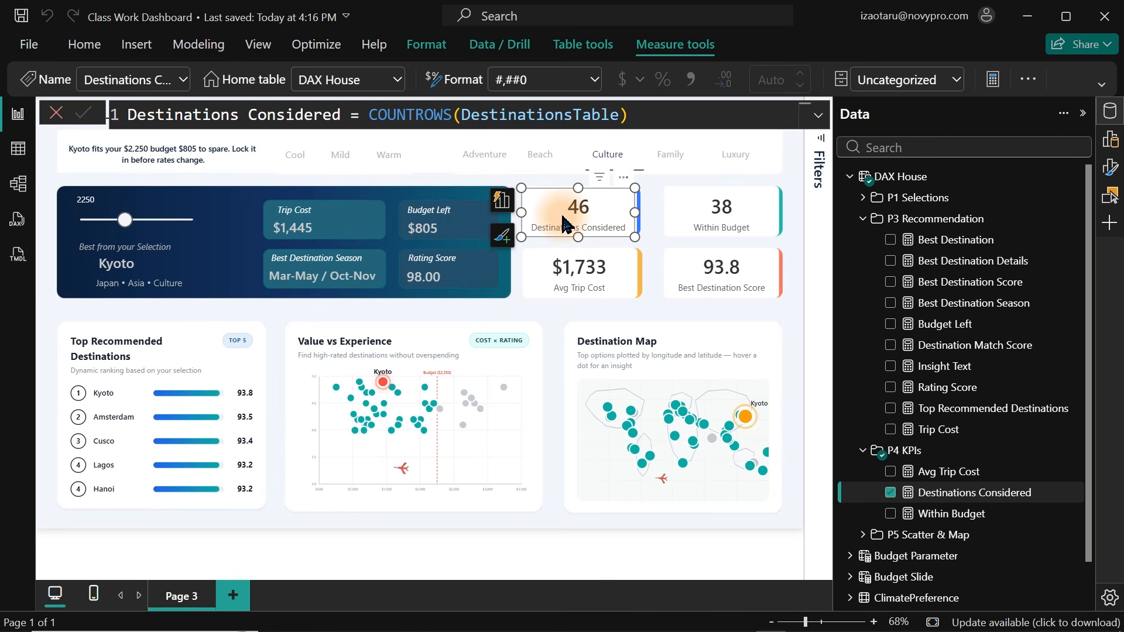
Review the measures behind the Budget Left, Rating Score and Best Destination Season cards, then collapse the Data pane.
{"action": "left_click", "coordinate": [424, 225]}
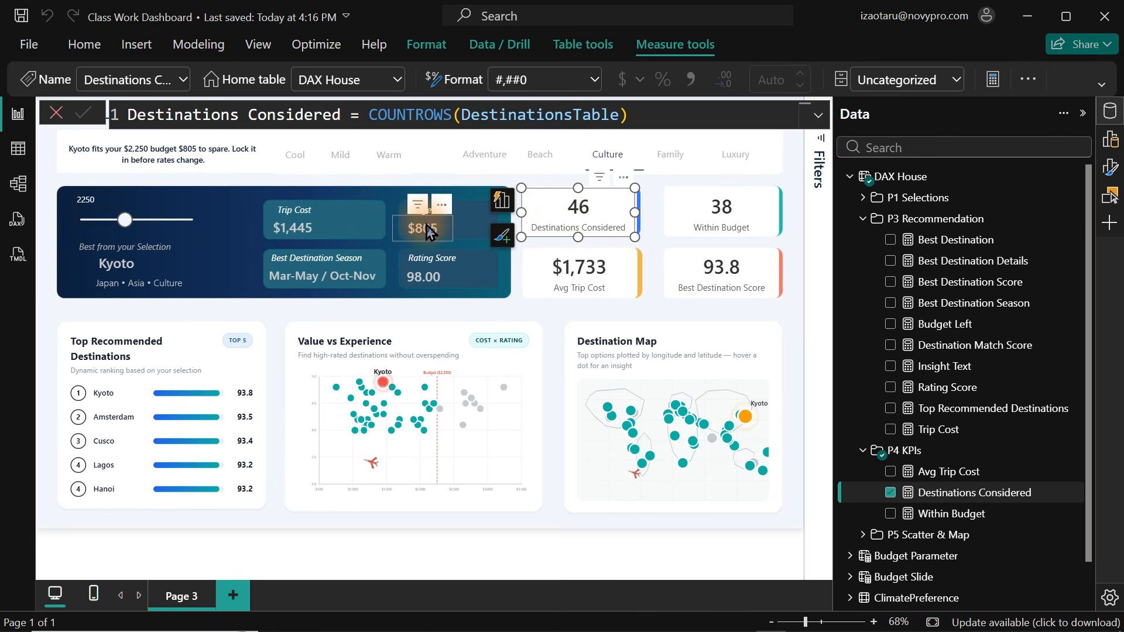
{"action": "left_click", "coordinate": [429, 286]}
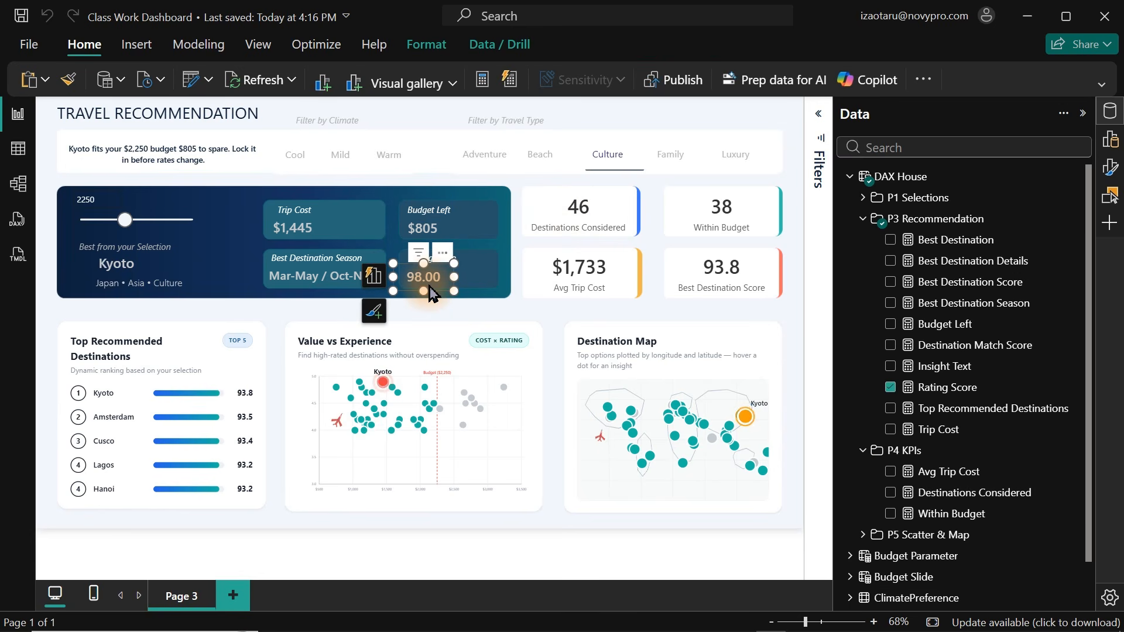
{"action": "left_click", "coordinate": [923, 390]}
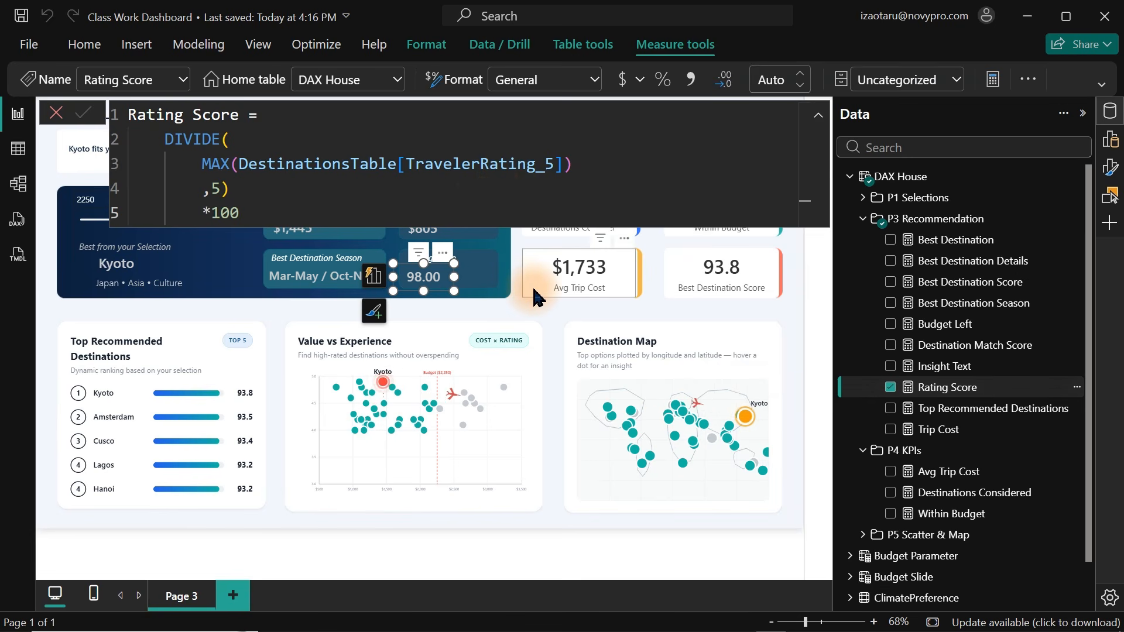
{"action": "left_click", "coordinate": [338, 285]}
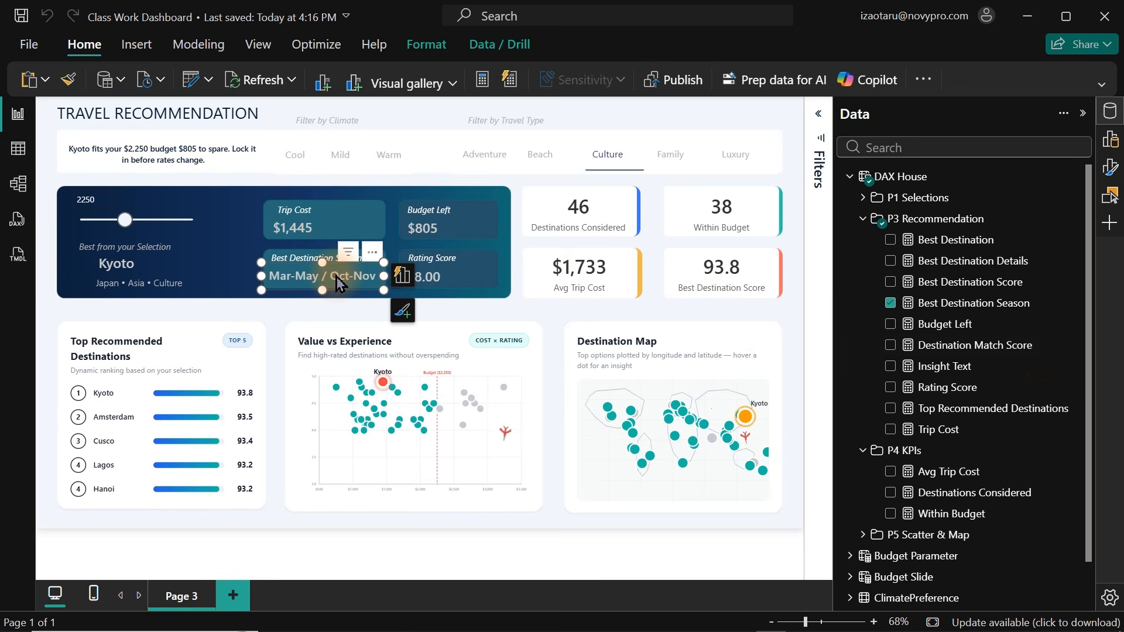
{"action": "left_click", "coordinate": [966, 304]}
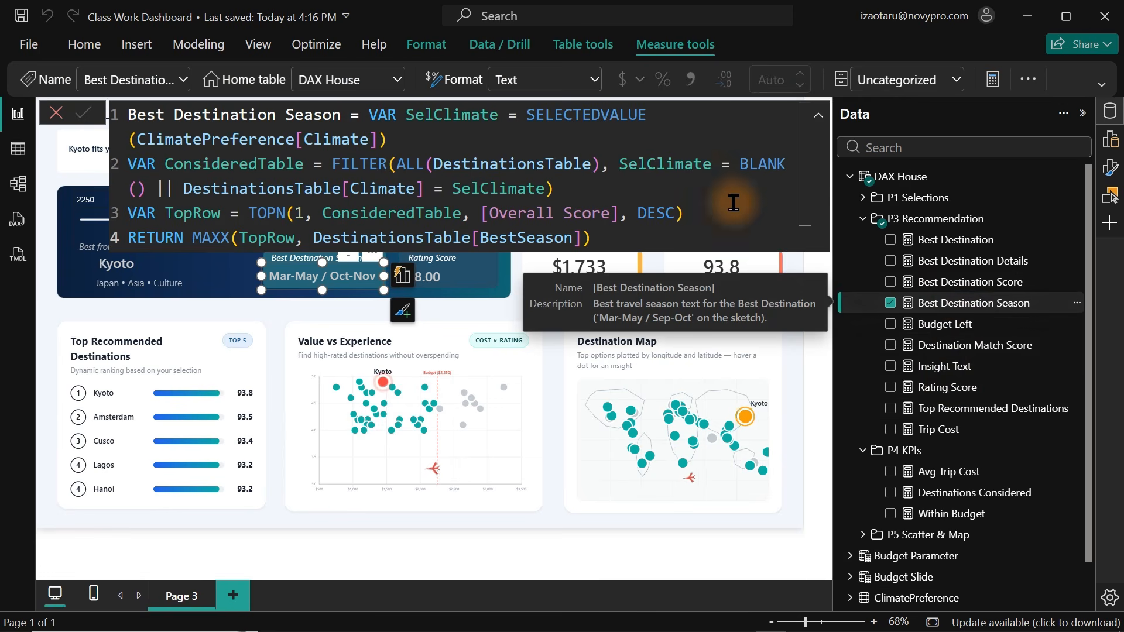
{"action": "left_click", "coordinate": [535, 198]}
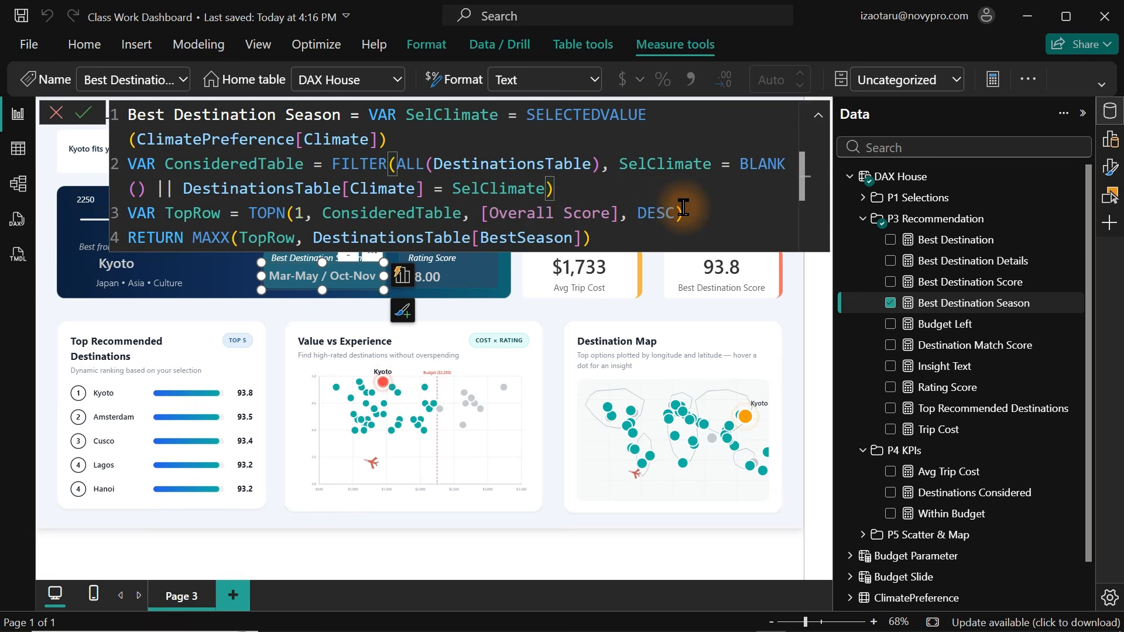
{"action": "left_click", "coordinate": [801, 326]}
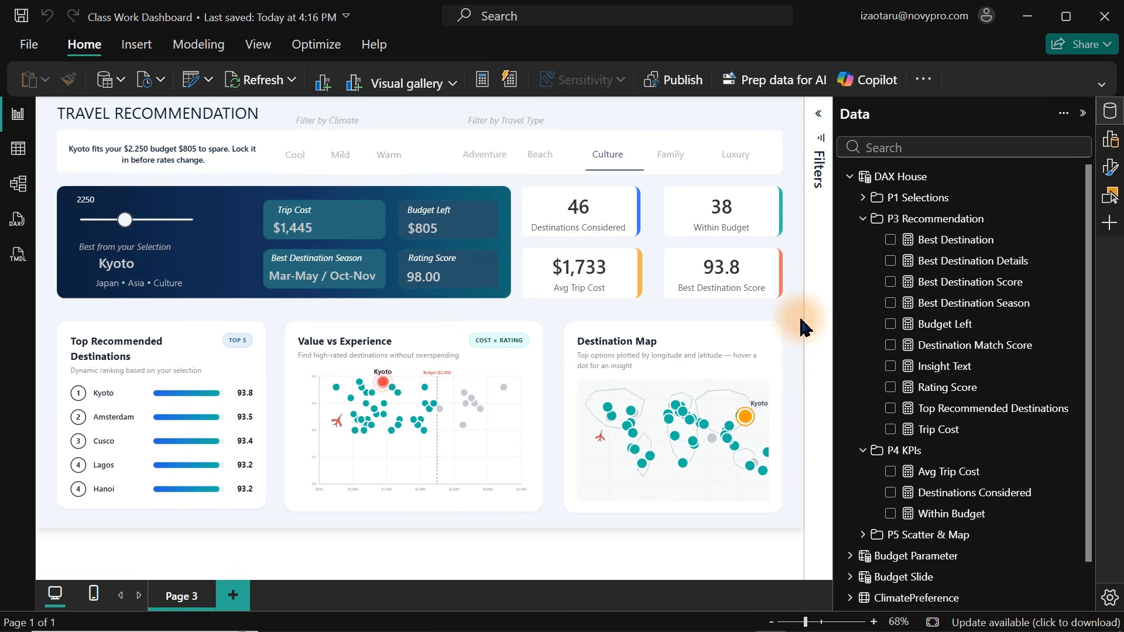
{"action": "left_click", "coordinate": [1110, 111]}
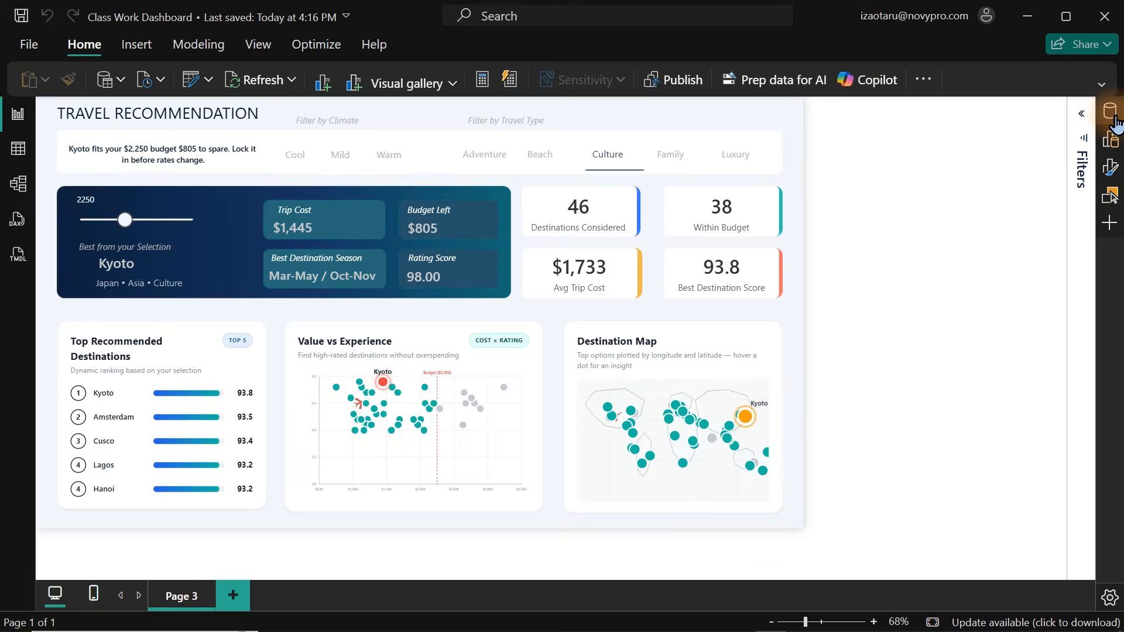